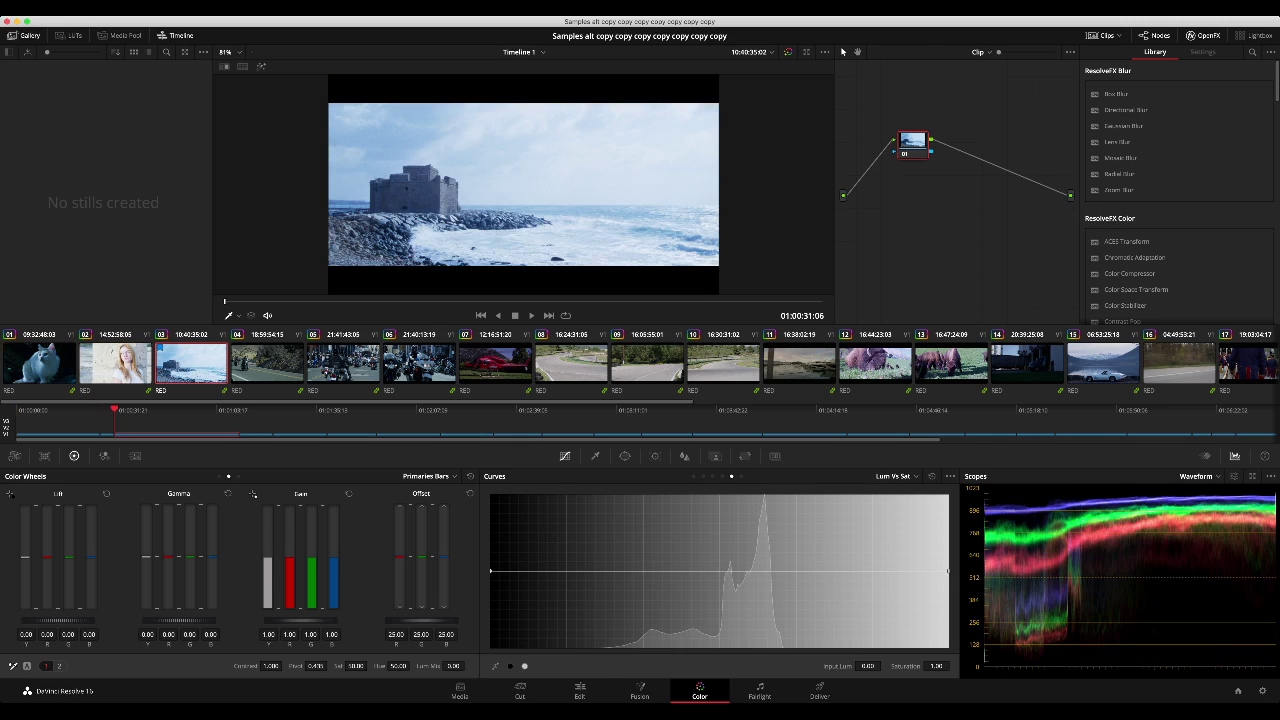
# Step: Browse through the timeline's clips, including the motorcycles, helicopter, portrait and bison shots, to compare their images and waveforms
pyautogui.press('Down')
pyautogui.press('Down')
pyautogui.press('Down')
pyautogui.press('Down')
pyautogui.press('Down')
pyautogui.press('Down')
pyautogui.press('Down')
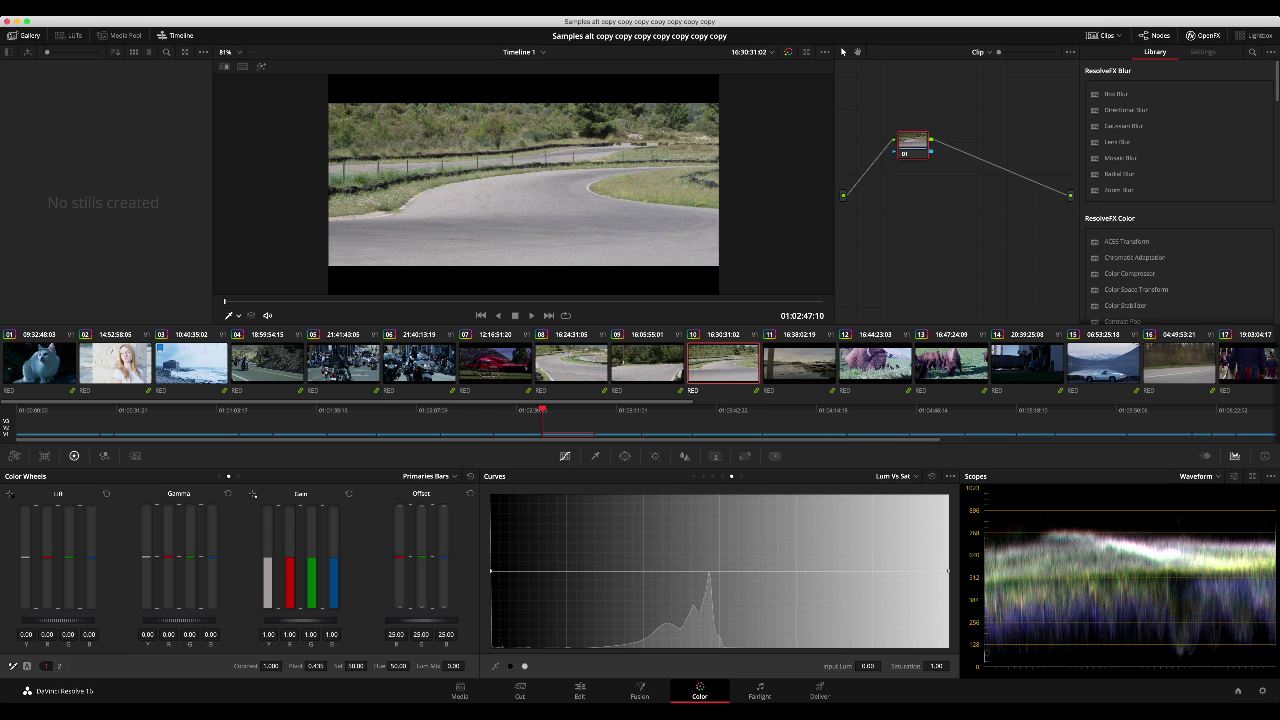
pyautogui.click(419, 363)
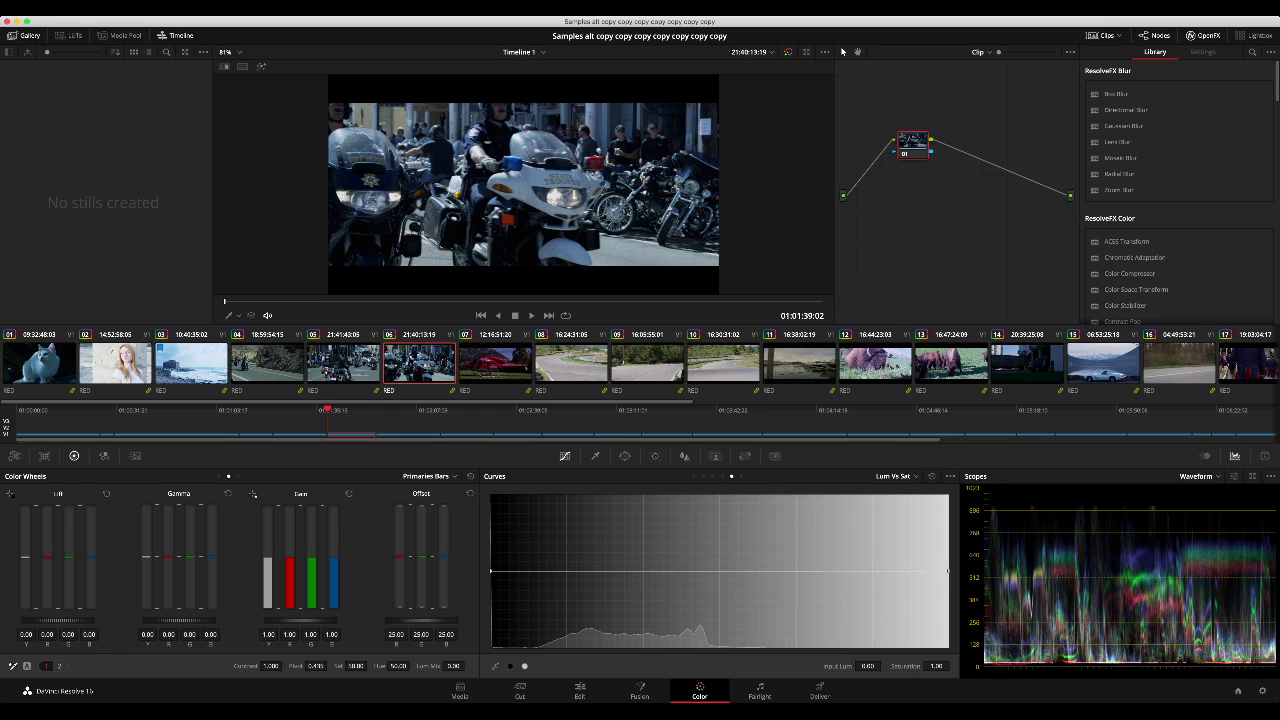
pyautogui.press('Down')
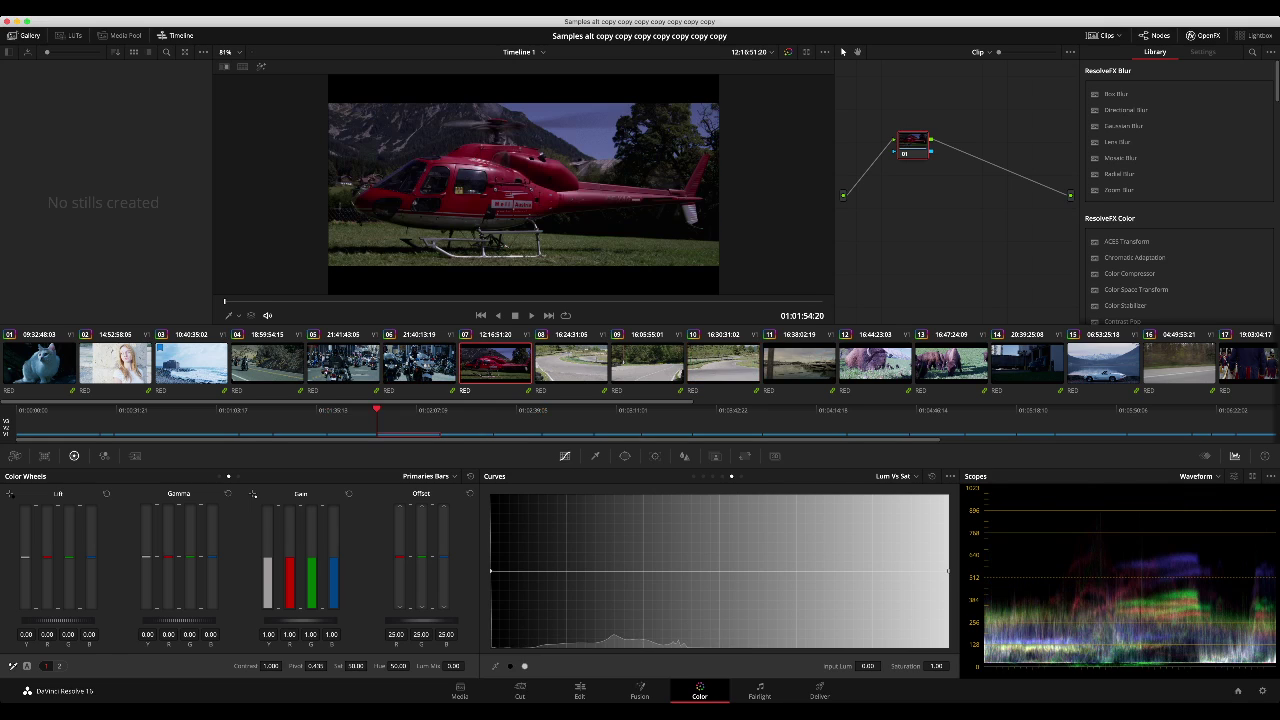
pyautogui.click(115, 363)
pyautogui.click(1103, 363)
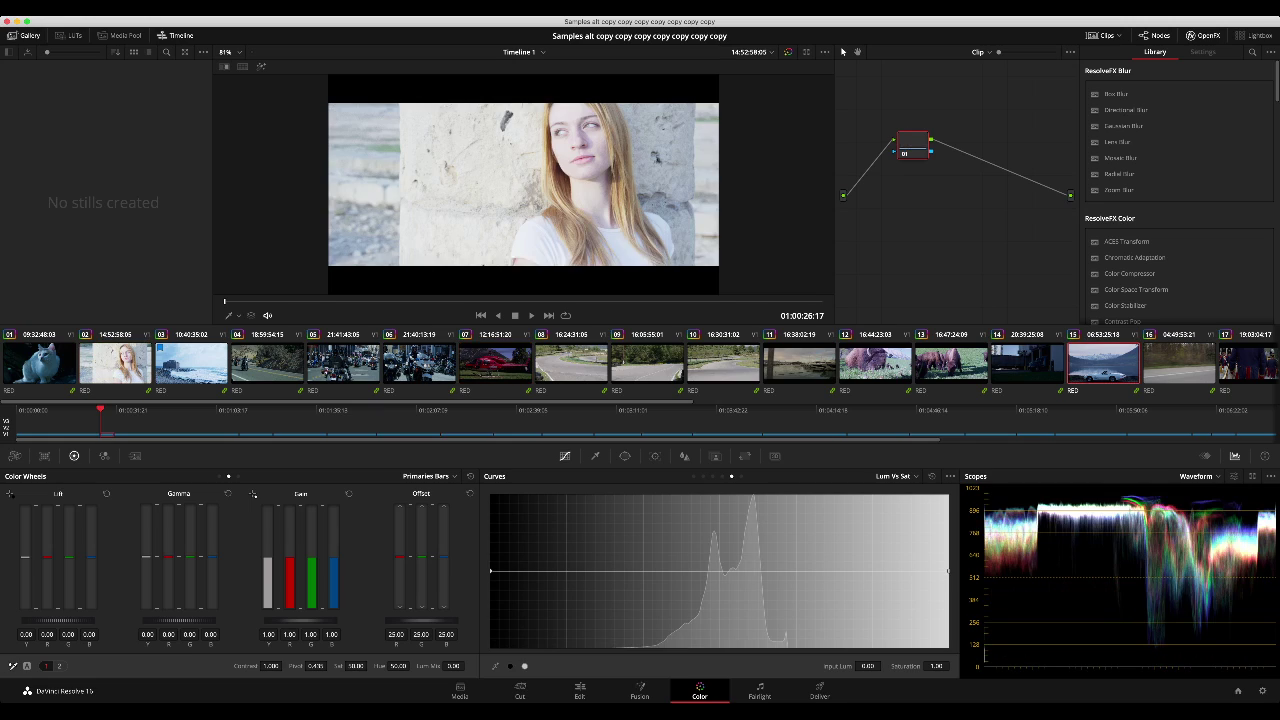
pyautogui.click(495, 363)
pyautogui.moveTo(377, 409); pyautogui.dragTo(688, 409)
pyautogui.hscroll(5, 660, 363)
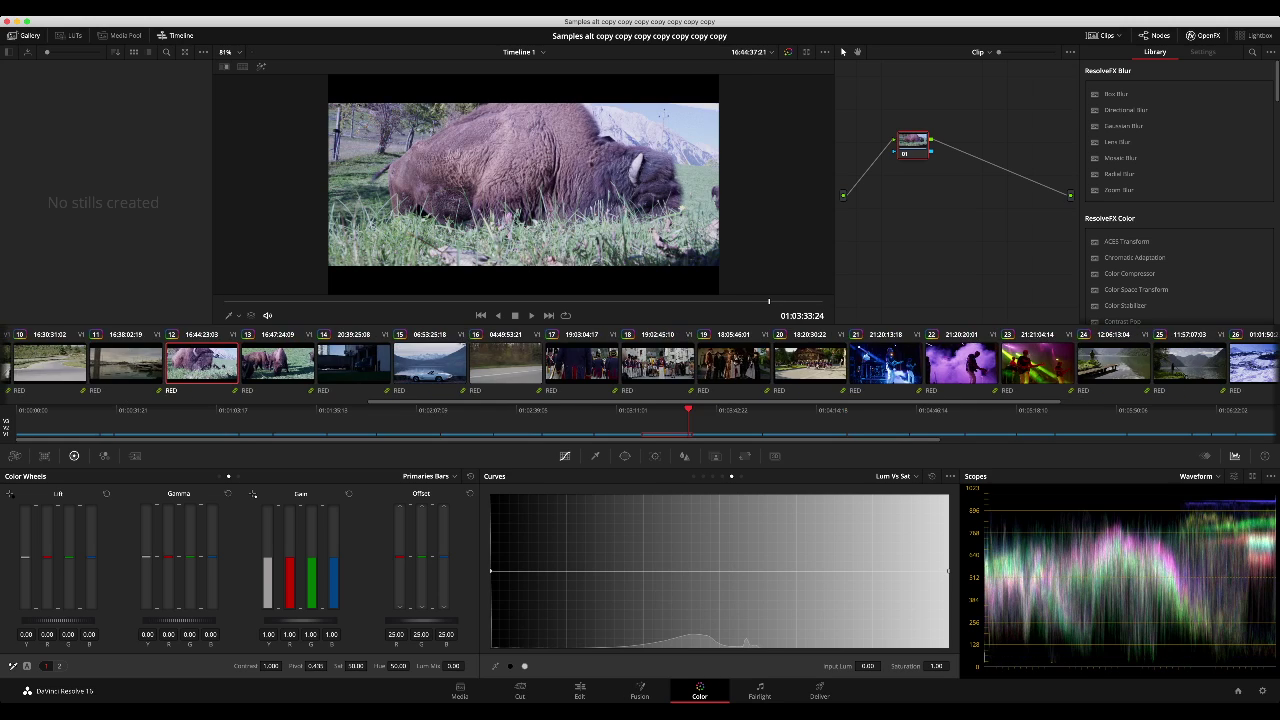
pyautogui.hscroll(-7, 660, 363)
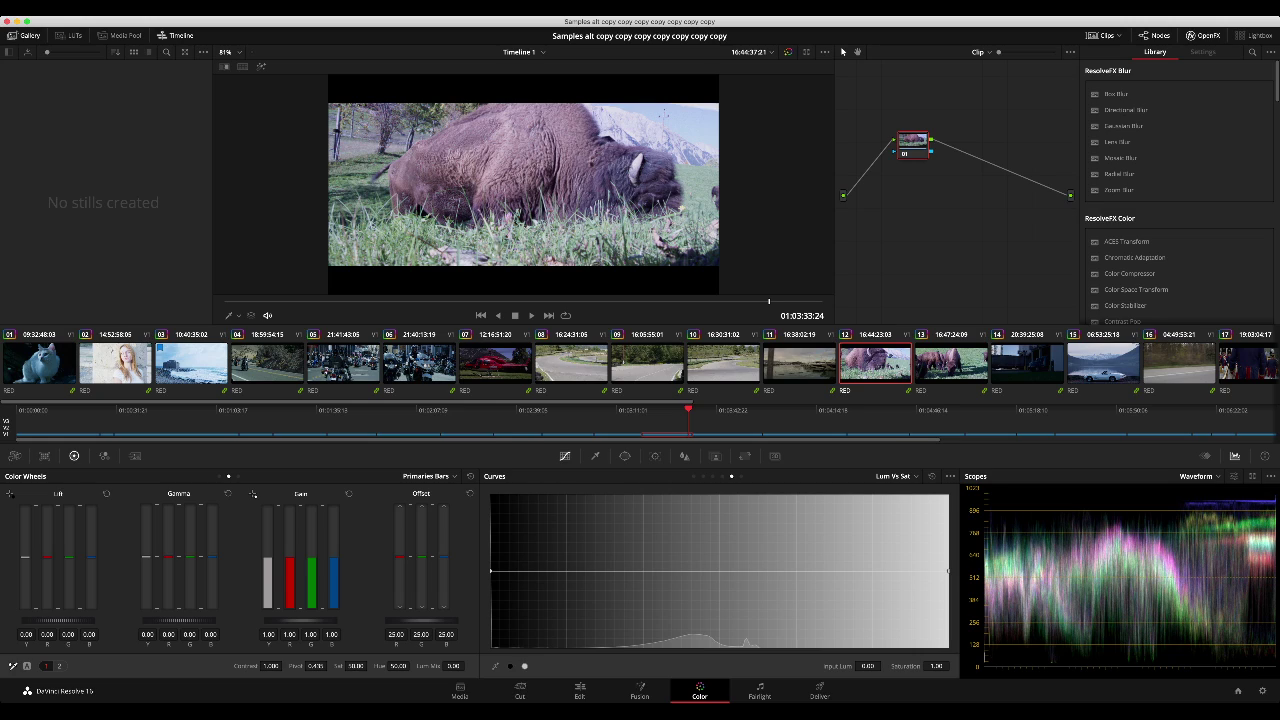
# Step: Go to the first clip and delete the last node and the ACES Transform node from the Timeline-level node graph
pyautogui.press('Home')
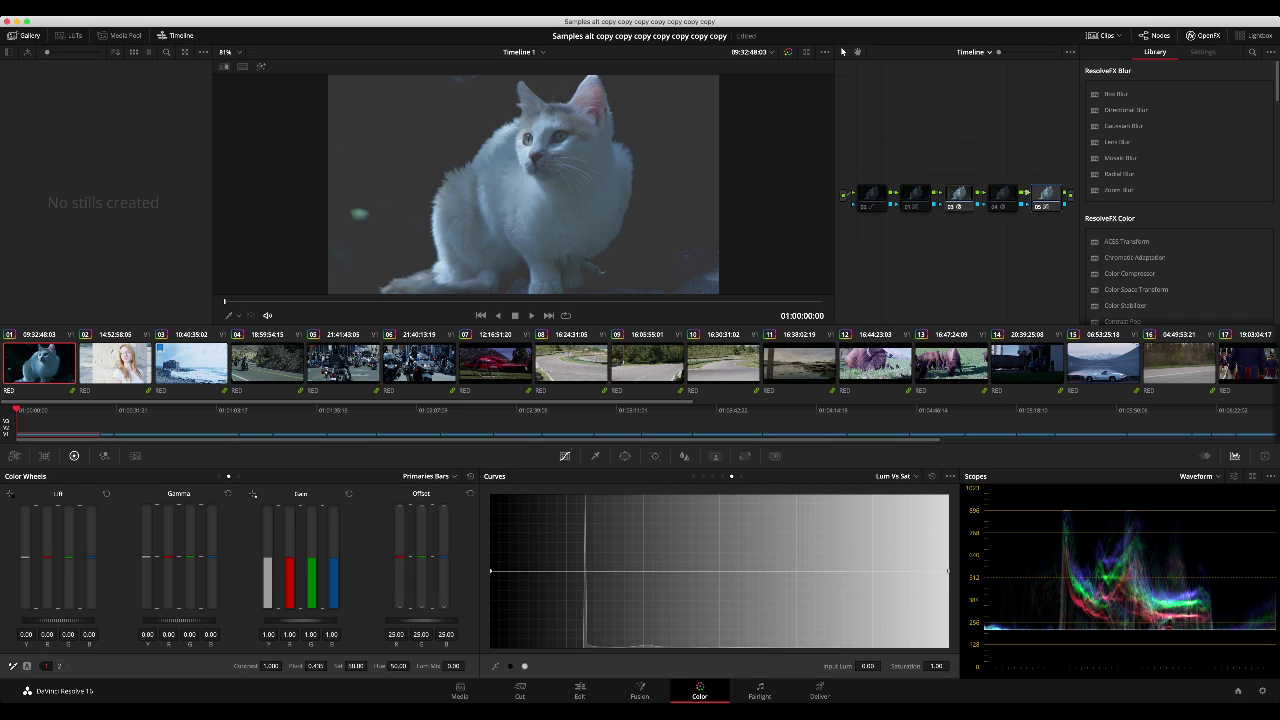
pyautogui.press('Delete')
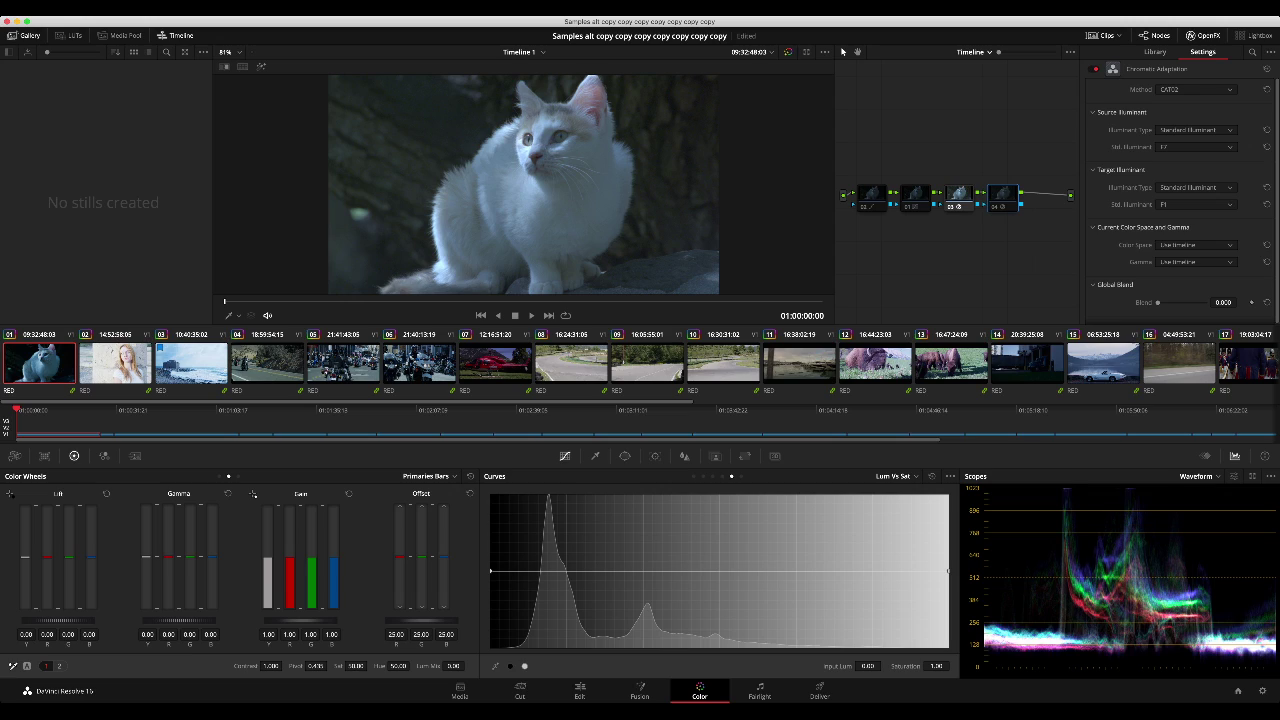
pyautogui.click(959, 196)
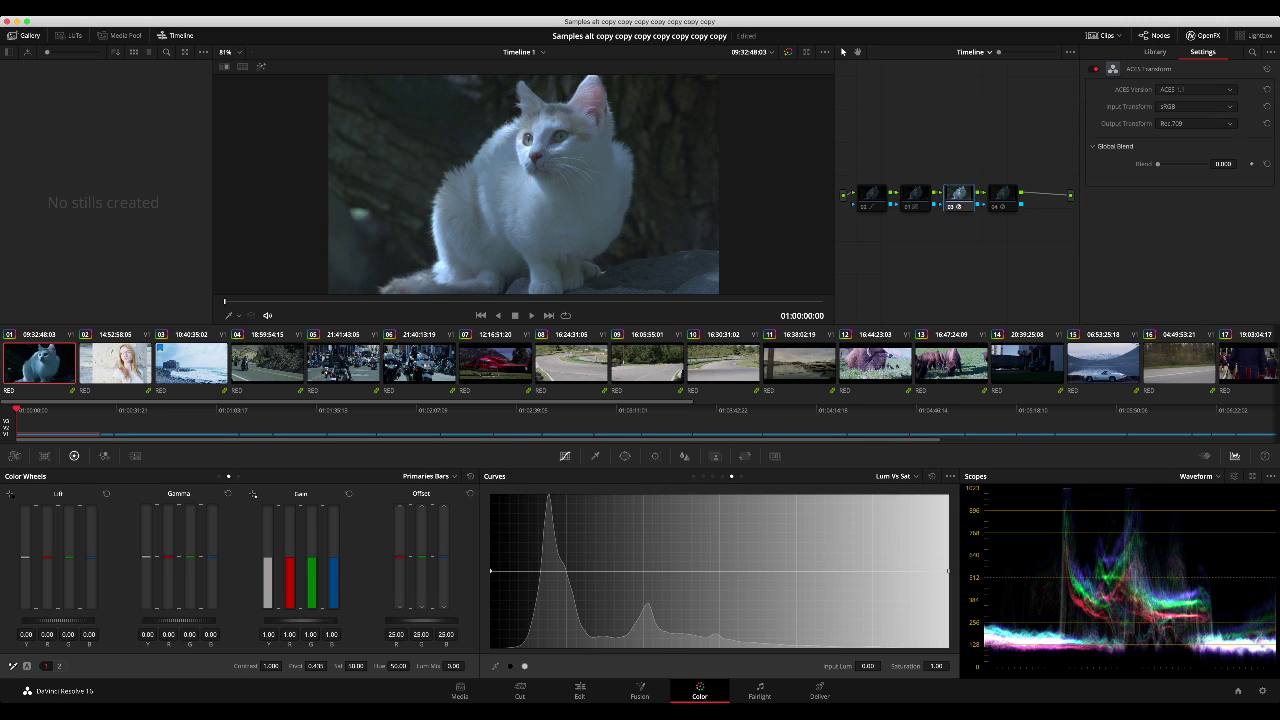
pyautogui.press('Delete')
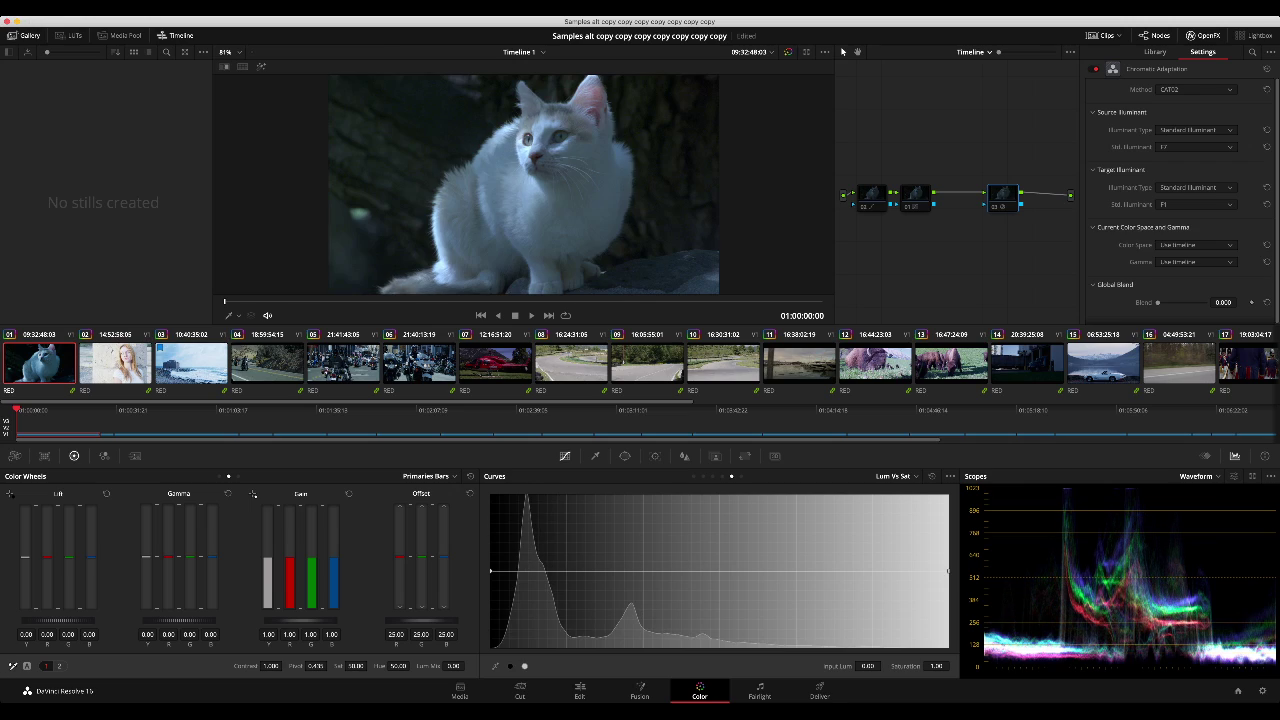
# Step: Inspect the Group Post-Clip and Group Pre-Clip node graphs and return to the Clip-level graph
pyautogui.click(973, 52)
pyautogui.moveTo(1039, 235); pyautogui.dragTo(890, 173)
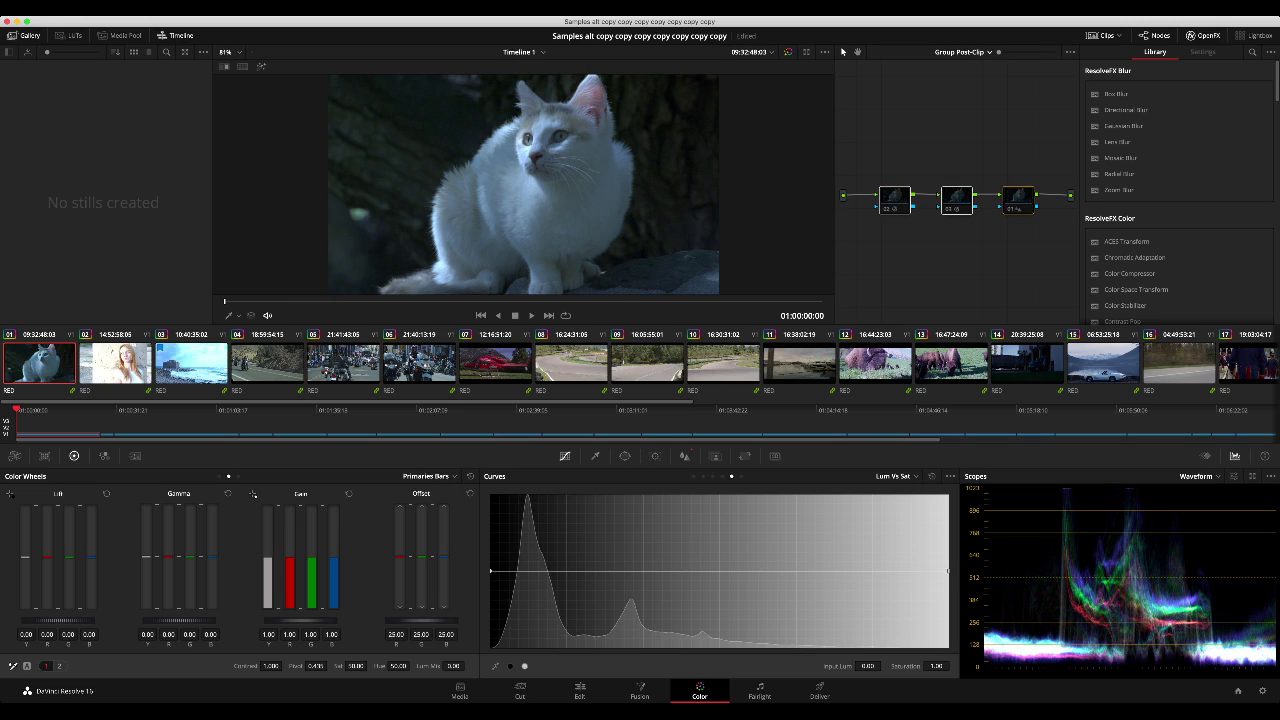
pyautogui.click(965, 52)
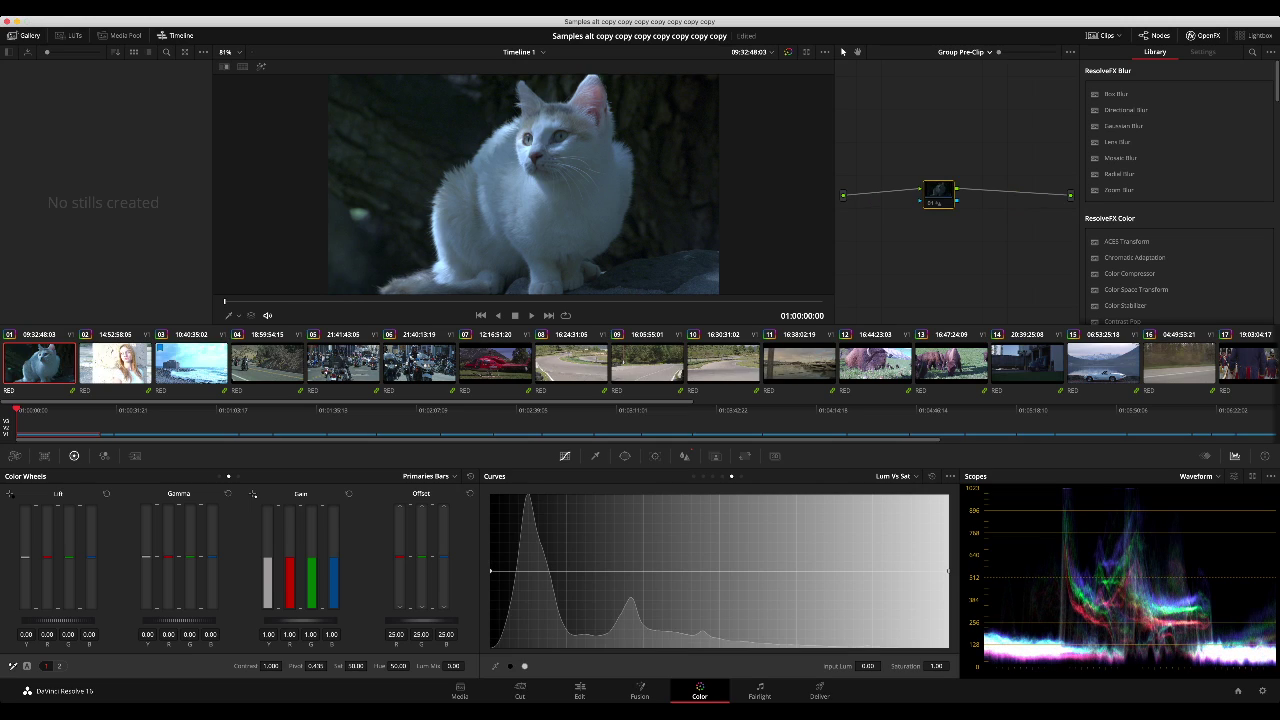
pyautogui.click(965, 52)
pyautogui.click(1018, 198)
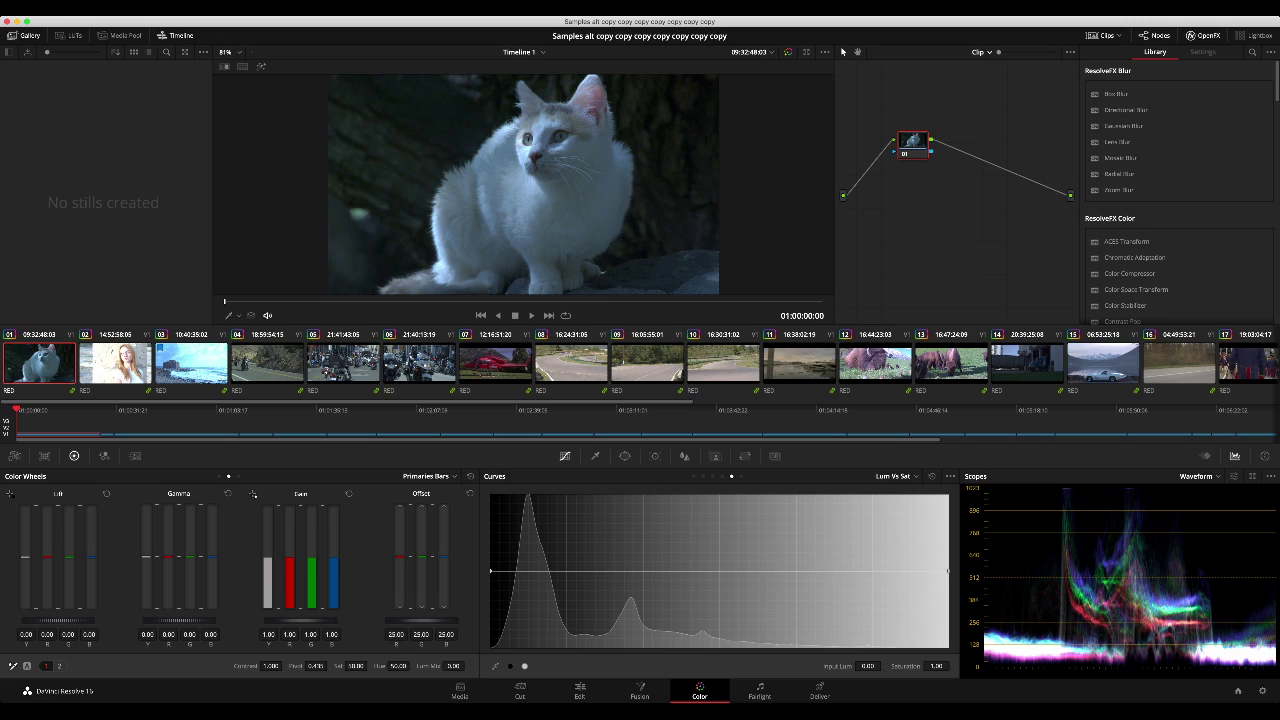
# Step: View the cat clip's Camera Raw settings and play the clip to about 01:00:09:17
pyautogui.click(14, 455)
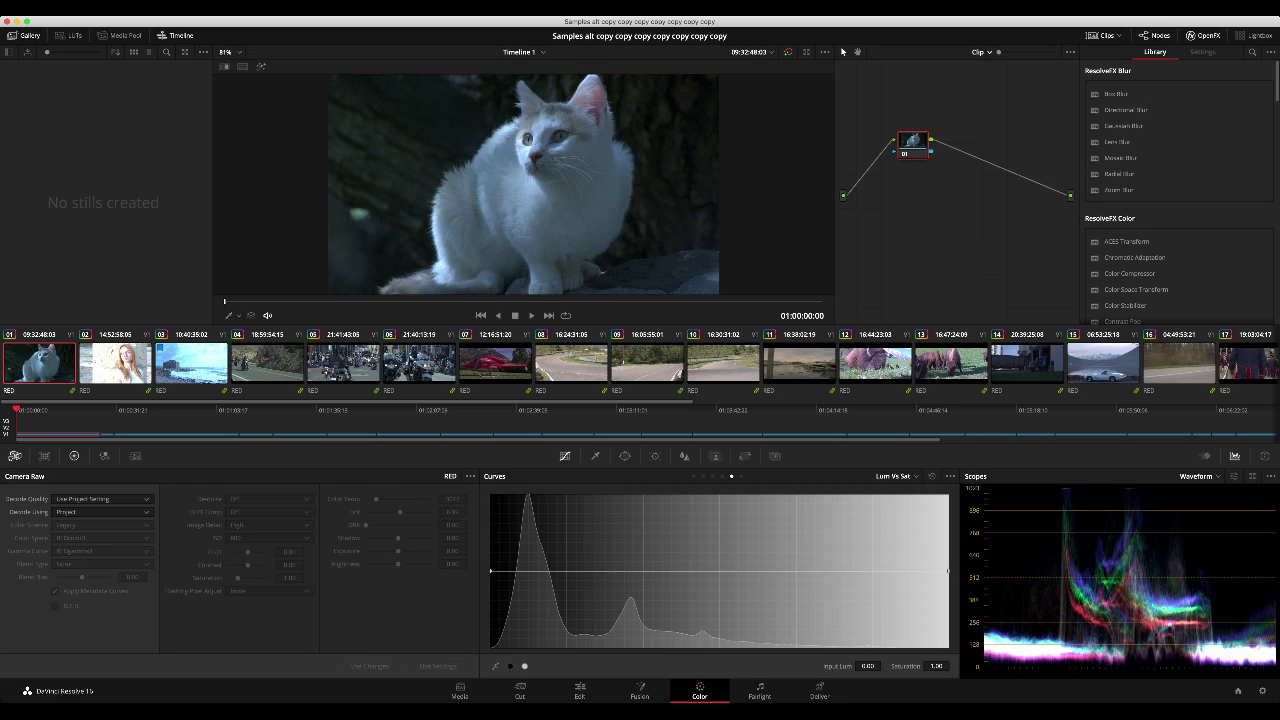
pyautogui.click(73, 455)
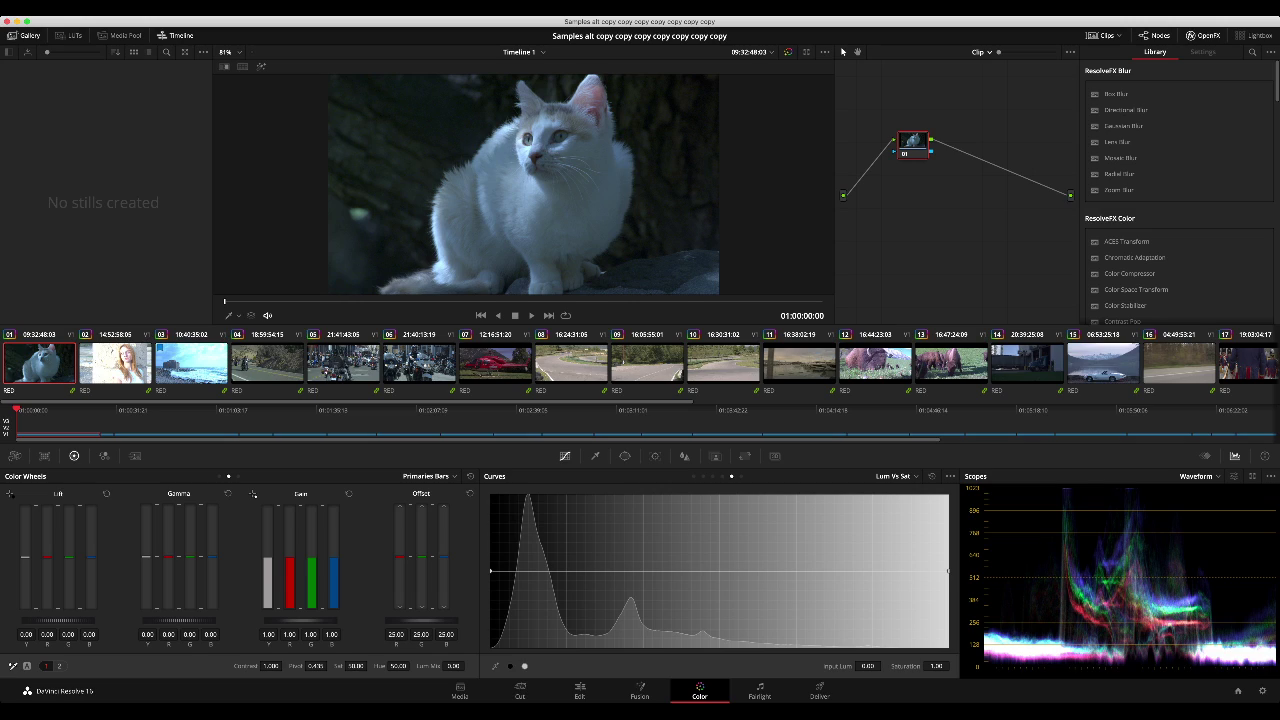
pyautogui.press('space')
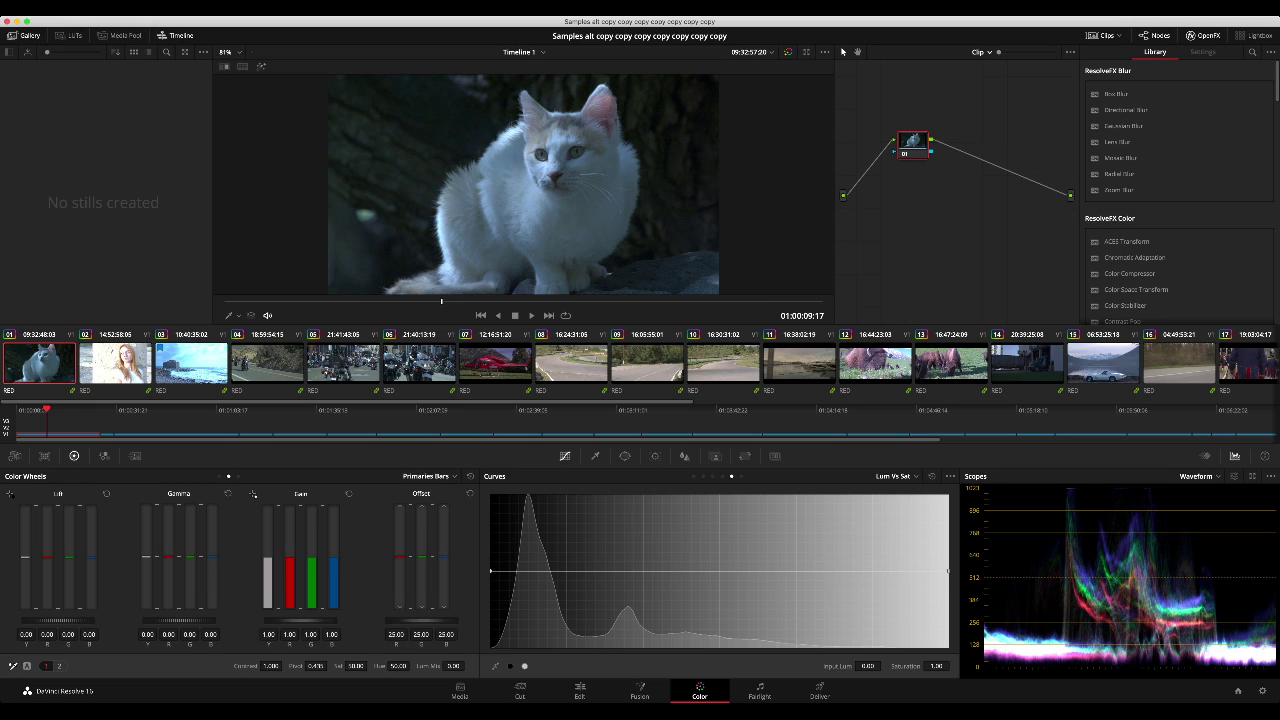
# Step: Try a warmer Offset, then Gain 2.29 with Lift -0.10 on the cat clip, resetting the primaries each time
pyautogui.moveTo(443, 557)
pyautogui.mouseDown()
pyautogui.moveTo(443, 591)
pyautogui.moveTo(421, 571)
pyautogui.moveTo(443, 569)
pyautogui.mouseUp()
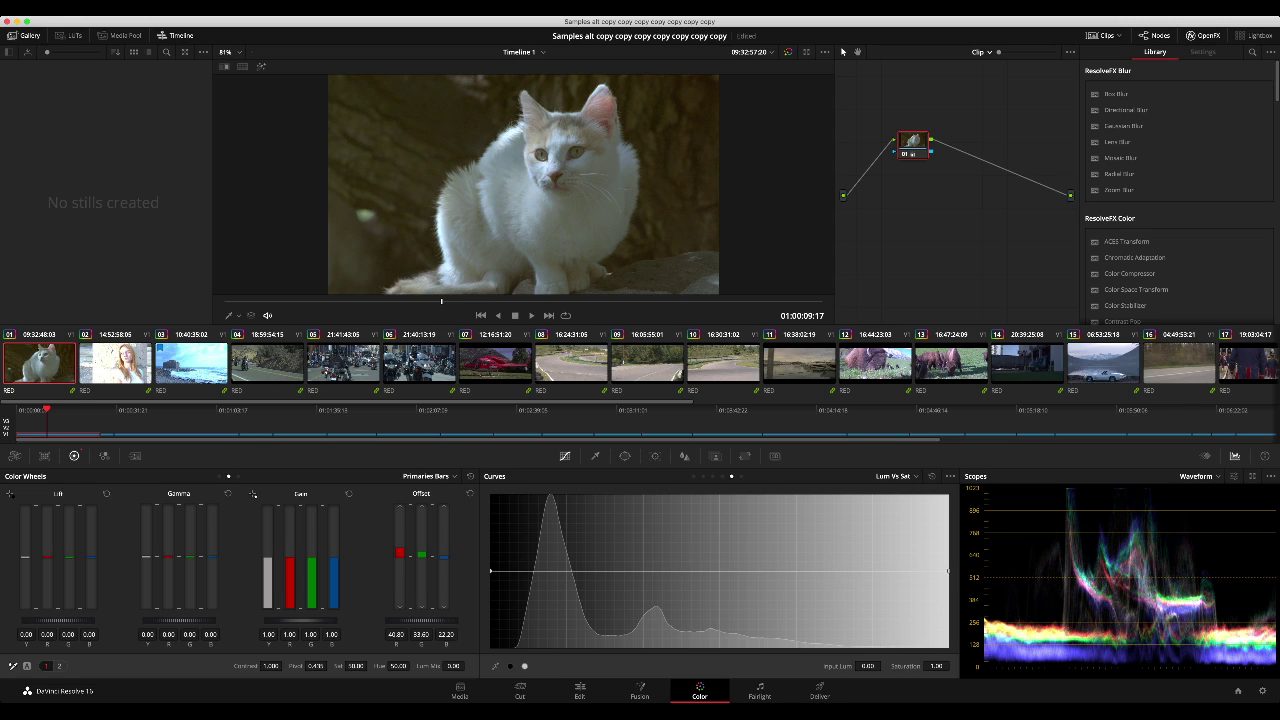
pyautogui.click(470, 494)
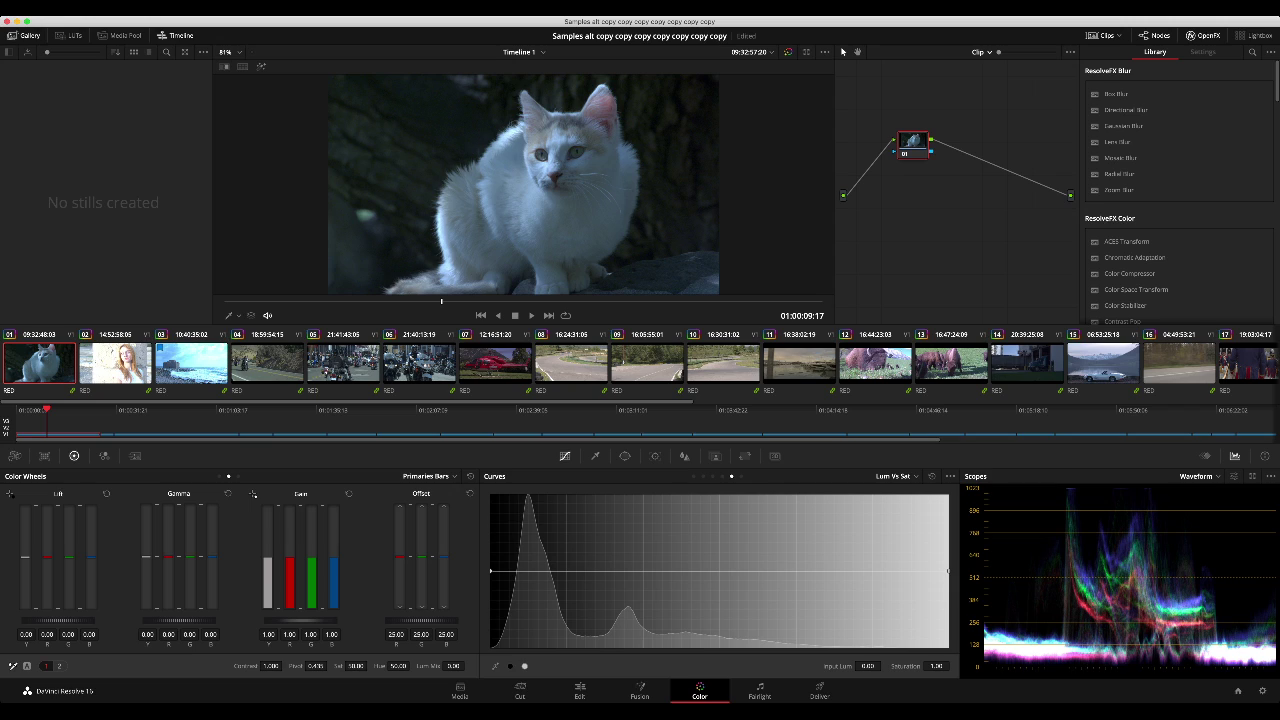
pyautogui.moveTo(301, 621); pyautogui.dragTo(345, 621)
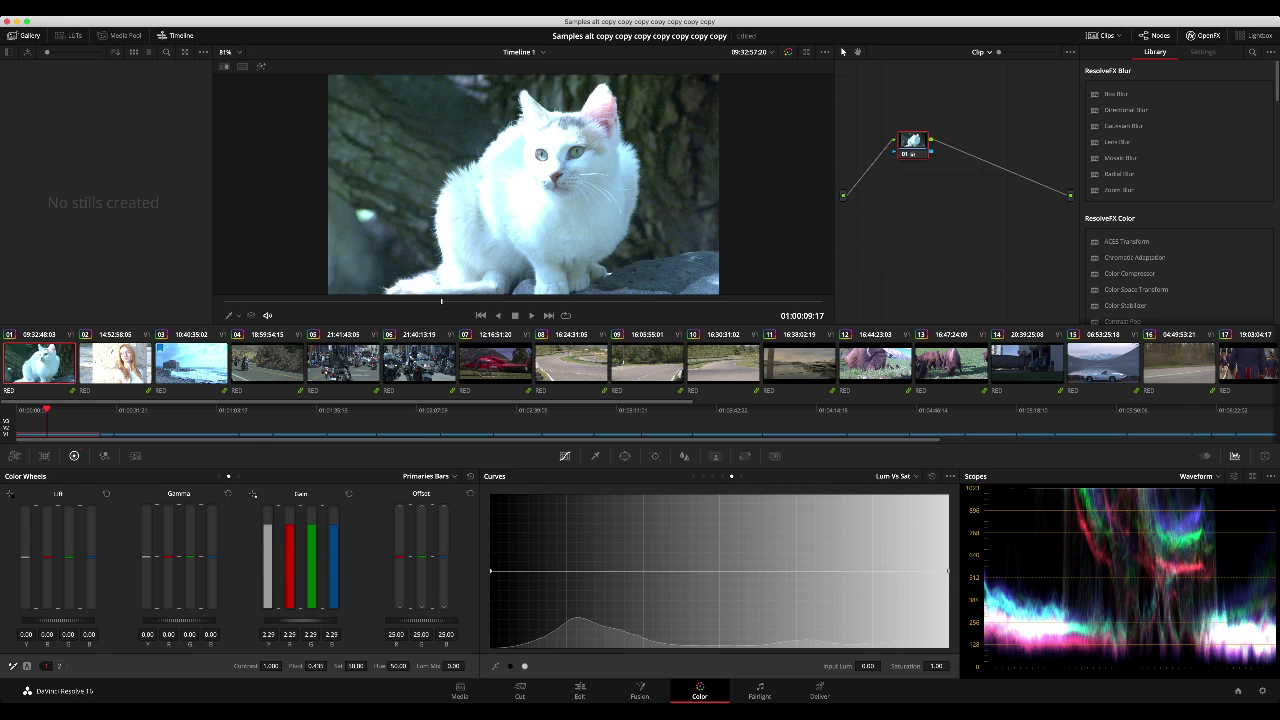
pyautogui.moveTo(58, 621); pyautogui.dragTo(44, 621)
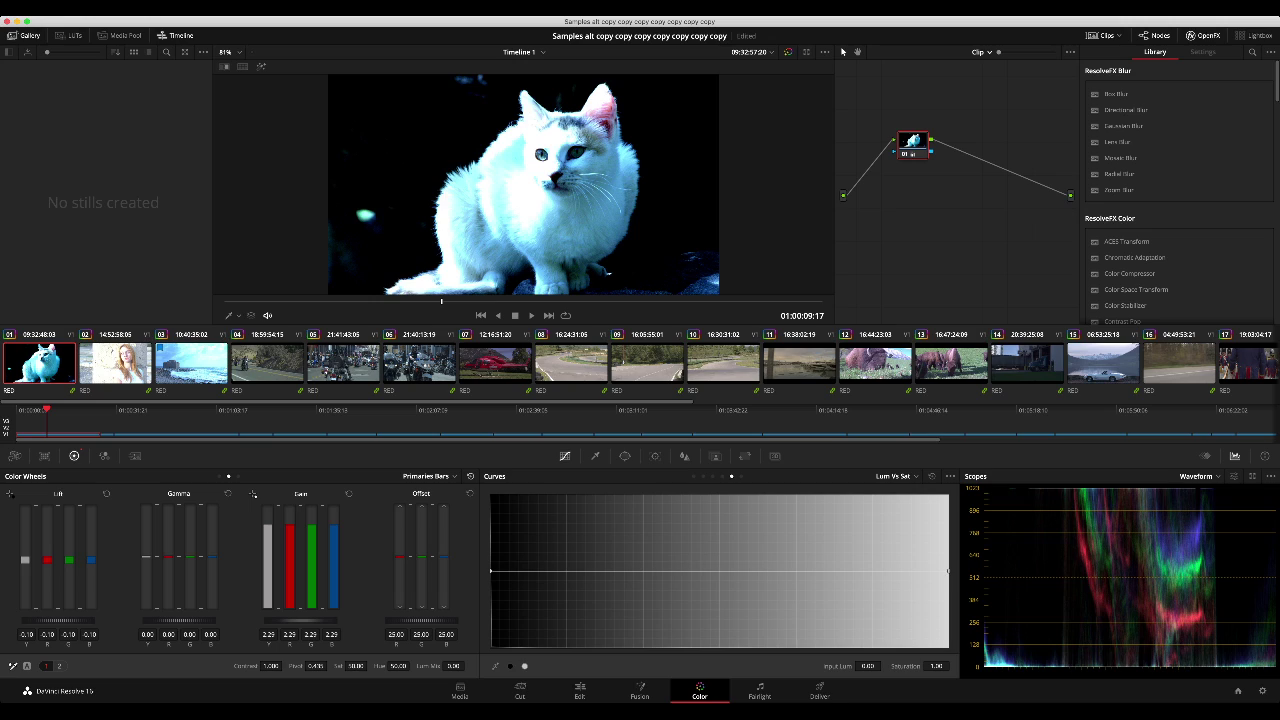
pyautogui.click(470, 476)
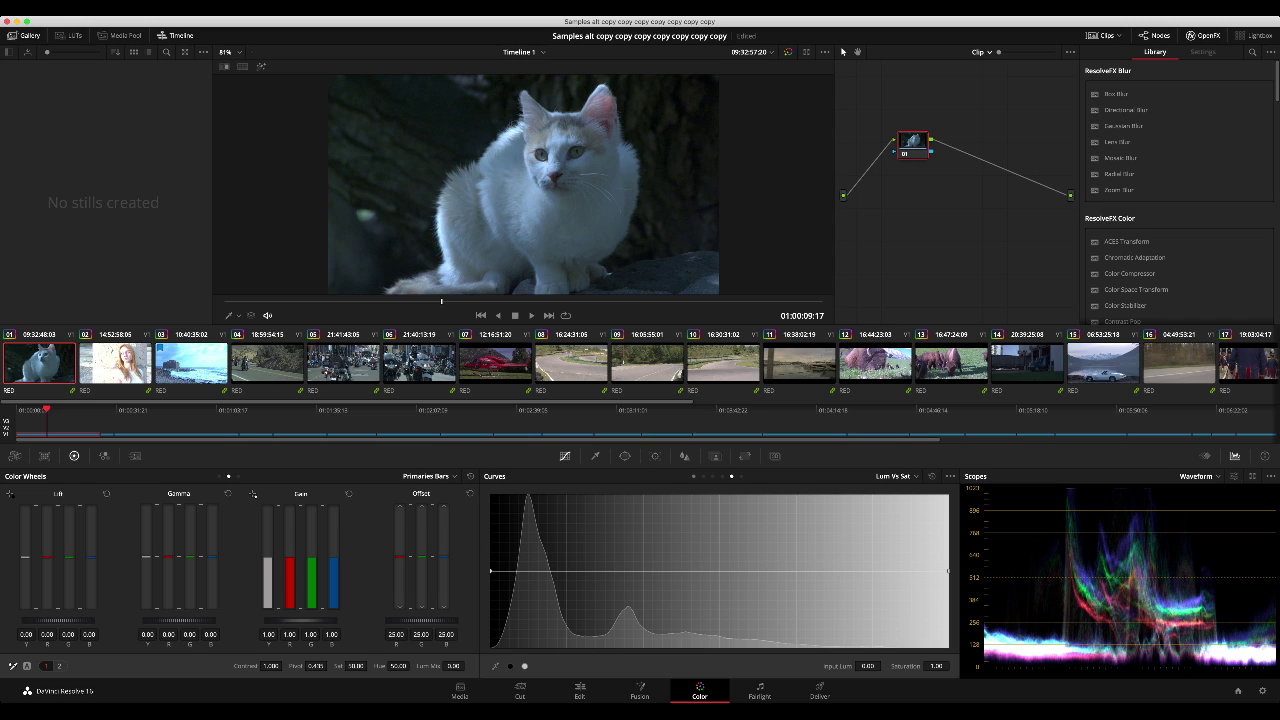
# Step: Show the Custom curves and try the high and low soft clip adjustments, then reset the soft clip
pyautogui.click(694, 476)
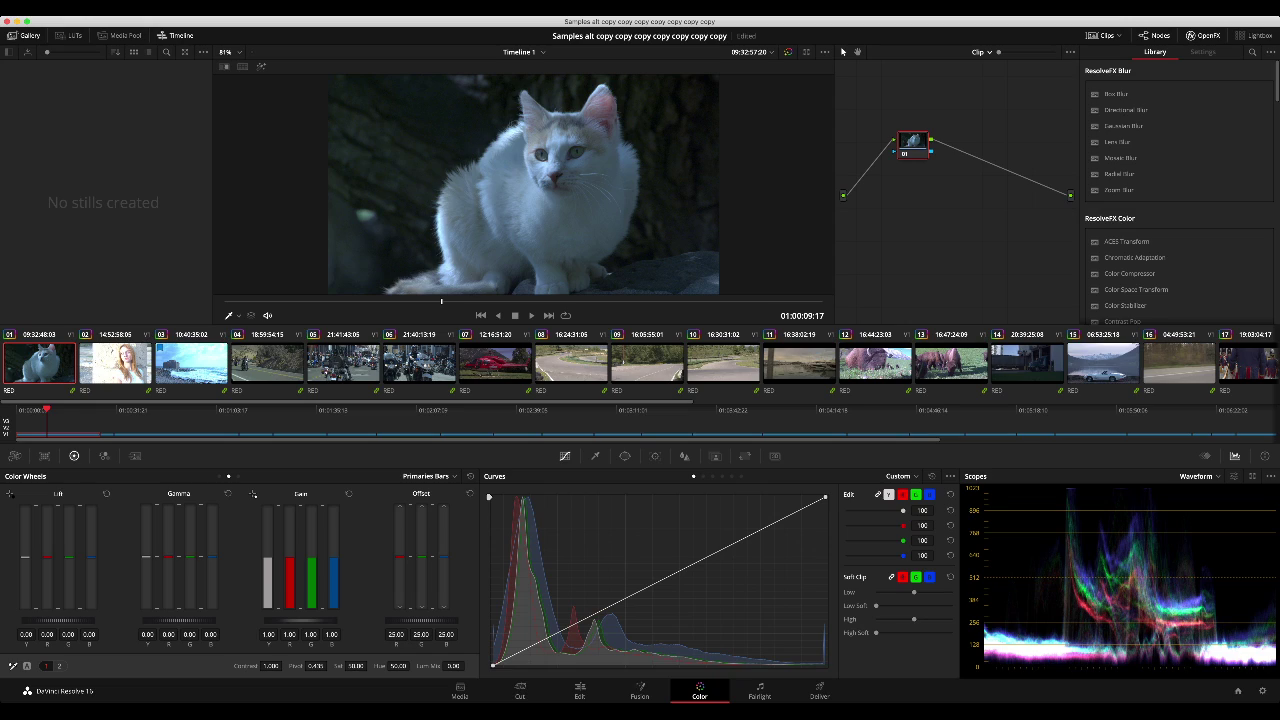
pyautogui.moveTo(876, 633); pyautogui.dragTo(910, 619)
pyautogui.moveTo(914, 592); pyautogui.dragTo(919, 592)
pyautogui.click(950, 577)
# Step: Try a midtone-brightening curve and an S-shaped contrast curve on the cat clip, resetting the curve after each
pyautogui.moveTo(598, 612); pyautogui.dragTo(615, 540)
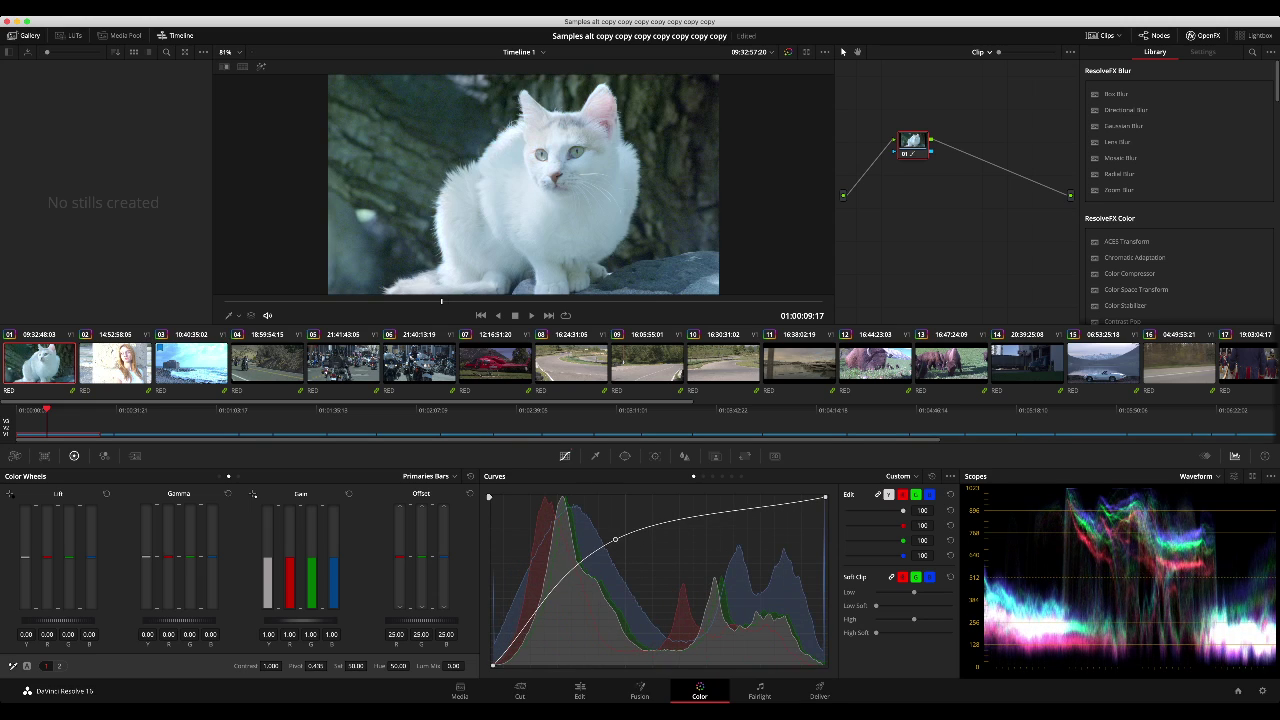
pyautogui.click(932, 476)
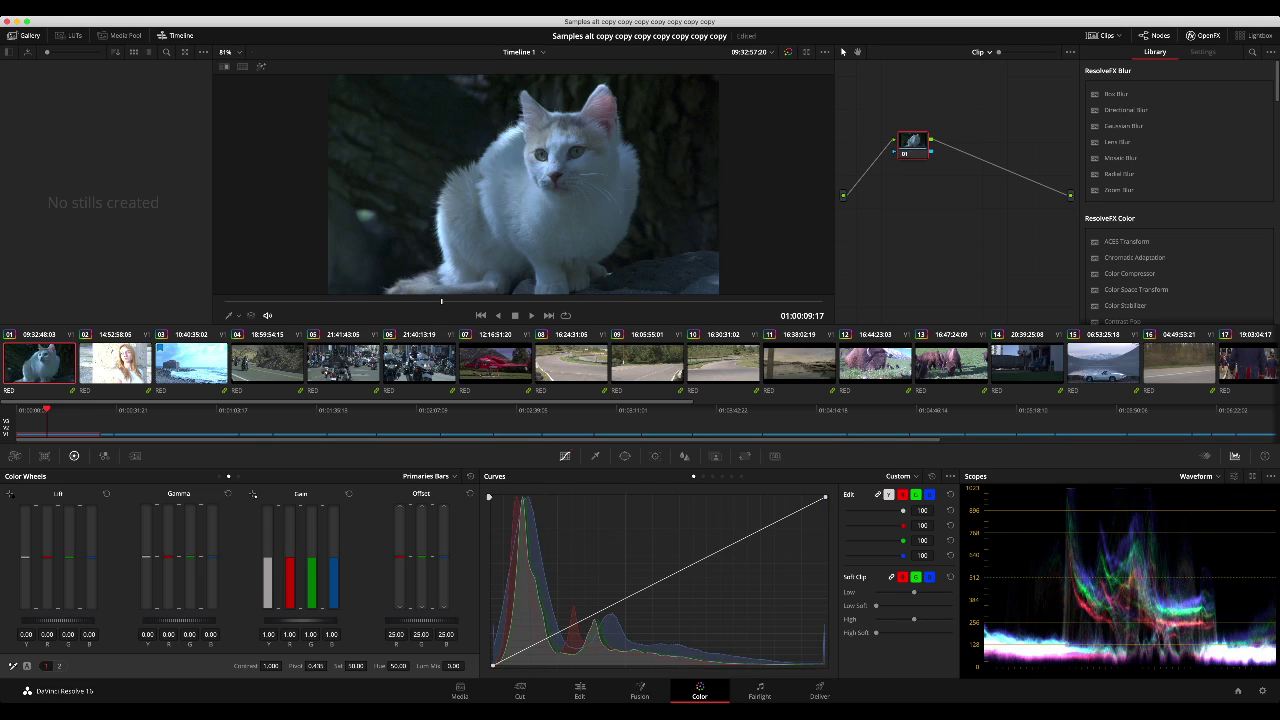
pyautogui.moveTo(754, 533); pyautogui.dragTo(758, 503)
pyautogui.moveTo(562, 622); pyautogui.dragTo(562, 649)
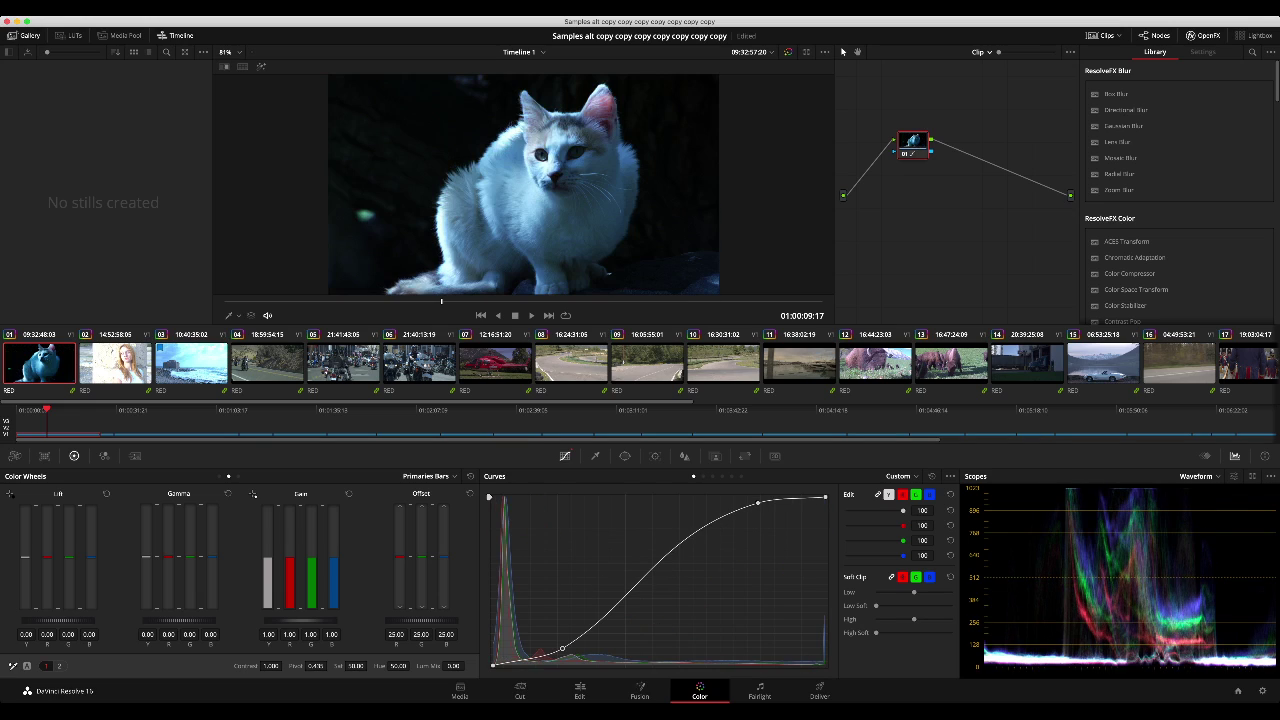
pyautogui.click(932, 476)
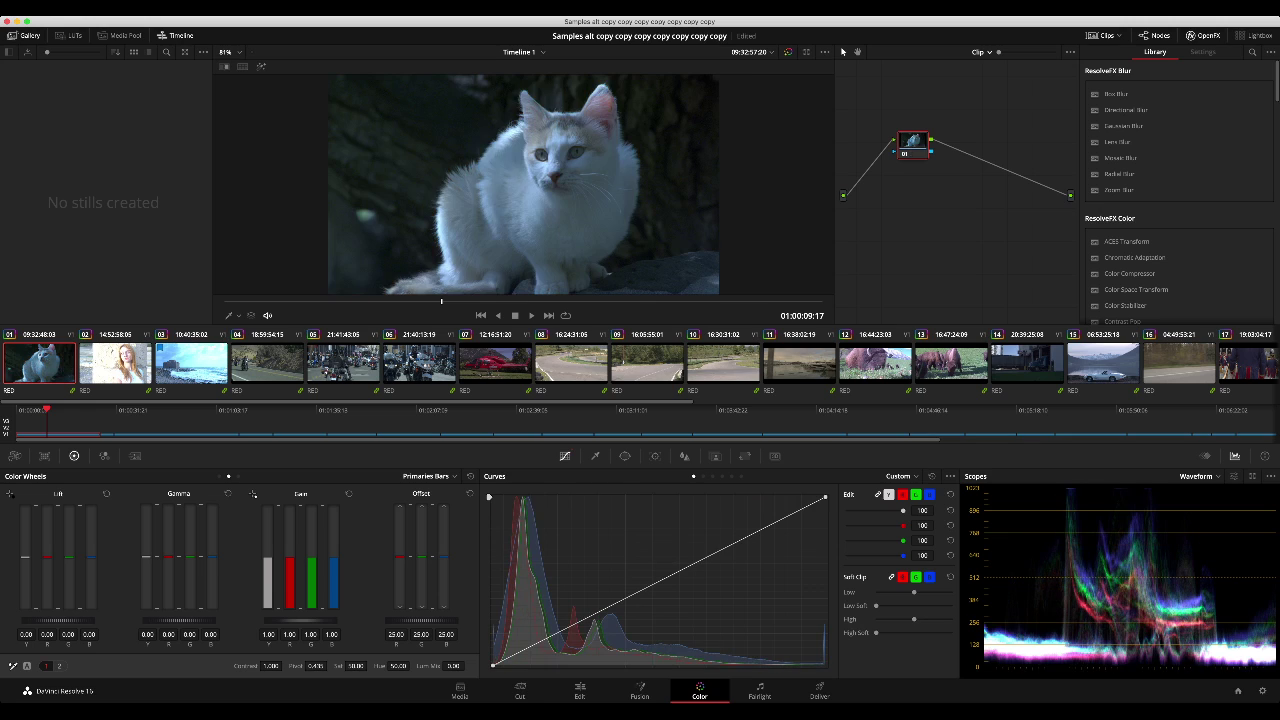
# Step: Try a second serial node with increased Contrast plus Offset 26.80 on the first node, and delete the second node
pyautogui.moveTo(422, 620)
pyautogui.mouseDown()
pyautogui.moveTo(476, 620)
pyautogui.moveTo(380, 620)
pyautogui.moveTo(530, 620)
pyautogui.moveTo(400, 620)
pyautogui.moveTo(432, 620)
pyautogui.moveTo(414, 620)
pyautogui.mouseUp()
pyautogui.hotkey('alt', 's')
pyautogui.moveTo(270, 666); pyautogui.dragTo(334, 666)
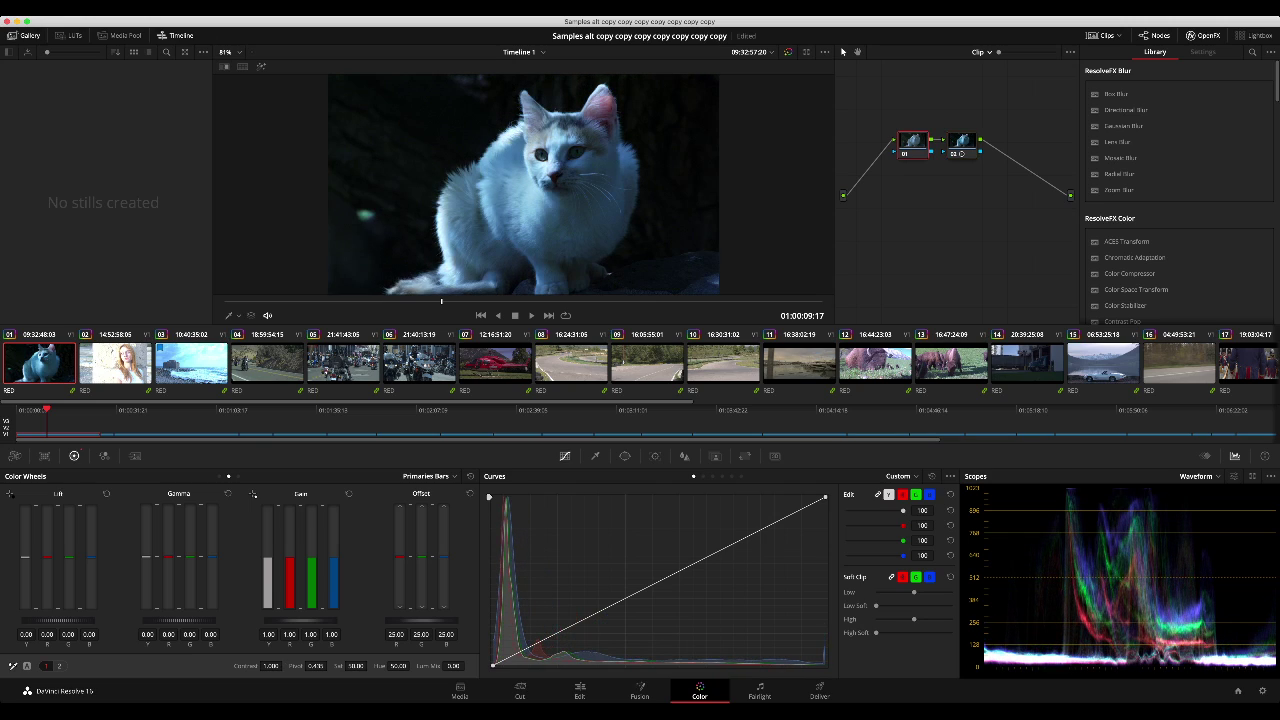
pyautogui.click(912, 142)
pyautogui.moveTo(421, 621)
pyautogui.mouseDown()
pyautogui.moveTo(472, 621)
pyautogui.moveTo(406, 621)
pyautogui.moveTo(426, 621)
pyautogui.mouseUp()
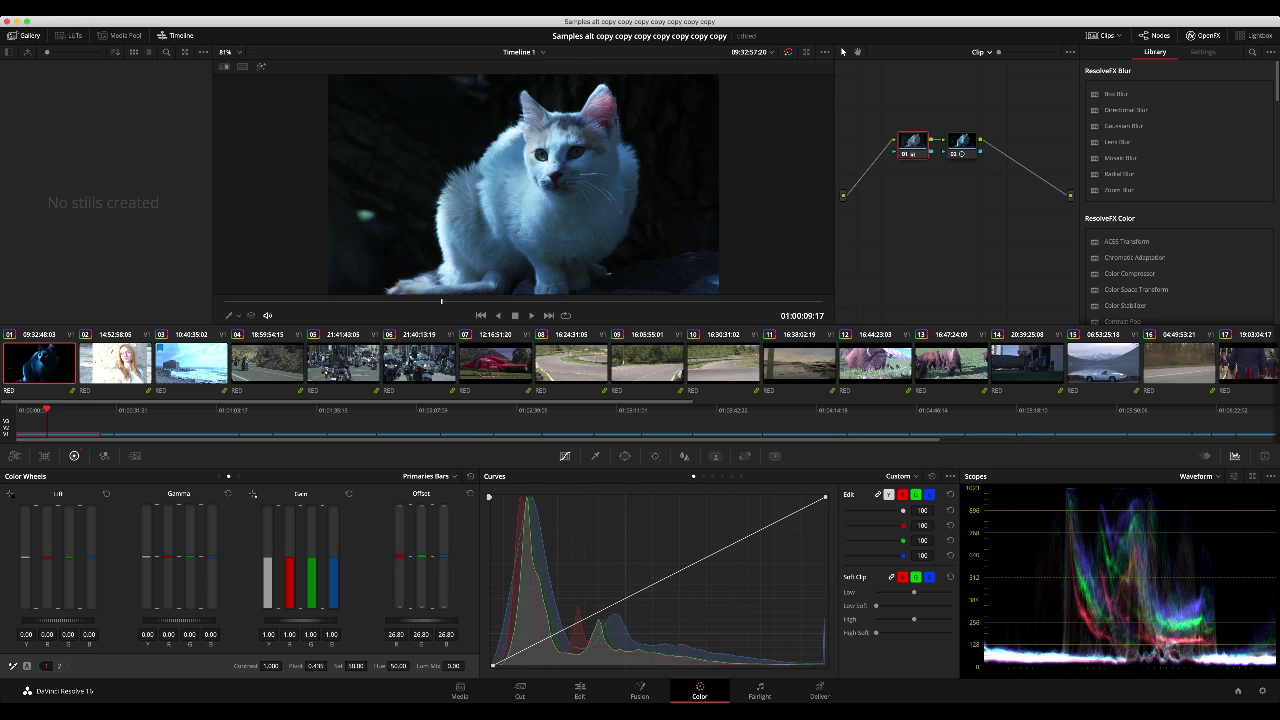
pyautogui.click(962, 142)
pyautogui.press('Delete')
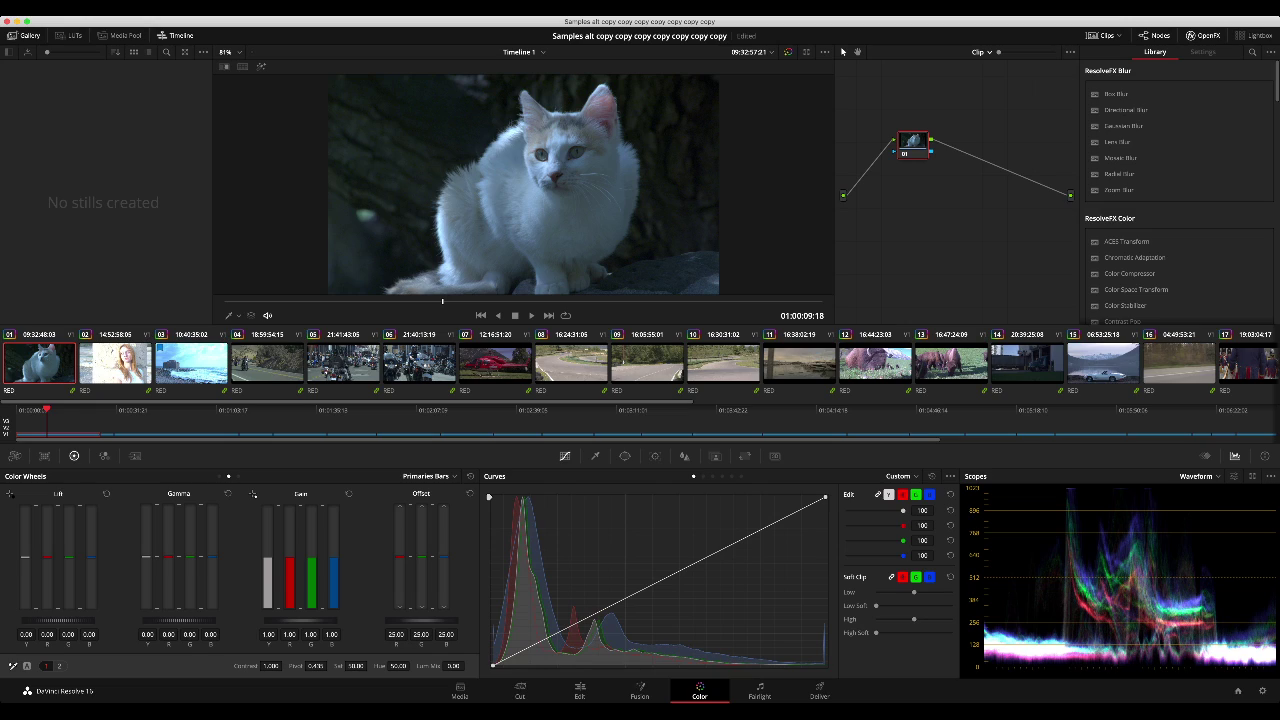
# Step: Balance the cat clip's first node with Gain 0.84, Gamma 0.01 and Lift 0.00
pyautogui.moveTo(301, 620); pyautogui.dragTo(283, 620)
pyautogui.moveTo(179, 620); pyautogui.dragTo(186, 620)
pyautogui.moveTo(60, 620); pyautogui.dragTo(62, 620)
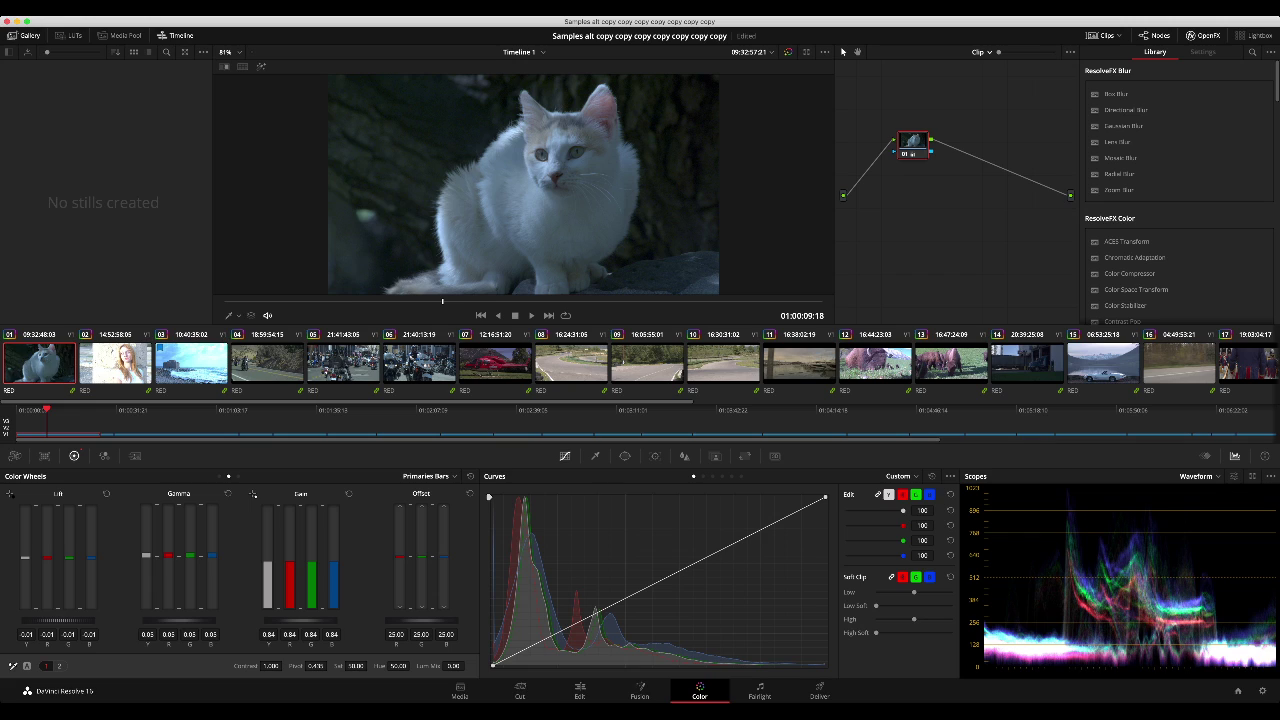
pyautogui.moveTo(58, 621); pyautogui.dragTo(63, 621)
pyautogui.moveTo(179, 621); pyautogui.dragTo(165, 621)
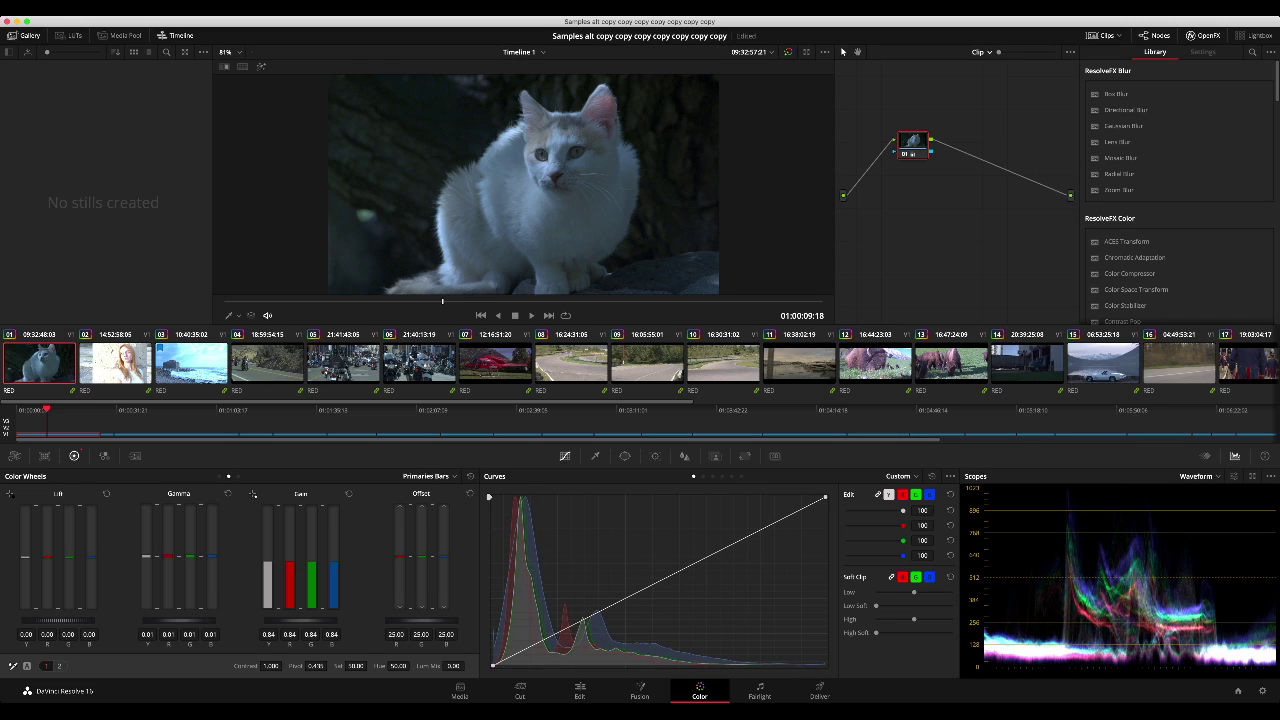
pyautogui.moveTo(58, 621); pyautogui.dragTo(57, 621)
# Step: Add a second serial node and draw a closed Curve window around the cat's outline, including its ears and paws
pyautogui.hotkey('alt', 's')
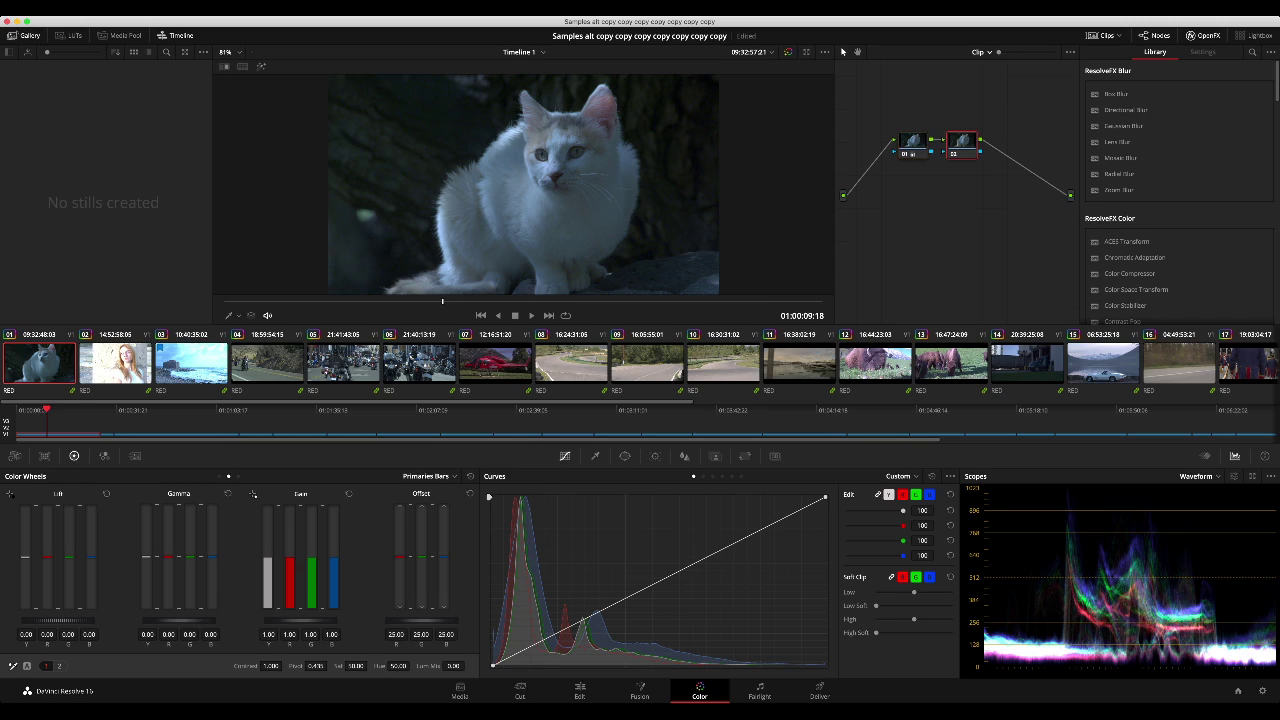
pyautogui.click(625, 456)
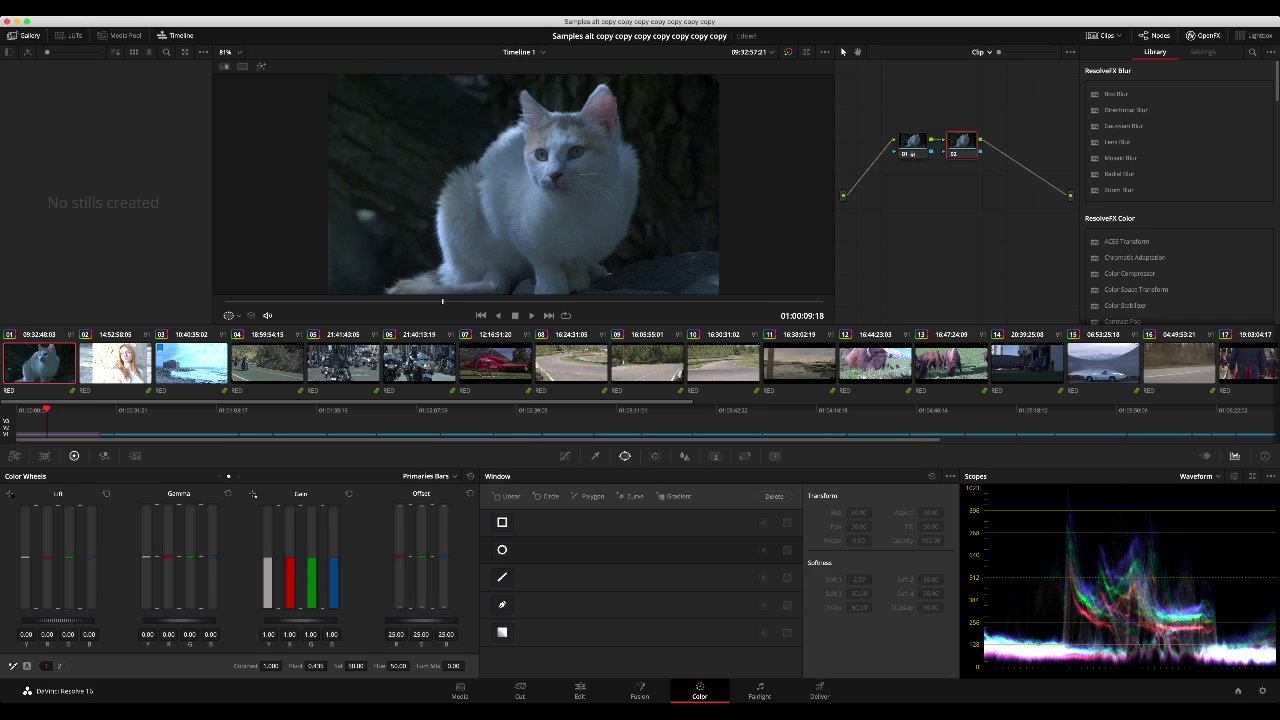
pyautogui.click(633, 496)
pyautogui.click(522, 126)
pyautogui.click(476, 156)
pyautogui.click(450, 185)
pyautogui.click(438, 253)
pyautogui.click(437, 291)
pyautogui.click(495, 286)
pyautogui.click(506, 269)
pyautogui.click(534, 269)
pyautogui.click(560, 288)
pyautogui.click(585, 276)
pyautogui.click(620, 232)
pyautogui.click(628, 176)
pyautogui.click(601, 84)
pyautogui.click(584, 120)
pyautogui.click(544, 119)
pyautogui.click(525, 93)
pyautogui.click(520, 128)
# Step: Set the cat window's Soft 1, Inside and Outside softness to 5.00
pyautogui.moveTo(859, 580); pyautogui.dragTo(878, 580)
pyautogui.press('Tab')
pyautogui.write('5')
pyautogui.press('Tab')
pyautogui.write('5')
pyautogui.press('Return')
# Step: Set the windowed second node's Gain to 1.40 and check the settings of both nodes
pyautogui.moveTo(300, 621); pyautogui.dragTo(340, 621)
pyautogui.click(912, 142)
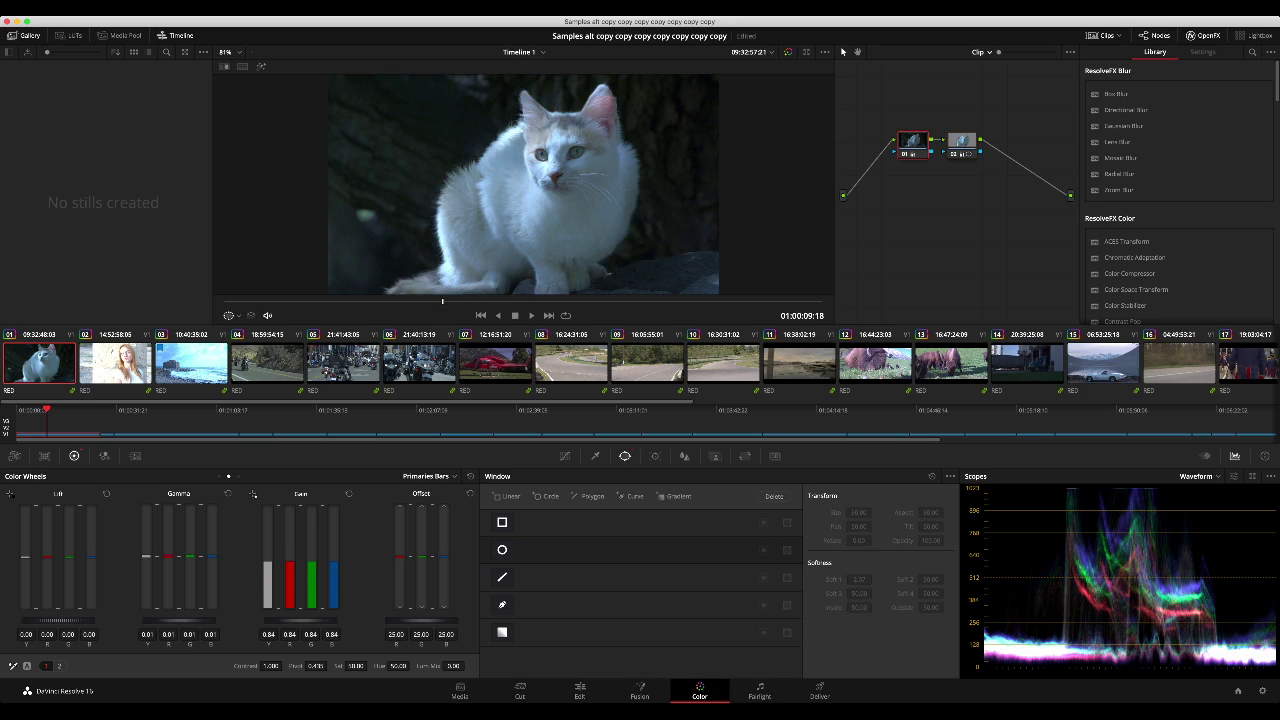
pyautogui.click(962, 142)
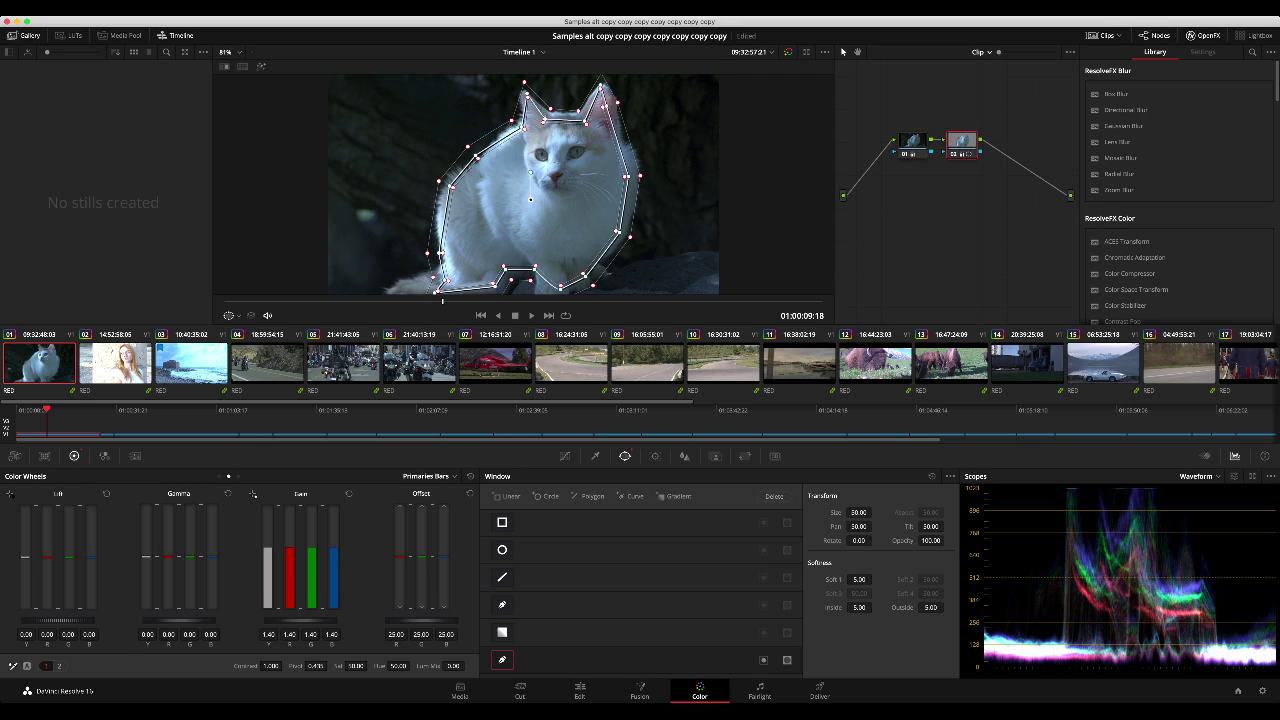
# Step: Reset the windowed second node's Gain to 1.00, set its Gamma to 0.11 and lower its Lift to about -0.03
pyautogui.click(349, 494)
pyautogui.moveTo(179, 621); pyautogui.dragTo(191, 621)
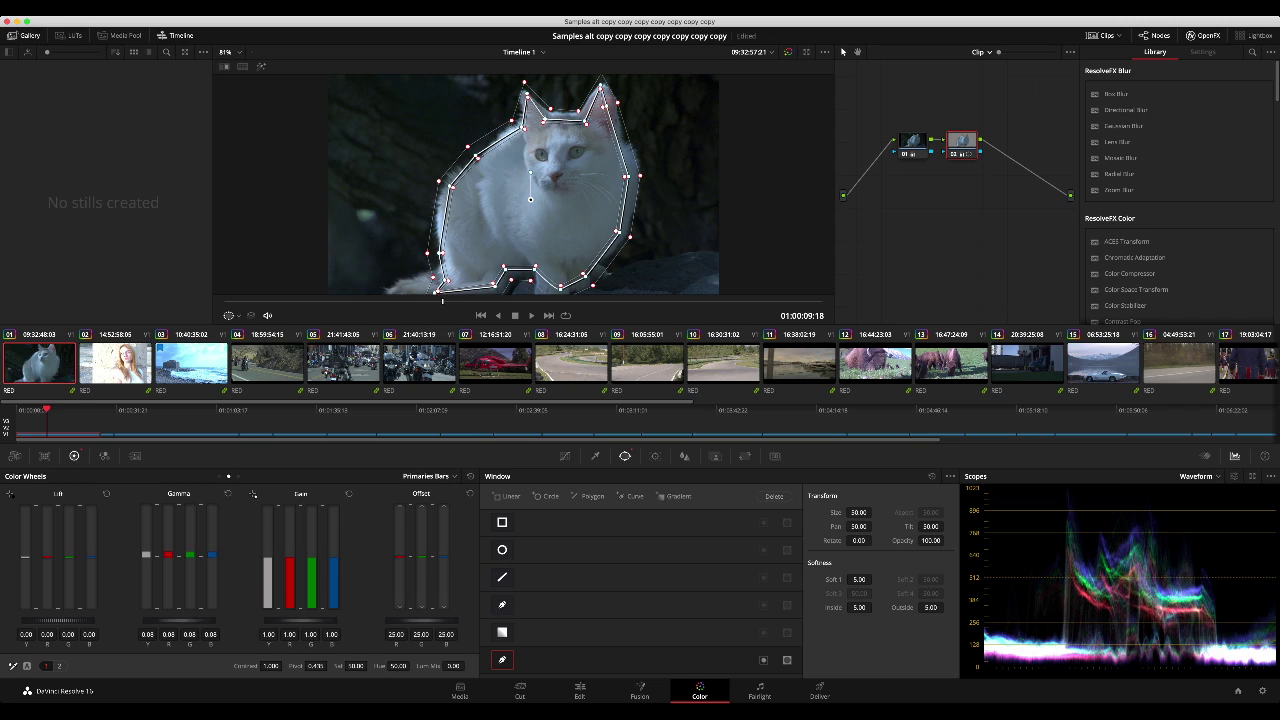
pyautogui.moveTo(58, 621); pyautogui.dragTo(53, 621)
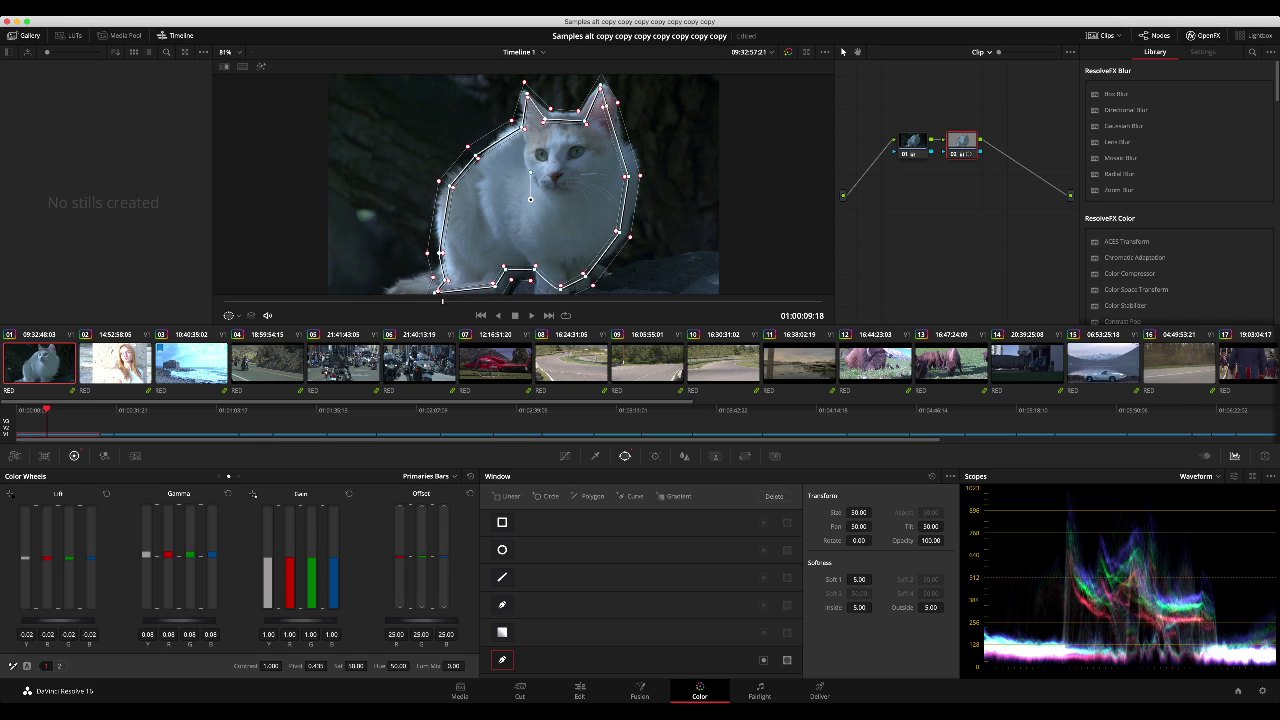
pyautogui.moveTo(178, 621); pyautogui.dragTo(185, 621)
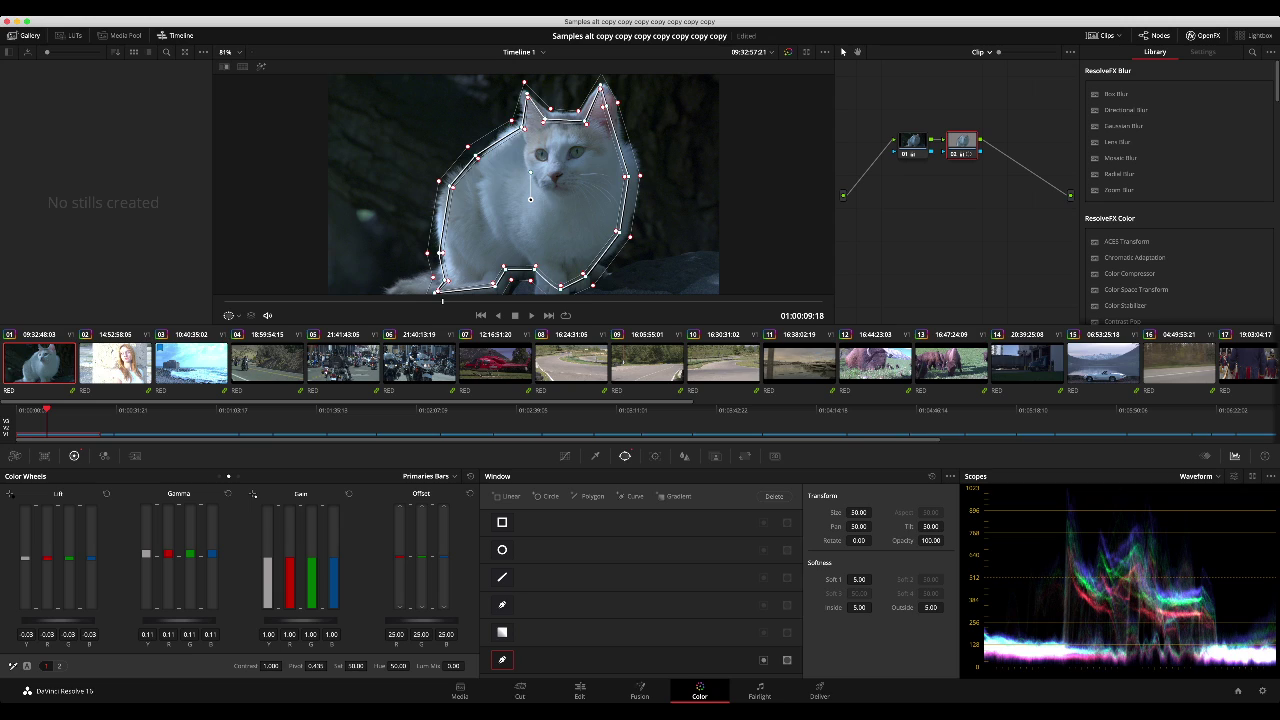
pyautogui.moveTo(60, 621); pyautogui.dragTo(62, 621)
# Step: Compare the cat image with the windowed second node off and on, and delete that node
pyautogui.hotkey('shift', ';')
pyautogui.hotkey('shift', "'")
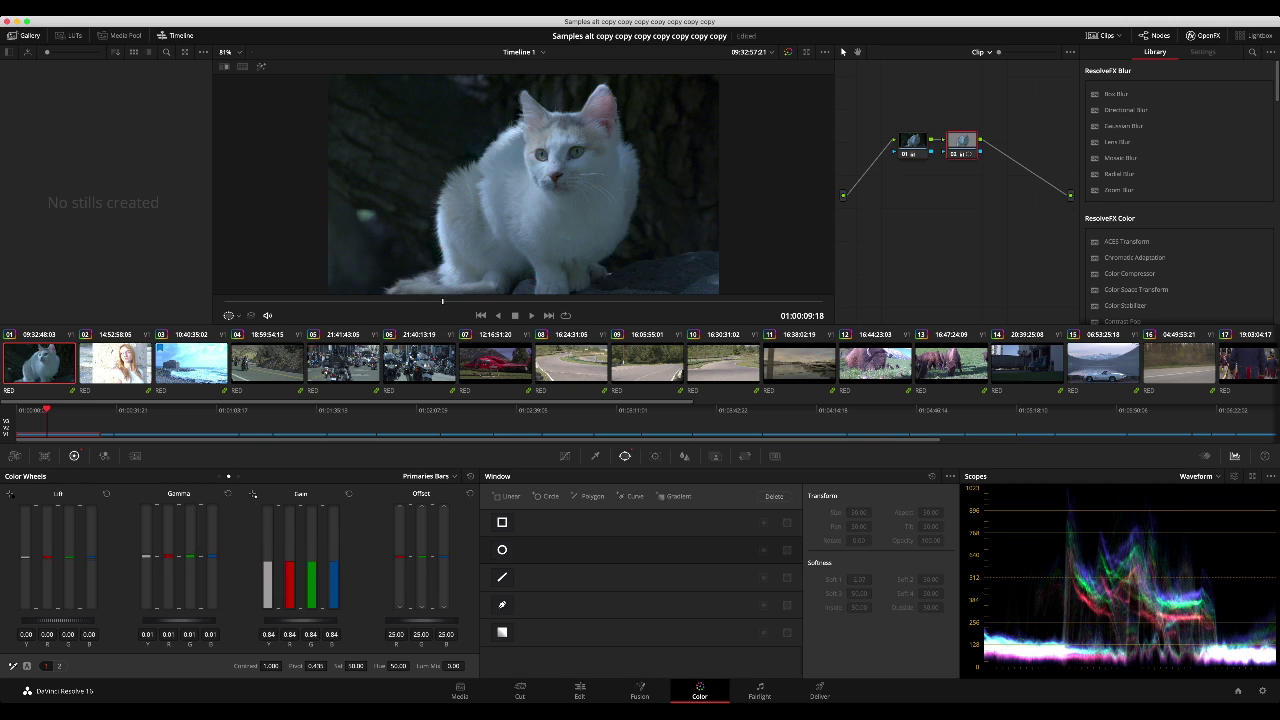
pyautogui.press('super+d')
pyautogui.press('super+d')
pyautogui.press('Delete')
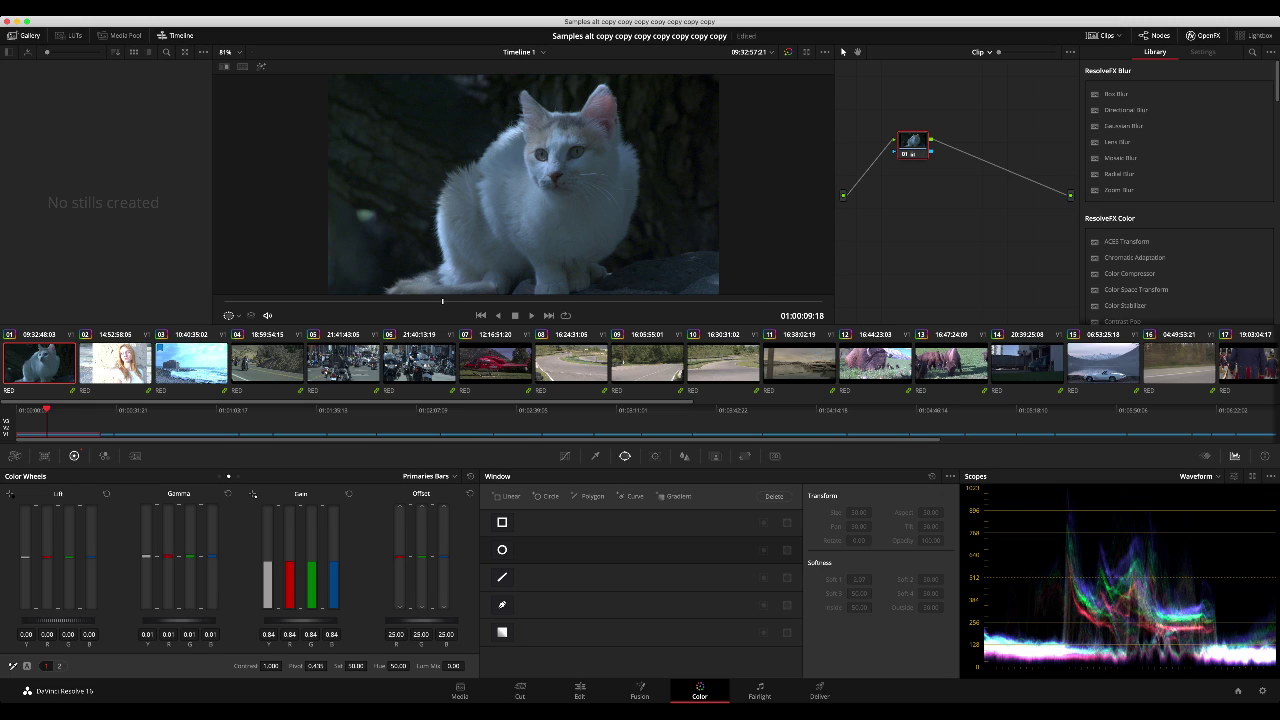
# Step: Reset the remaining node's Gamma to 0.00 and balance its Gain to 1.17 red and 0.84 blue, with luminance at 0.99
pyautogui.moveTo(212, 556); pyautogui.dragTo(168, 553)
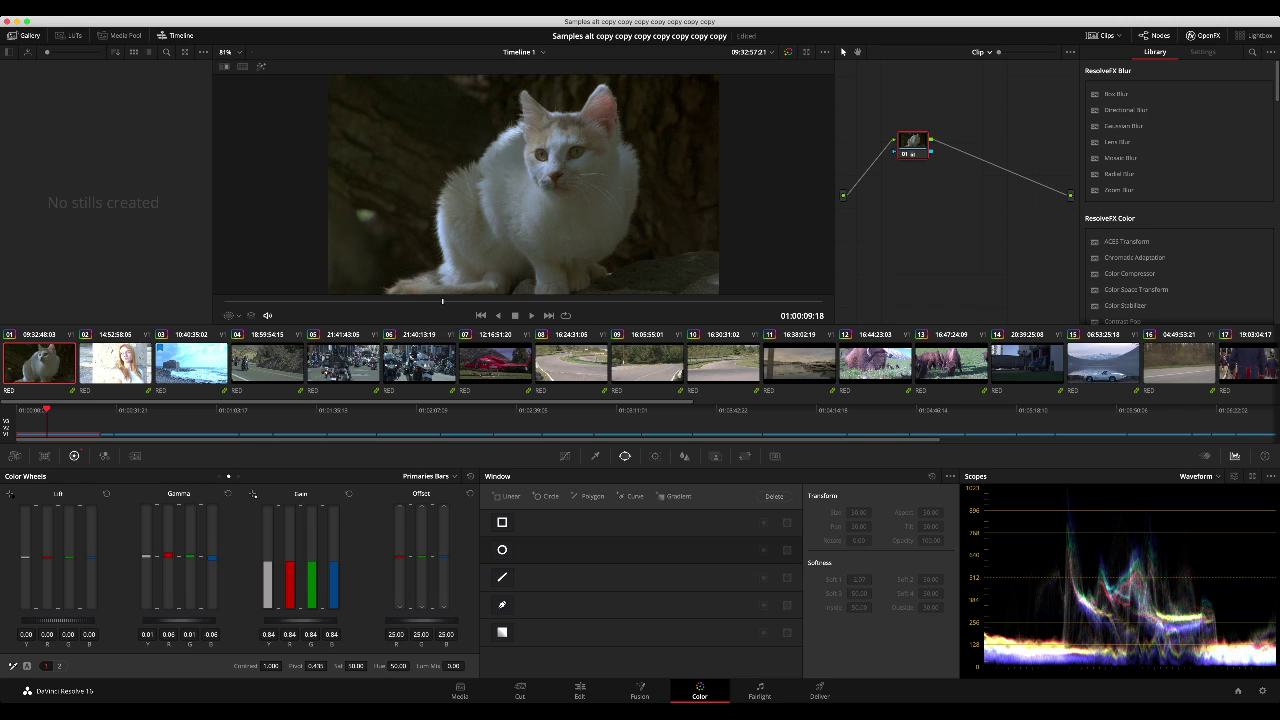
pyautogui.click(228, 494)
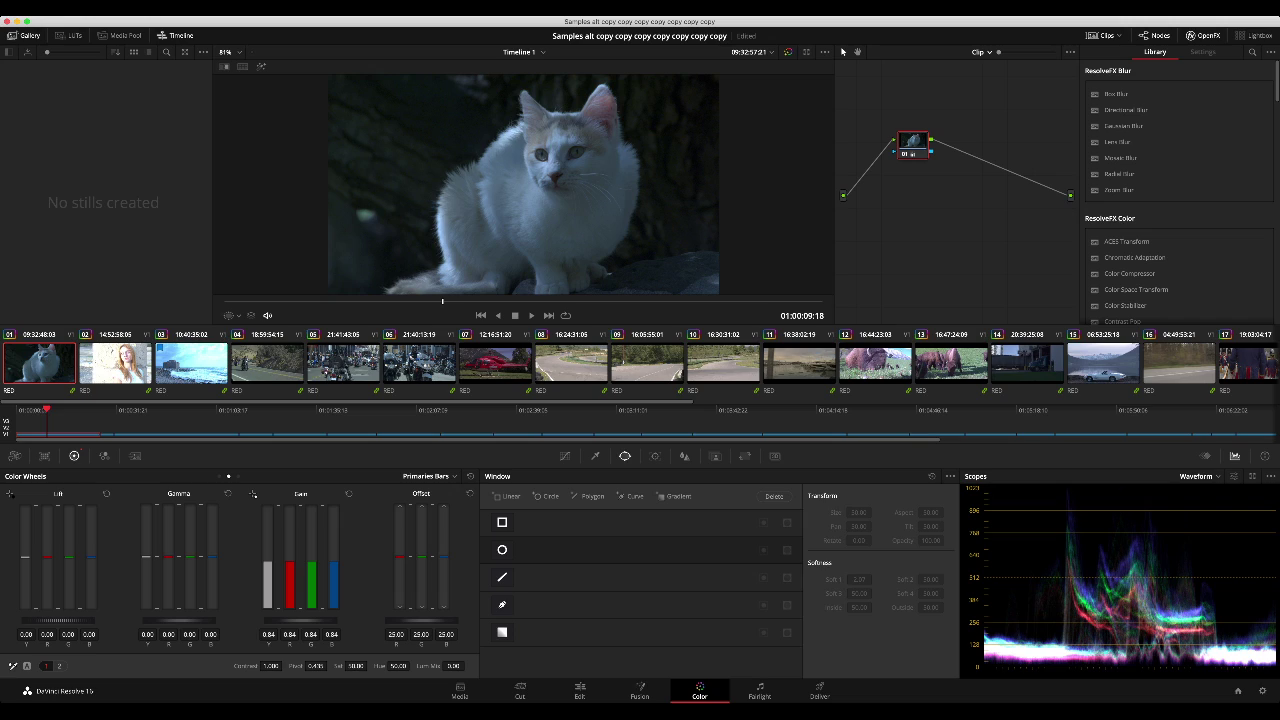
pyautogui.moveTo(334, 562); pyautogui.dragTo(290, 558)
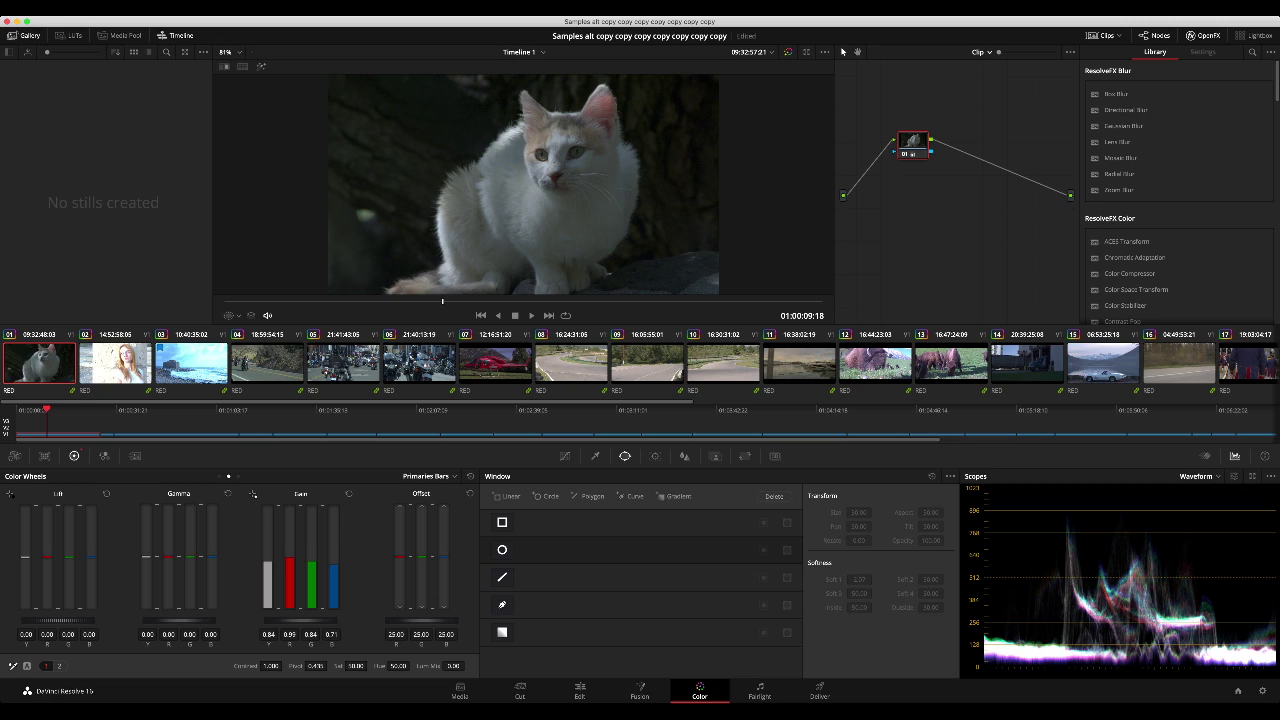
pyautogui.moveTo(301, 620); pyautogui.dragTo(350, 620)
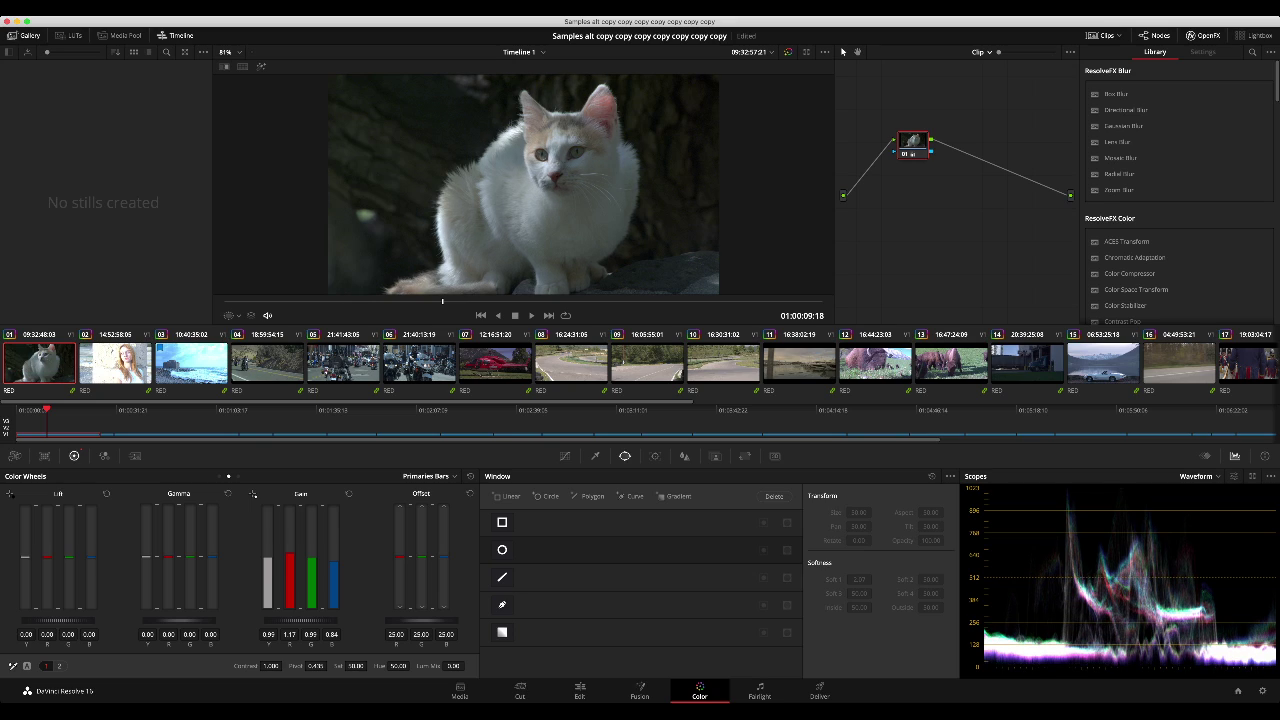
# Step: Refine the cat clip's contrast by setting the overall Gamma to 0.02 and Lift to -0.03
pyautogui.moveTo(179, 620); pyautogui.dragTo(176, 620)
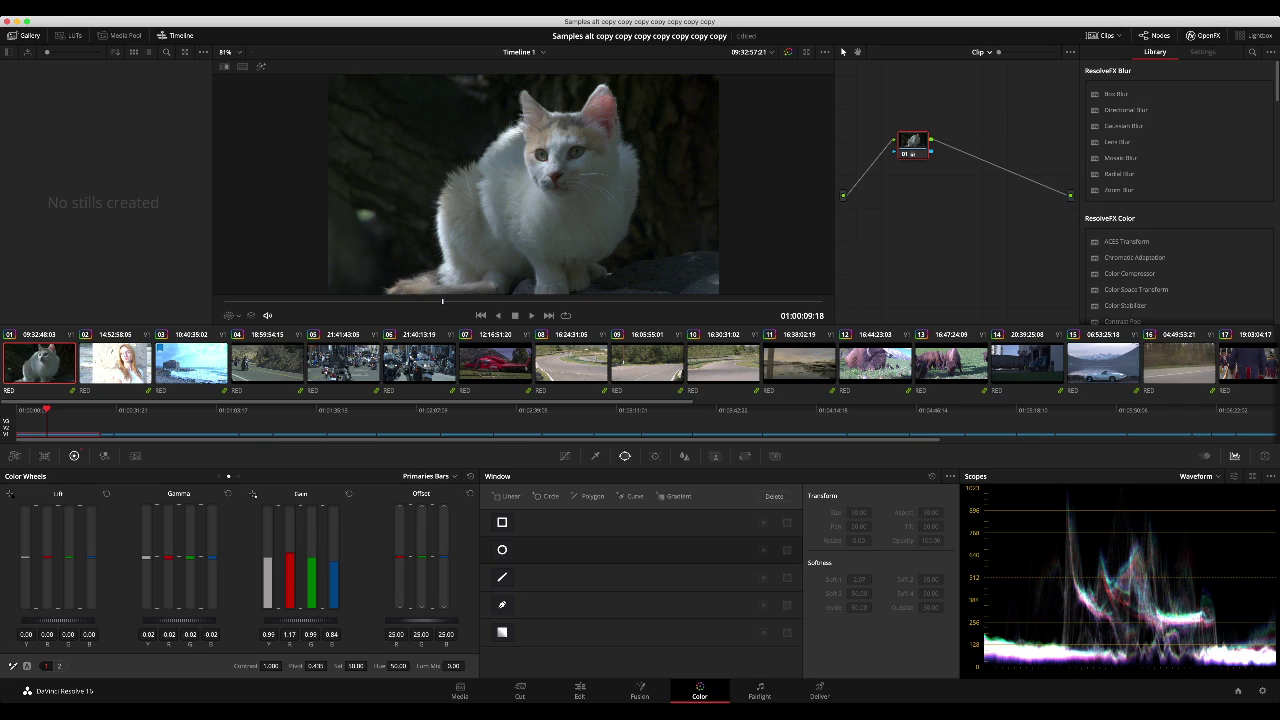
pyautogui.scroll(5, 524, 185)
pyautogui.scroll(-4, 524, 185)
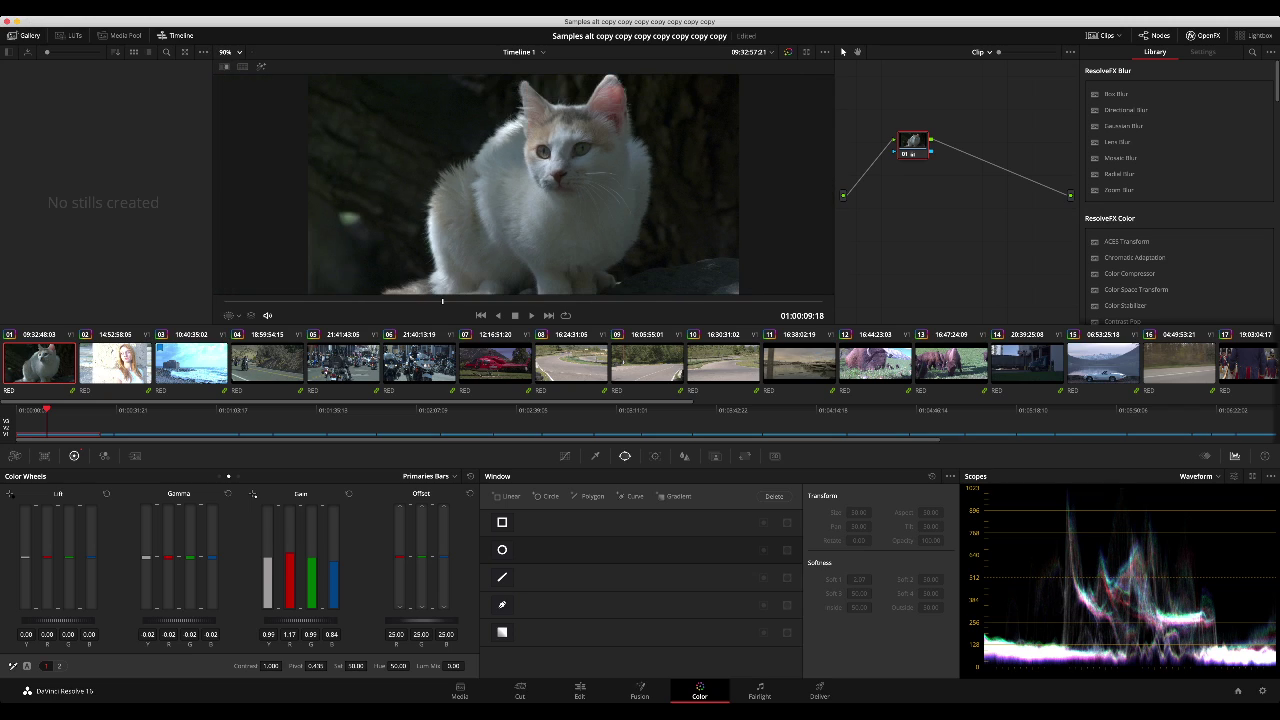
pyautogui.scroll(-1, 523, 184)
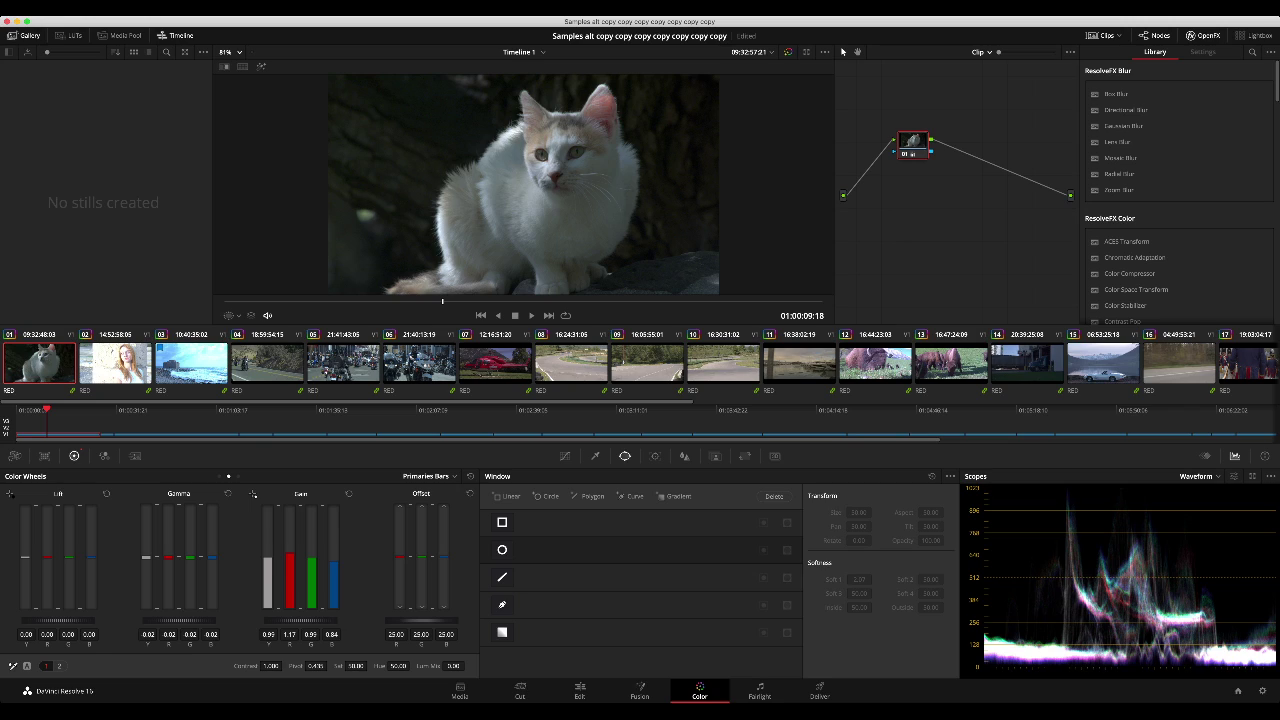
pyautogui.moveTo(58, 621)
pyautogui.mouseDown()
pyautogui.moveTo(45, 621)
pyautogui.moveTo(58, 621)
pyautogui.mouseUp()
pyautogui.moveTo(174, 621); pyautogui.dragTo(165, 621)
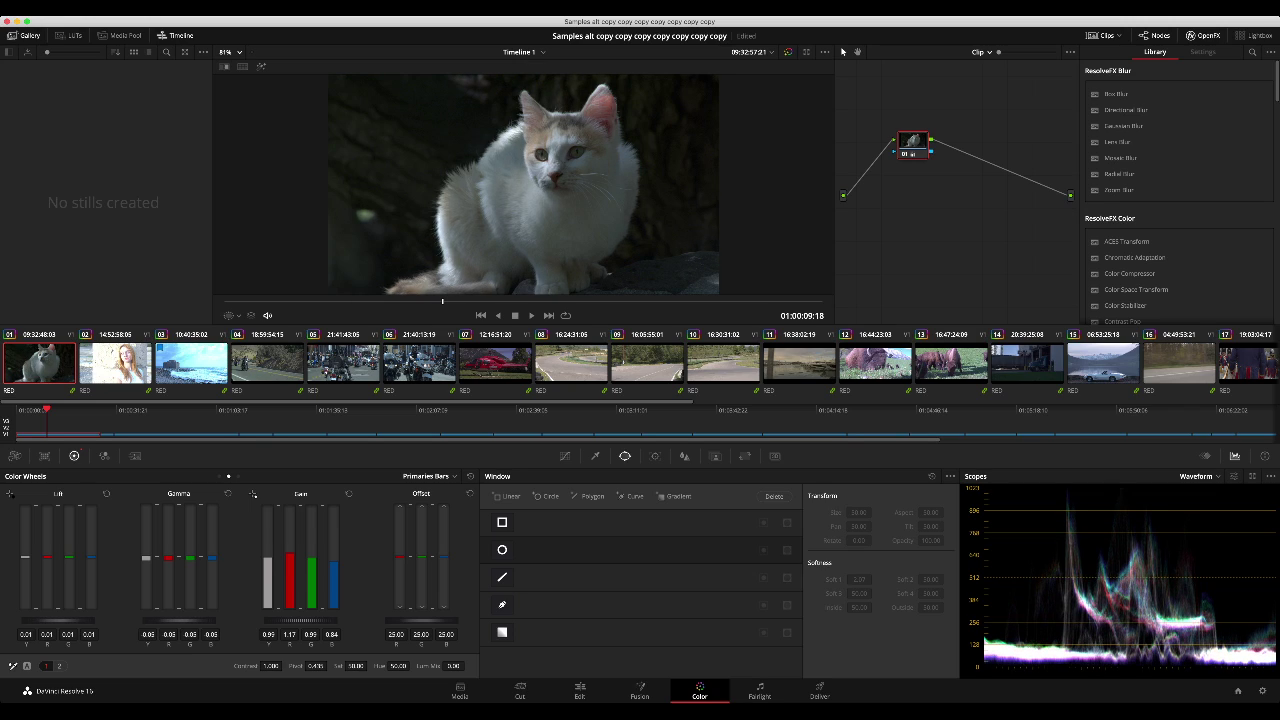
pyautogui.moveTo(179, 621); pyautogui.dragTo(176, 621)
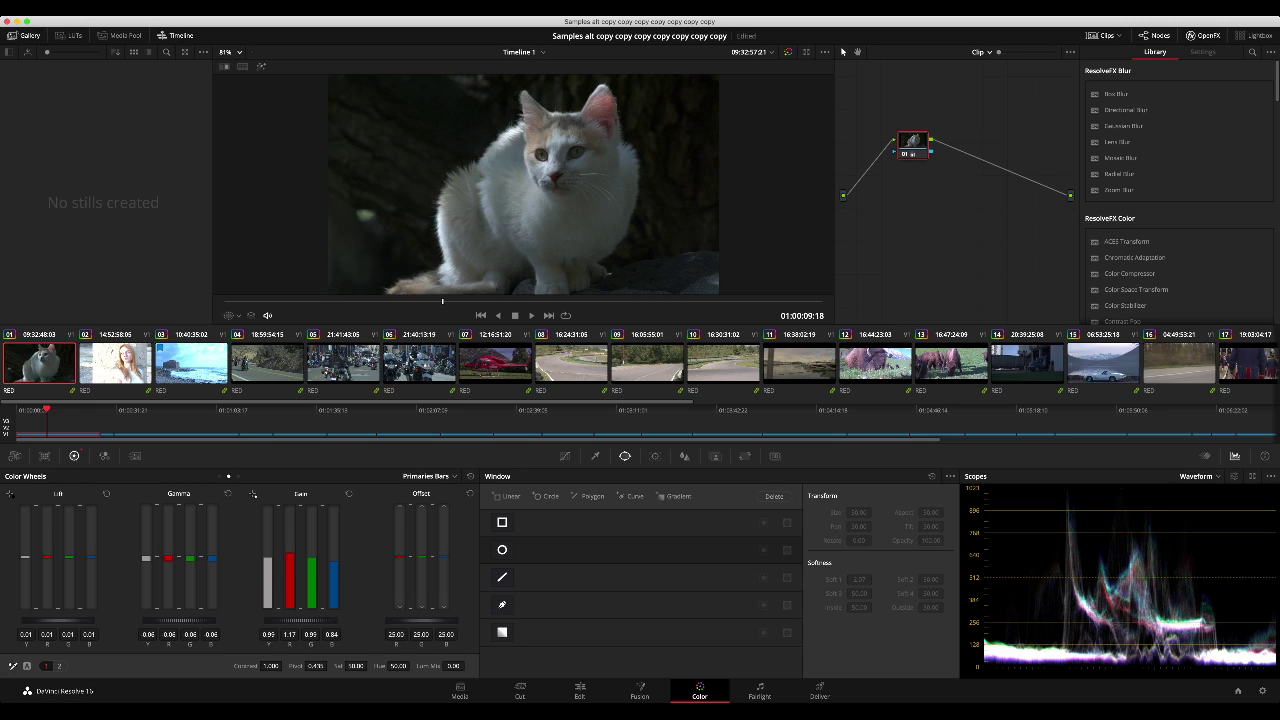
pyautogui.moveTo(179, 621); pyautogui.dragTo(191, 621)
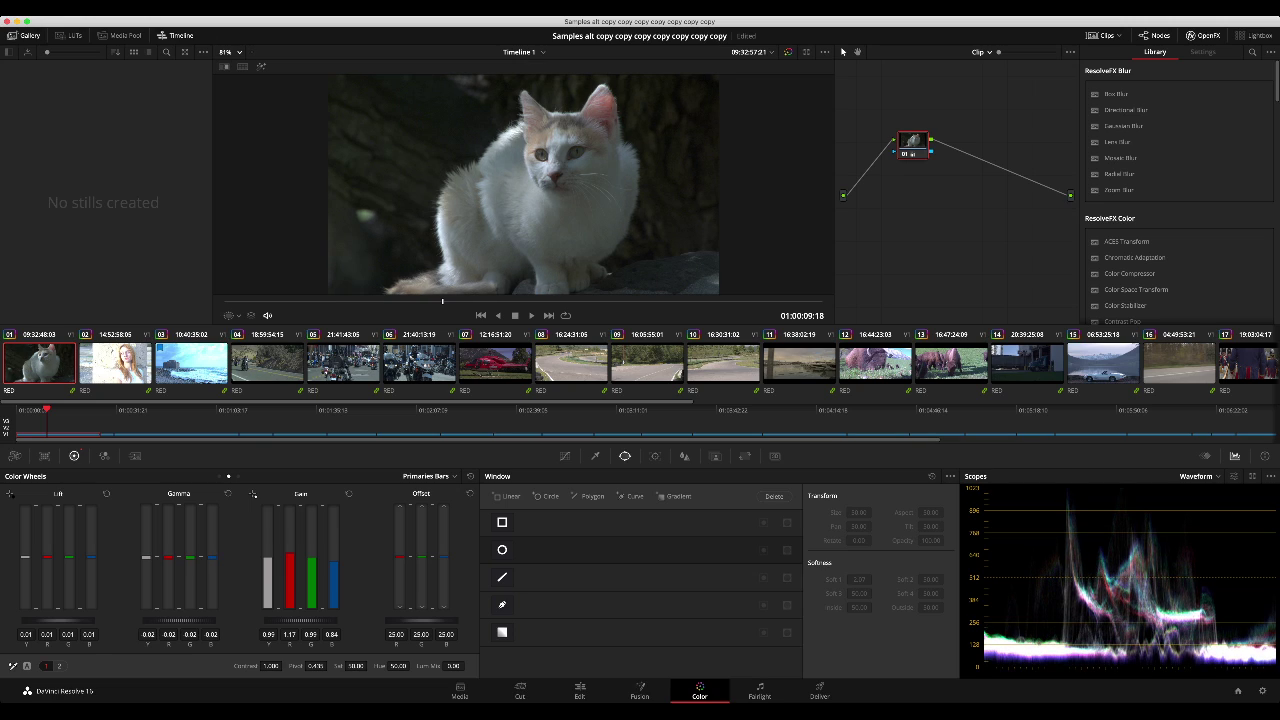
pyautogui.moveTo(58, 621); pyautogui.dragTo(55, 621)
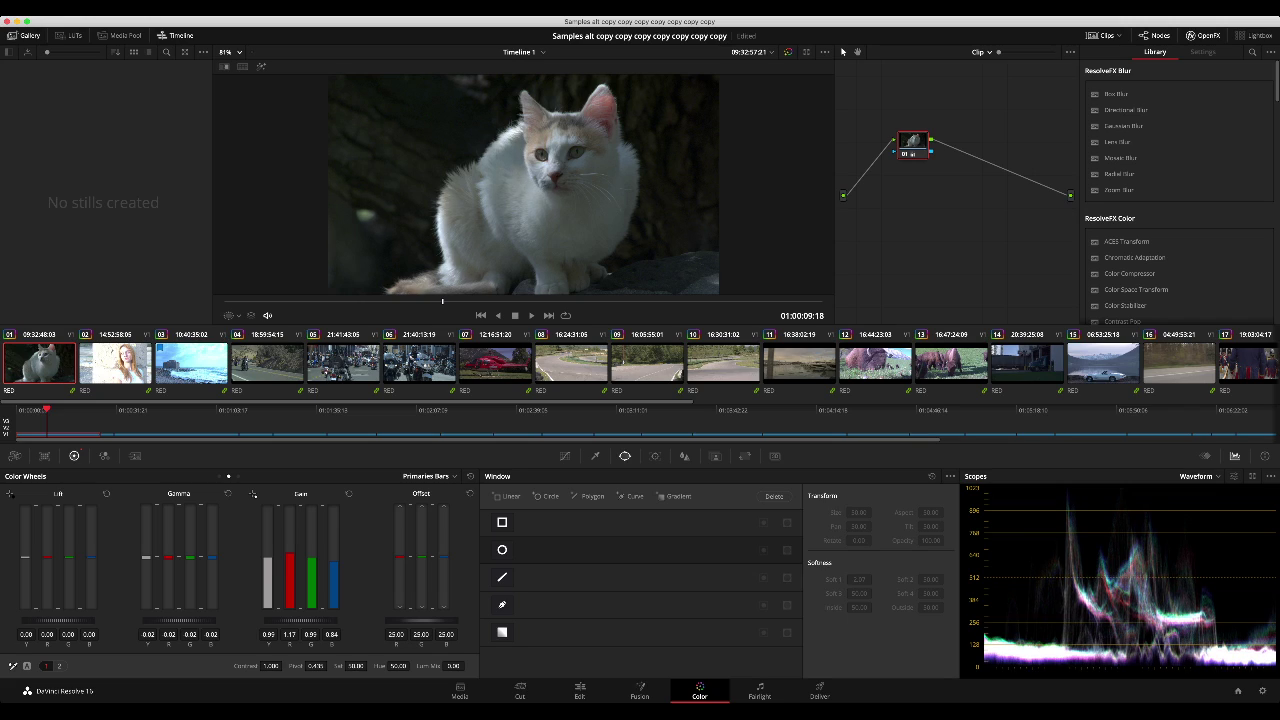
pyautogui.moveTo(179, 621); pyautogui.dragTo(189, 621)
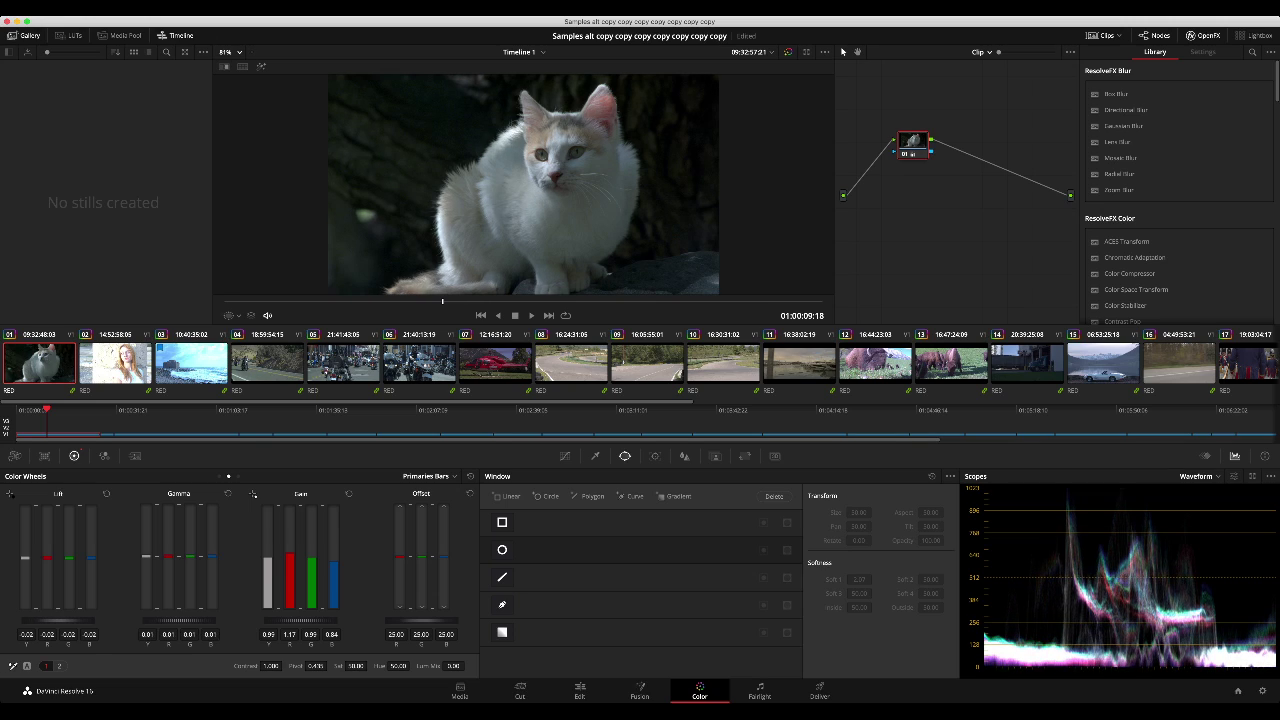
pyautogui.moveTo(58, 621); pyautogui.dragTo(55, 621)
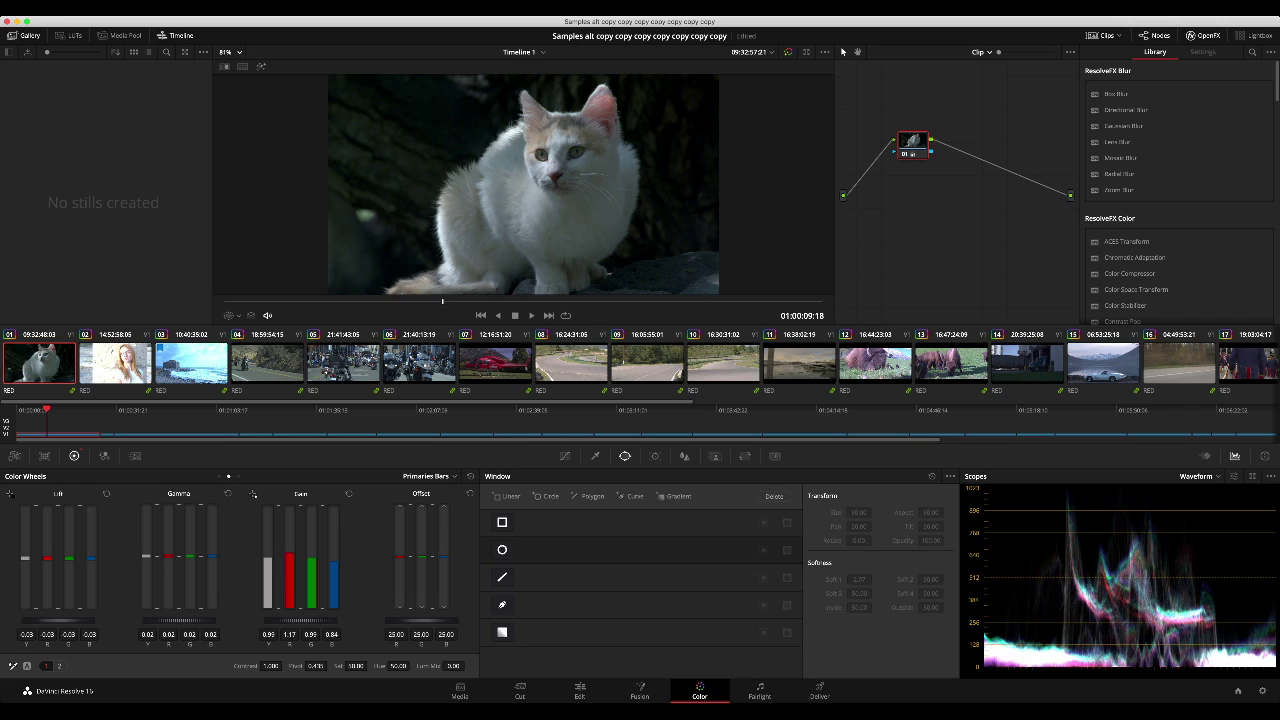
# Step: Raise the Low soft clip slightly and warm the highlights with Gain at 1.23 red and 0.81 blue
pyautogui.click(565, 456)
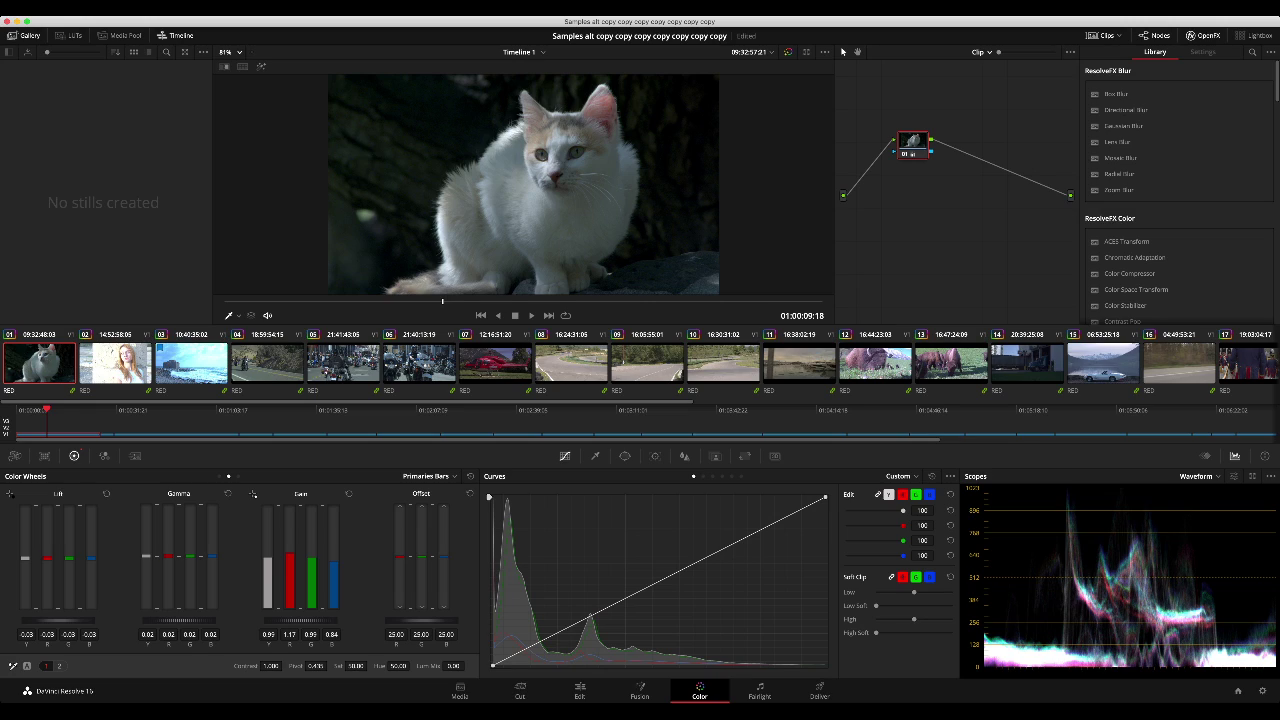
pyautogui.moveTo(914, 592); pyautogui.dragTo(918, 592)
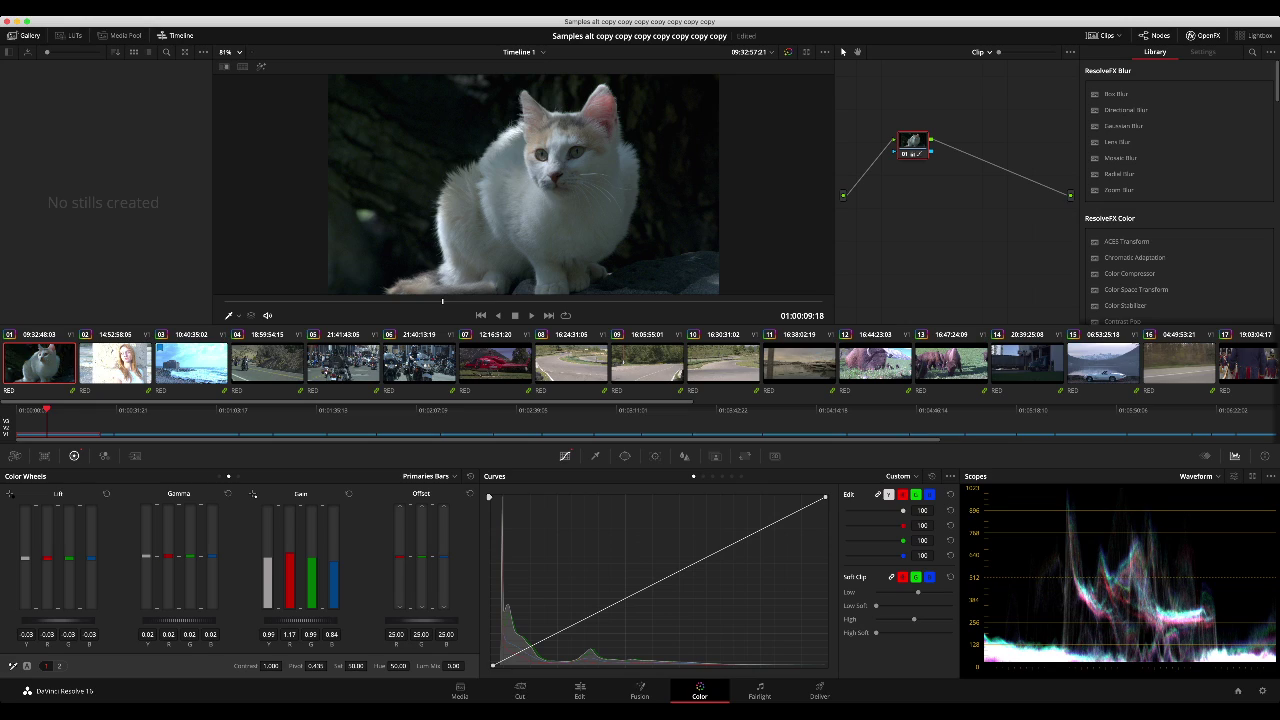
pyautogui.moveTo(334, 562); pyautogui.dragTo(334, 564)
pyautogui.moveTo(290, 554); pyautogui.dragTo(290, 552)
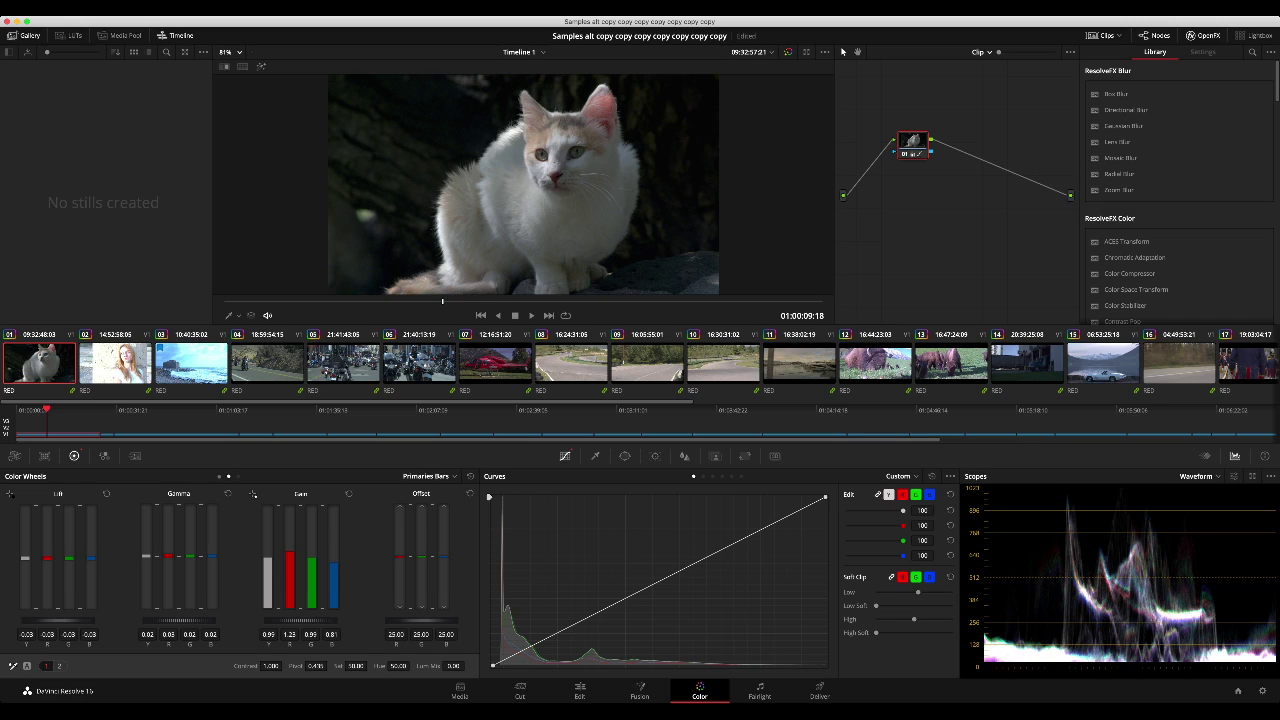
# Step: Warm the midtones by setting the Gamma to 0.04 red, 0.02 green and 0.01 blue
pyautogui.hotkey('alt', 'z')
pyautogui.hscroll(2, 295, 555)
pyautogui.moveTo(168, 556); pyautogui.dragTo(168, 554)
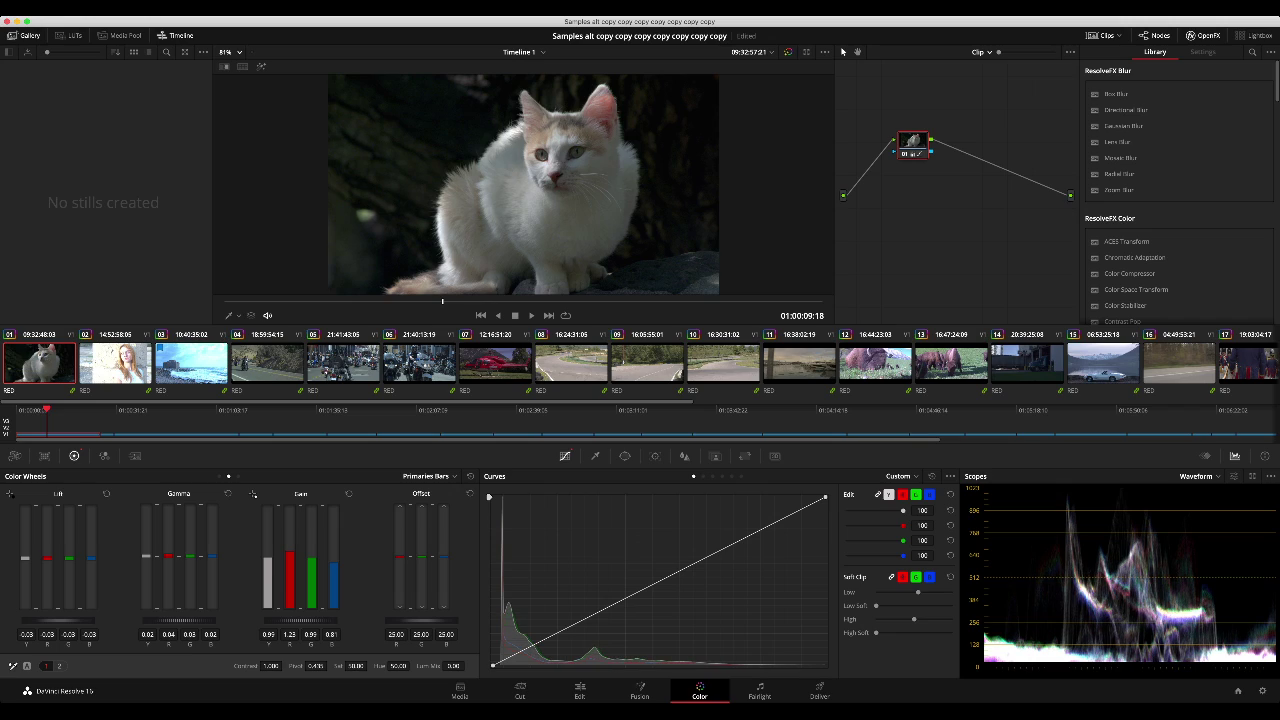
pyautogui.moveTo(180, 620); pyautogui.dragTo(177, 620)
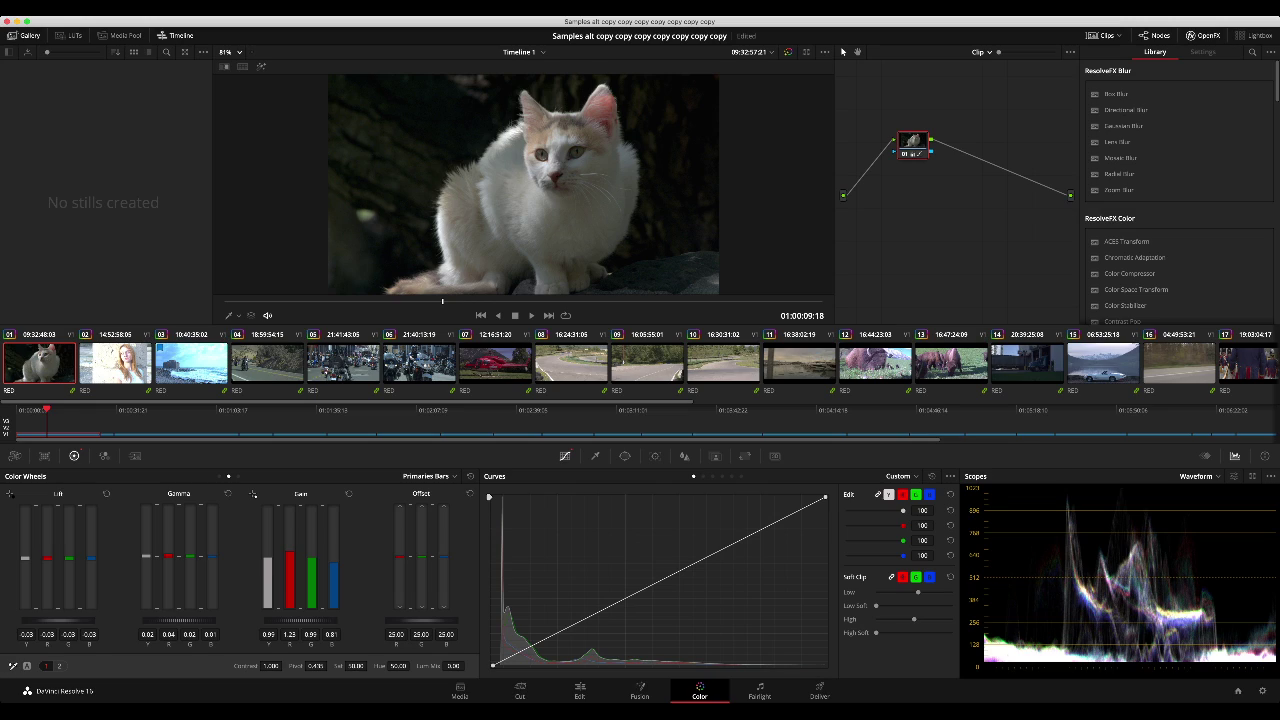
# Step: Play the graded cat clip in the enlarged viewer to check the primary correction, and return to the normal layout
pyautogui.hotkey('alt', 'f')
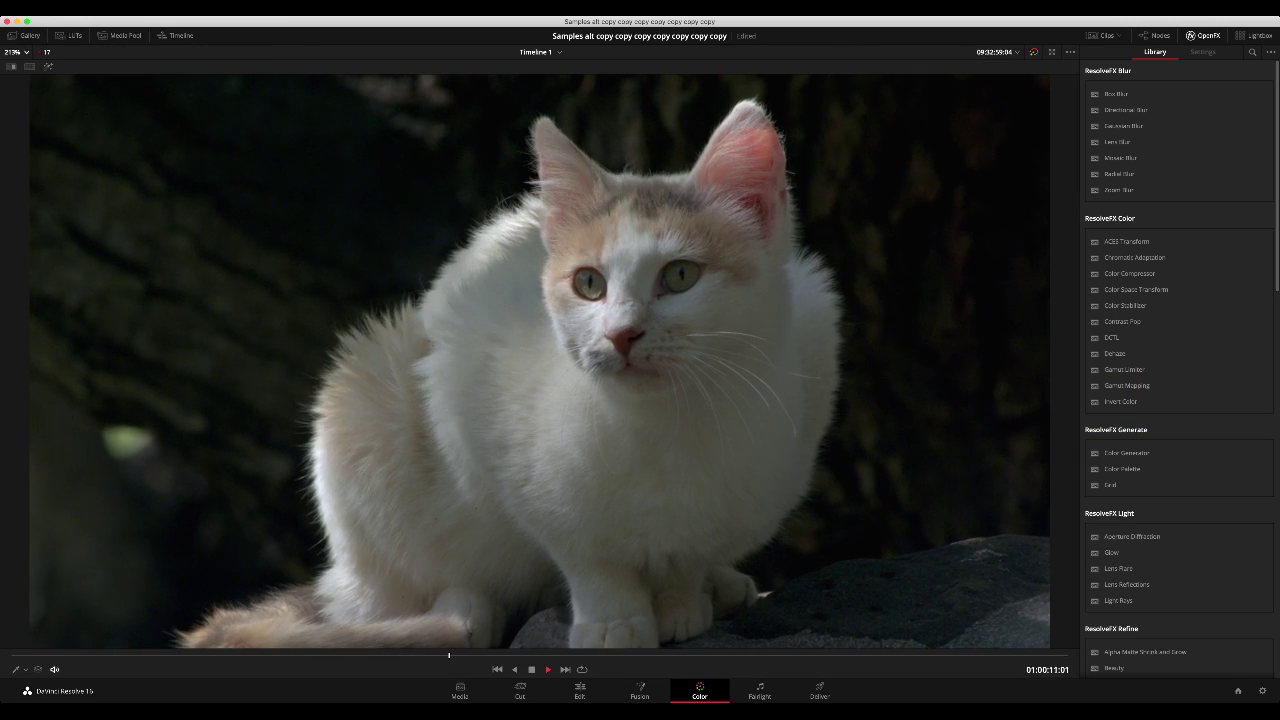
pyautogui.press('space')
pyautogui.hotkey('alt', 'f')
# Step: Add a second serial node and shape its linked custom curve into an S with raised blacks and lowered whites
pyautogui.hotkey('alt', 's')
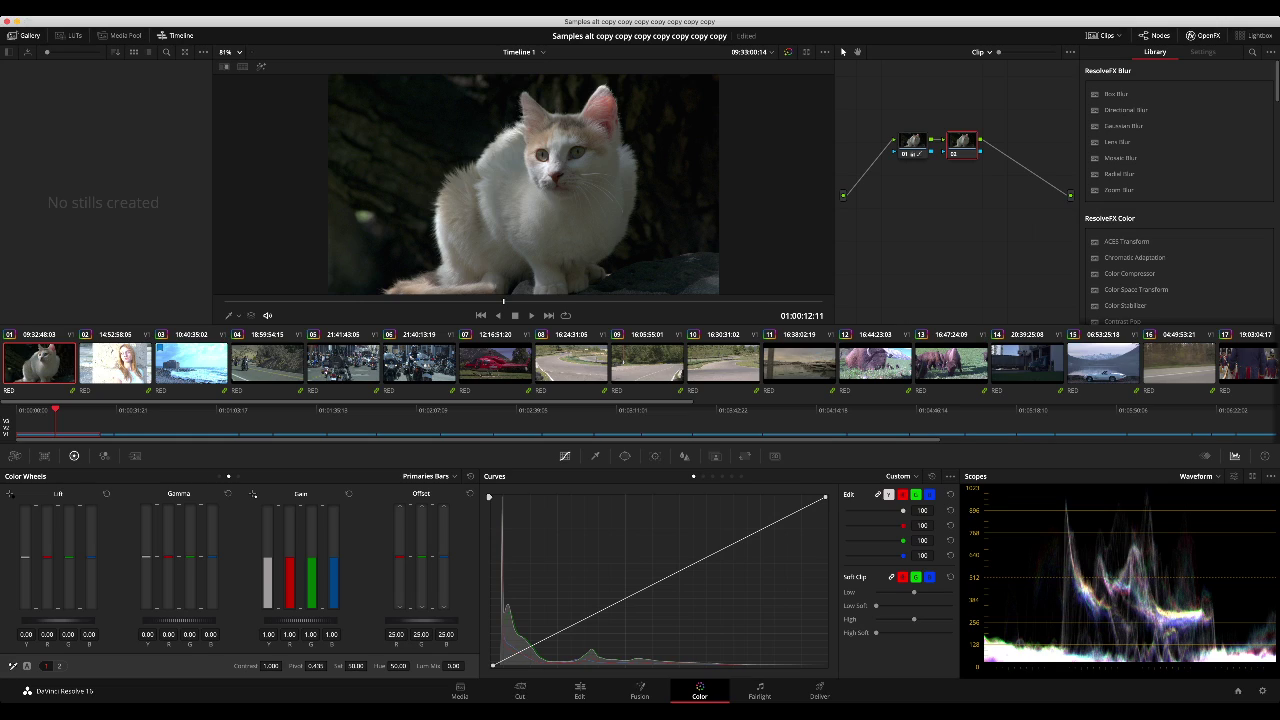
pyautogui.moveTo(825, 497); pyautogui.dragTo(825, 518)
pyautogui.moveTo(492, 665); pyautogui.dragTo(492, 655)
pyautogui.moveTo(559, 631); pyautogui.dragTo(558, 639)
pyautogui.moveTo(759, 530); pyautogui.dragTo(762, 522)
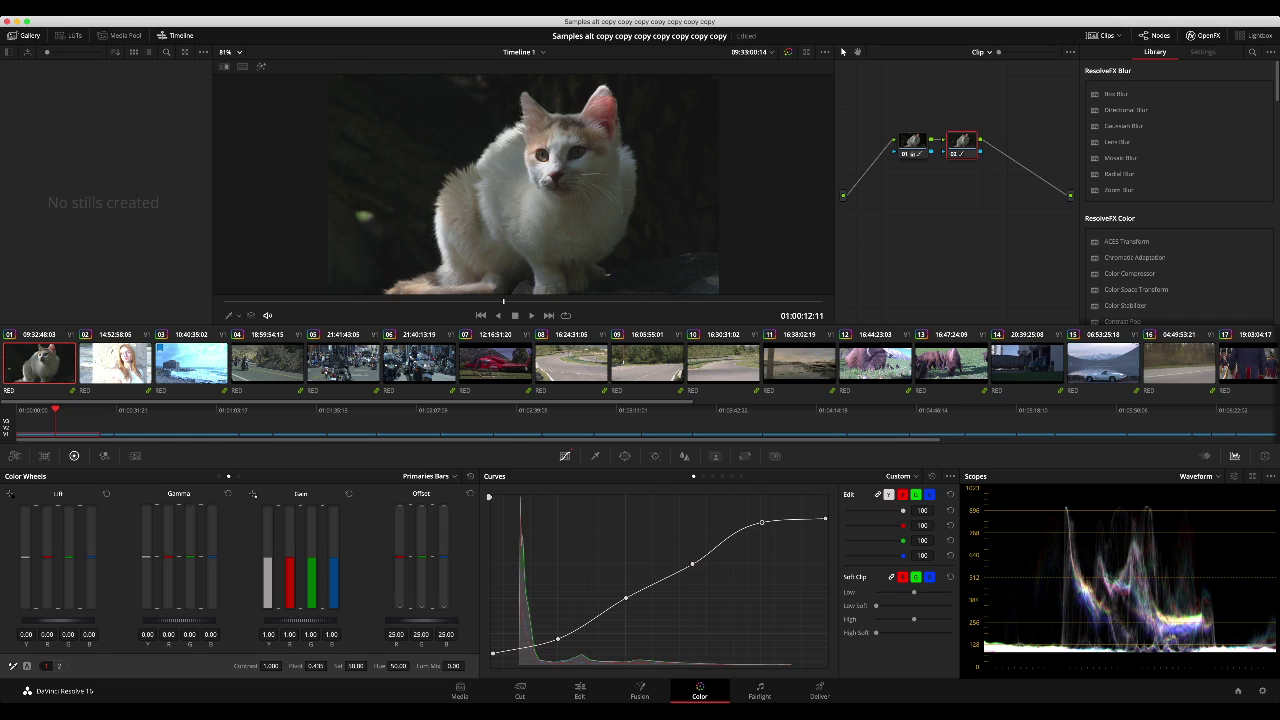
pyautogui.moveTo(692, 565); pyautogui.dragTo(691, 553)
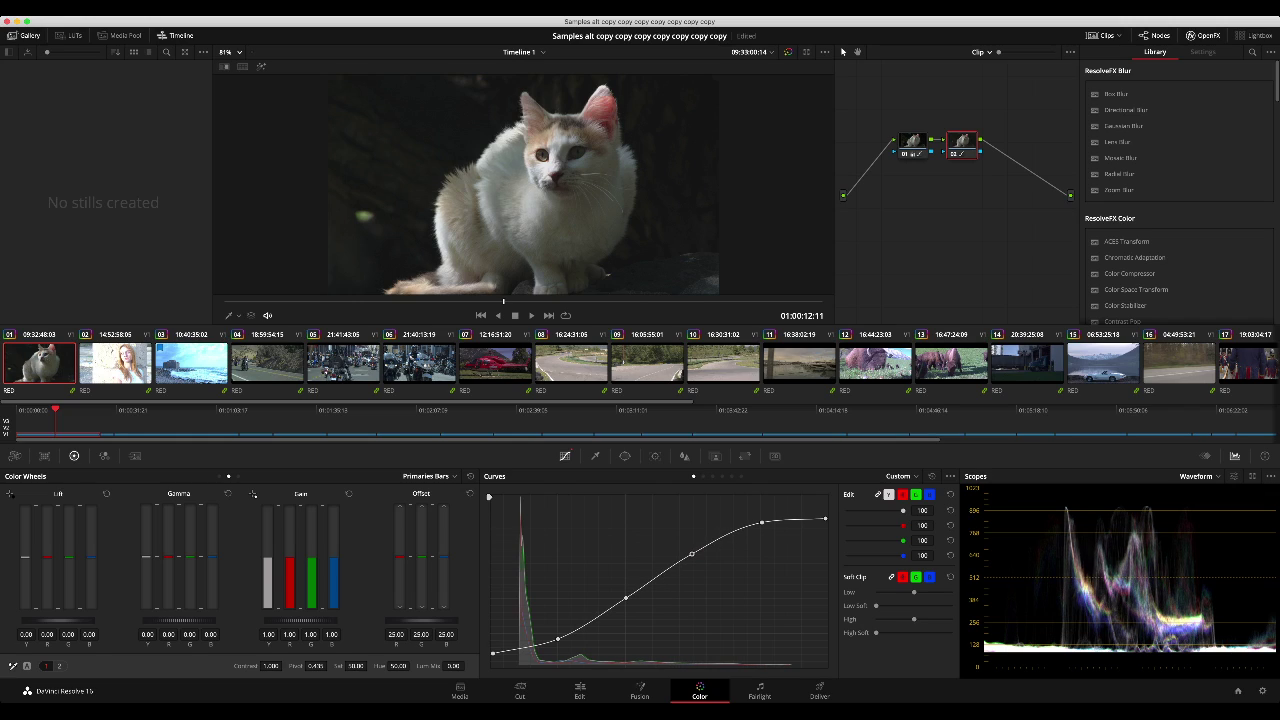
pyautogui.moveTo(626, 598); pyautogui.dragTo(627, 602)
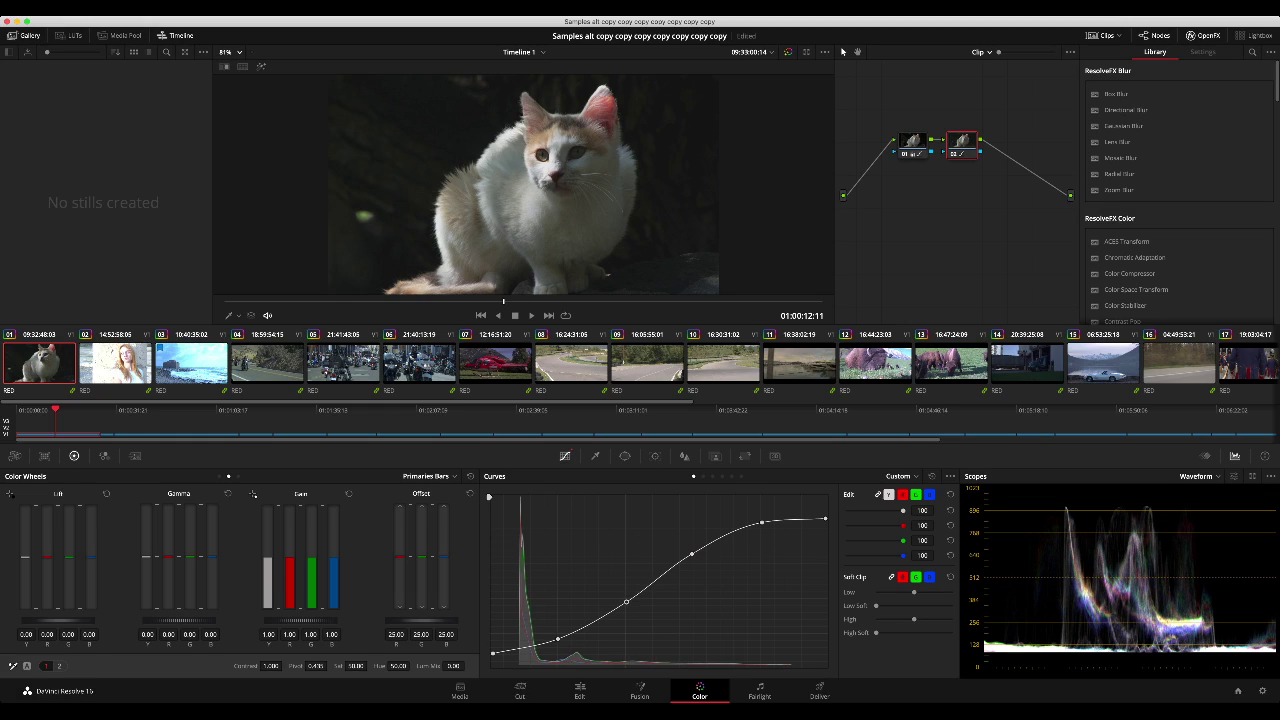
# Step: Reduce the second node's blue curve intensity to 62 and green to 82, and check the look in the enlarged viewer
pyautogui.click(888, 495)
pyautogui.click(929, 494)
pyautogui.moveTo(903, 555); pyautogui.dragTo(881, 555)
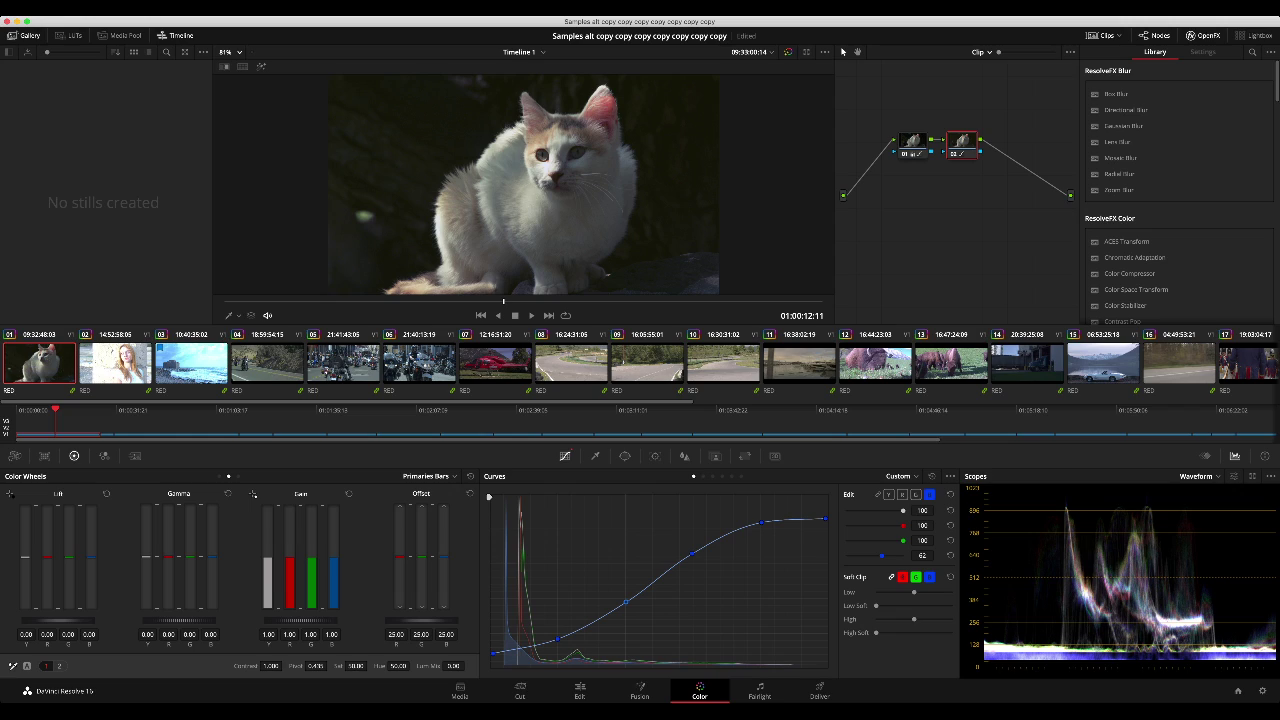
pyautogui.click(902, 495)
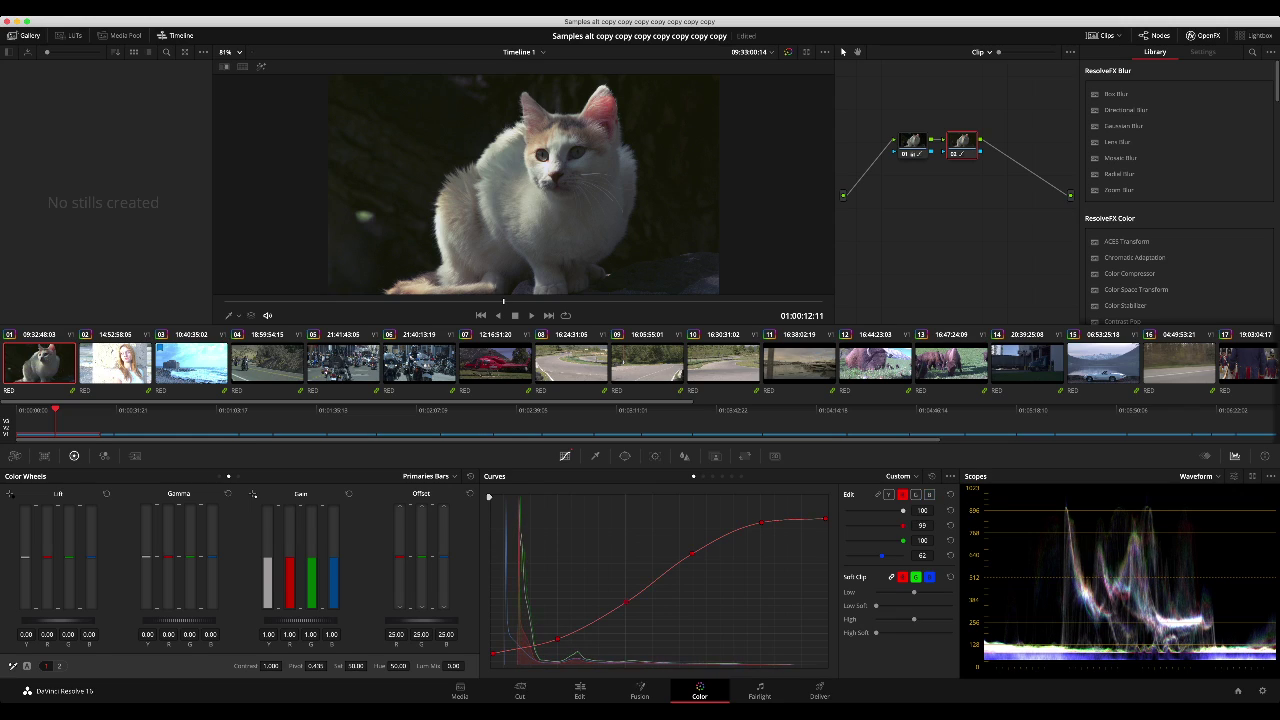
pyautogui.click(916, 495)
pyautogui.moveTo(903, 540); pyautogui.dragTo(892, 540)
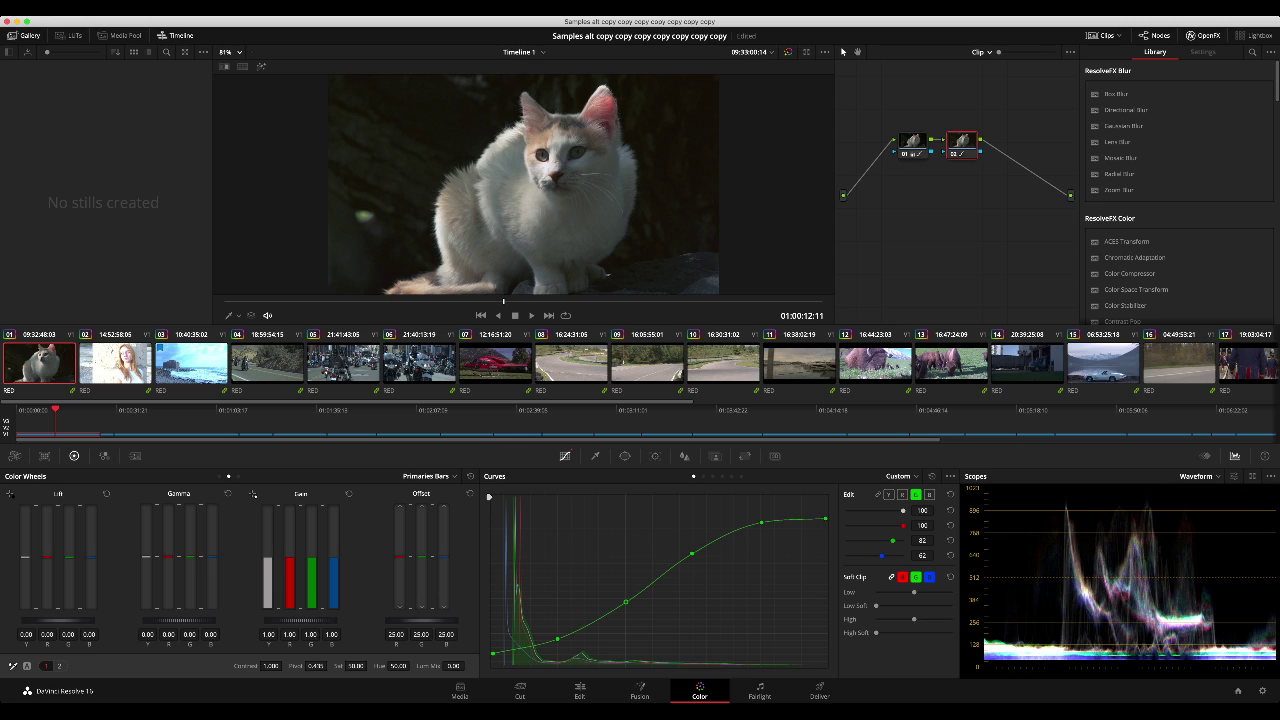
pyautogui.hotkey('alt', 'f')
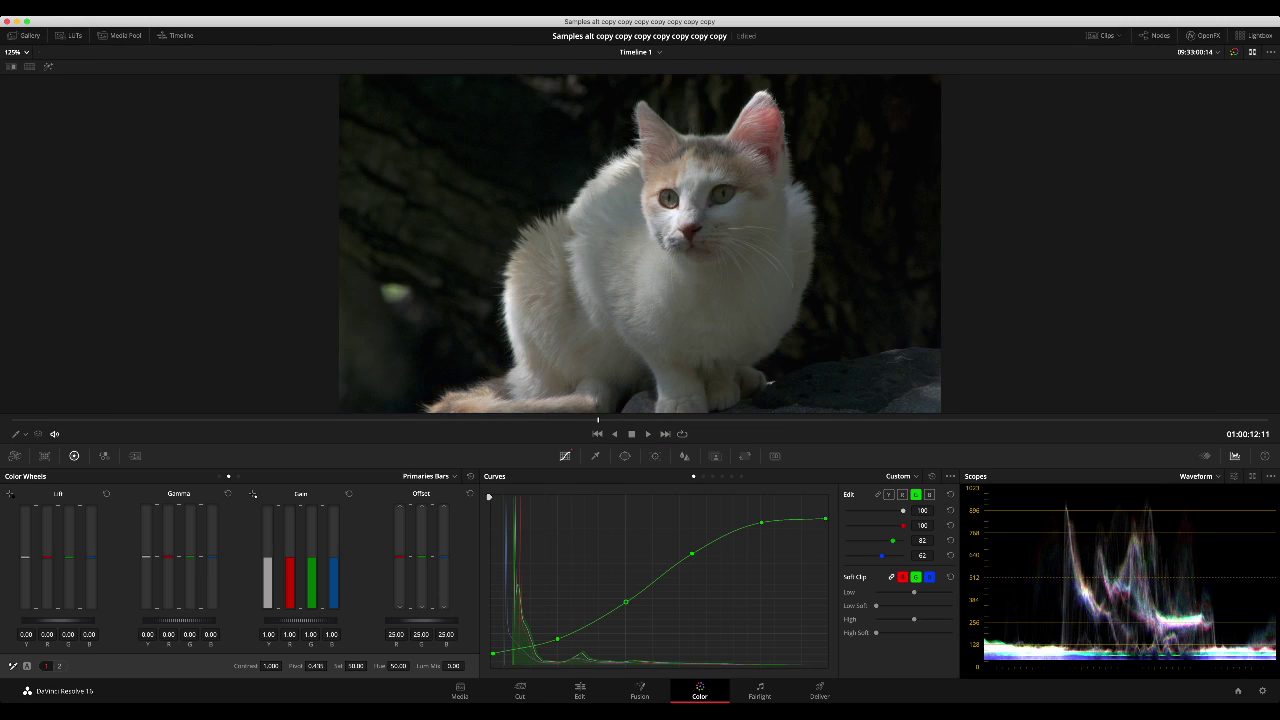
pyautogui.hotkey('alt', 'f')
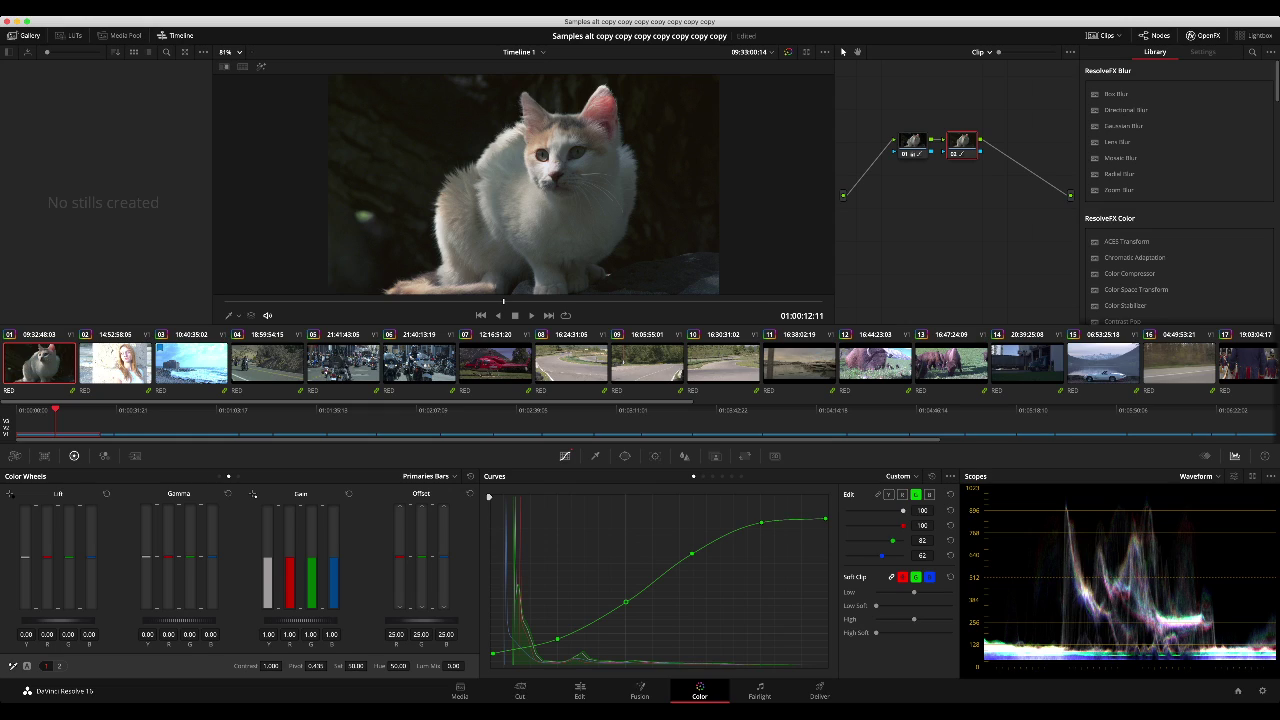
# Step: Reset all curves on the second node and delete the node
pyautogui.click(932, 476)
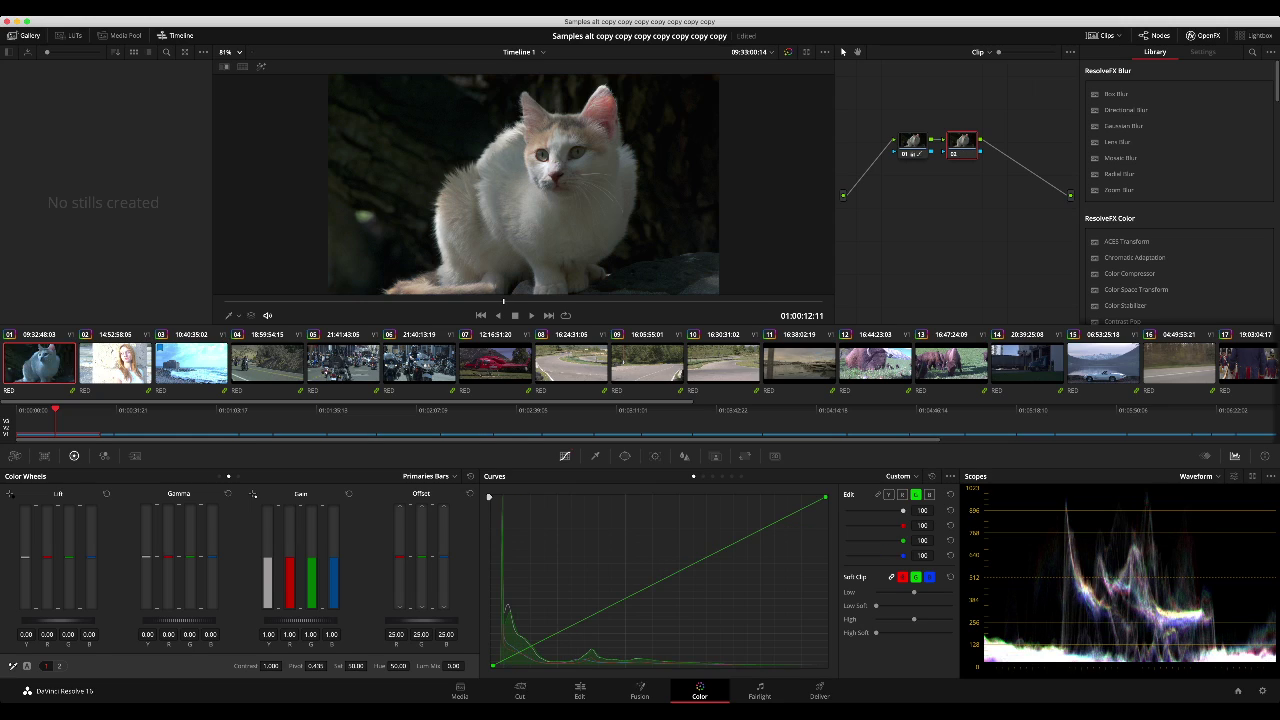
pyautogui.press('Delete')
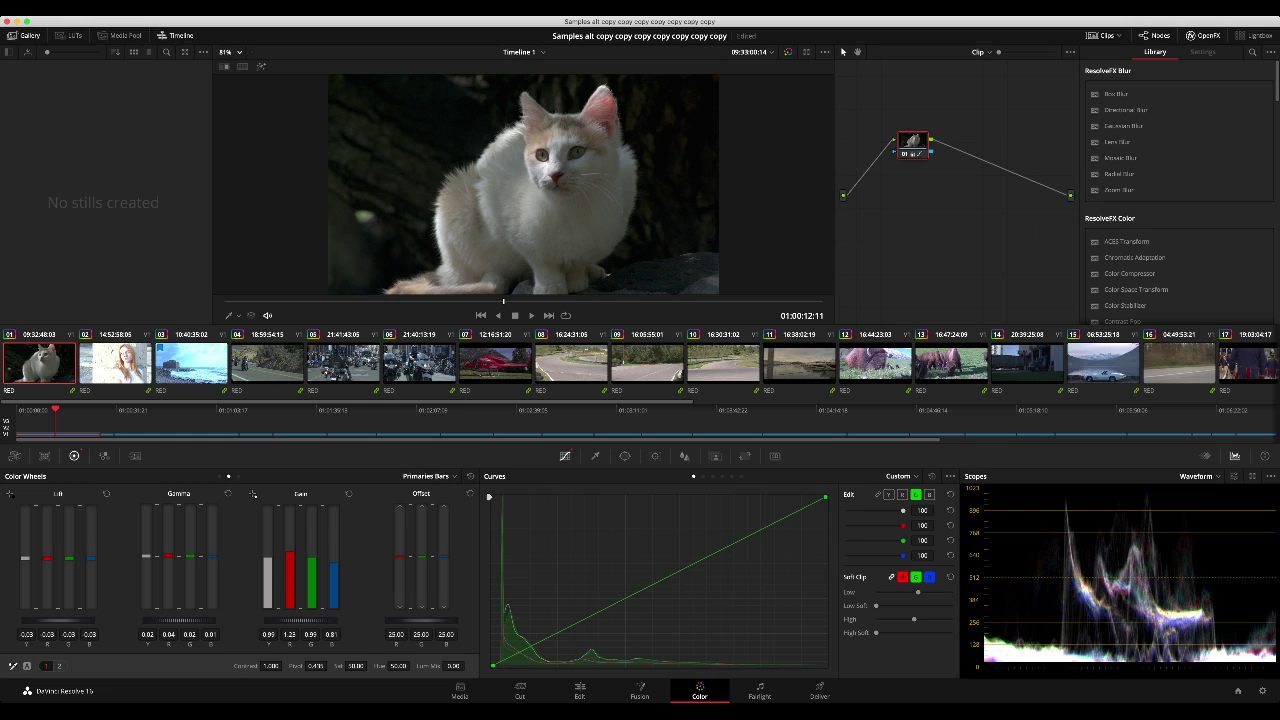
# Step: Relink the custom curve channels and add a second serial node after the cat clip's first node
pyautogui.click(878, 495)
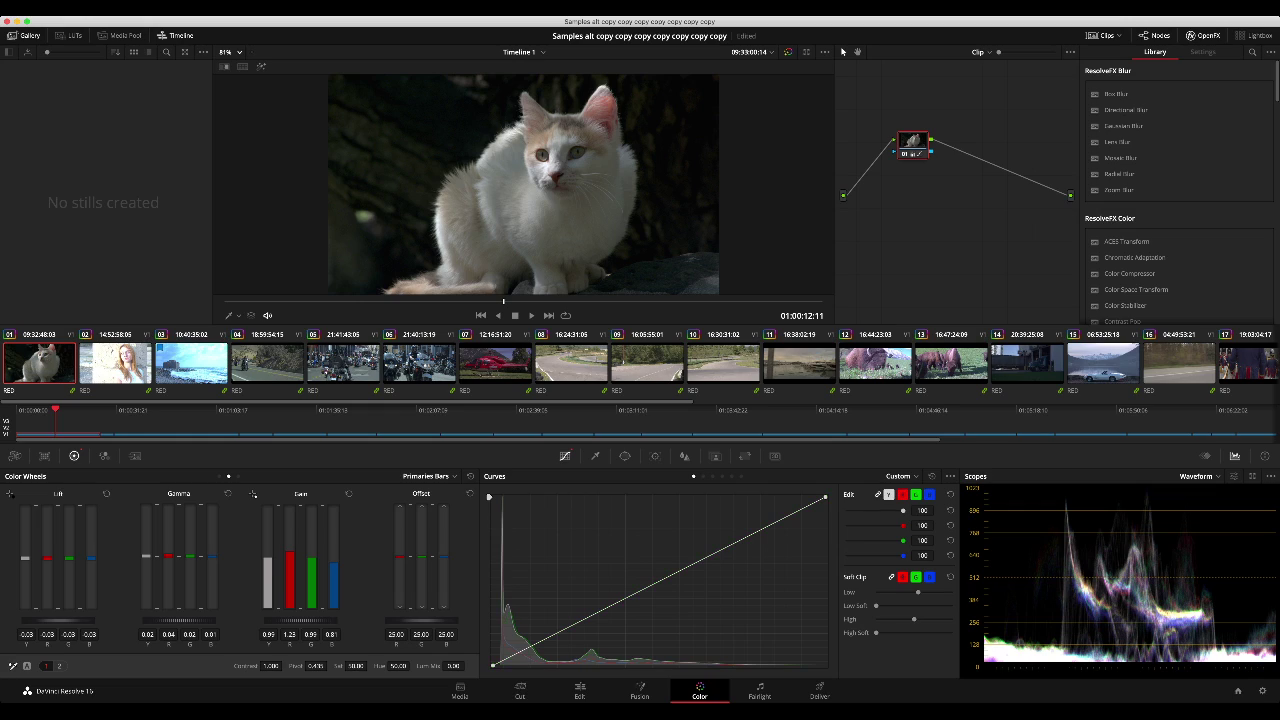
pyautogui.moveTo(912, 143); pyautogui.dragTo(917, 180)
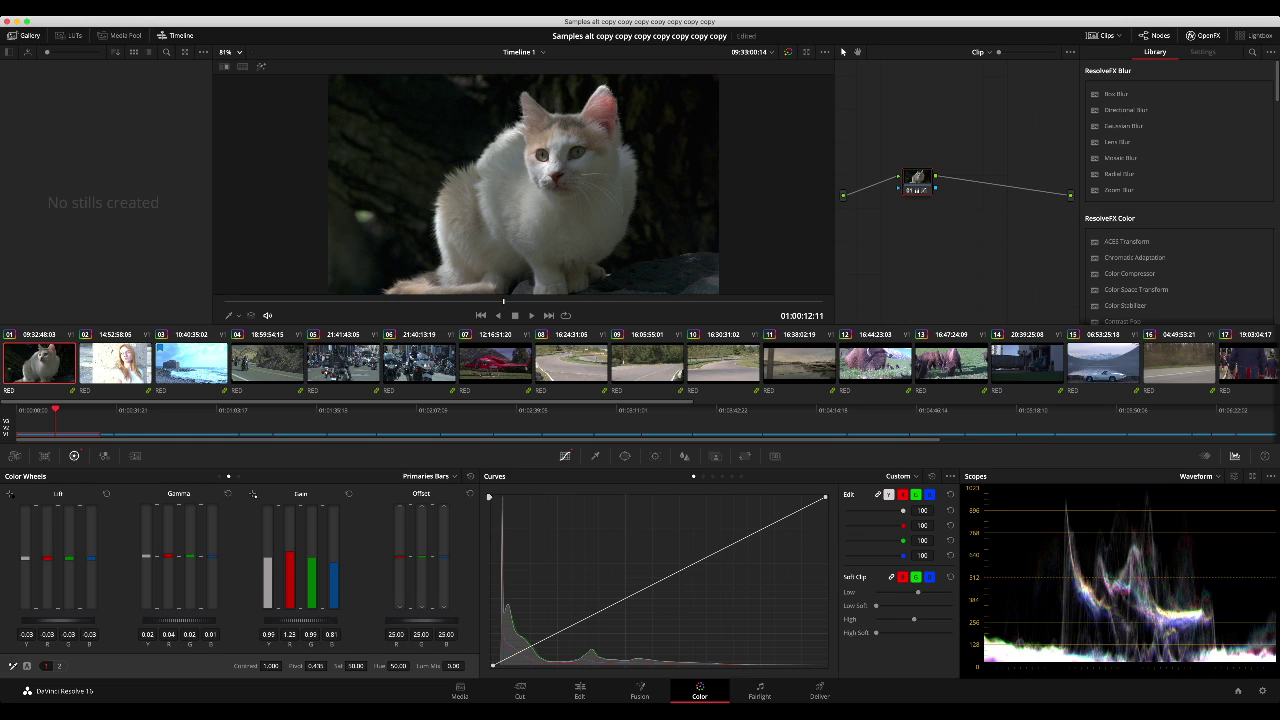
pyautogui.hotkey('alt', 's')
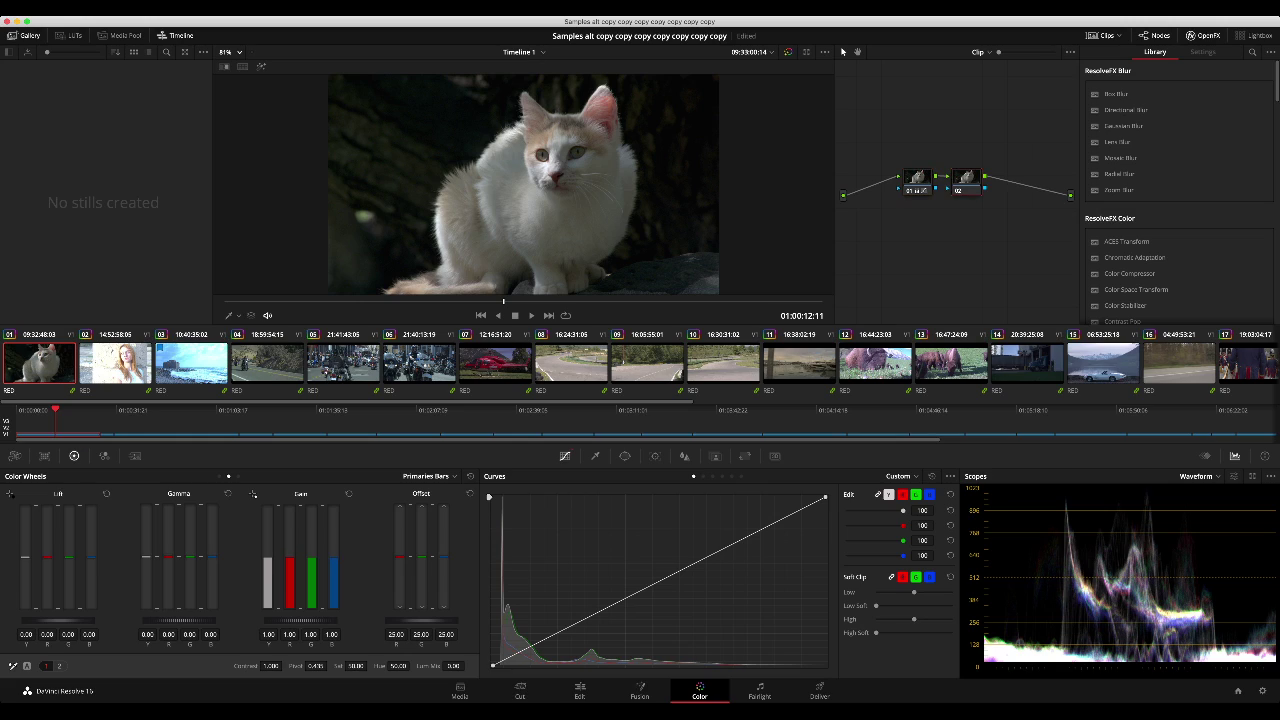
# Step: Place hue points on the second node's Hue Vs Hue curve and set the red point's hue rotation to -15.55
pyautogui.click(703, 476)
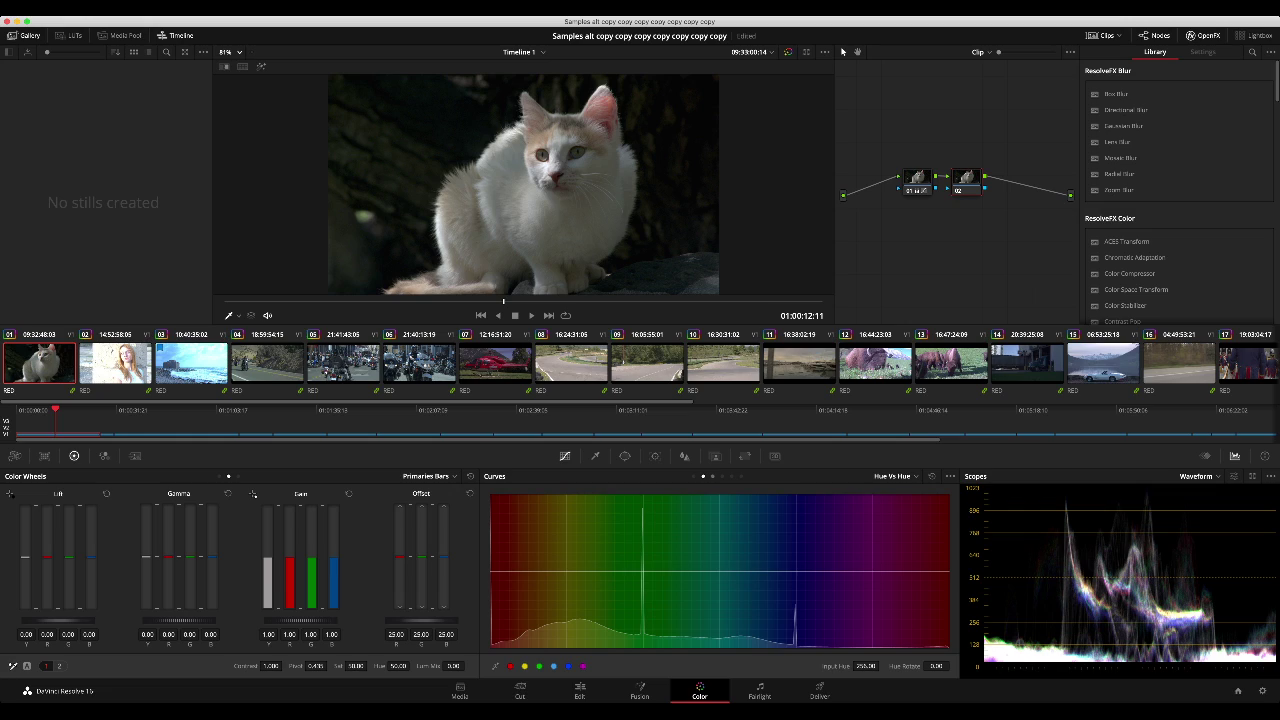
pyautogui.click(539, 666)
pyautogui.click(569, 666)
pyautogui.moveTo(936, 666)
pyautogui.mouseDown()
pyautogui.moveTo(958, 666)
pyautogui.moveTo(932, 665)
pyautogui.mouseUp()
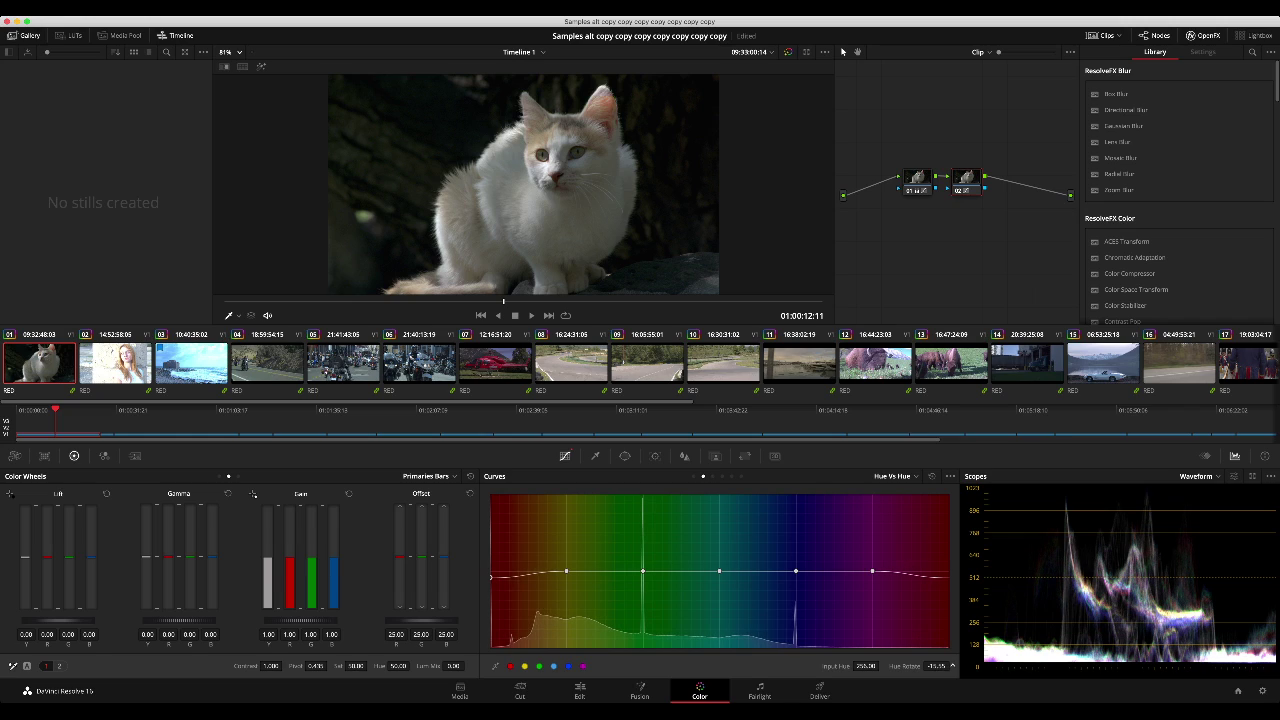
# Step: Raise the green, yellow and blue points on the Hue Vs Hue curve, with a hue rotation of about 17.50 for blue
pyautogui.click(643, 571)
pyautogui.moveTo(643, 571); pyautogui.dragTo(643, 565)
pyautogui.click(566, 571)
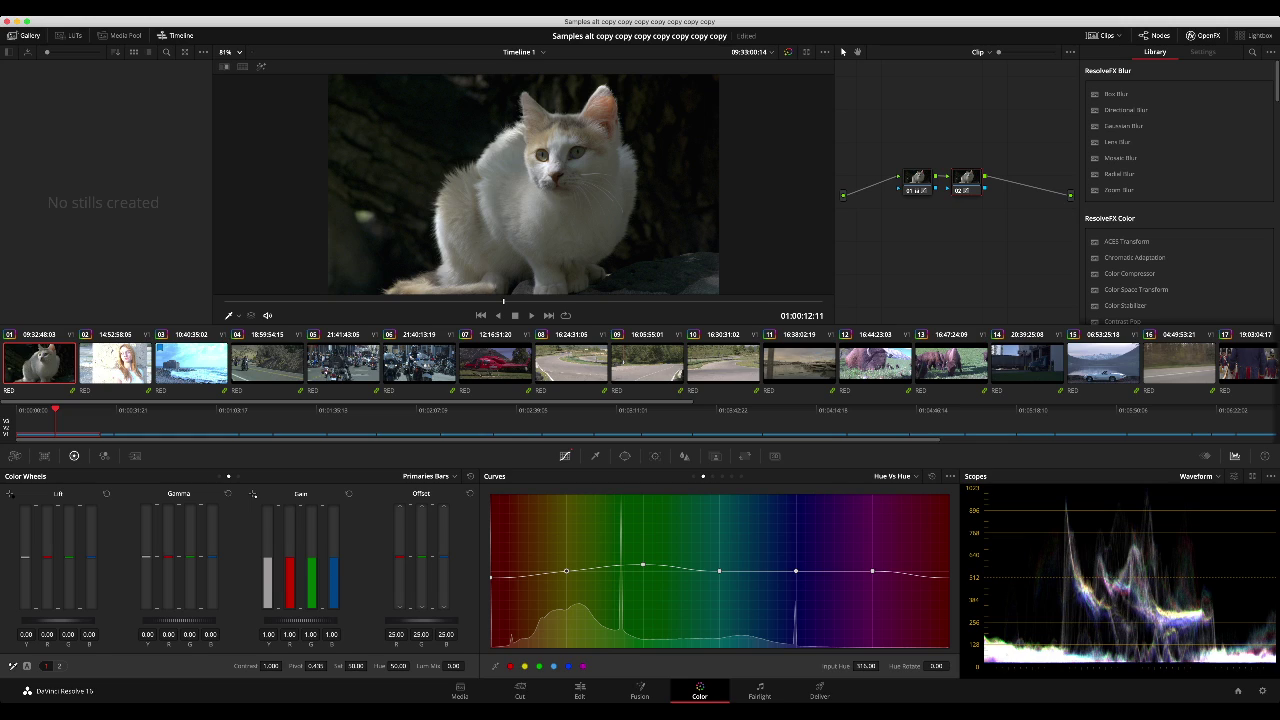
pyautogui.moveTo(566, 571); pyautogui.dragTo(566, 564)
pyautogui.click(569, 666)
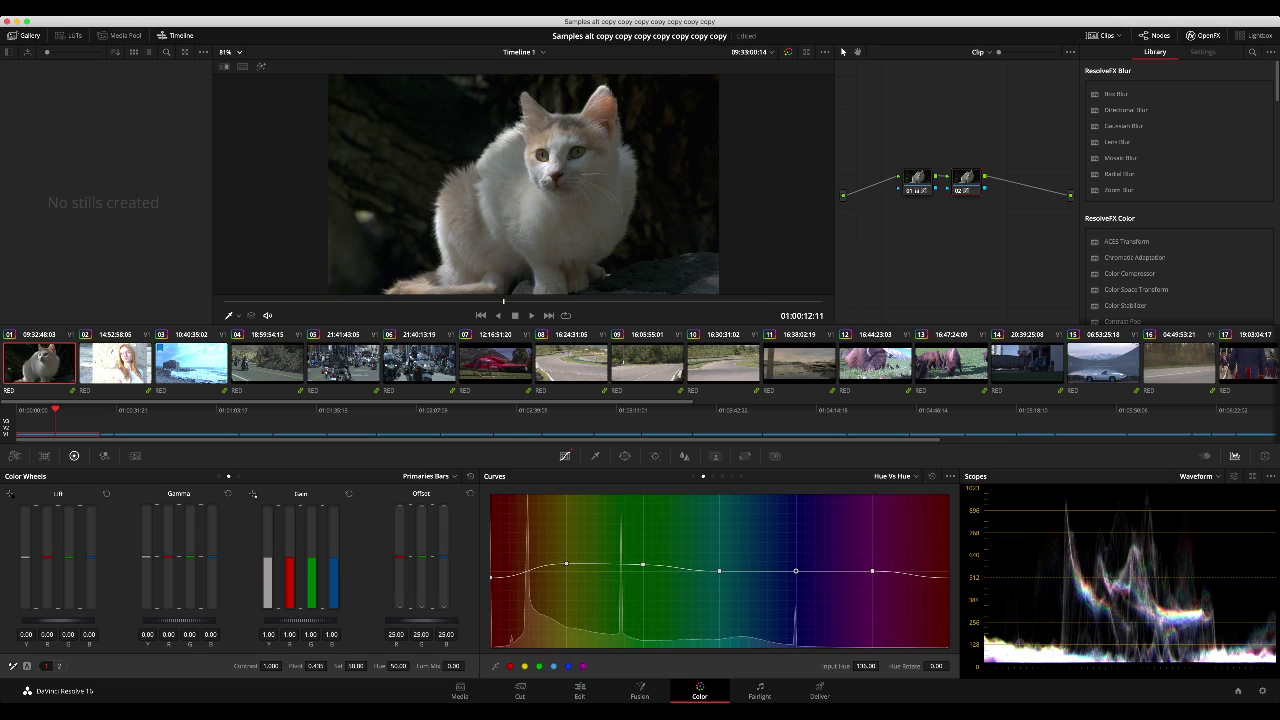
pyautogui.moveTo(795, 571); pyautogui.dragTo(795, 564)
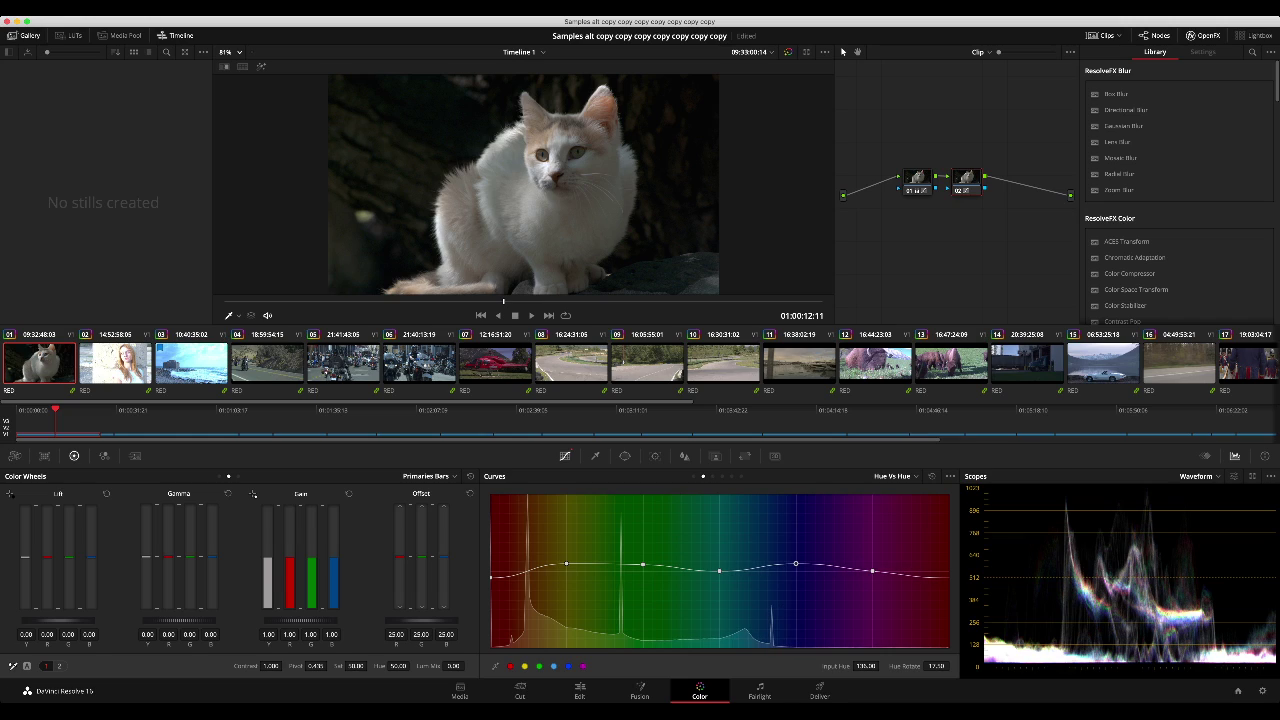
# Step: Replace the Hue Vs Hue node with a fresh second serial node
pyautogui.click(966, 178)
pyautogui.press('Delete')
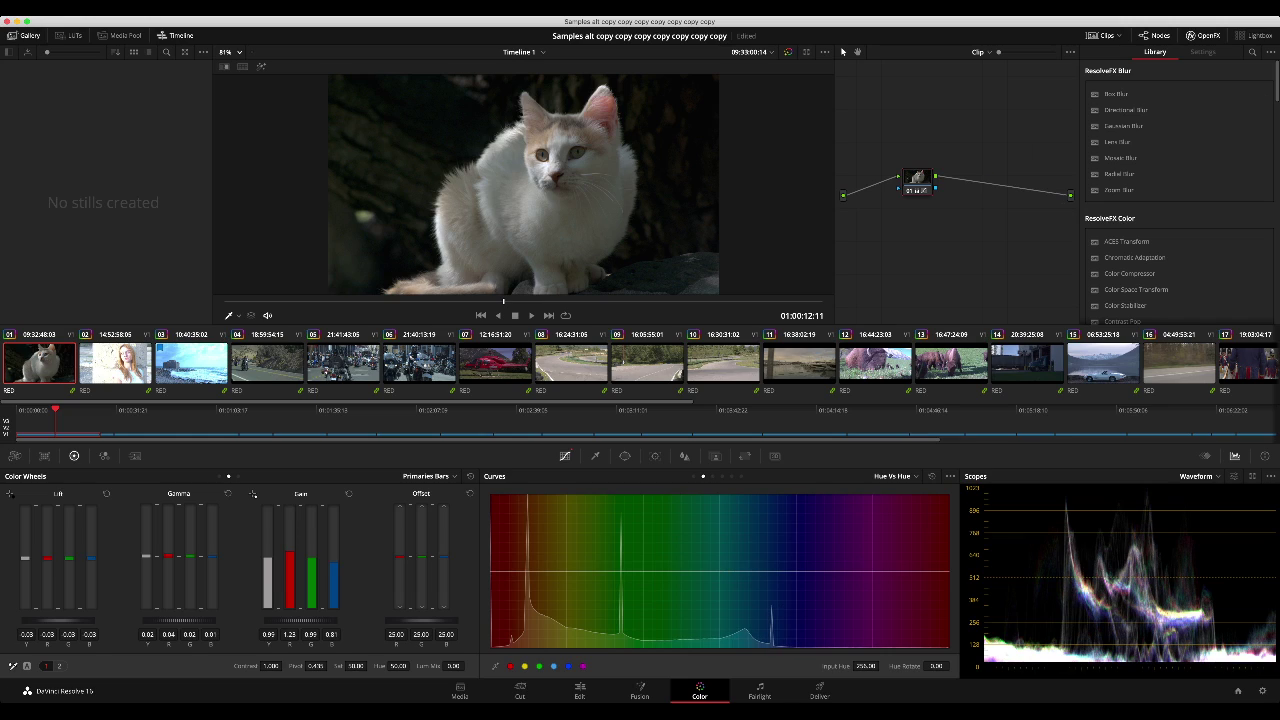
pyautogui.hotkey('alt', 's')
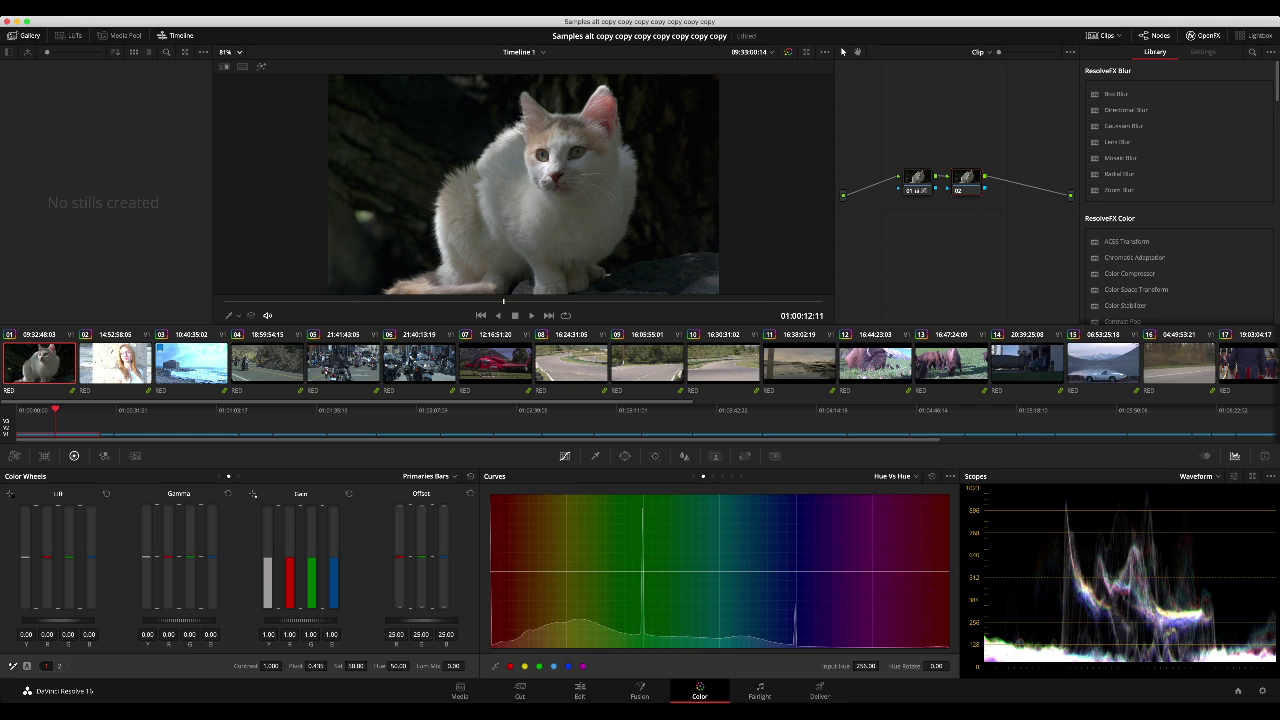
# Step: Add a circle window over the cat's shaded, brownish eye, with size about 6.72 and softness about 5.55
pyautogui.scroll(5, 560, 155)
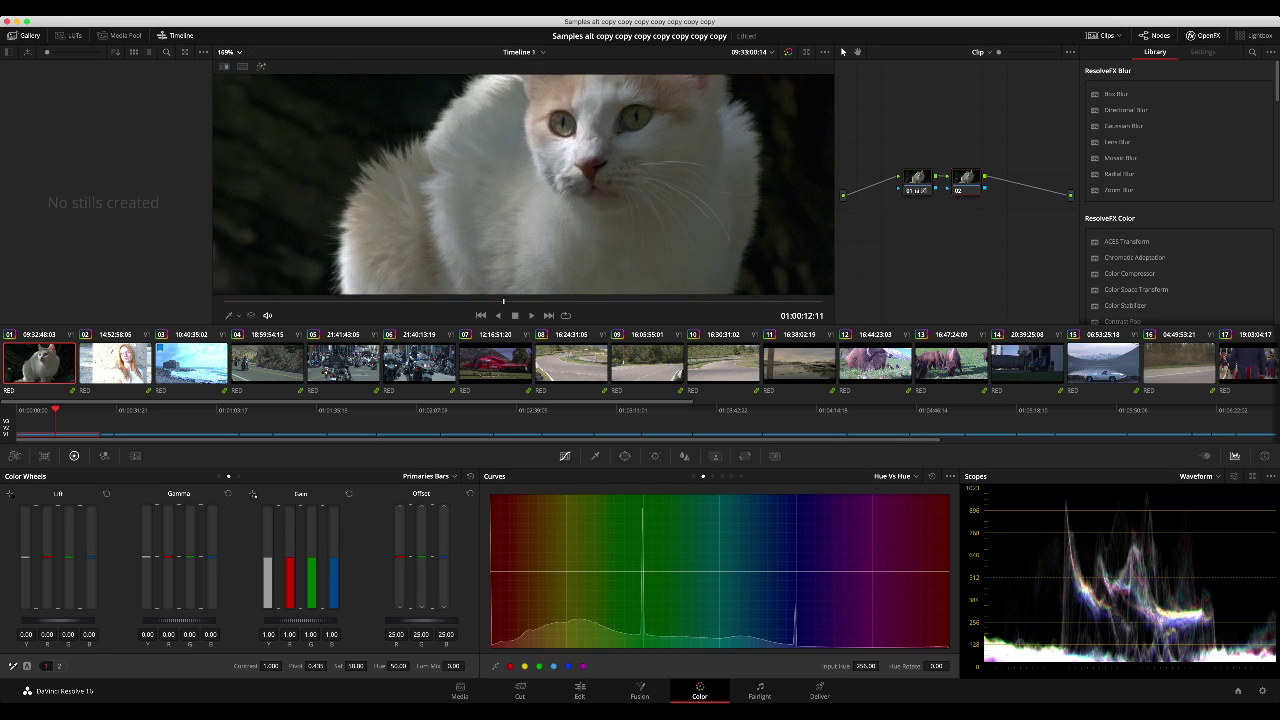
pyautogui.moveTo(560, 155); pyautogui.dragTo(511, 213)
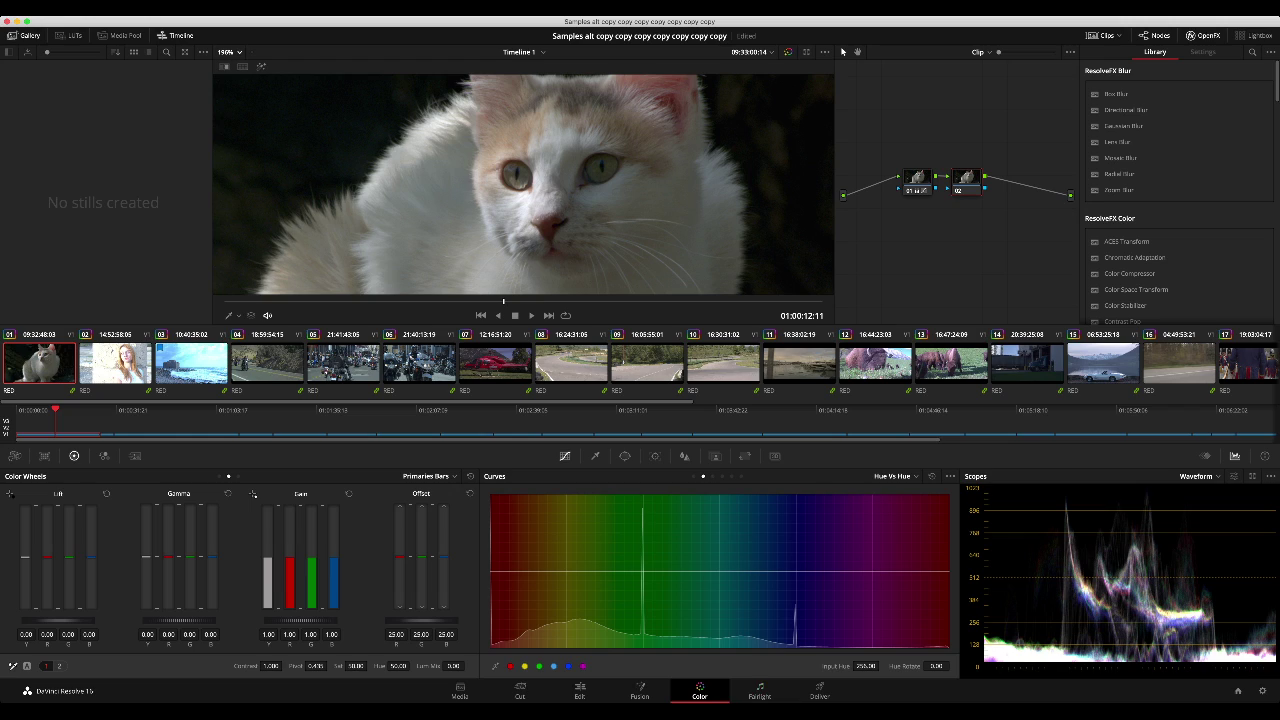
pyautogui.click(625, 456)
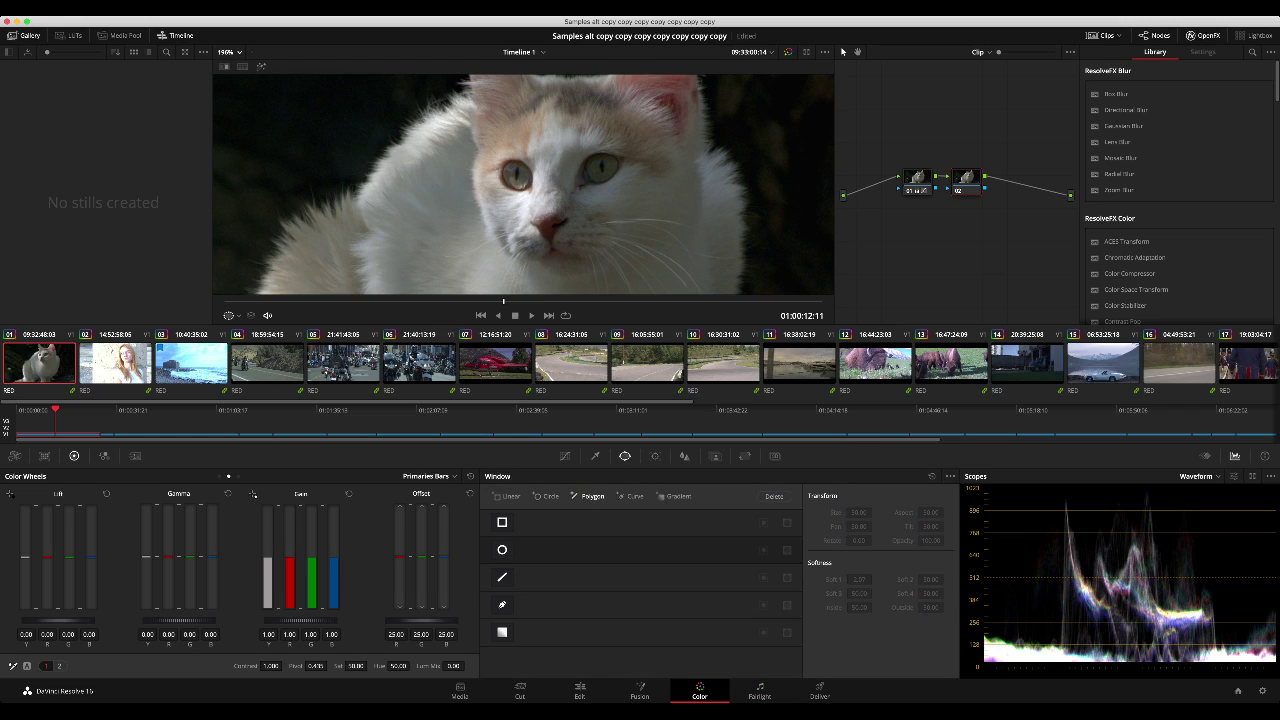
pyautogui.click(546, 496)
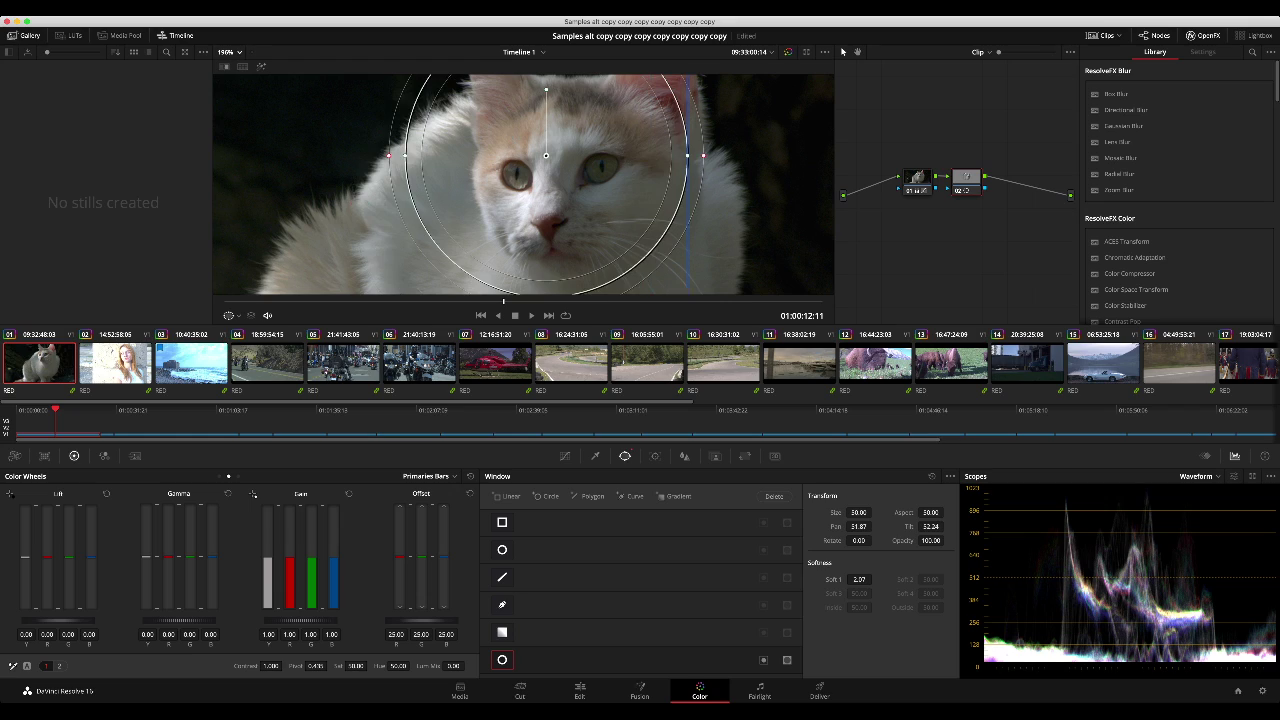
pyautogui.moveTo(859, 512); pyautogui.dragTo(745, 512)
pyautogui.moveTo(546, 155); pyautogui.dragTo(516, 175)
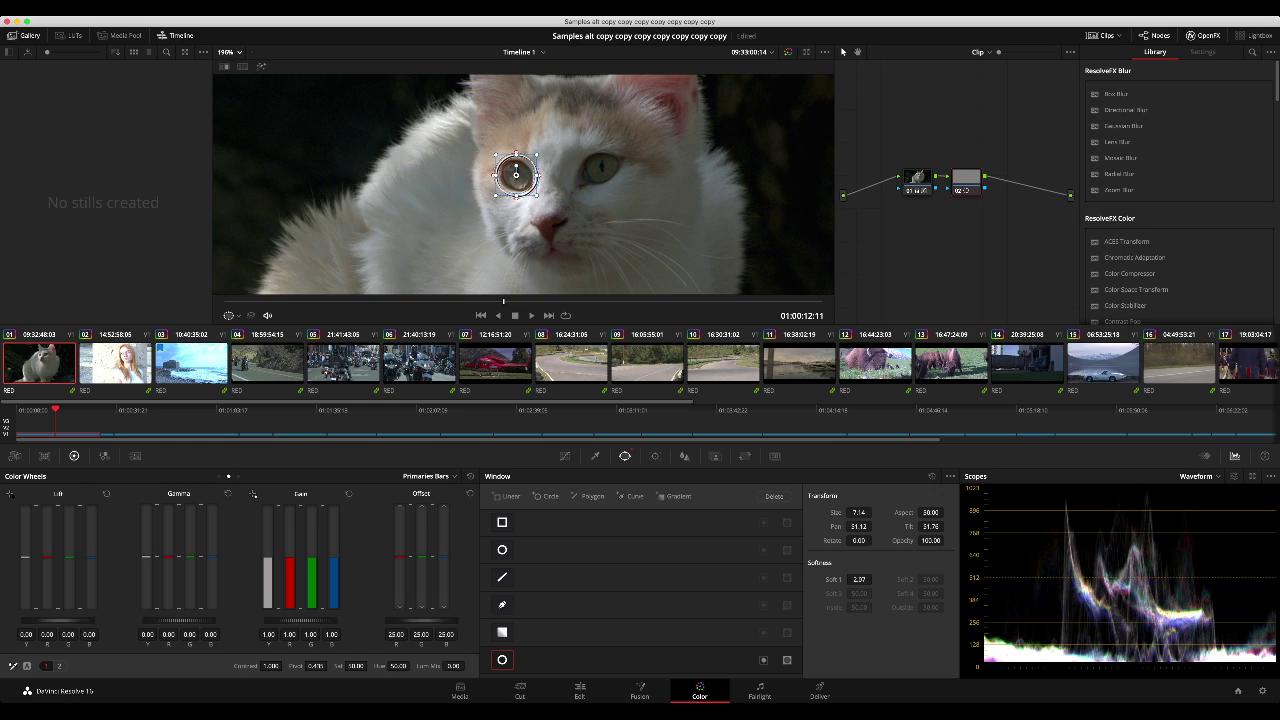
pyautogui.moveTo(859, 512); pyautogui.dragTo(857, 512)
pyautogui.moveTo(862, 579); pyautogui.dragTo(875, 579)
# Step: Brighten the windowed eye with gain about 1.27, increase its saturation and push the green gain to 1.38
pyautogui.moveTo(310, 621); pyautogui.dragTo(350, 621)
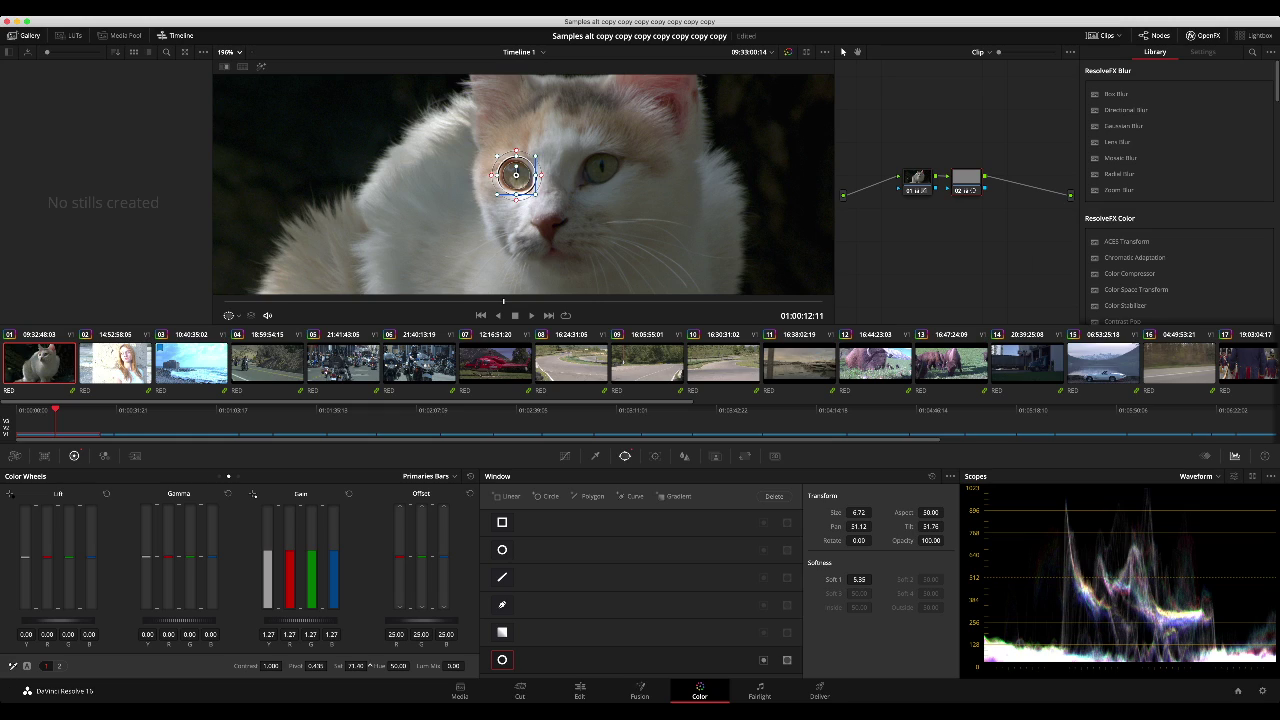
pyautogui.moveTo(356, 666); pyautogui.dragTo(376, 666)
pyautogui.moveTo(312, 580); pyautogui.dragTo(312, 577)
pyautogui.click(59, 666)
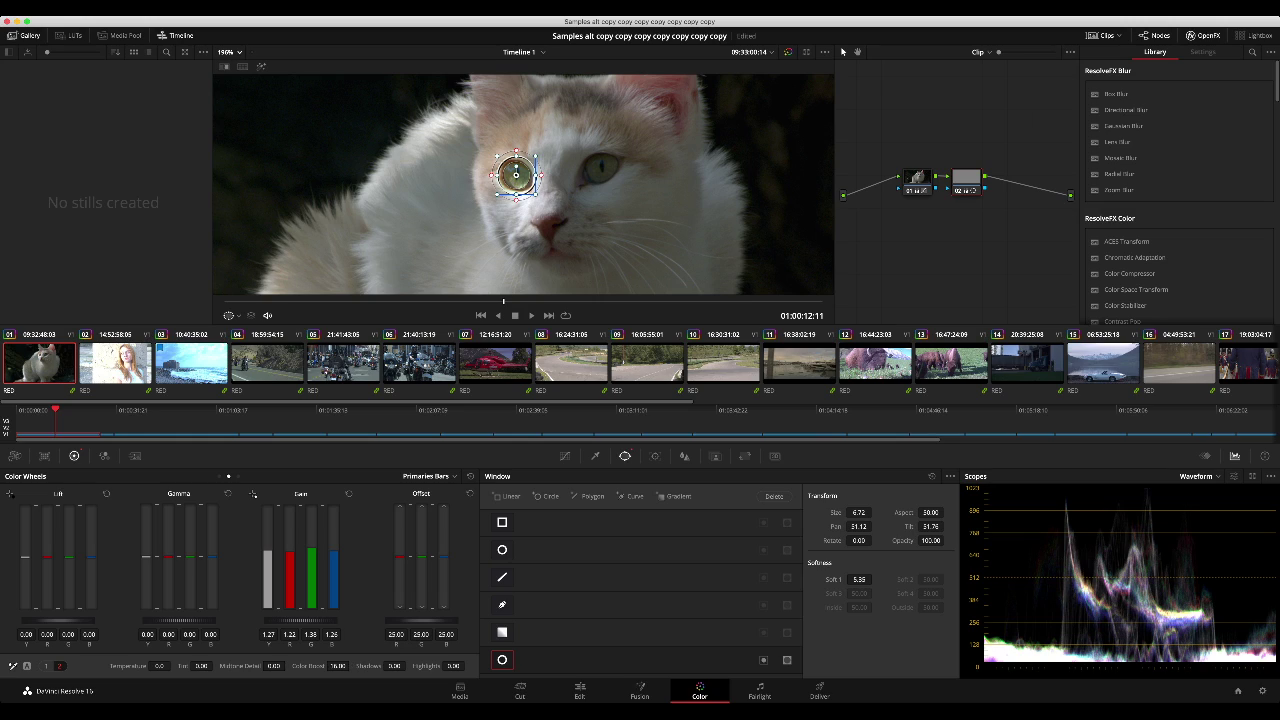
# Step: Tighten the eye window to size about 3.26 and increase its softness to about 10.37
pyautogui.moveTo(858, 579); pyautogui.dragTo(875, 579)
pyautogui.moveTo(866, 512)
pyautogui.mouseDown()
pyautogui.moveTo(842, 512)
pyautogui.moveTo(872, 512)
pyautogui.mouseUp()
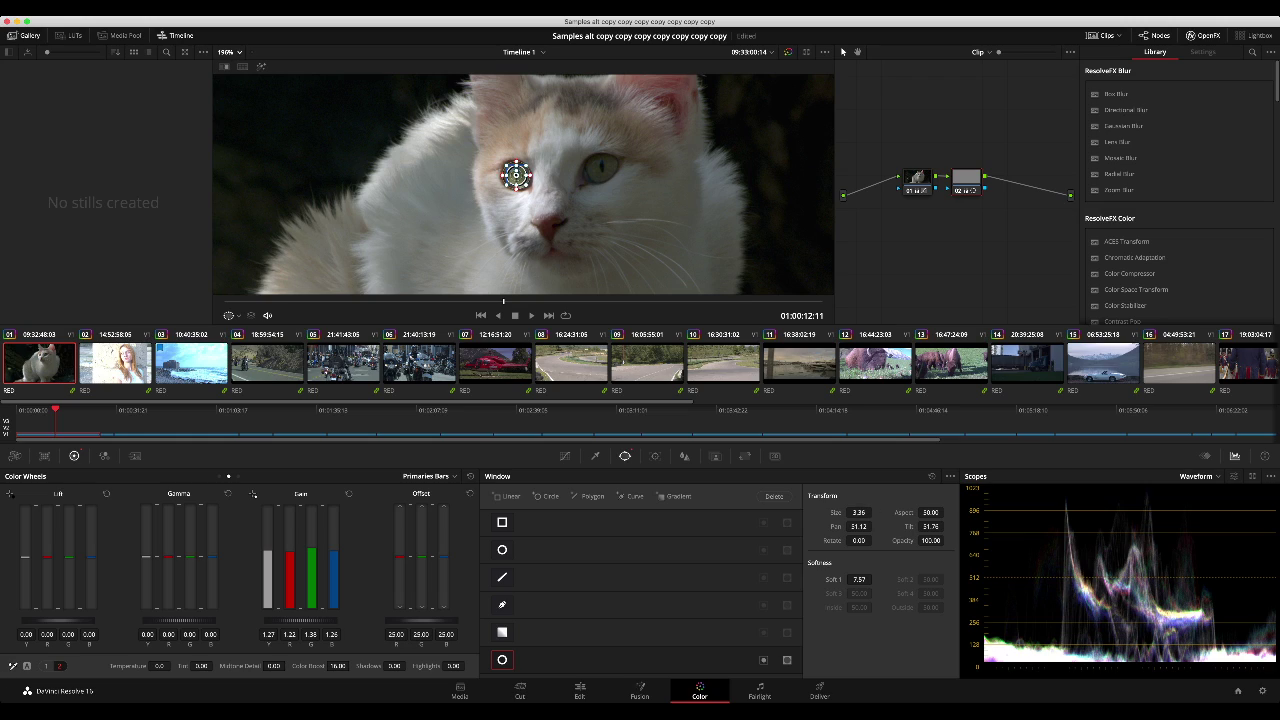
pyautogui.moveTo(875, 579); pyautogui.dragTo(897, 579)
# Step: Add a third node with the same eye correction, move its window onto the other eye and raise the eye gain to about 1.41
pyautogui.hotkey('alt', 's')
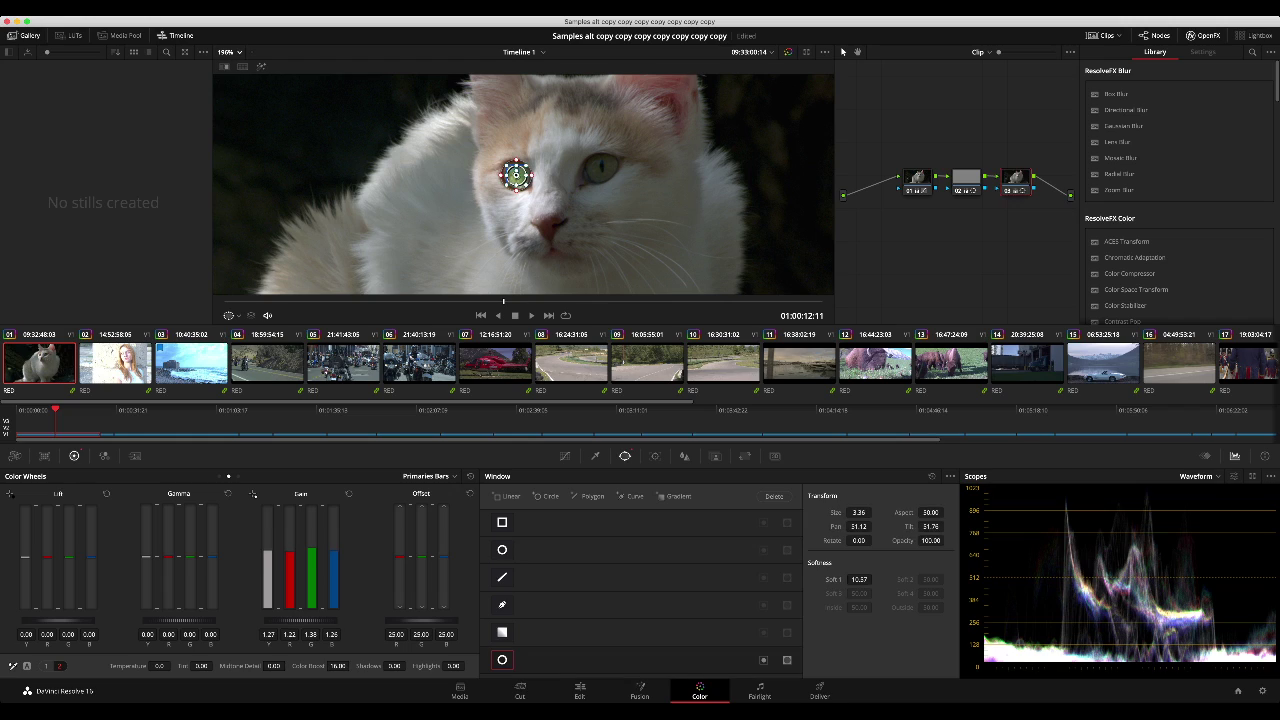
pyautogui.moveTo(516, 176); pyautogui.dragTo(600, 168)
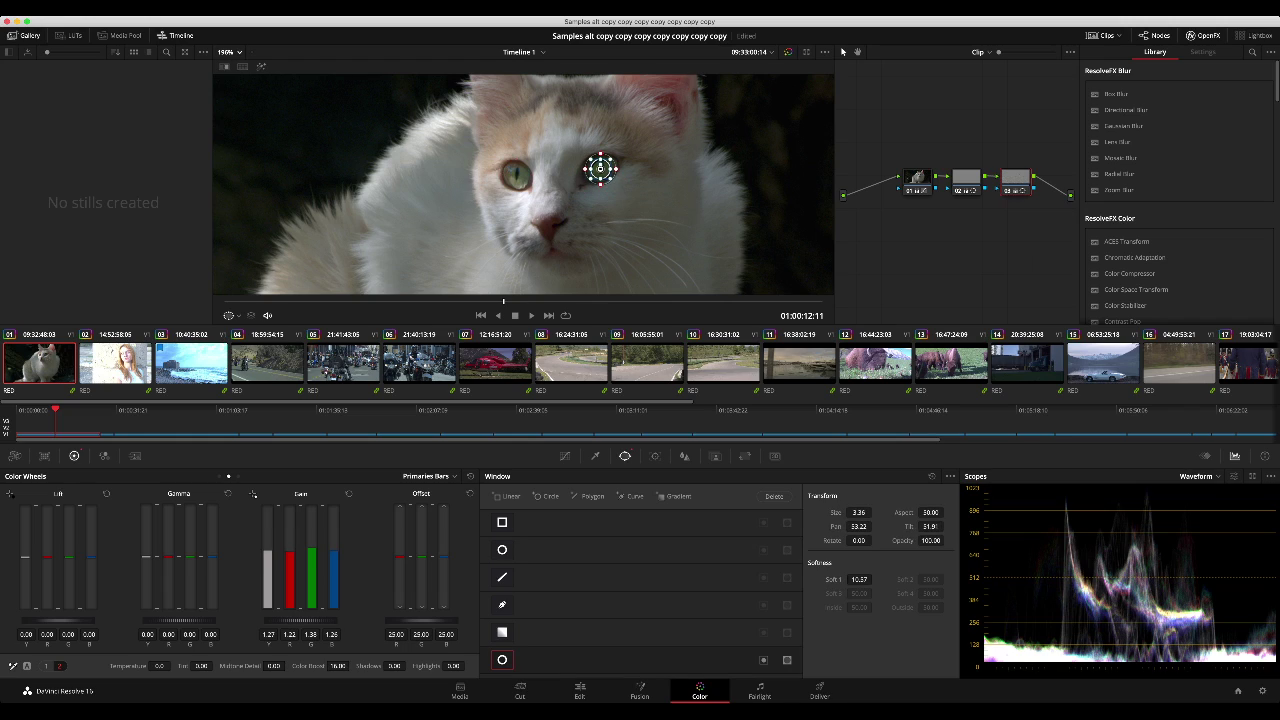
pyautogui.moveTo(302, 620); pyautogui.dragTo(318, 620)
pyautogui.hotkey('shift', ';')
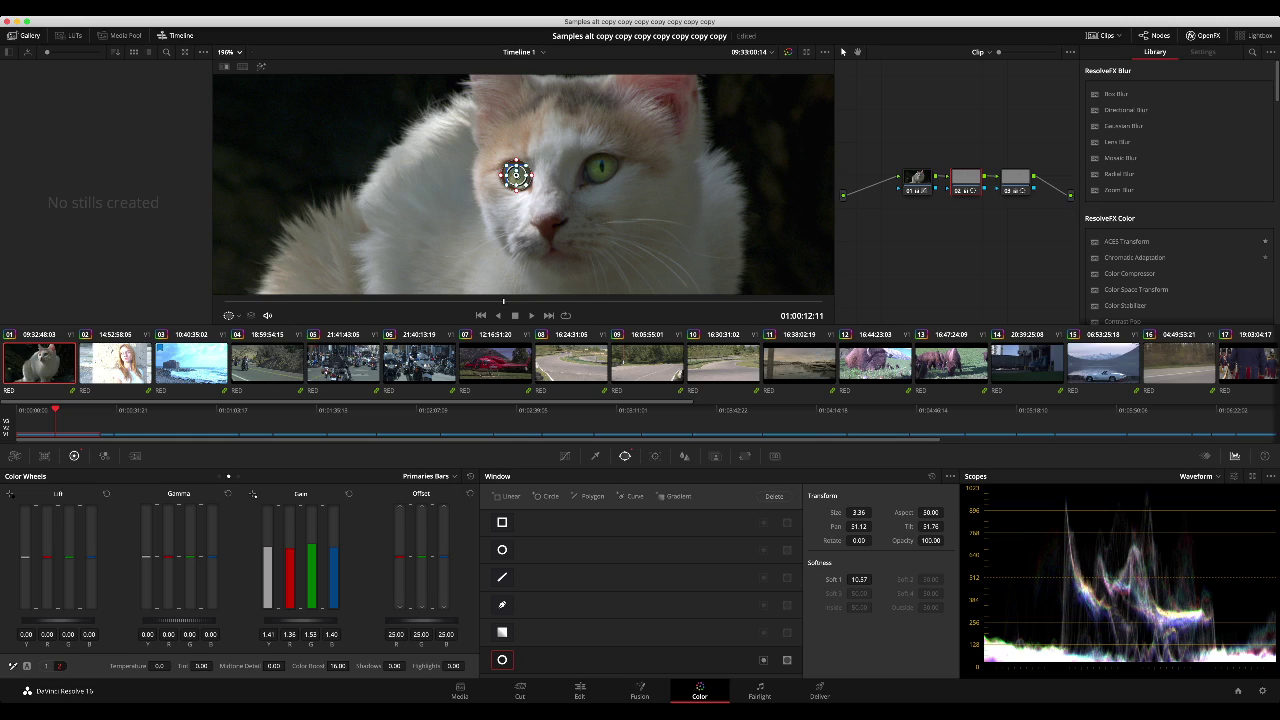
pyautogui.hotkey('shift', "'")
# Step: Add a fourth serial node with a dark blue night look: lift 0.03, gamma -0.13 with red at -0.19, gain 0.92
pyautogui.click(917, 177)
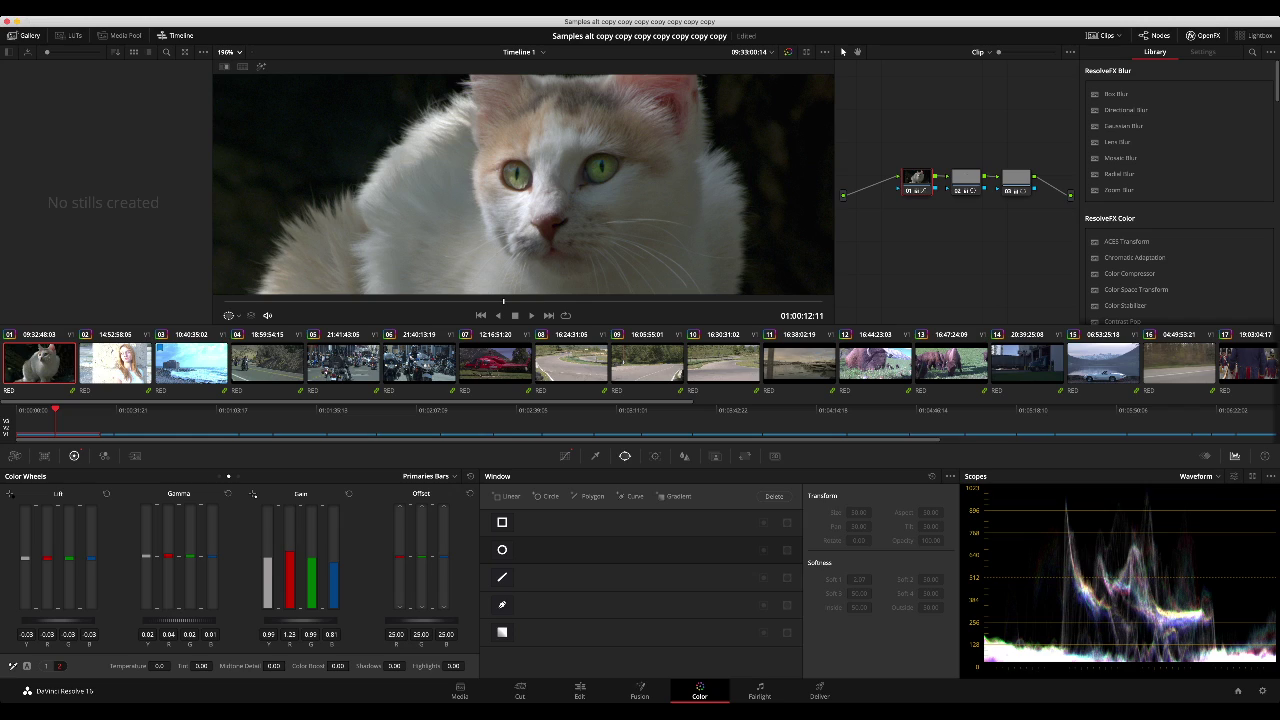
pyautogui.hotkey('shift', 'z')
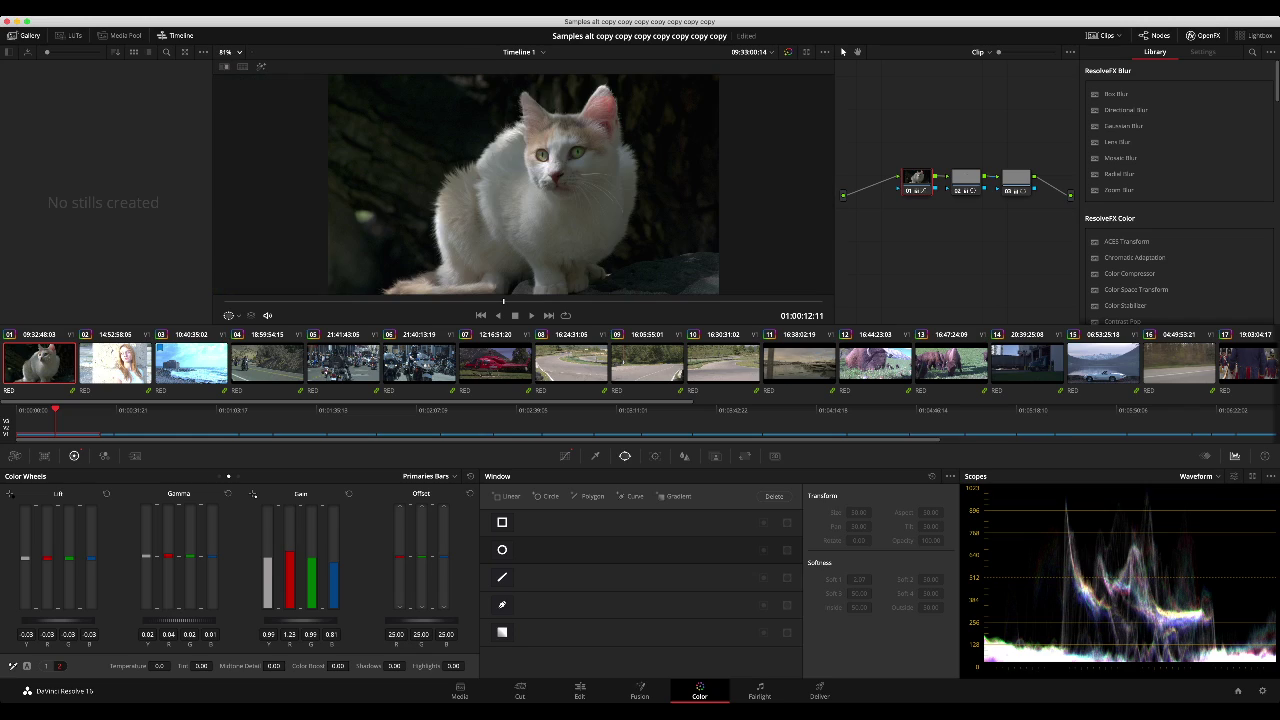
pyautogui.hotkey('shift', "'")
pyautogui.hotkey('shift', "'")
pyautogui.hotkey('alt', 's')
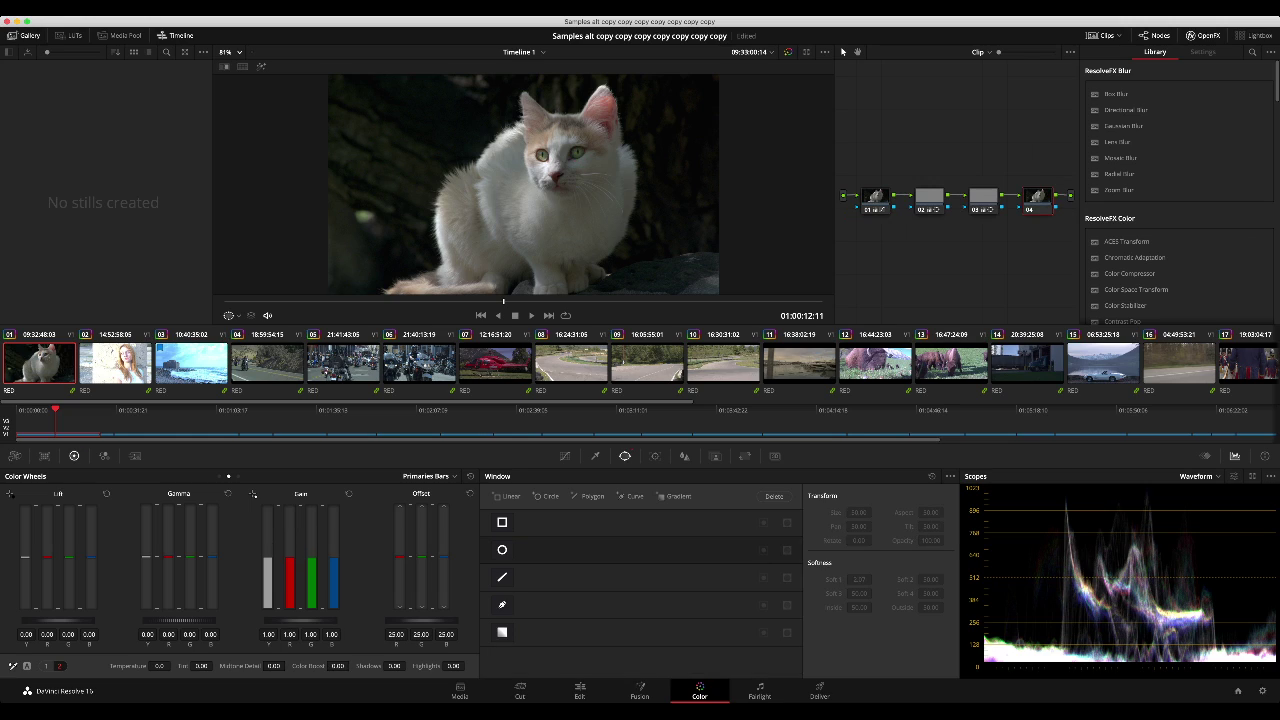
pyautogui.moveTo(212, 557); pyautogui.dragTo(168, 559)
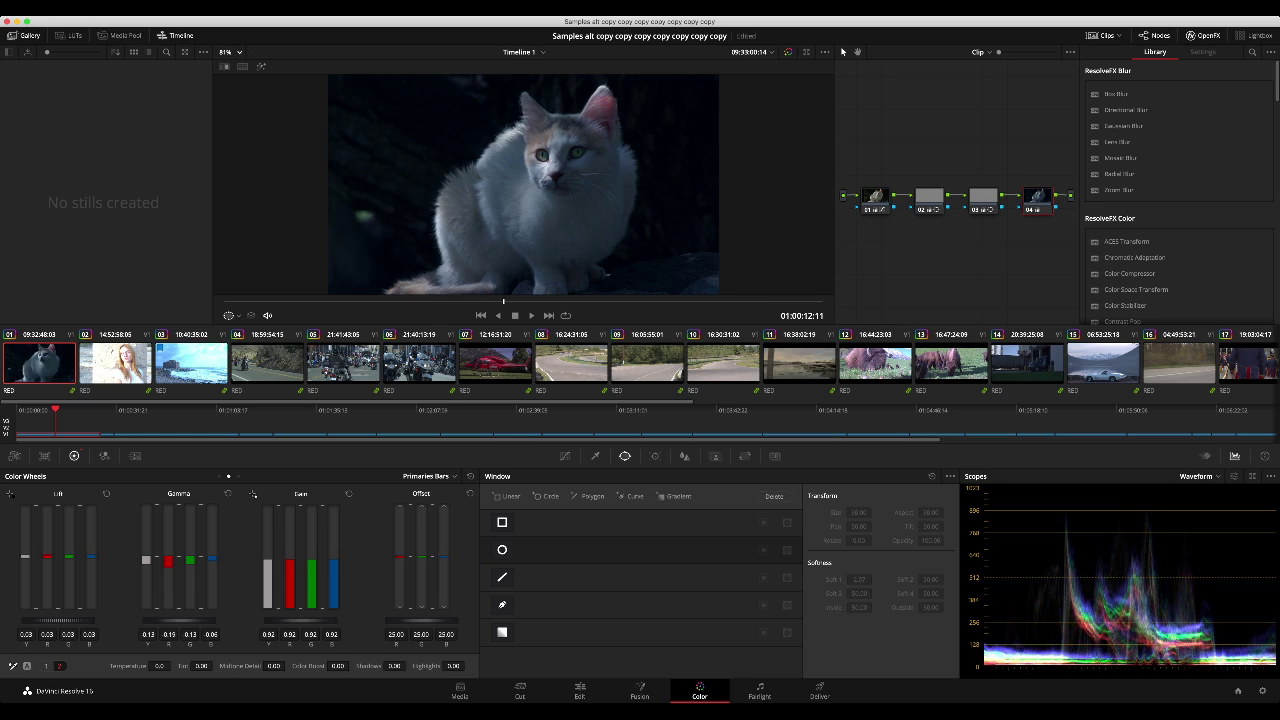
# Step: Examine the blue night look in the enlarged viewers and return to the normal layout with the node graph
pyautogui.hotkey('alt', 'f')
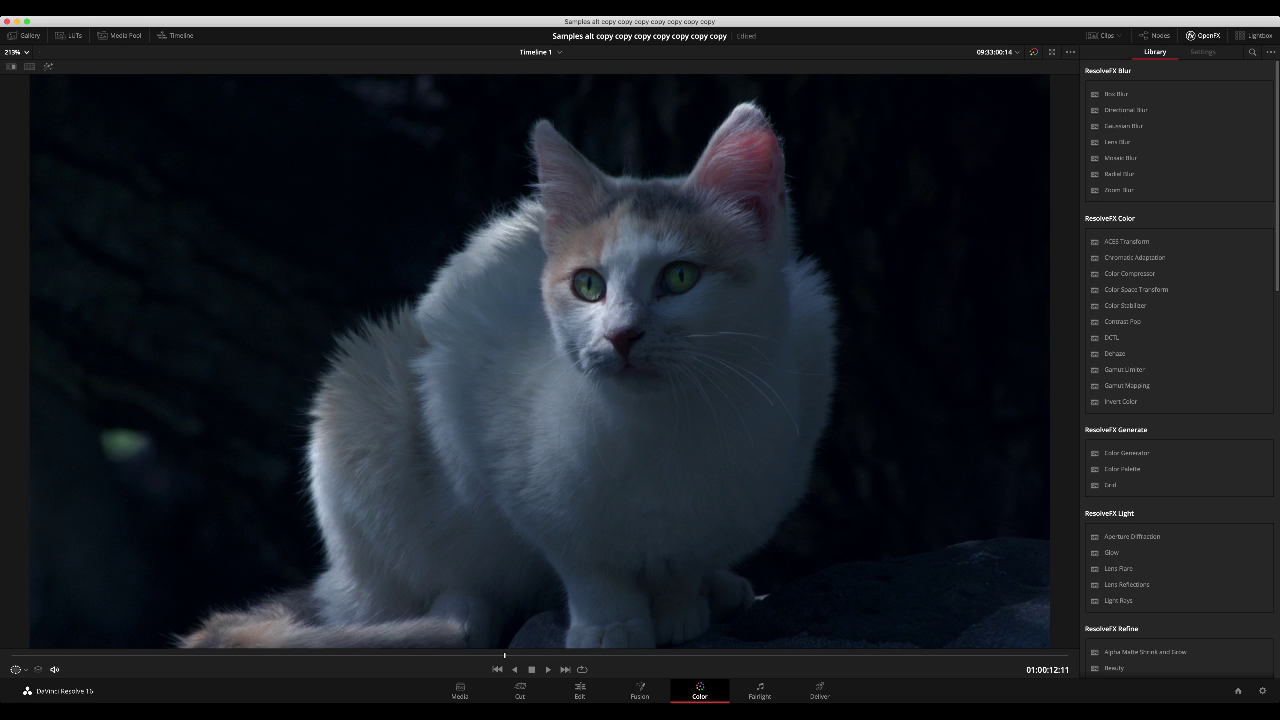
pyautogui.hotkey('alt', 'f')
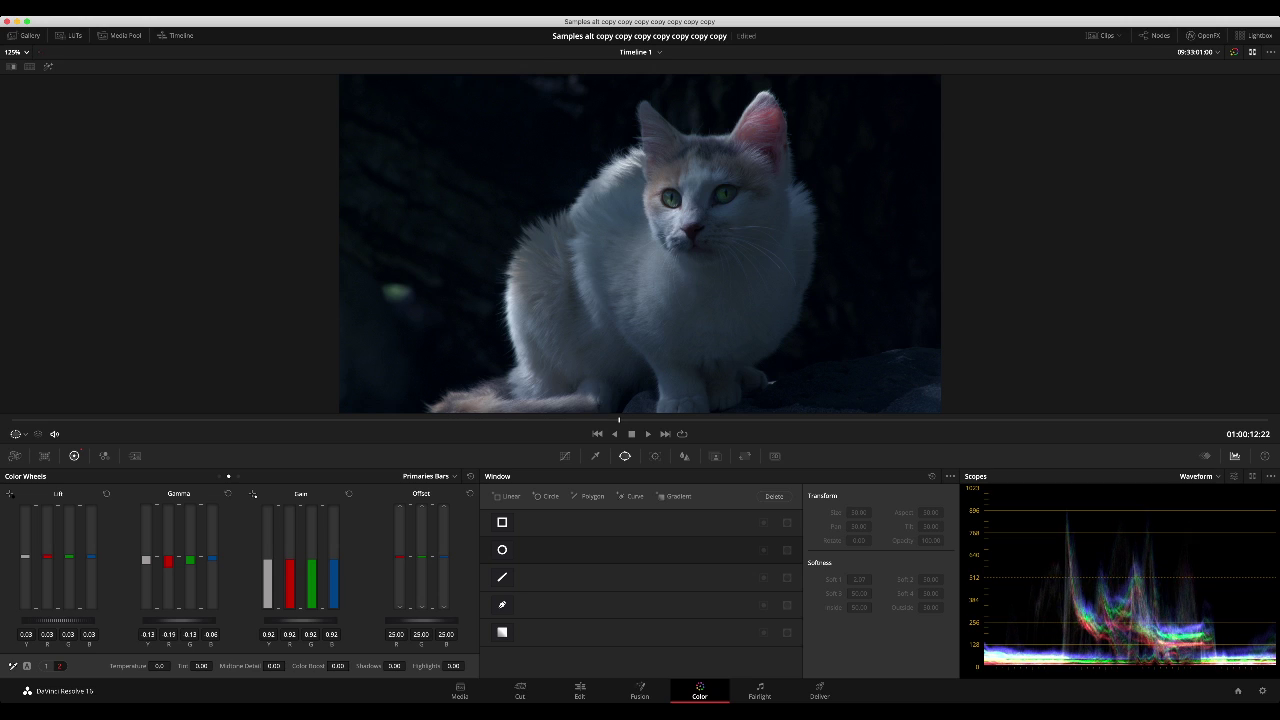
pyautogui.hotkey('alt', 'f')
pyautogui.moveTo(1063, 237); pyautogui.dragTo(920, 185)
# Step: Shift the night look towards green with lift green 0.05 and blue 0.01, blue gain 0.88 and gamma -0.14, and play it enlarged
pyautogui.moveTo(69, 557); pyautogui.dragTo(69, 553)
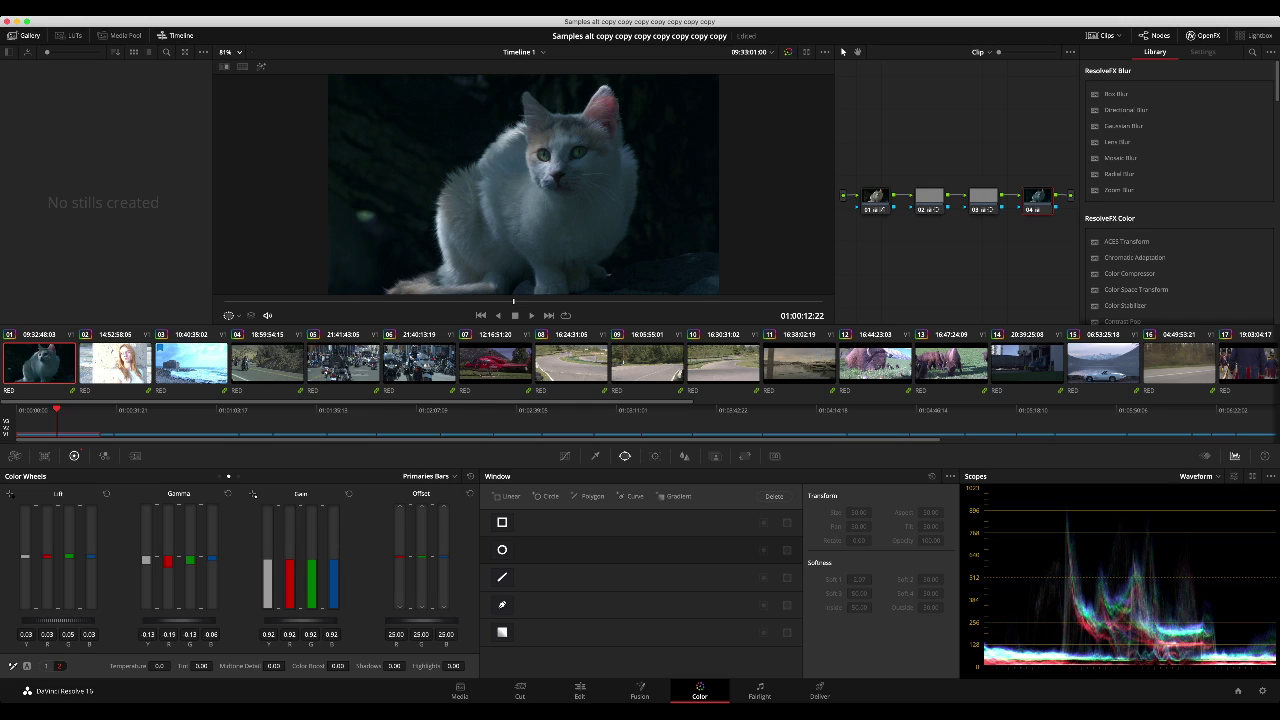
pyautogui.moveTo(212, 559); pyautogui.dragTo(212, 557)
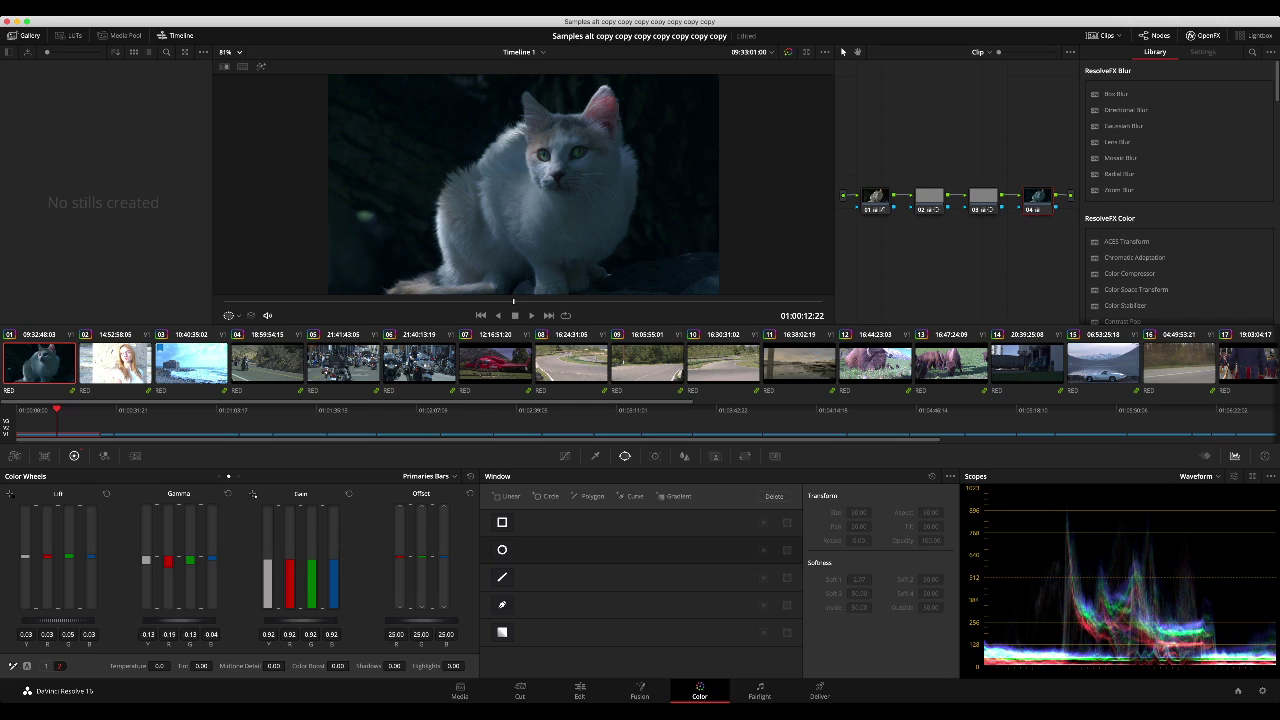
pyautogui.moveTo(333, 560); pyautogui.dragTo(333, 563)
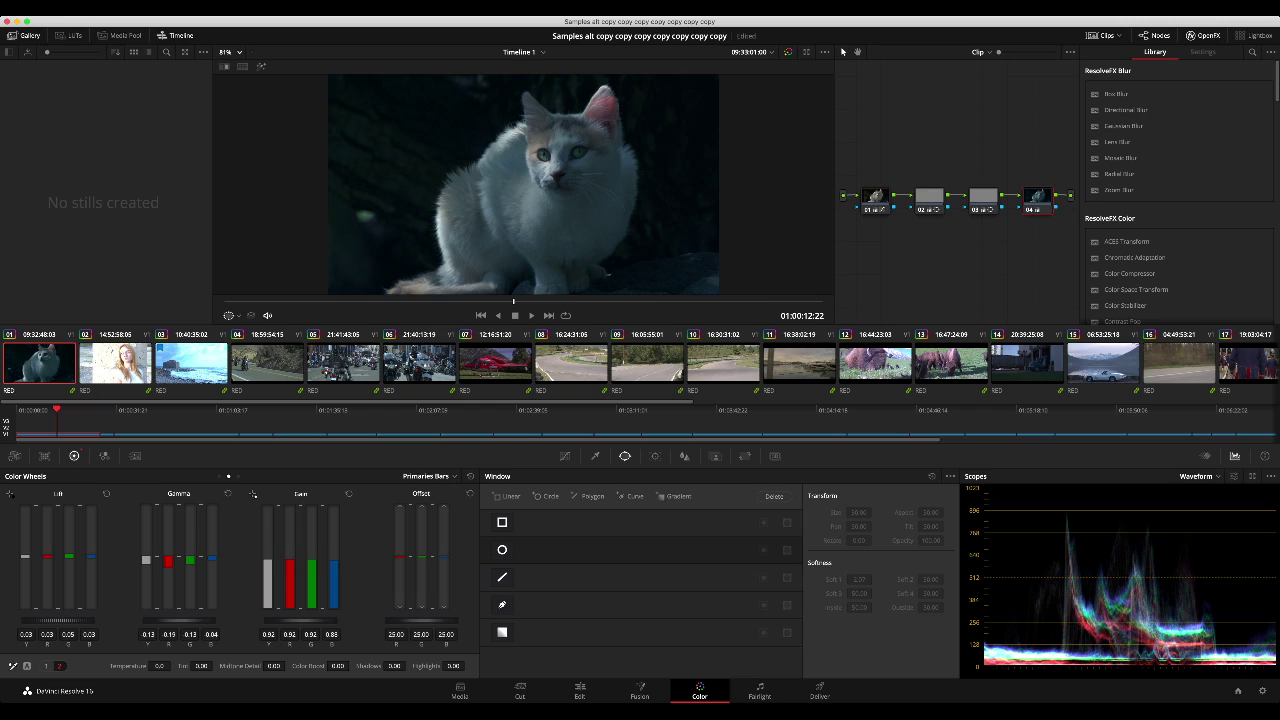
pyautogui.moveTo(91, 557); pyautogui.dragTo(91, 559)
pyautogui.moveTo(212, 558); pyautogui.dragTo(212, 556)
pyautogui.moveTo(179, 621); pyautogui.dragTo(176, 621)
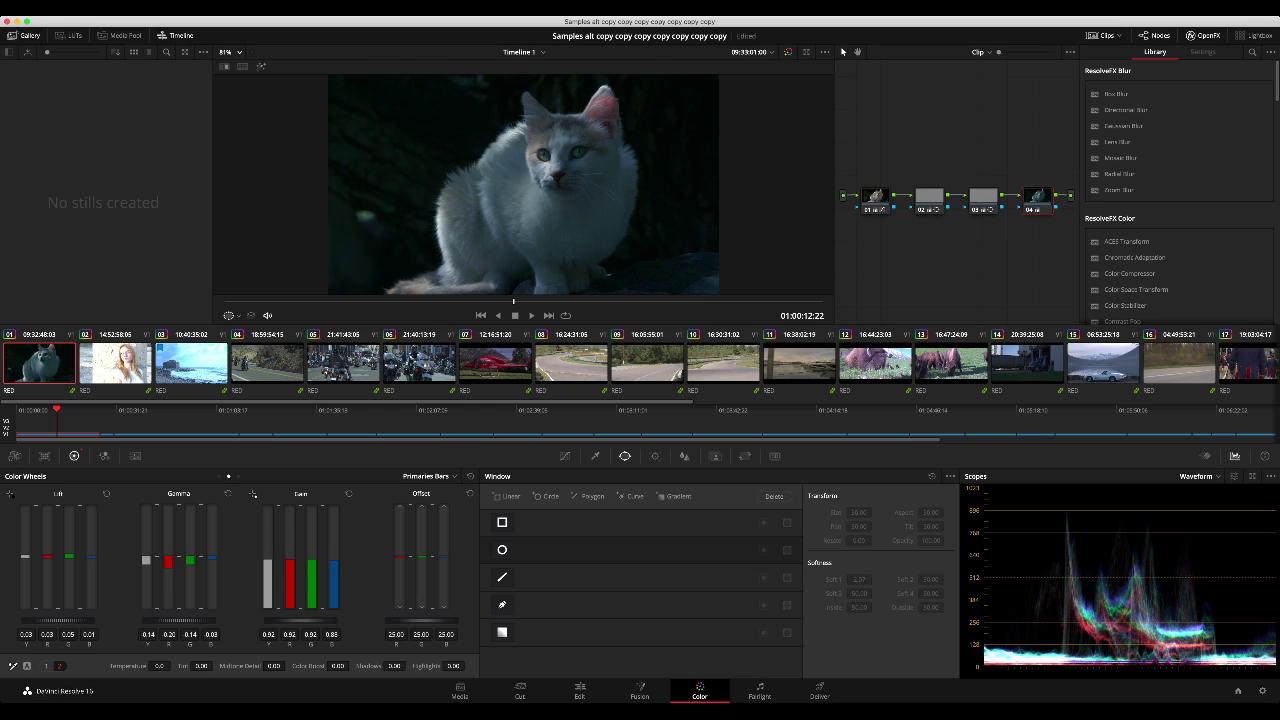
pyautogui.hotkey('alt', 'f')
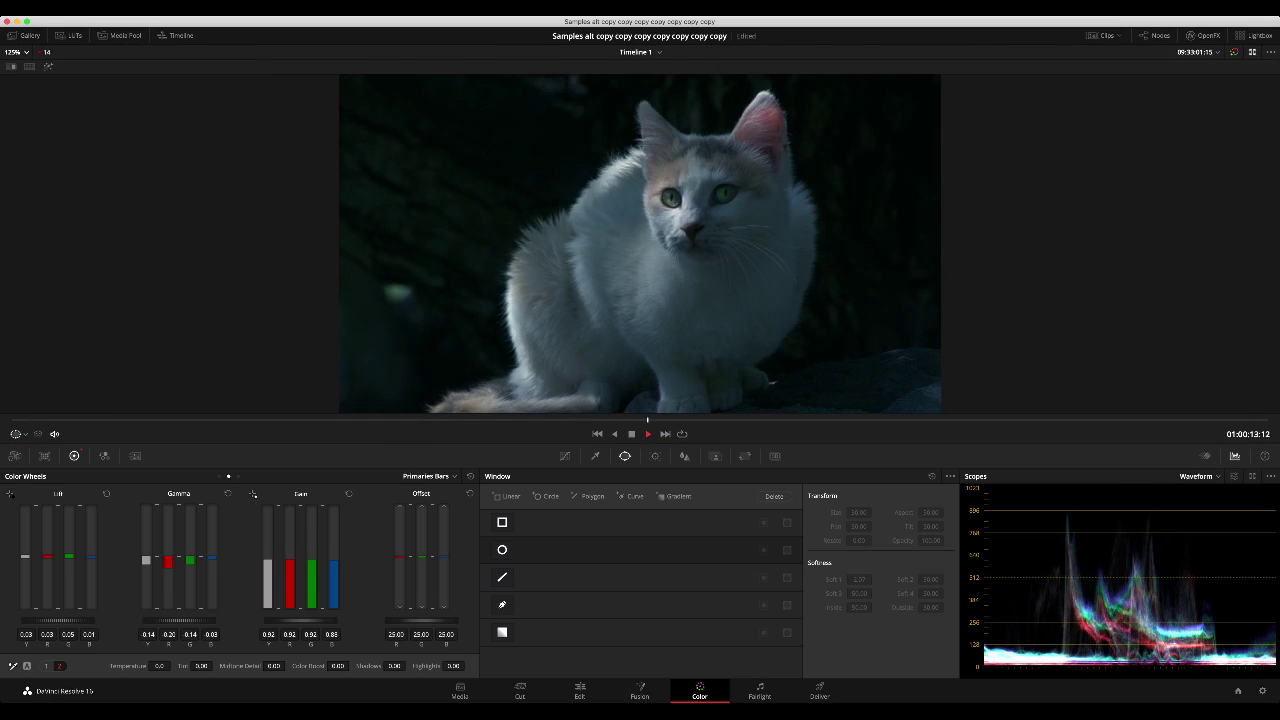
pyautogui.hotkey('alt', 'f')
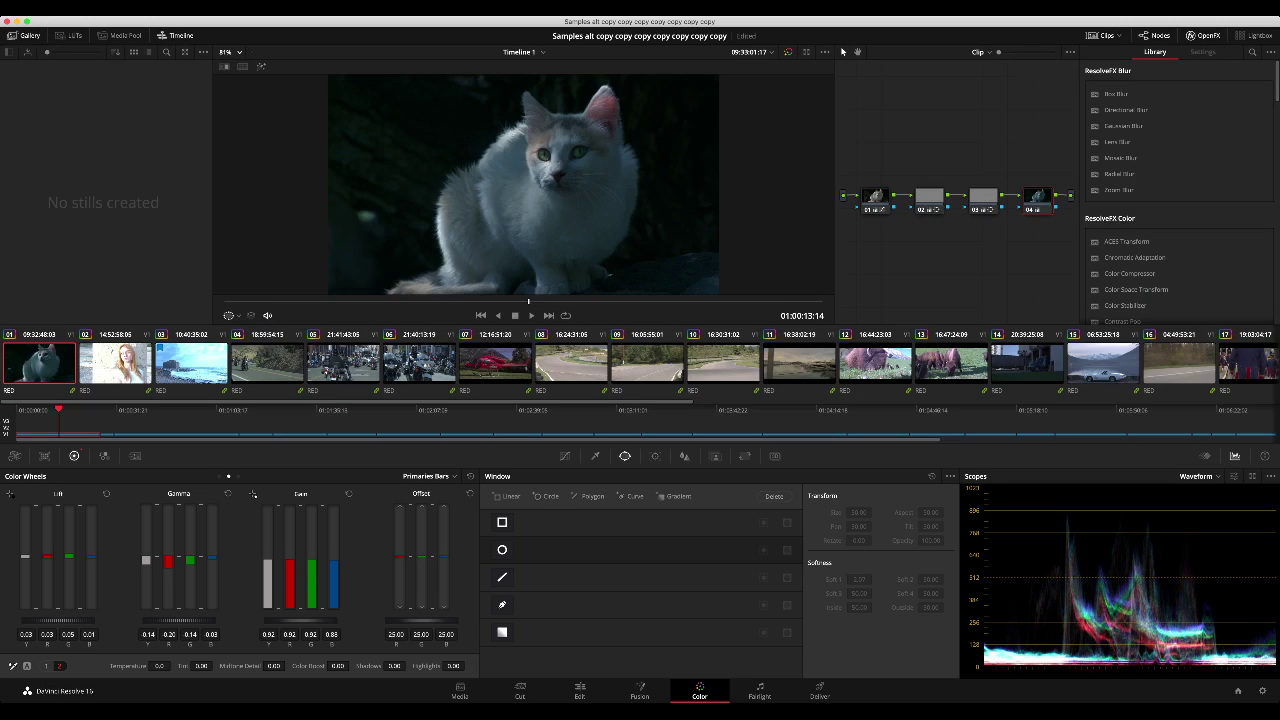
# Step: Delete the cat clip's second, third and fourth nodes and open clip 02 of the woman by the wall
pyautogui.moveTo(1047, 229)
pyautogui.mouseDown()
pyautogui.moveTo(915, 186)
pyautogui.moveTo(925, 181)
pyautogui.moveTo(877, 200)
pyautogui.moveTo(910, 210)
pyautogui.mouseUp()
pyautogui.press('Delete')
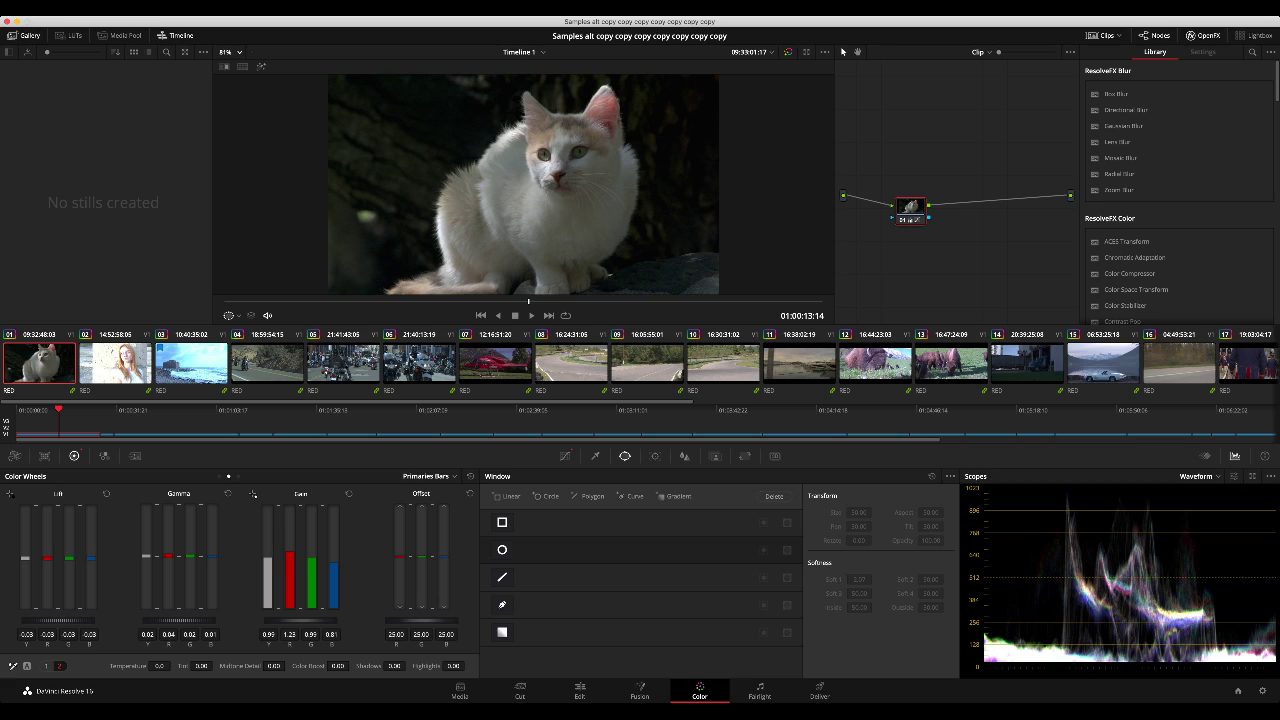
pyautogui.click(115, 363)
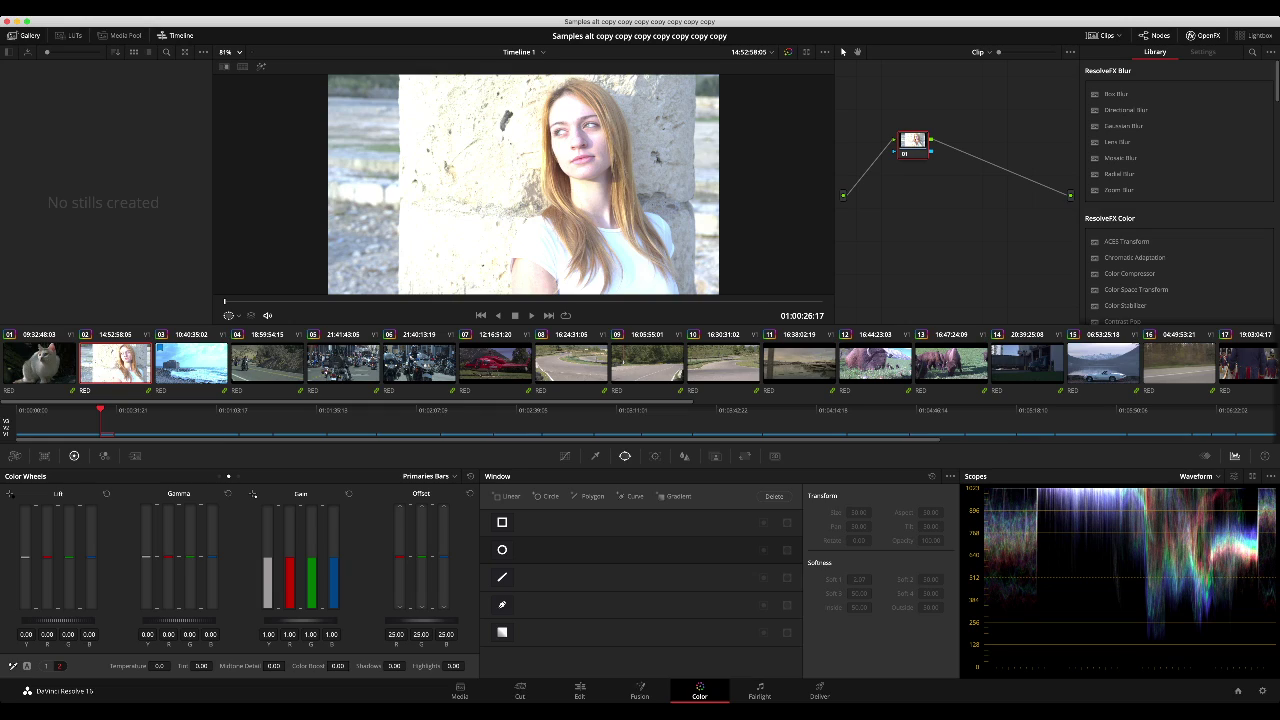
# Step: Add a second serial node to the woman clip and show its custom curves
pyautogui.hotkey('alt', 's')
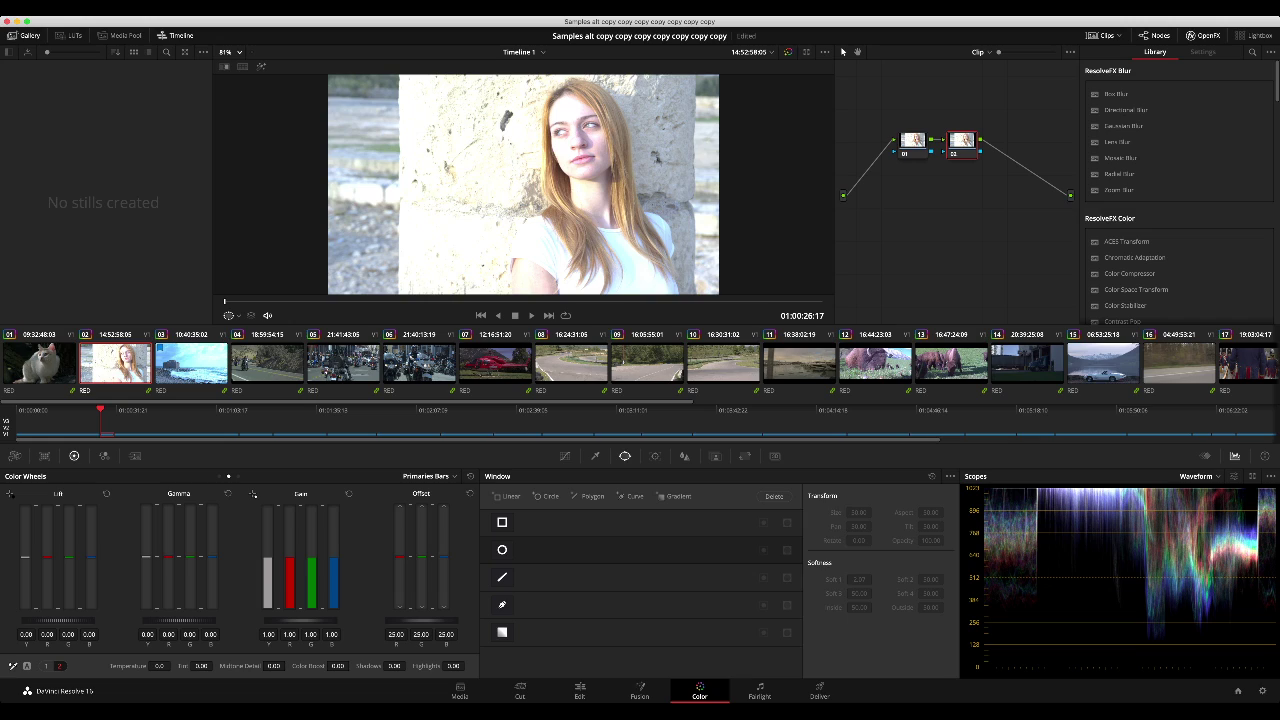
pyautogui.click(565, 456)
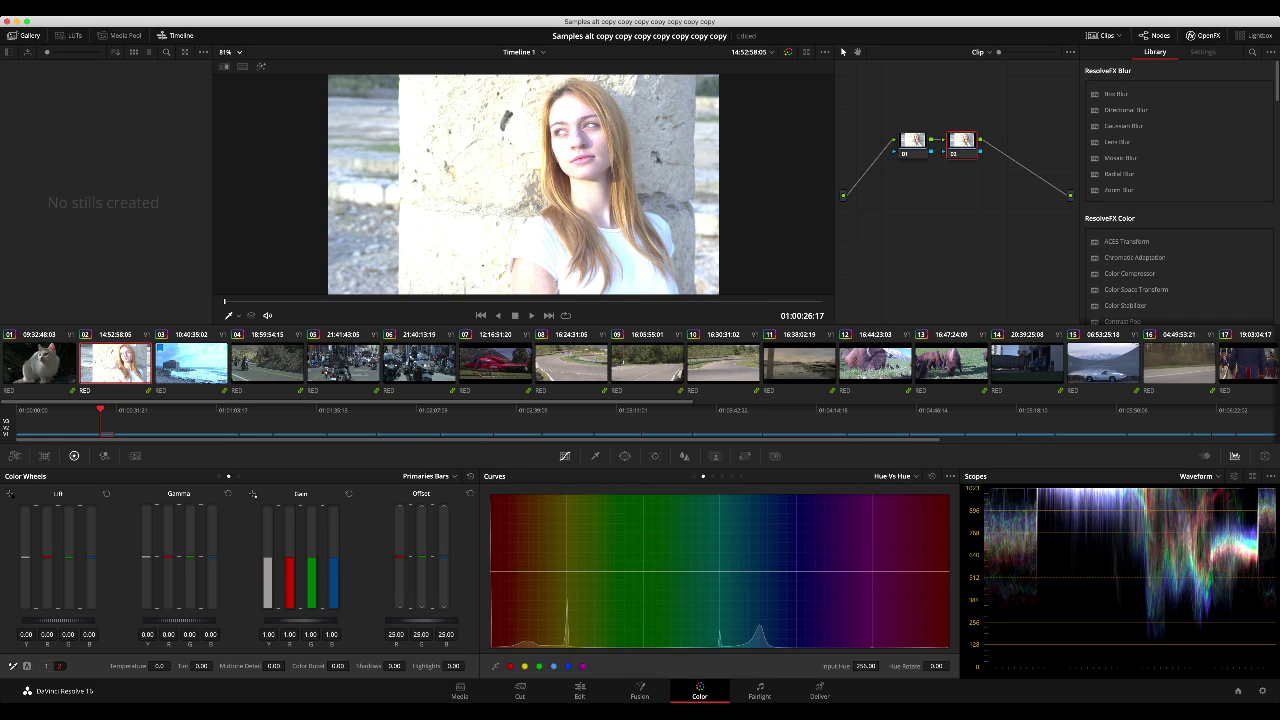
pyautogui.click(693, 476)
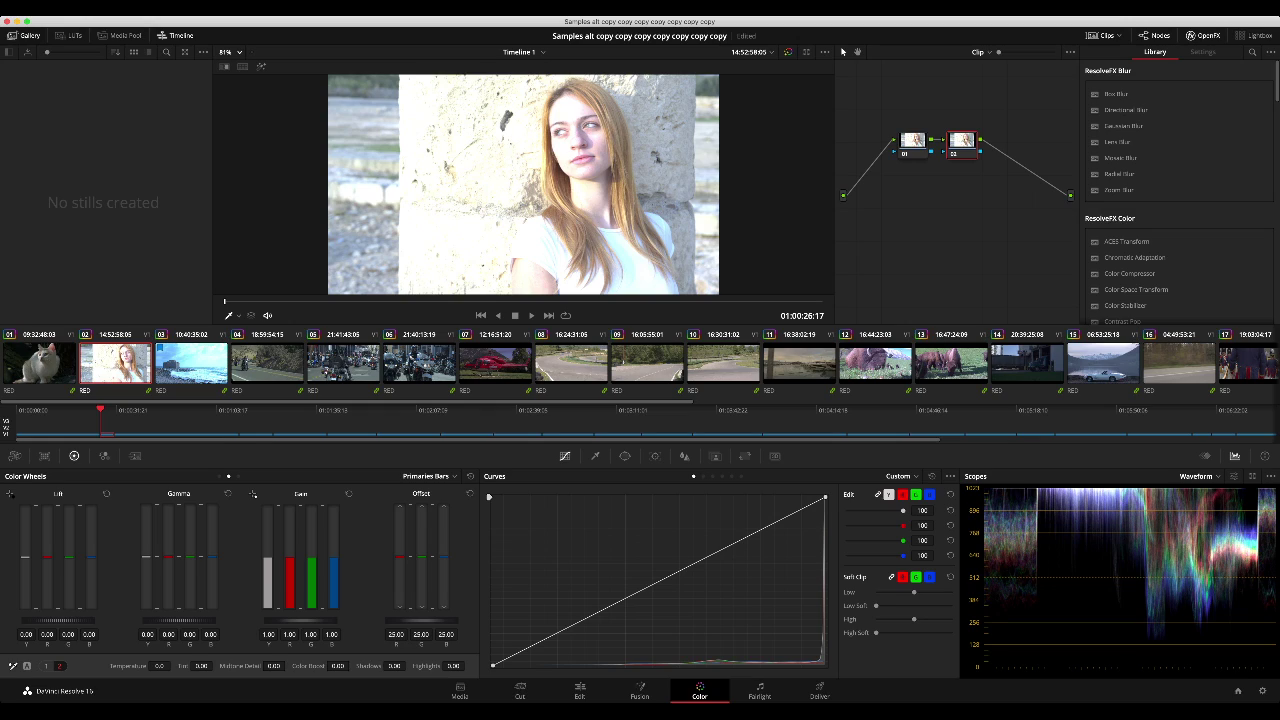
# Step: Check the Camera Raw settings, and try recovering the highlights with gain 0.24 on the second node before deleting that node
pyautogui.click(15, 456)
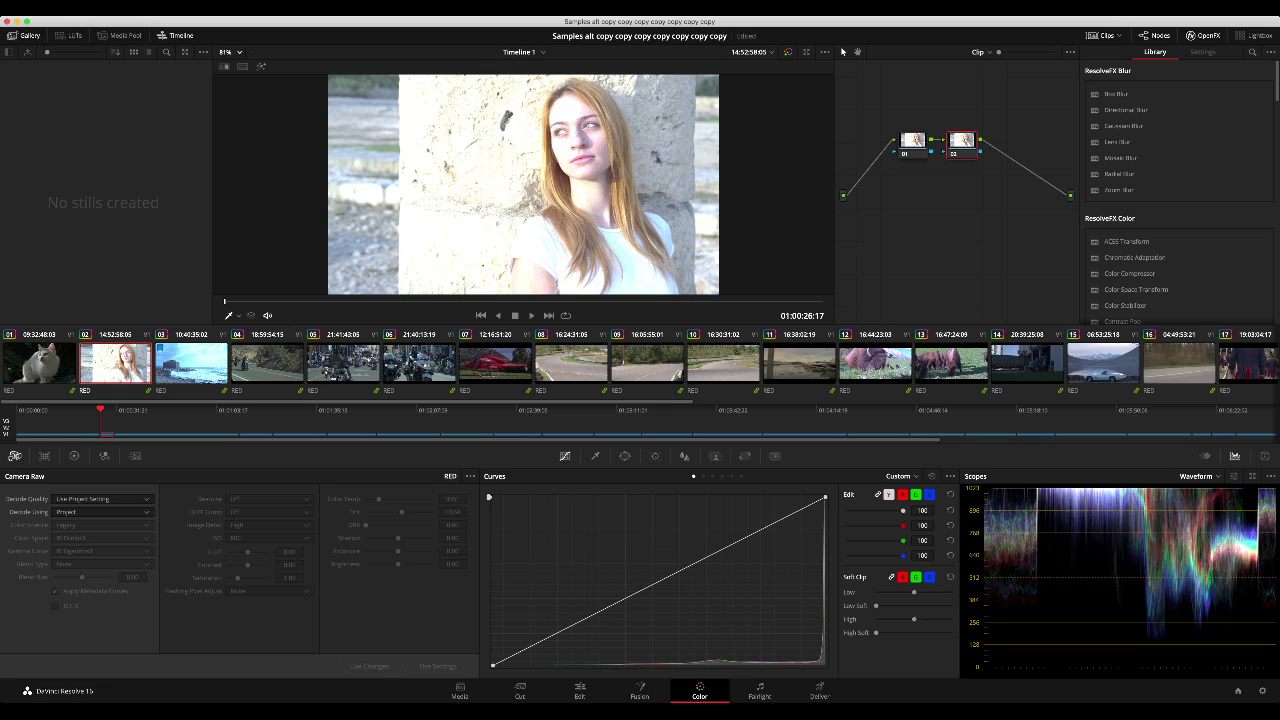
pyautogui.click(74, 456)
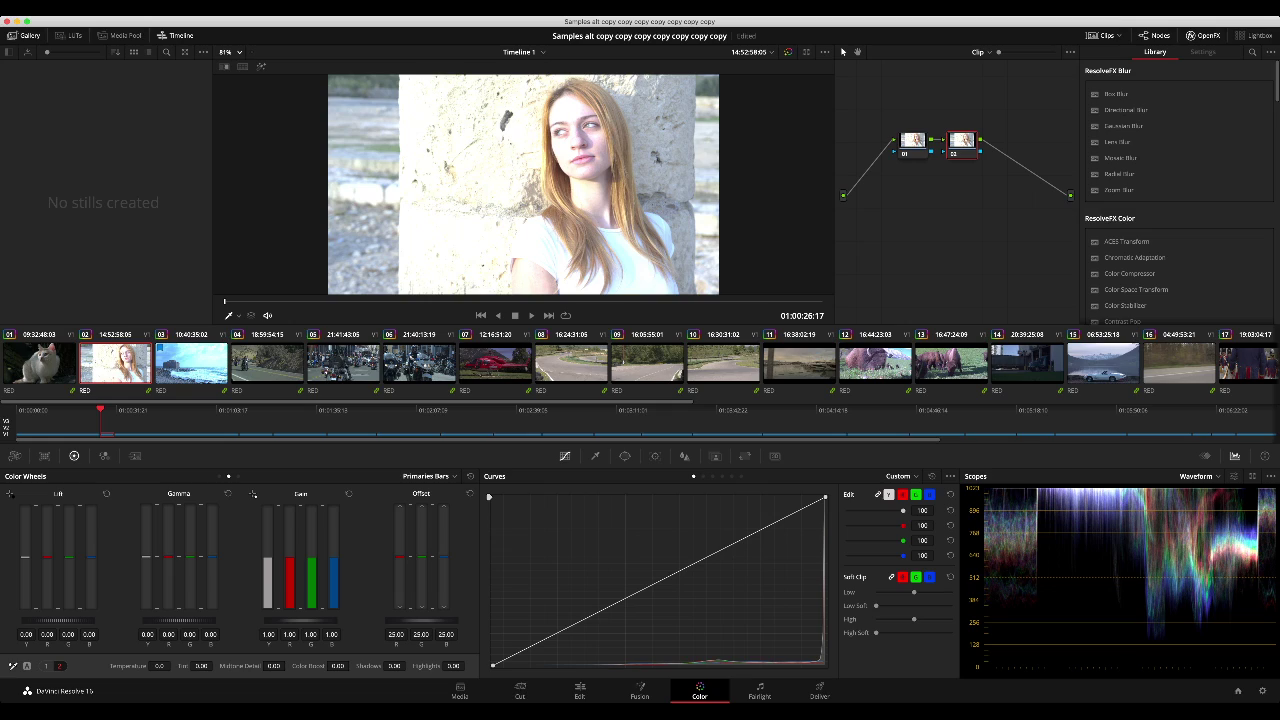
pyautogui.click(15, 457)
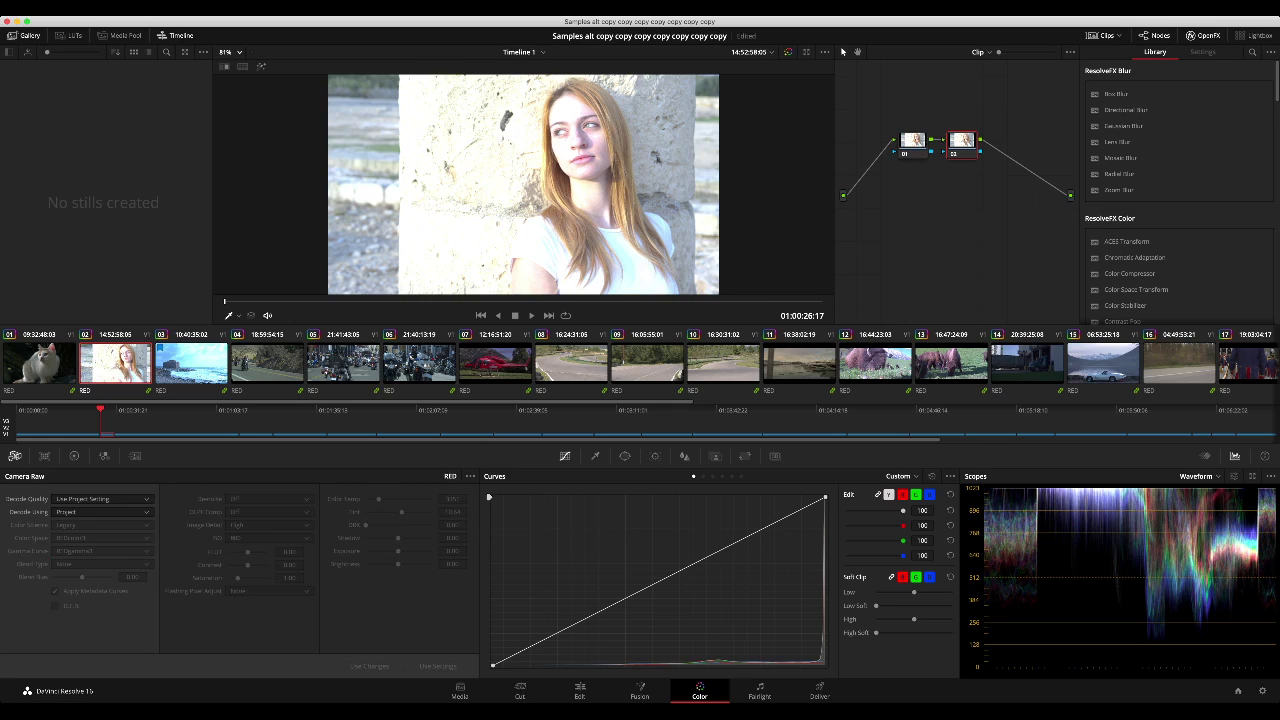
pyautogui.click(74, 455)
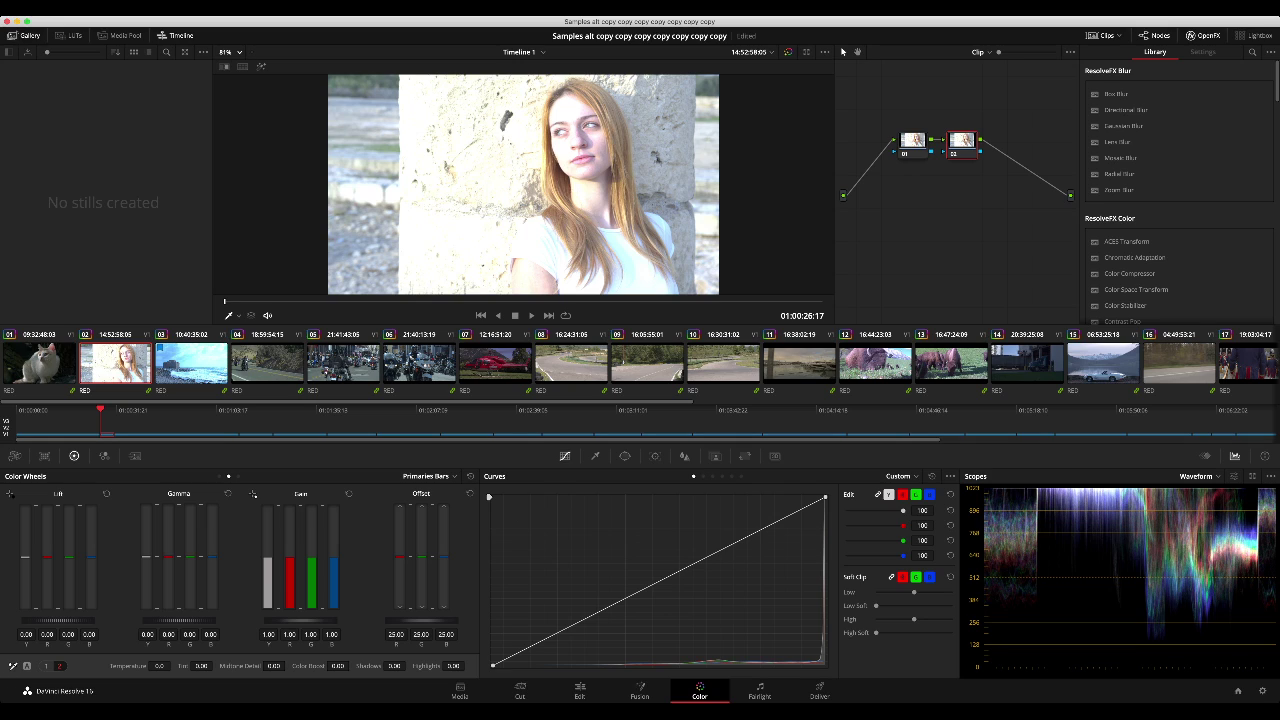
pyautogui.moveTo(301, 621); pyautogui.dragTo(251, 621)
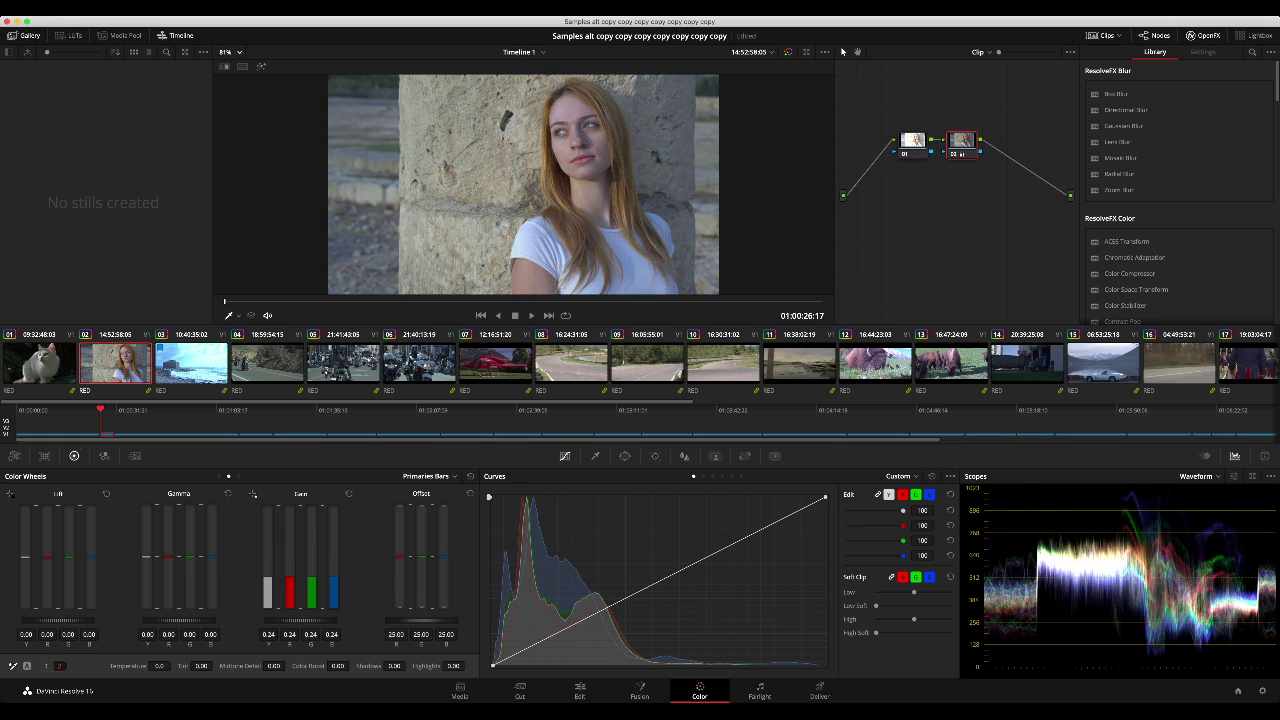
pyautogui.press('Delete')
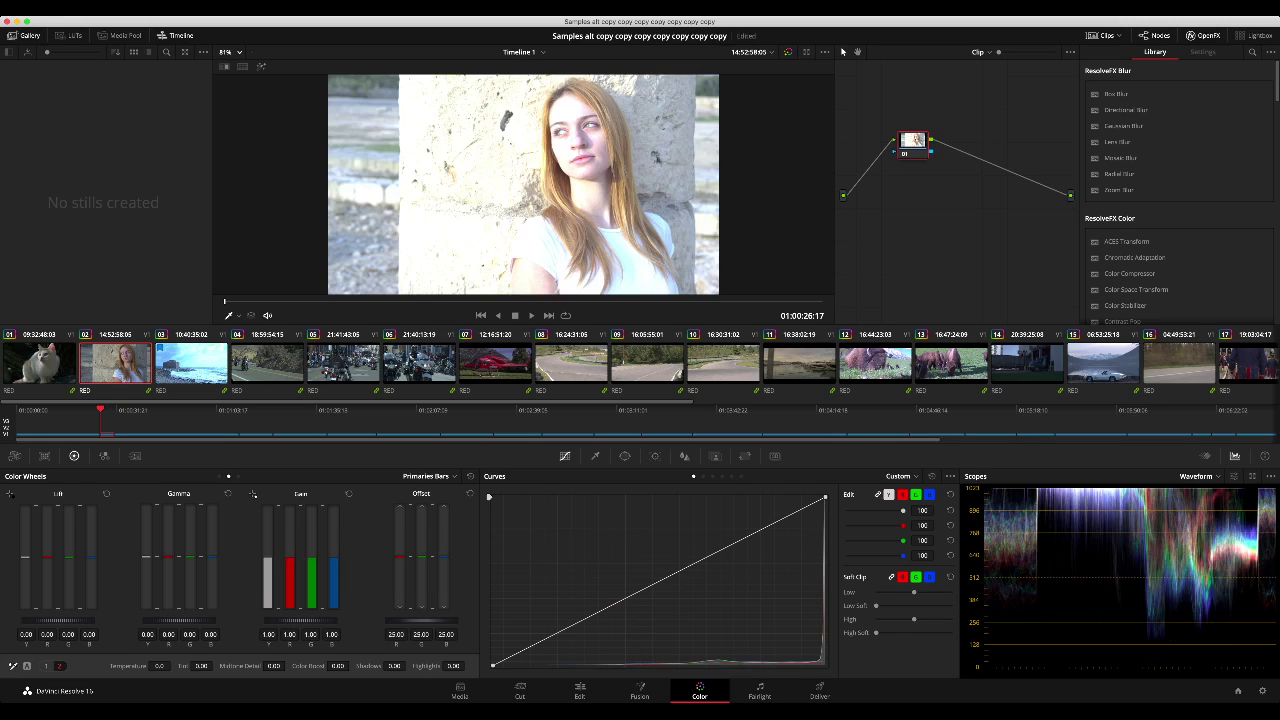
# Step: Set the woman clip's Camera Raw decoding to Clip and its ISO to 250
pyautogui.click(14, 455)
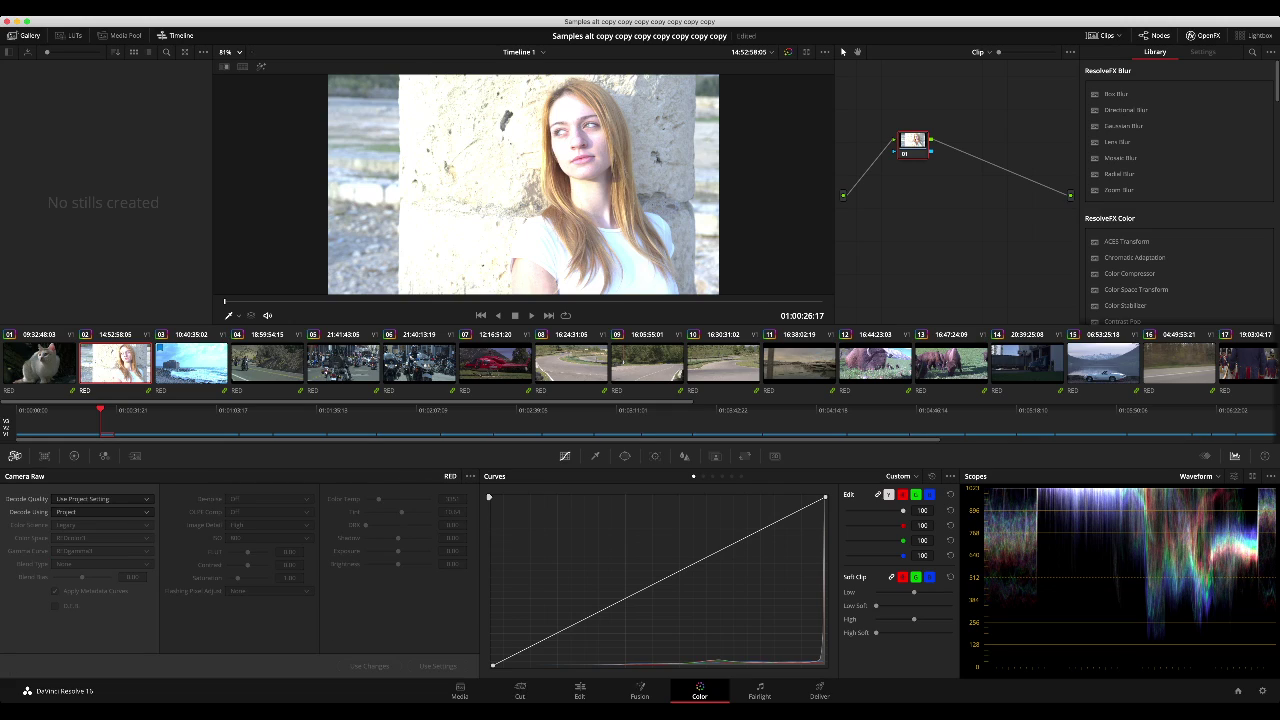
pyautogui.click(103, 512)
pyautogui.click(90, 527)
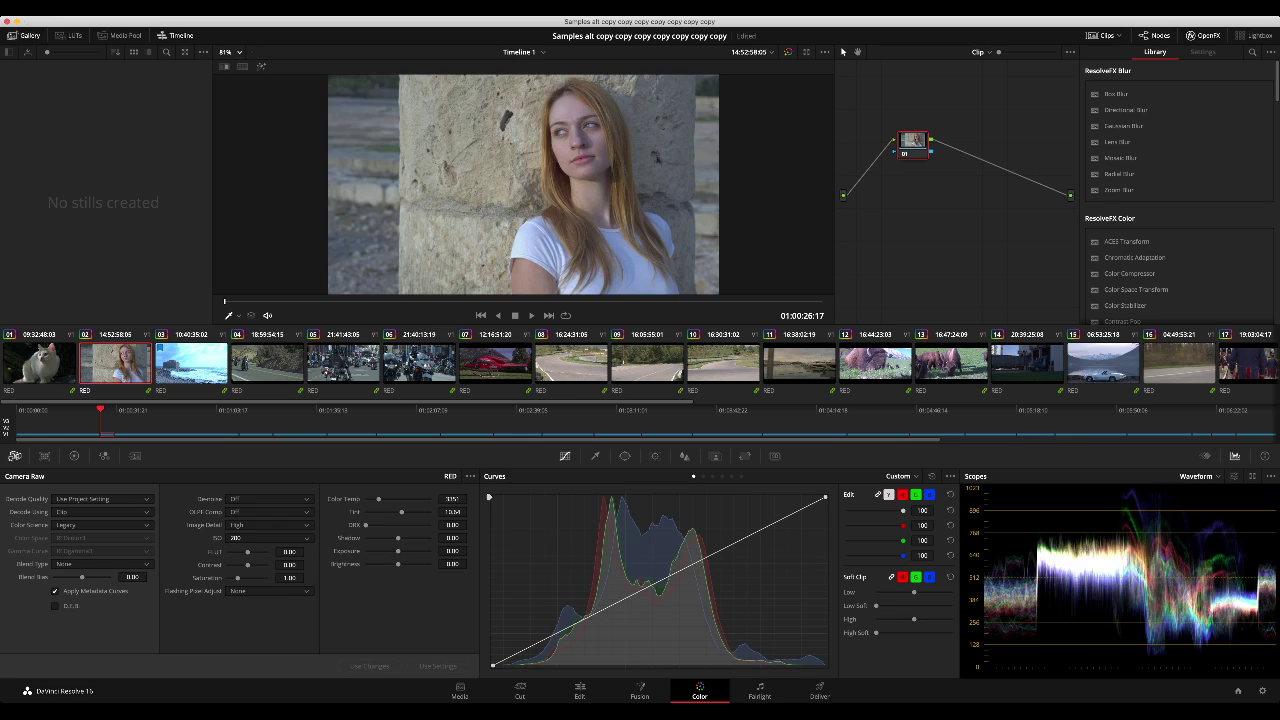
pyautogui.press('Down')
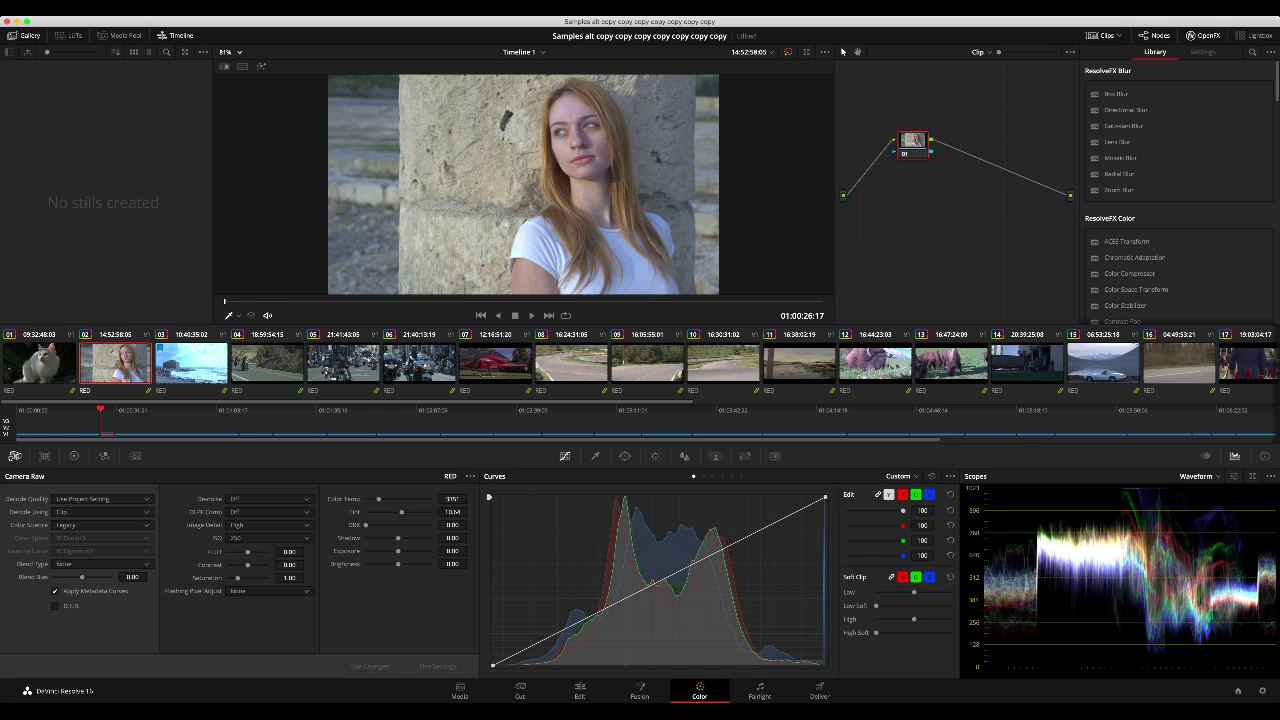
# Step: Try grading the raw-adjusted clip with lift -0.05, gamma 0.04 with red at 0.06, and gain 0.91
pyautogui.click(74, 456)
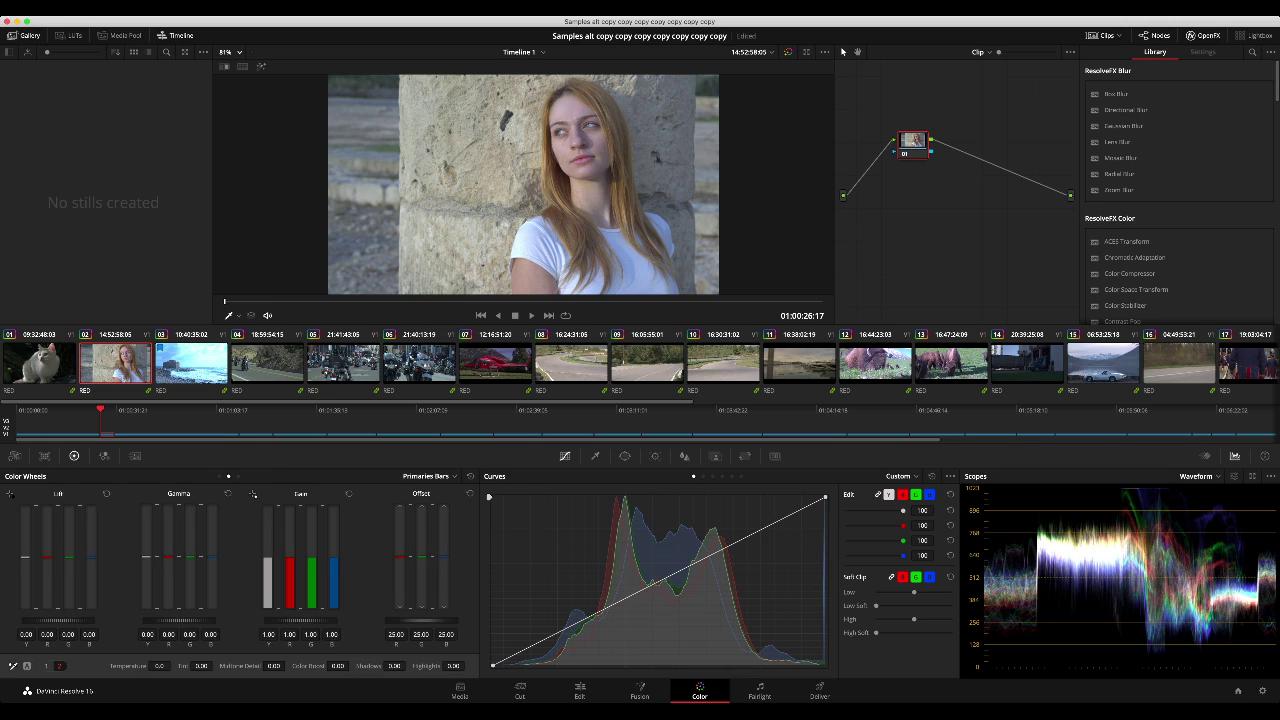
pyautogui.moveTo(301, 621); pyautogui.dragTo(274, 621)
pyautogui.moveTo(58, 621); pyautogui.dragTo(45, 621)
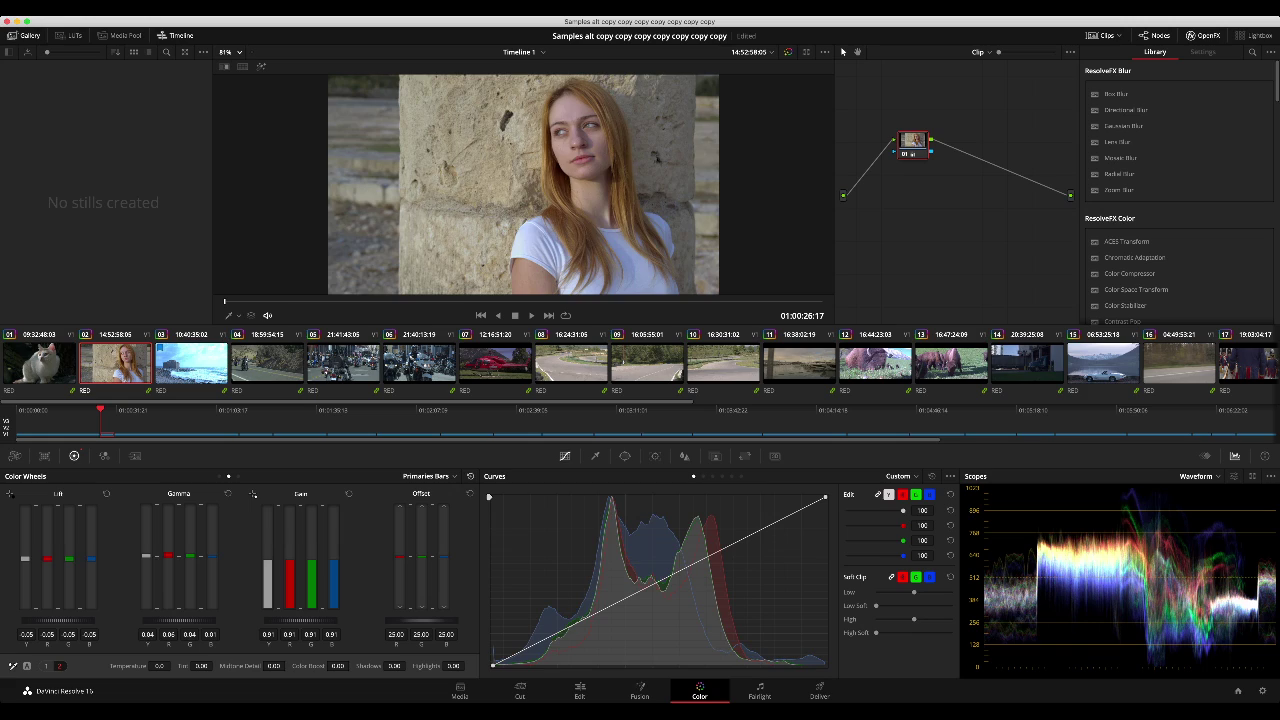
# Step: Return Camera Raw decoding to Project, try darkening the clip with offset -44.20, and reset the primaries
pyautogui.click(15, 455)
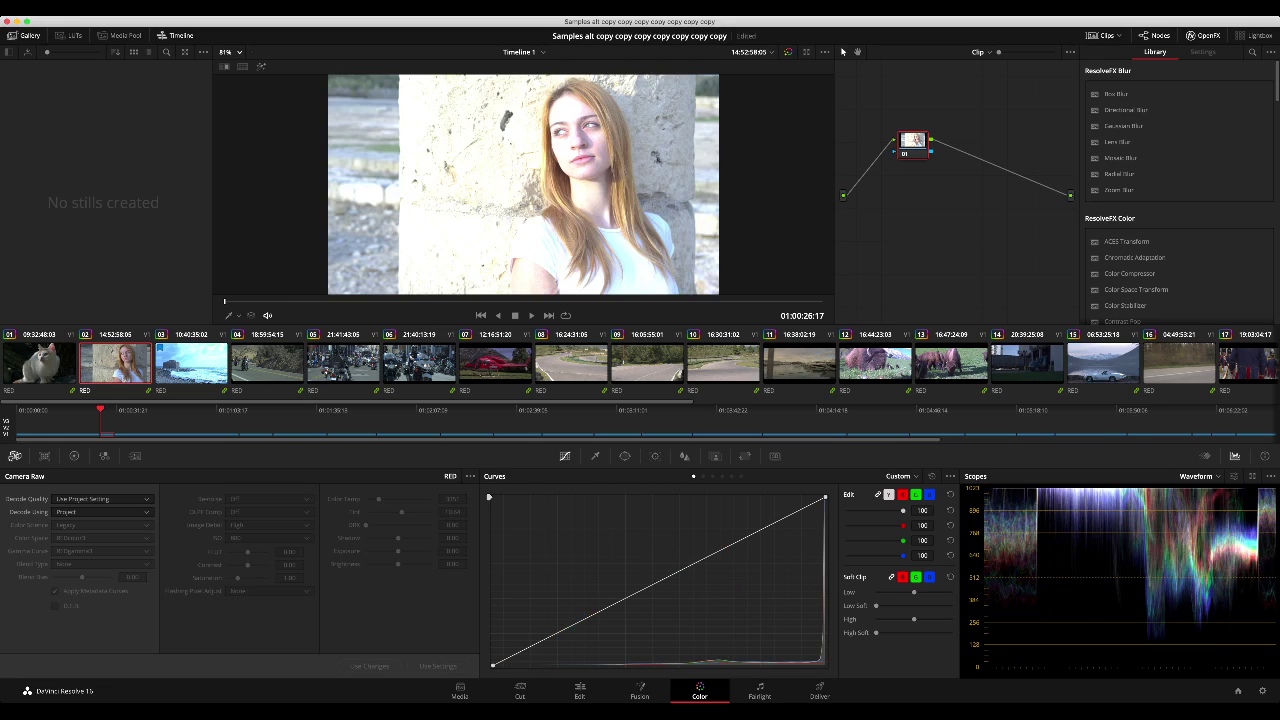
pyautogui.click(74, 455)
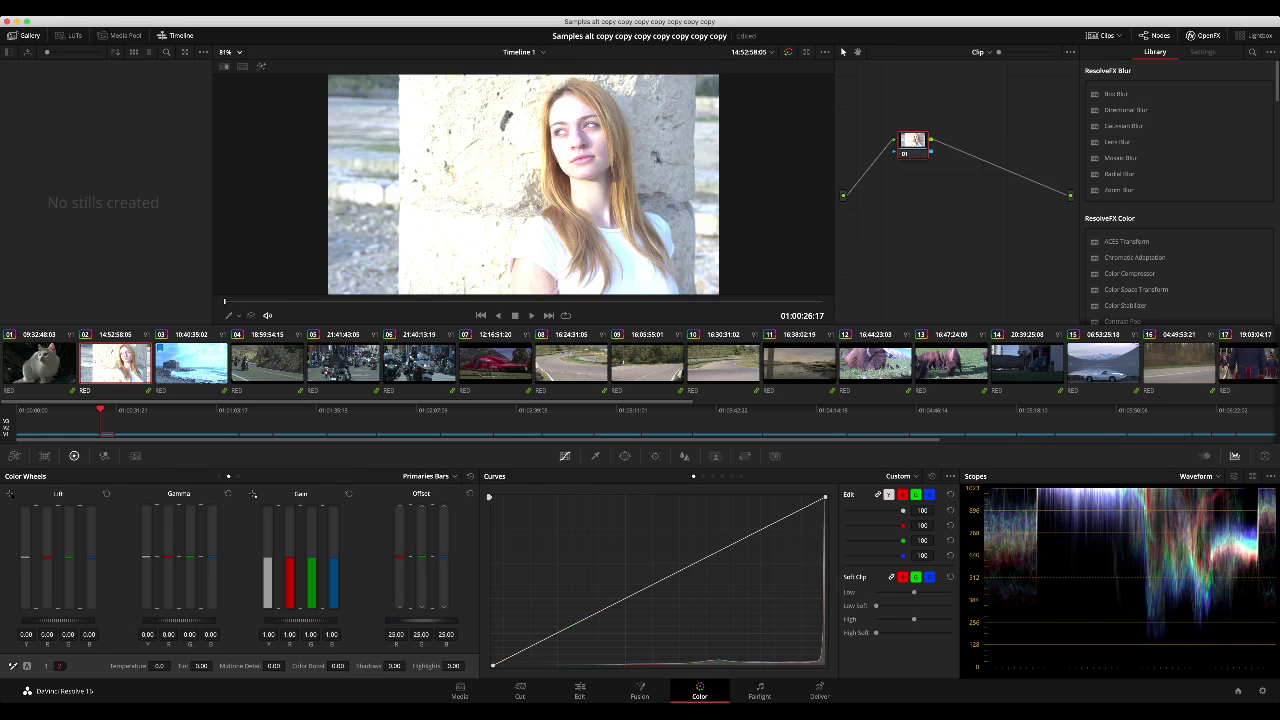
pyautogui.moveTo(421, 620); pyautogui.dragTo(352, 620)
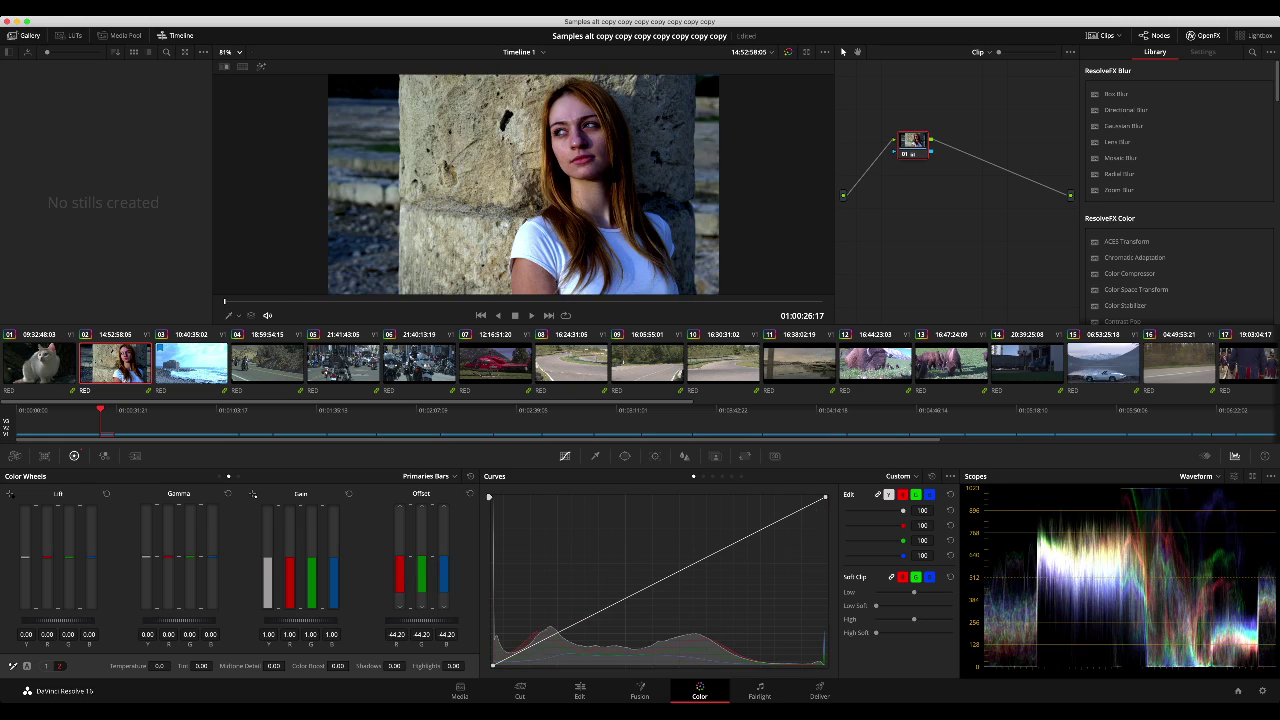
pyautogui.click(470, 476)
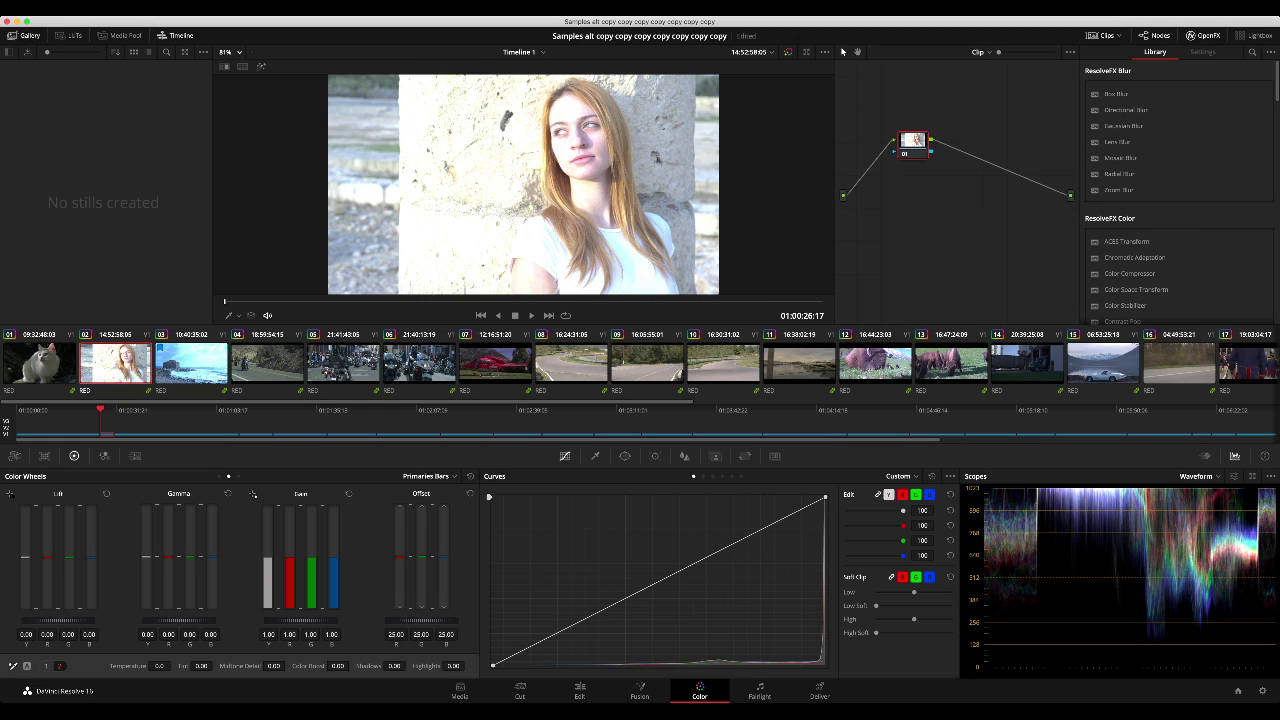
# Step: Save the project and recover the overexposed clip on the first node with gain 0.60, offset 13.00, gamma 0.04 and lift -0.02
pyautogui.press('super+s')
pyautogui.moveTo(301, 620); pyautogui.dragTo(256, 620)
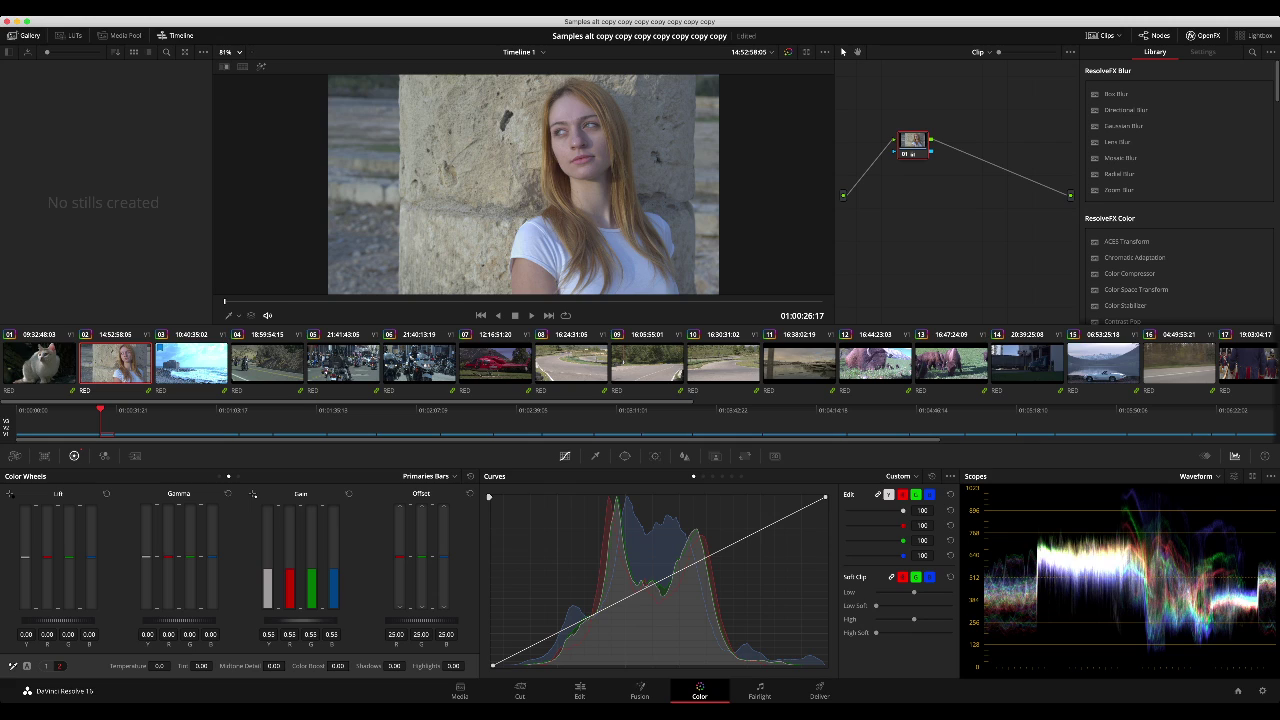
pyautogui.moveTo(421, 620); pyautogui.dragTo(380, 620)
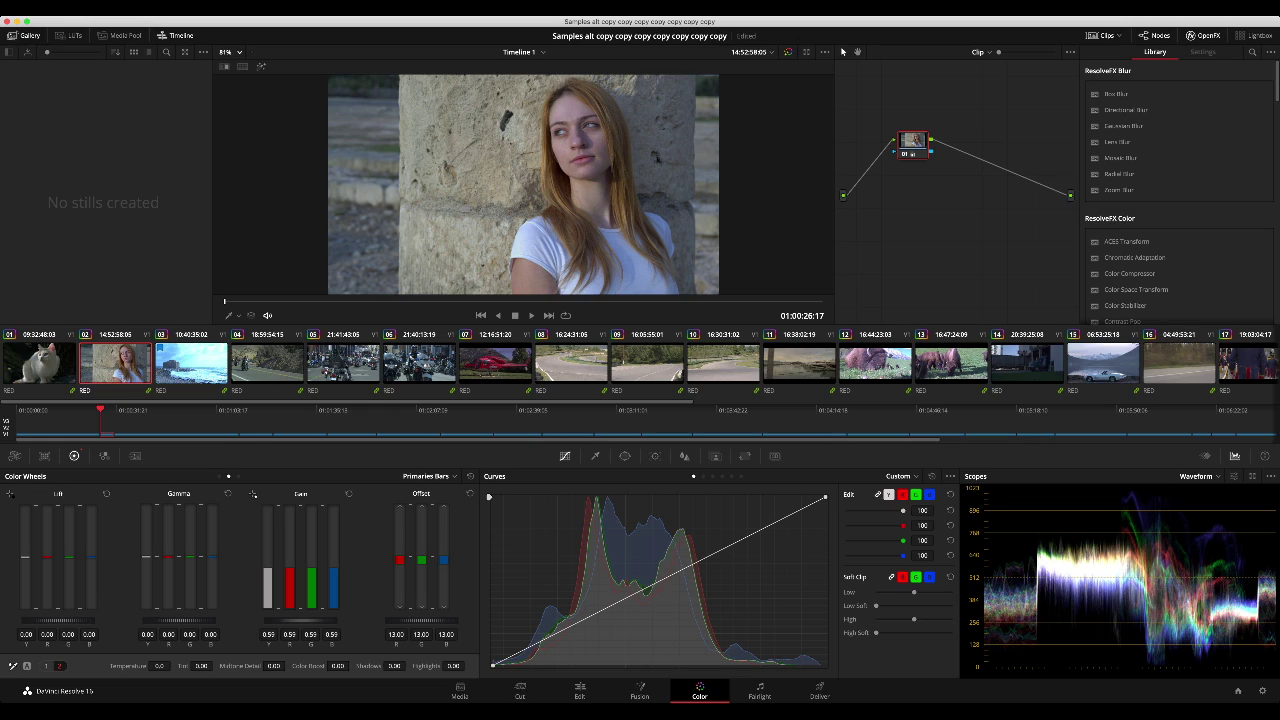
pyautogui.moveTo(179, 621); pyautogui.dragTo(194, 621)
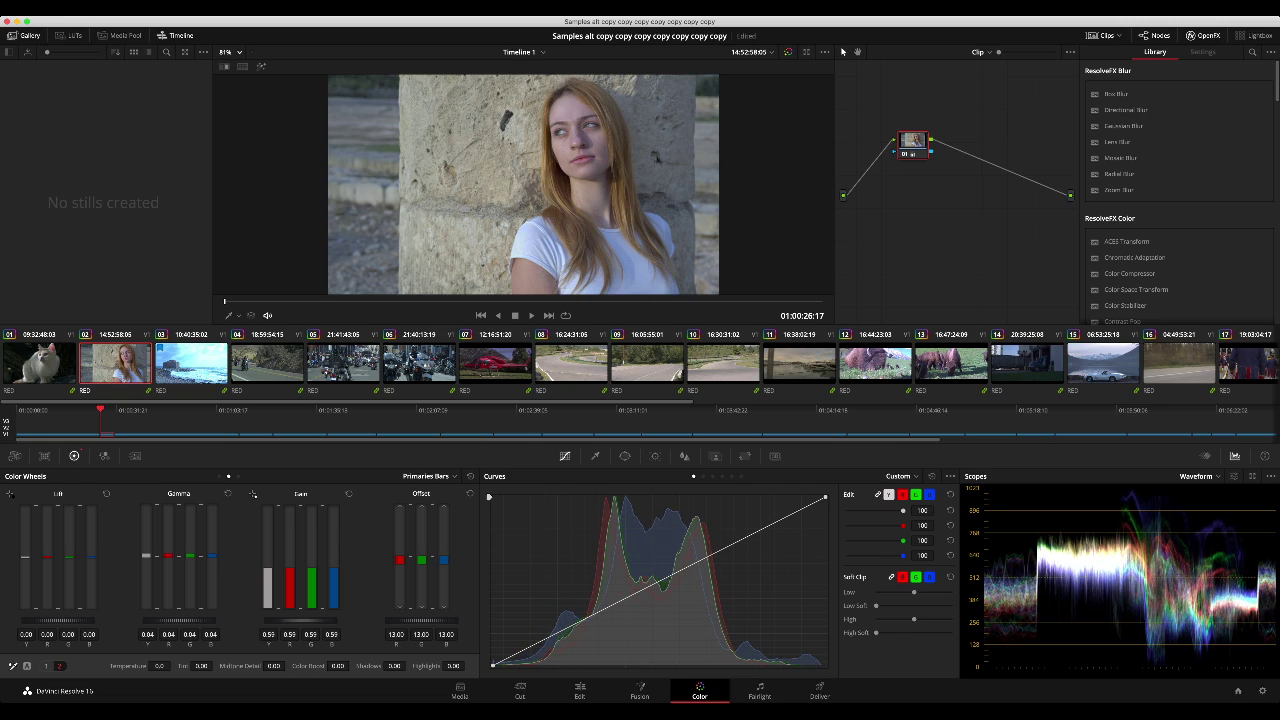
pyautogui.moveTo(58, 621); pyautogui.dragTo(47, 621)
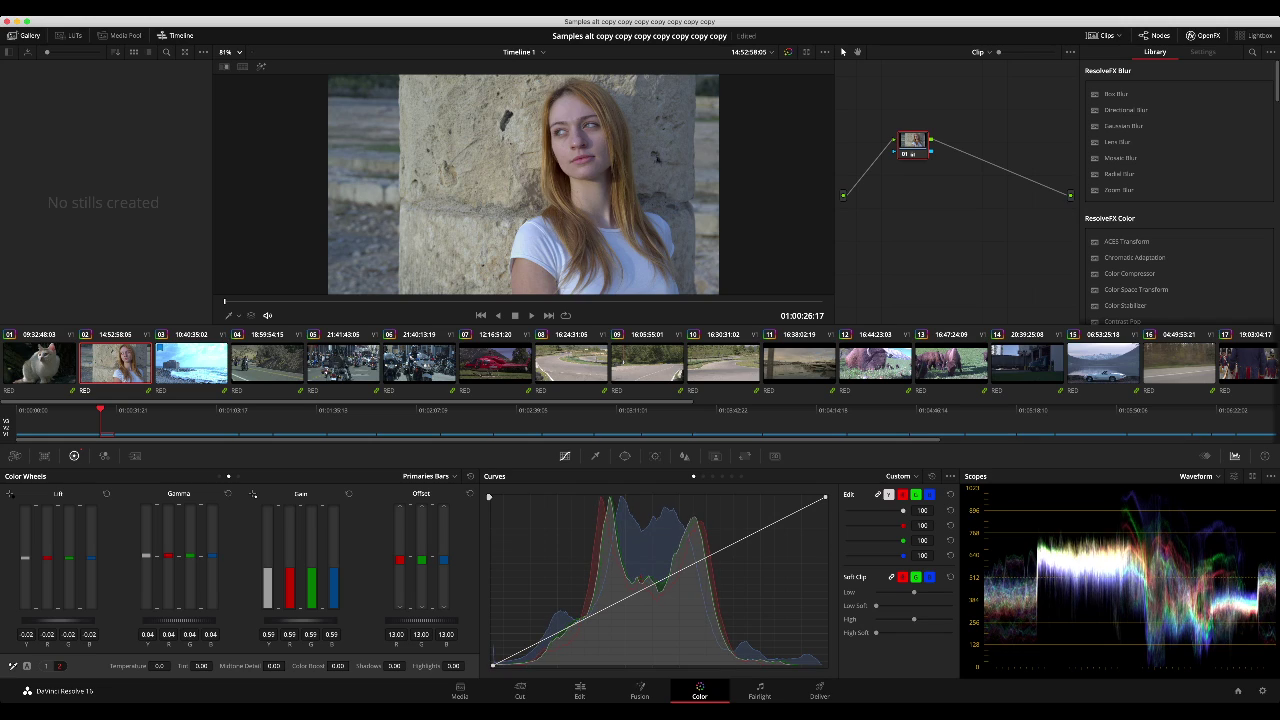
pyautogui.moveTo(301, 621); pyautogui.dragTo(304, 621)
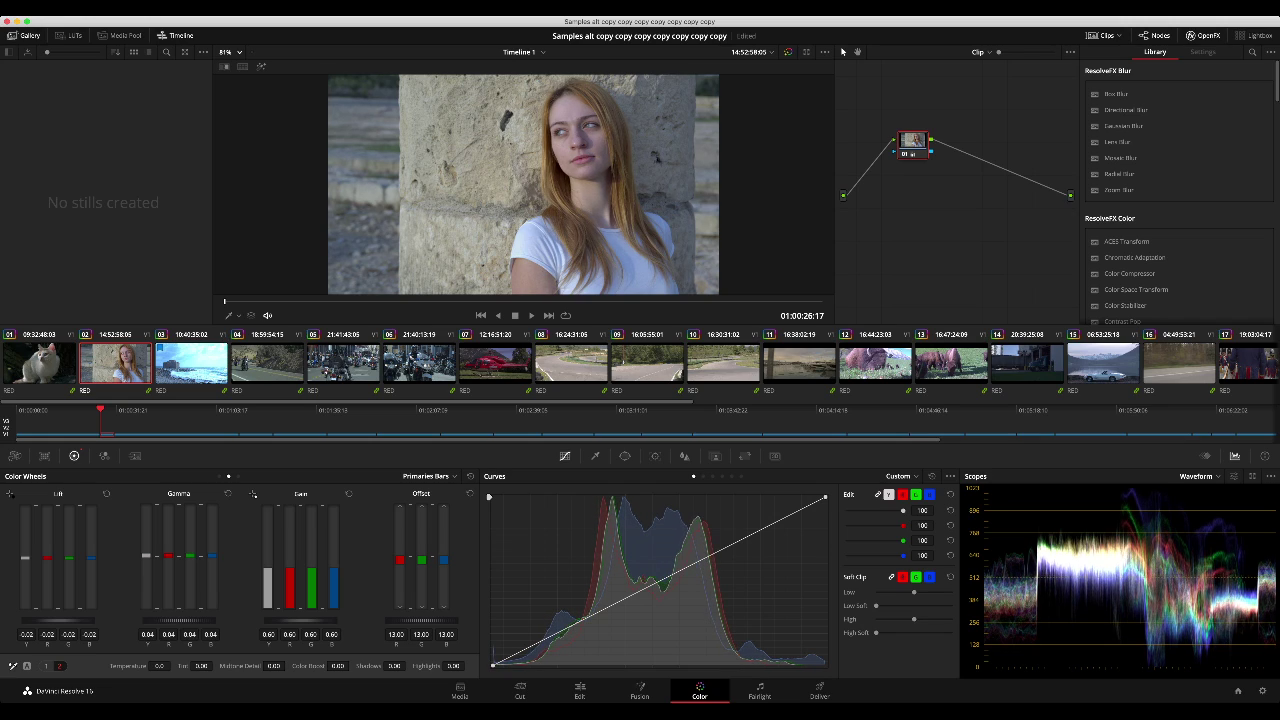
# Step: Warm and brighten the first node with gamma 0.01, gamma red 0.04 and gain 0.66, saving the project along the way
pyautogui.moveTo(212, 555); pyautogui.dragTo(168, 553)
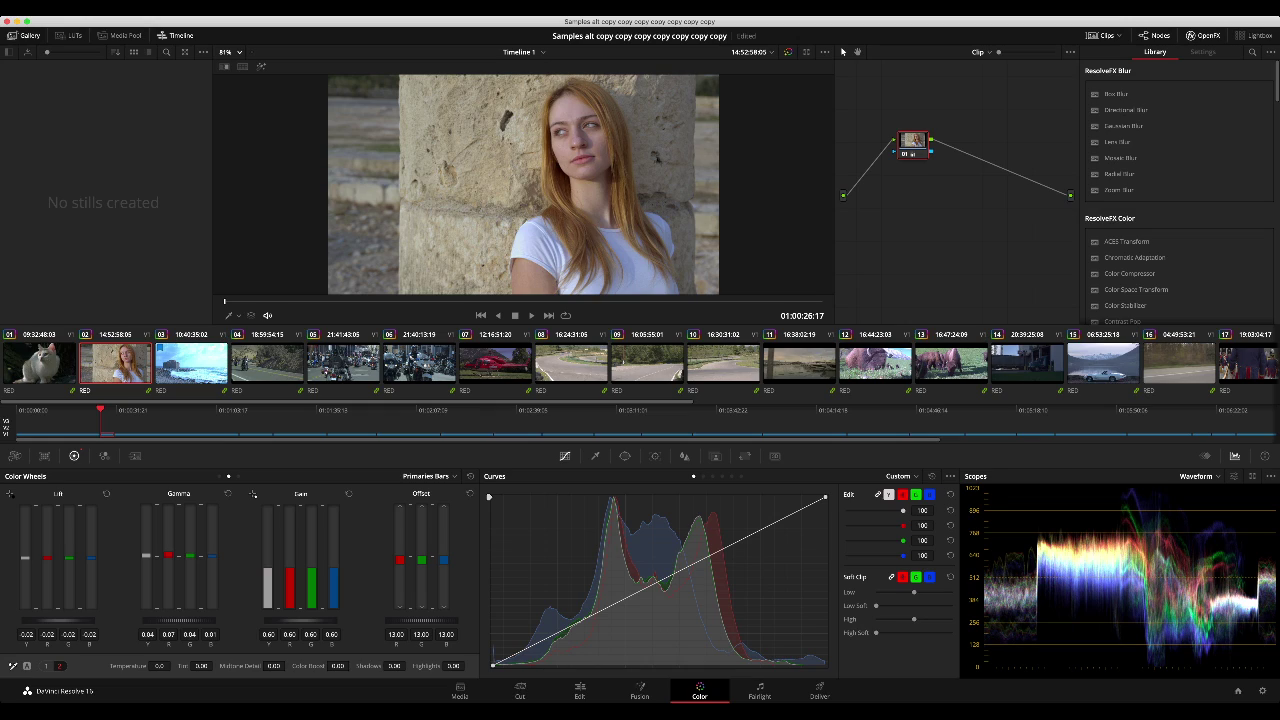
pyautogui.press('super+s')
pyautogui.moveTo(301, 621); pyautogui.dragTo(297, 621)
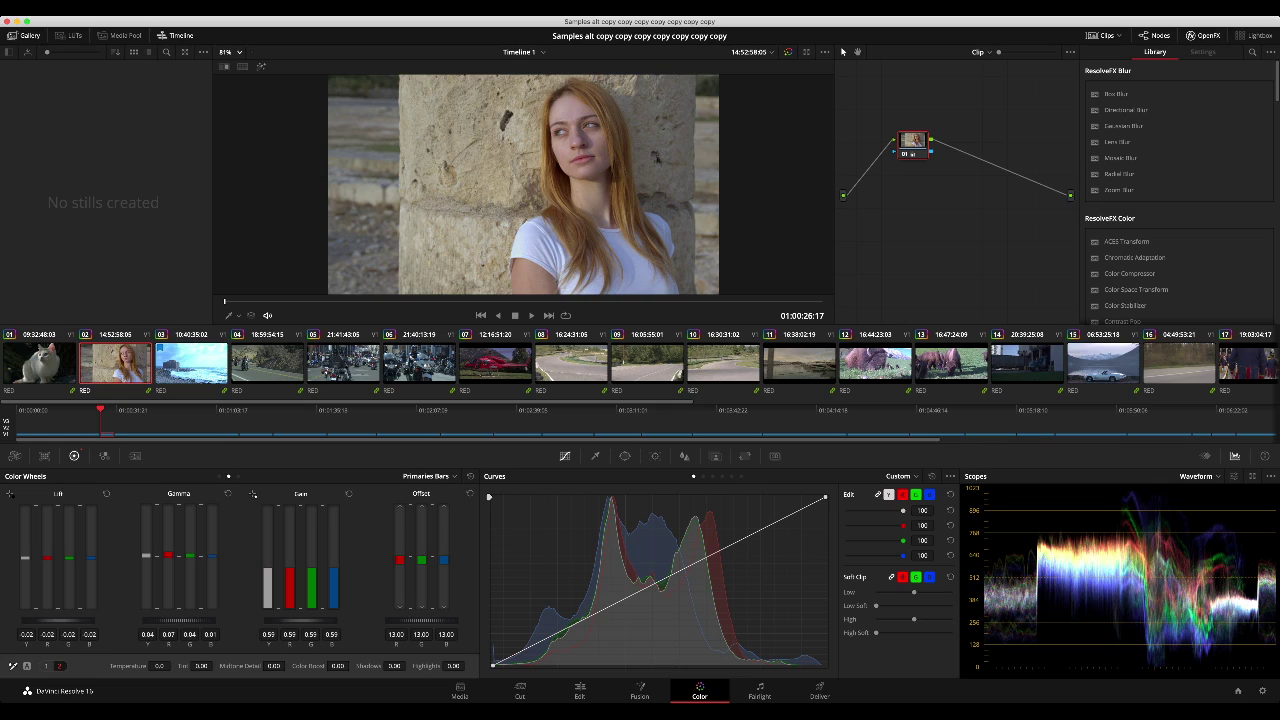
pyautogui.moveTo(301, 621); pyautogui.dragTo(305, 621)
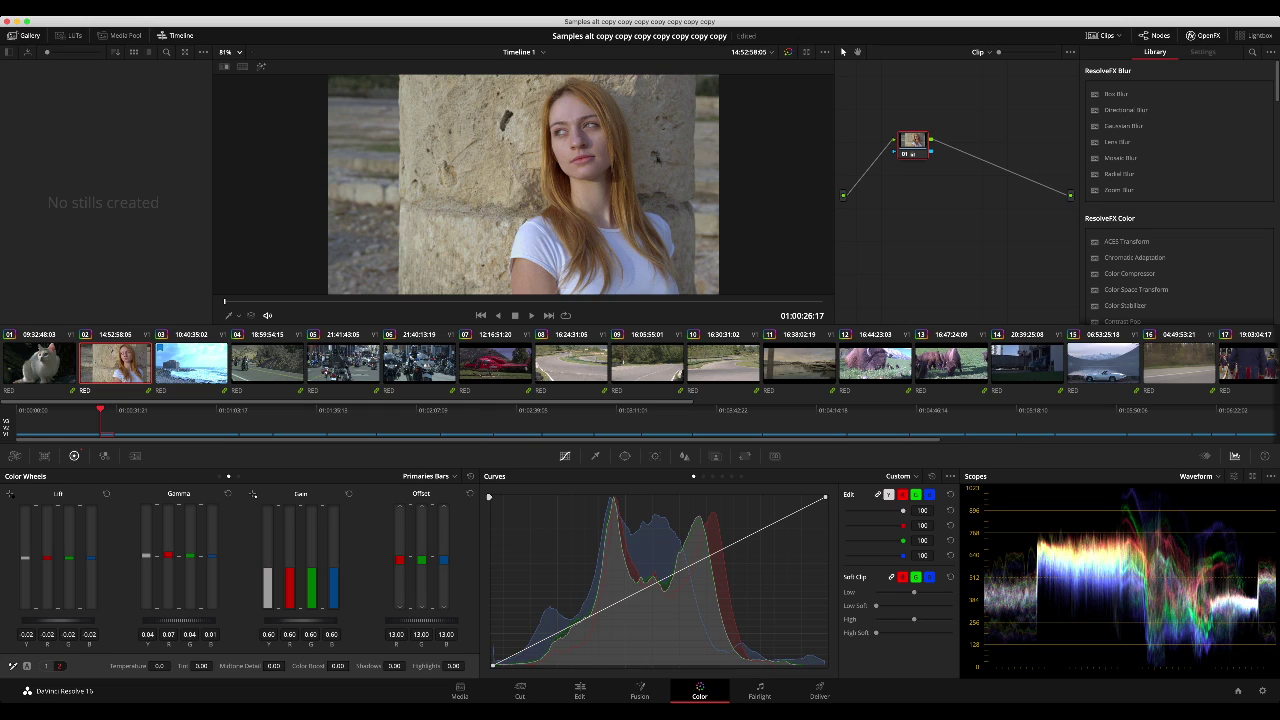
pyautogui.moveTo(300, 621); pyautogui.dragTo(316, 621)
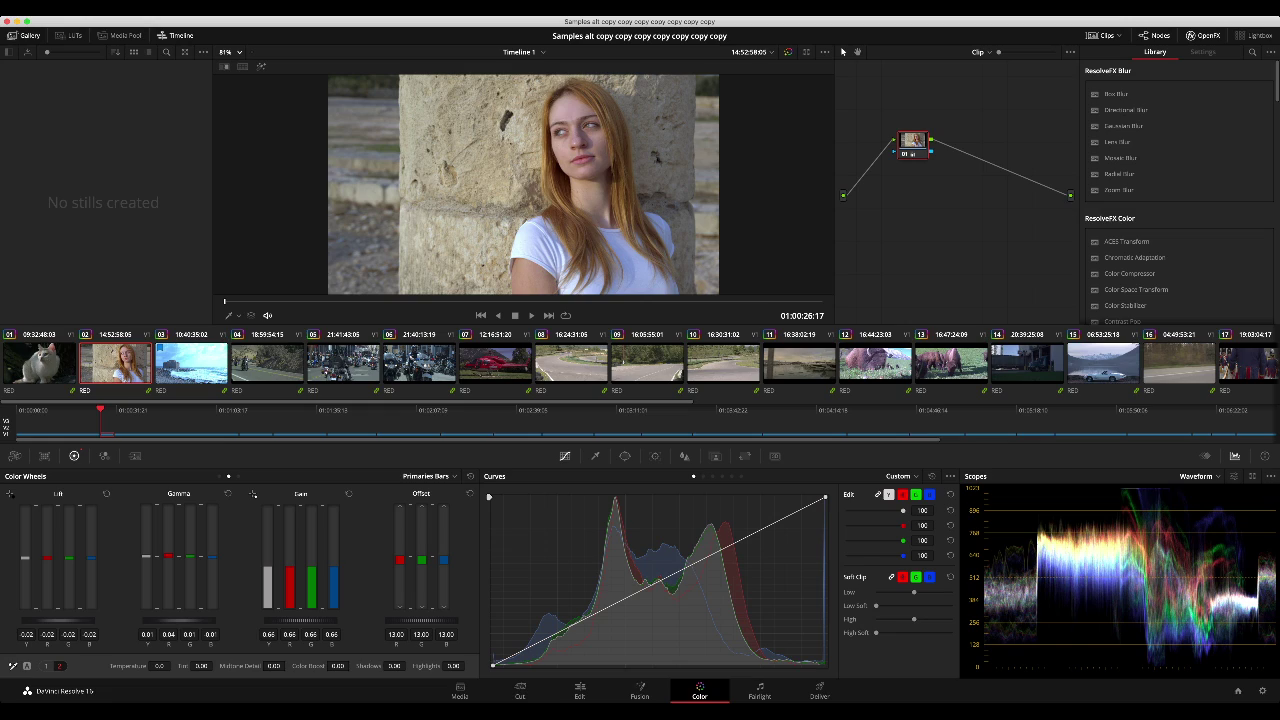
# Step: Add a second serial node with the soft clip's High Soft just below halfway, save the project and briefly play the clip
pyautogui.hotkey('alt', 's')
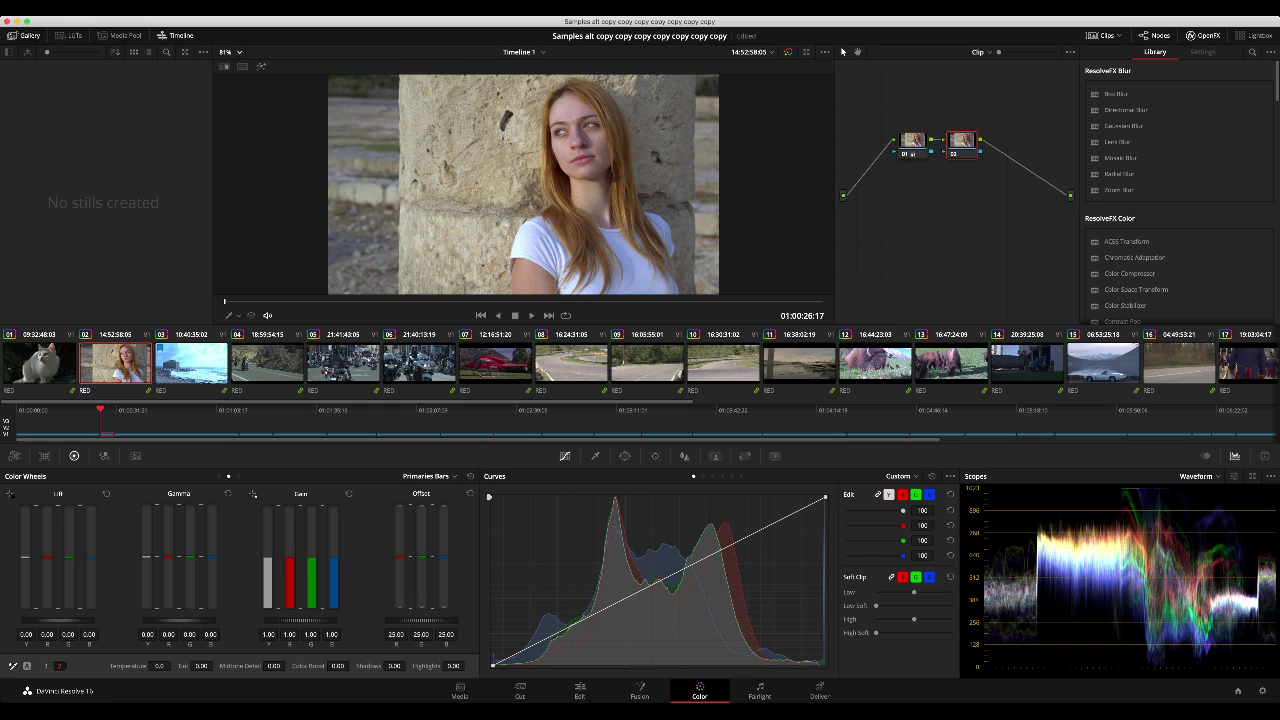
pyautogui.moveTo(914, 619); pyautogui.dragTo(910, 619)
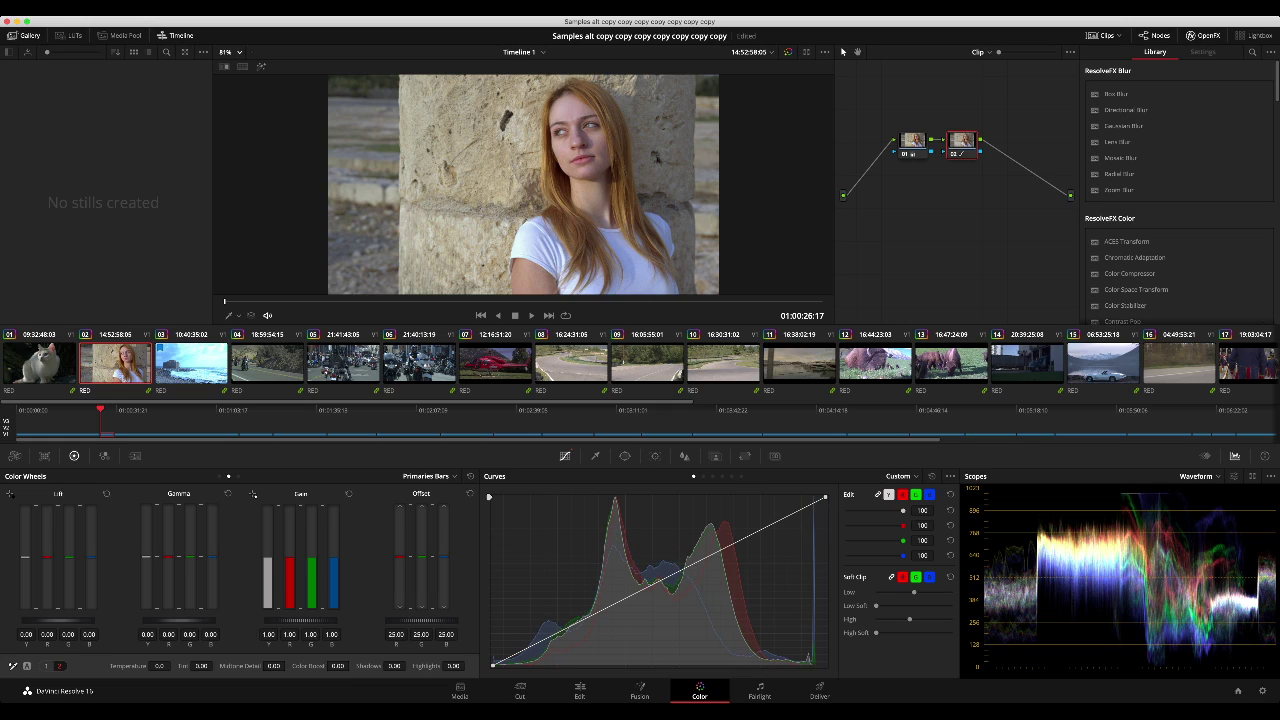
pyautogui.click(950, 577)
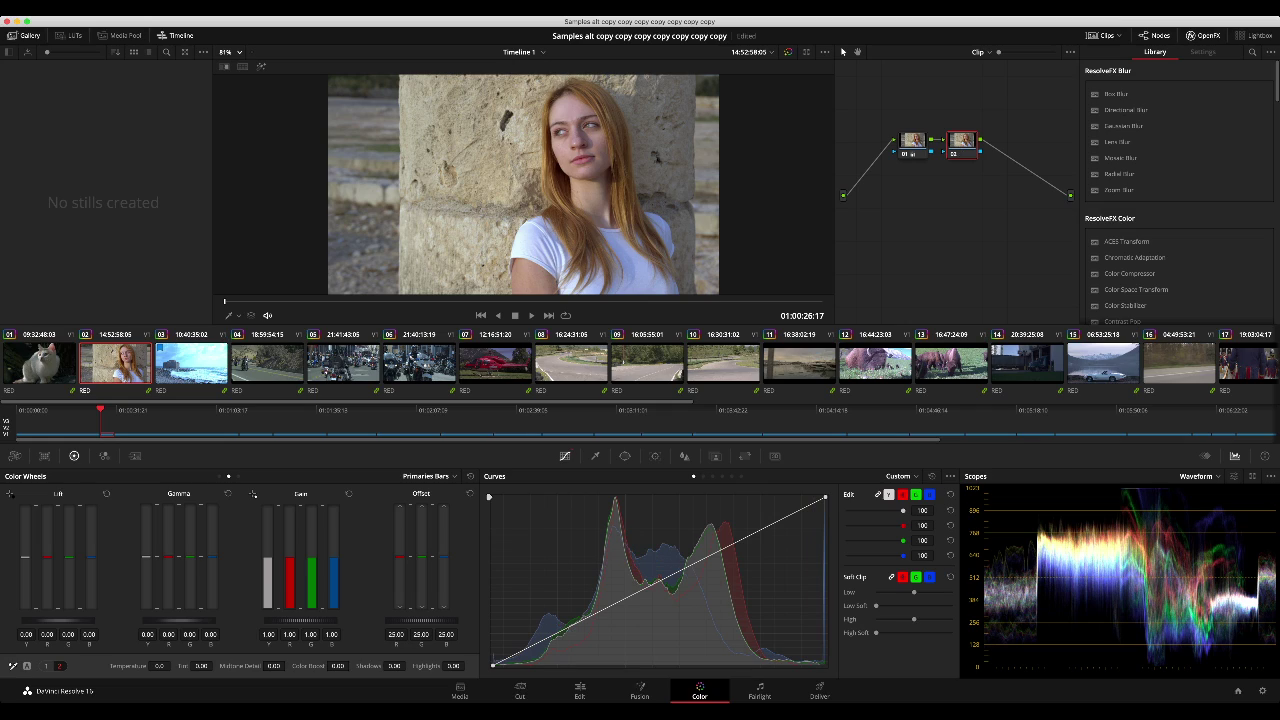
pyautogui.moveTo(876, 633); pyautogui.dragTo(908, 633)
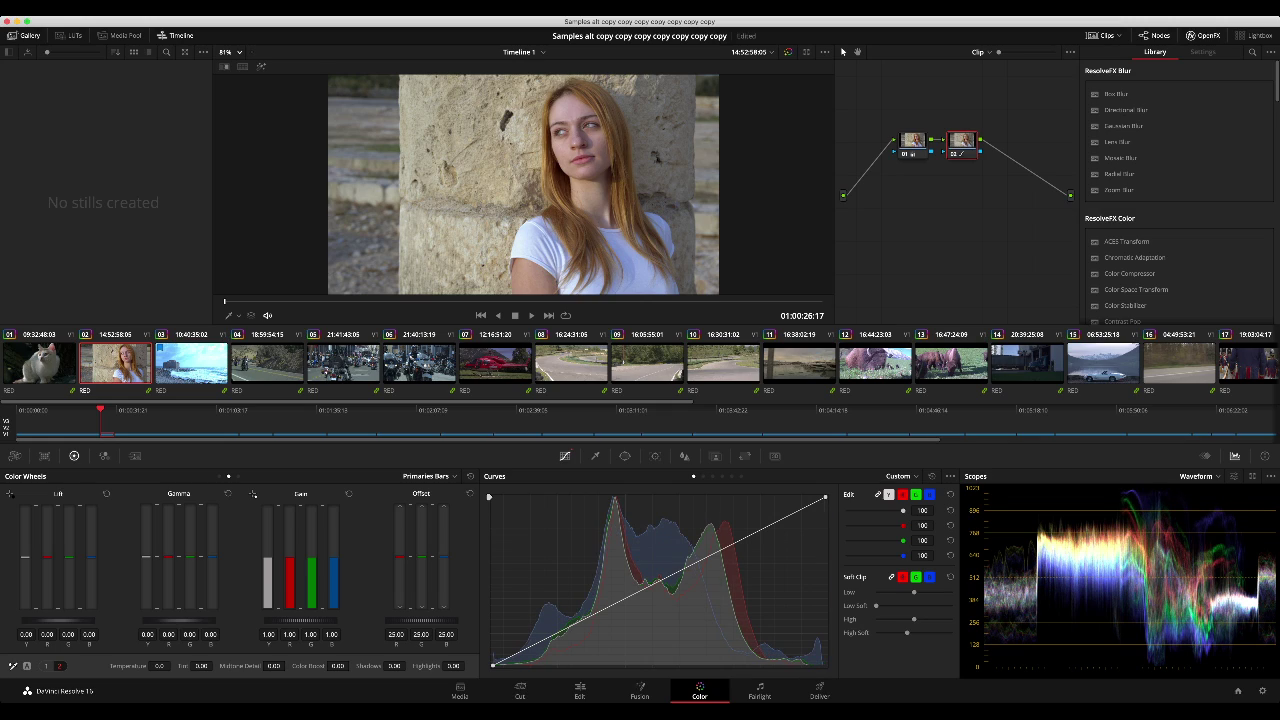
pyautogui.hotkey('ctrl', 's')
pyautogui.press('space')
pyautogui.press('space')
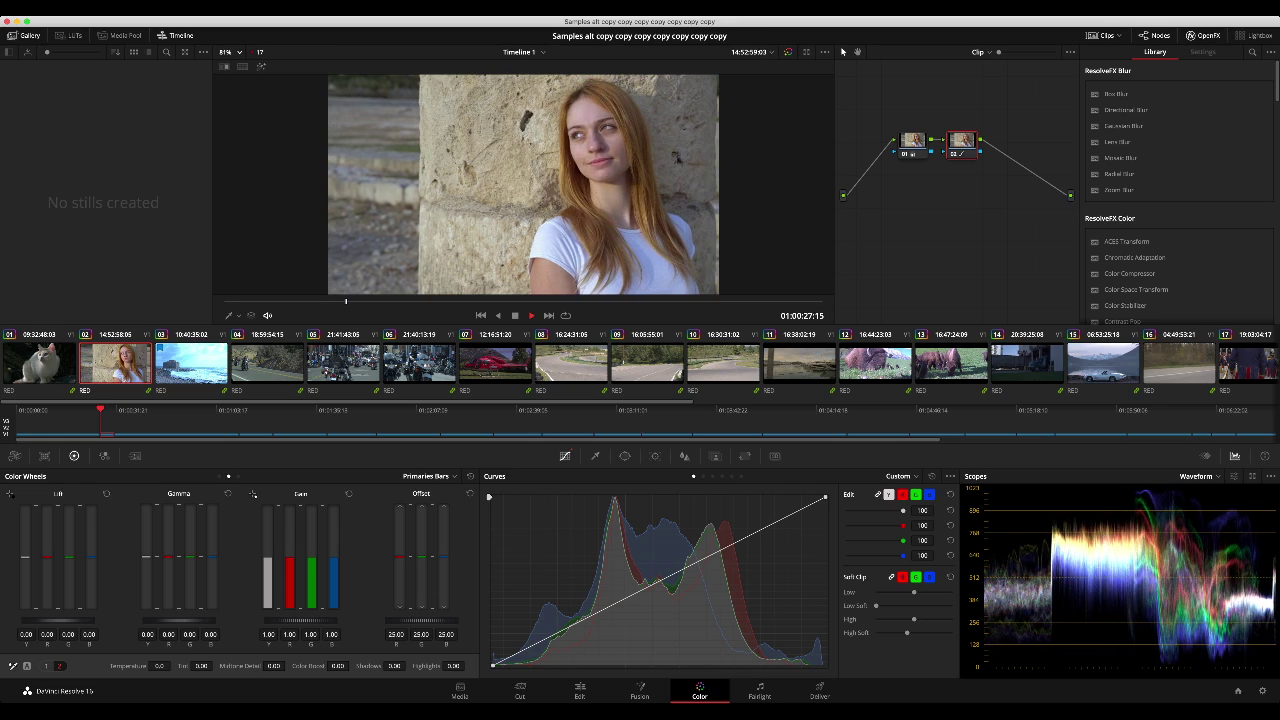
# Step: Add a third serial node with red gain 1.04, reduced blue gain, and lift green 0.01 and blue 0.06
pyautogui.hotkey('alt', 's')
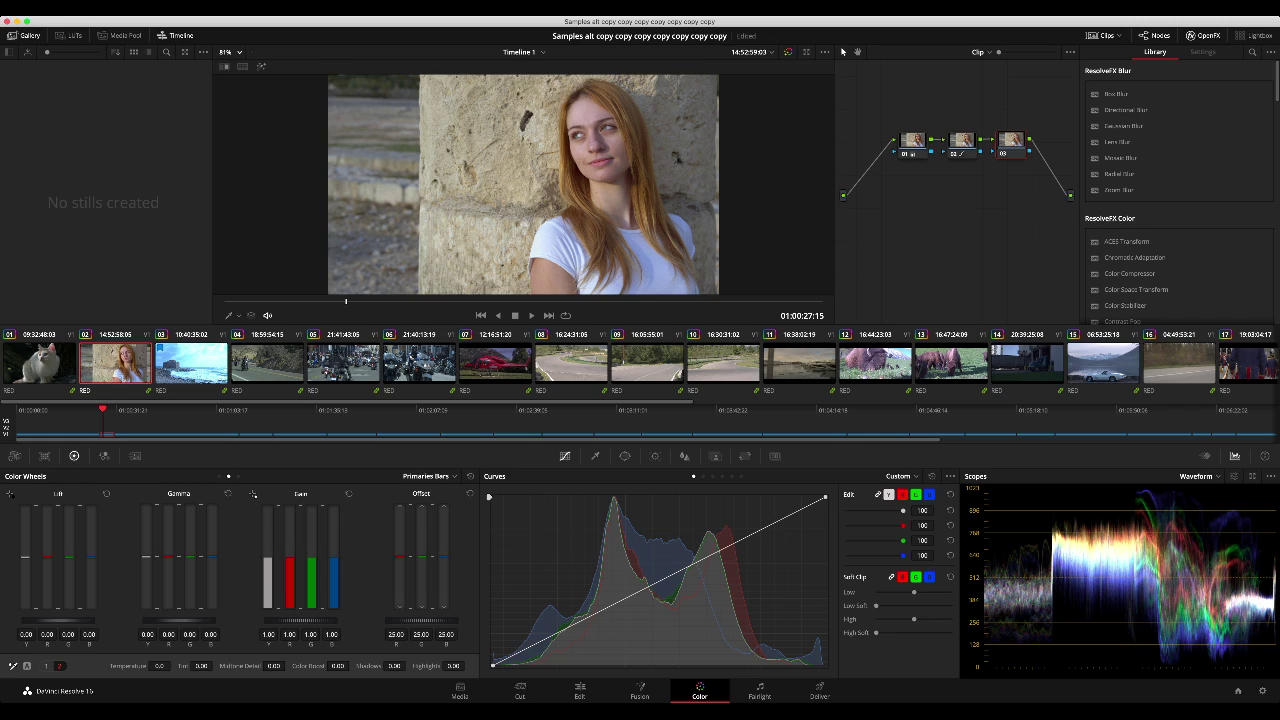
pyautogui.moveTo(333, 557); pyautogui.dragTo(290, 554)
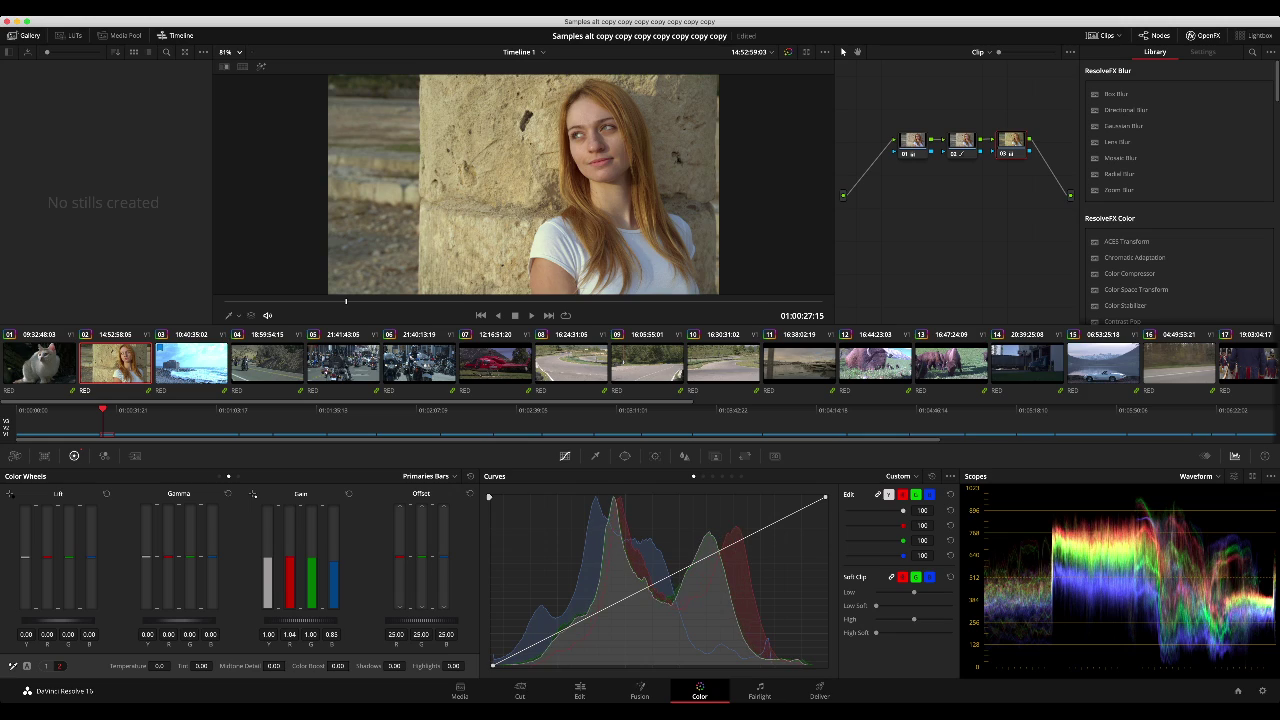
pyautogui.moveTo(91, 557); pyautogui.dragTo(69, 556)
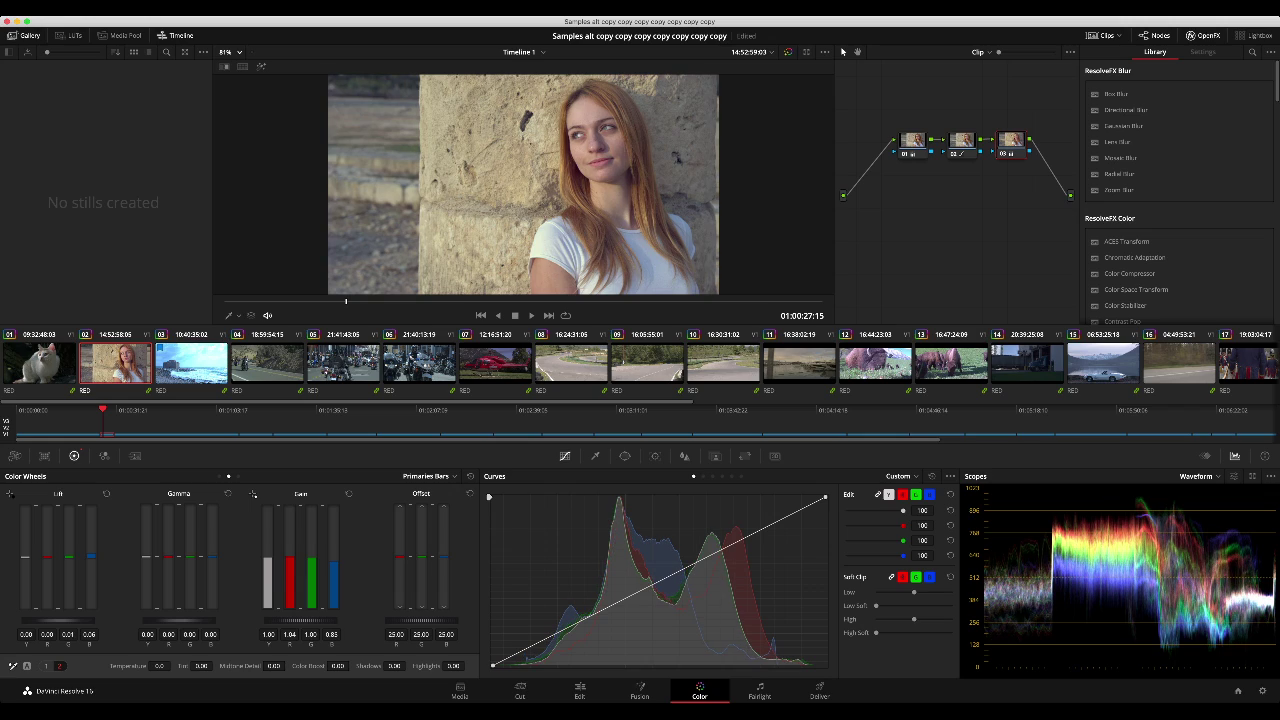
# Step: Reset the third node's lift and rework its colour: lift red -0.11, blue 0.03; gain red 1.13, blue 0.76
pyautogui.moveTo(334, 561); pyautogui.dragTo(334, 564)
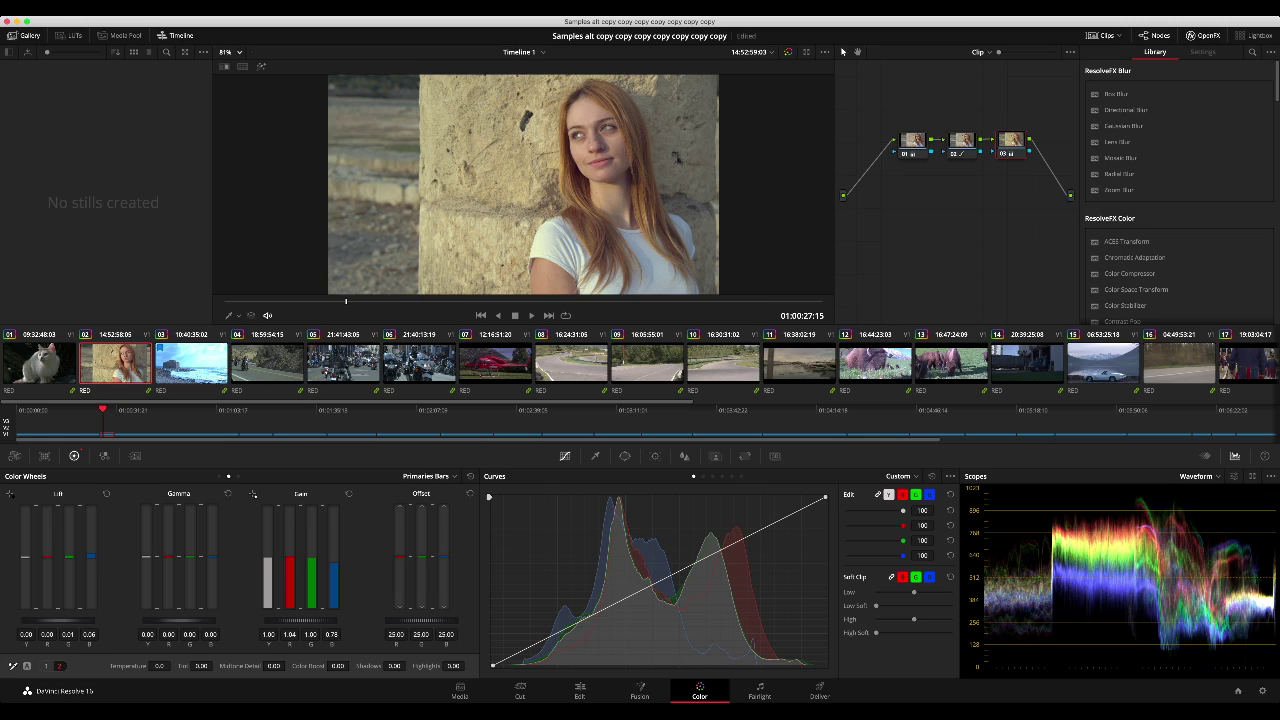
pyautogui.moveTo(91, 556); pyautogui.dragTo(91, 554)
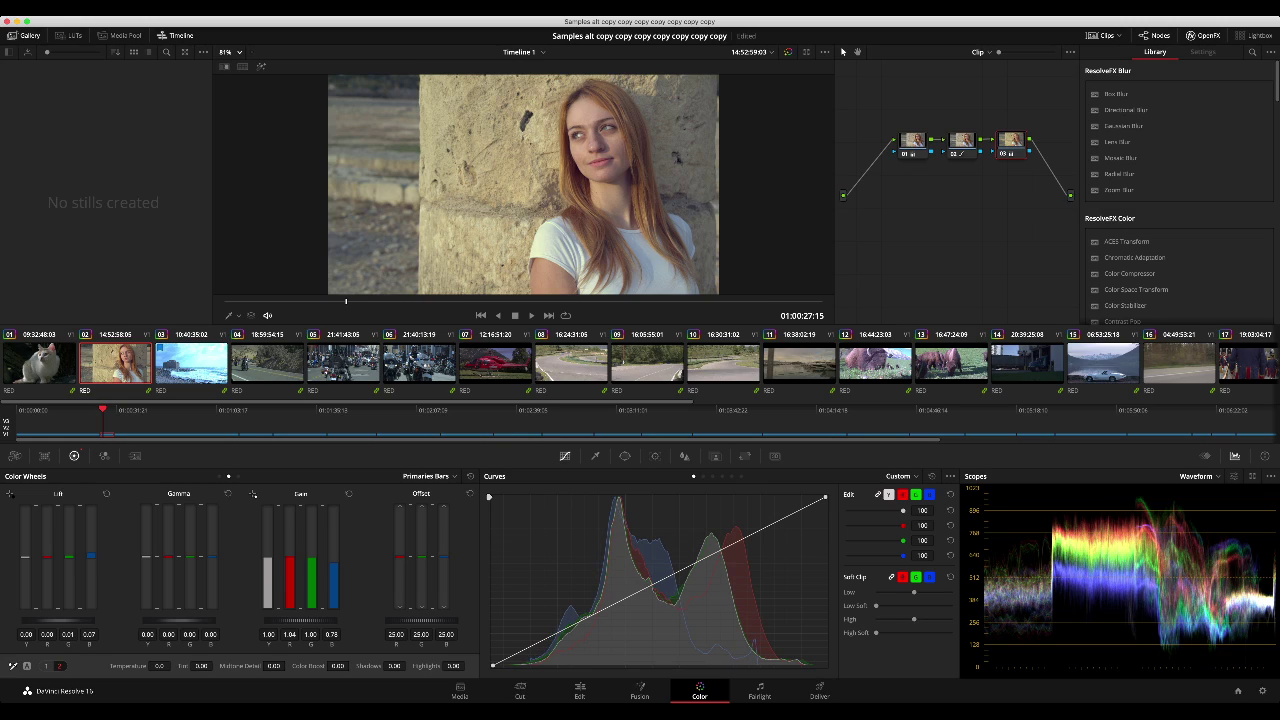
pyautogui.click(107, 494)
pyautogui.moveTo(47, 557); pyautogui.dragTo(91, 555)
pyautogui.moveTo(58, 620); pyautogui.dragTo(62, 620)
pyautogui.moveTo(333, 562); pyautogui.dragTo(333, 564)
pyautogui.moveTo(301, 620); pyautogui.dragTo(297, 620)
pyautogui.moveTo(58, 620); pyautogui.dragTo(51, 620)
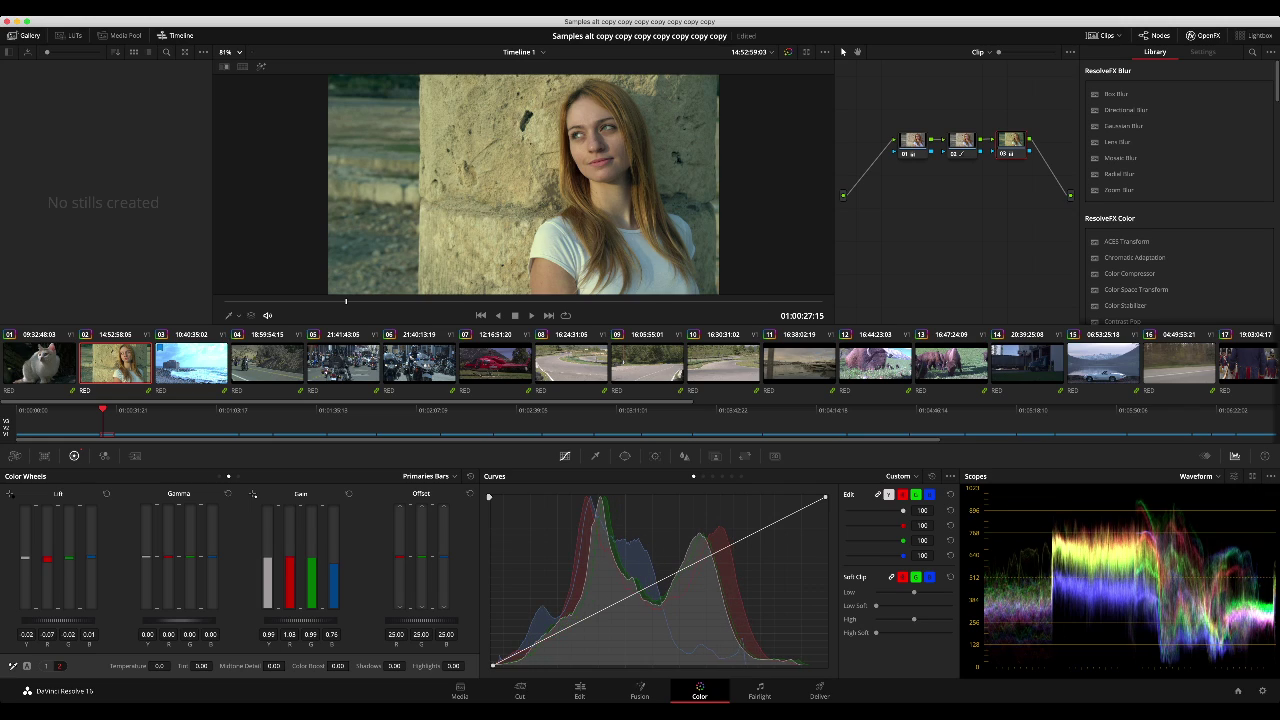
pyautogui.moveTo(301, 620); pyautogui.dragTo(308, 620)
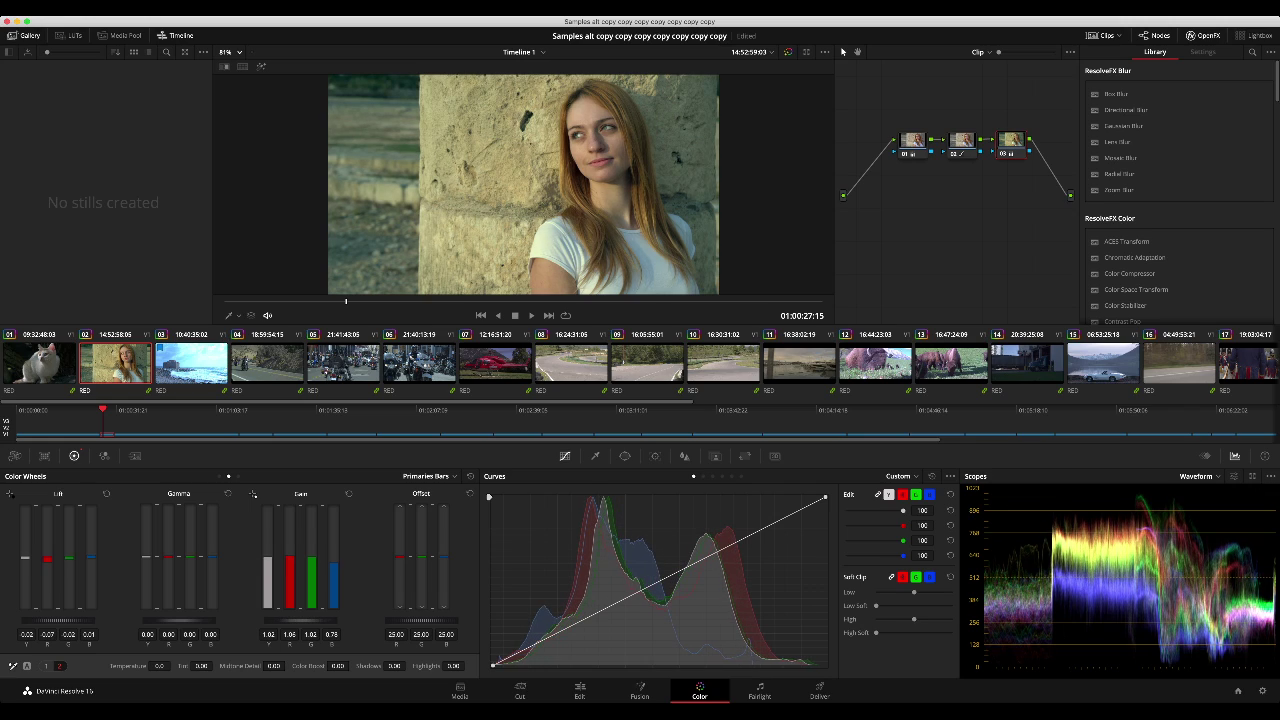
pyautogui.moveTo(91, 557); pyautogui.dragTo(47, 561)
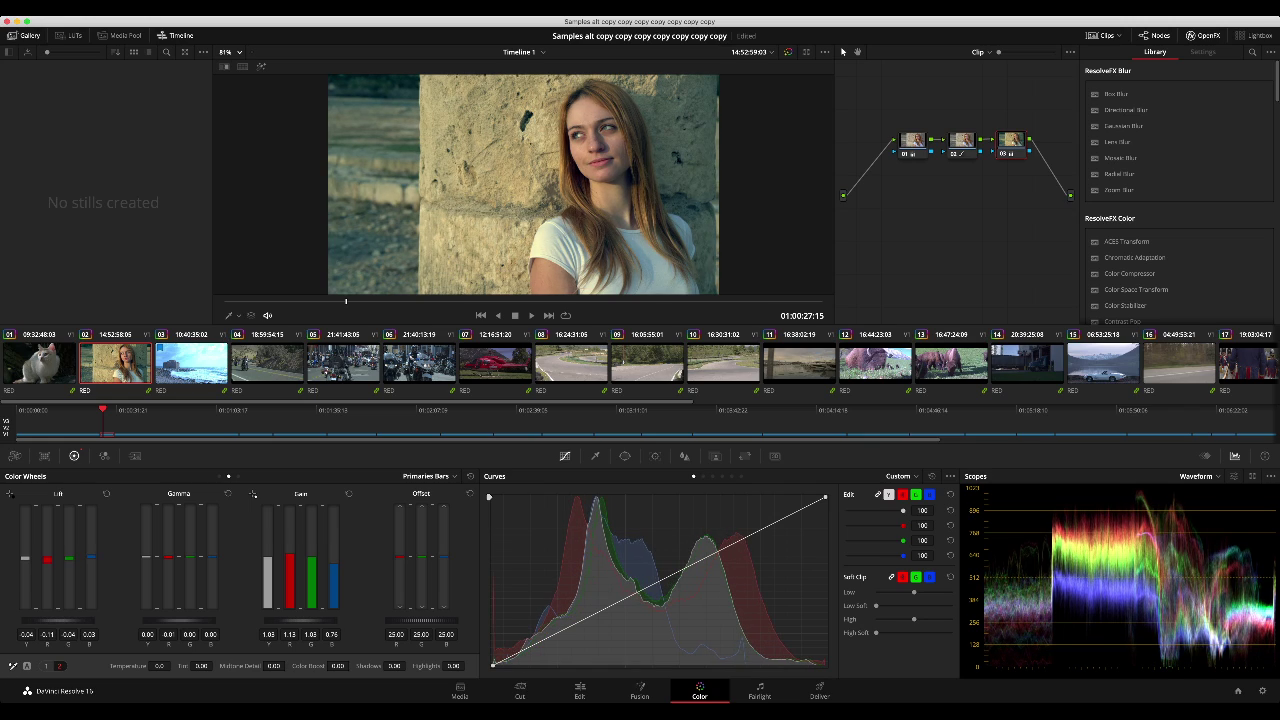
# Step: Add a fourth serial node, tint its log highlights blue (-0.07, 0.01, 0.14), compare it off and on, and warm and raise the log shadows
pyautogui.hotkey('alt', 's')
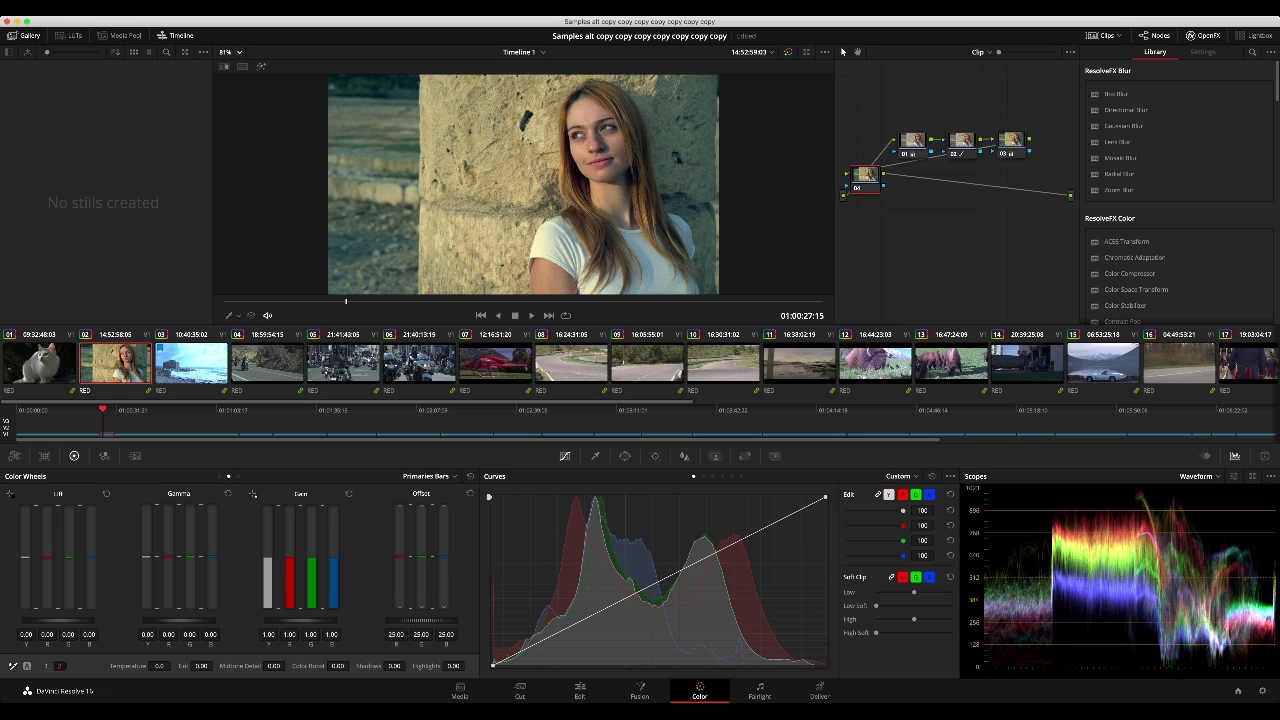
pyautogui.hotkey('alt', 'z')
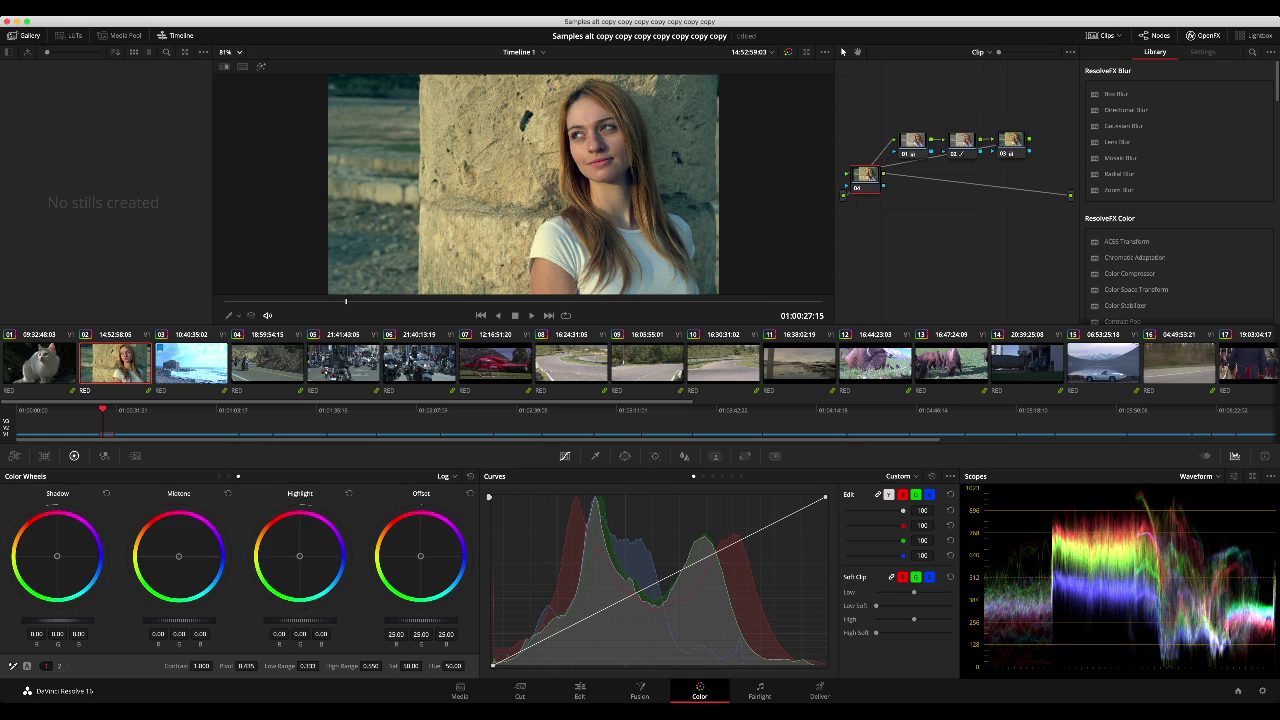
pyautogui.moveTo(299, 556); pyautogui.dragTo(303, 558)
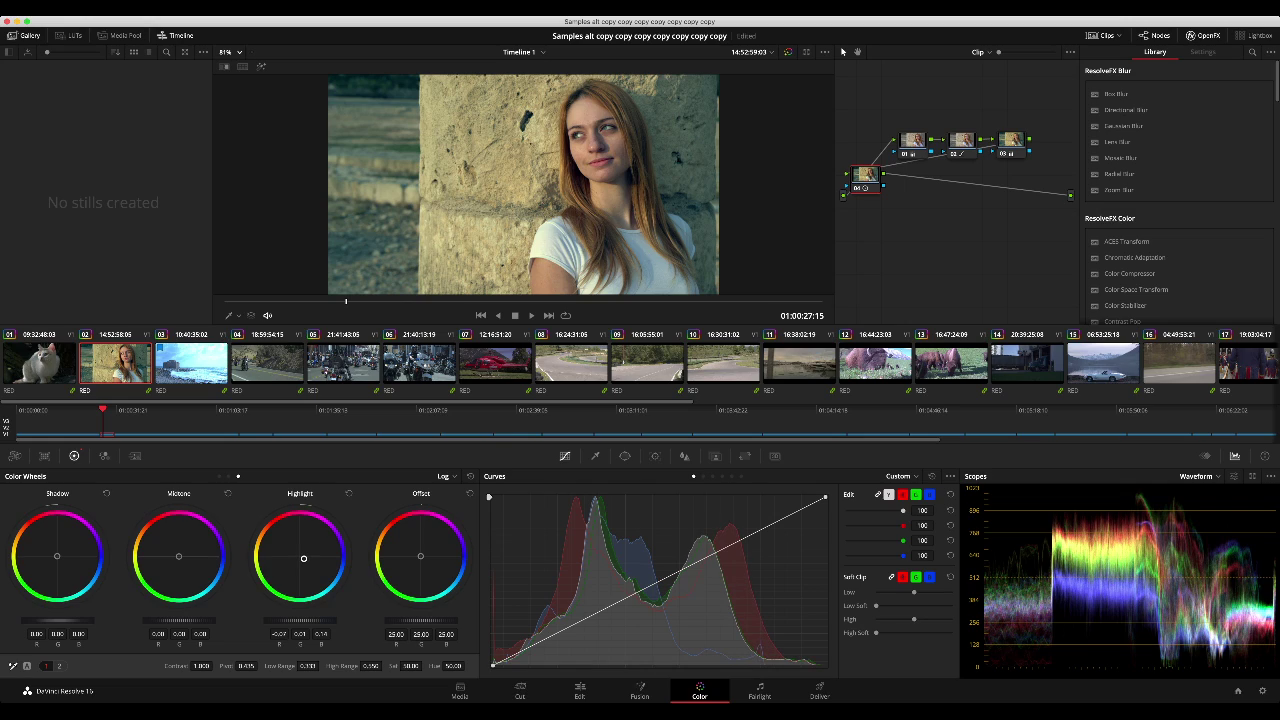
pyautogui.press('super+d')
pyautogui.press('super+d')
pyautogui.press('super+d')
pyautogui.moveTo(57, 556); pyautogui.dragTo(55, 555)
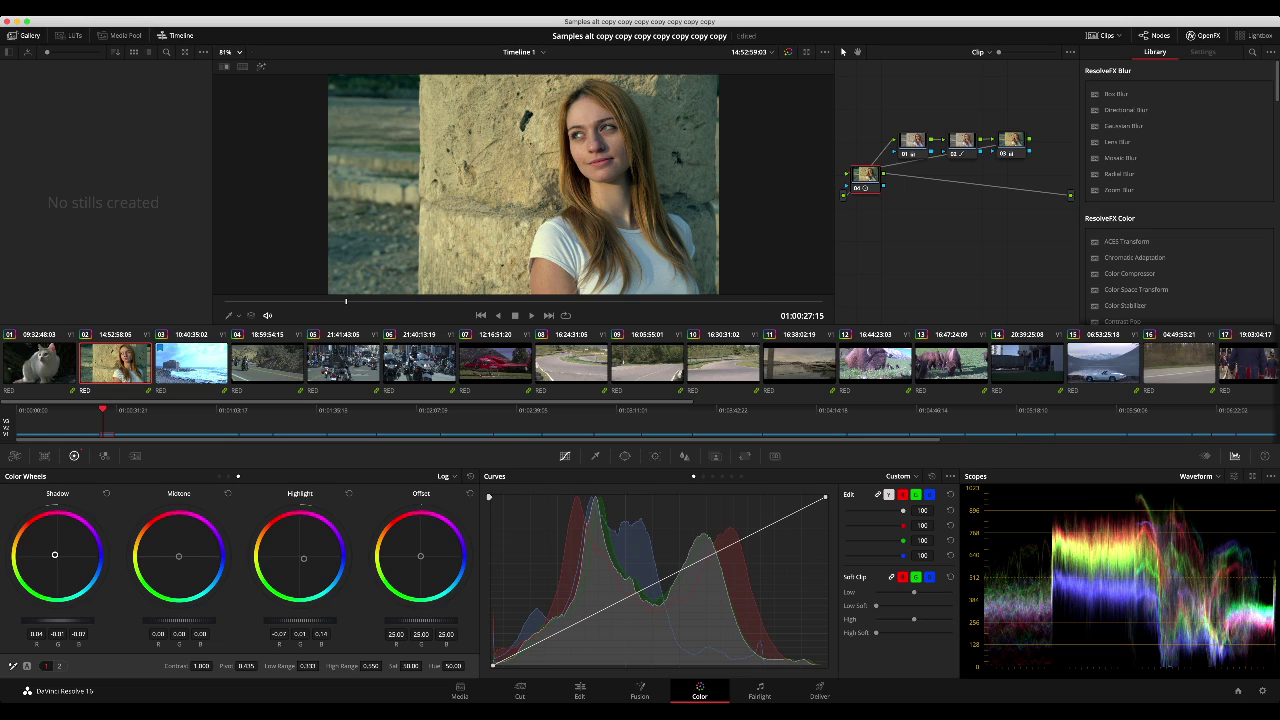
pyautogui.moveTo(58, 620); pyautogui.dragTo(72, 620)
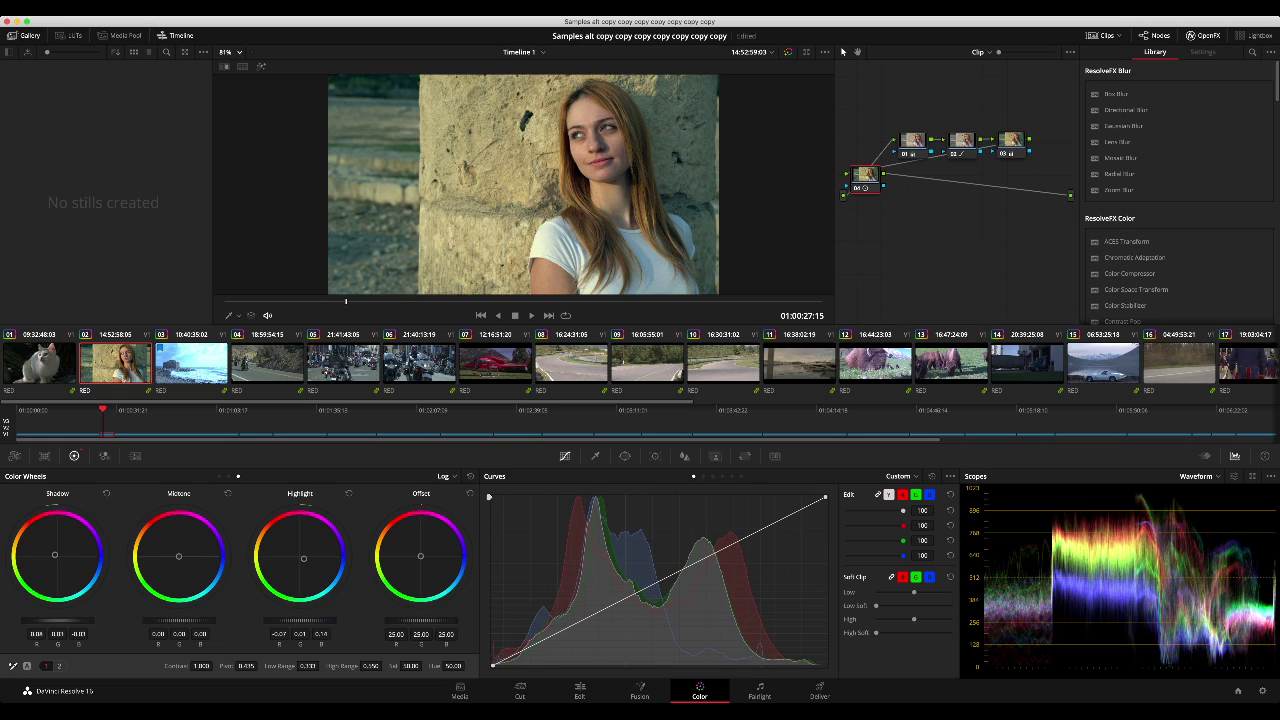
# Step: On the third node, try raising the log midtones to 0.01, reset them, and save the project with the primaries bars open
pyautogui.click(1011, 141)
pyautogui.moveTo(179, 620); pyautogui.dragTo(183, 620)
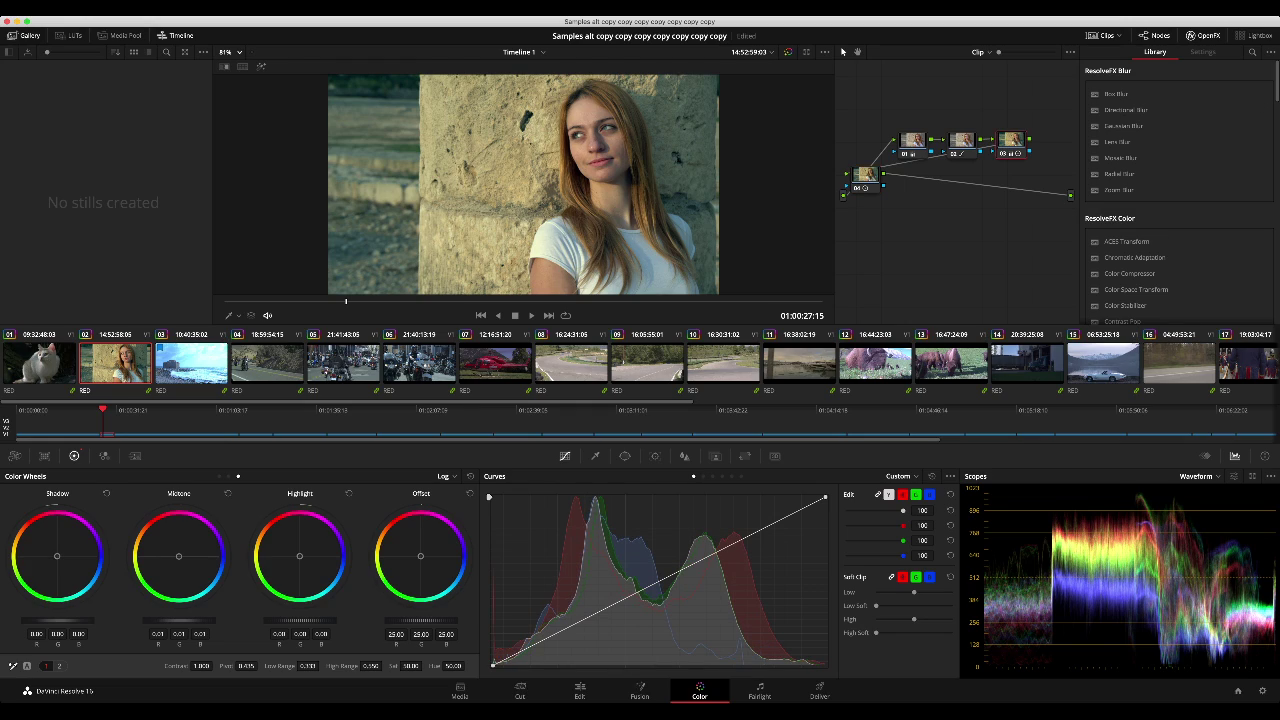
pyautogui.click(228, 494)
pyautogui.click(219, 476)
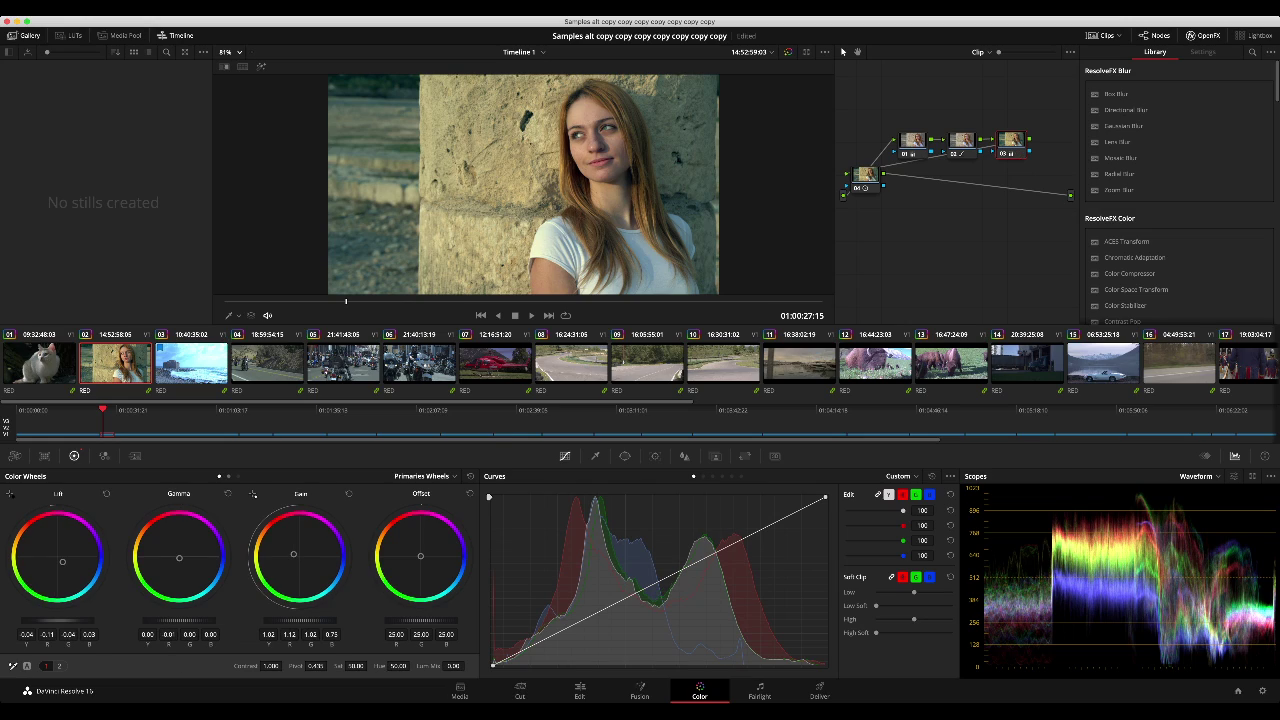
pyautogui.click(228, 476)
pyautogui.press('super+s')
# Step: Play part of the graded woman clip in the enlarged viewer and return to the normal layout
pyautogui.hotkey('alt', 'f')
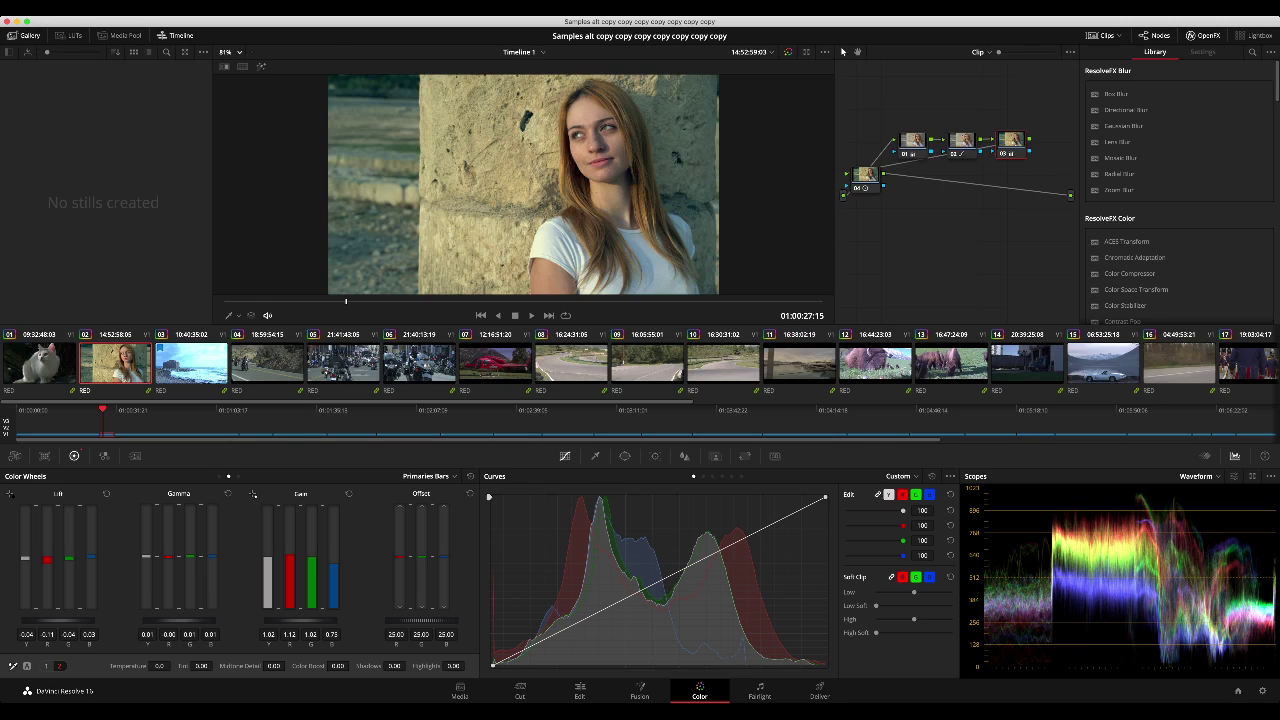
pyautogui.hotkey('alt', 'f')
pyautogui.press('space')
pyautogui.press('space')
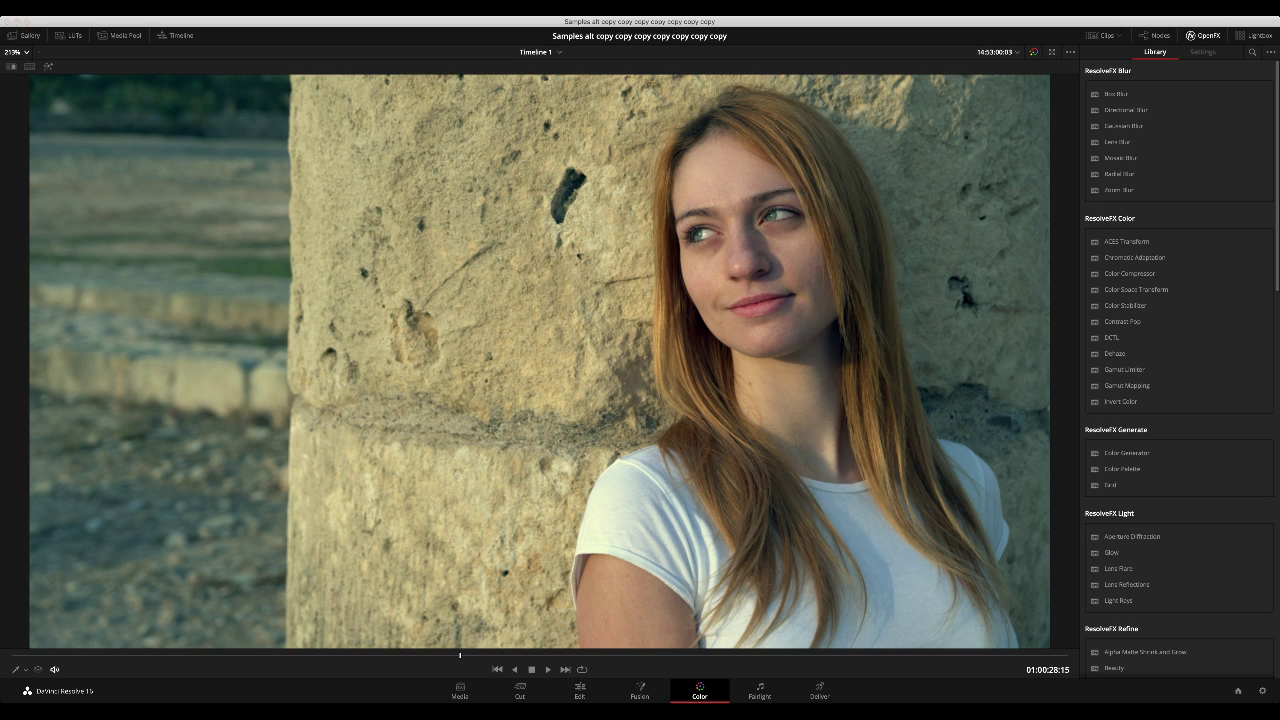
pyautogui.hotkey('alt', 'f')
# Step: Delete the fourth and third nodes, keeping only the first two nodes on the woman clip
pyautogui.click(864, 175)
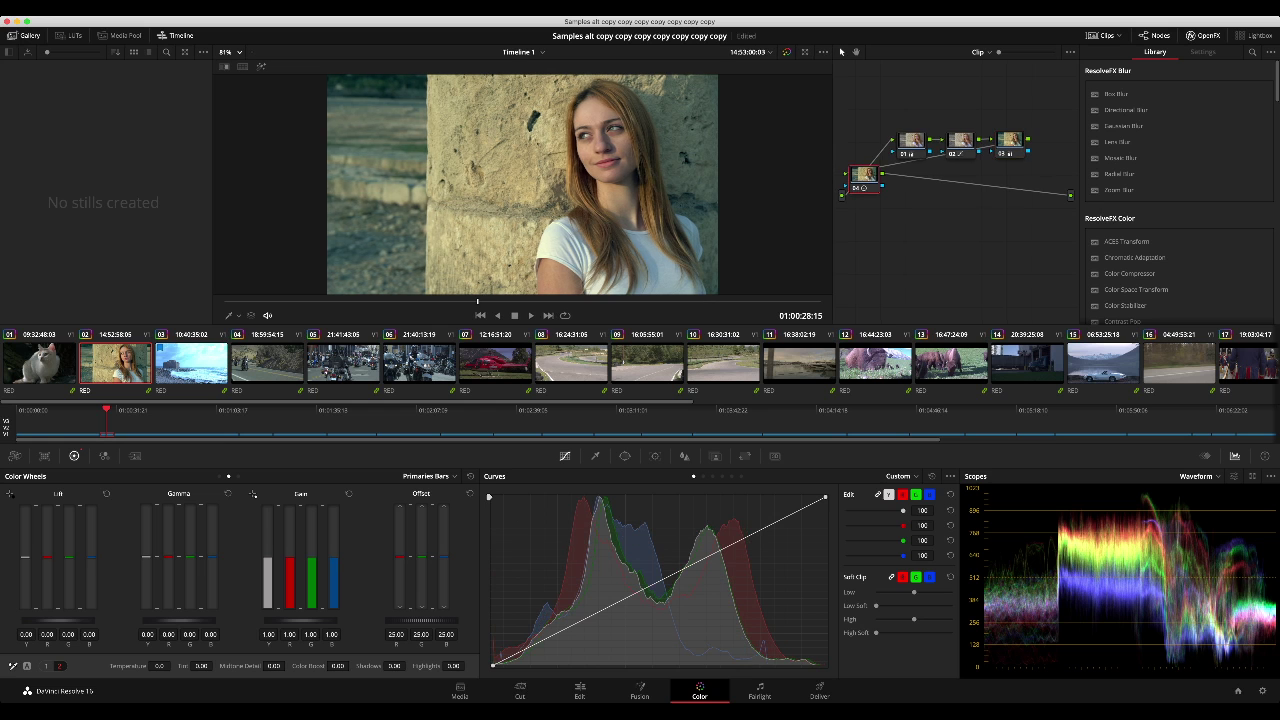
pyautogui.press('Delete')
pyautogui.press('Delete')
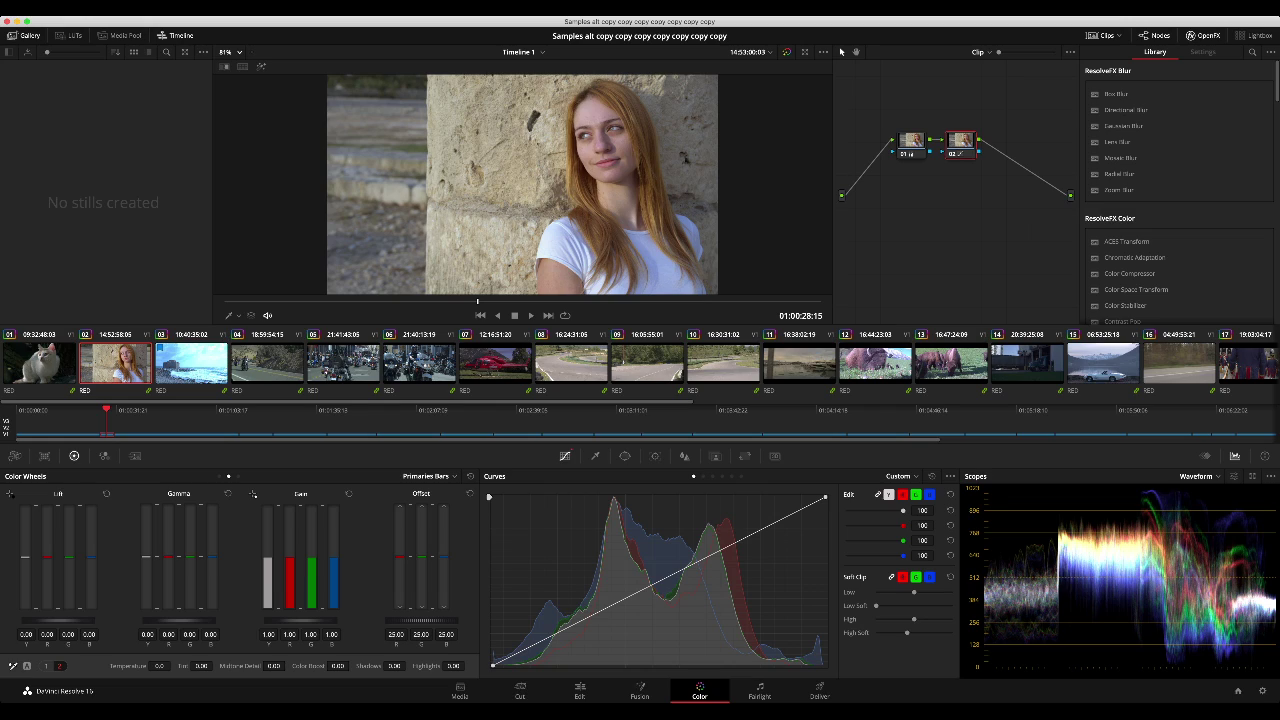
# Step: Set the first node's gamma red to 0.03 and blue to -0.04, check the clip in the enlarged viewer and save the project
pyautogui.click(911, 141)
pyautogui.moveTo(212, 556); pyautogui.dragTo(212, 559)
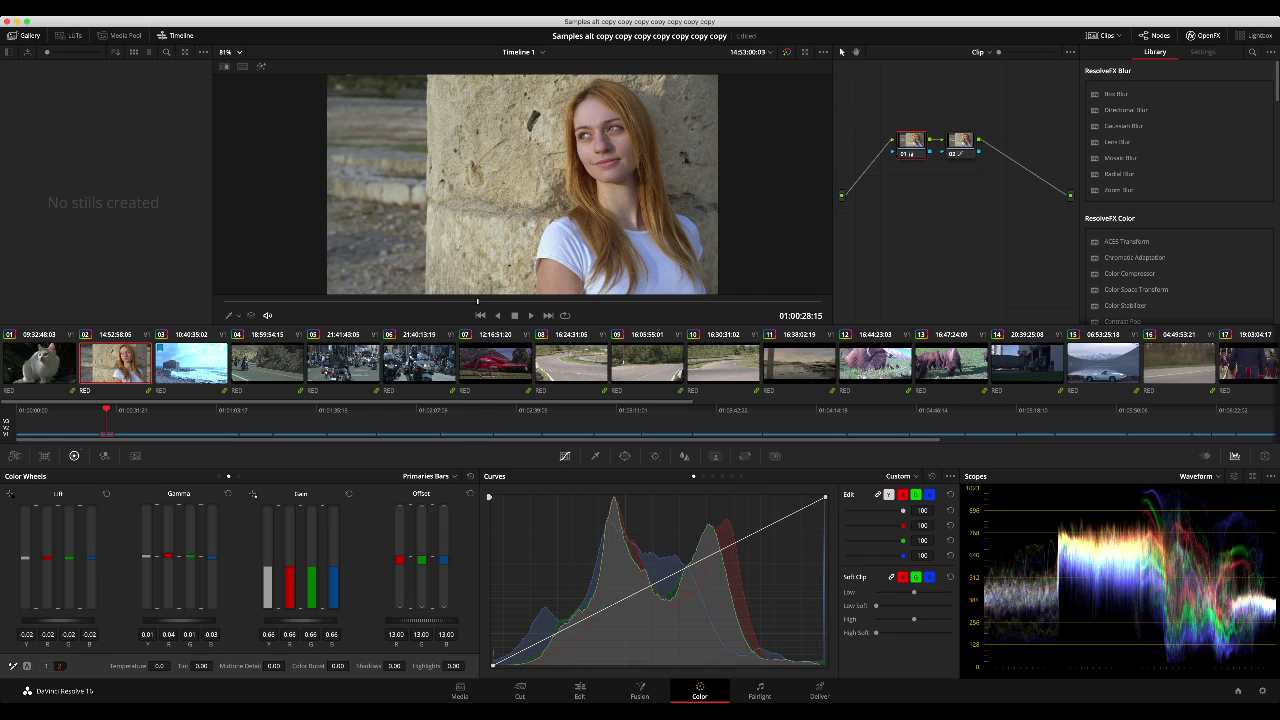
pyautogui.moveTo(168, 555); pyautogui.dragTo(168, 556)
pyautogui.hotkey('ctrl', 'z')
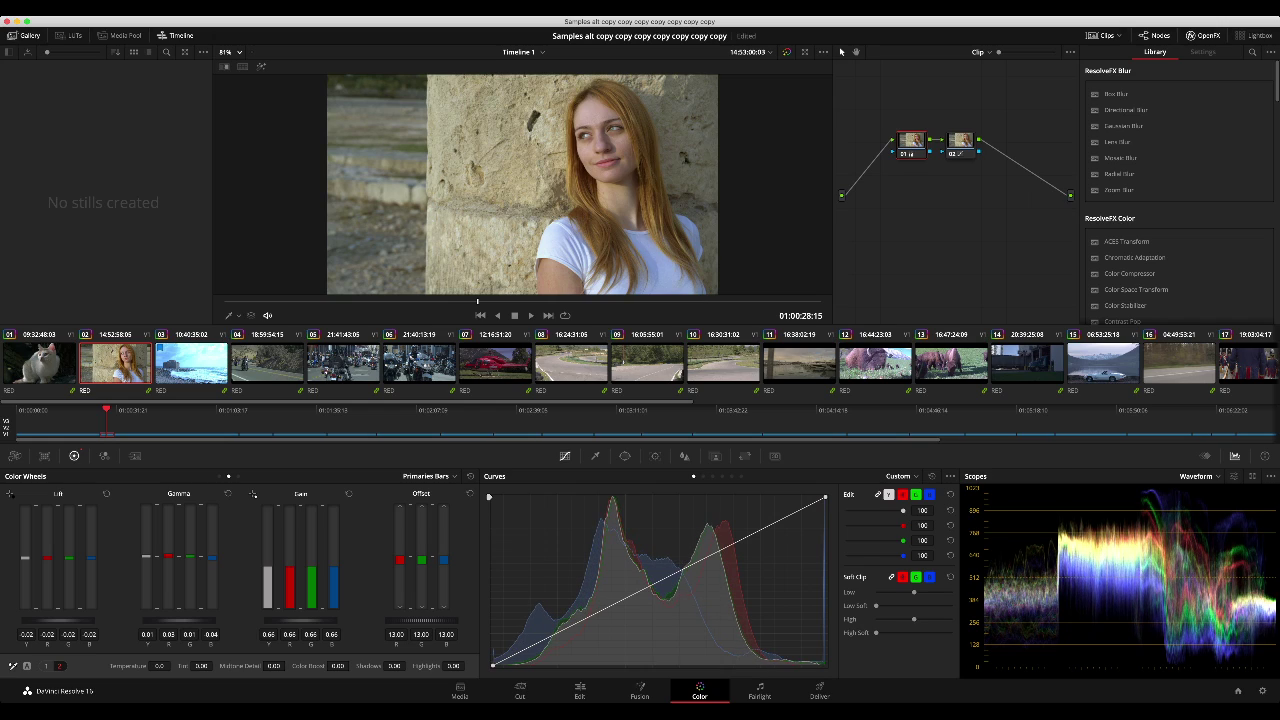
pyautogui.hotkey('ctrl', 's')
pyautogui.hotkey('alt', 'f')
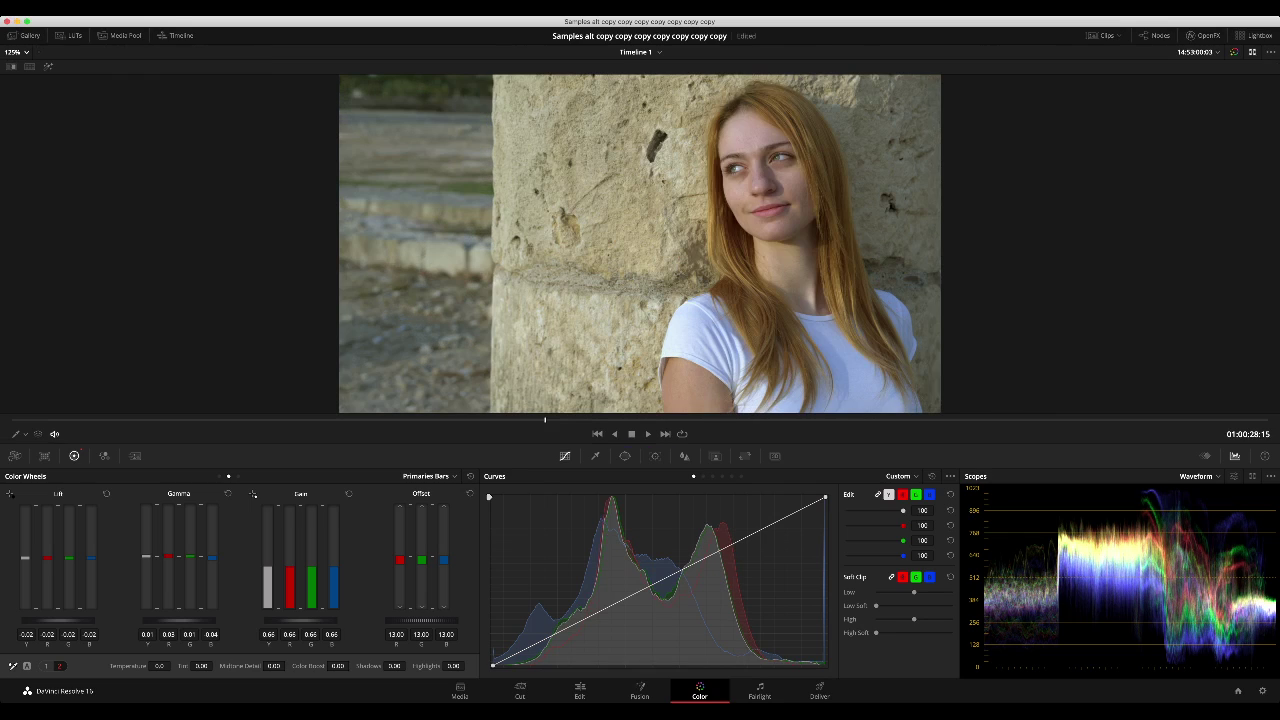
pyautogui.hotkey('ctrl', 's')
pyautogui.hotkey('alt', 'f')
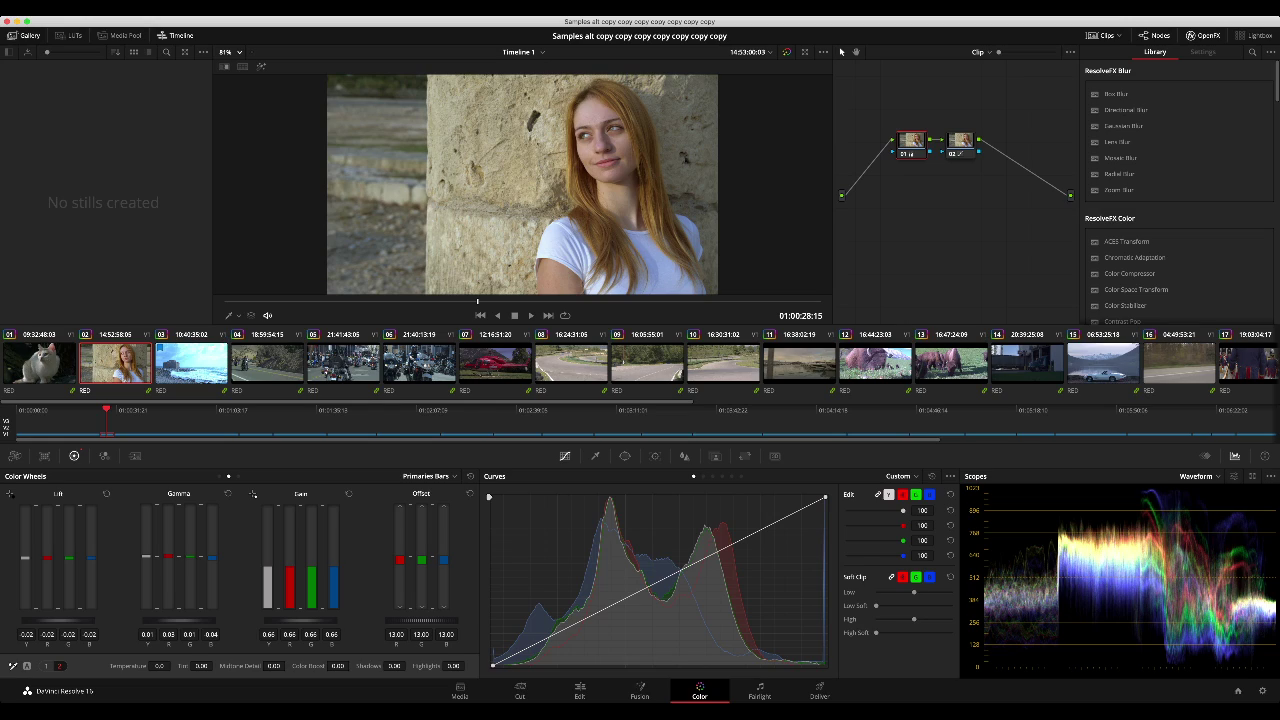
# Step: Try saturation values of 70 and 80 on the first node and return the saturation to 50
pyautogui.click(59, 665)
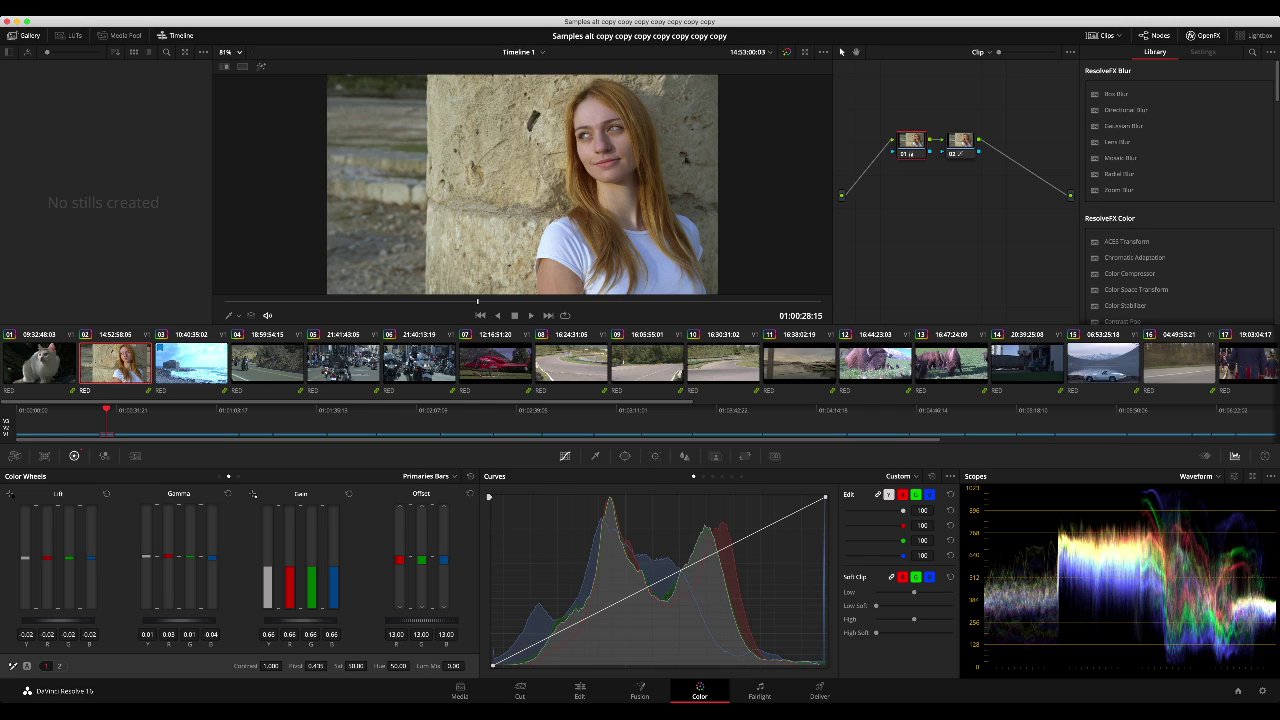
pyautogui.doubleClick(355, 666)
pyautogui.write('70')
pyautogui.press('Return')
pyautogui.doubleClick(355, 666)
pyautogui.write('80')
pyautogui.press('Return')
pyautogui.write('70')
pyautogui.press('Return')
pyautogui.write('5')
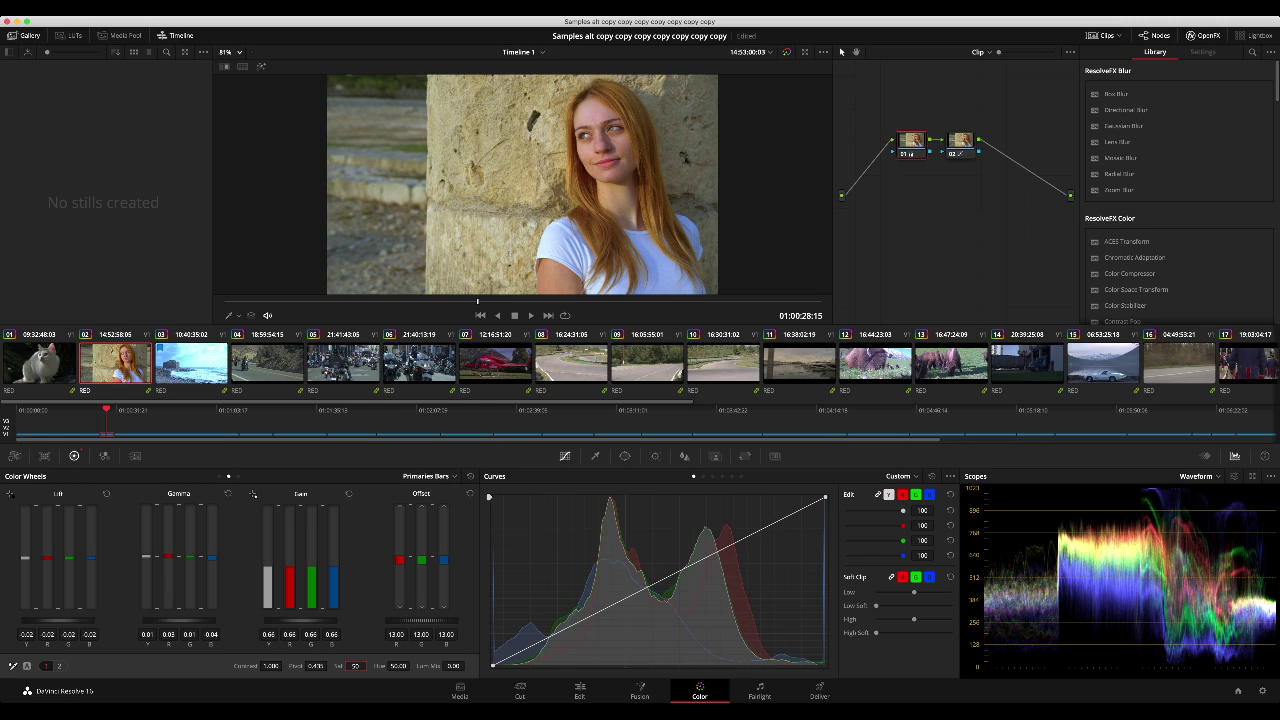
pyautogui.write('0')
pyautogui.press('Return')
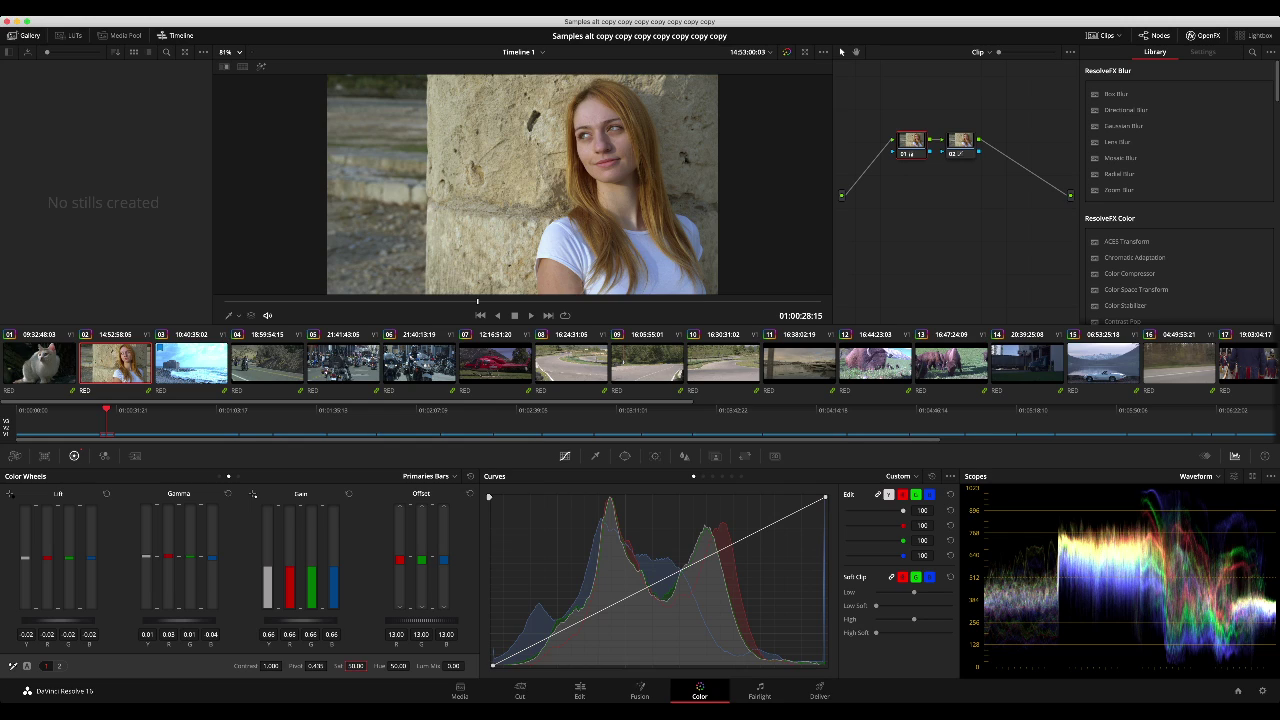
# Step: Go to the sea castle clip and darken it with gain 0.52 and lift -0.06
pyautogui.press('Down')
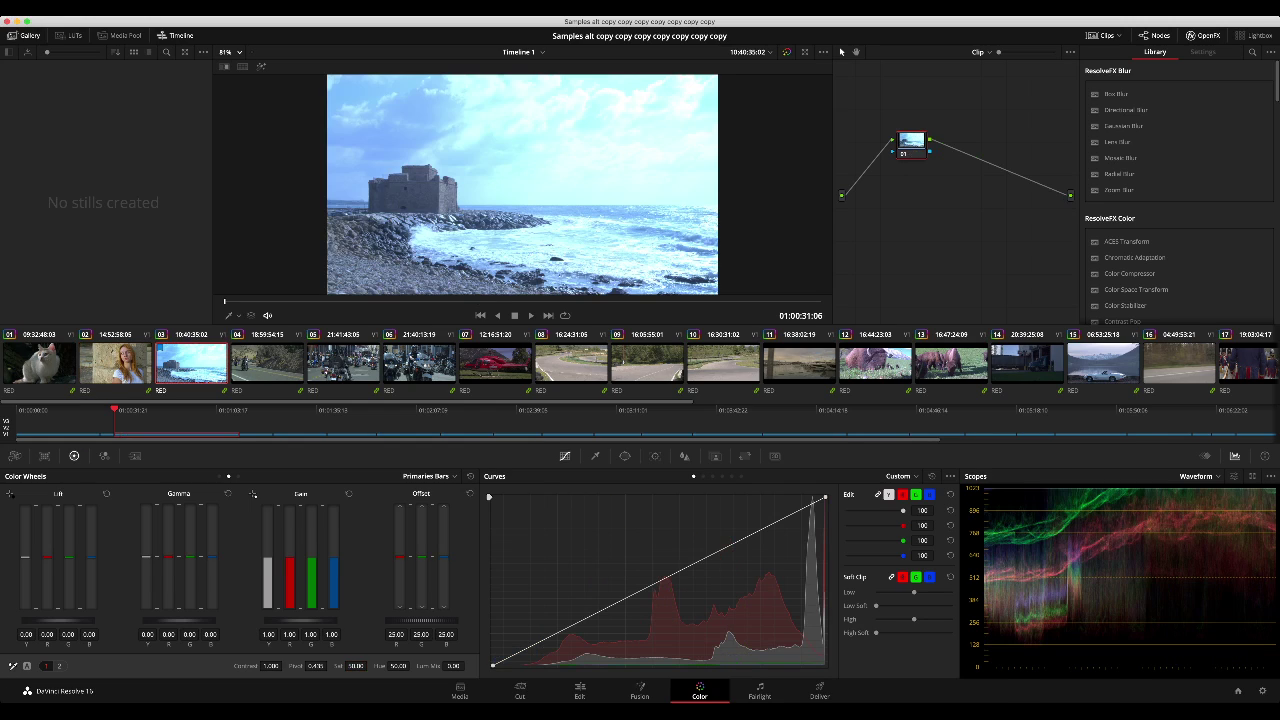
pyautogui.moveTo(301, 620); pyautogui.dragTo(266, 620)
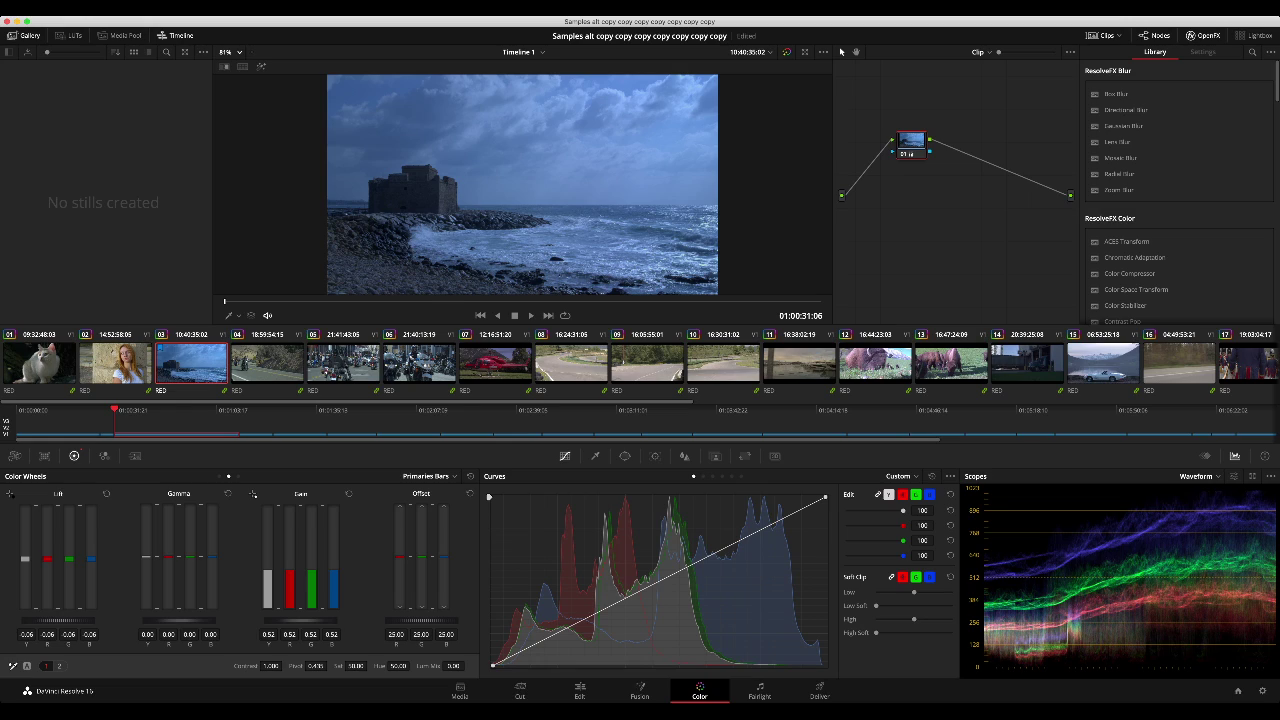
# Step: Try lowering the castle clip's blue gamma and setting its blue lift to -0.12, reverting both adjustments
pyautogui.moveTo(212, 557); pyautogui.dragTo(212, 563)
pyautogui.click(228, 494)
pyautogui.moveTo(91, 559); pyautogui.dragTo(91, 562)
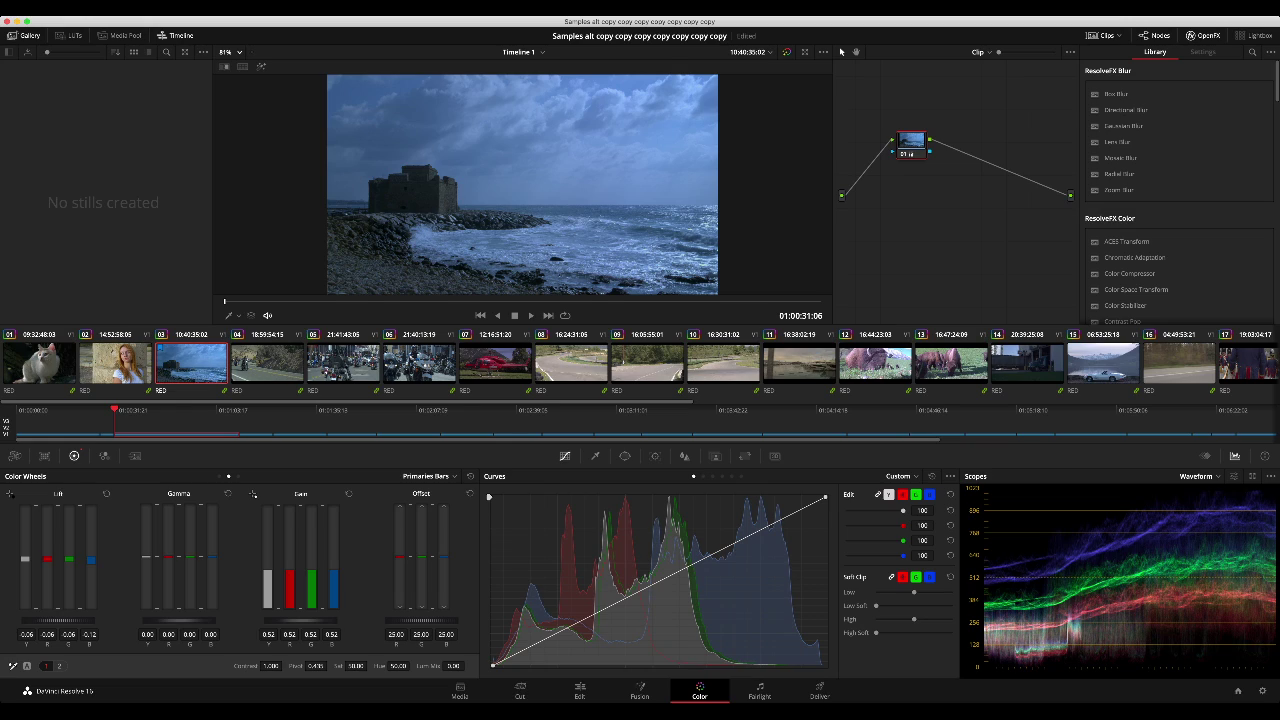
pyautogui.press('super+z')
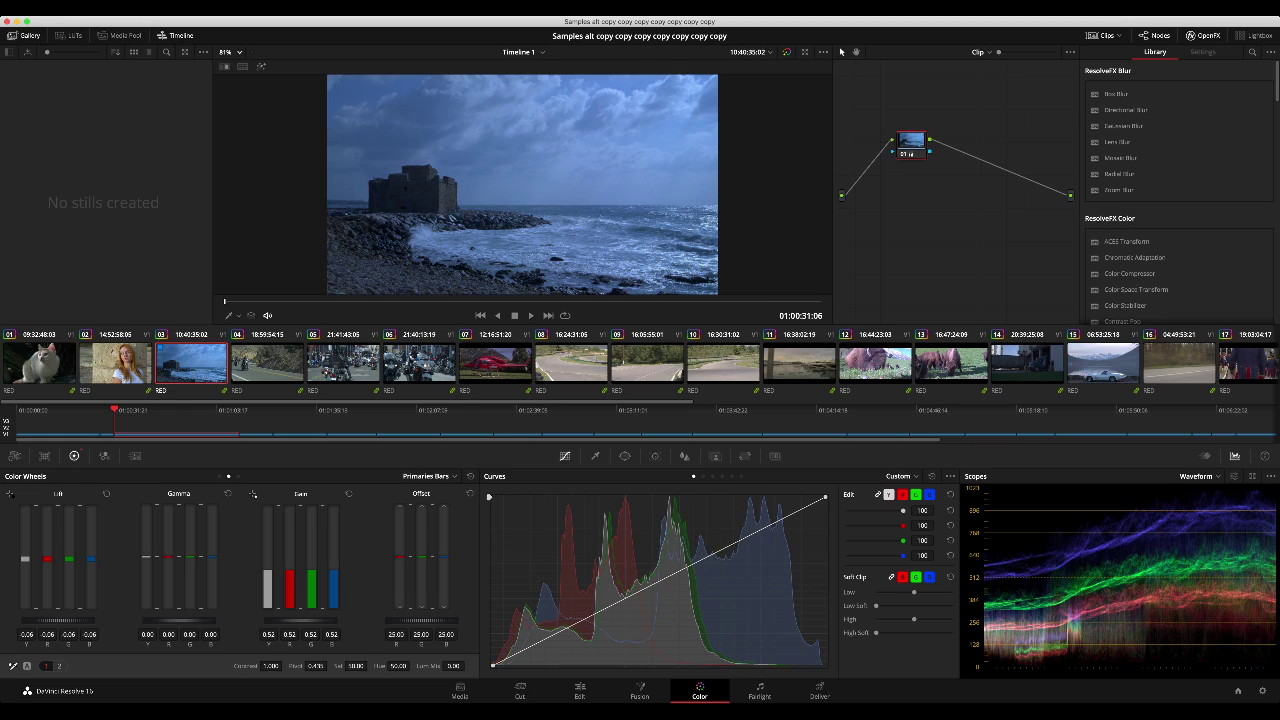
# Step: Neutralise the castle clip's blue cast by setting blue gain to 0.38 and red gain to 0.70
pyautogui.moveTo(334, 571); pyautogui.dragTo(334, 574)
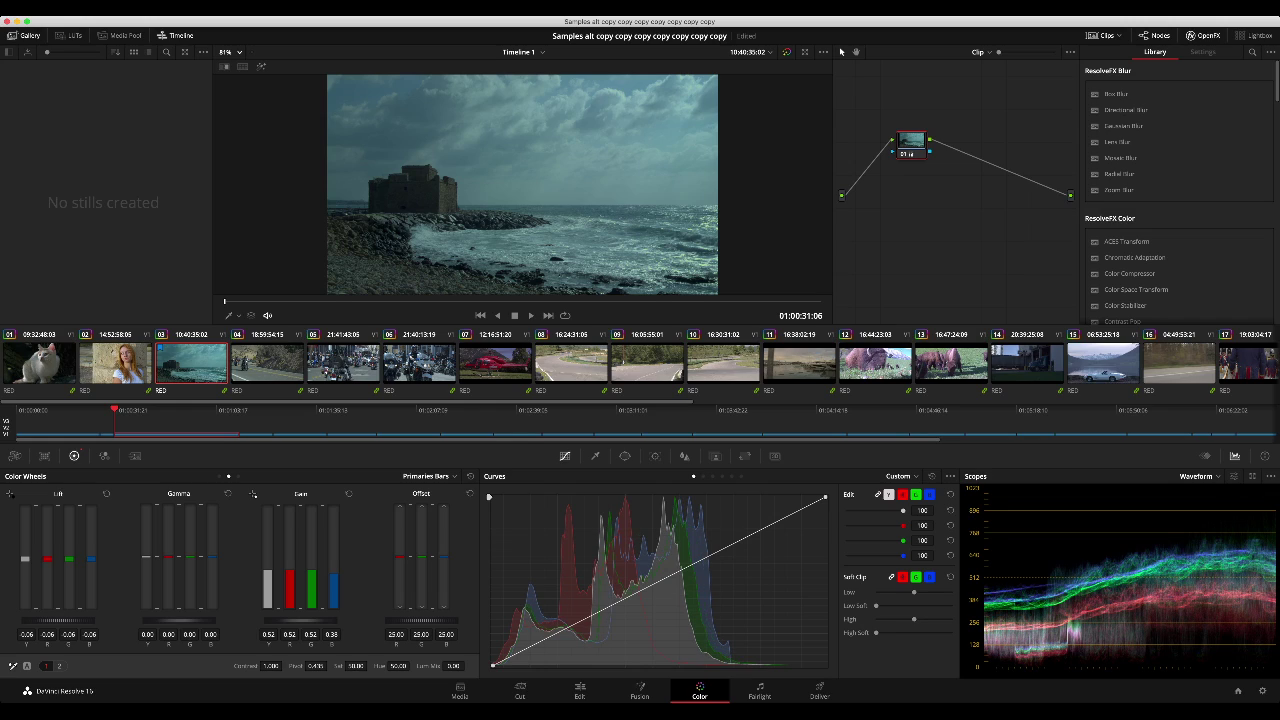
pyautogui.moveTo(290, 571); pyautogui.dragTo(290, 567)
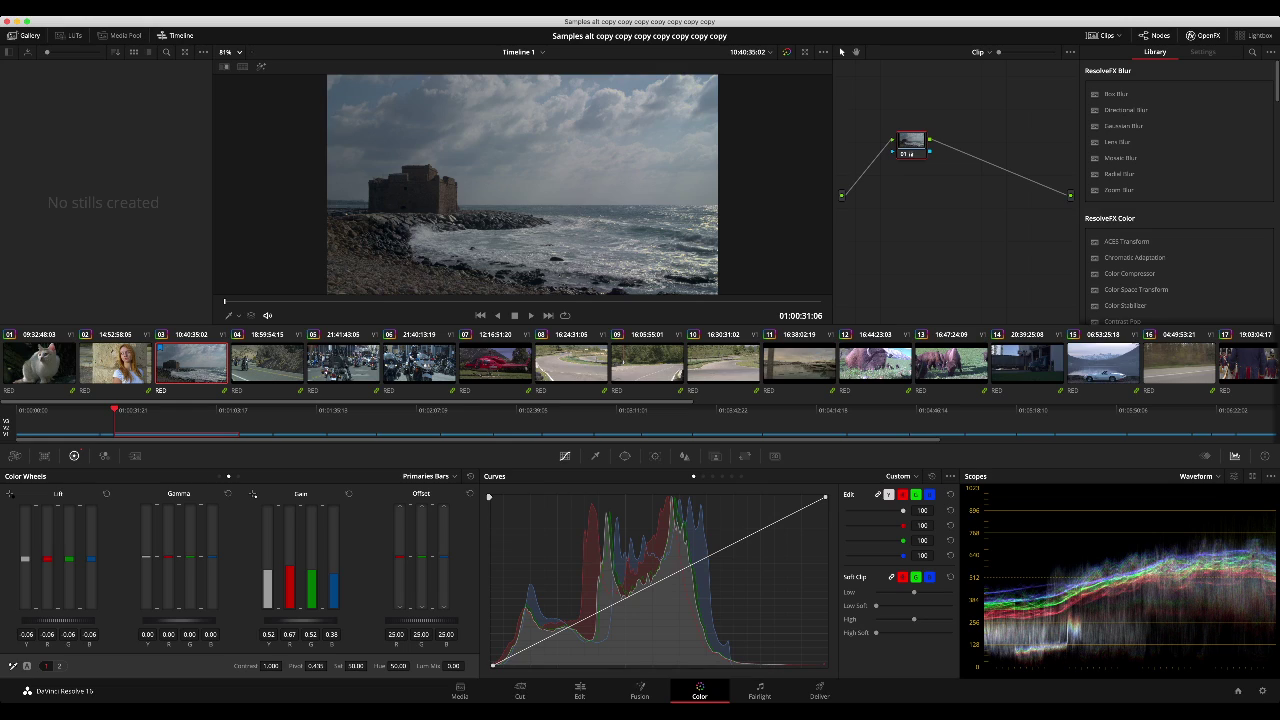
pyautogui.moveTo(290, 567); pyautogui.dragTo(334, 577)
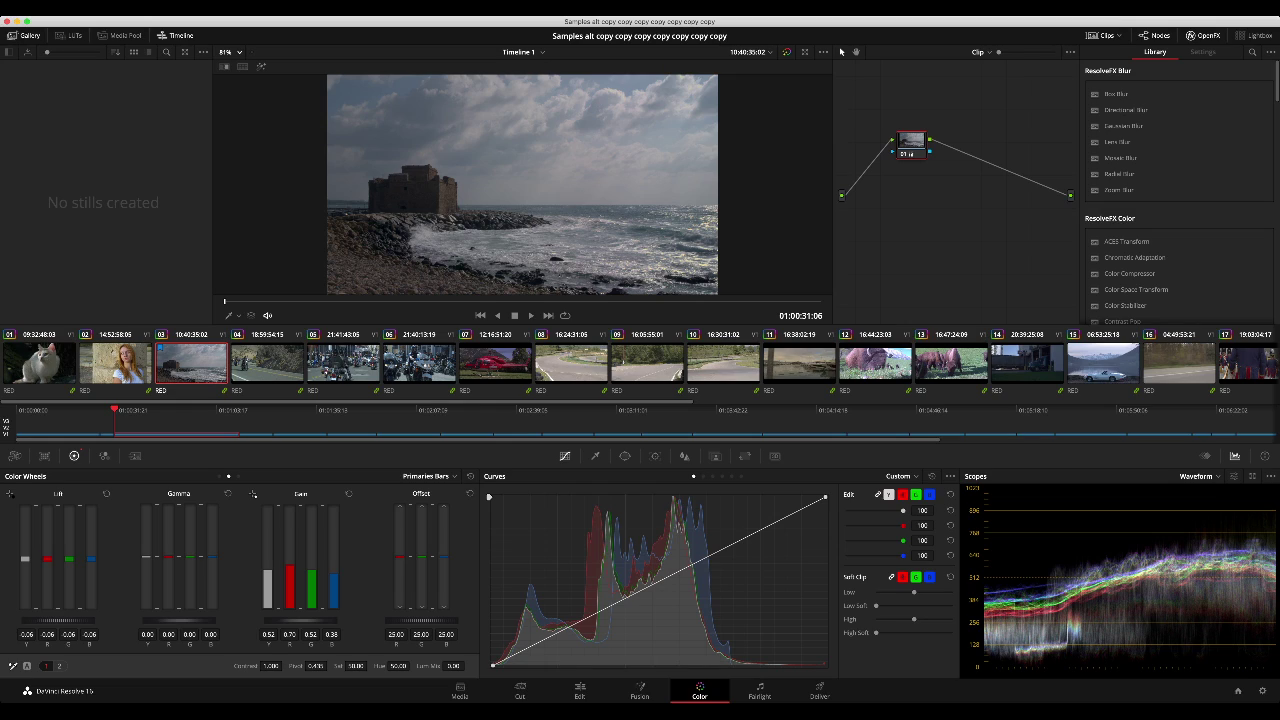
# Step: Brighten the castle clip's overall gain to 0.71 and add contrast with lift -0.11 and gamma 0.04
pyautogui.moveTo(301, 621); pyautogui.dragTo(332, 621)
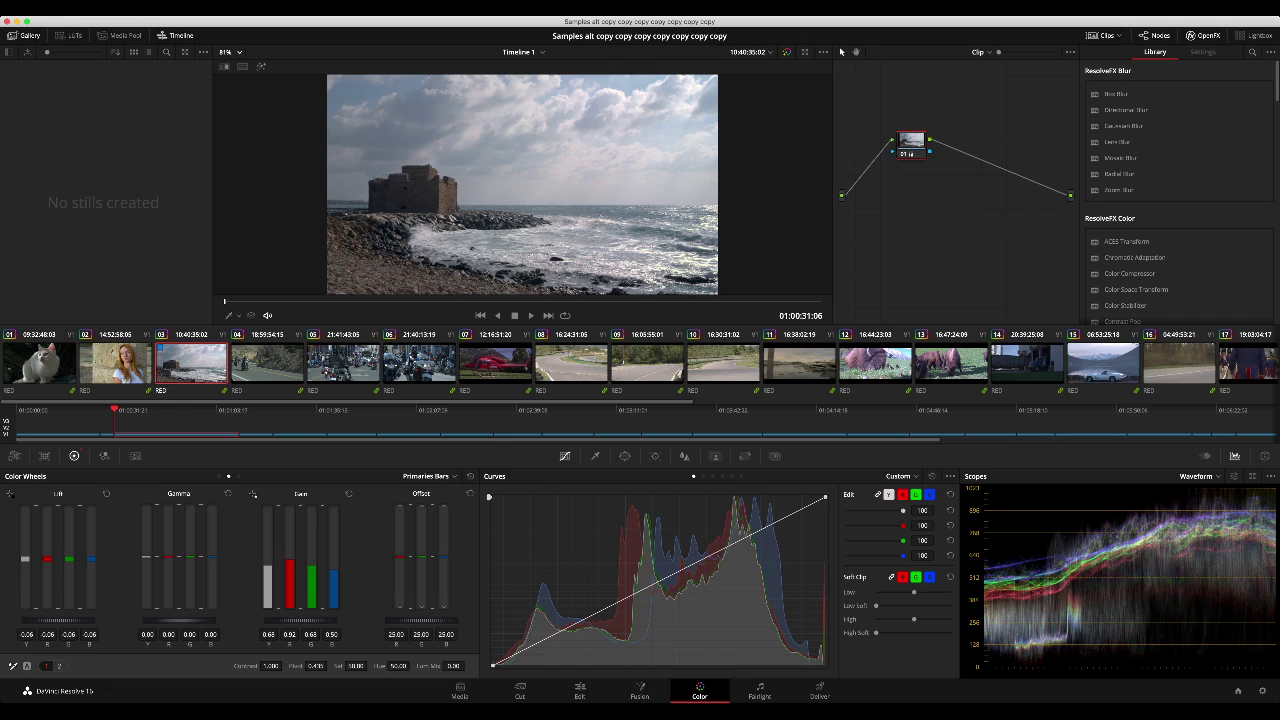
pyautogui.moveTo(301, 621); pyautogui.dragTo(311, 621)
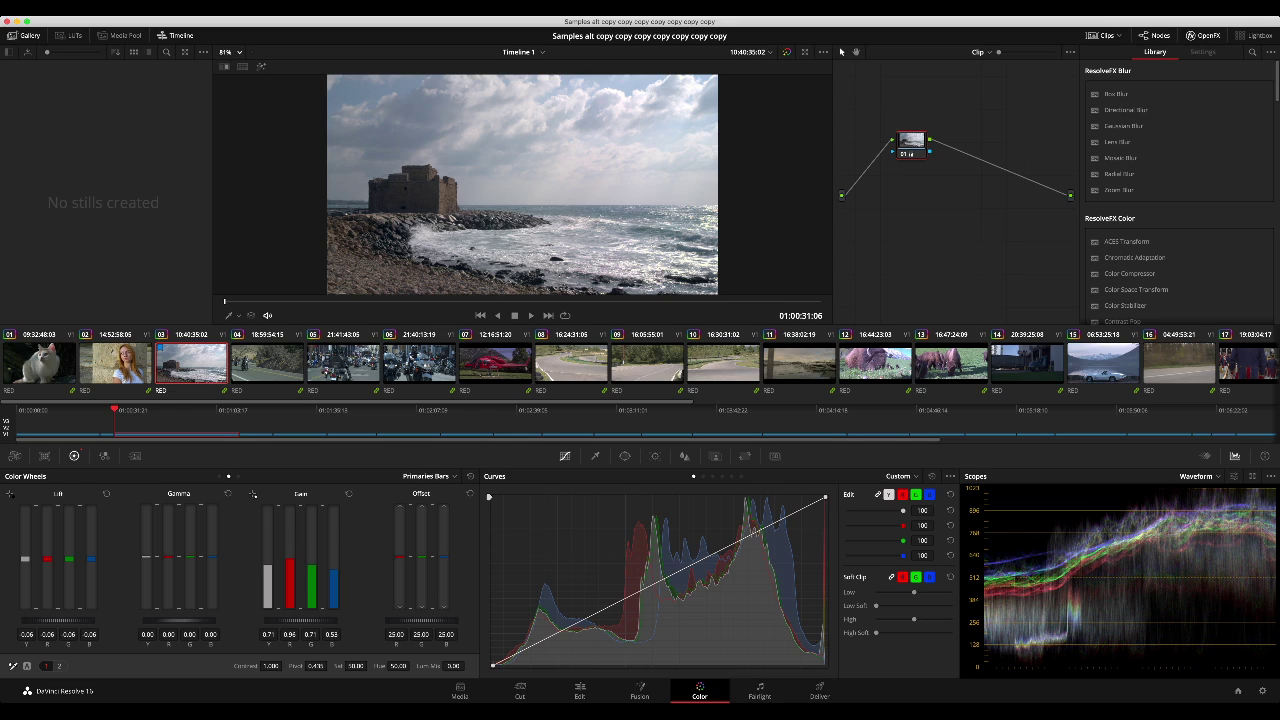
pyautogui.moveTo(57, 621); pyautogui.dragTo(47, 621)
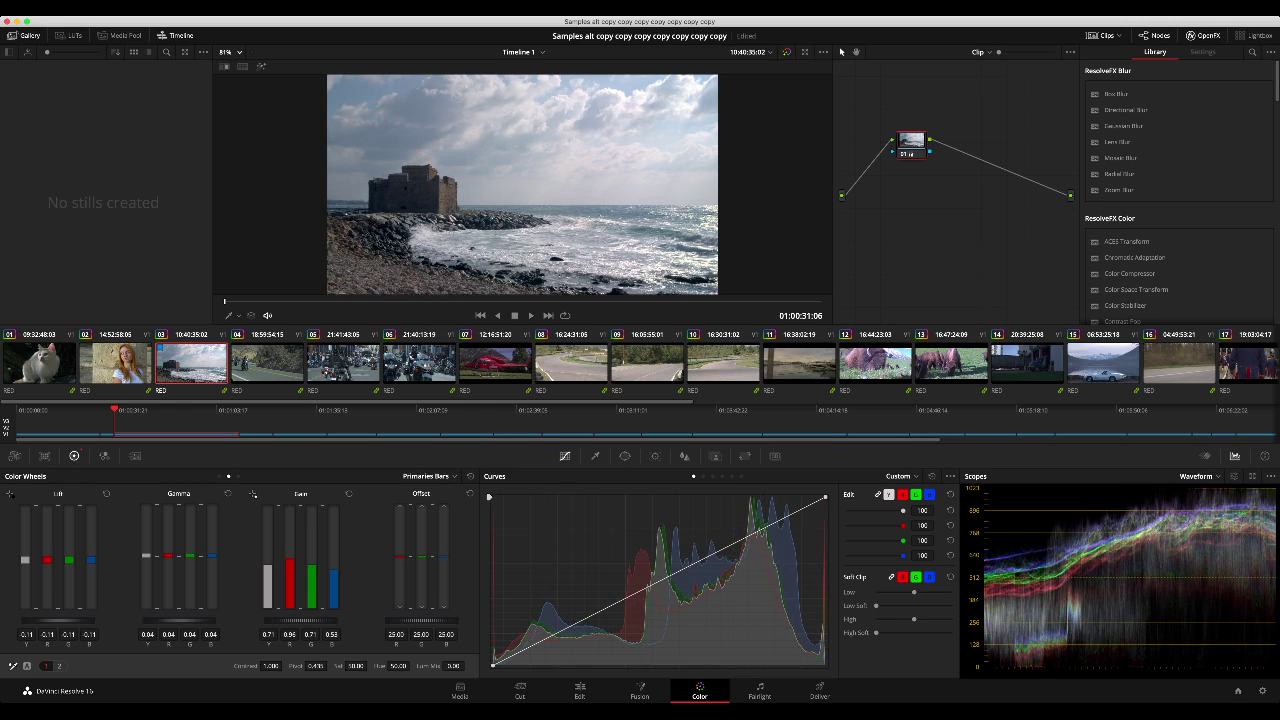
# Step: Add a second serial node to the castle clip, try the soft clip's High Soft and lower its High slightly
pyautogui.hotkey('alt', 's')
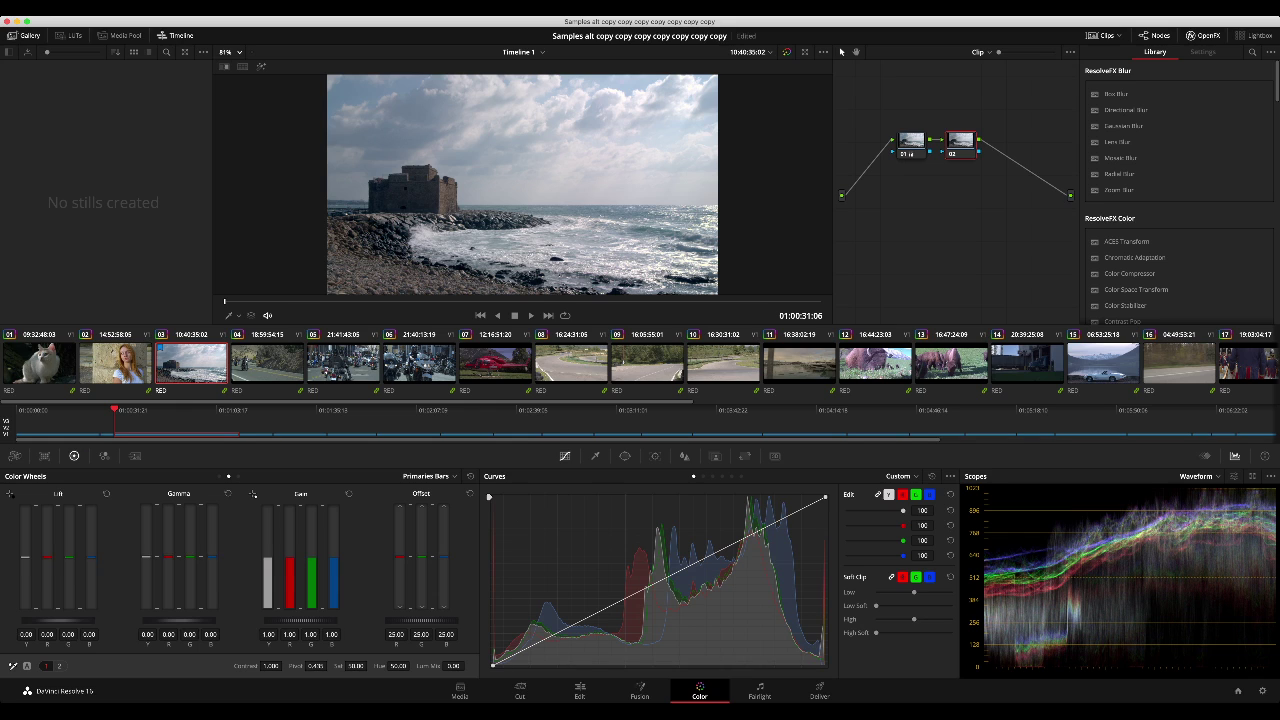
pyautogui.moveTo(879, 633); pyautogui.dragTo(910, 633)
pyautogui.moveTo(914, 619); pyautogui.dragTo(911, 619)
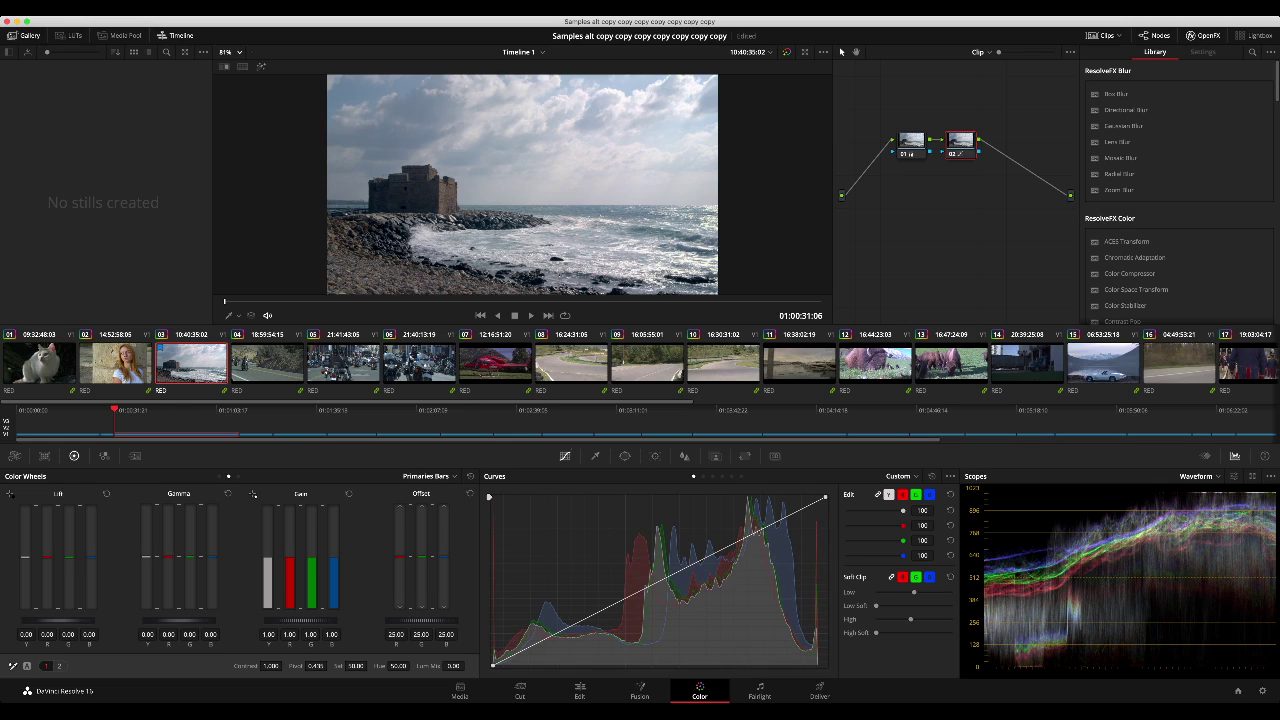
# Step: Try the soft clip's Low Soft on the castle clip and reset it, lower High slightly and raise Low slightly
pyautogui.moveTo(878, 605); pyautogui.dragTo(918, 605)
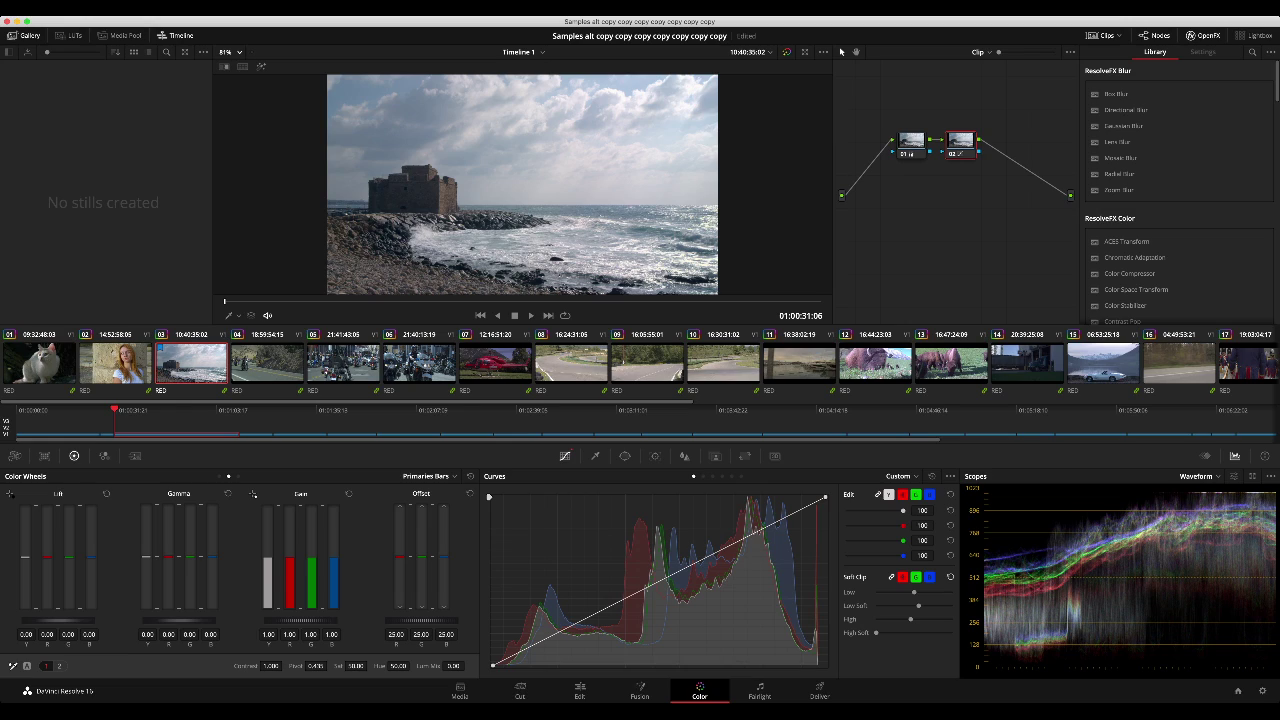
pyautogui.click(950, 577)
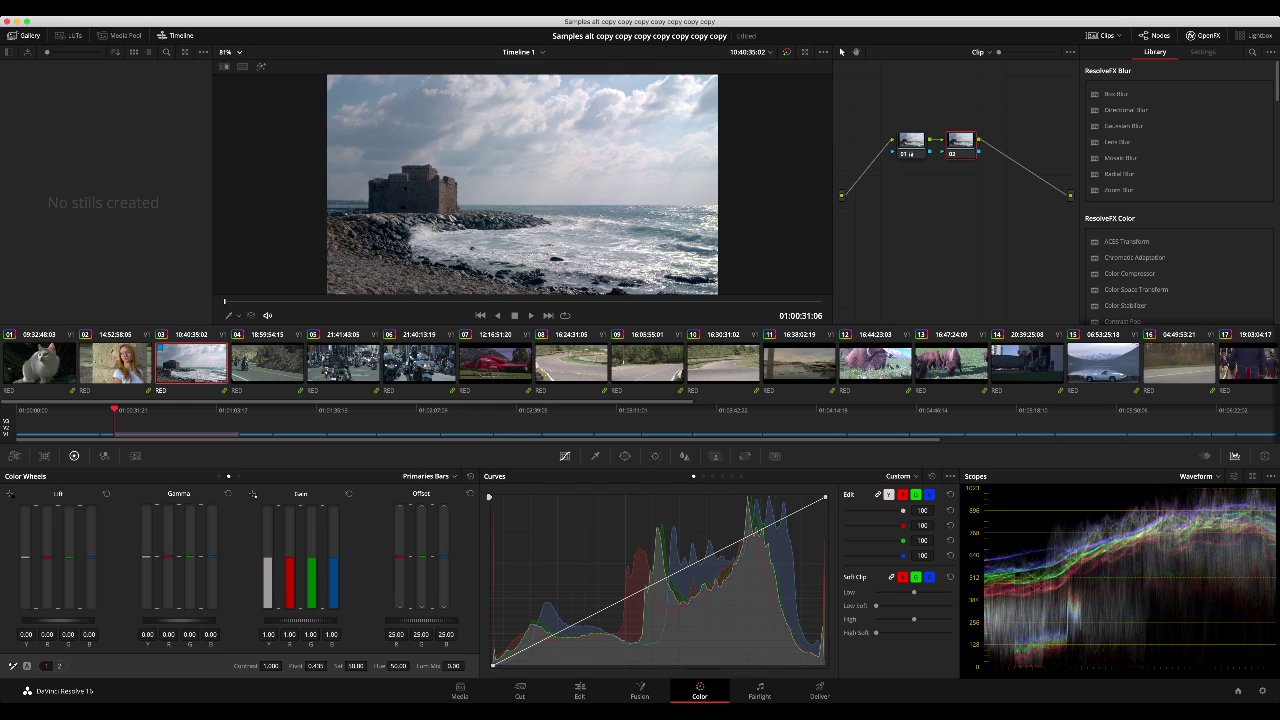
pyautogui.moveTo(914, 619); pyautogui.dragTo(911, 619)
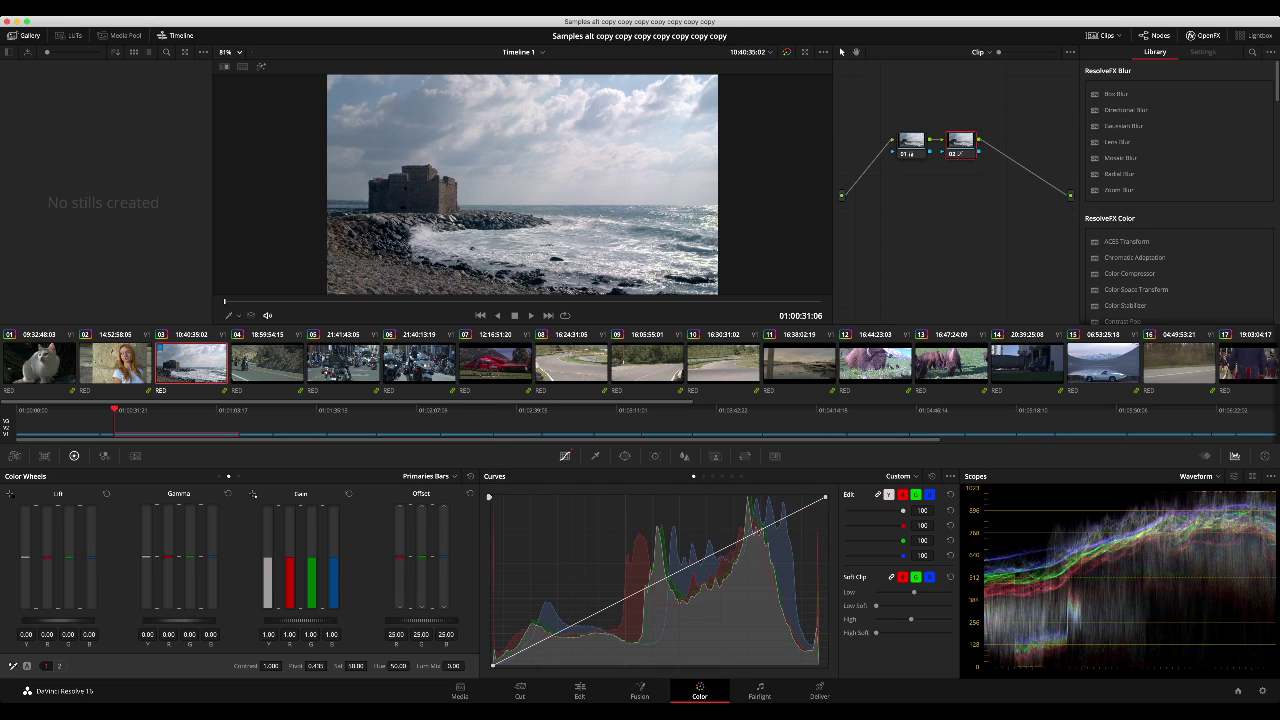
pyautogui.moveTo(914, 592); pyautogui.dragTo(918, 592)
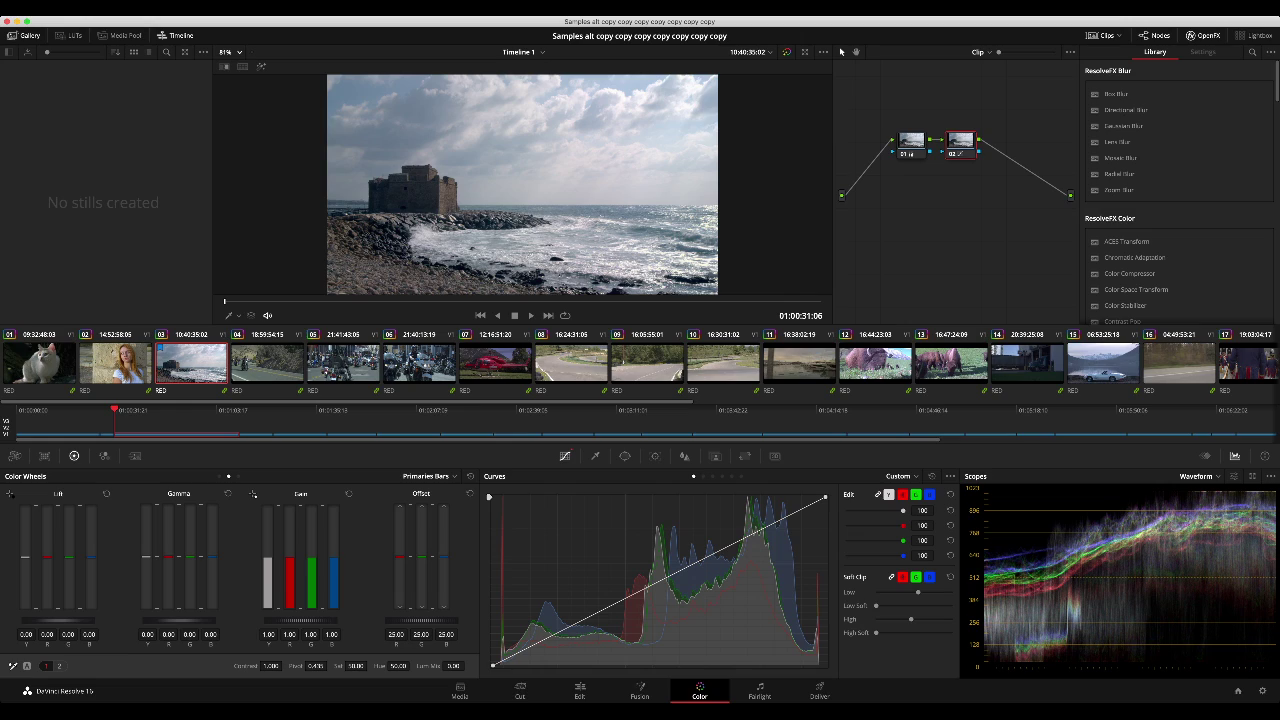
# Step: On the castle clip's first node, set gain to red 0.97 and blue 0.50, and lift to red -0.10, green -0.12 and blue -0.15
pyautogui.click(911, 141)
pyautogui.moveTo(334, 571)
pyautogui.mouseDown()
pyautogui.moveTo(290, 558)
pyautogui.moveTo(312, 565)
pyautogui.mouseUp()
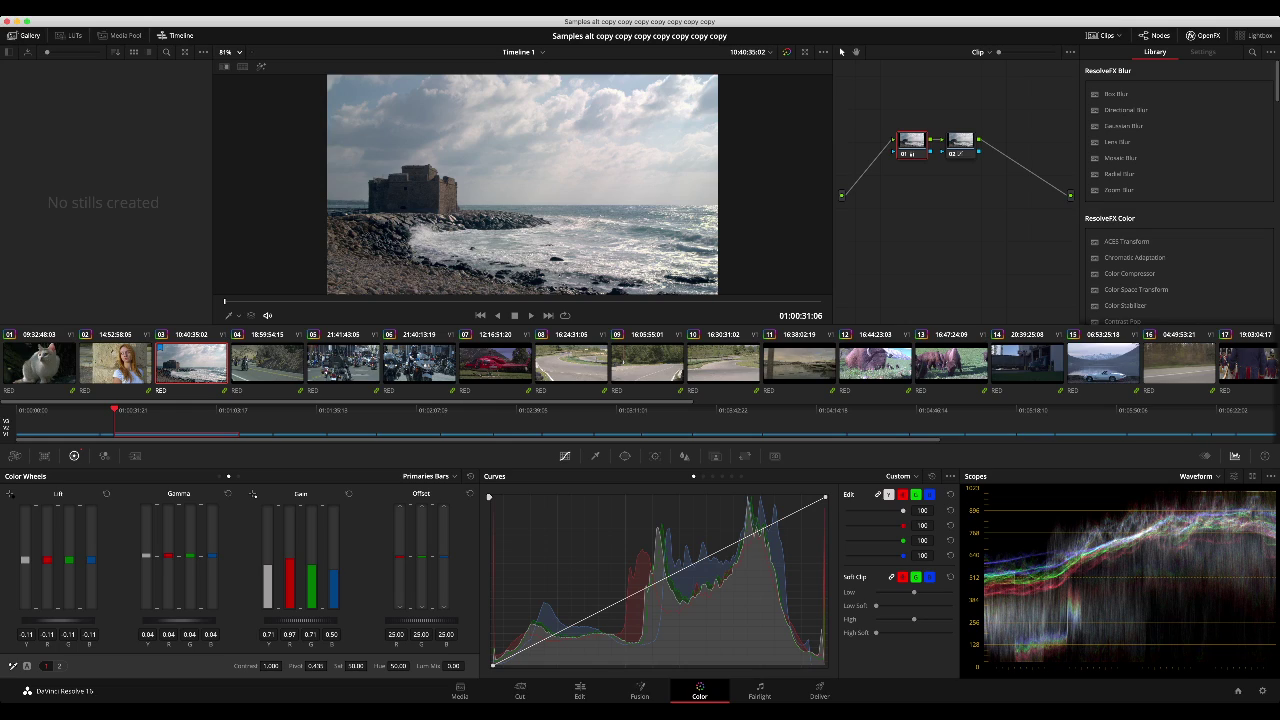
pyautogui.moveTo(91, 560); pyautogui.dragTo(47, 558)
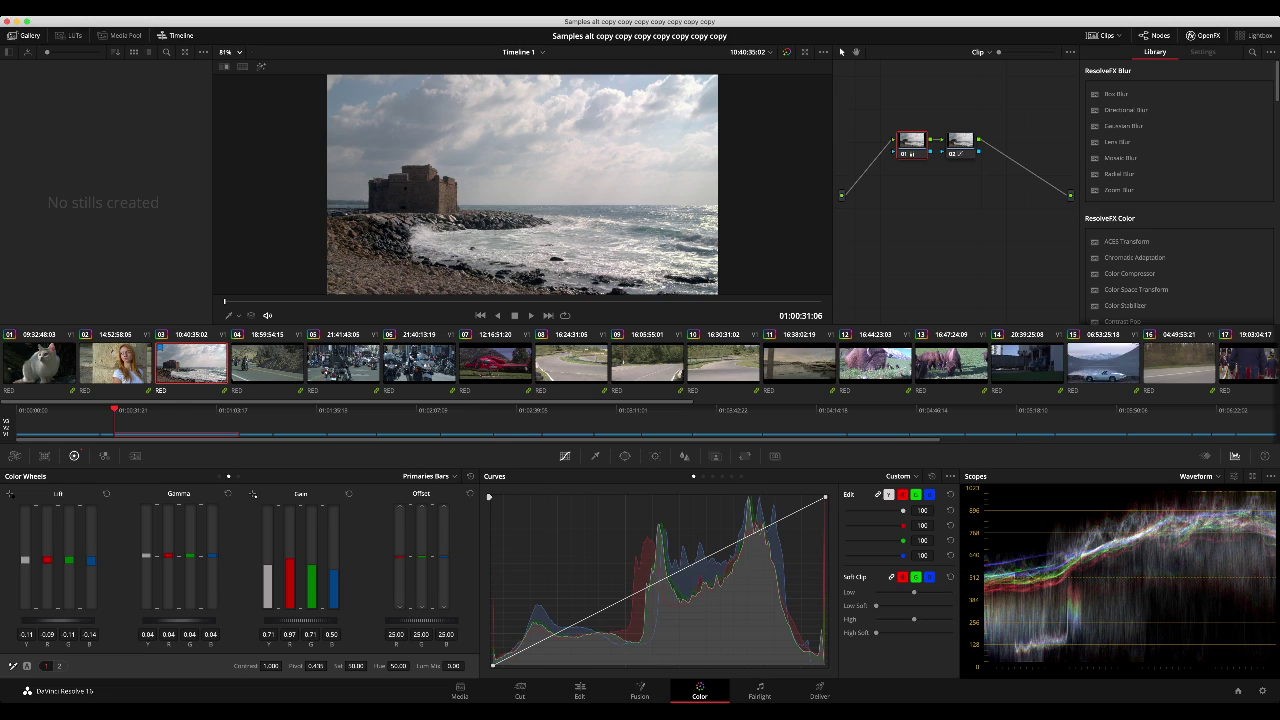
pyautogui.moveTo(168, 555); pyautogui.dragTo(168, 556)
pyautogui.moveTo(58, 621); pyautogui.dragTo(54, 621)
pyautogui.moveTo(179, 621); pyautogui.dragTo(184, 621)
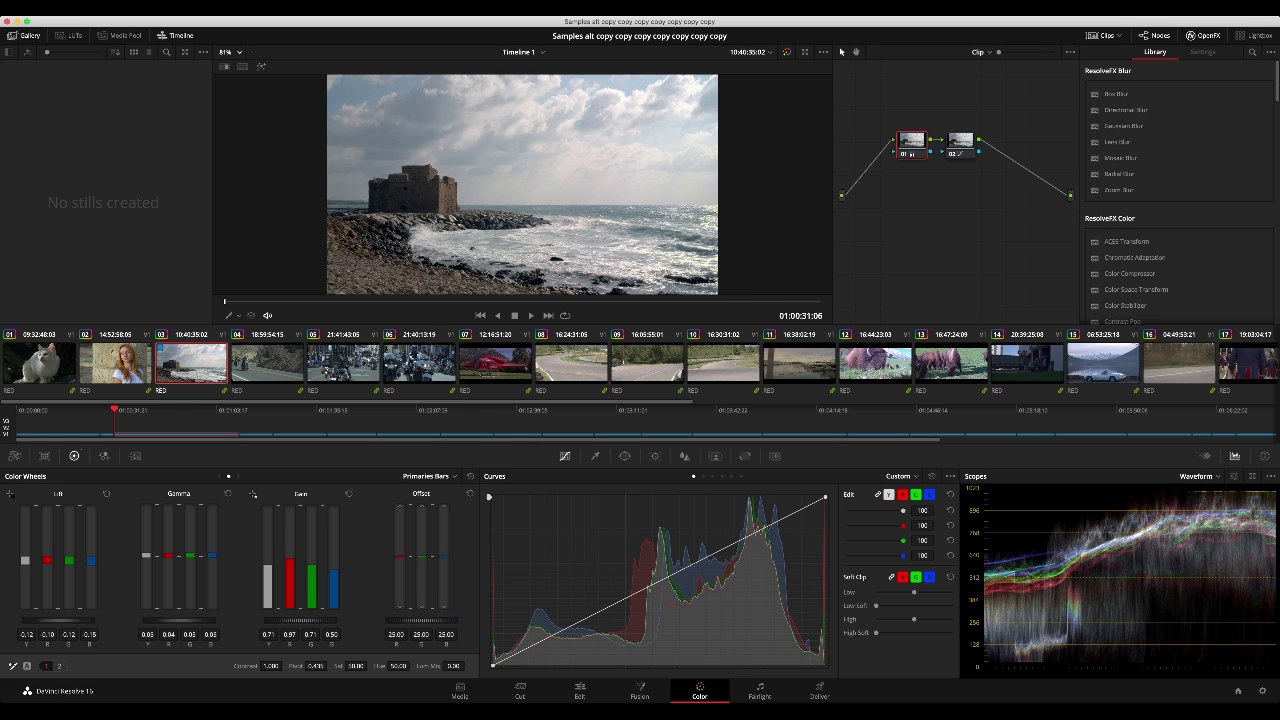
# Step: Review the castle clip in an enlarged viewer, playing it and comparing the graded image with the ungraded one
pyautogui.hotkey('alt', 'f')
pyautogui.press('space')
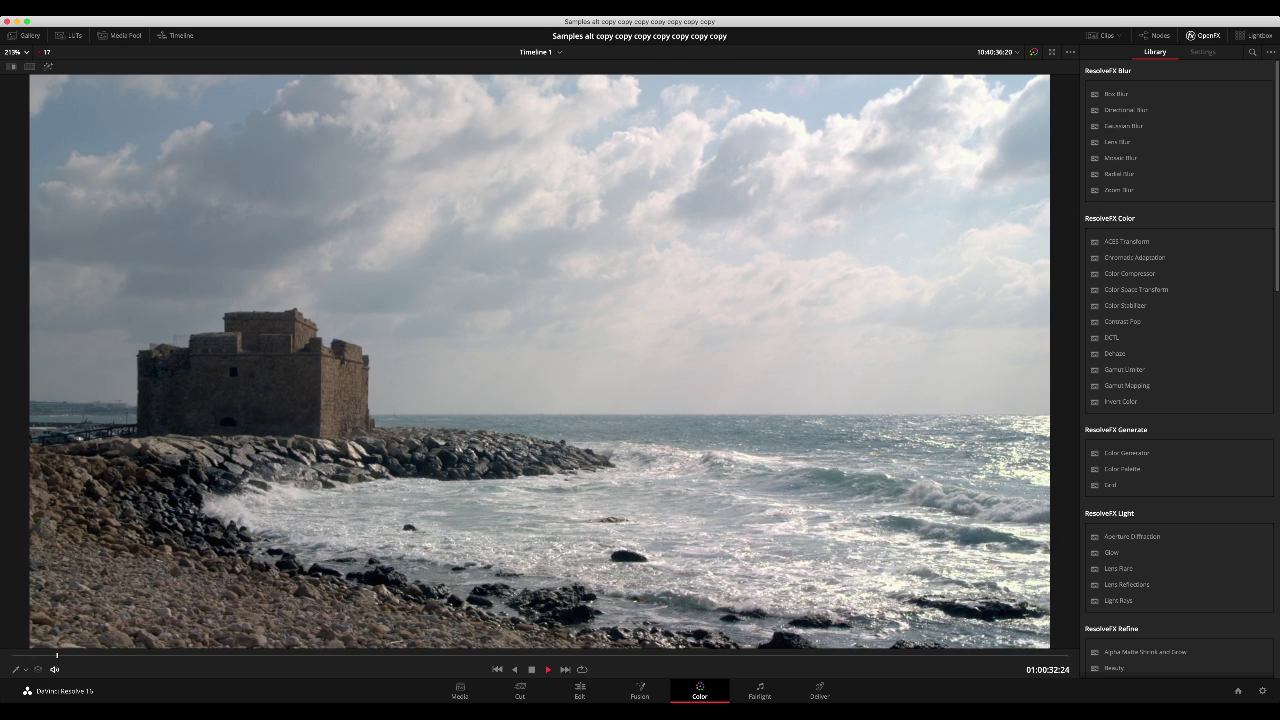
pyautogui.press('space')
pyautogui.hotkey('shift', 'd')
pyautogui.hotkey('shift', 'd')
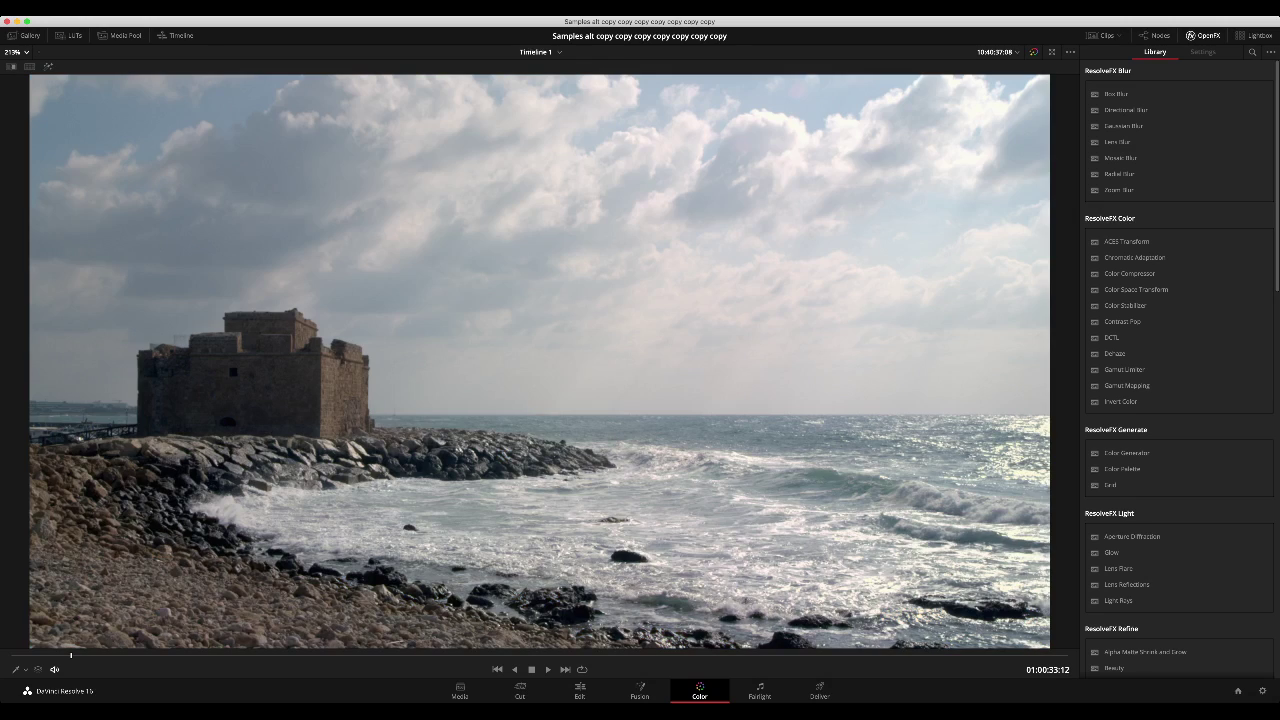
pyautogui.hotkey('shift', 'd')
pyautogui.hotkey('shift', 'd')
pyautogui.press('space')
pyautogui.press('space')
pyautogui.hotkey('alt', 'f')
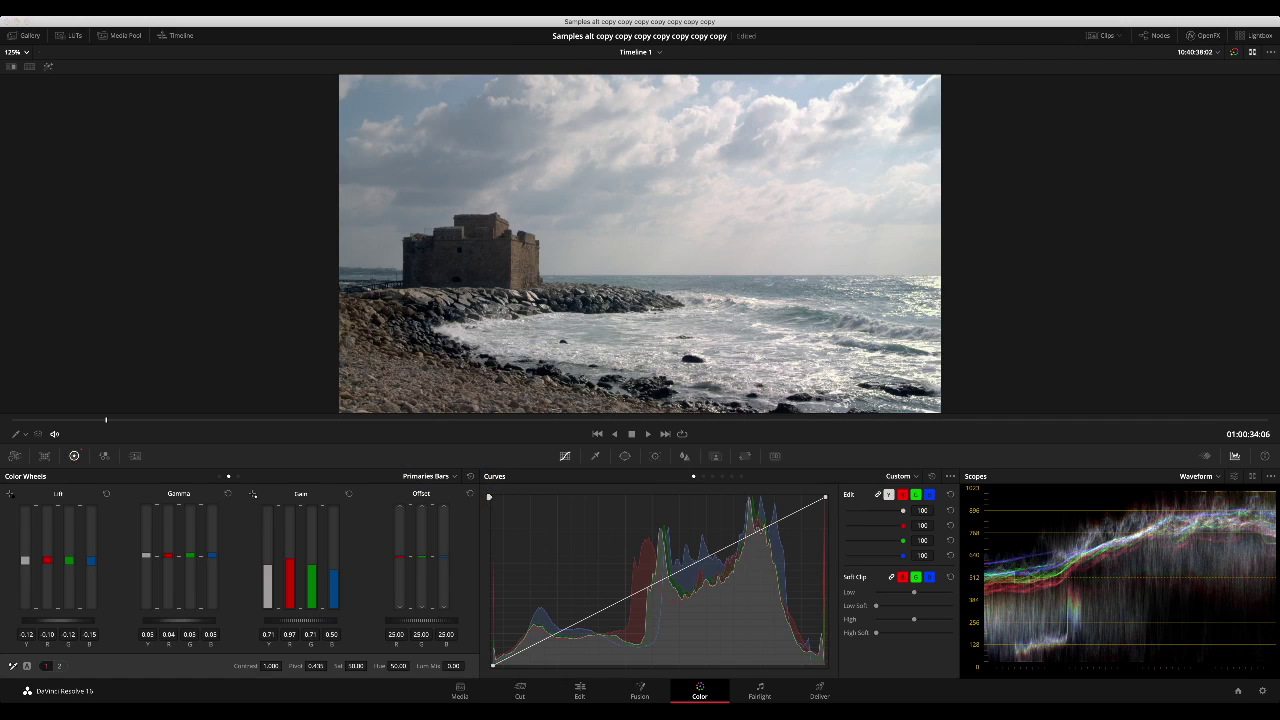
pyautogui.hotkey('shift', 'f')
pyautogui.hotkey('shift', 'f')
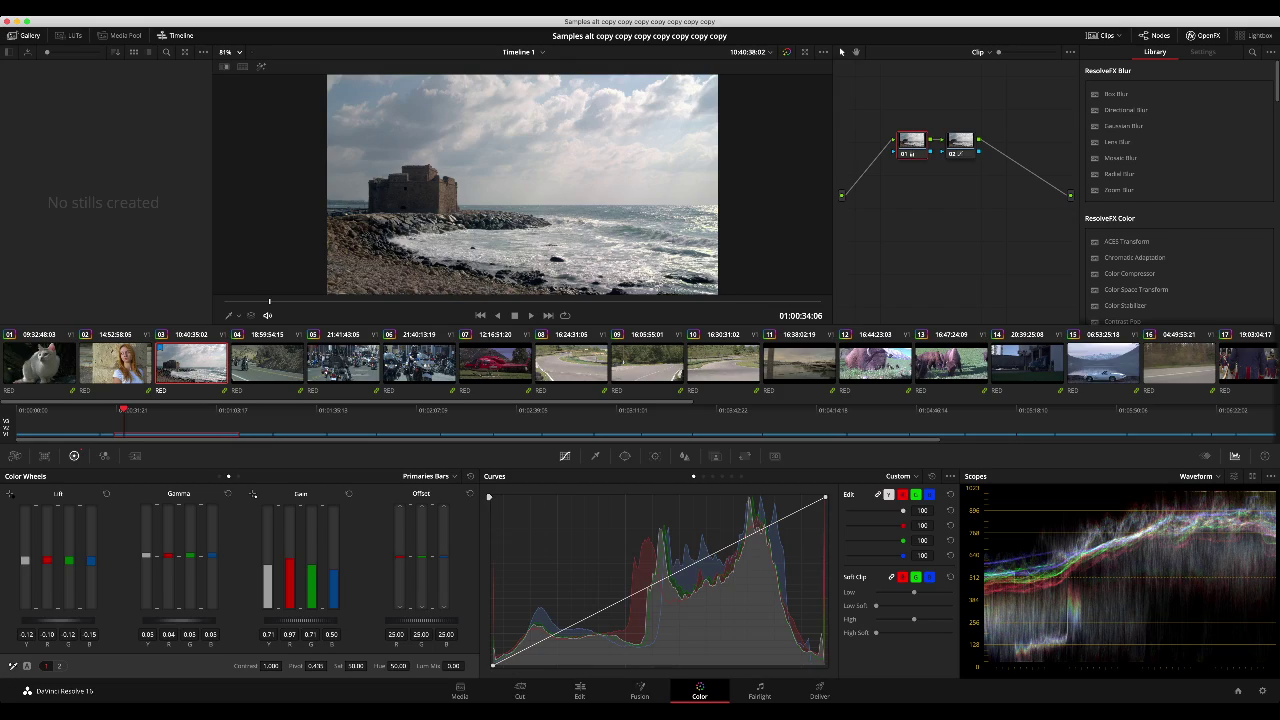
# Step: Insert a new serial node between the castle clip's primary correction node and its soft clip node
pyautogui.hotkey('alt', 's')
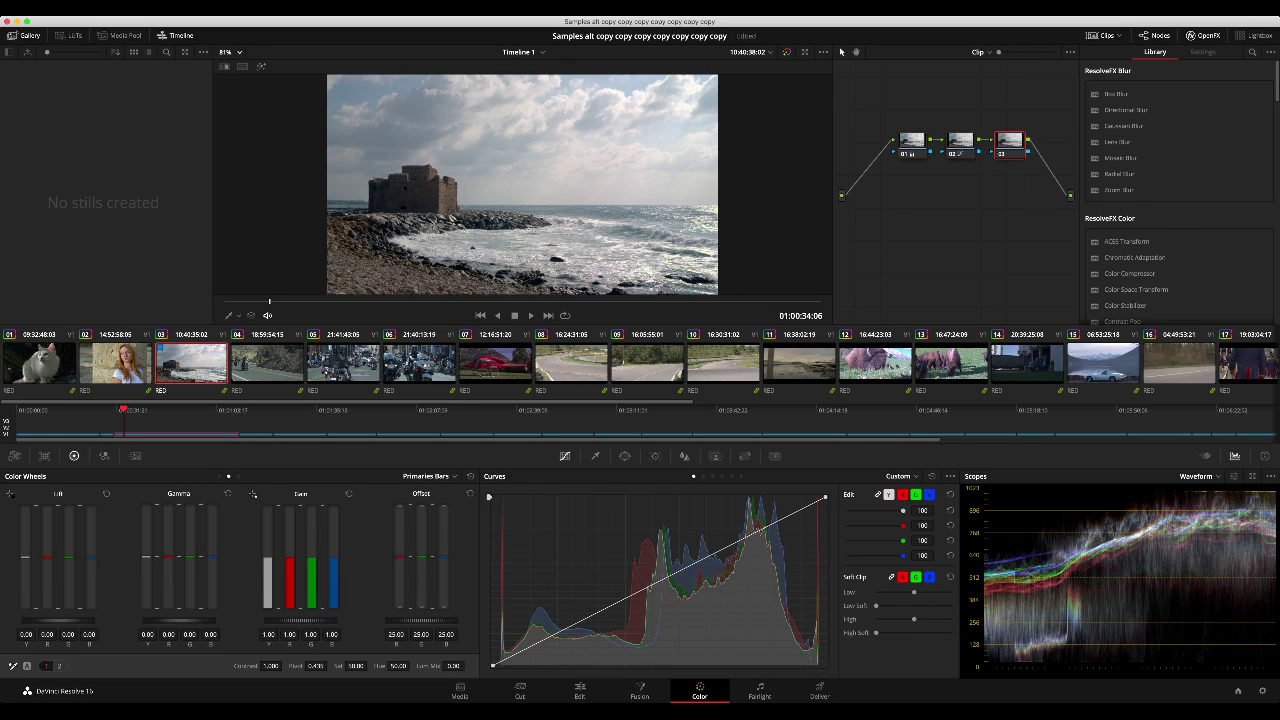
pyautogui.hotkey('ctrl', 'z')
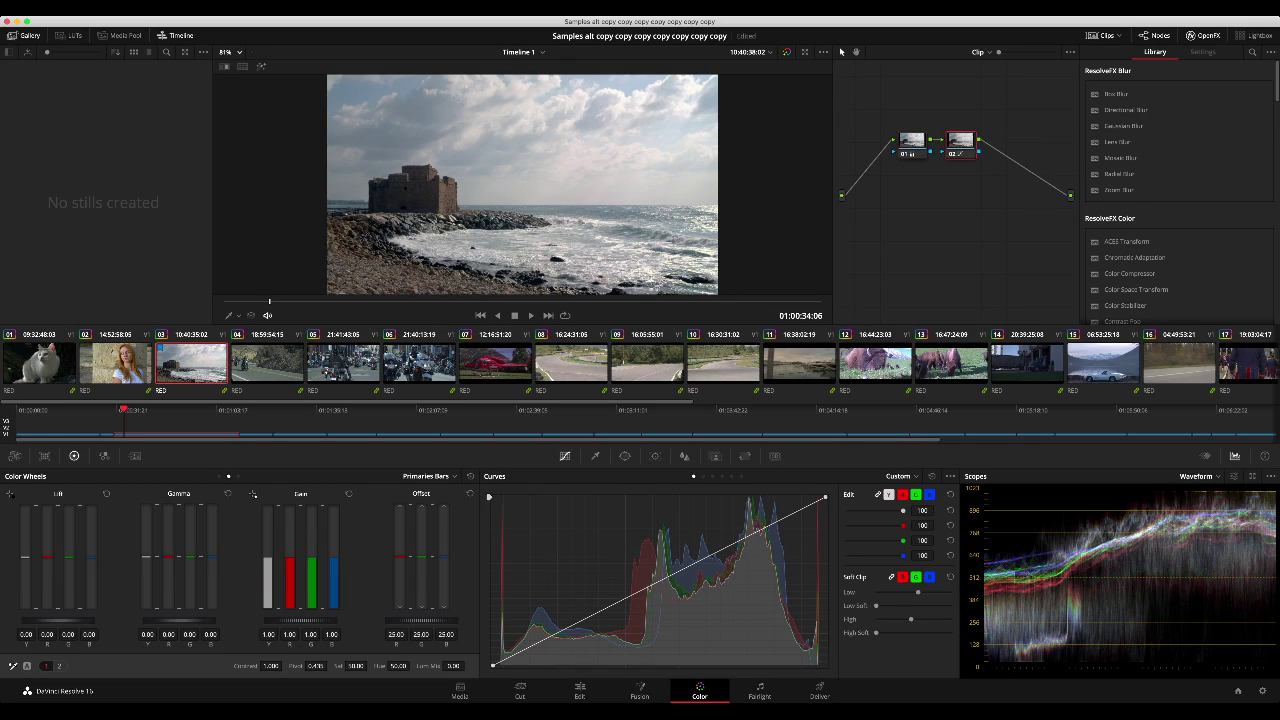
pyautogui.hotkey('shift', 'd')
pyautogui.hotkey('shift', 'd')
pyautogui.hotkey('shift', 's')
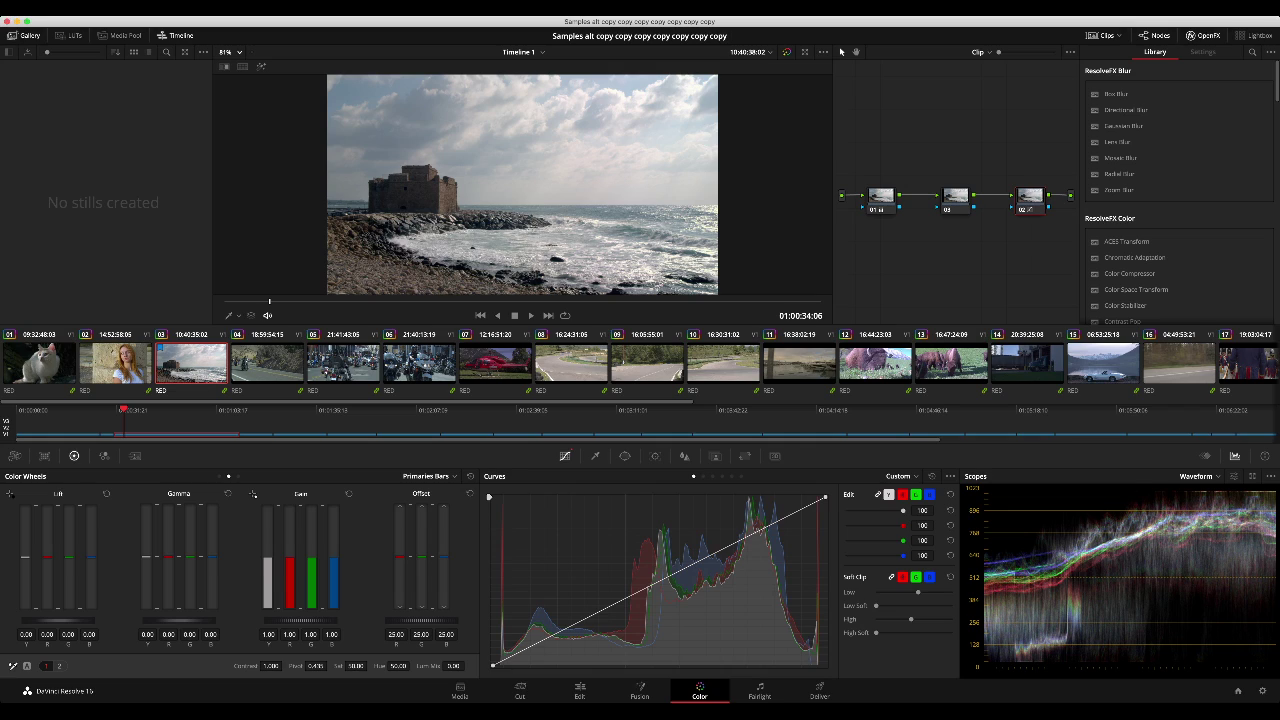
# Step: Examine the Group Post-Clip and Timeline node graphs with the cat and woman clips selected, and return to the Clip graph
pyautogui.click(116, 363)
pyautogui.keyDown('super'); pyautogui.click(40, 363); pyautogui.keyUp('super')
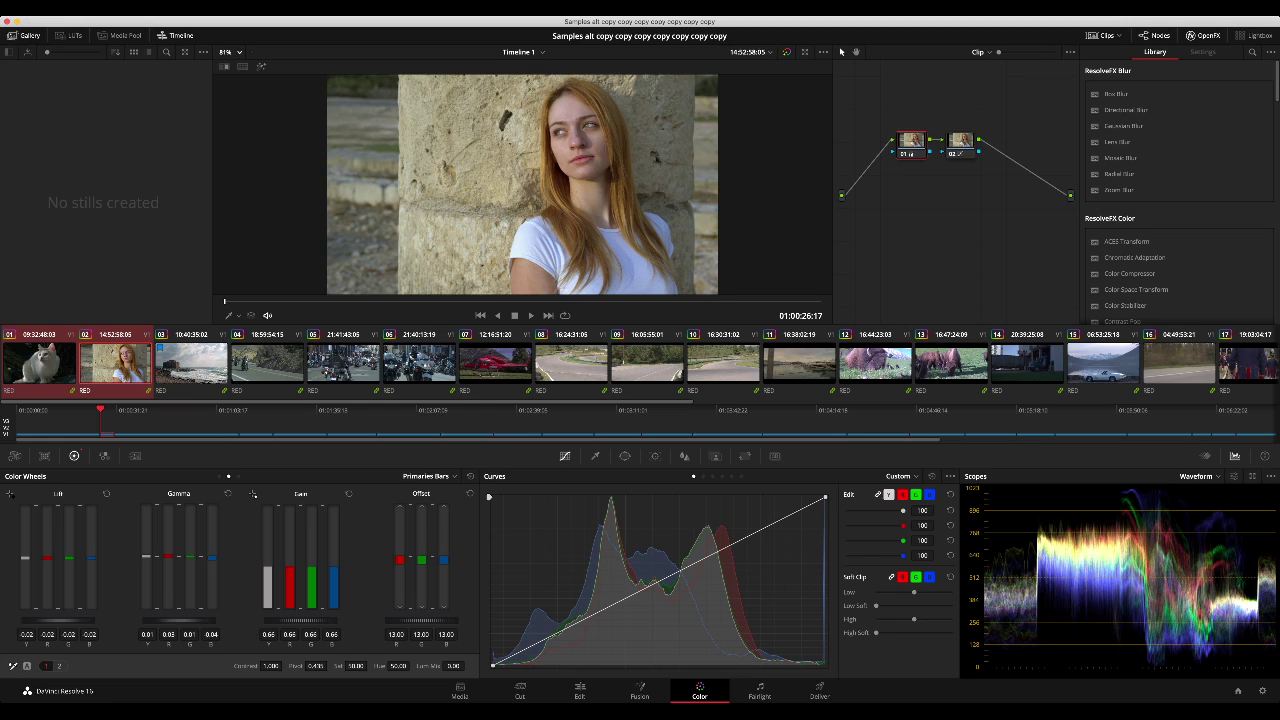
pyautogui.click(980, 64)
pyautogui.click(968, 94)
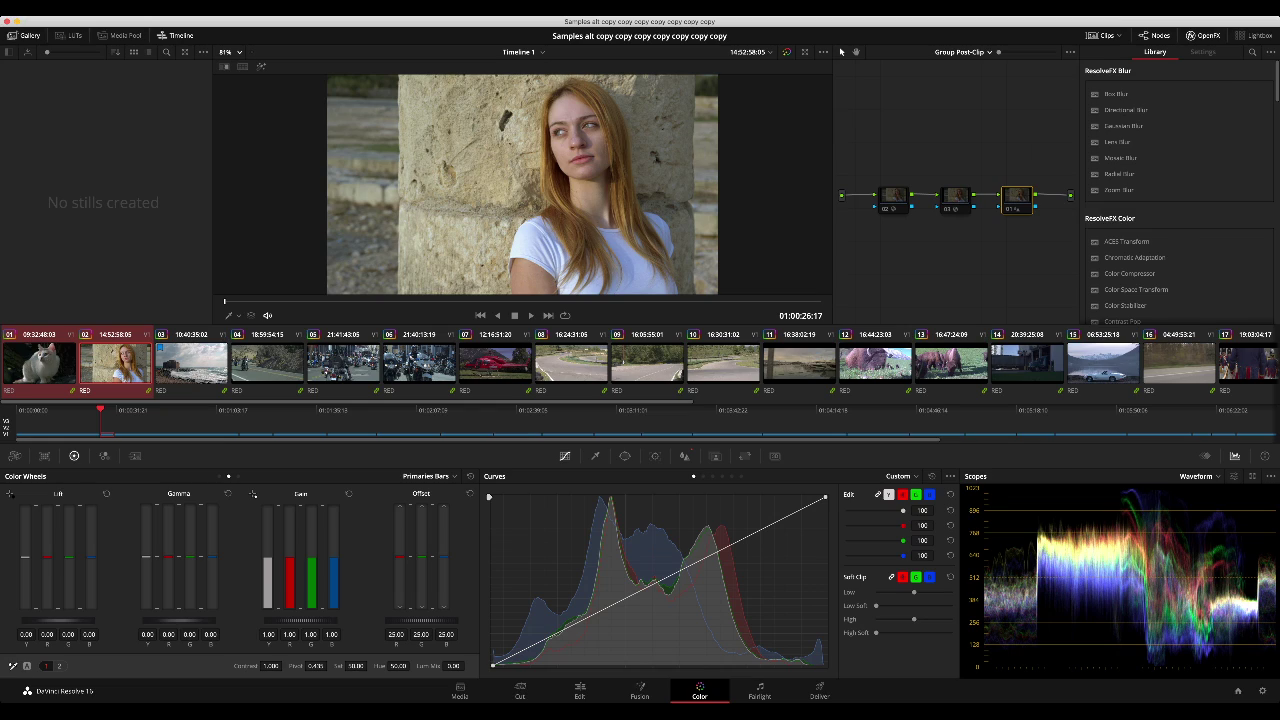
pyautogui.hotkey('alt', '`')
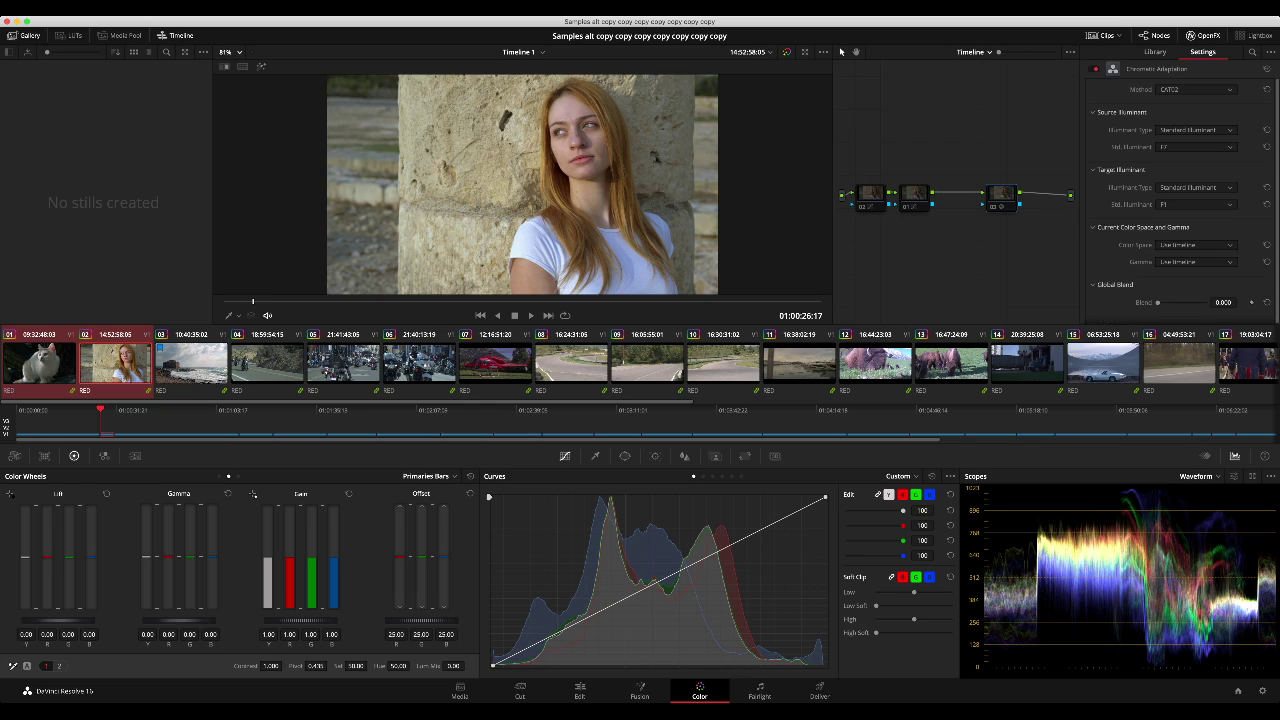
pyautogui.hotkey('alt', '`')
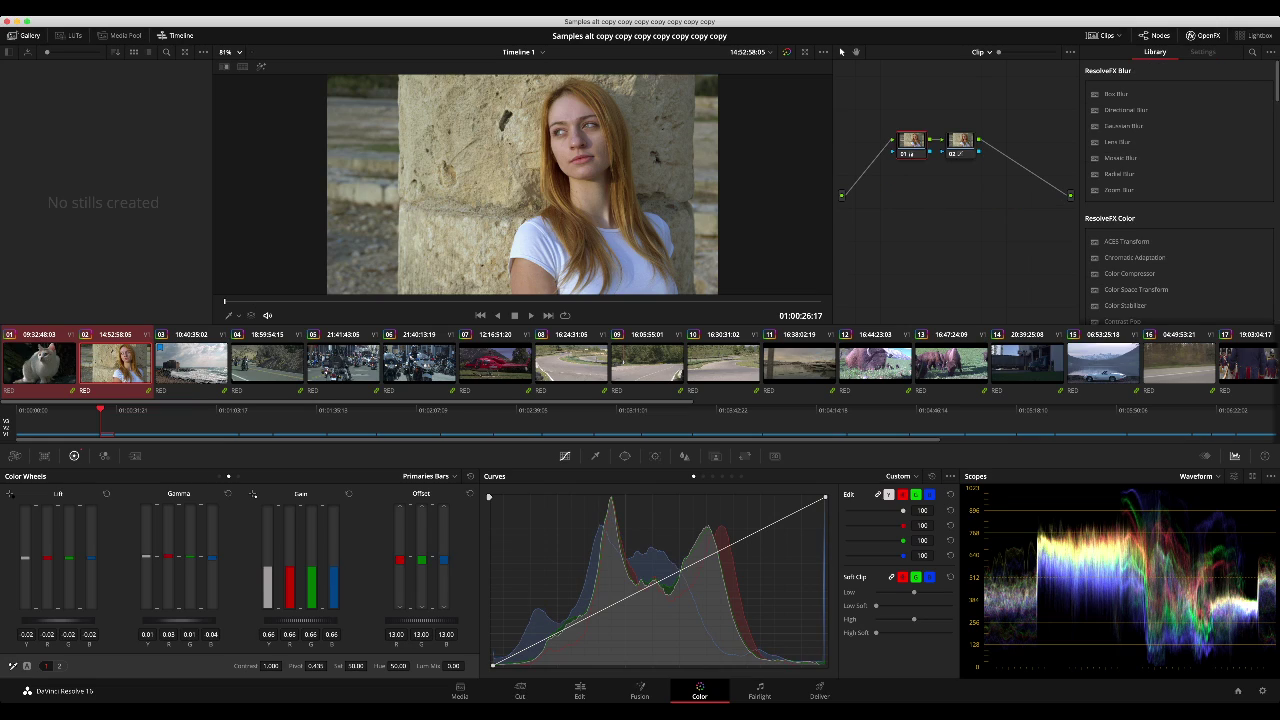
# Step: Step back and forth through the first four clips to compare their grades, ending on the castle clip
pyautogui.click(191, 363)
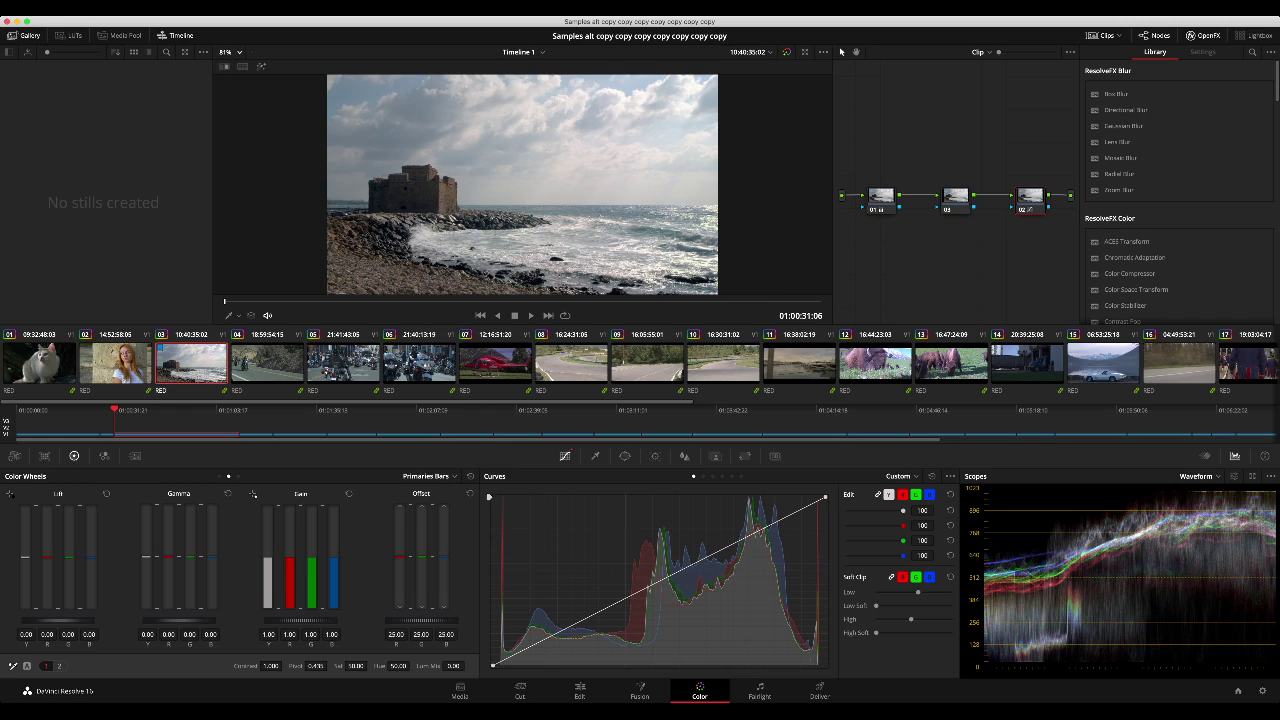
pyautogui.click(39, 363)
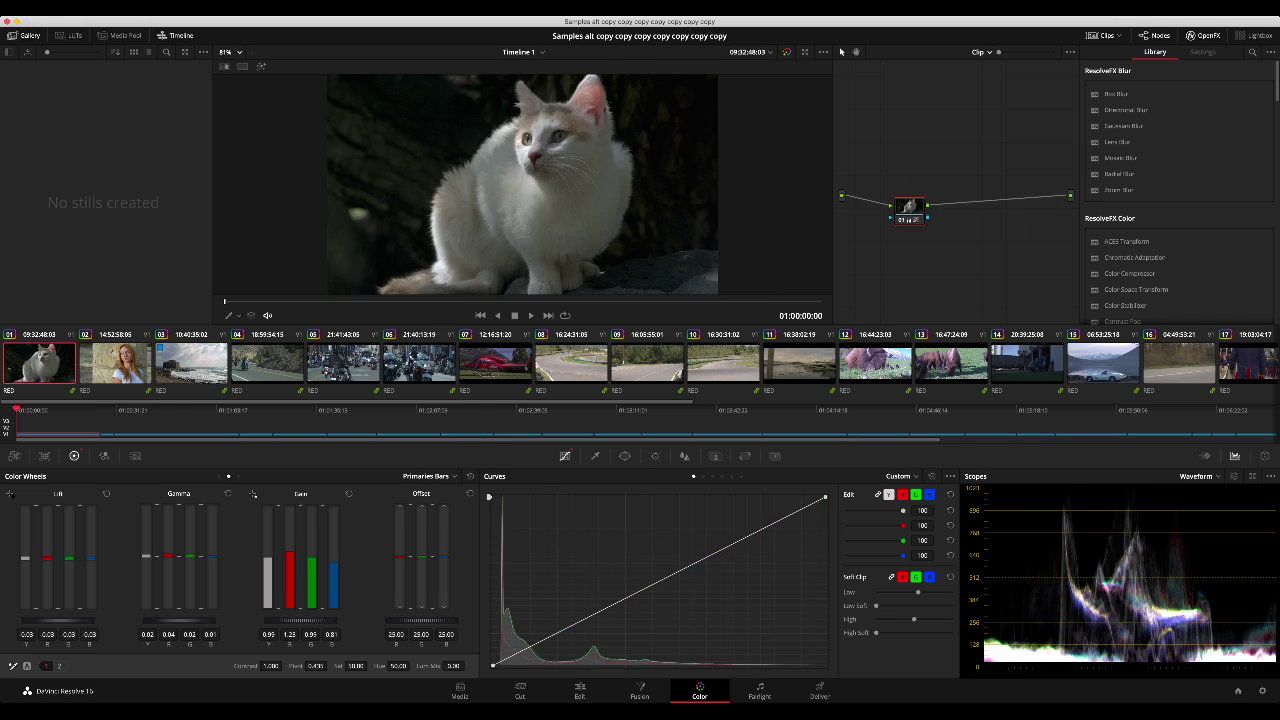
pyautogui.press('Down')
pyautogui.press('Down')
pyautogui.press('Down')
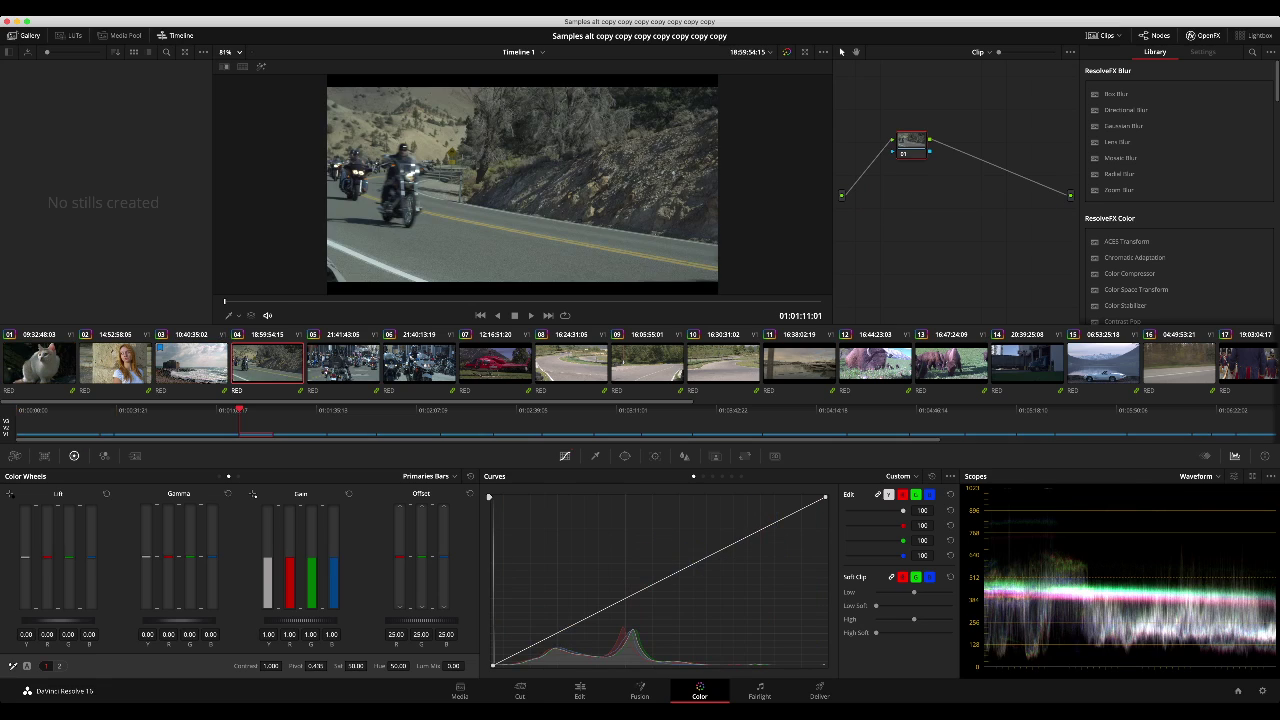
pyautogui.press('Up')
pyautogui.press('Up')
pyautogui.press('Down')
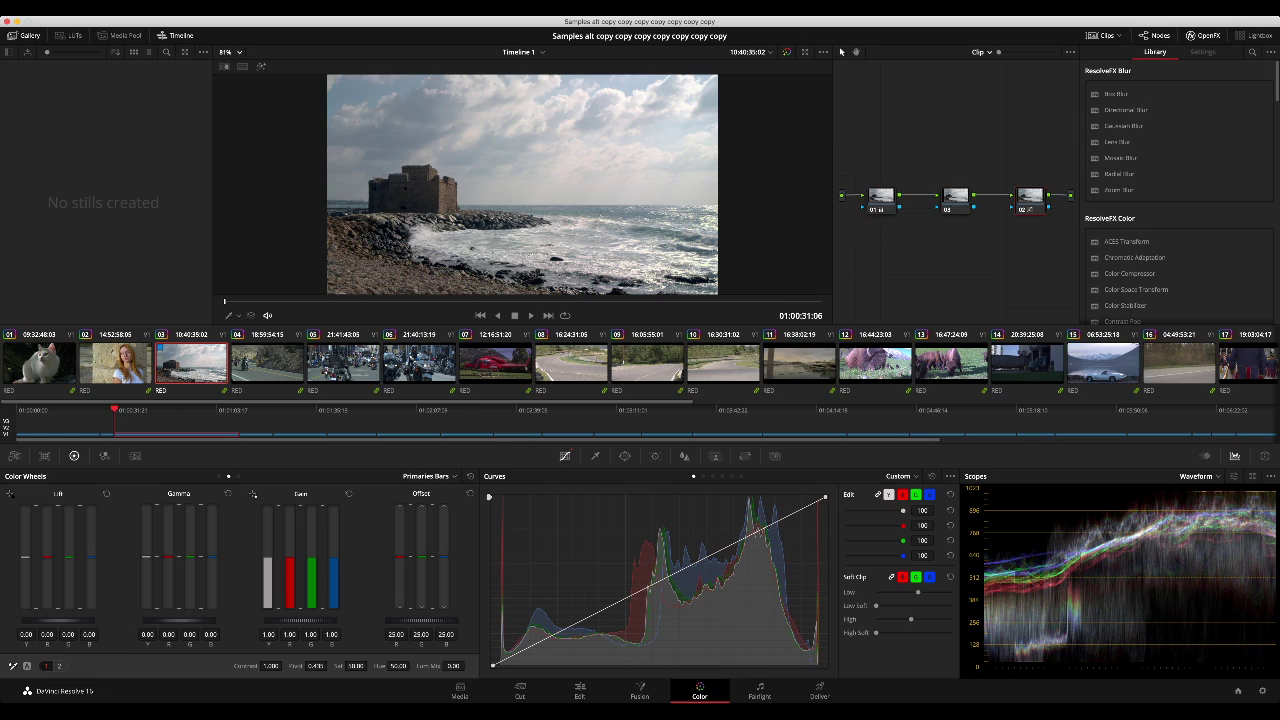
pyautogui.press('`')
pyautogui.press('`')
pyautogui.hotkey('shift', '`')
# Step: Try lowering the overall gain of the mountain road motorcycle clip to 0.95, and reset it
pyautogui.press('Down')
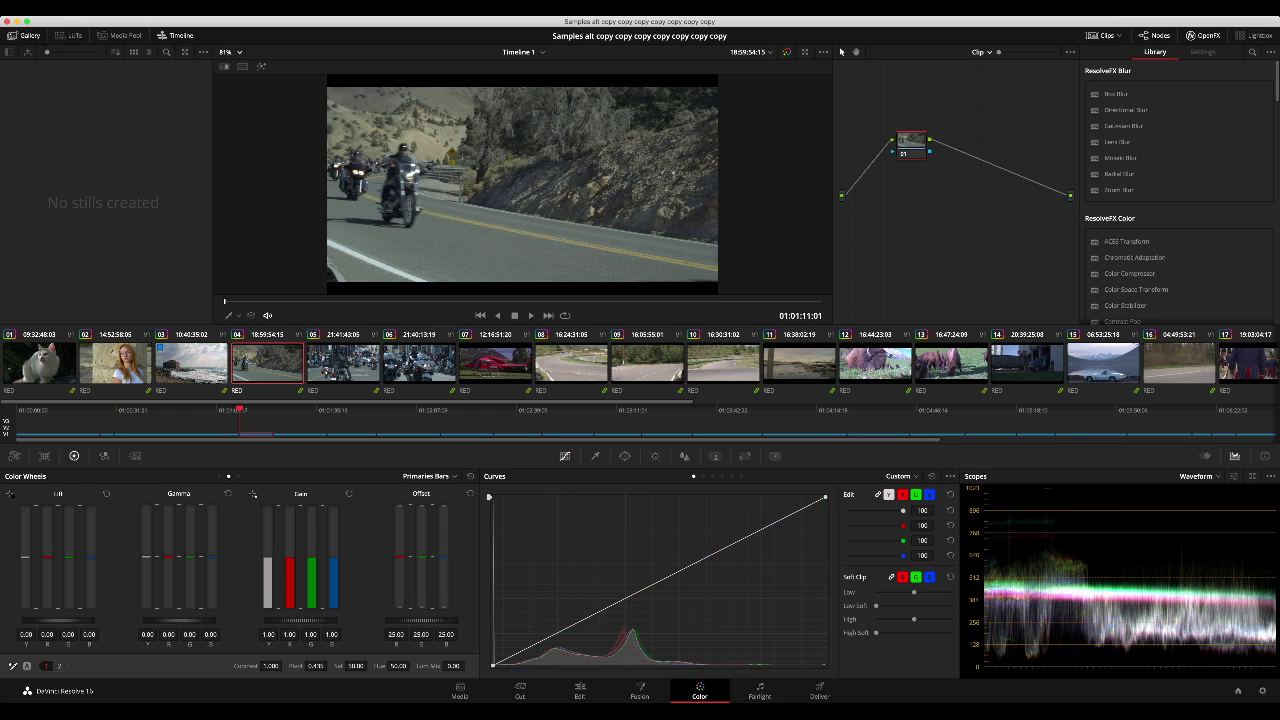
pyautogui.moveTo(307, 620); pyautogui.dragTo(297, 620)
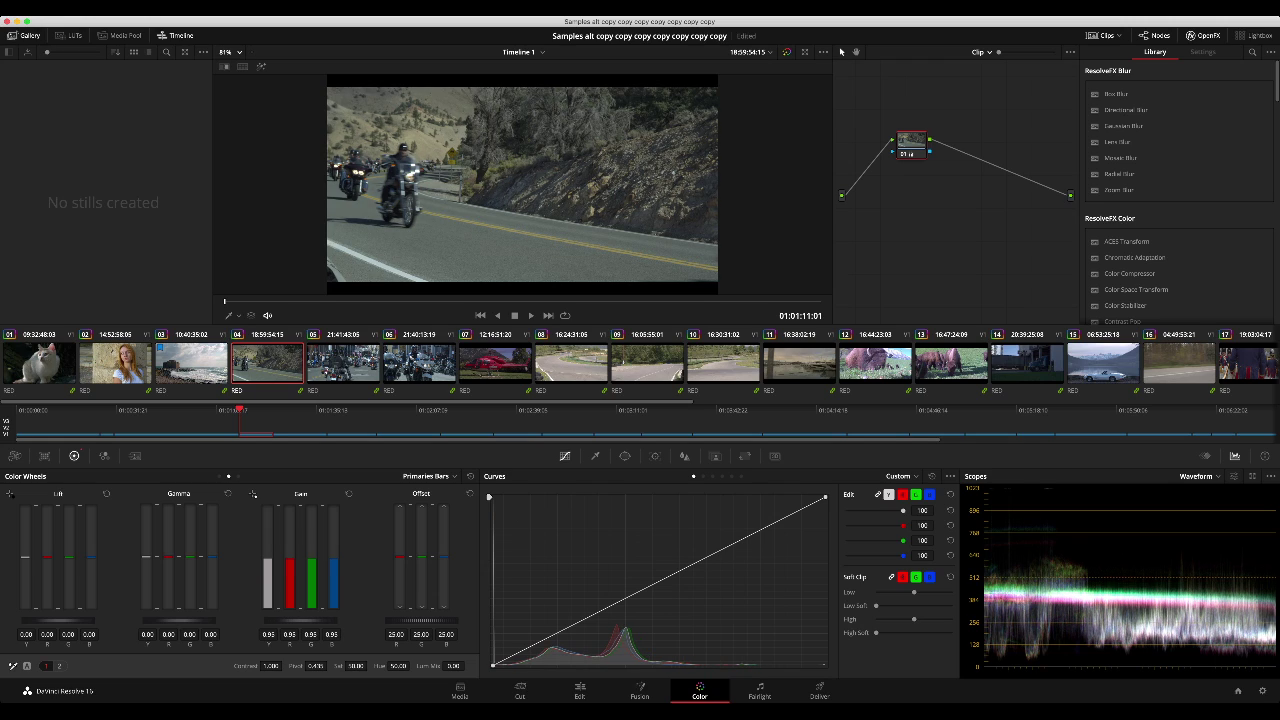
pyautogui.click(348, 494)
# Step: Compare the motorcycle clips 04 to 06 and place the playhead at 01:01:48:21 in the police motorcycle clip
pyautogui.press('Down')
pyautogui.press('Down')
pyautogui.press('Down')
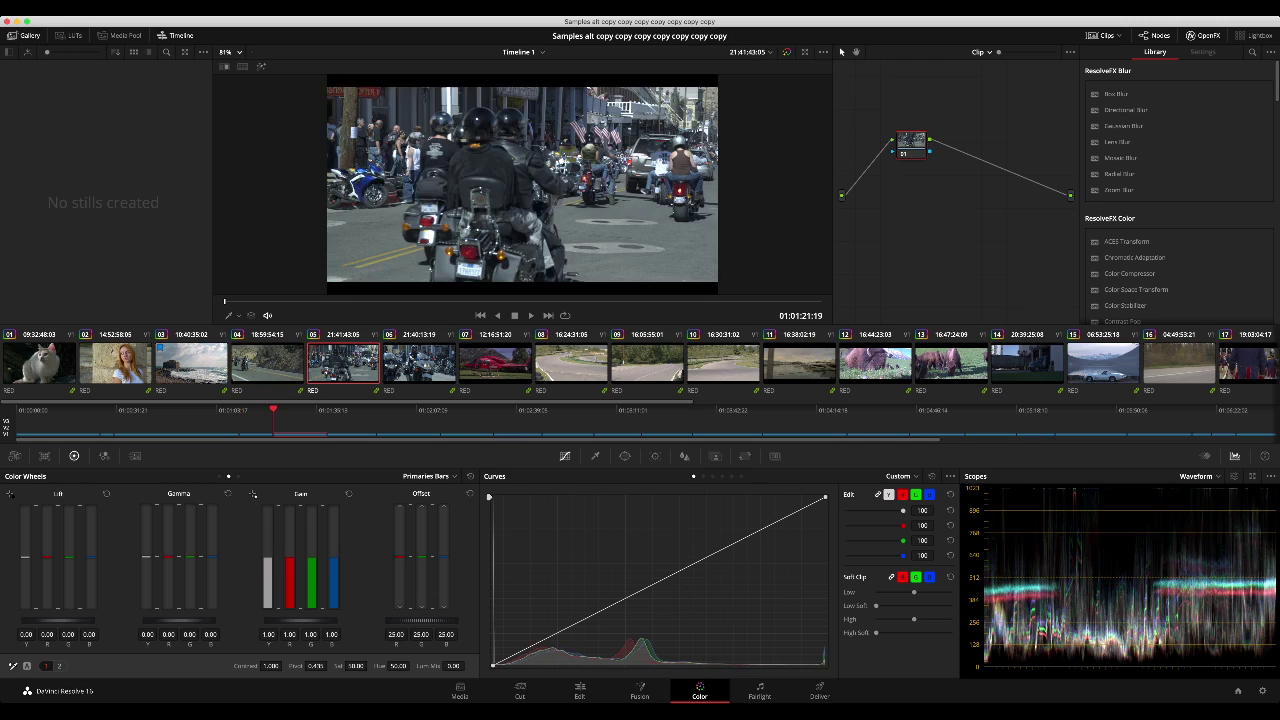
pyautogui.press('Up')
pyautogui.press('Up')
pyautogui.press('Down')
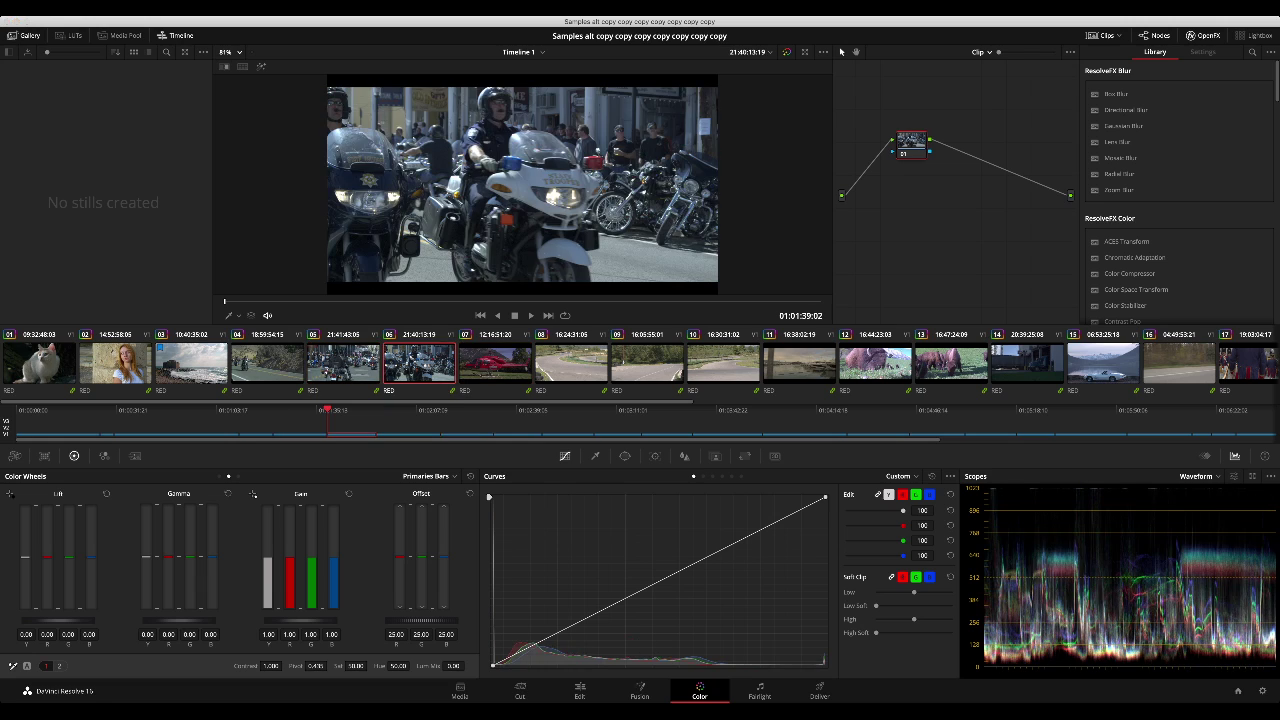
pyautogui.press('Up')
pyautogui.press('Up')
pyautogui.press('Down')
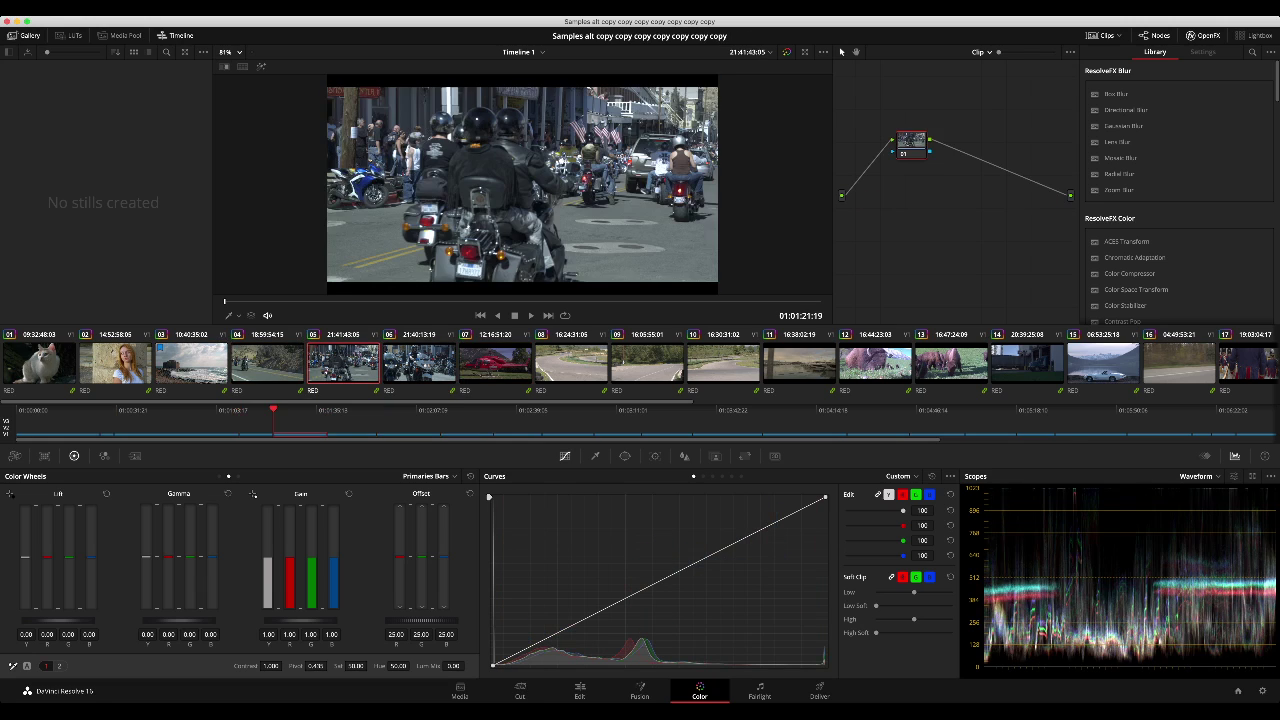
pyautogui.press('Down')
pyautogui.click(595, 301)
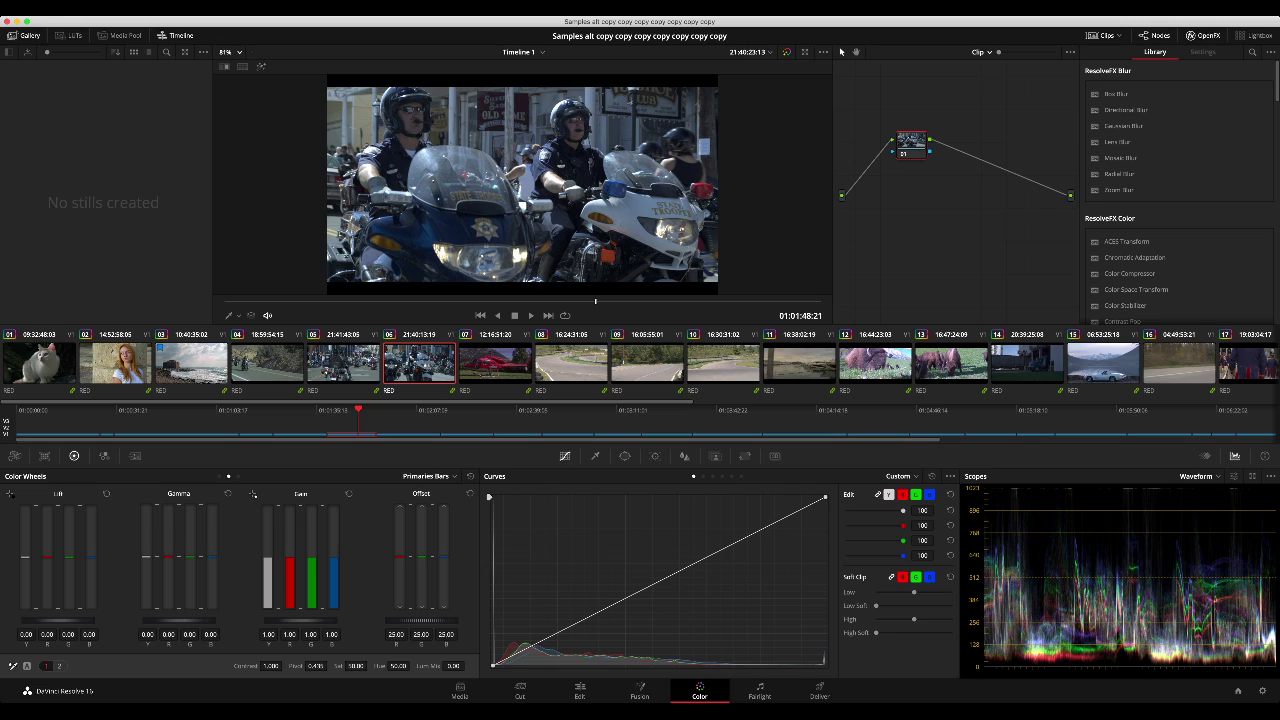
# Step: Try a flatter grade on the police clip with gain 0.82, gamma 0.09 and lift -0.03, and reset all primaries
pyautogui.moveTo(301, 620); pyautogui.dragTo(270, 620)
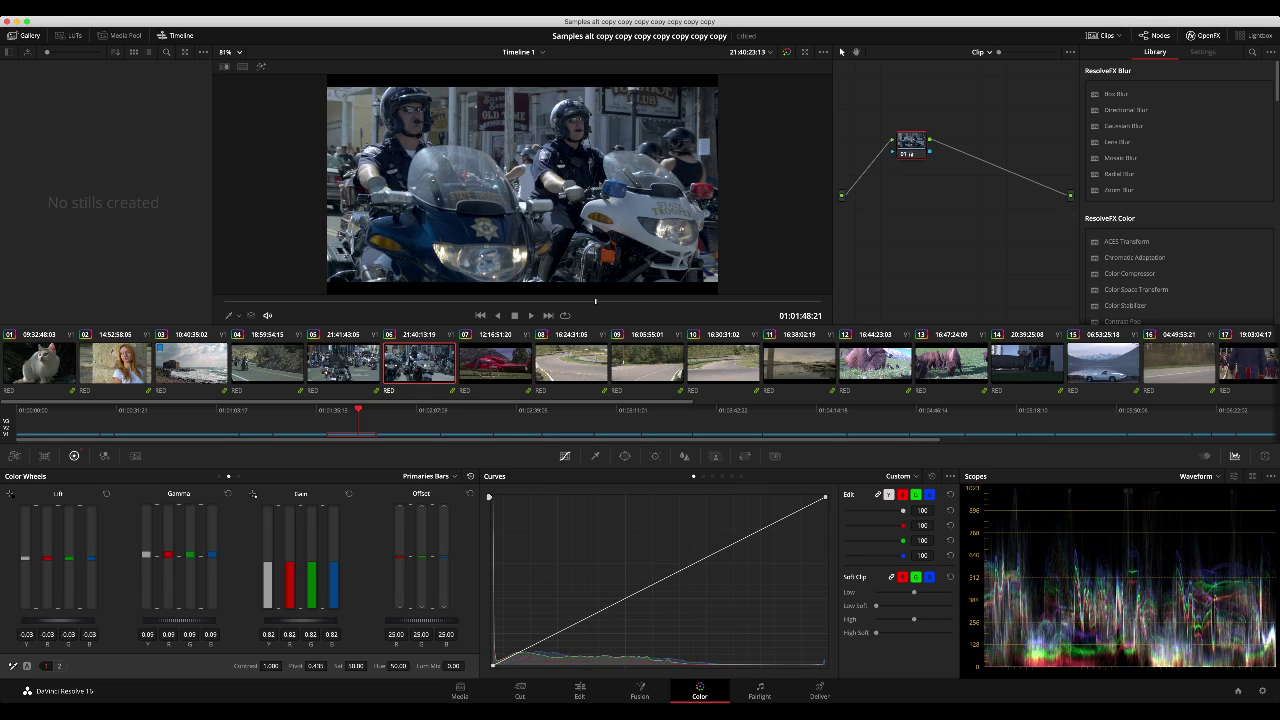
pyautogui.click(470, 476)
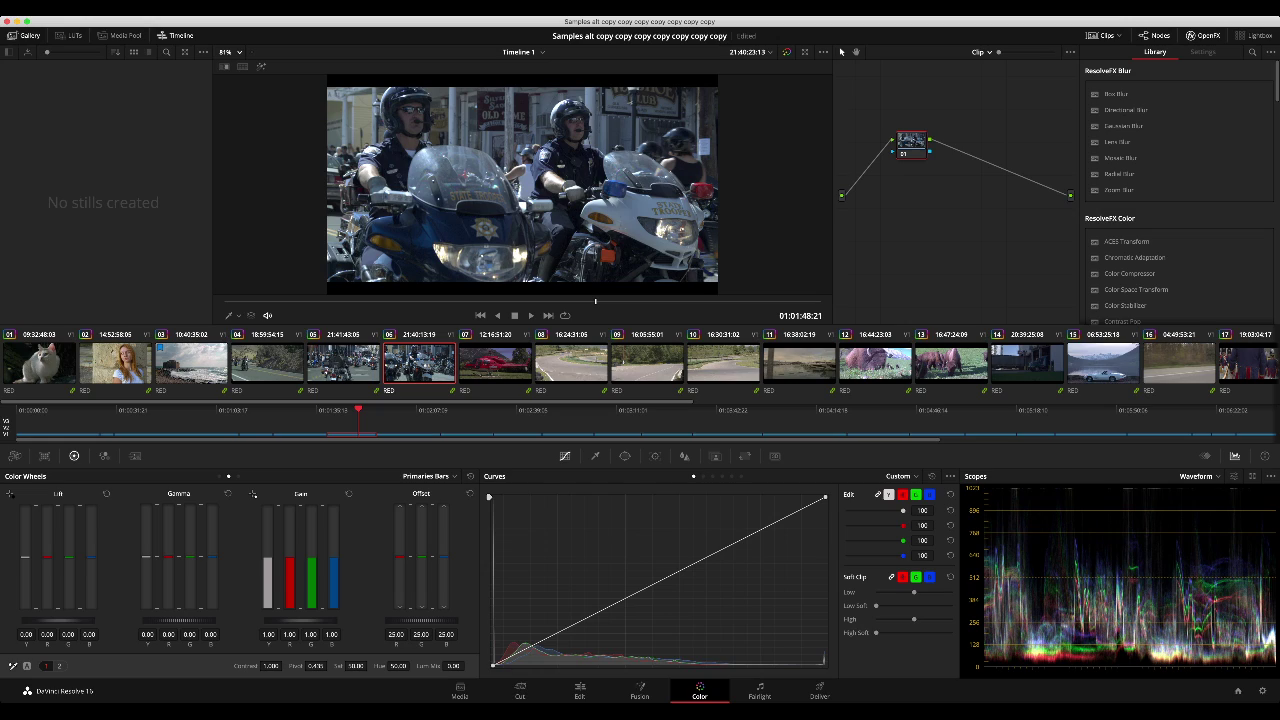
# Step: Brighten the police clip with overall gain 1.20 and set its lift to -0.01, leaving gamma at 0.00
pyautogui.moveTo(301, 620); pyautogui.dragTo(326, 620)
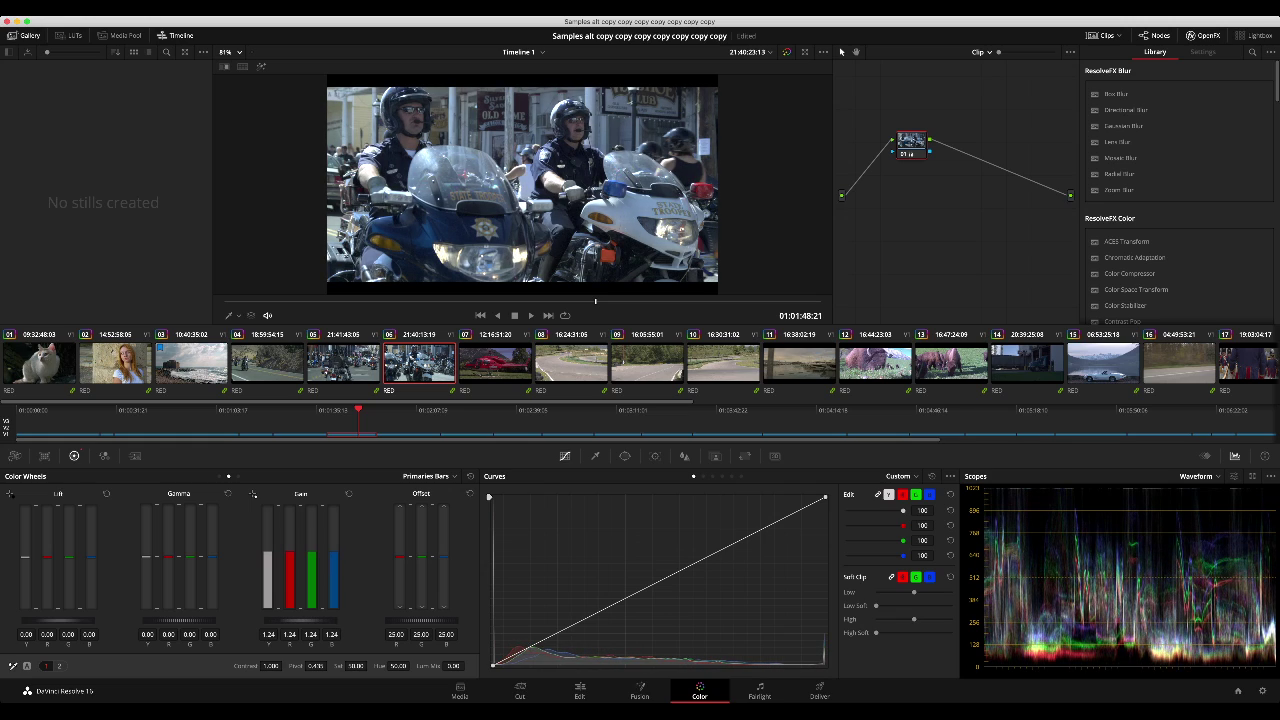
pyautogui.moveTo(326, 620); pyautogui.dragTo(338, 620)
pyautogui.moveTo(58, 620); pyautogui.dragTo(55, 620)
pyautogui.moveTo(180, 620); pyautogui.dragTo(176, 620)
pyautogui.moveTo(301, 620); pyautogui.dragTo(277, 620)
pyautogui.moveTo(180, 620); pyautogui.dragTo(182, 620)
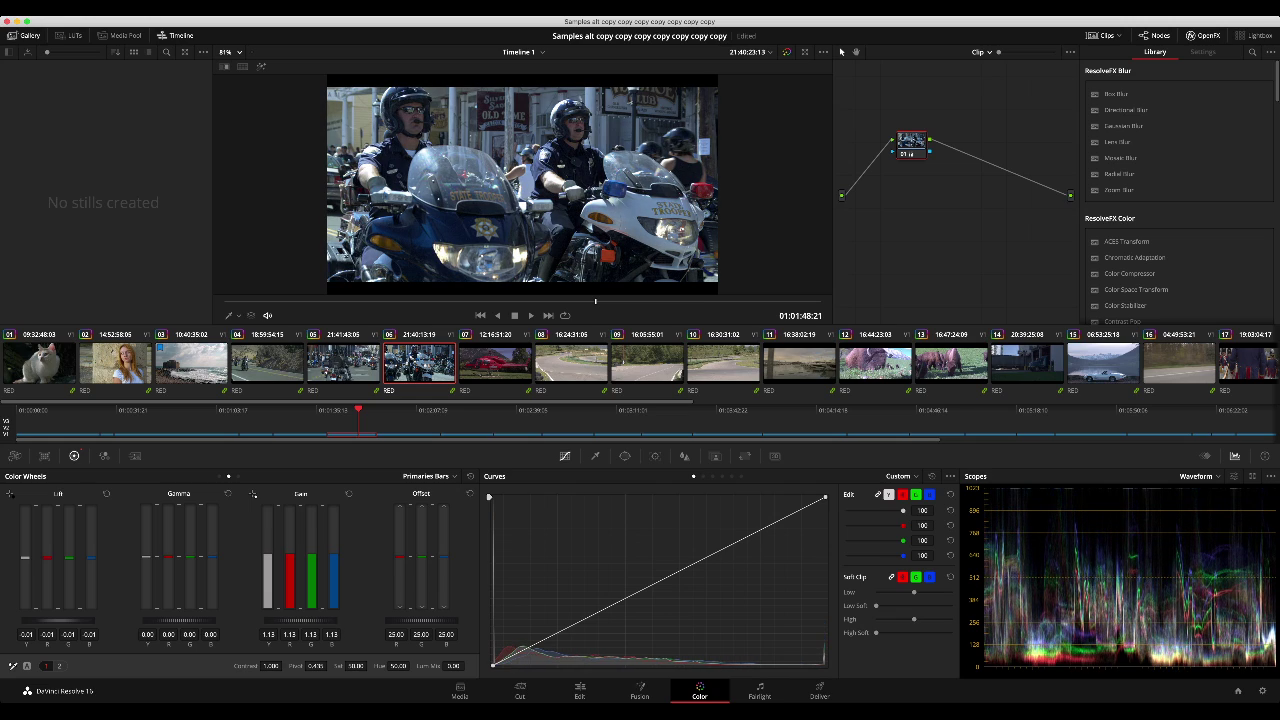
pyautogui.moveTo(301, 620); pyautogui.dragTo(307, 620)
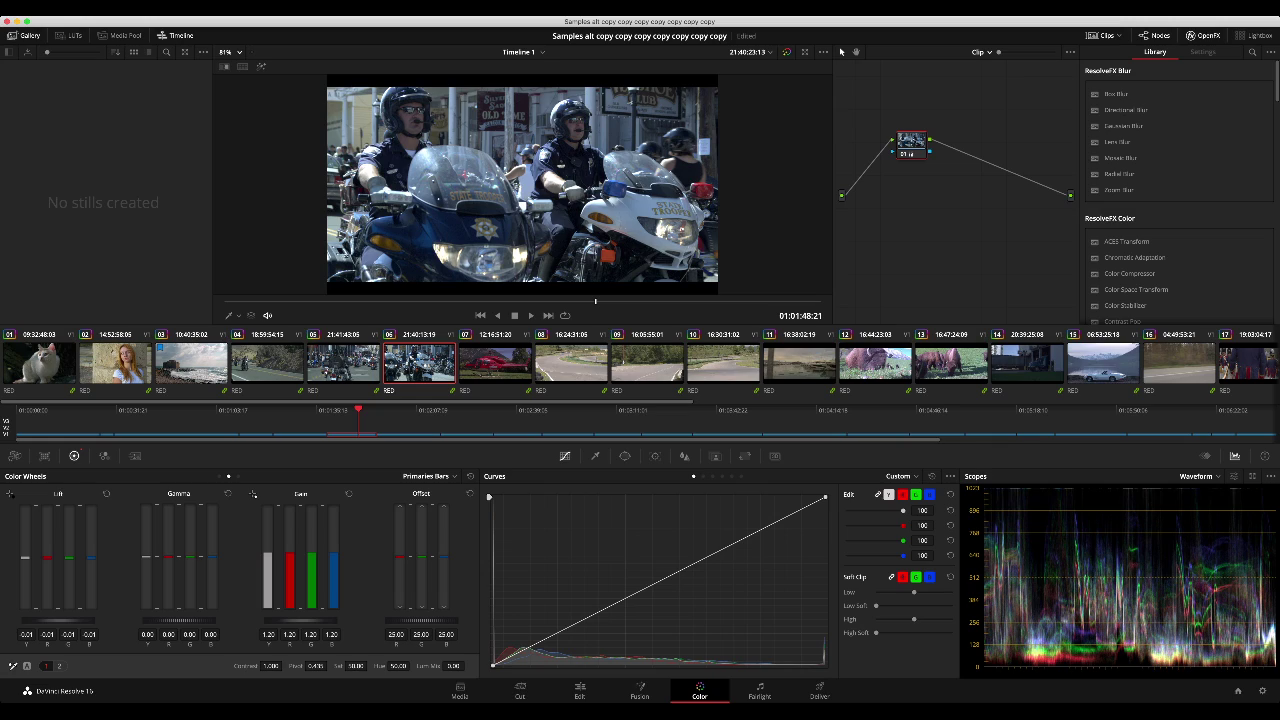
# Step: Warm the police clip by setting red gain to 1.33 and blue gain to 1.06, and add a second serial node
pyautogui.moveTo(333, 578); pyautogui.dragTo(290, 568)
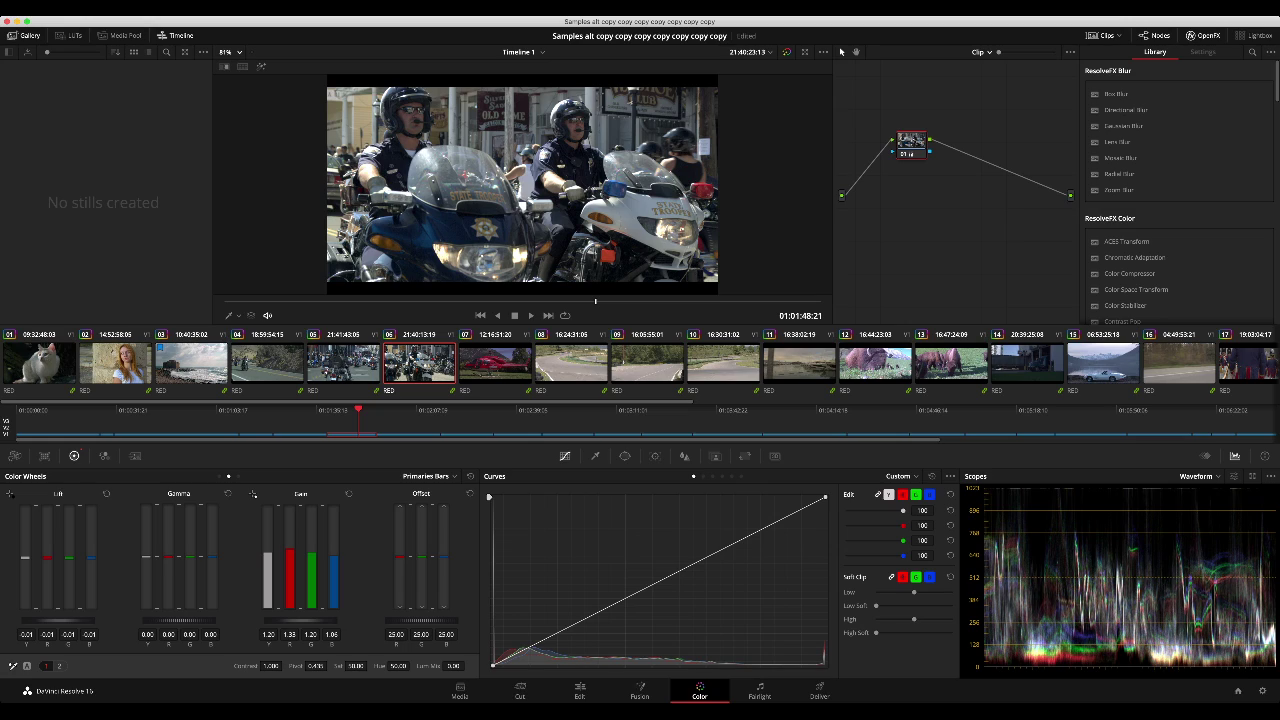
pyautogui.hotkey('alt', 's')
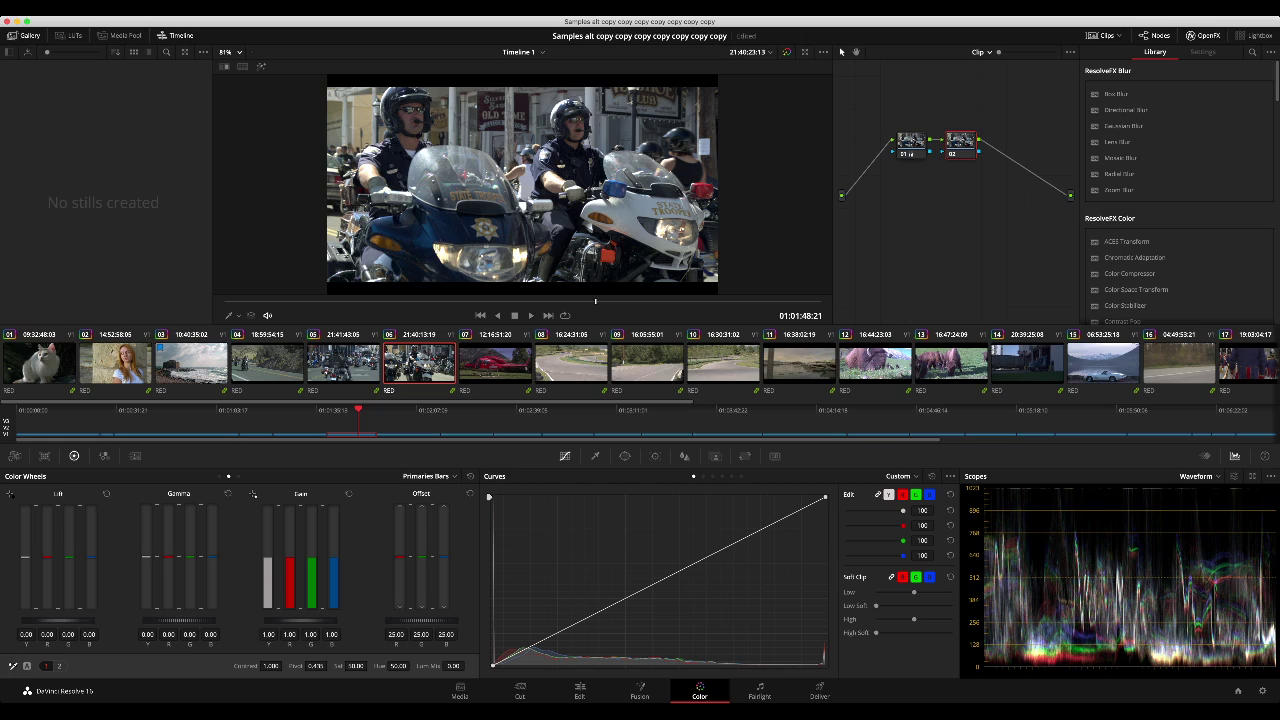
# Step: On the police clip's second node, soft-clip the highlights with High slightly lowered and High Soft at maximum, and raise Low slightly
pyautogui.click(911, 142)
pyautogui.click(961, 143)
pyautogui.moveTo(898, 633)
pyautogui.mouseDown()
pyautogui.moveTo(952, 633)
pyautogui.moveTo(911, 619)
pyautogui.mouseUp()
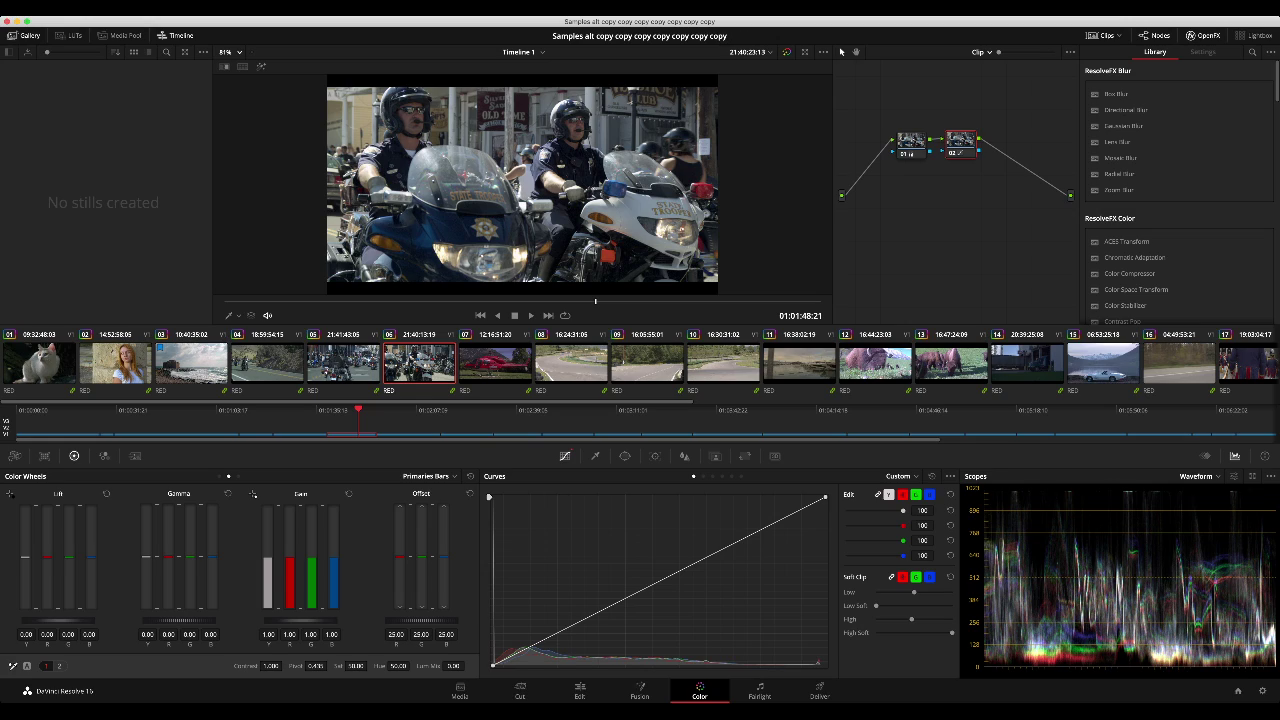
pyautogui.moveTo(914, 592); pyautogui.dragTo(917, 592)
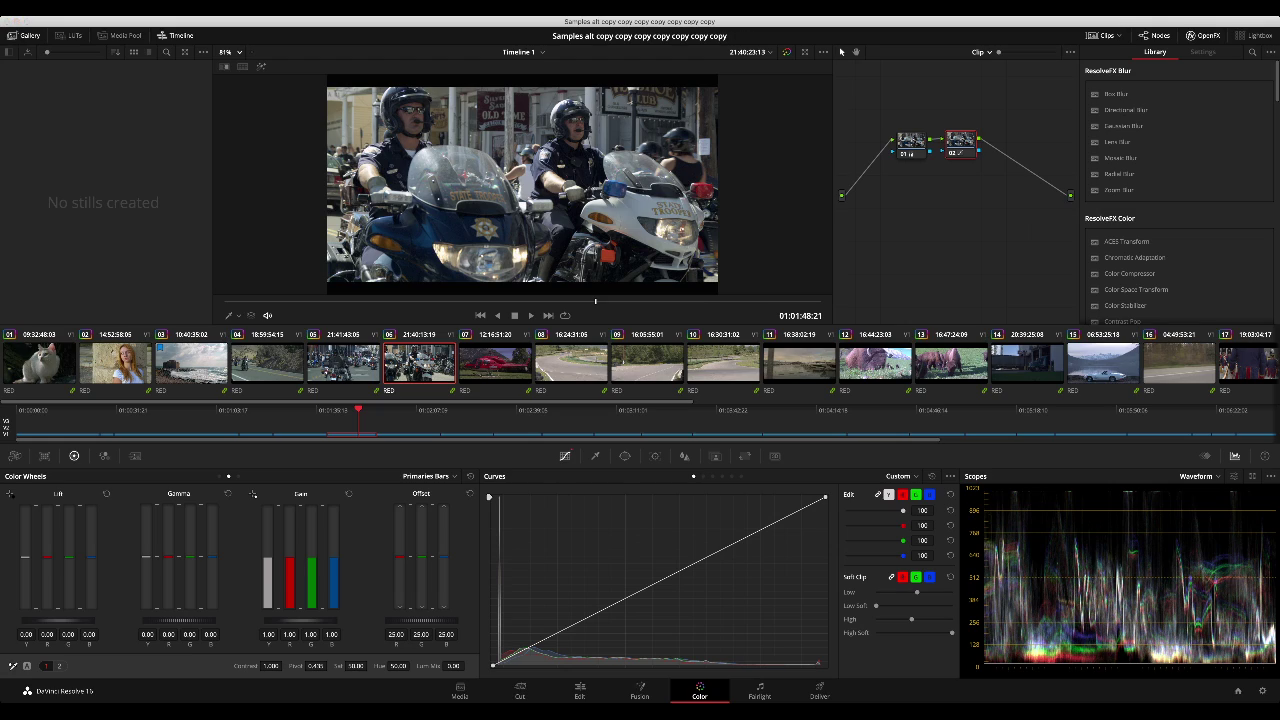
# Step: Select the first node and review the police clip's playback in the enlarged viewer layouts, stopping at 01:01:51:03
pyautogui.hotkey('shift', ';')
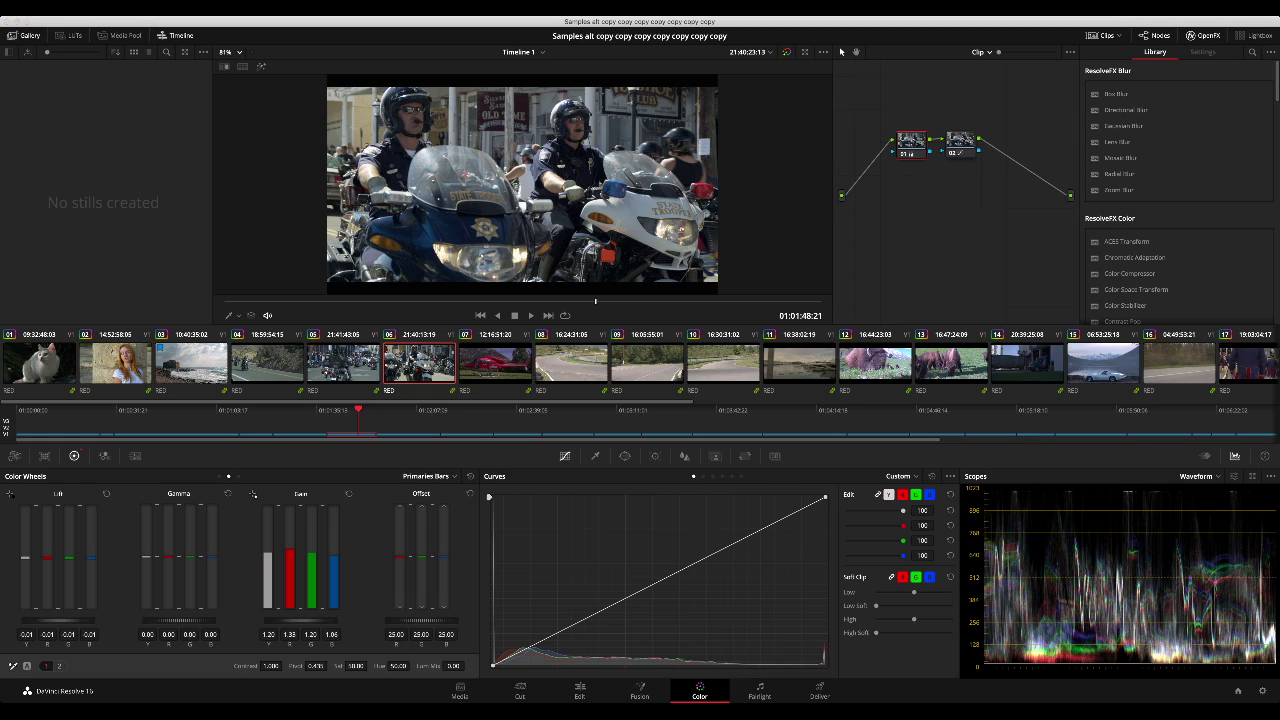
pyautogui.hotkey('alt', 'f')
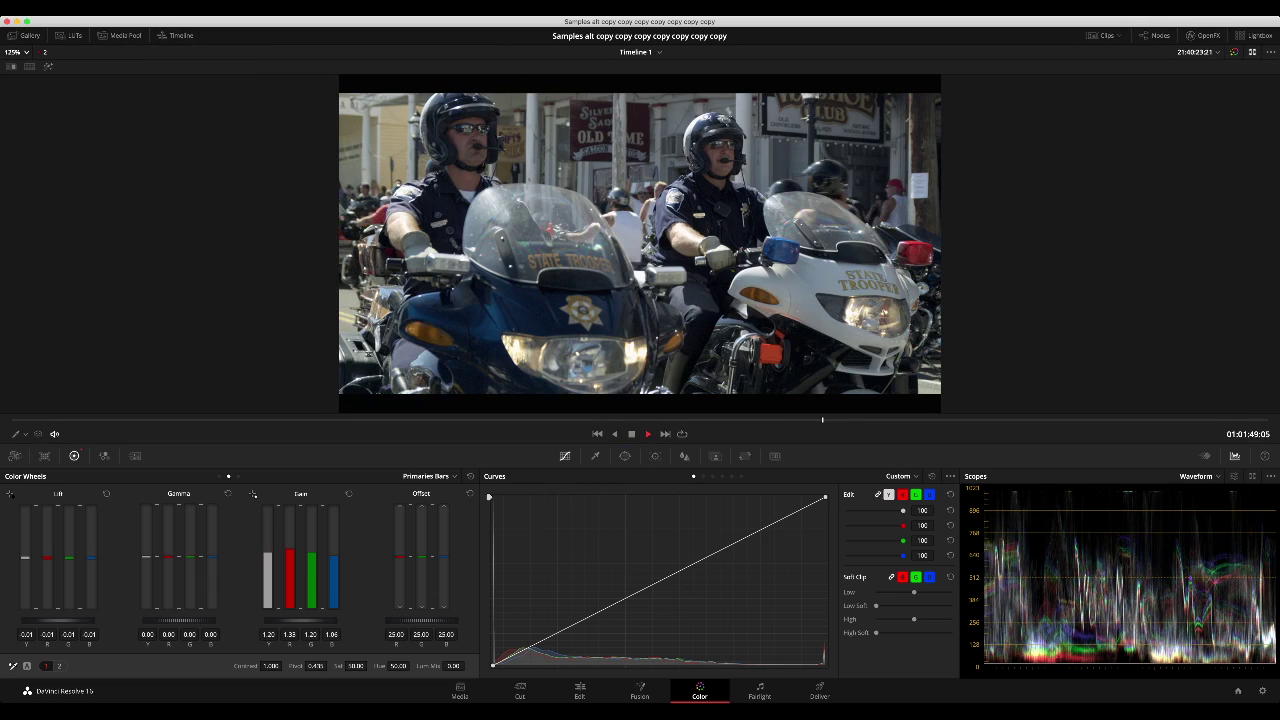
pyautogui.hotkey('alt', 'f')
pyautogui.hotkey('alt', 'f')
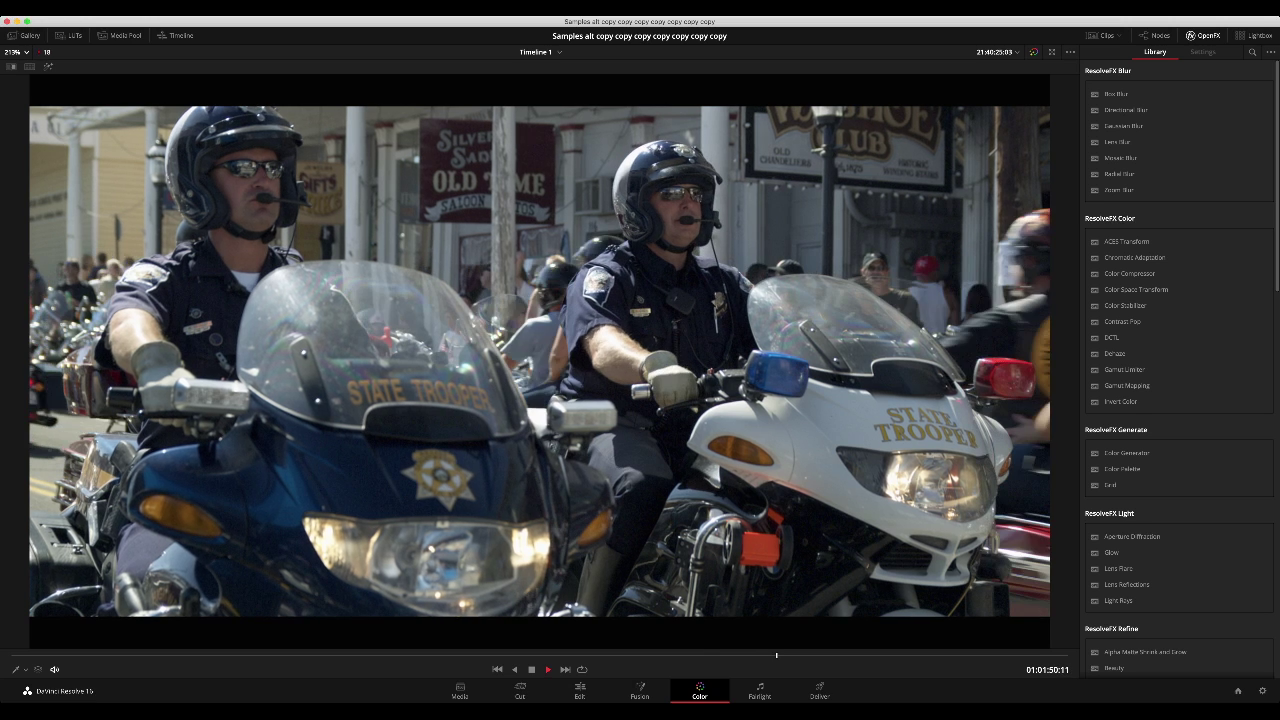
pyautogui.press('space')
pyautogui.hotkey('alt', 'f')
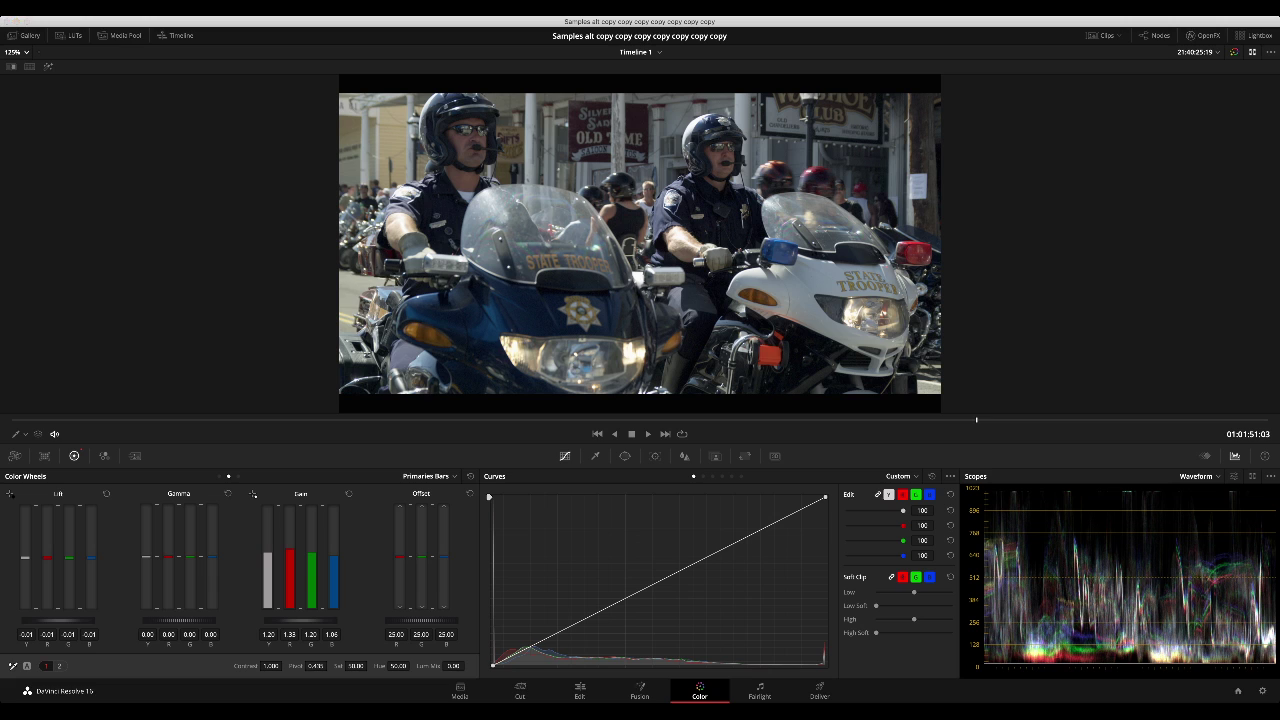
pyautogui.hotkey('alt', 'f')
pyautogui.hotkey('alt', 'f')
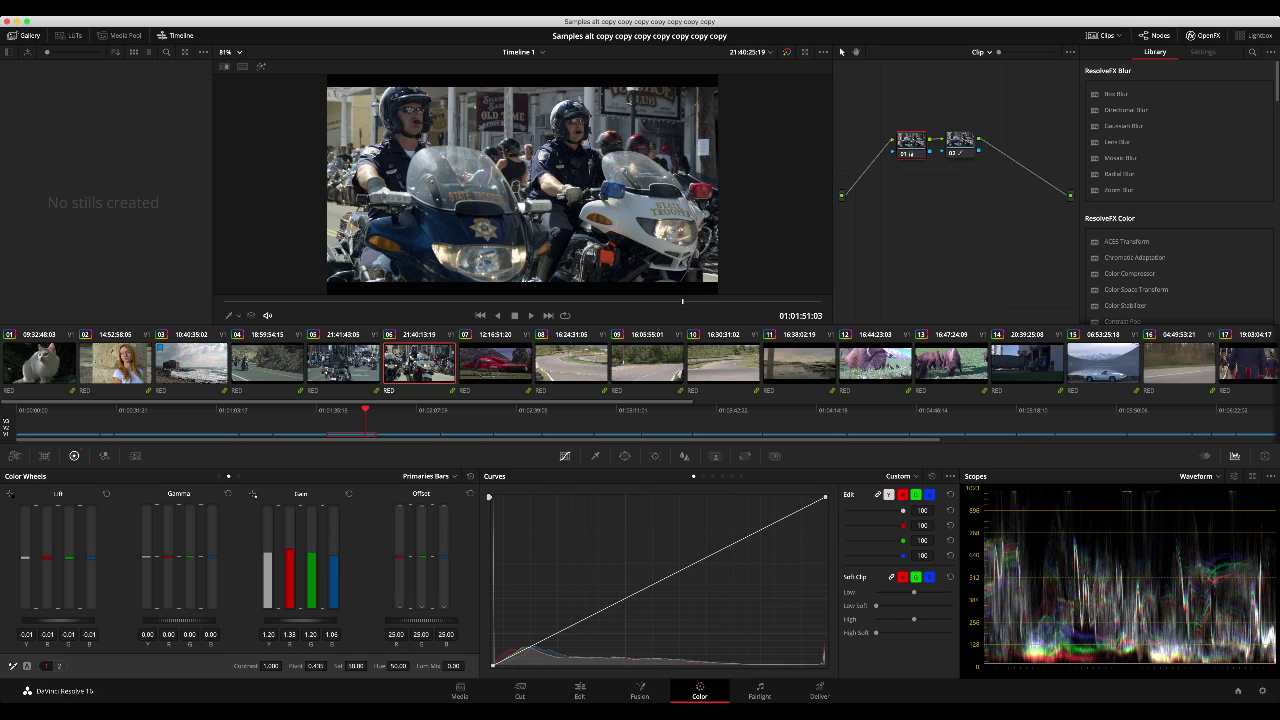
# Step: Try a look on a serial node between the two existing ones, with red gain 1.08, blue gain 0.86, red lift -0.05 and blue lift 0.02
pyautogui.hotkey('alt', 's')
pyautogui.press('Delete')
pyautogui.hotkey('shift', 's')
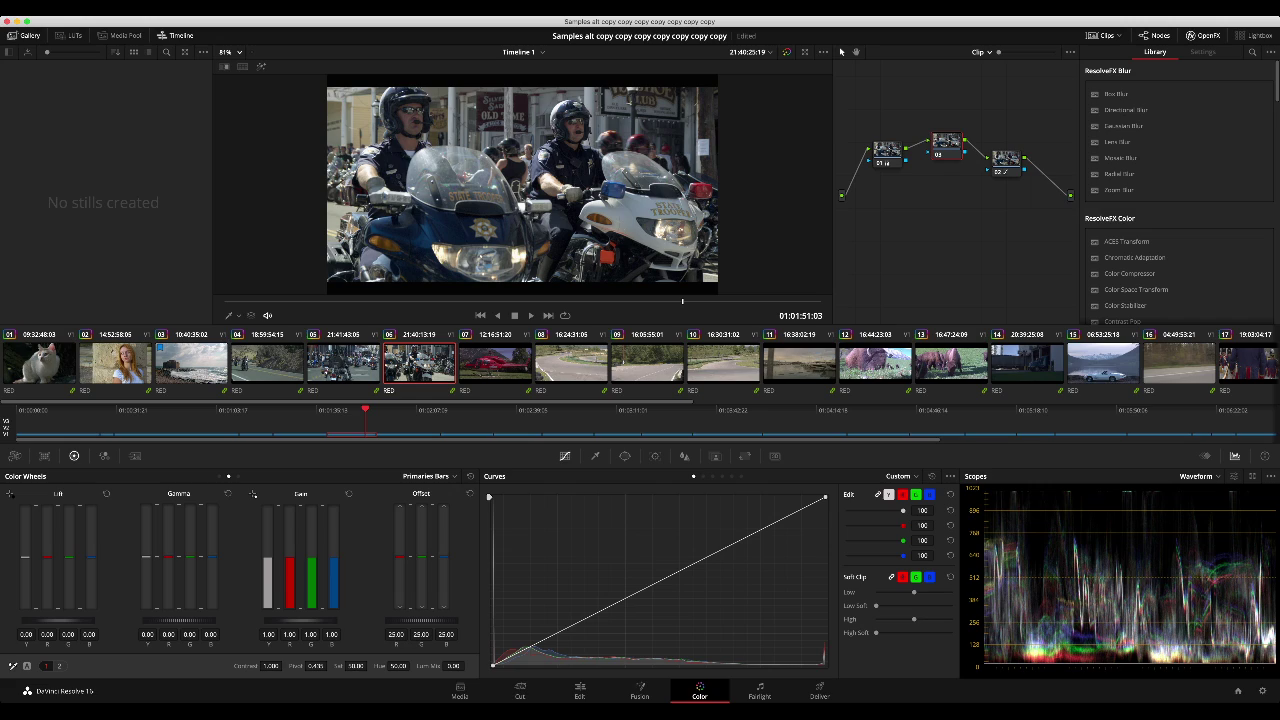
pyautogui.moveTo(290, 557); pyautogui.dragTo(290, 554)
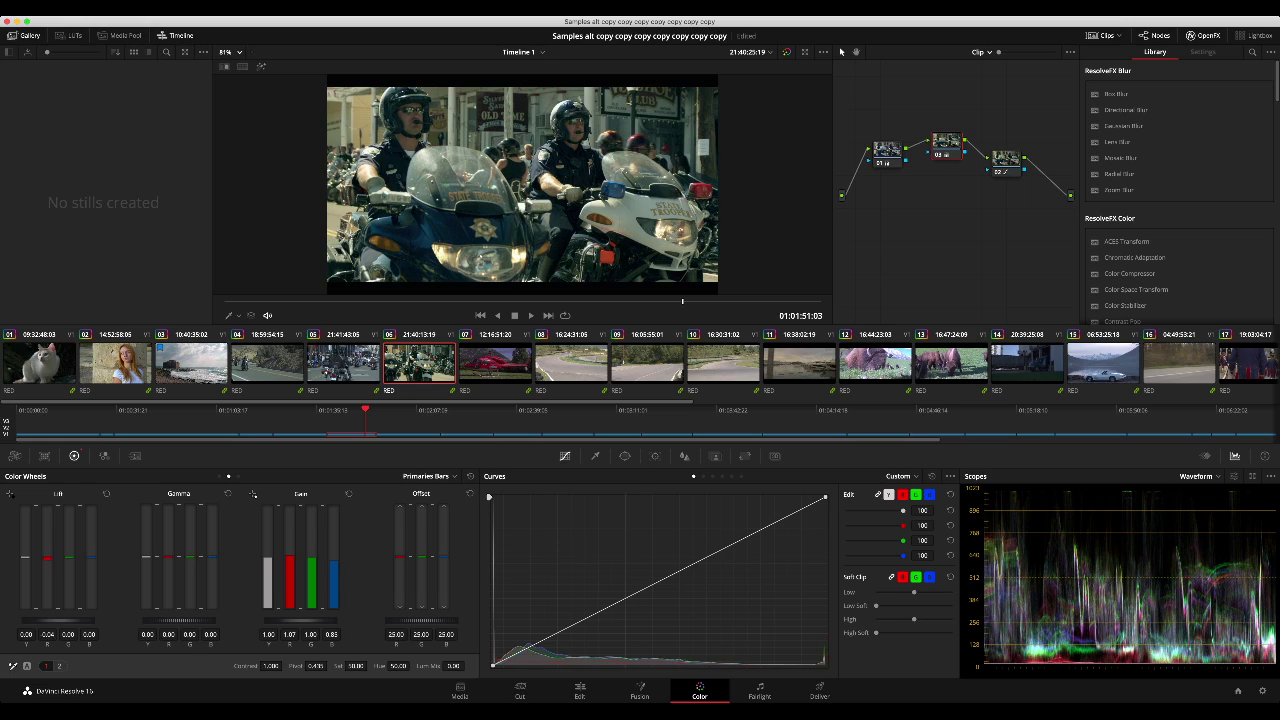
pyautogui.moveTo(91, 556); pyautogui.dragTo(91, 557)
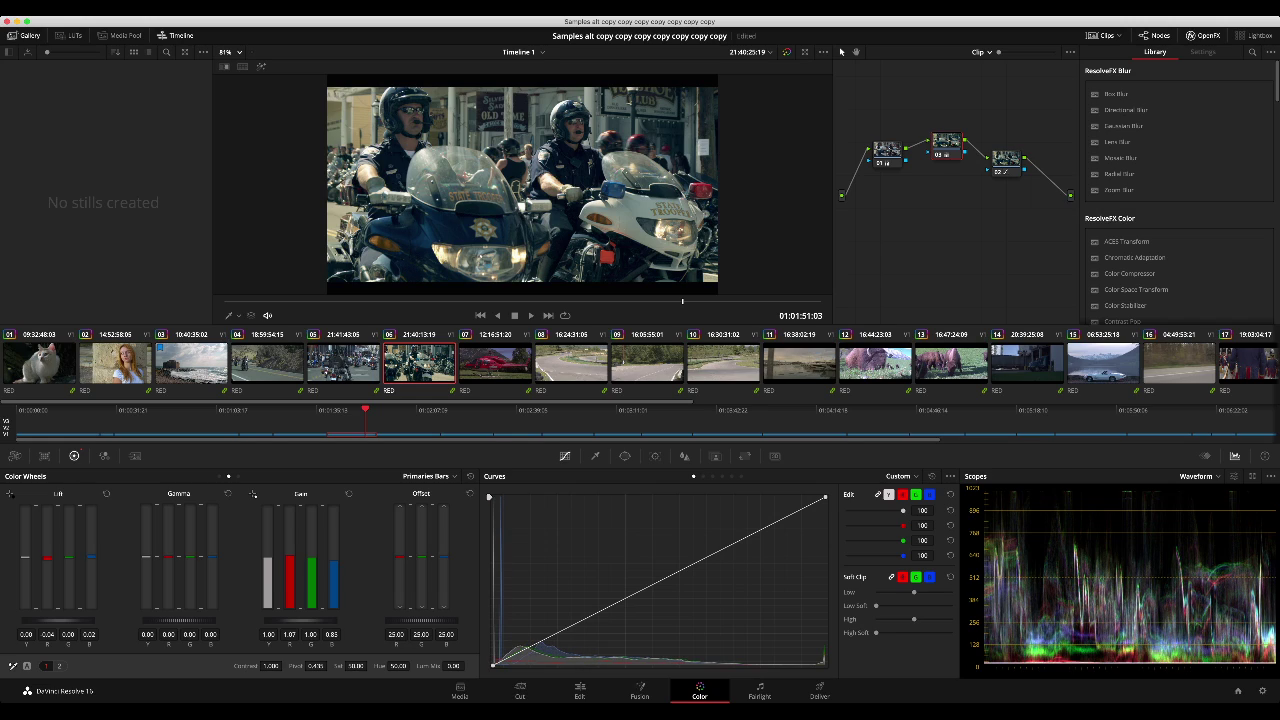
pyautogui.moveTo(58, 621); pyautogui.dragTo(54, 621)
pyautogui.moveTo(301, 621); pyautogui.dragTo(305, 621)
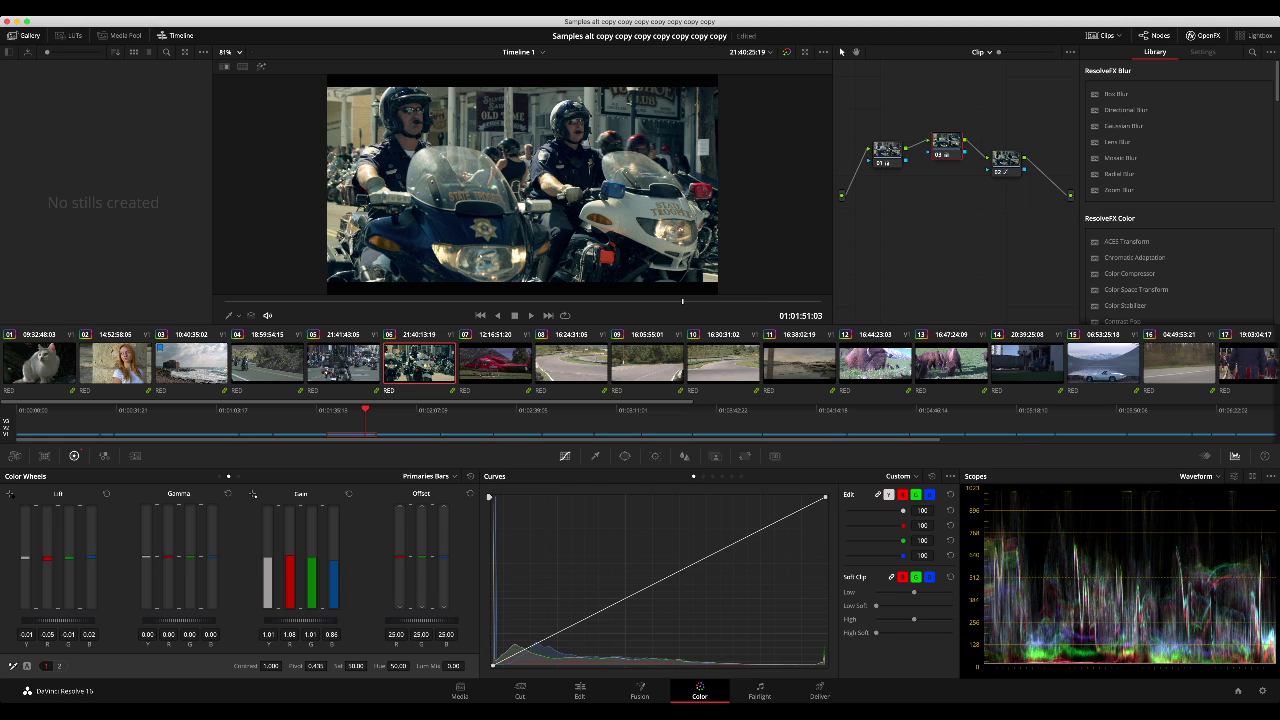
# Step: Reset the middle node's gain, set red gamma to 0.08, lower blue gamma, and set red lift to -0.08 and blue lift to 0.04
pyautogui.click(349, 494)
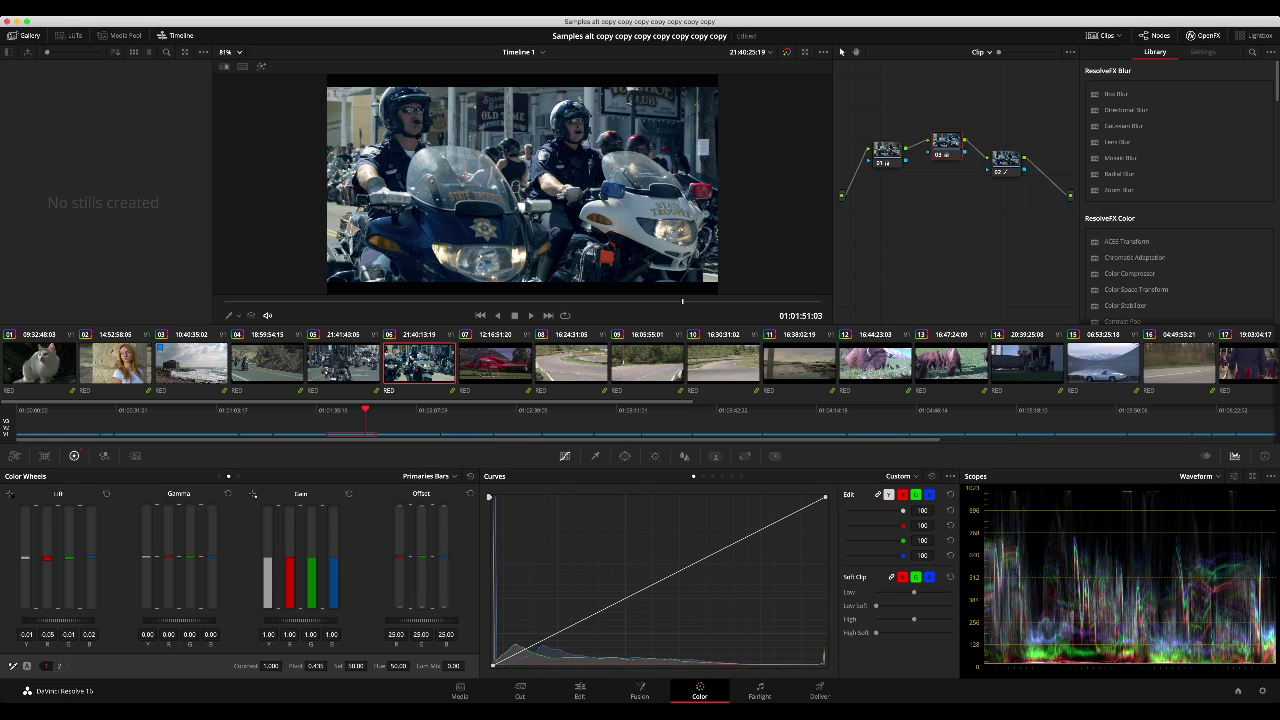
pyautogui.moveTo(212, 556); pyautogui.dragTo(168, 553)
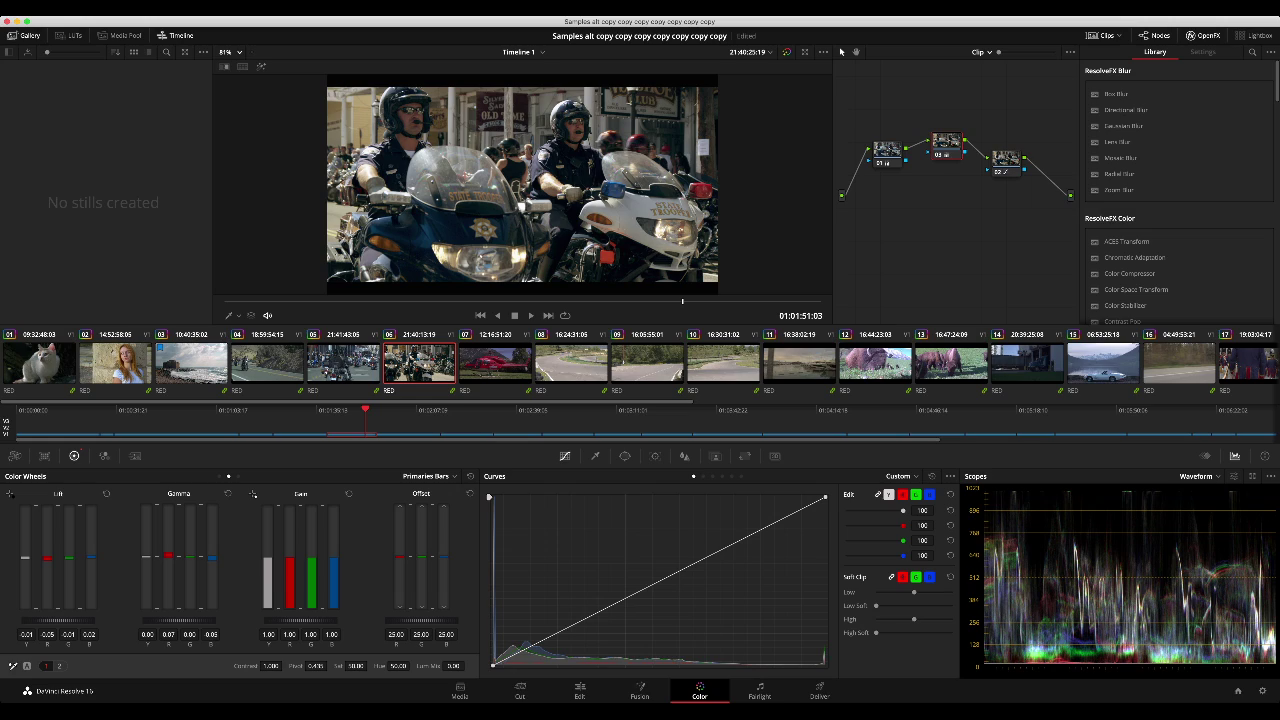
pyautogui.moveTo(91, 557)
pyautogui.mouseDown()
pyautogui.moveTo(47, 562)
pyautogui.moveTo(91, 555)
pyautogui.moveTo(69, 557)
pyautogui.mouseUp()
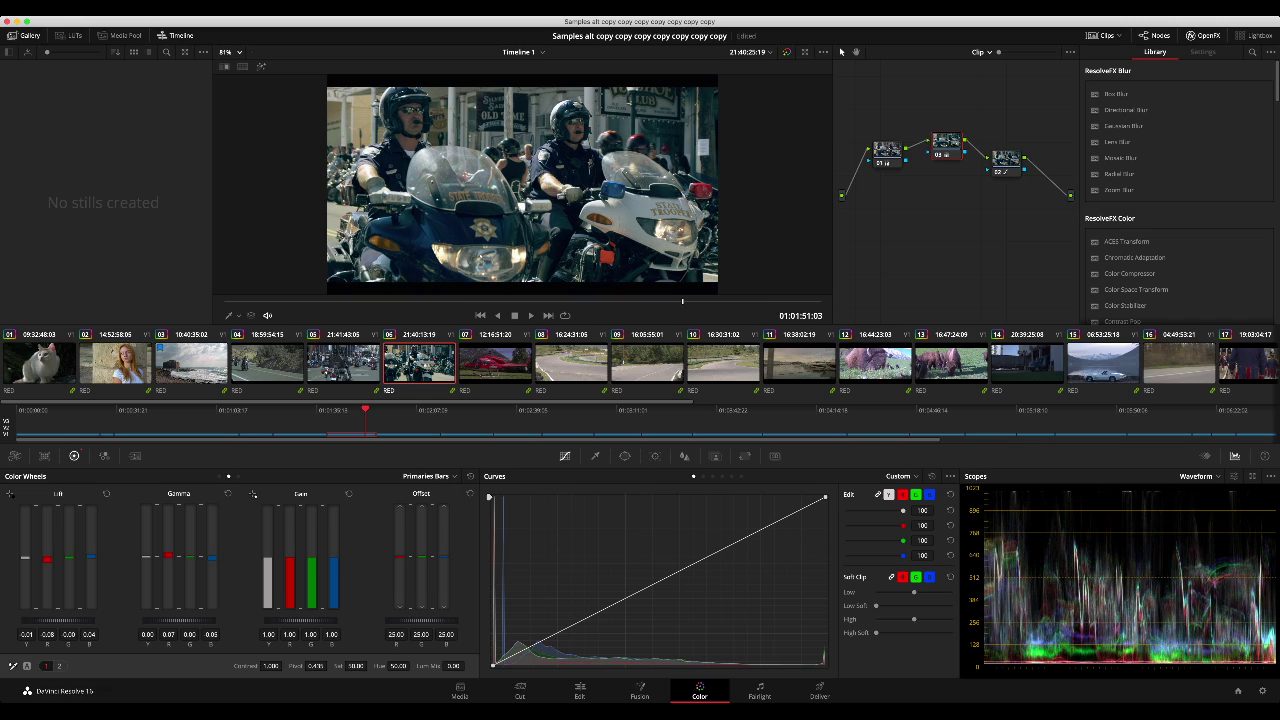
pyautogui.moveTo(212, 558); pyautogui.dragTo(168, 552)
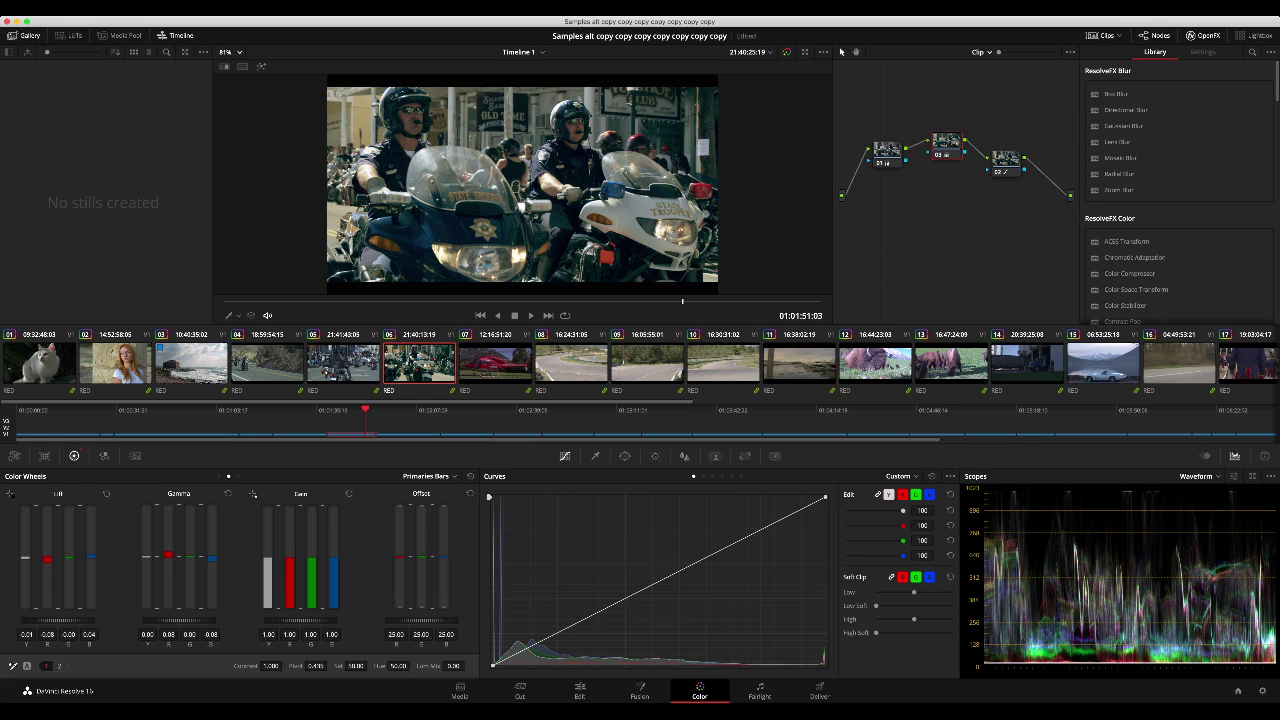
# Step: Review the police clip from its start in the enlarged viewer and delete the middle node
pyautogui.hotkey('alt', 'f')
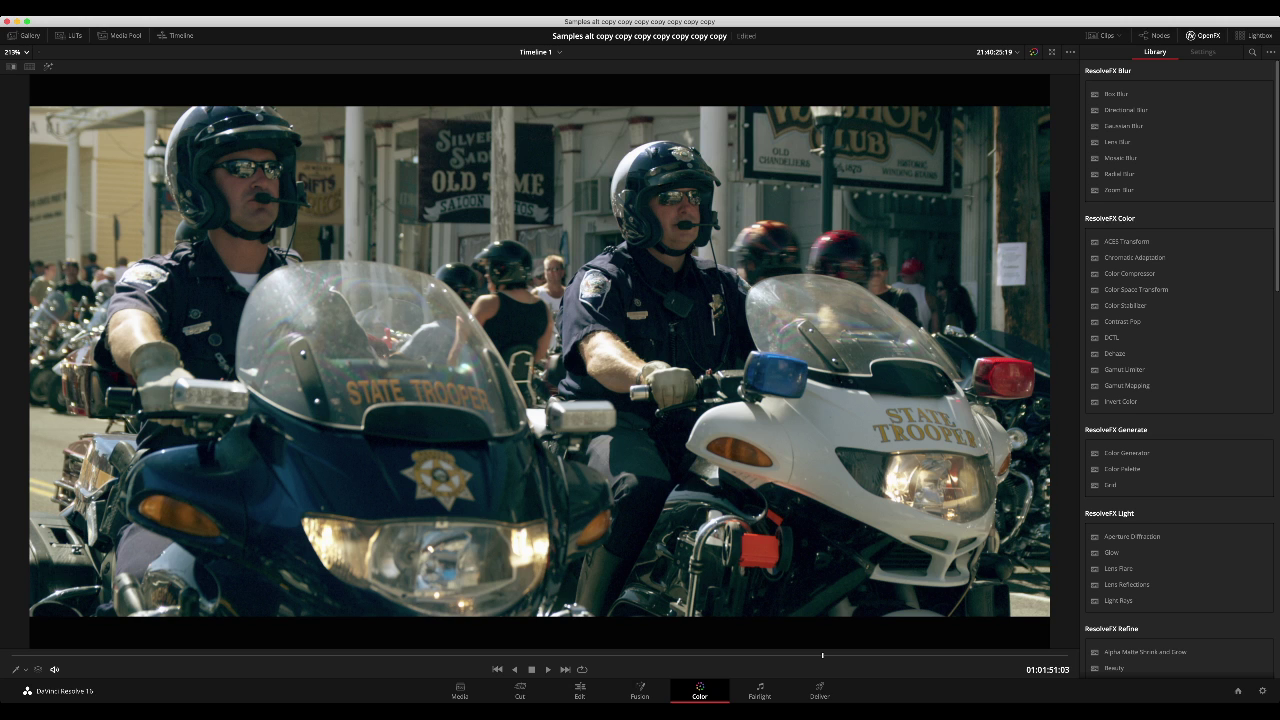
pyautogui.press('Up')
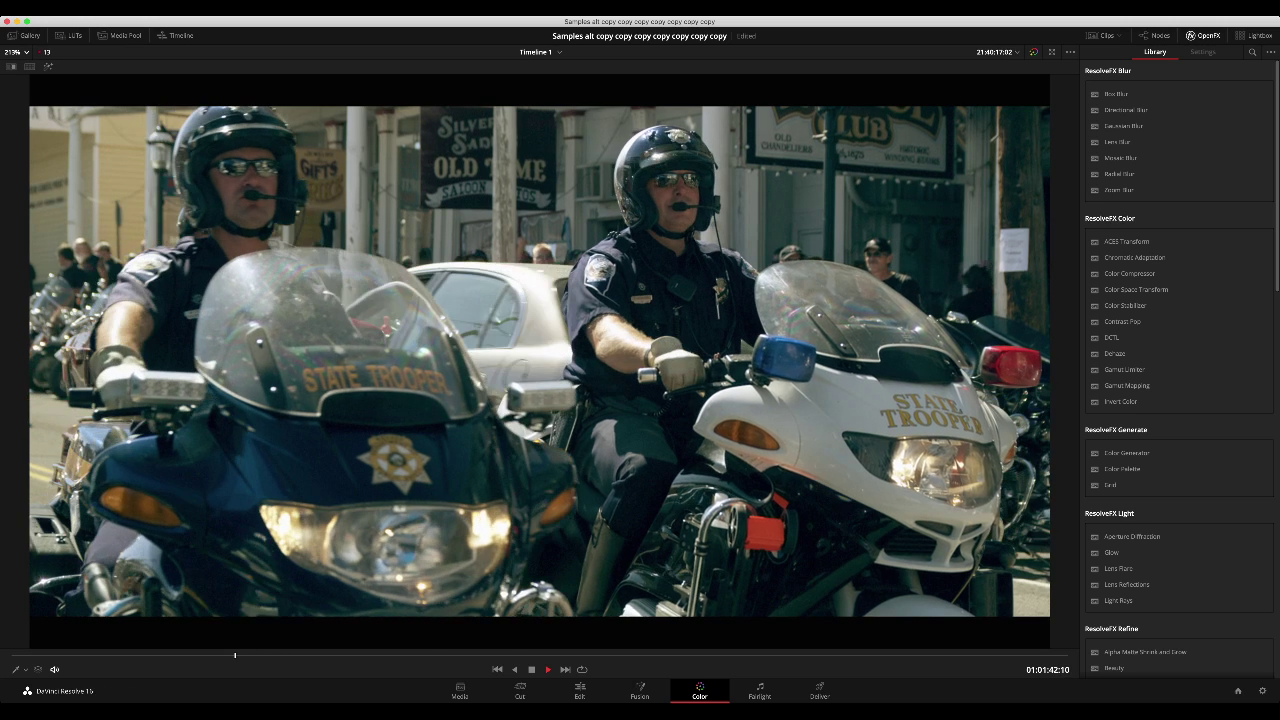
pyautogui.press('space')
pyautogui.hotkey('alt', 'f')
pyautogui.hotkey('alt', 'f')
pyautogui.hotkey('alt', 'f')
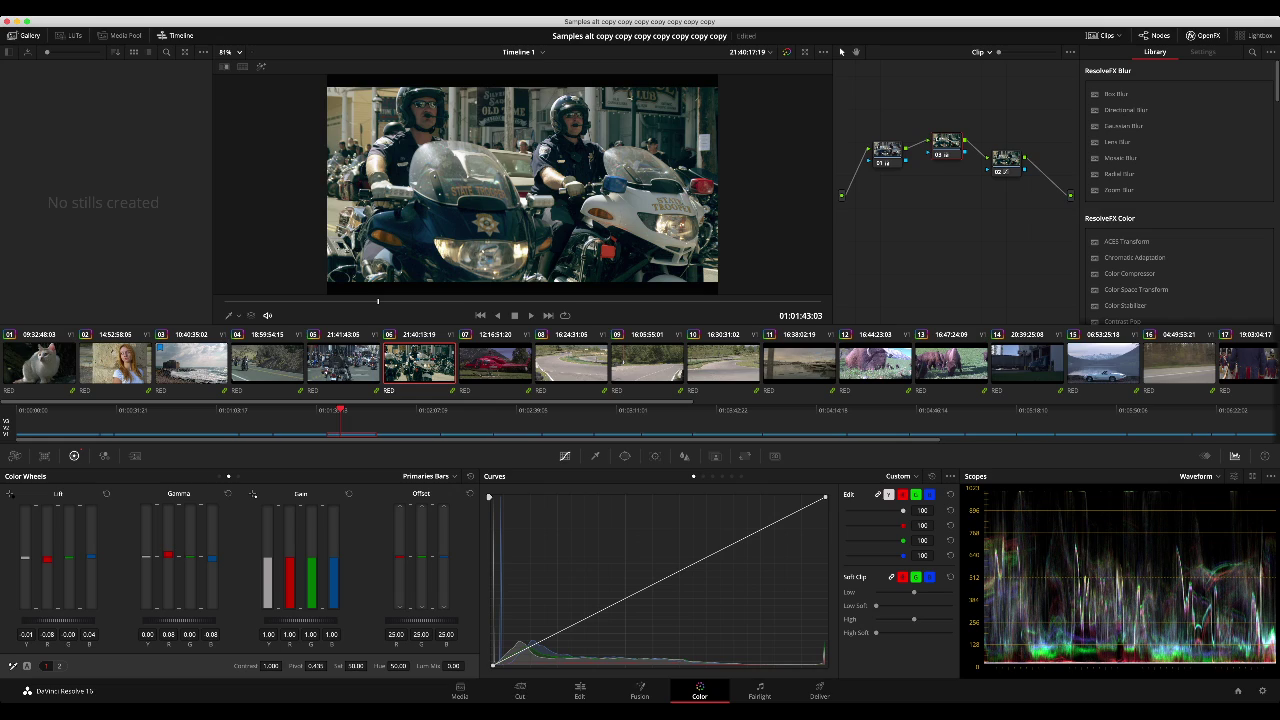
pyautogui.press('Delete')
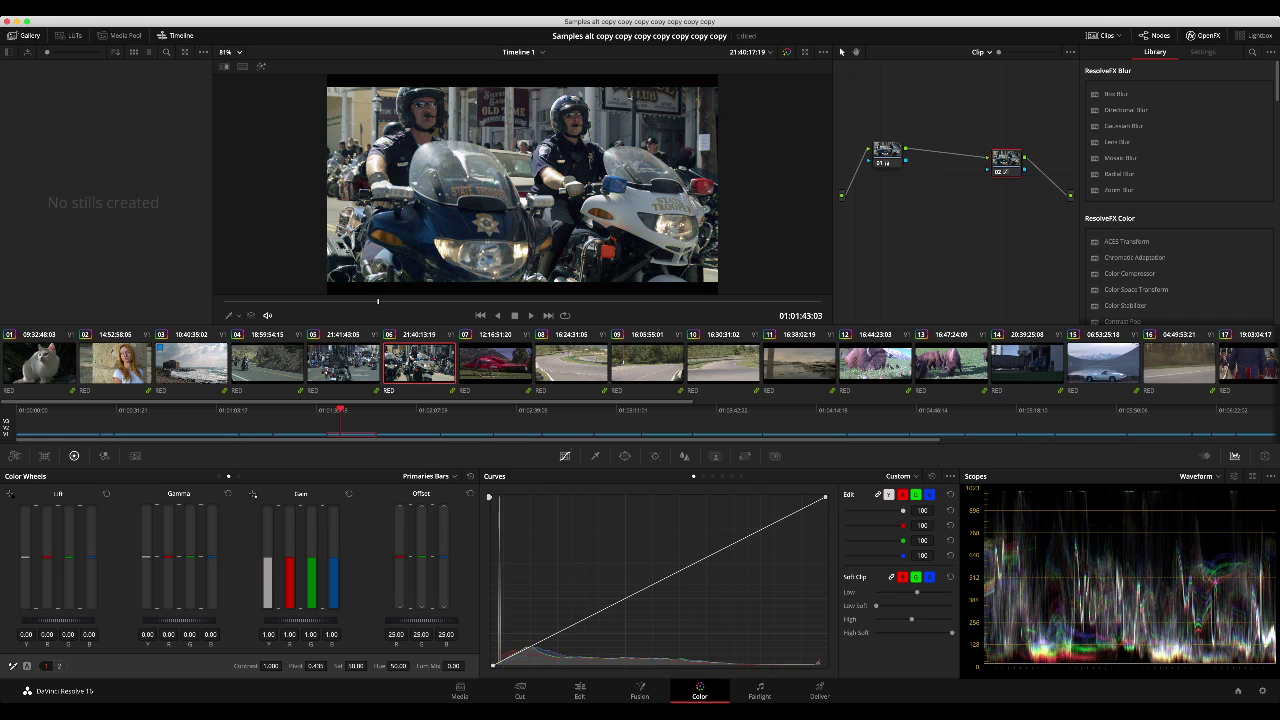
# Step: Go to clip 07, the red helicopter clip
pyautogui.moveTo(887, 151); pyautogui.dragTo(994, 188)
pyautogui.press('Down')
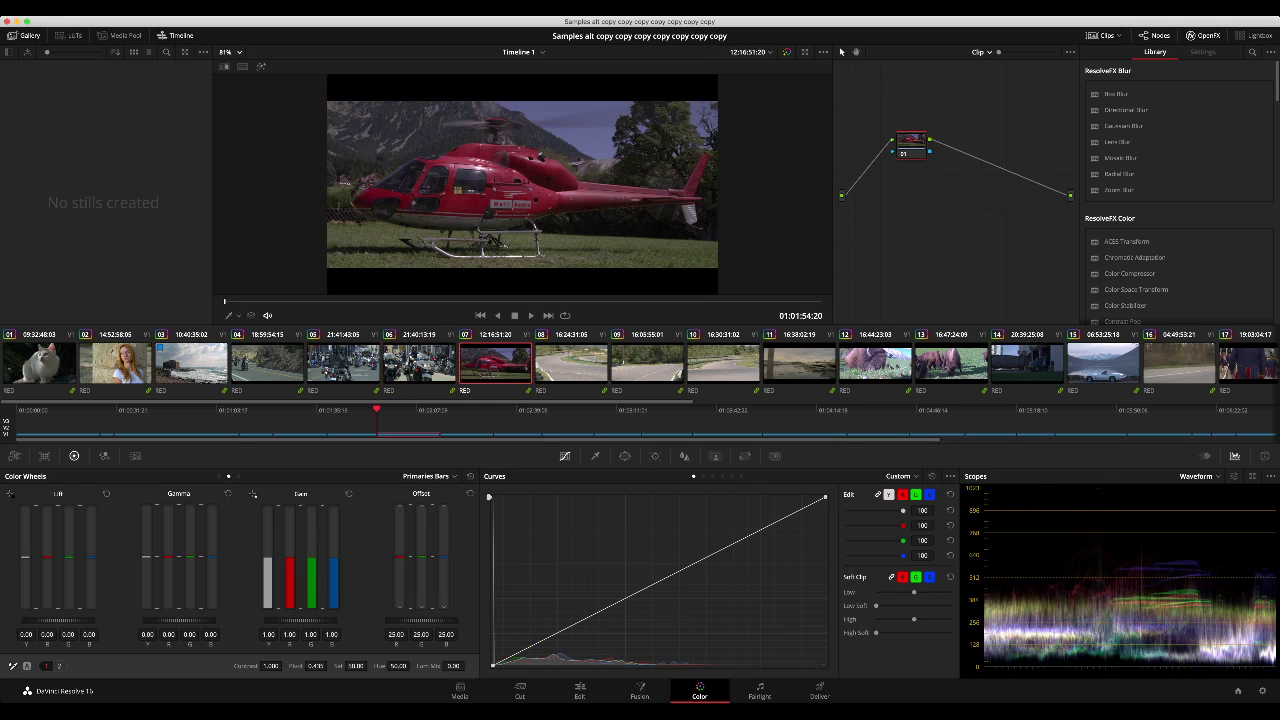
pyautogui.moveTo(301, 620); pyautogui.dragTo(361, 620)
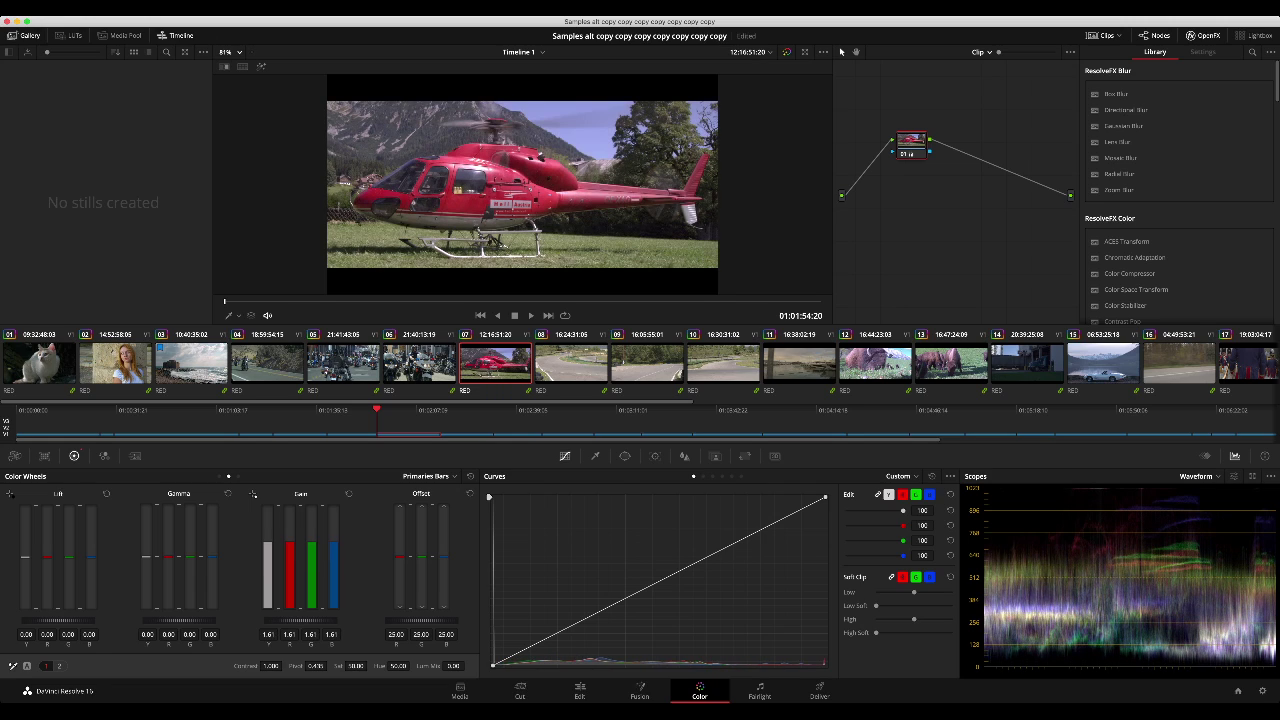
pyautogui.moveTo(334, 570); pyautogui.dragTo(334, 574)
pyautogui.click(349, 493)
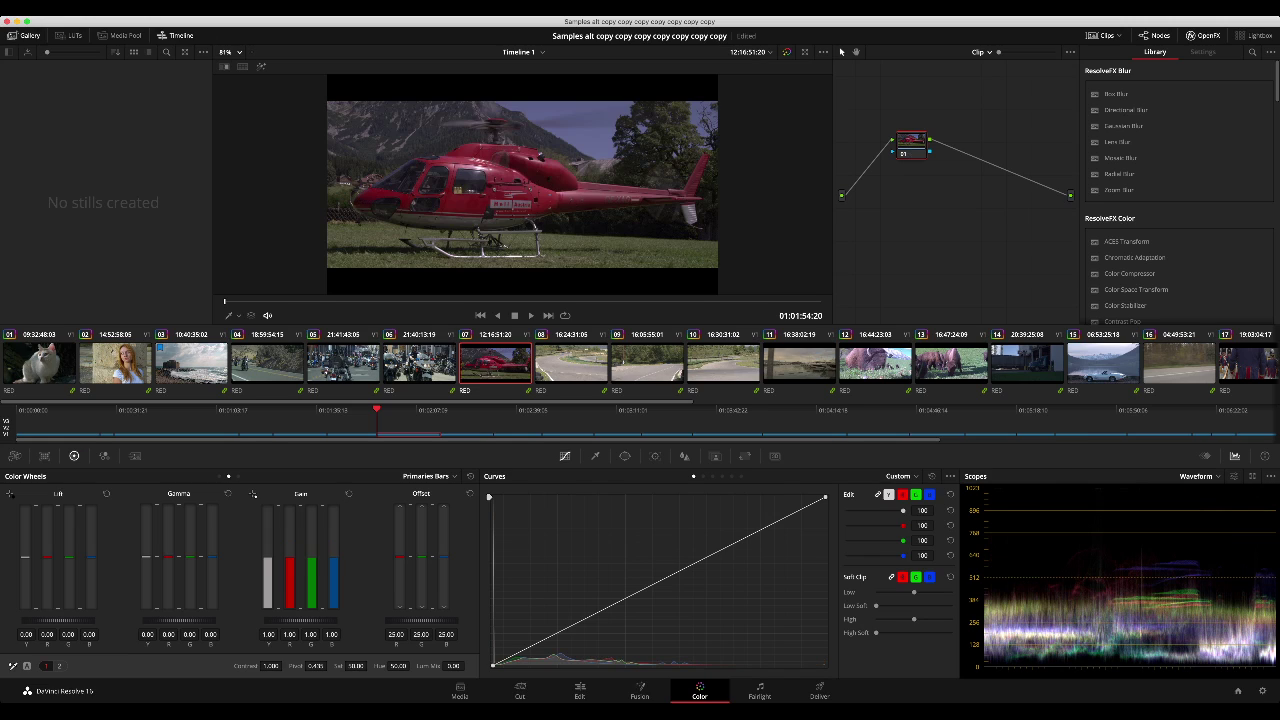
# Step: Brighten and balance the helicopter clip with red gain 1.49, green gain 1.76 and blue gain 1.58, and set its lift to -0.01
pyautogui.moveTo(301, 620); pyautogui.dragTo(340, 620)
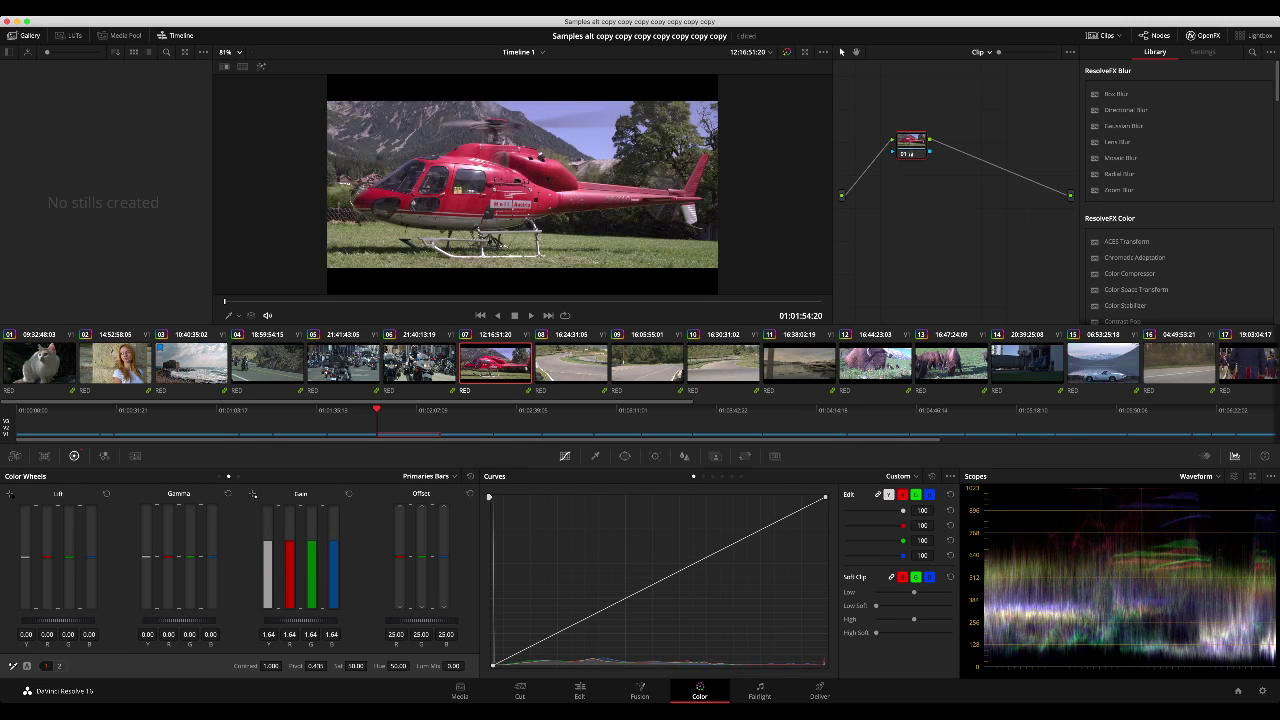
pyautogui.moveTo(290, 570)
pyautogui.mouseDown()
pyautogui.moveTo(290, 591)
pyautogui.moveTo(334, 580)
pyautogui.moveTo(303, 620)
pyautogui.moveTo(316, 620)
pyautogui.mouseUp()
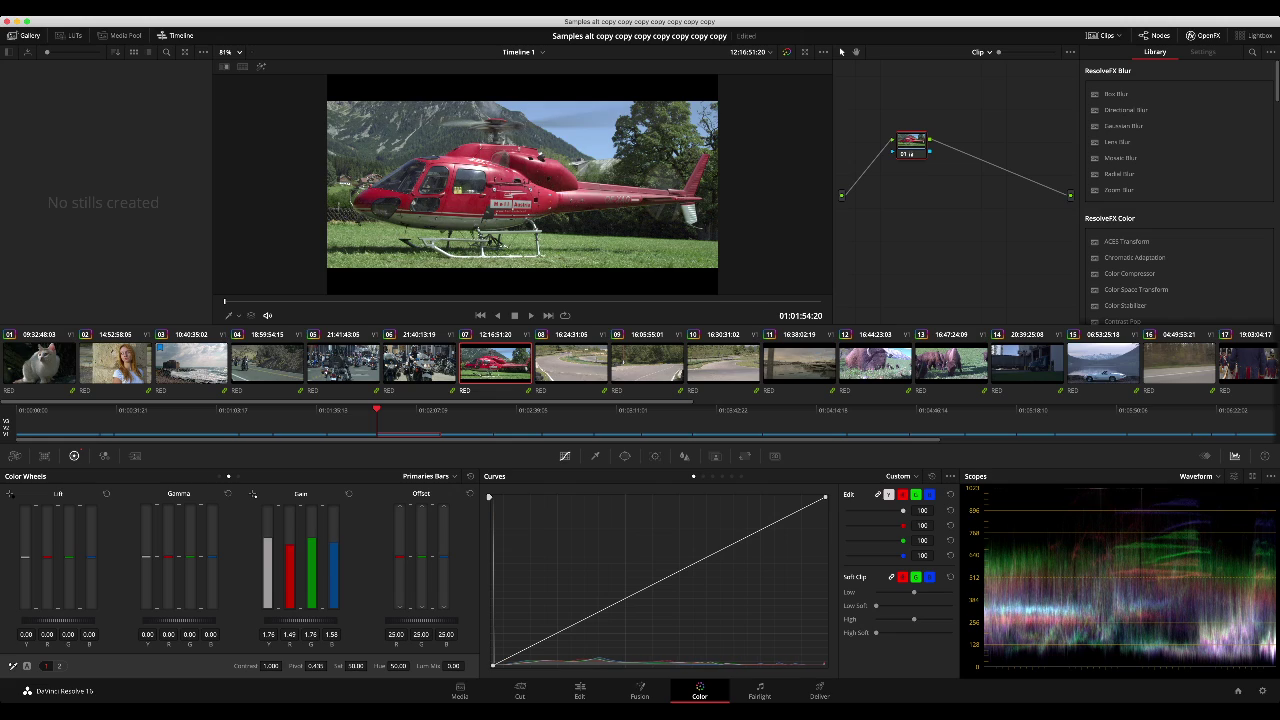
pyautogui.moveTo(58, 620); pyautogui.dragTo(54, 620)
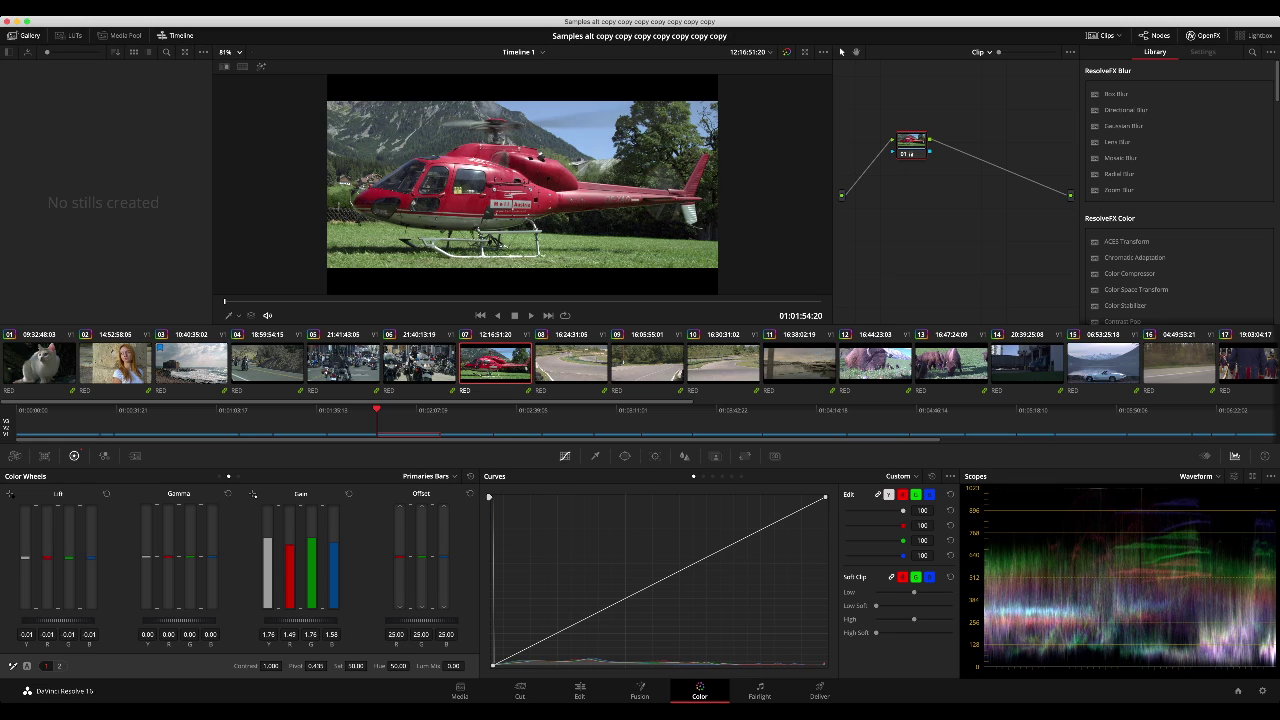
# Step: Add a second serial node and soft-clip the helicopter clip with Low slightly raised, High slightly lowered and High Soft at maximum
pyautogui.hotkey('alt', 's')
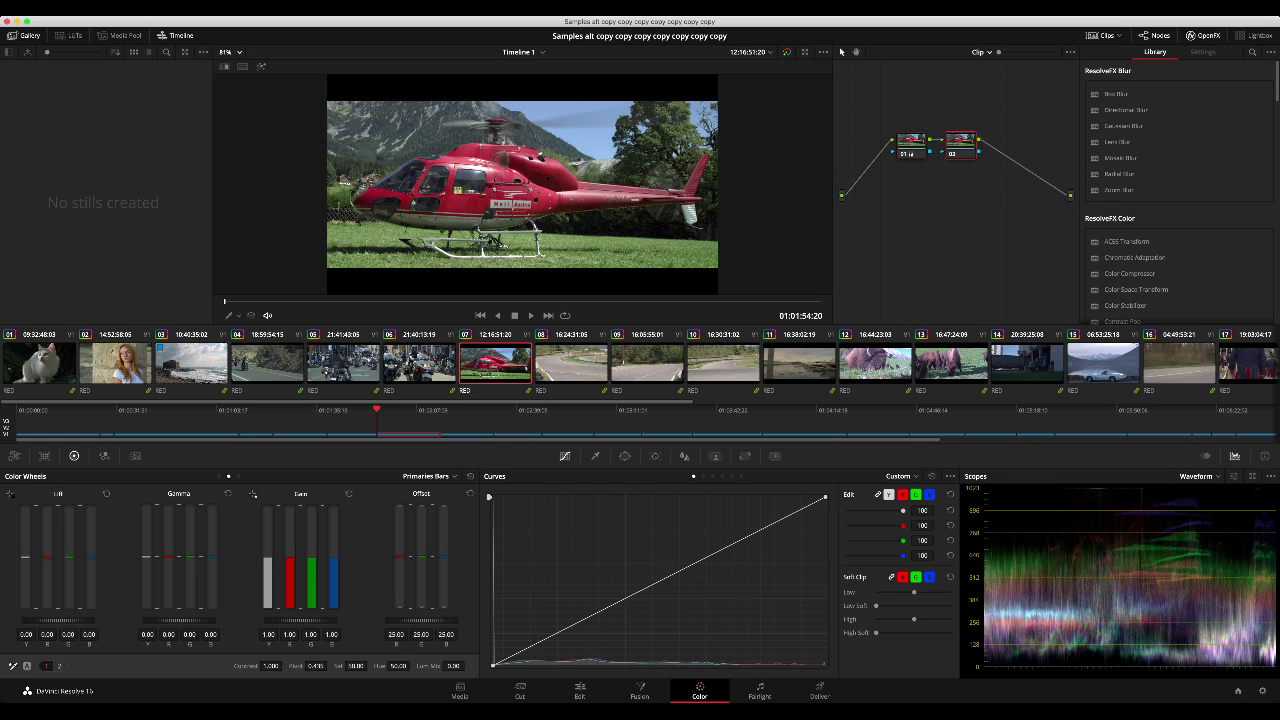
pyautogui.moveTo(914, 592); pyautogui.dragTo(919, 592)
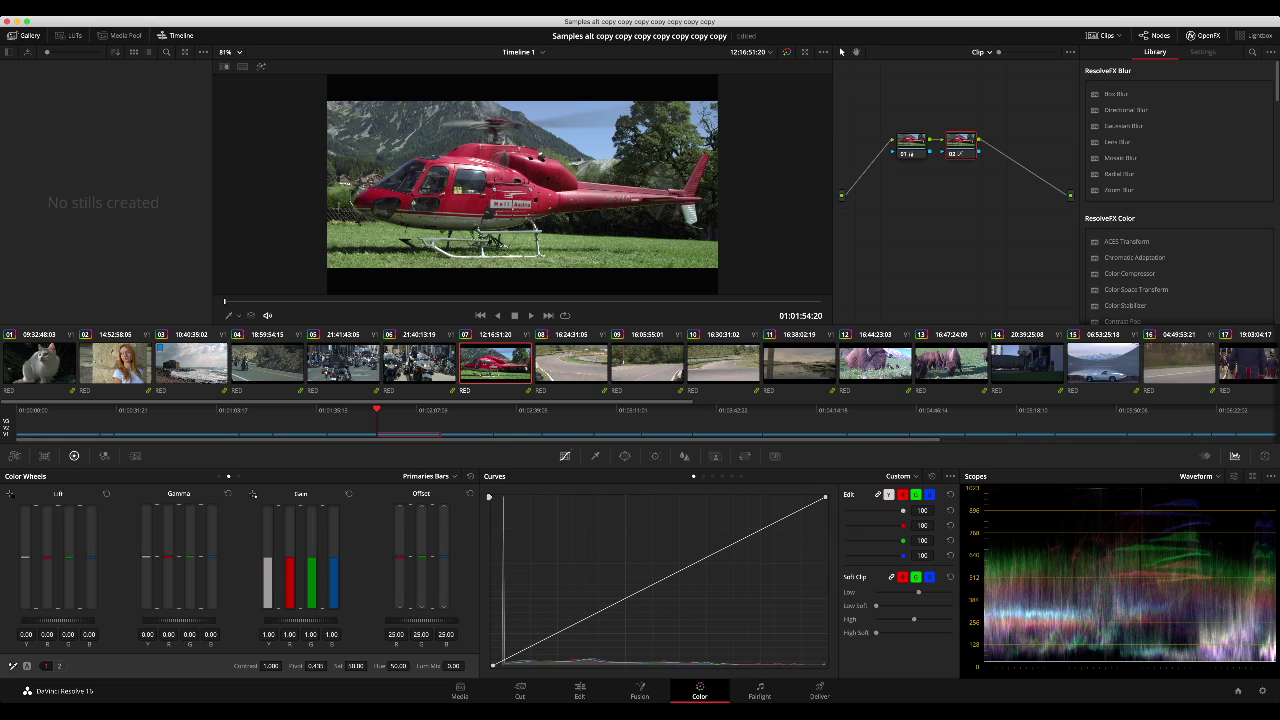
pyautogui.moveTo(876, 633); pyautogui.dragTo(913, 619)
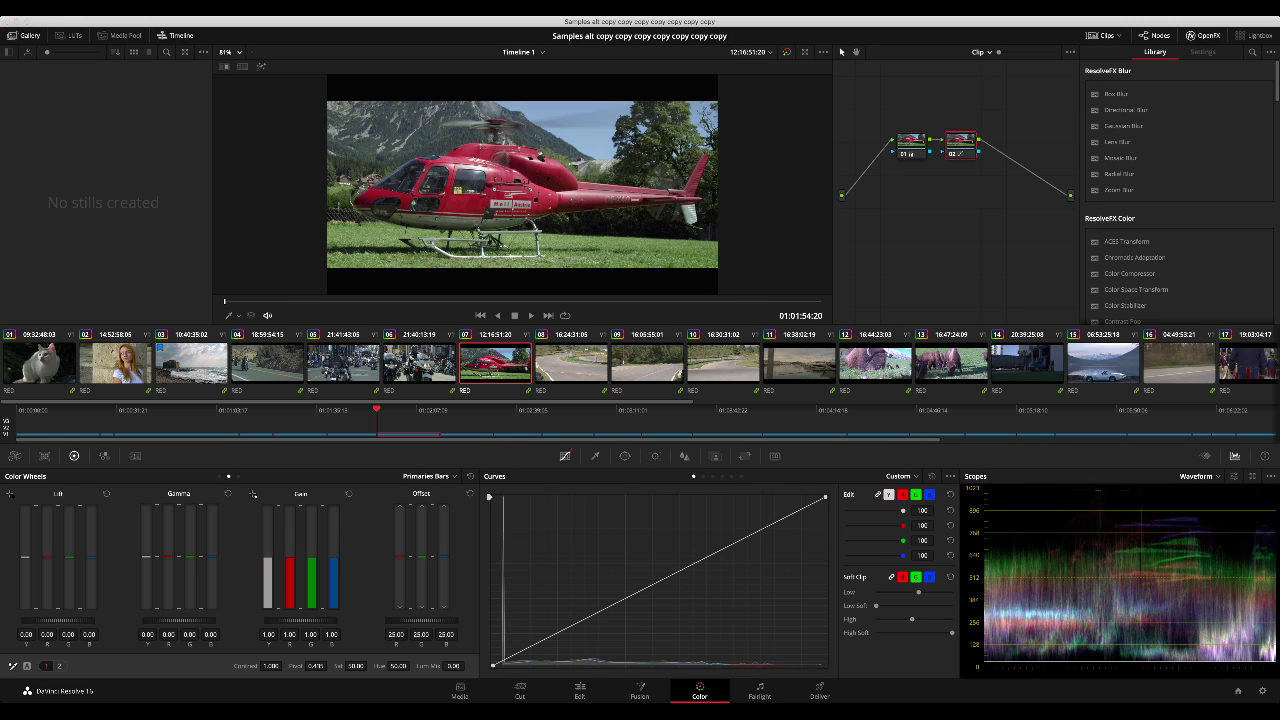
# Step: Play the helicopter clip's opening and its in-flight section around 01:02:09, and return to the clip's first frame
pyautogui.press('space')
pyautogui.press('space')
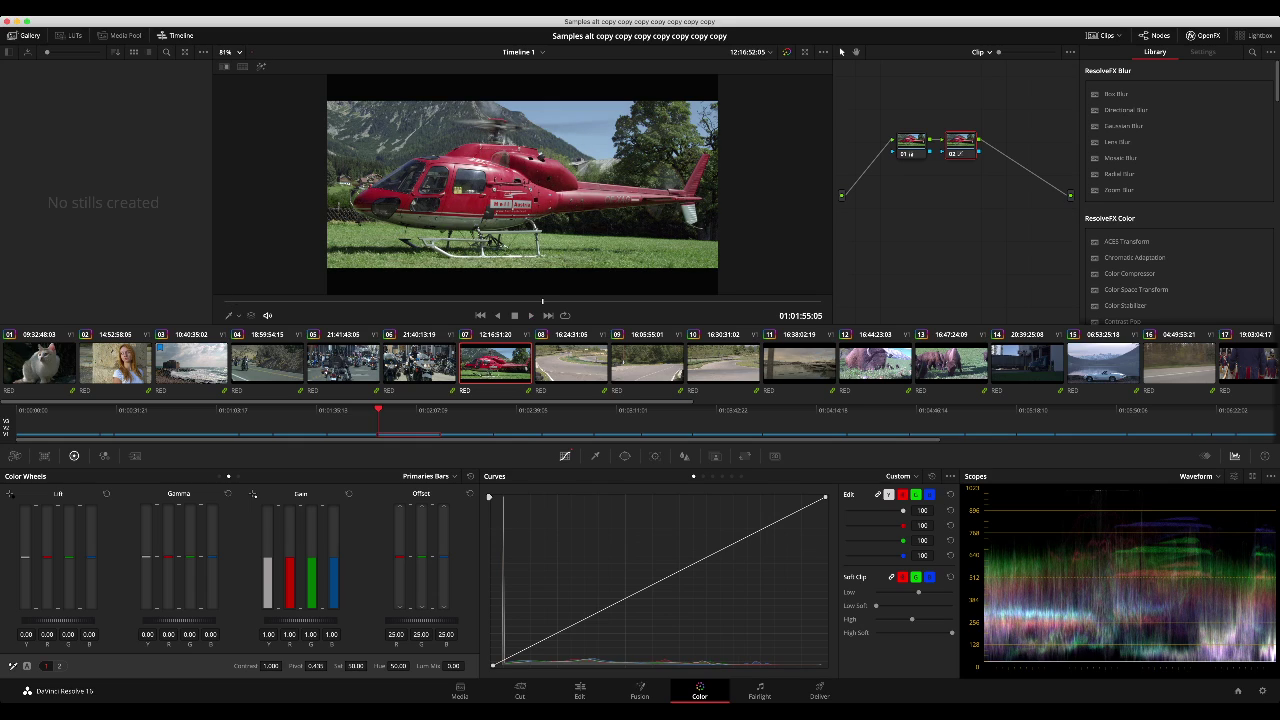
pyautogui.moveTo(236, 301); pyautogui.dragTo(596, 301)
pyautogui.press('space')
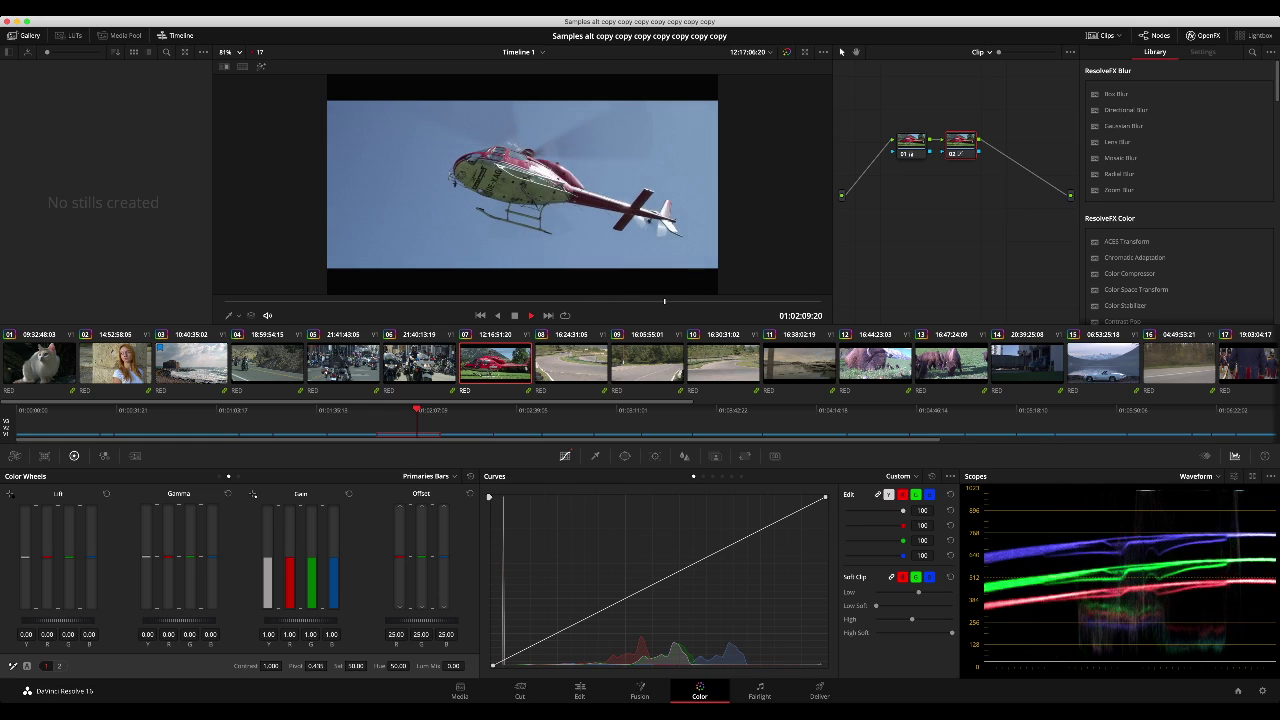
pyautogui.press('space')
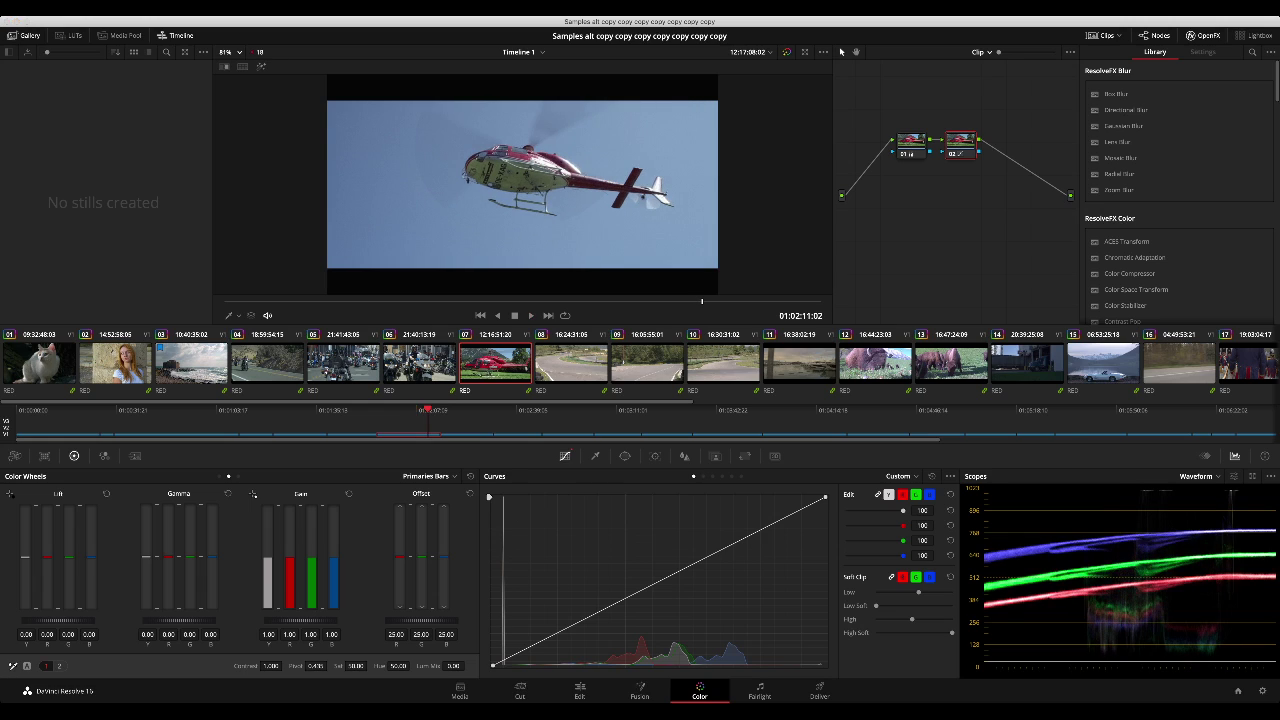
pyautogui.press('Up')
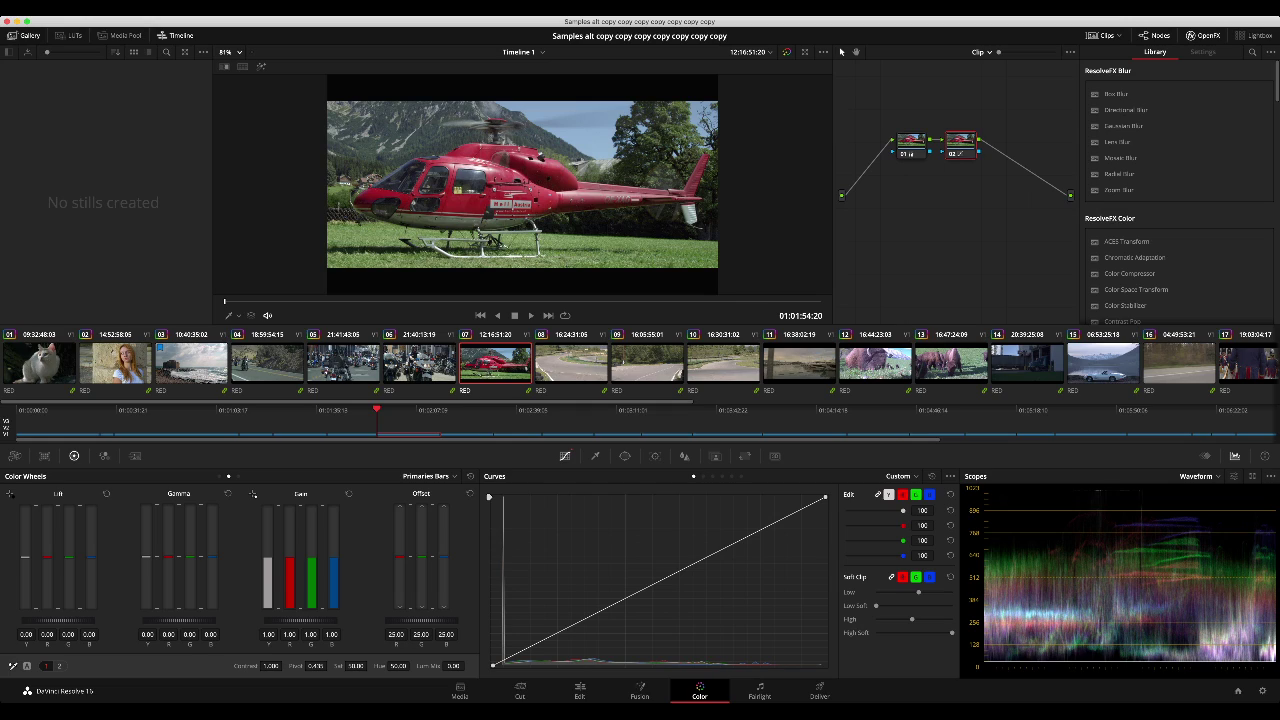
# Step: Add a third serial node with overall gain 0.83, red gain 0.93, blue gain 0.68, red gamma -0.03 and blue gamma 0.02
pyautogui.hotkey('alt', 's')
pyautogui.moveTo(1010, 143); pyautogui.dragTo(1022, 147)
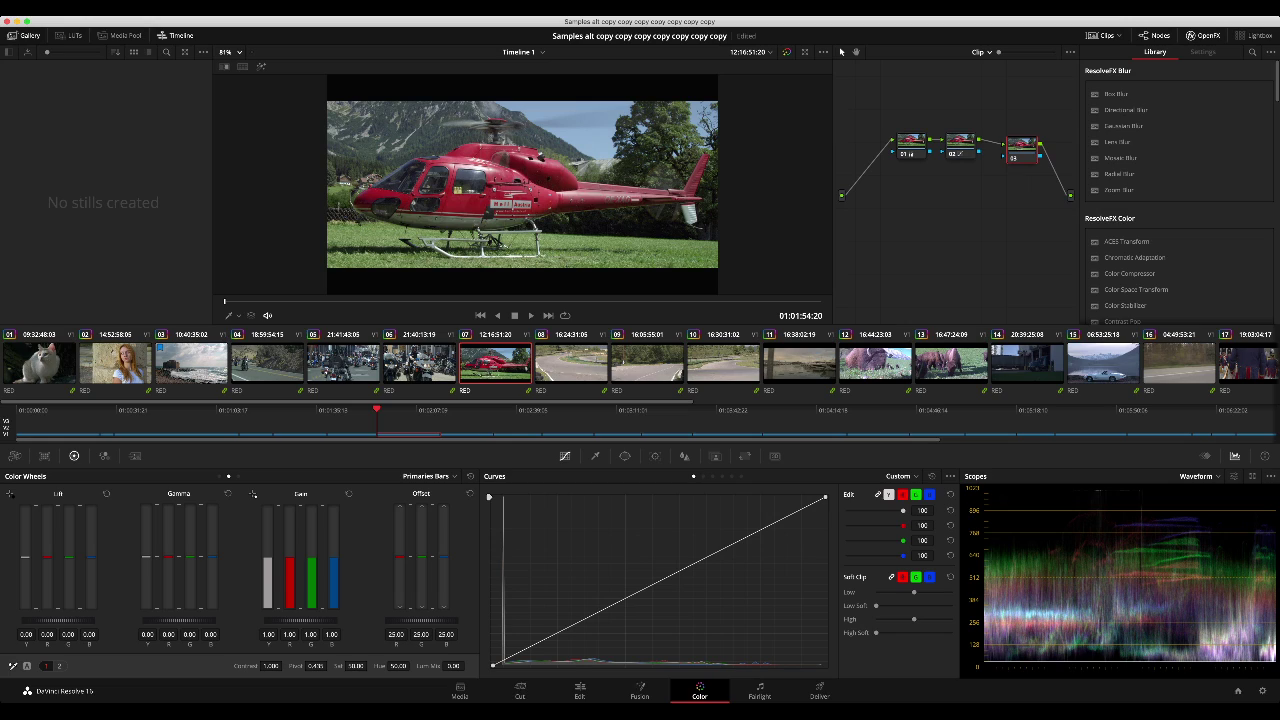
pyautogui.moveTo(333, 558); pyautogui.dragTo(290, 553)
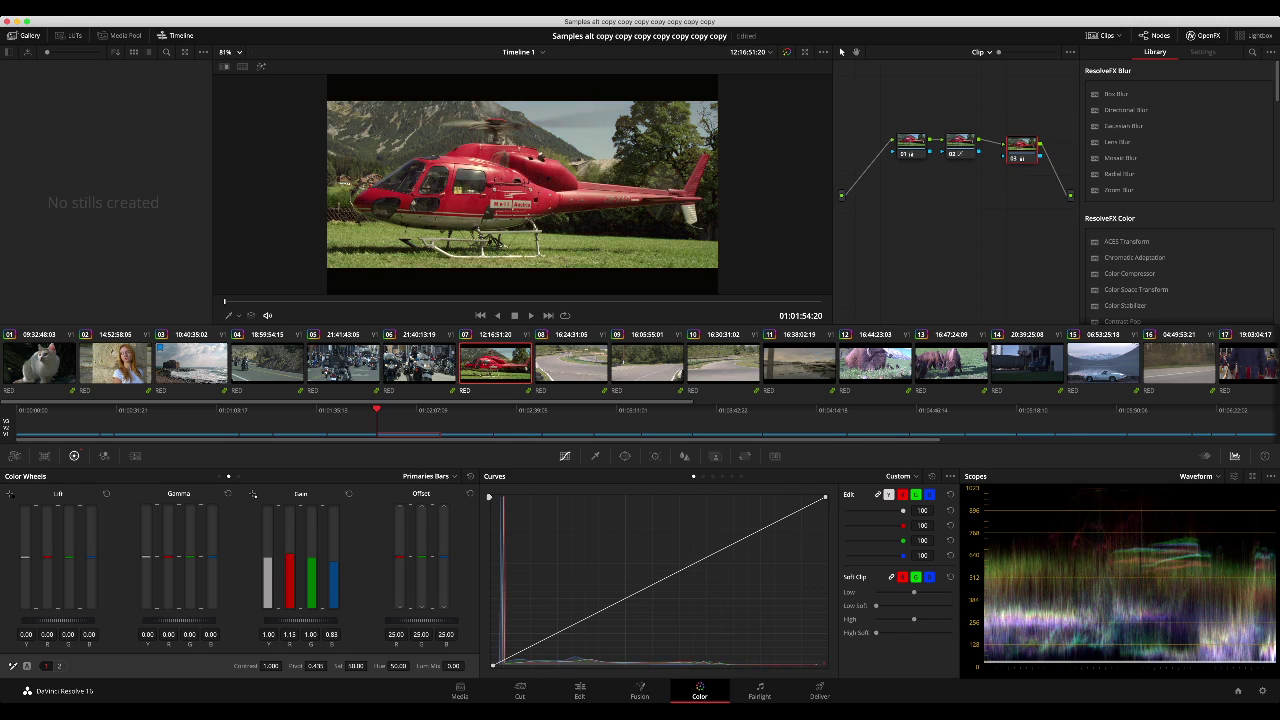
pyautogui.moveTo(301, 621); pyautogui.dragTo(278, 619)
pyautogui.moveTo(168, 557); pyautogui.dragTo(211, 554)
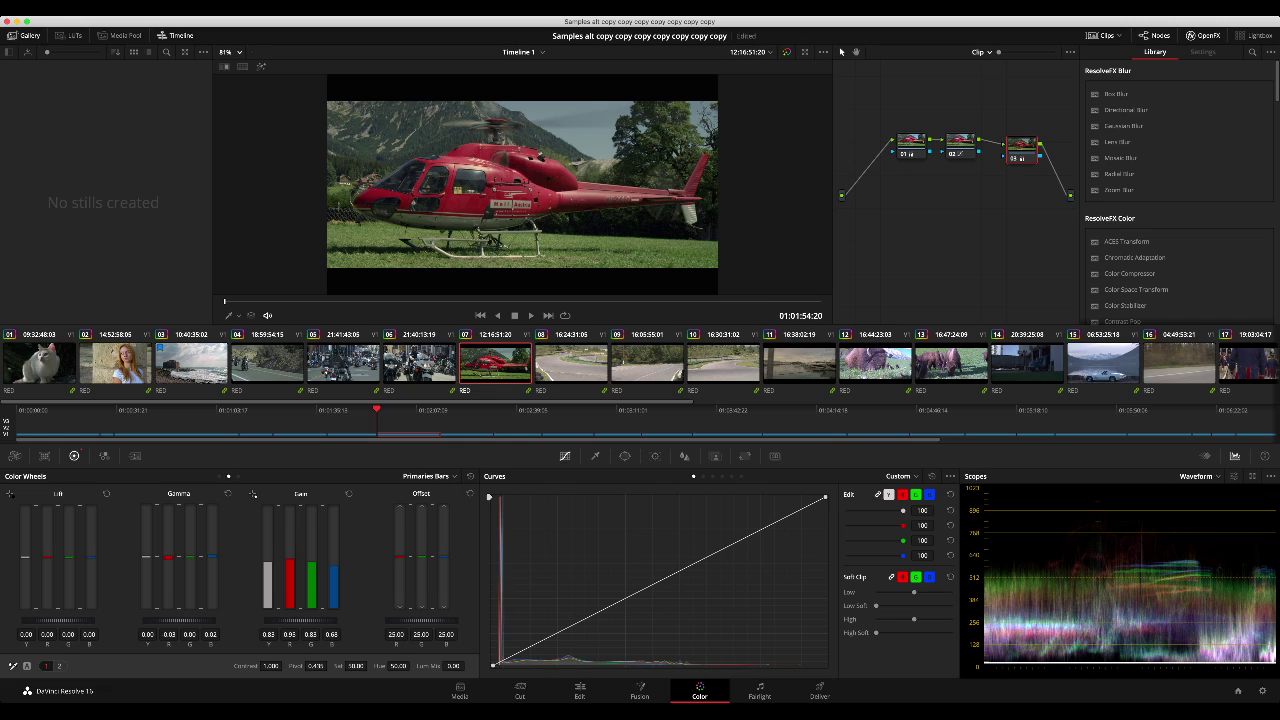
# Step: Refine the third node's primaries to lift -0.02, red gamma -0.07, blue gamma 0.06, overall gain 0.90, red gain 1.10 and blue gain 0.72
pyautogui.moveTo(278, 619); pyautogui.dragTo(284, 619)
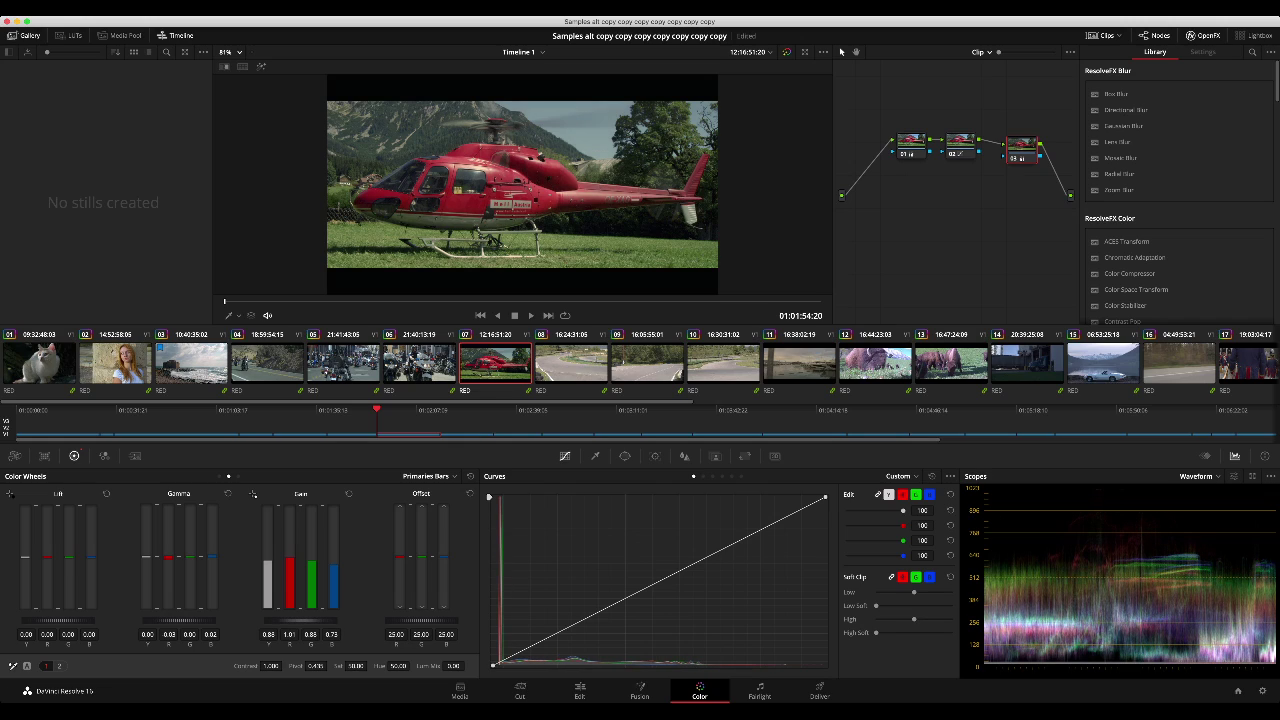
pyautogui.moveTo(47, 557); pyautogui.dragTo(47, 555)
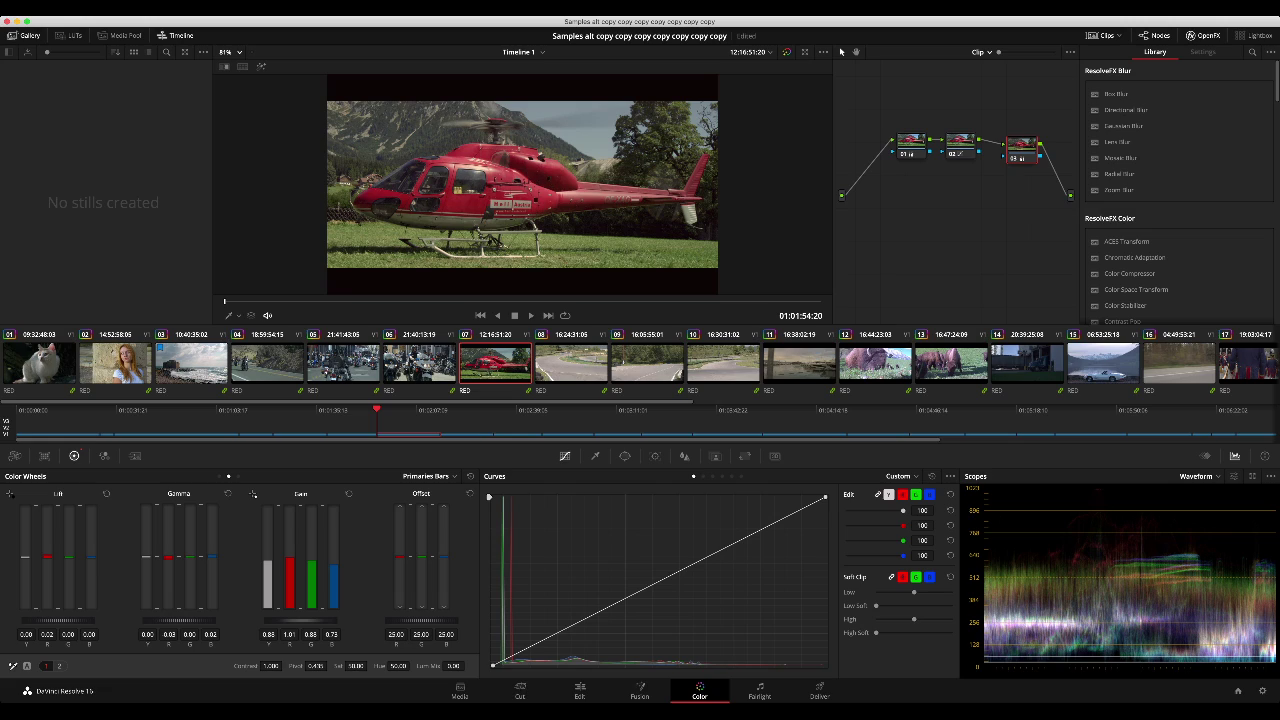
pyautogui.moveTo(211, 554); pyautogui.dragTo(211, 553)
pyautogui.moveTo(47, 556); pyautogui.dragTo(47, 554)
pyautogui.moveTo(211, 554); pyautogui.dragTo(168, 560)
pyautogui.moveTo(58, 620); pyautogui.dragTo(47, 620)
pyautogui.moveTo(301, 620); pyautogui.dragTo(303, 620)
pyautogui.moveTo(180, 620); pyautogui.dragTo(176, 620)
pyautogui.moveTo(290, 558); pyautogui.dragTo(334, 568)
pyautogui.moveTo(301, 620); pyautogui.dragTo(300, 620)
pyautogui.moveTo(58, 620); pyautogui.dragTo(59, 620)
pyautogui.moveTo(180, 620); pyautogui.dragTo(182, 620)
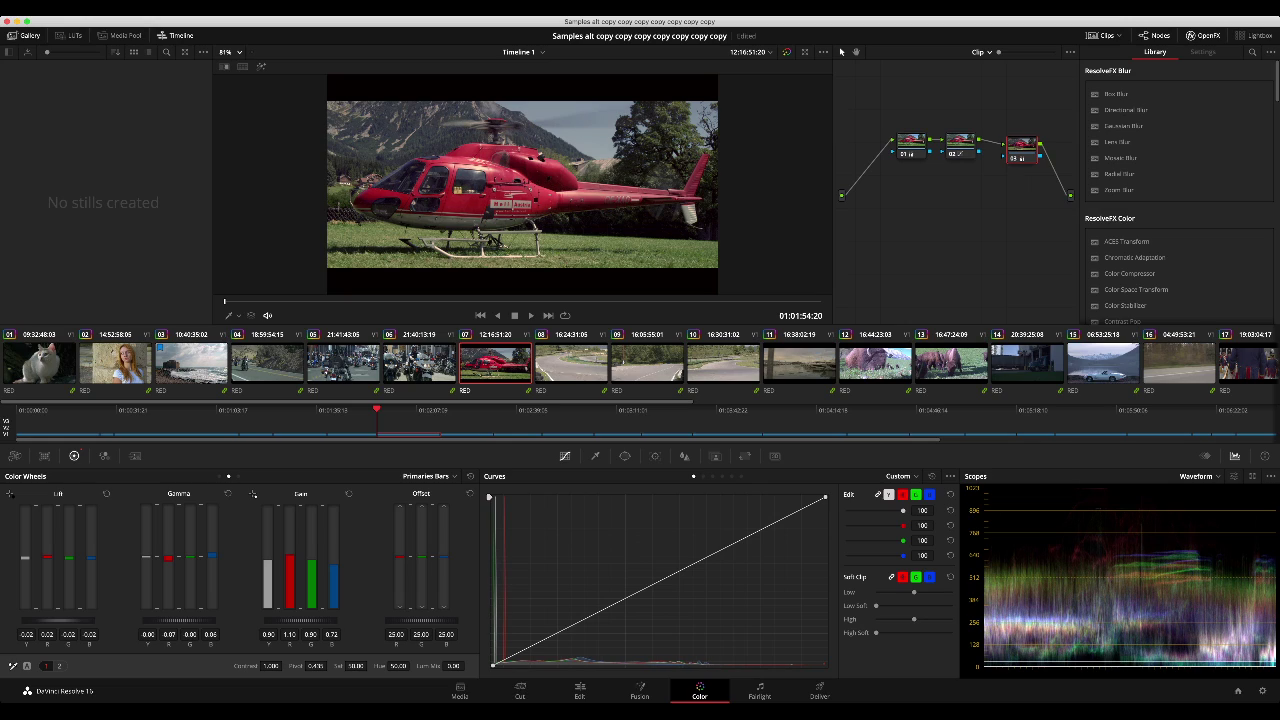
# Step: Turn the red helicopter blue by rotating the red hue about 118 on the Hue Vs Hue curve
pyautogui.click(703, 476)
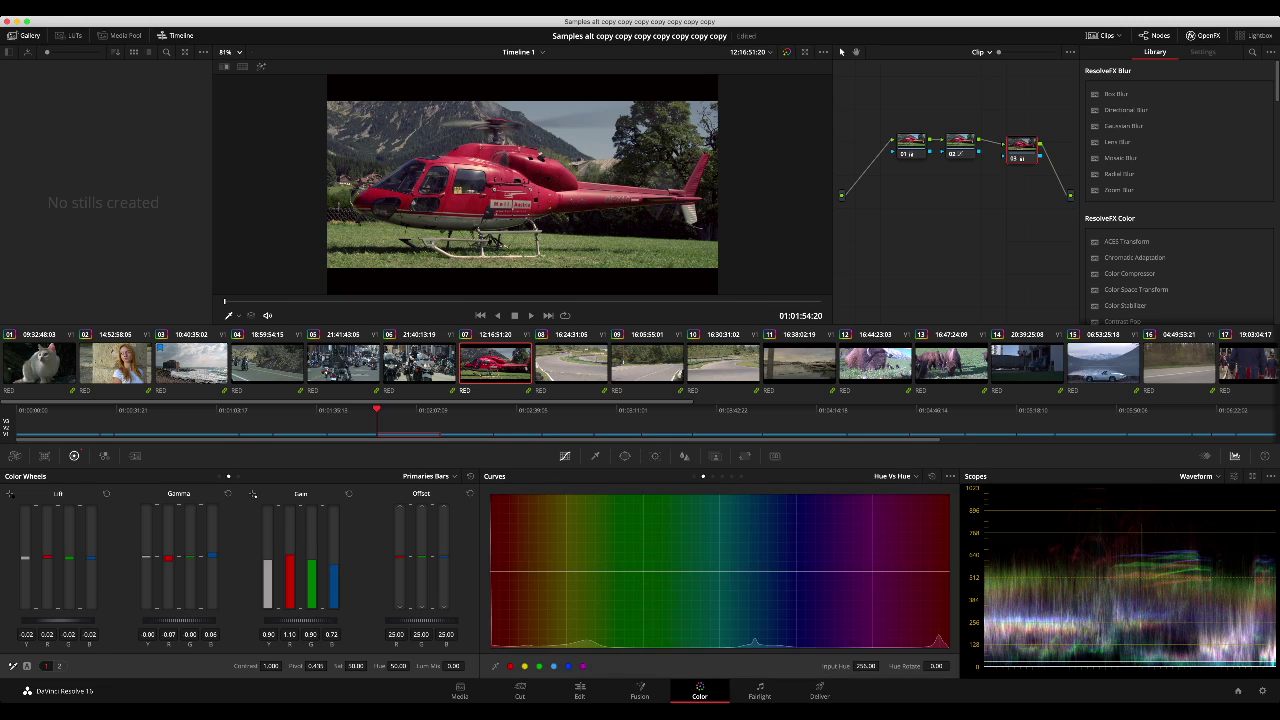
pyautogui.hotkey('alt', 'f')
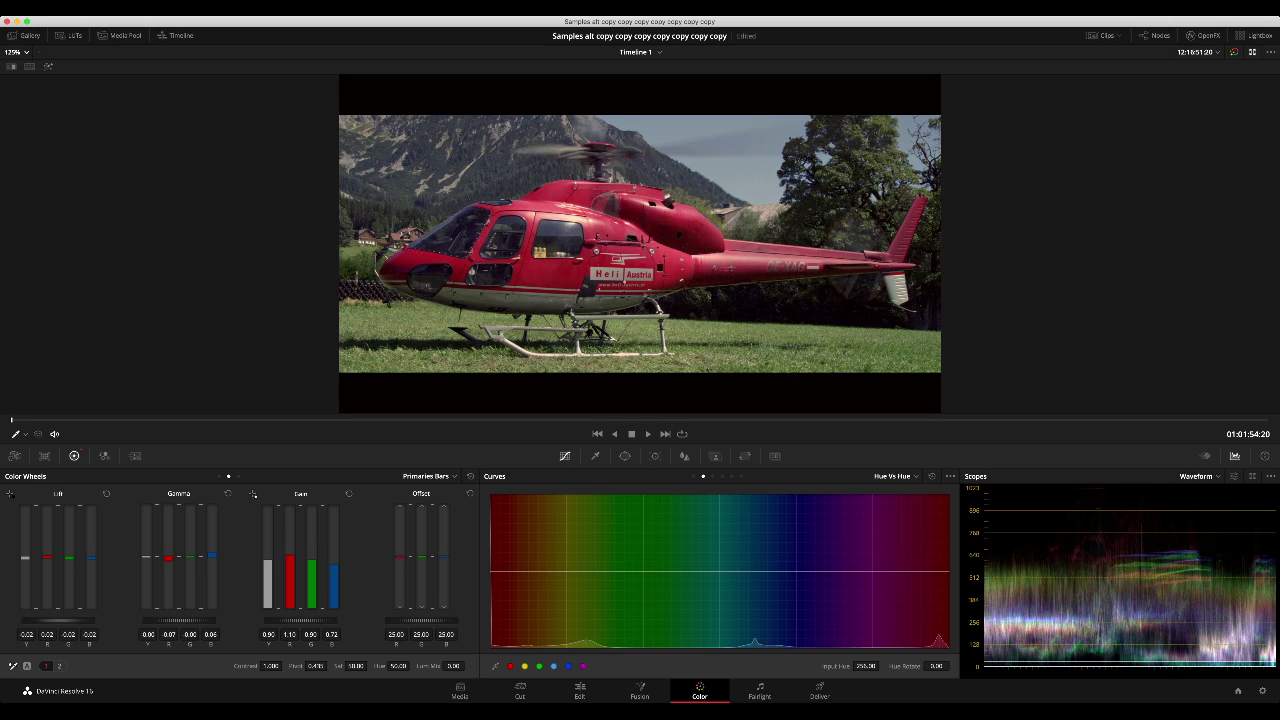
pyautogui.hotkey('alt', 'f')
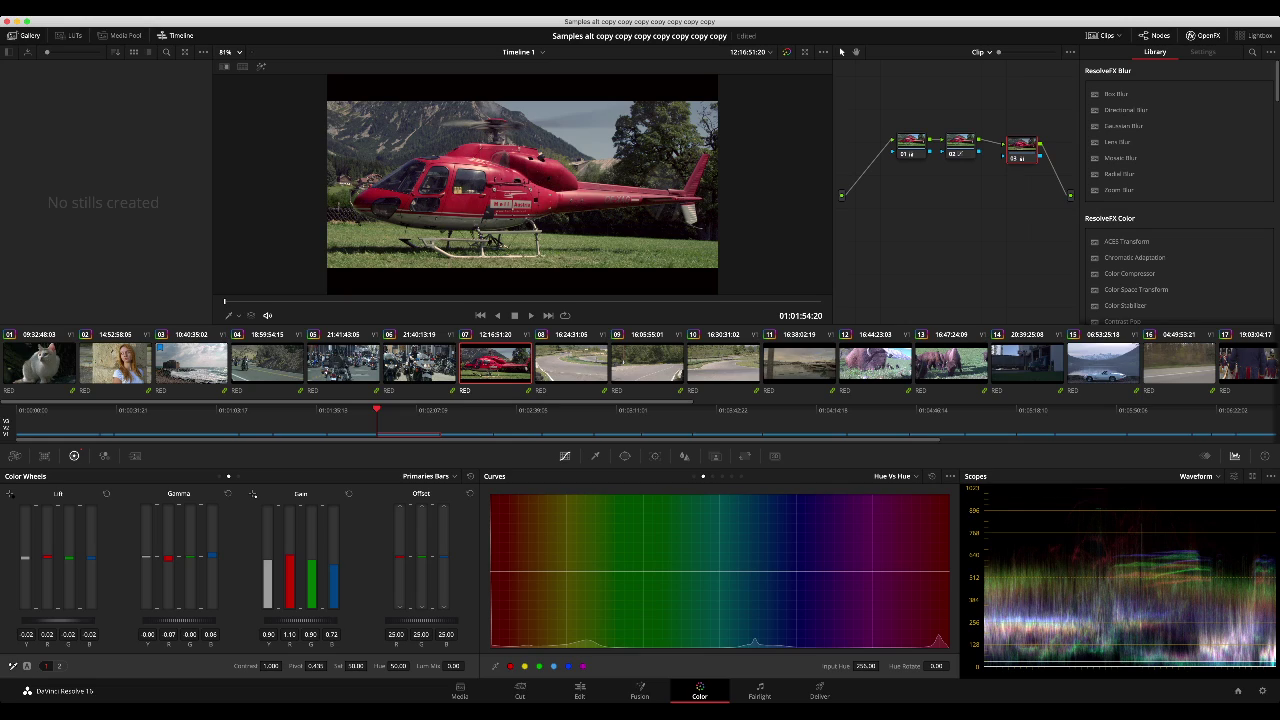
pyautogui.moveTo(936, 666)
pyautogui.mouseDown()
pyautogui.moveTo(921, 666)
pyautogui.moveTo(952, 666)
pyautogui.mouseUp()
pyautogui.moveTo(932, 557); pyautogui.dragTo(932, 535)
pyautogui.moveTo(952, 666); pyautogui.dragTo(954, 666)
pyautogui.moveTo(932, 536); pyautogui.dragTo(932, 528)
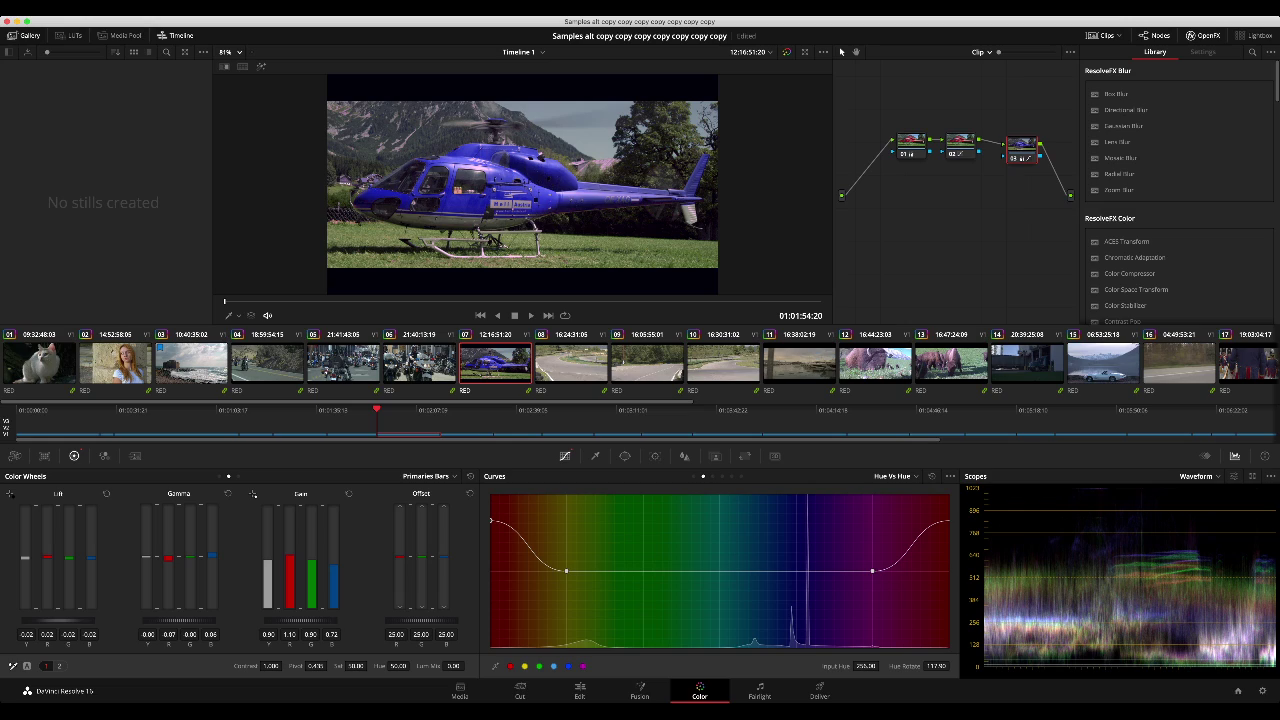
# Step: Lower the red hue's saturation to about 0.72 on the Hue Vs Sat curve and raise its Hue Vs Lum gain to 1.19
pyautogui.click(712, 477)
pyautogui.click(569, 666)
pyautogui.moveTo(795, 571)
pyautogui.mouseDown()
pyautogui.moveTo(795, 420)
pyautogui.moveTo(795, 608)
pyautogui.moveTo(795, 569)
pyautogui.mouseUp()
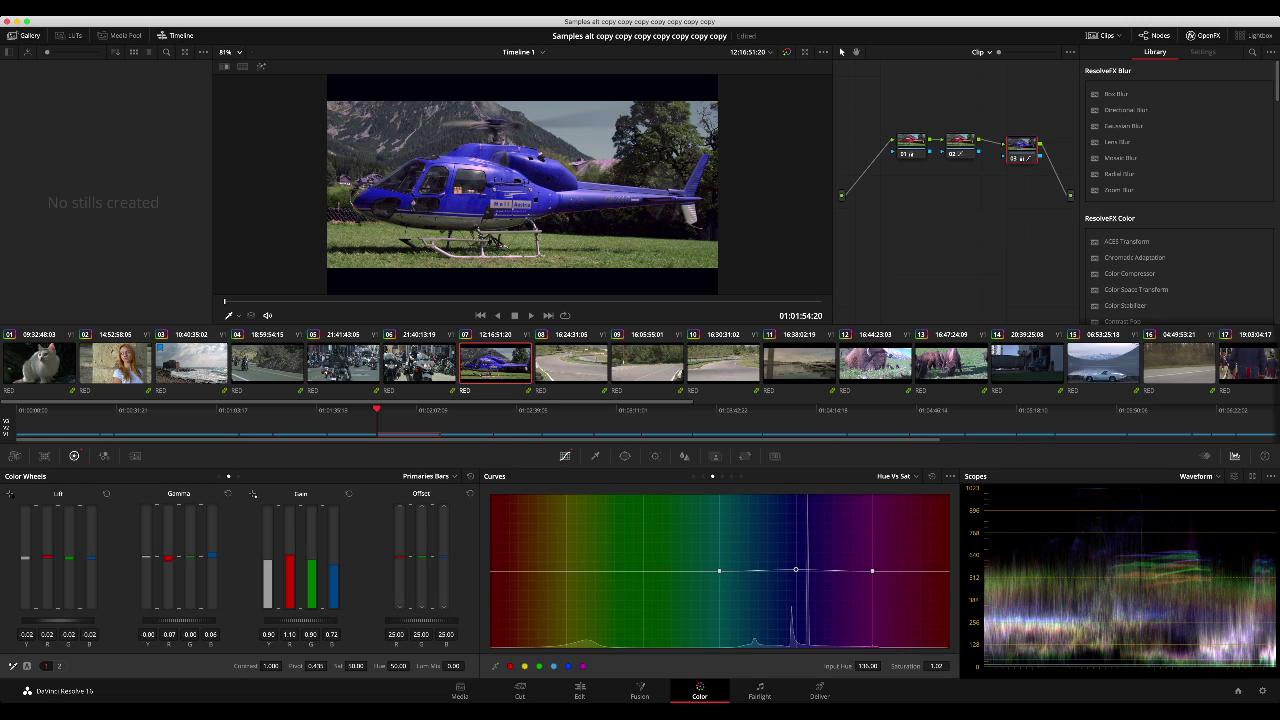
pyautogui.click(931, 476)
pyautogui.moveTo(491, 571)
pyautogui.mouseDown()
pyautogui.moveTo(491, 503)
pyautogui.moveTo(490, 592)
pyautogui.mouseUp()
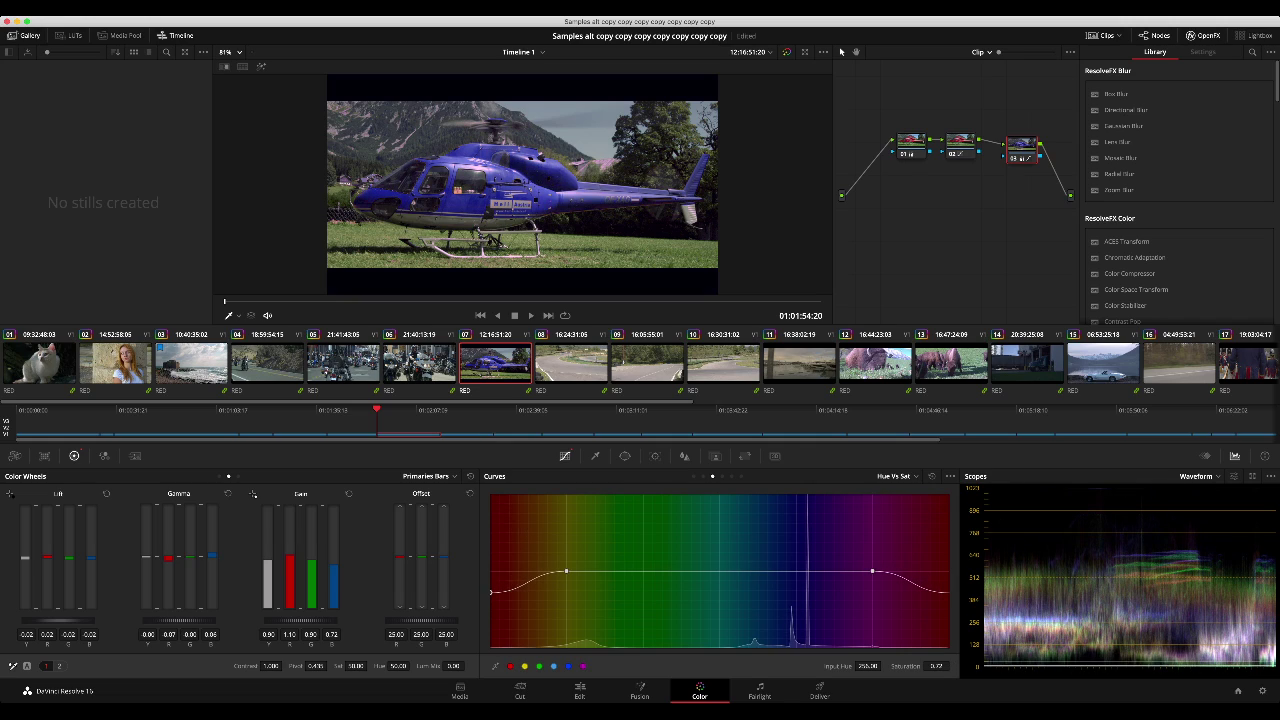
pyautogui.click(722, 476)
pyautogui.moveTo(490, 571); pyautogui.dragTo(491, 556)
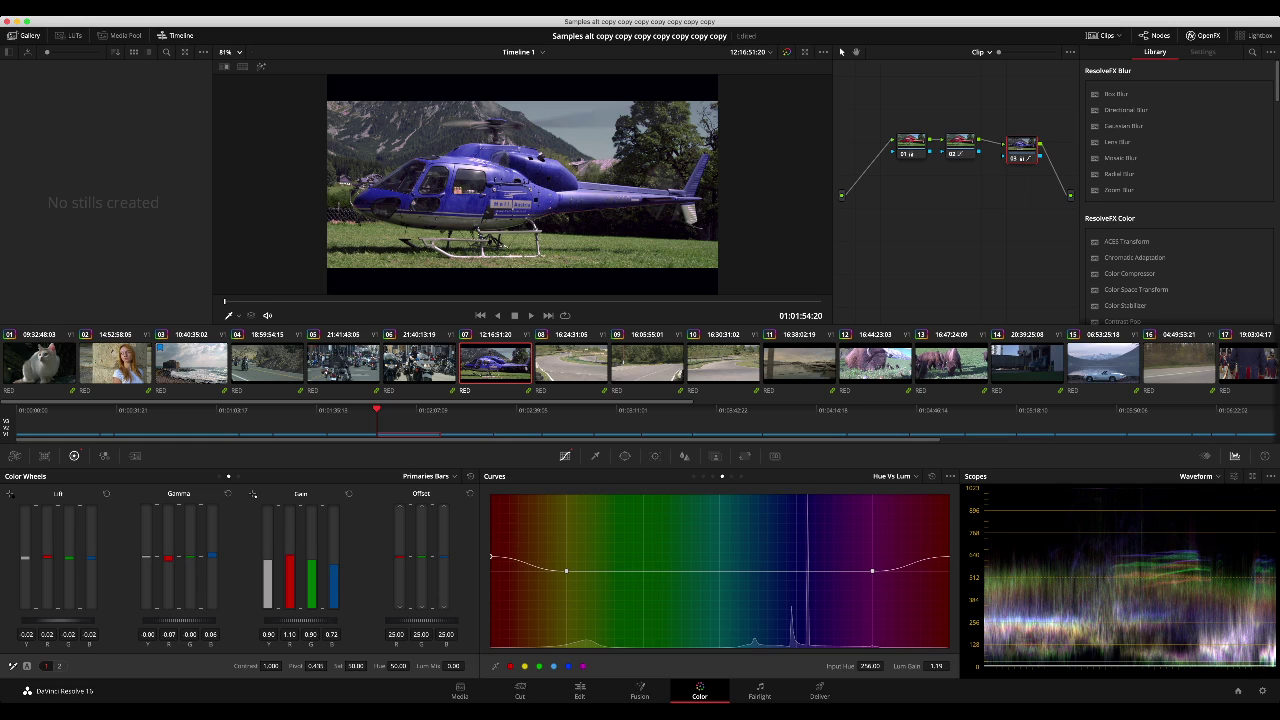
# Step: Play the recoloured helicopter clip in the enlarged viewer, from its opening through its in-flight section around 01:02:07
pyautogui.hotkey('alt', 'f')
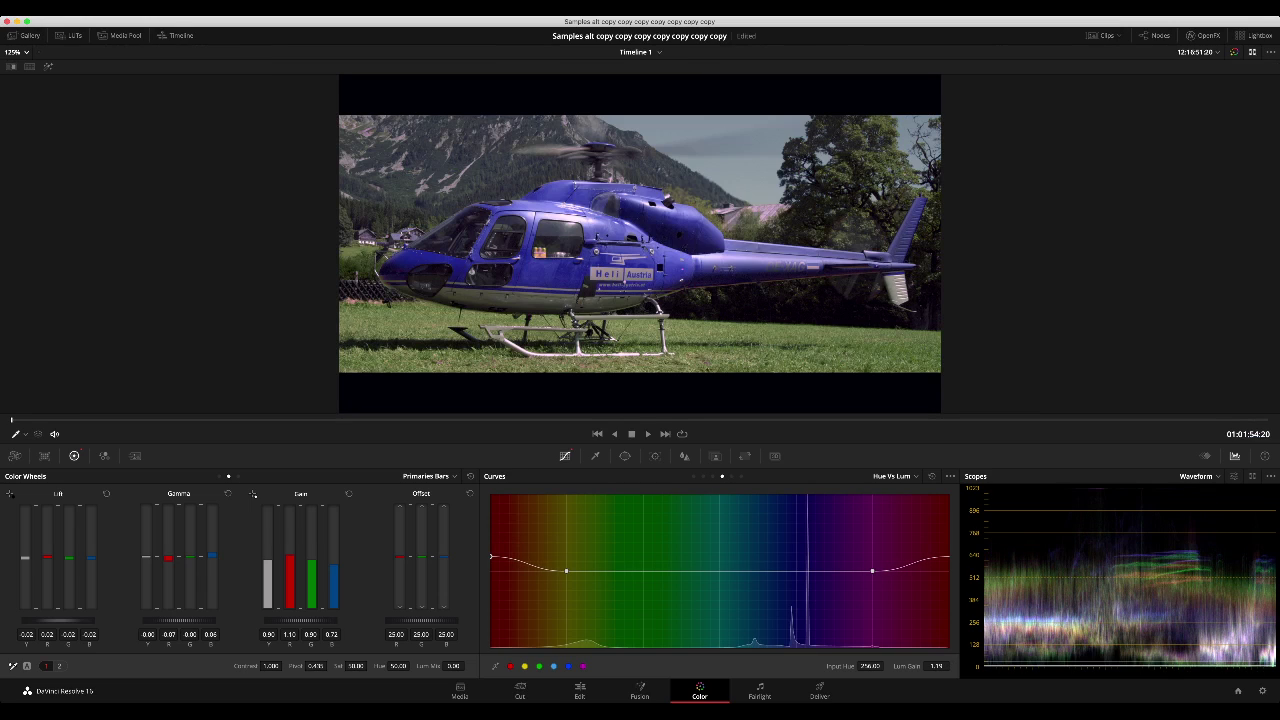
pyautogui.press('space')
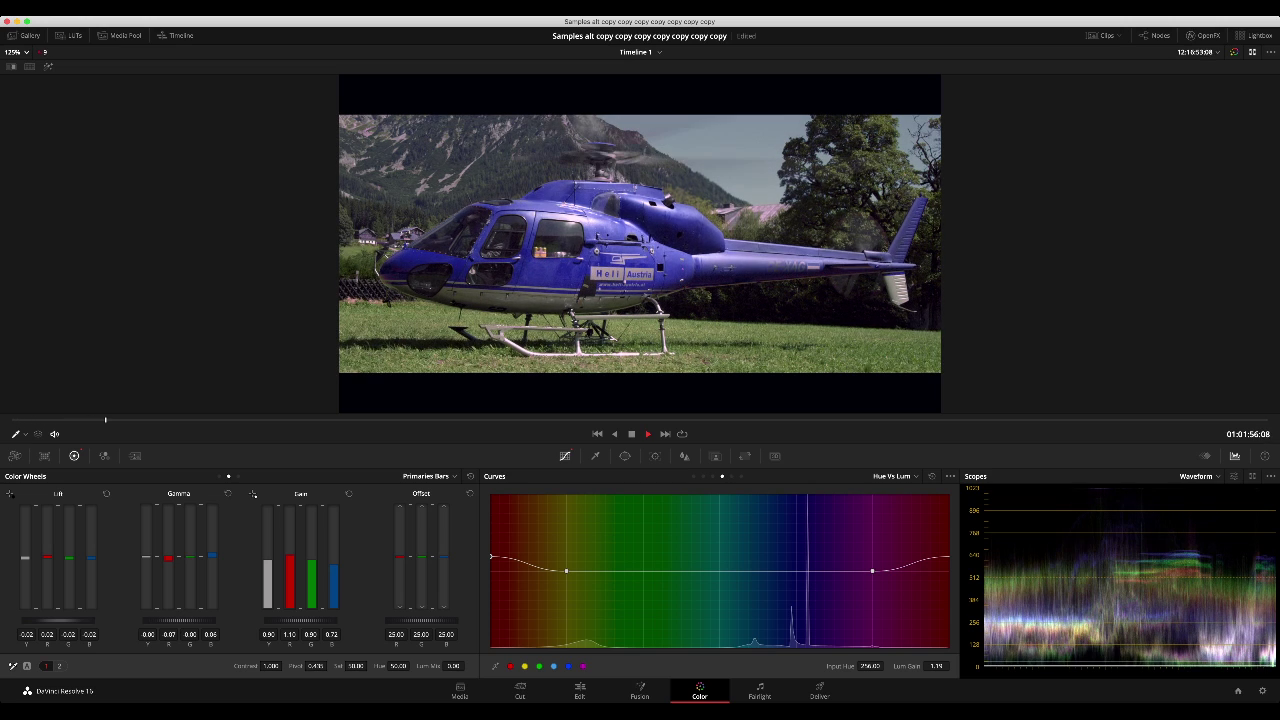
pyautogui.hotkey('alt', 'f')
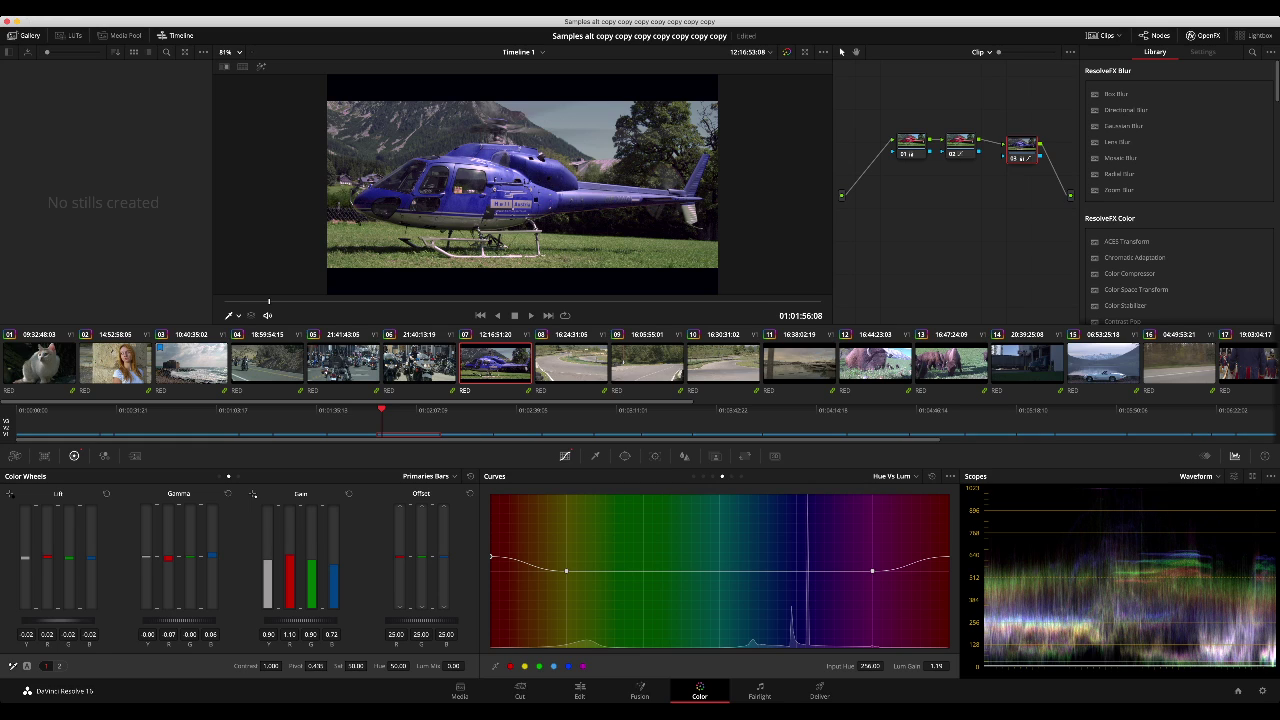
pyautogui.hotkey('alt', 'f')
pyautogui.press('space')
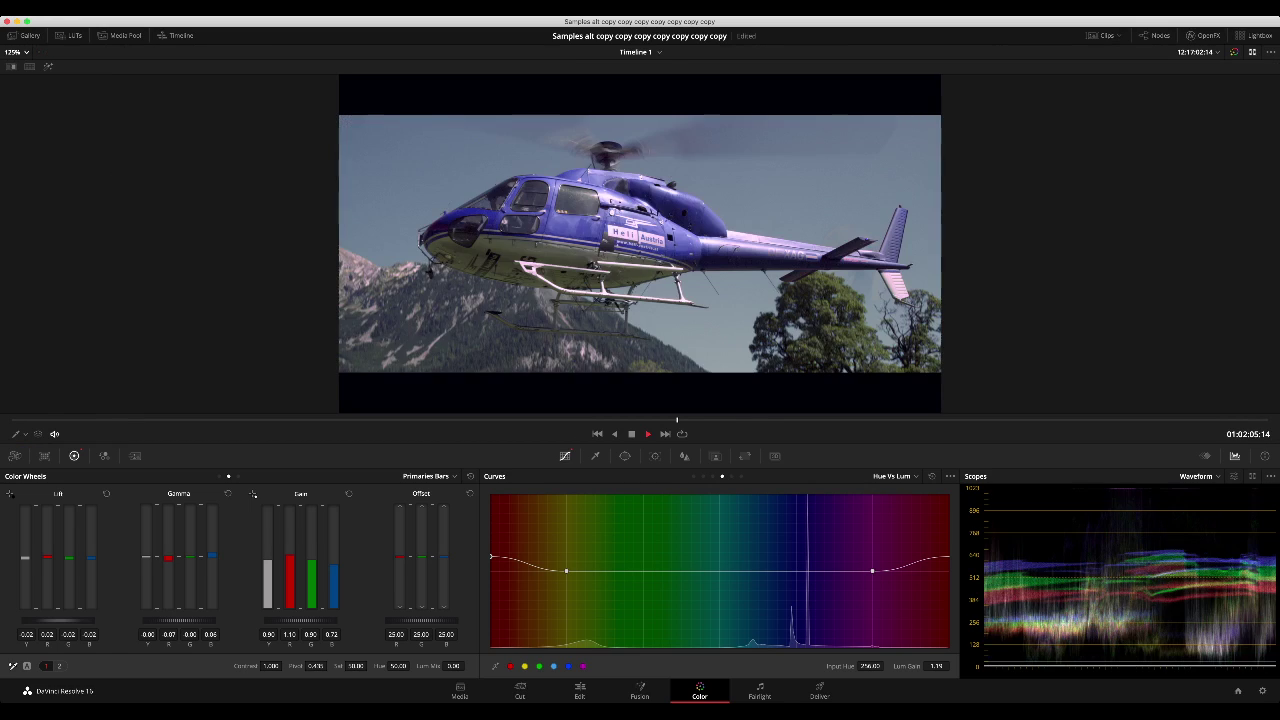
pyautogui.press('space')
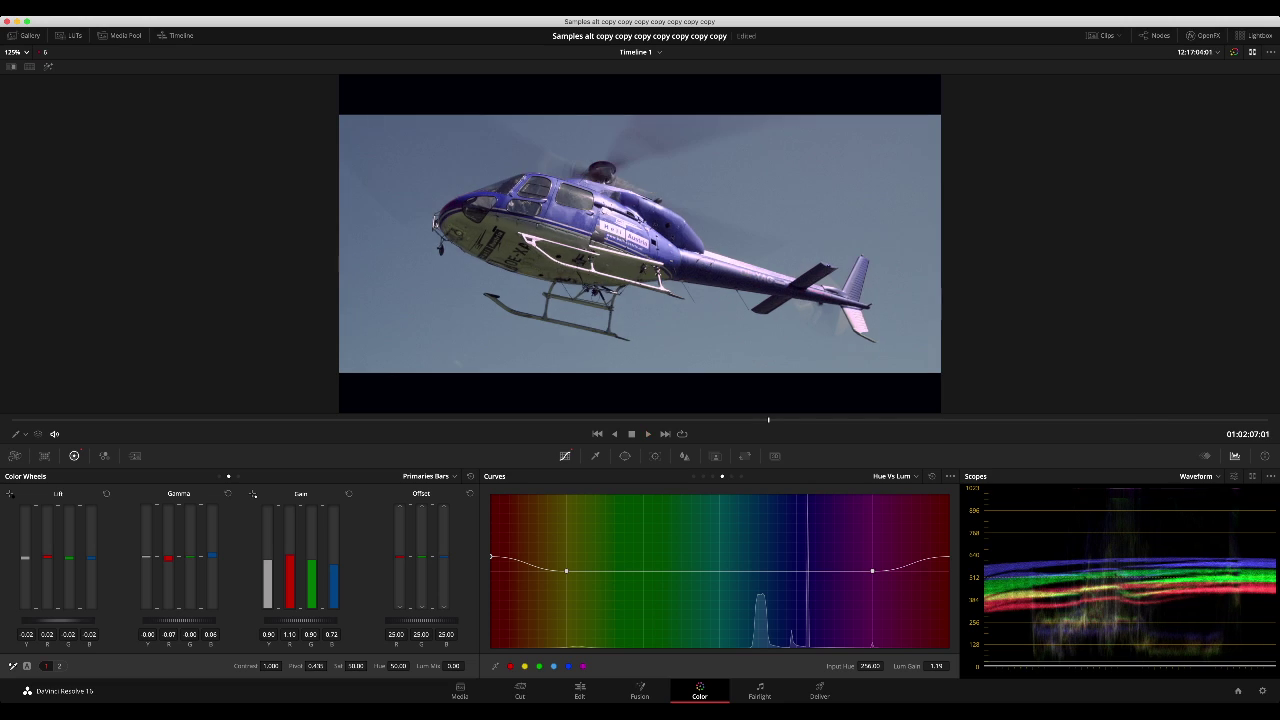
pyautogui.hotkey('alt', 'f')
# Step: Replace the third node with a fresh serial node, return to 01:01:56:07, and show the custom curve and log wheels
pyautogui.press('Delete')
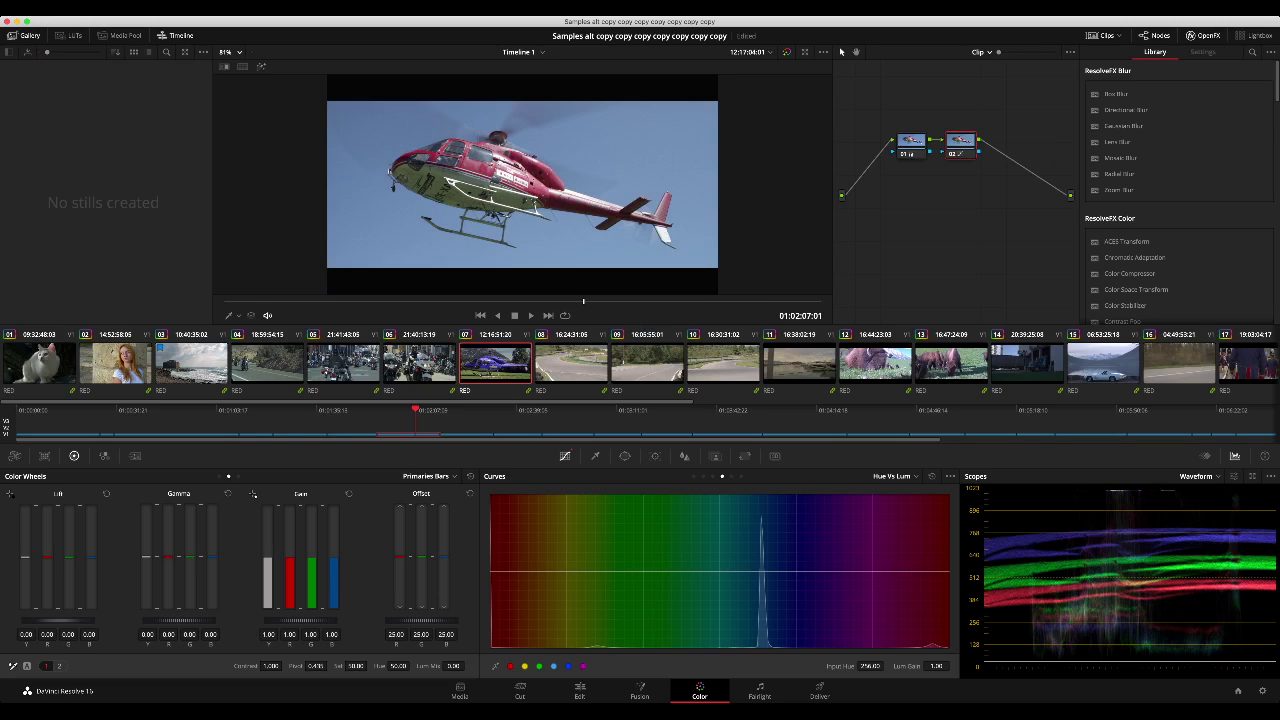
pyautogui.hotkey('alt', 's')
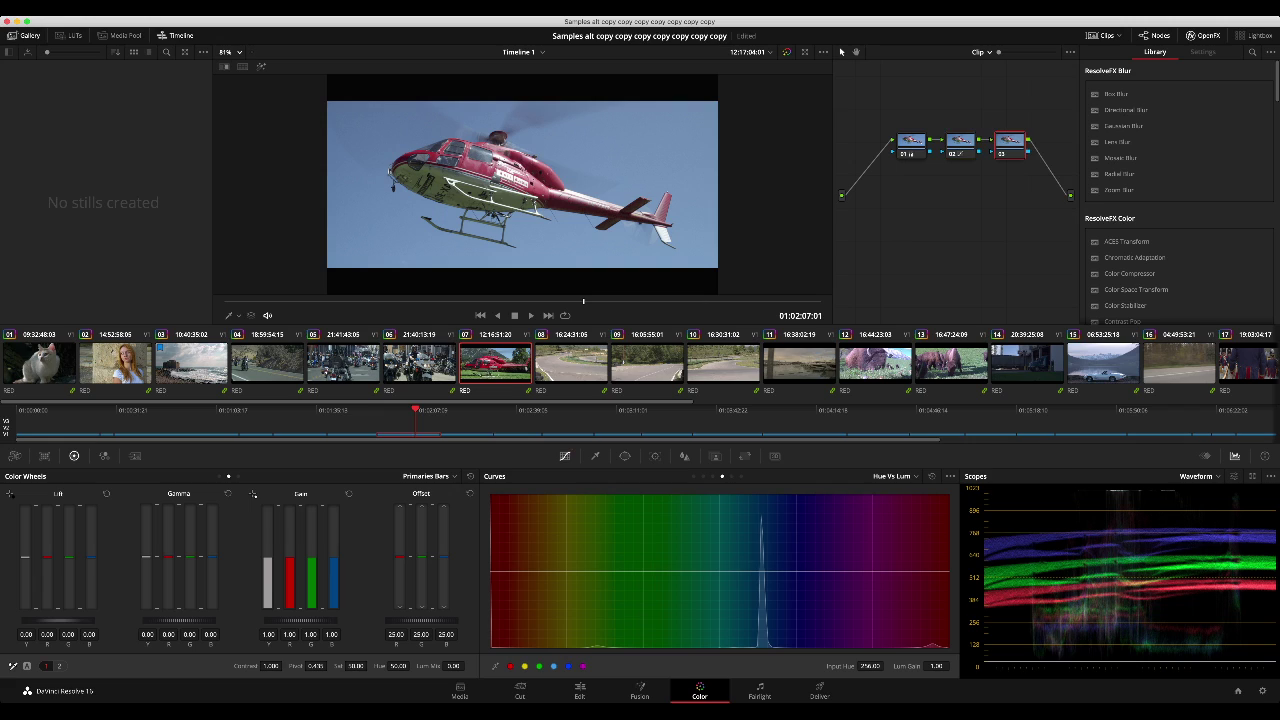
pyautogui.click(694, 476)
pyautogui.moveTo(584, 301); pyautogui.dragTo(267, 301)
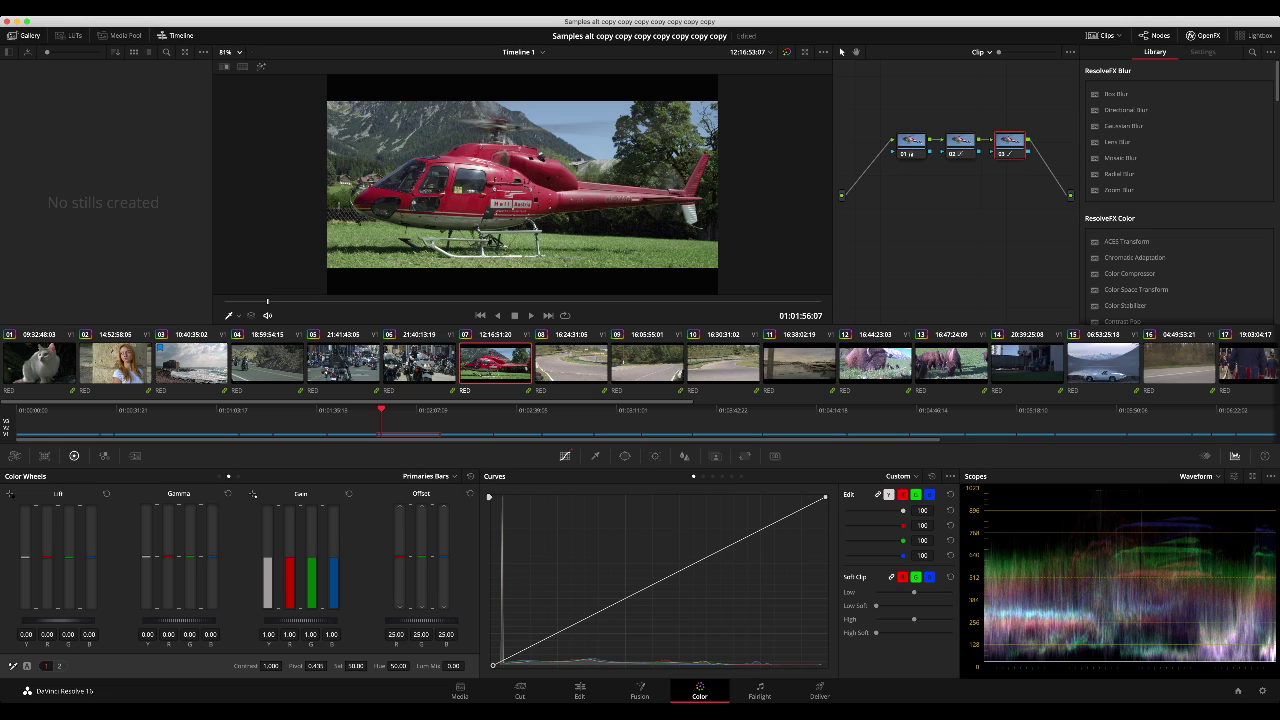
pyautogui.click(238, 476)
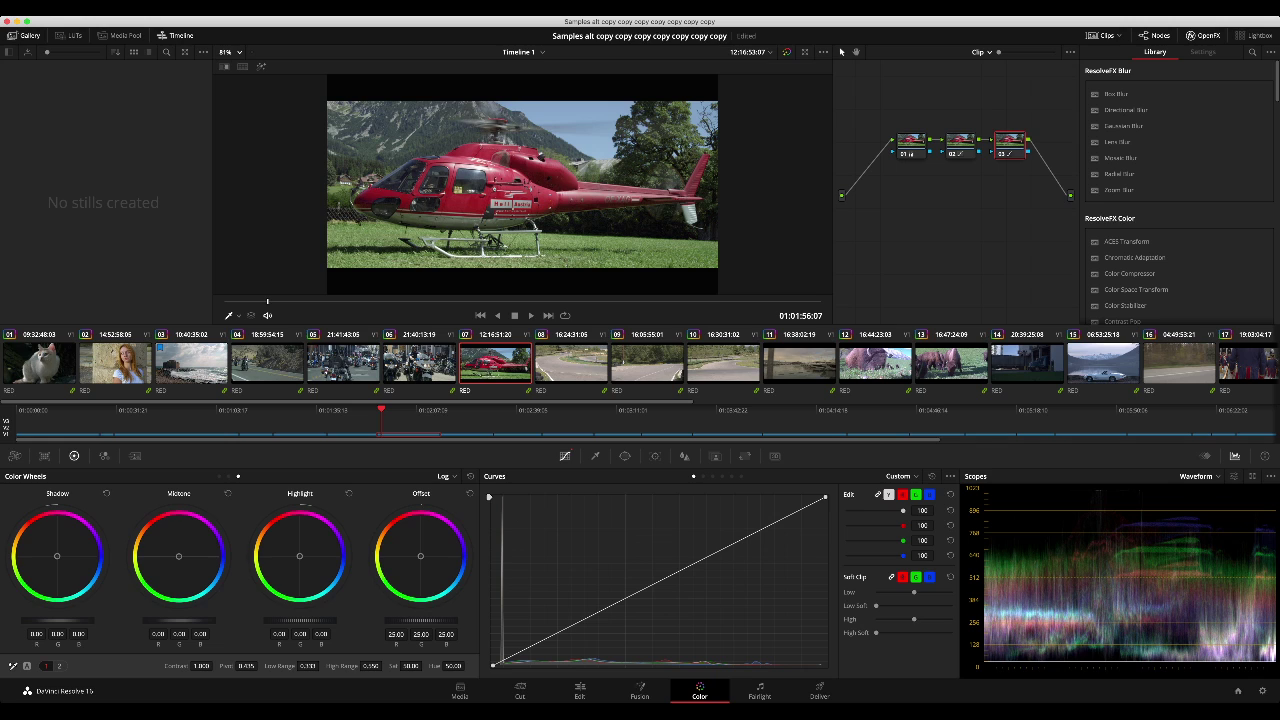
# Step: Try lowering the custom curve's white point and bending its midtones with extra points, and reset the curve
pyautogui.moveTo(493, 665)
pyautogui.mouseDown()
pyautogui.moveTo(537, 665)
pyautogui.moveTo(493, 665)
pyautogui.moveTo(493, 645)
pyautogui.moveTo(493, 665)
pyautogui.mouseUp()
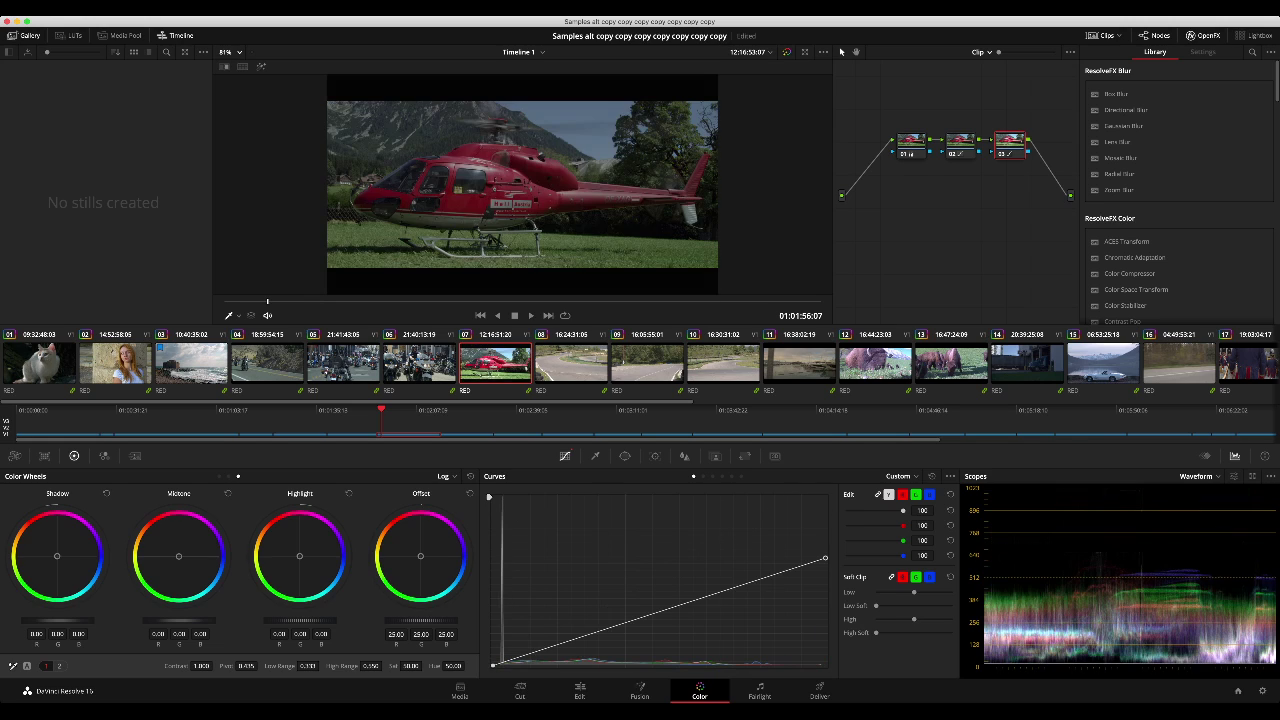
pyautogui.moveTo(825, 497)
pyautogui.mouseDown()
pyautogui.moveTo(802, 497)
pyautogui.moveTo(825, 497)
pyautogui.mouseUp()
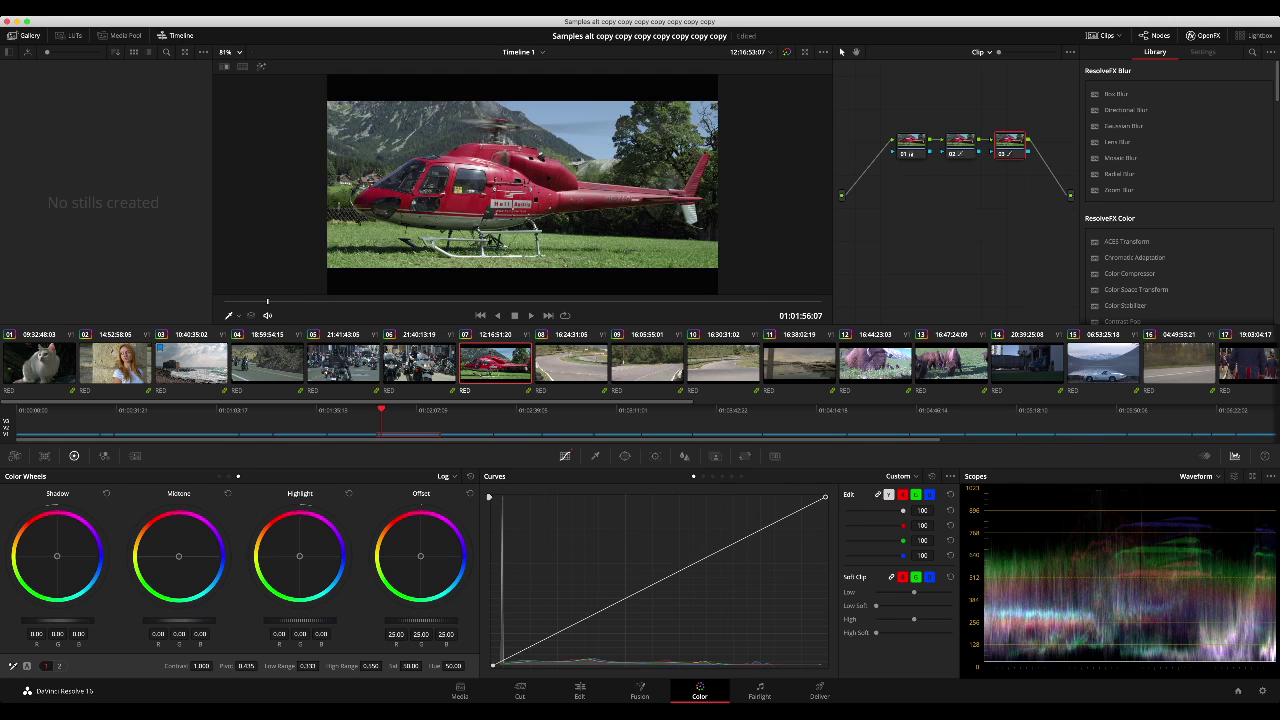
pyautogui.moveTo(645, 588); pyautogui.dragTo(628, 531)
pyautogui.moveTo(692, 564)
pyautogui.mouseDown()
pyautogui.moveTo(663, 545)
pyautogui.moveTo(696, 576)
pyautogui.mouseUp()
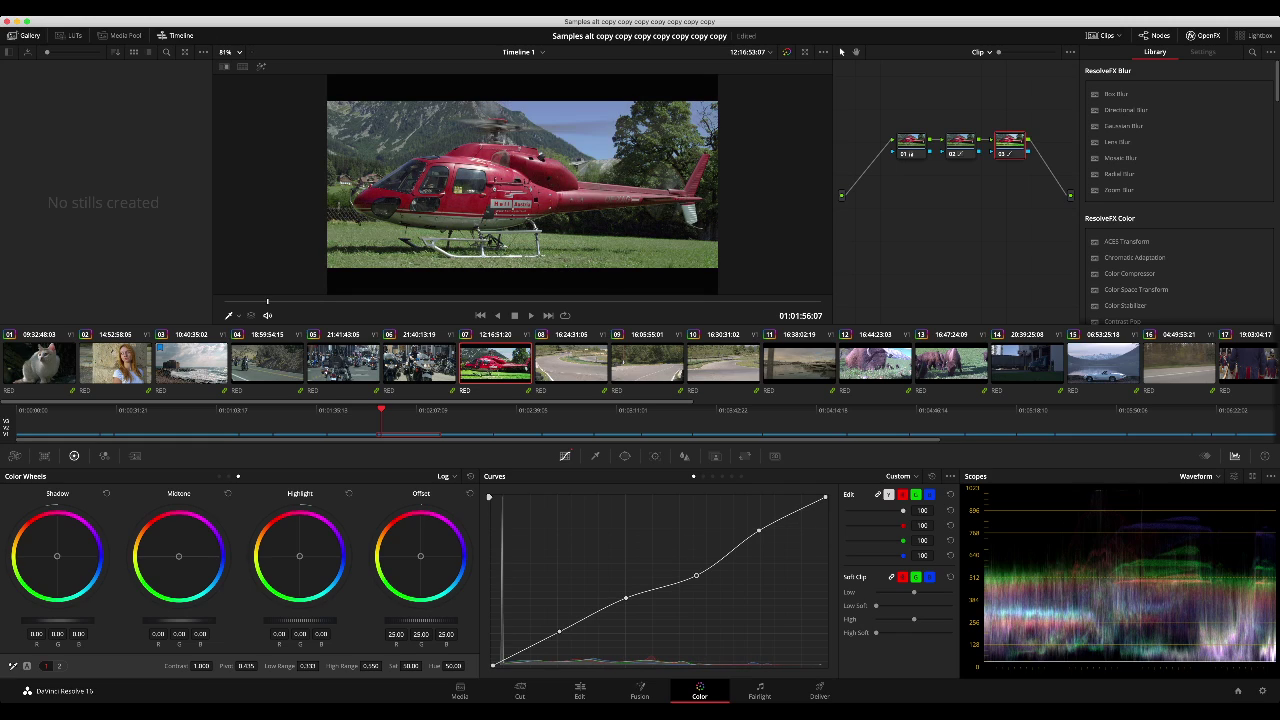
pyautogui.click(932, 476)
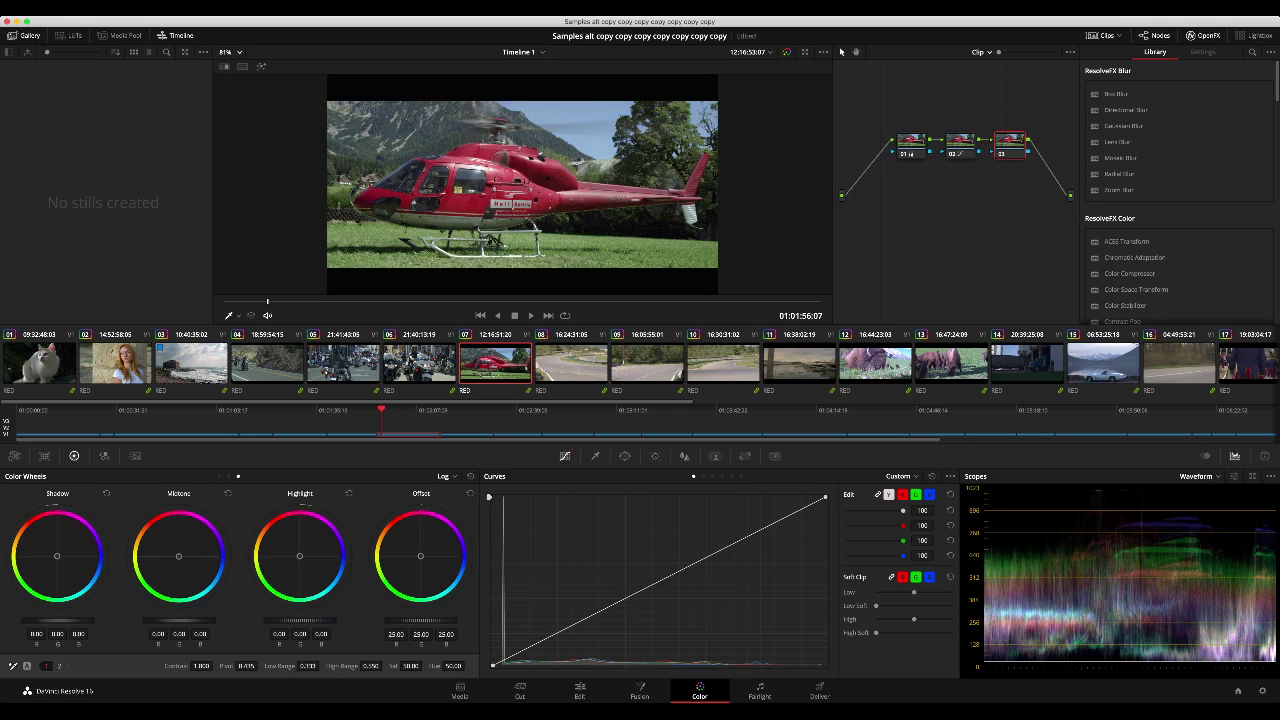
# Step: Try fine control points in the custom curve's lower midtones with a slight black point shift, and reset the curve
pyautogui.click(762, 529)
pyautogui.moveTo(762, 529); pyautogui.dragTo(624, 598)
pyautogui.moveTo(492, 665); pyautogui.dragTo(494, 665)
pyautogui.moveTo(595, 613)
pyautogui.mouseDown()
pyautogui.moveTo(582, 606)
pyautogui.moveTo(589, 618)
pyautogui.moveTo(562, 632)
pyautogui.moveTo(616, 603)
pyautogui.moveTo(583, 622)
pyautogui.moveTo(593, 618)
pyautogui.mouseUp()
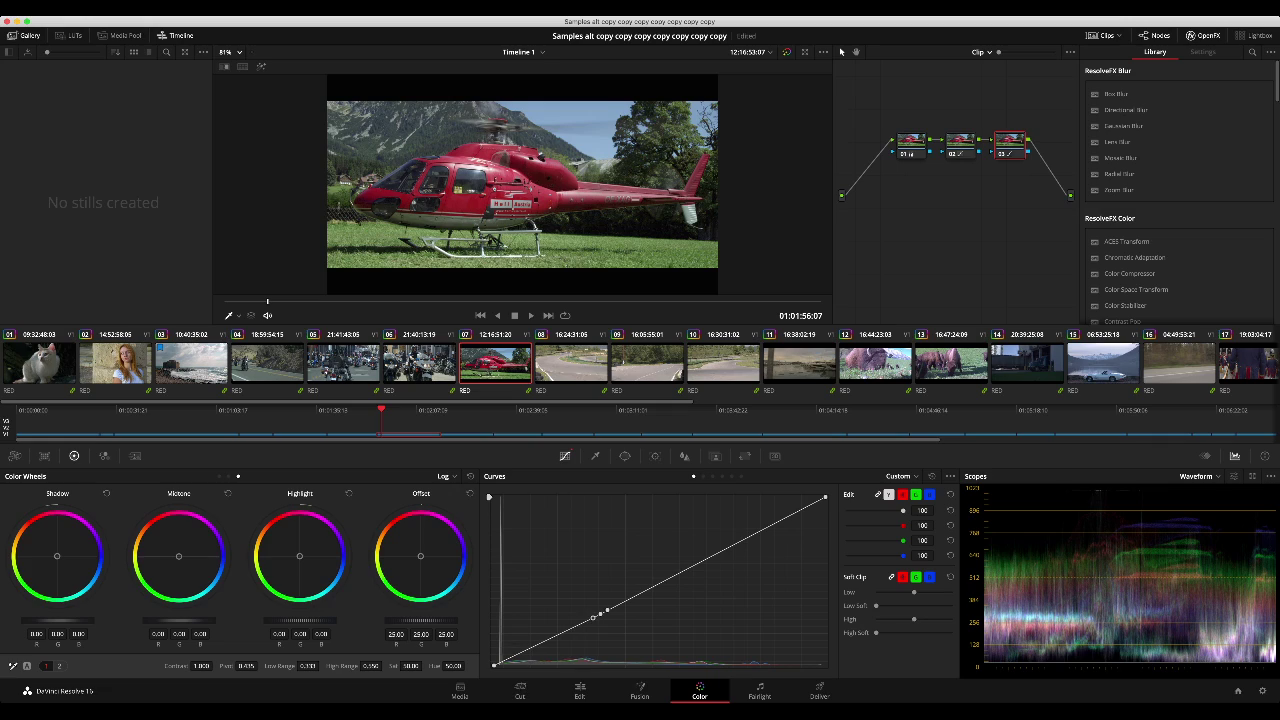
pyautogui.click(932, 476)
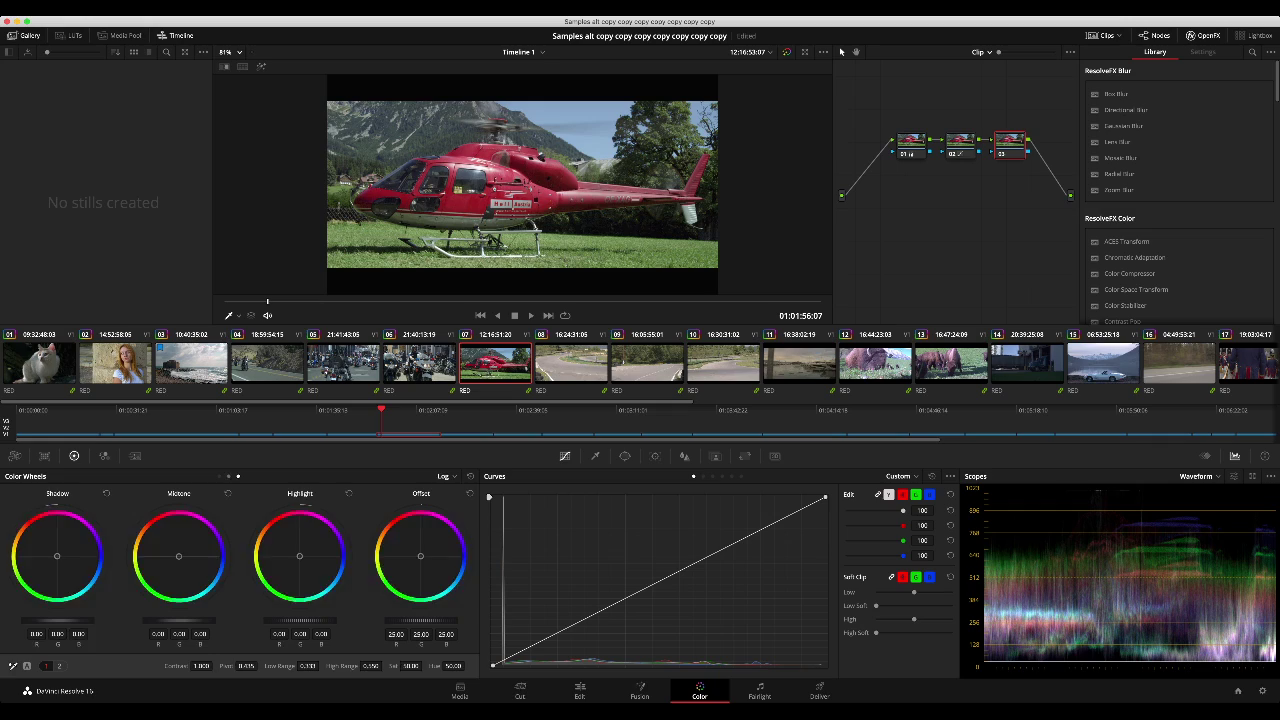
# Step: Push the third node's log highlights to -0.12, -0.03, 0.61 and midtones to 0.15, -0.05, 0.01, and tint the shadows slightly blue
pyautogui.hotkey('alt', 'x')
pyautogui.click(238, 476)
pyautogui.moveTo(299, 556); pyautogui.dragTo(318, 560)
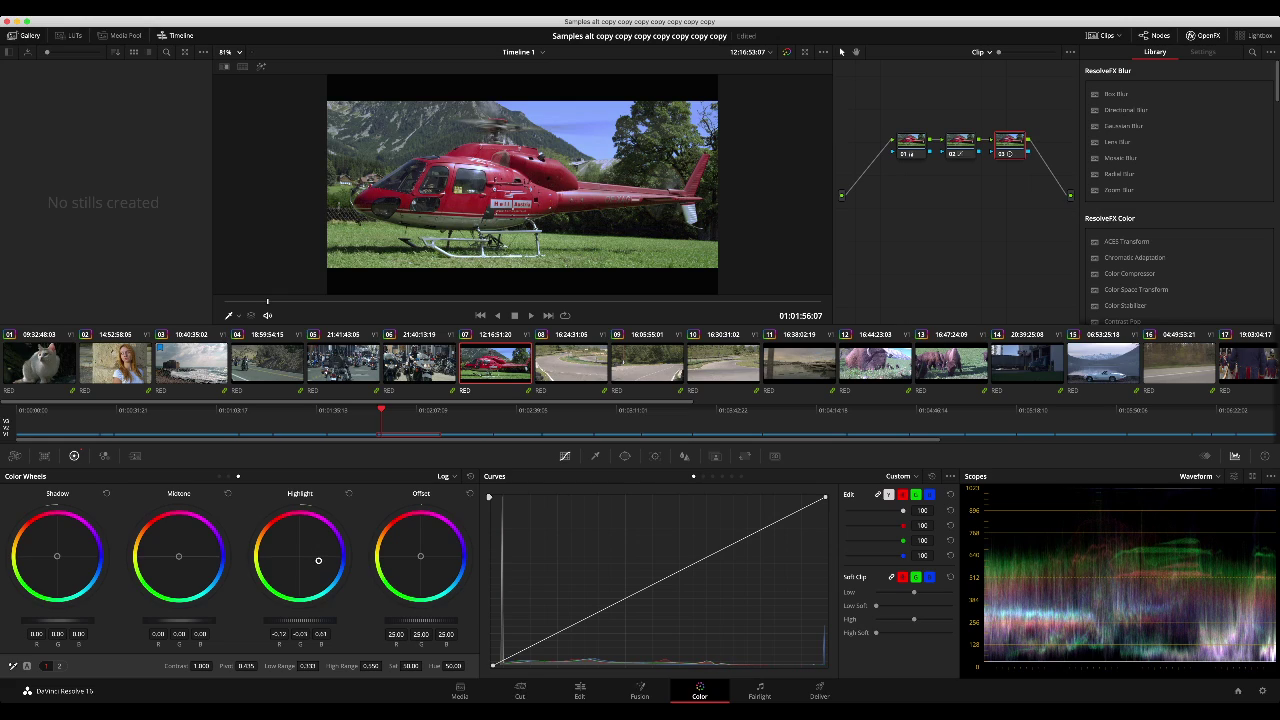
pyautogui.moveTo(178, 556)
pyautogui.mouseDown()
pyautogui.moveTo(171, 541)
pyautogui.moveTo(196, 559)
pyautogui.mouseUp()
pyautogui.moveTo(196, 559); pyautogui.dragTo(179, 531)
pyautogui.moveTo(57, 556); pyautogui.dragTo(59, 557)
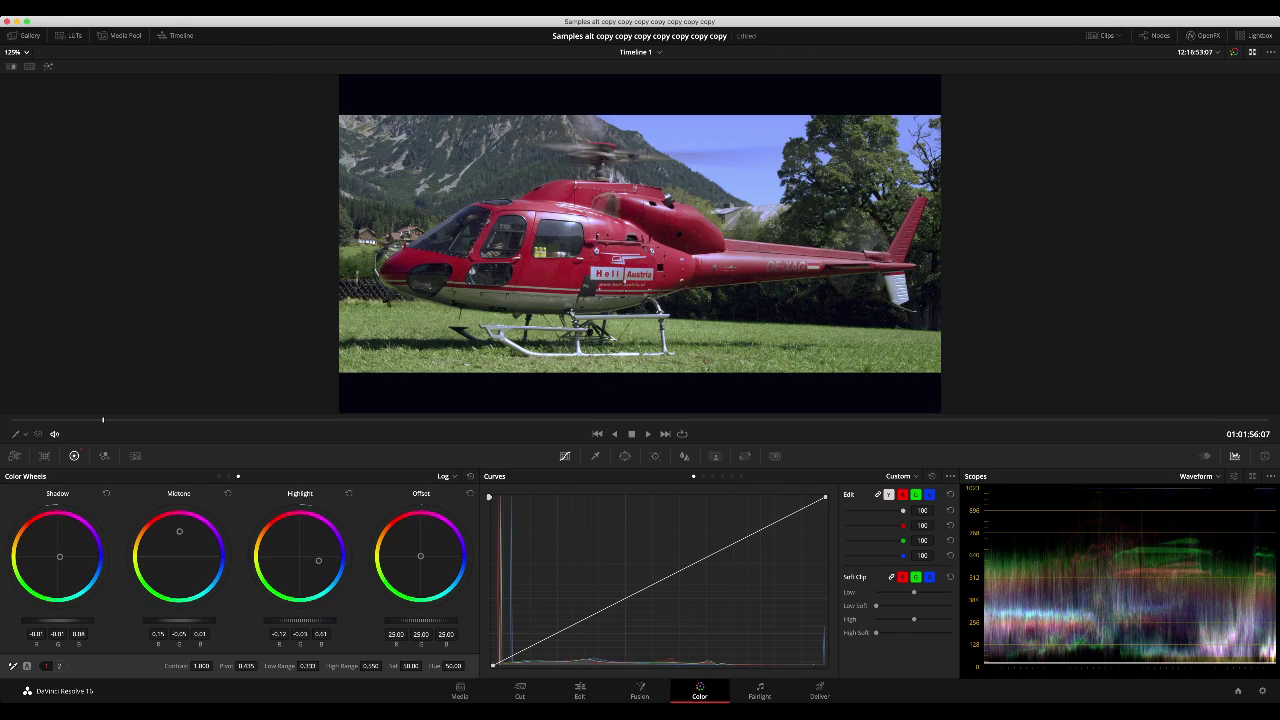
# Step: View the clip enlarged, compare it with and without the third node's grade, and play its in-flight section around 01:02:07
pyautogui.hotkey('alt', 'f')
pyautogui.press('super+d')
pyautogui.press('super+d')
pyautogui.click(684, 420)
pyautogui.moveTo(684, 420); pyautogui.dragTo(734, 420)
pyautogui.press('super+f')
pyautogui.press('super+f')
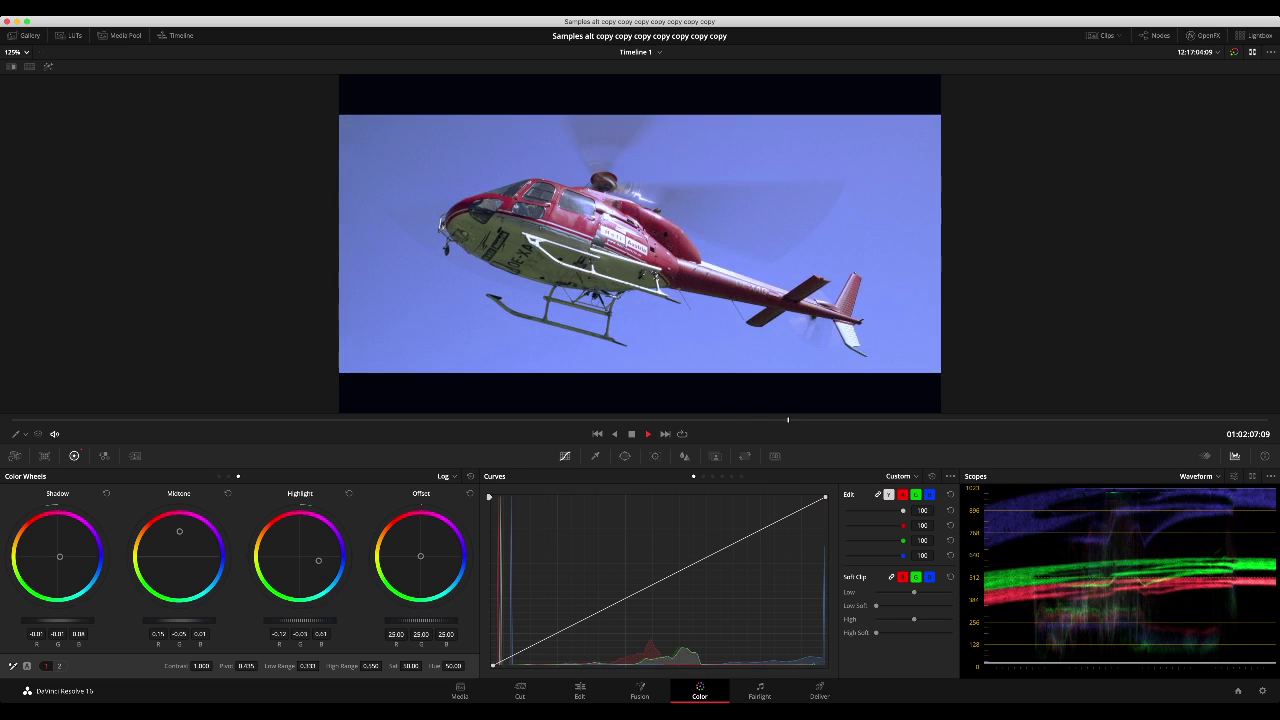
pyautogui.hotkey('alt', 'f')
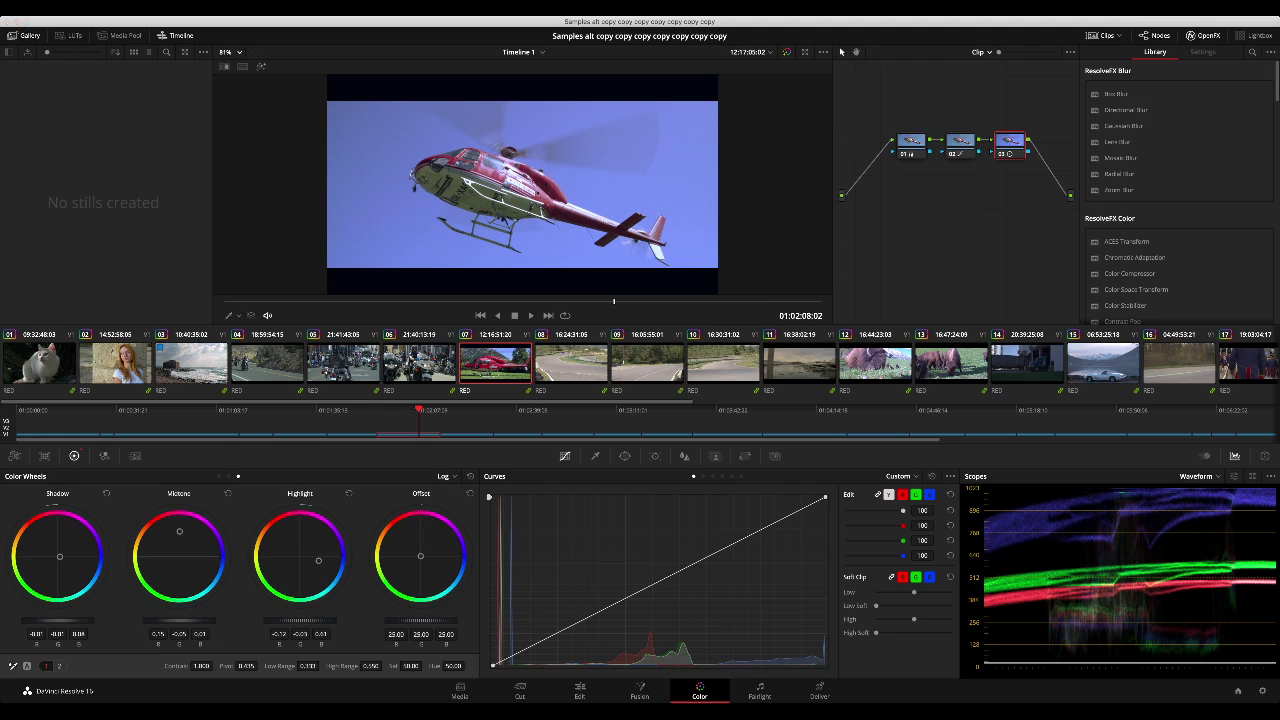
# Step: Add a fourth serial node and, at 01:01:56:02, warm its log highlights to 0.22 red, -0.03 green and -0.39 blue
pyautogui.moveTo(1009, 142); pyautogui.dragTo(1011, 155)
pyautogui.hotkey('alt', 'o')
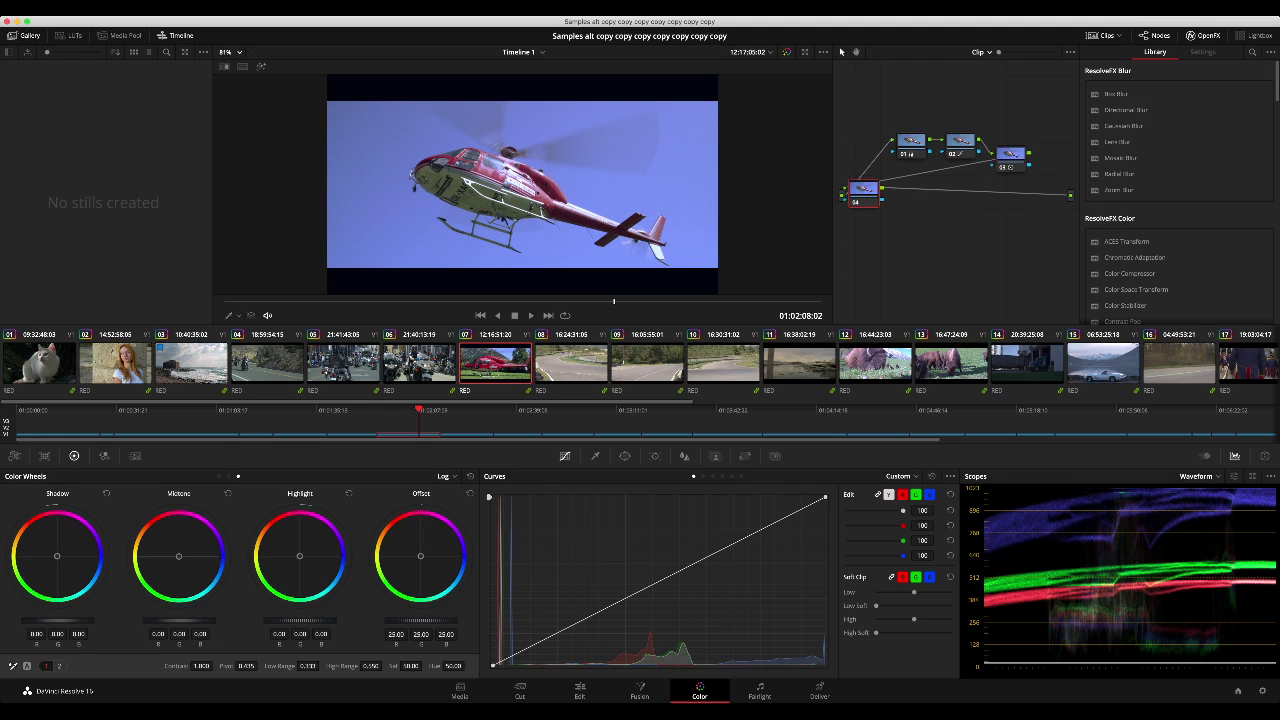
pyautogui.hotkey('shift', 'Left')
pyautogui.hotkey('shift', 'Left')
pyautogui.hotkey('shift', 'Left')
pyautogui.hotkey('shift', 'Left')
pyautogui.hotkey('shift', 'Left')
pyautogui.hotkey('shift', 'Left')
pyautogui.hotkey('shift', 'Left')
pyautogui.hotkey('shift', 'Left')
pyautogui.hotkey('shift', 'Left')
pyautogui.hotkey('shift', 'Left')
pyautogui.hotkey('shift', 'Left')
pyautogui.hotkey('shift', 'Left')
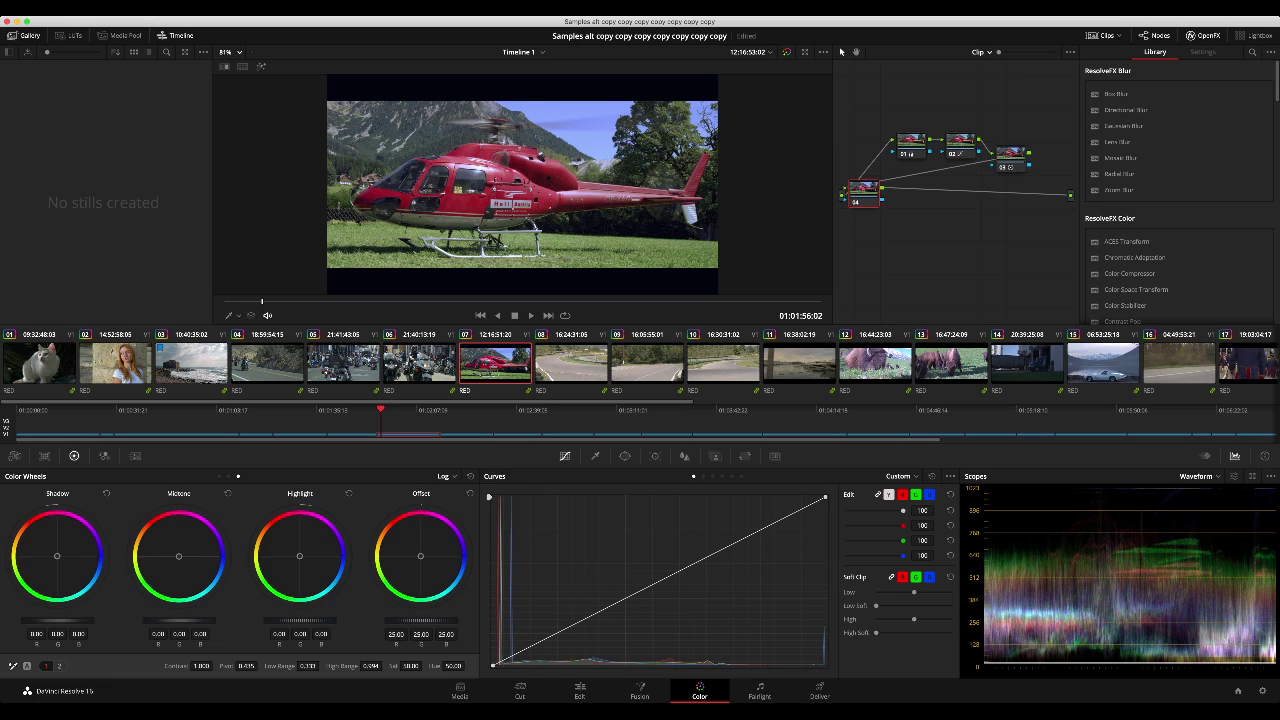
pyautogui.moveTo(299, 556); pyautogui.dragTo(287, 548)
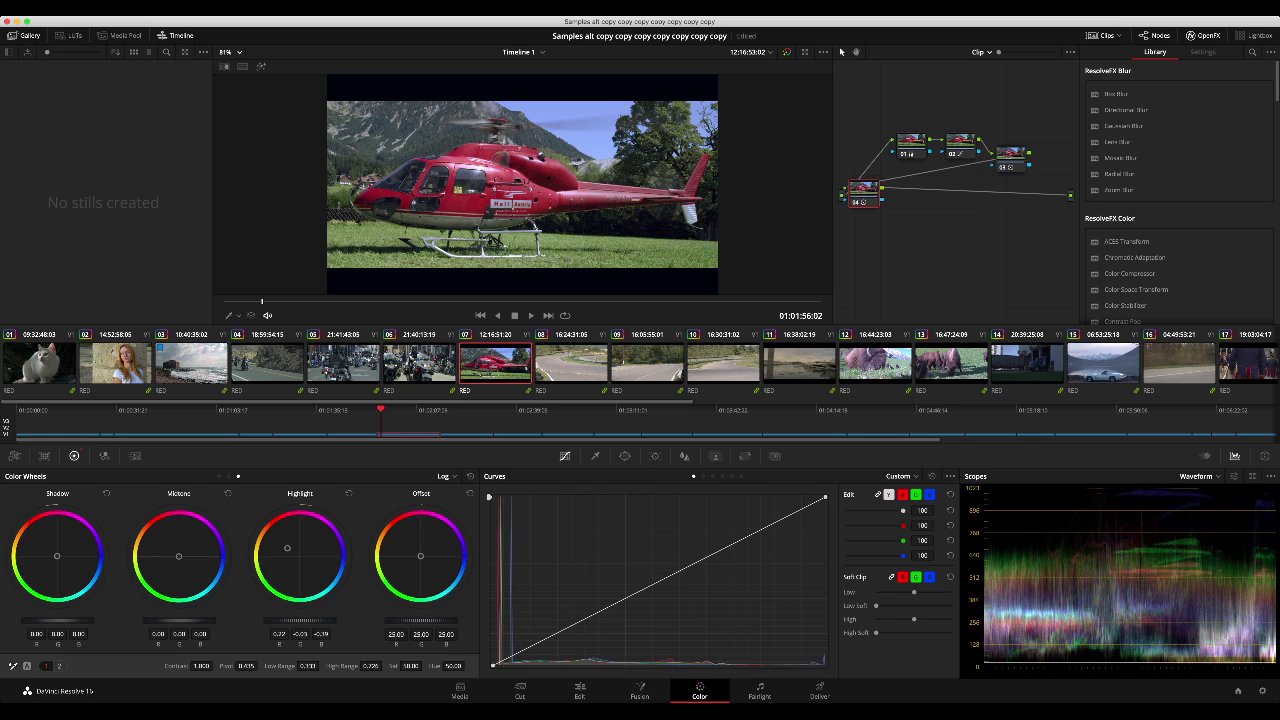
# Step: Play the warmed helicopter clip in the enlarged viewer from 01:01:56:02 to 01:01:56:22, and restore the normal layout
pyautogui.hotkey('alt', 'f')
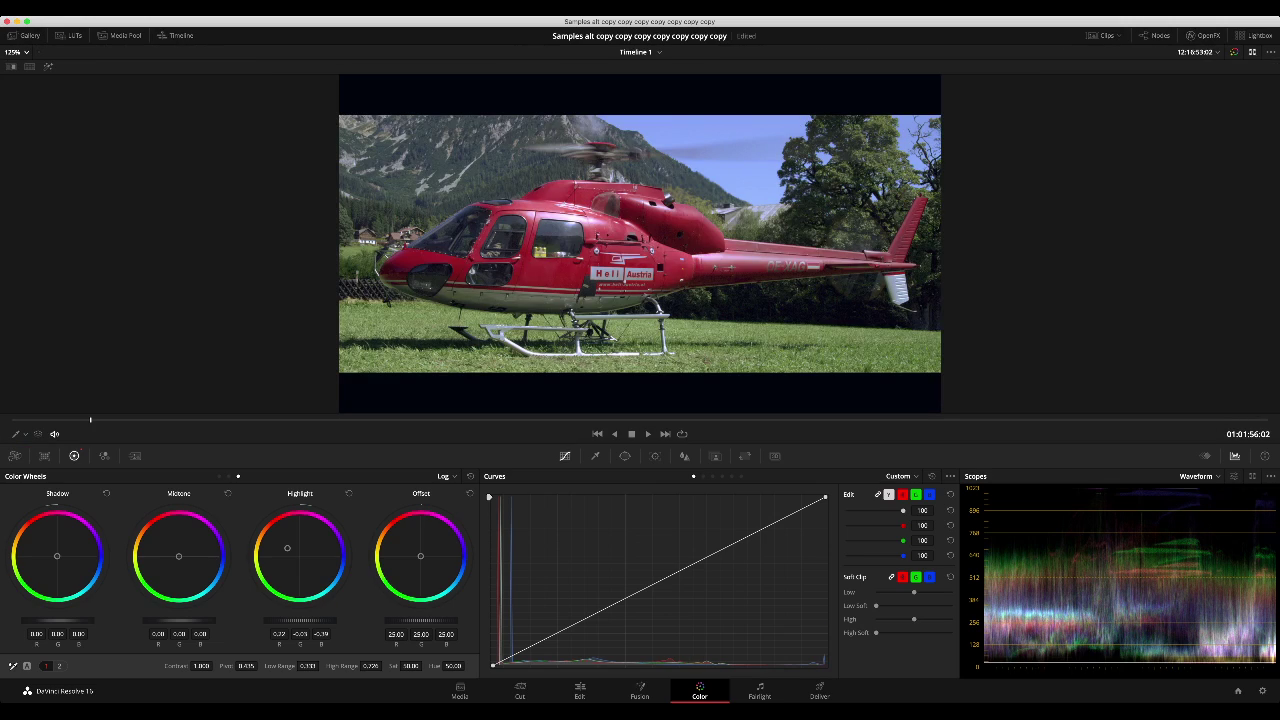
pyautogui.press('space')
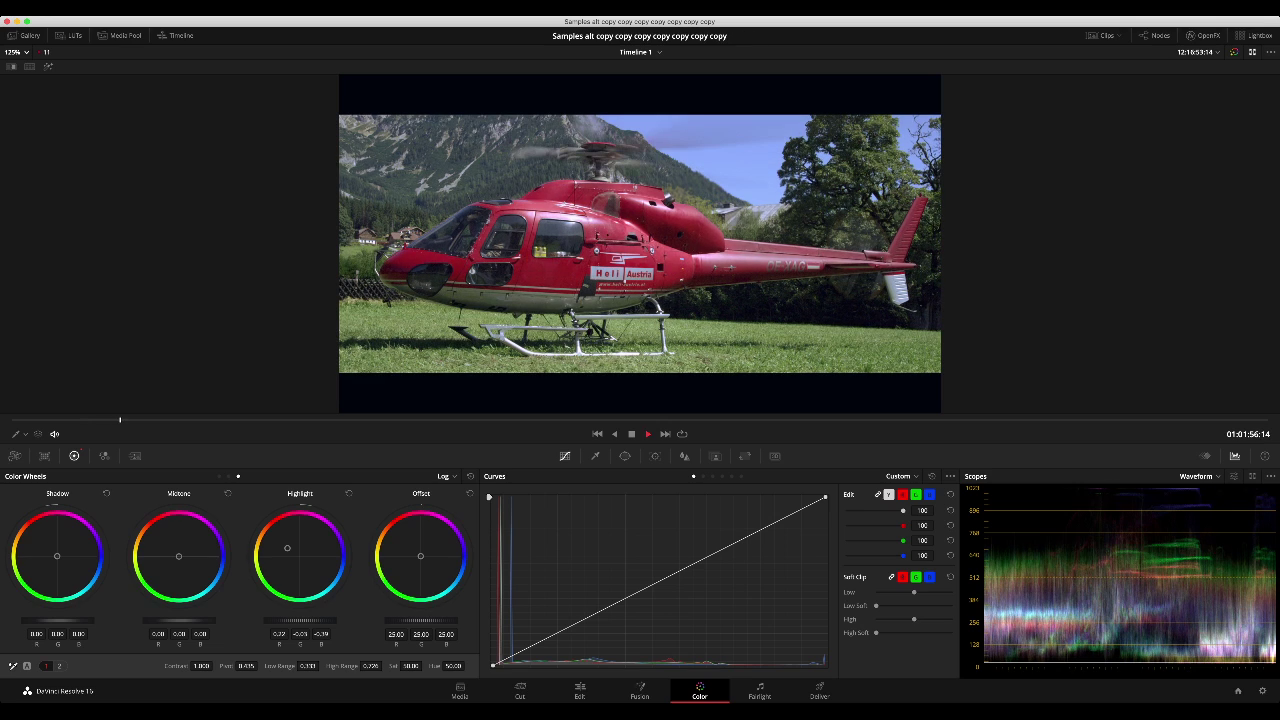
pyautogui.press('space')
pyautogui.hotkey('alt', 'f')
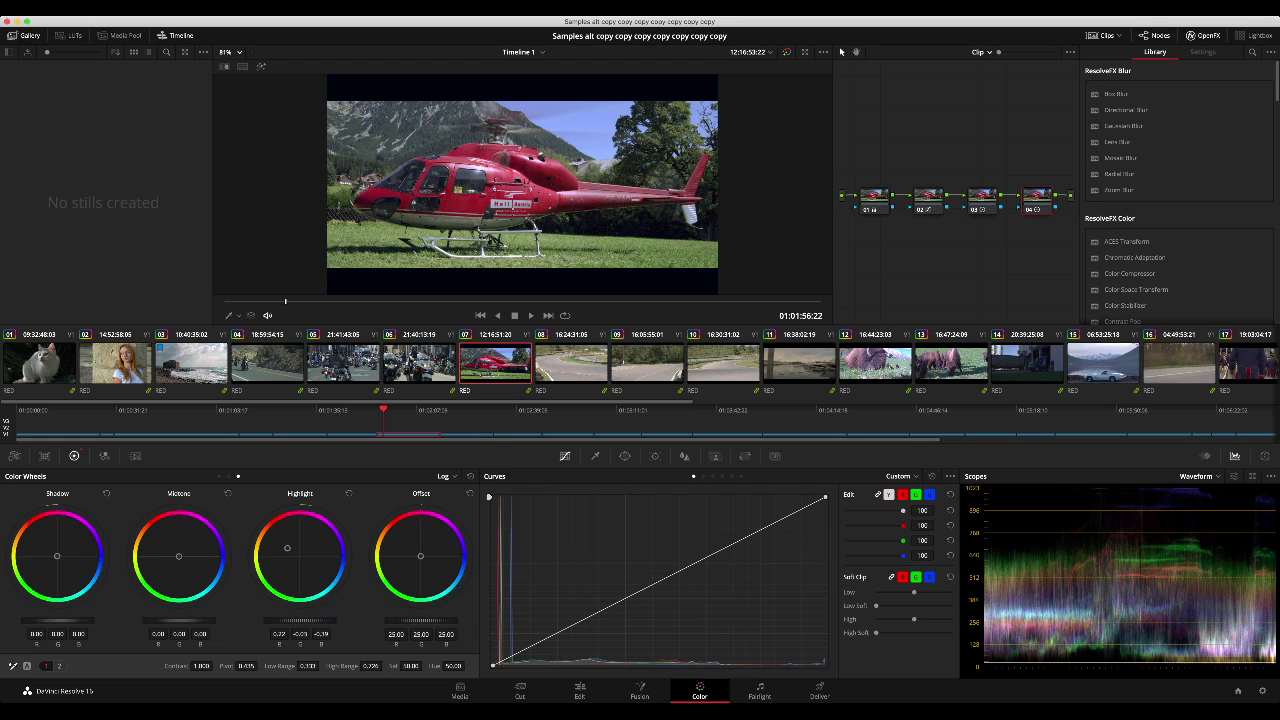
pyautogui.moveTo(848, 160); pyautogui.dragTo(993, 255)
pyautogui.moveTo(1037, 200)
pyautogui.mouseDown()
pyautogui.moveTo(1027, 155)
pyautogui.moveTo(1050, 190)
pyautogui.moveTo(1029, 153)
pyautogui.moveTo(1029, 183)
pyautogui.mouseUp()
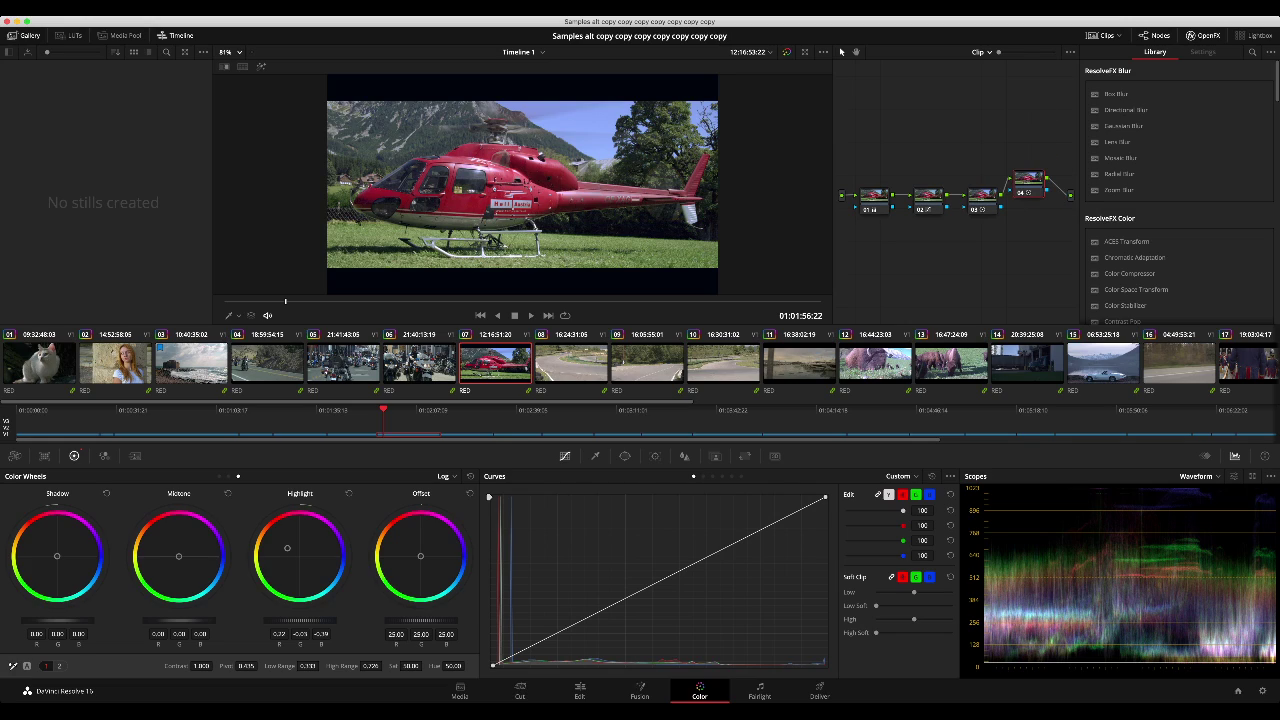
pyautogui.hotkey('ctrl', 'z')
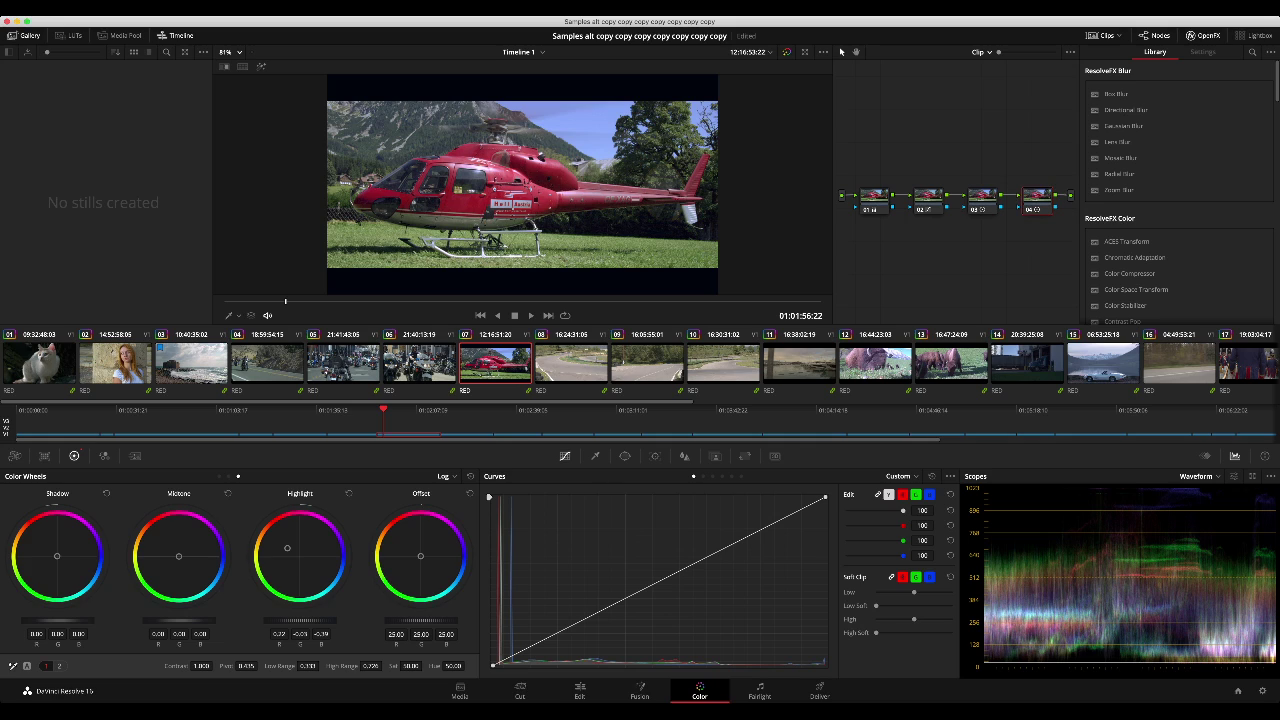
# Step: Play the graded helicopter clip in the enlarged viewer from 01:01:56:22 to 01:01:58:03, and restore the normal layout
pyautogui.hotkey('alt', 'f')
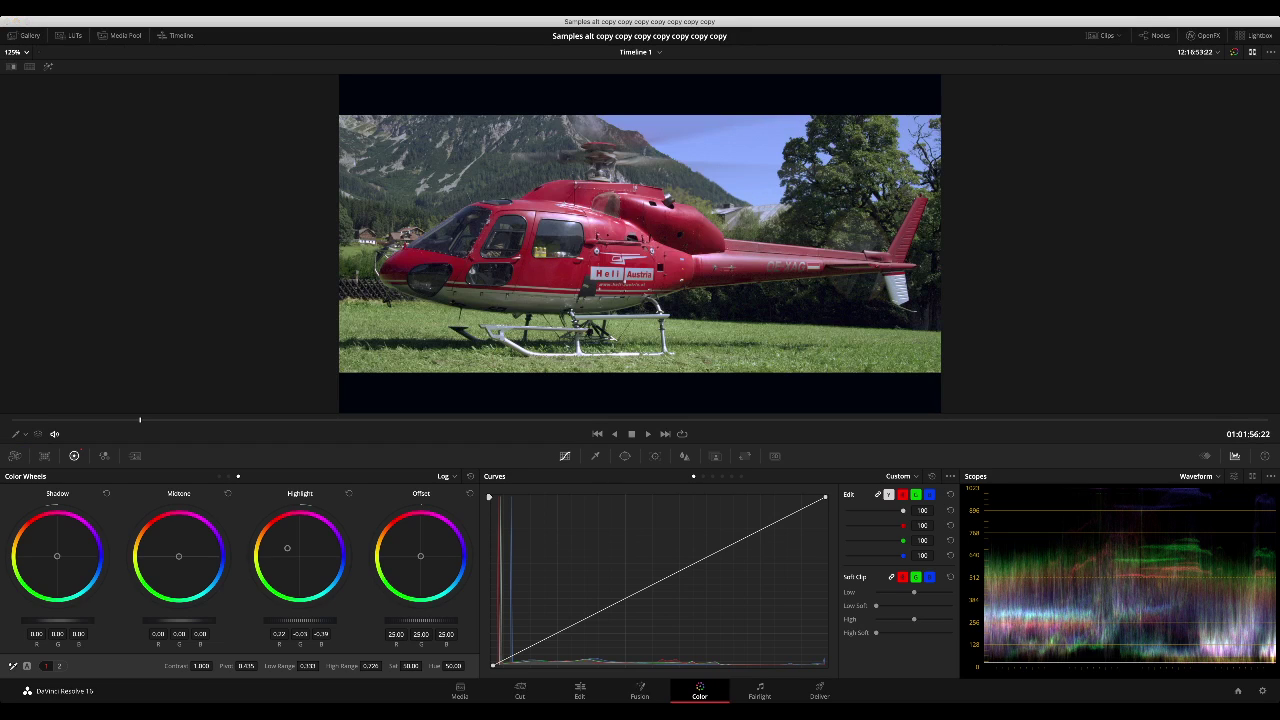
pyautogui.press('space')
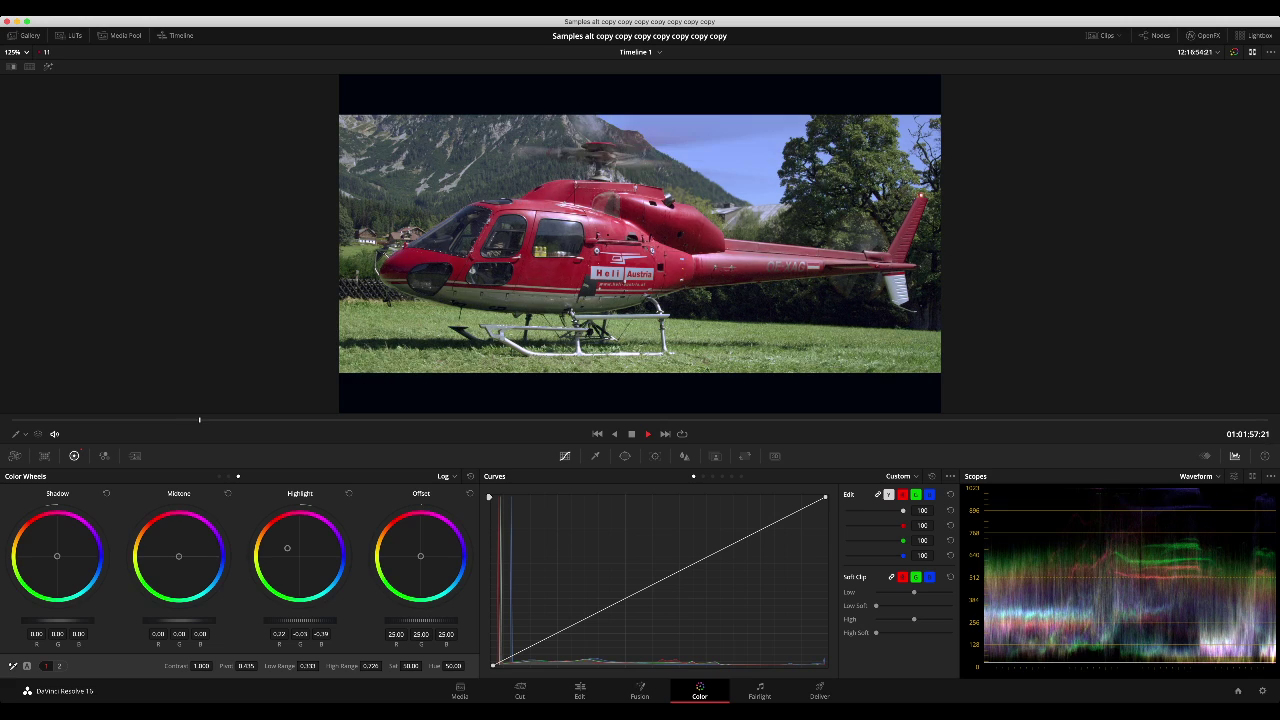
pyautogui.press('space')
pyautogui.hotkey('alt', 'f')
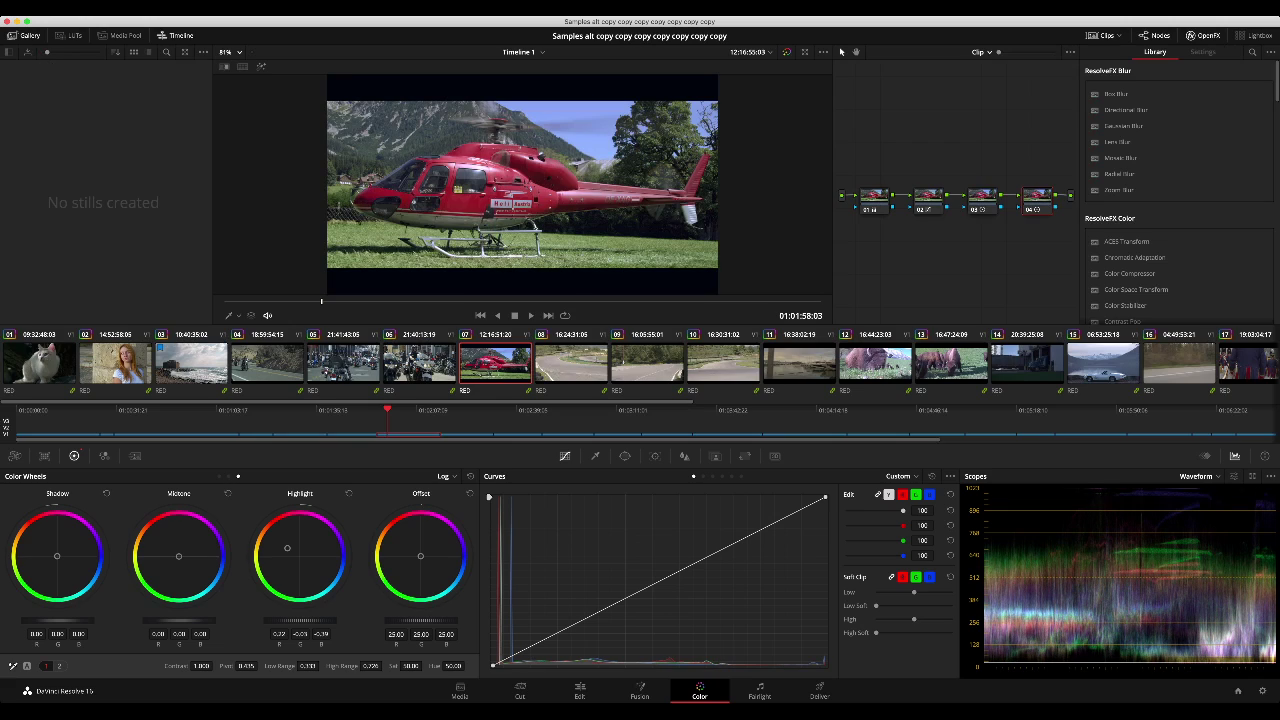
# Step: Open clip 22, the purple-lit concert, and play it in the enlarged viewer with pauses up to 01:06:25:17
pyautogui.hscroll(10, 640, 363)
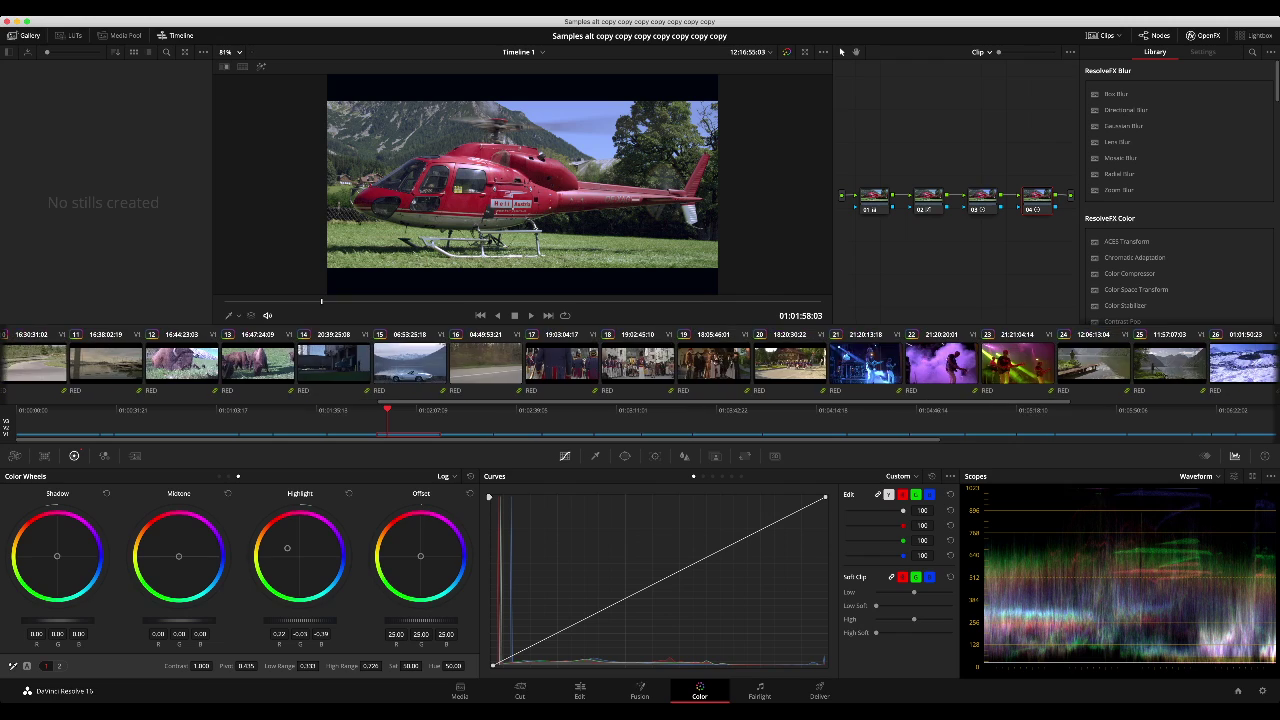
pyautogui.click(608, 363)
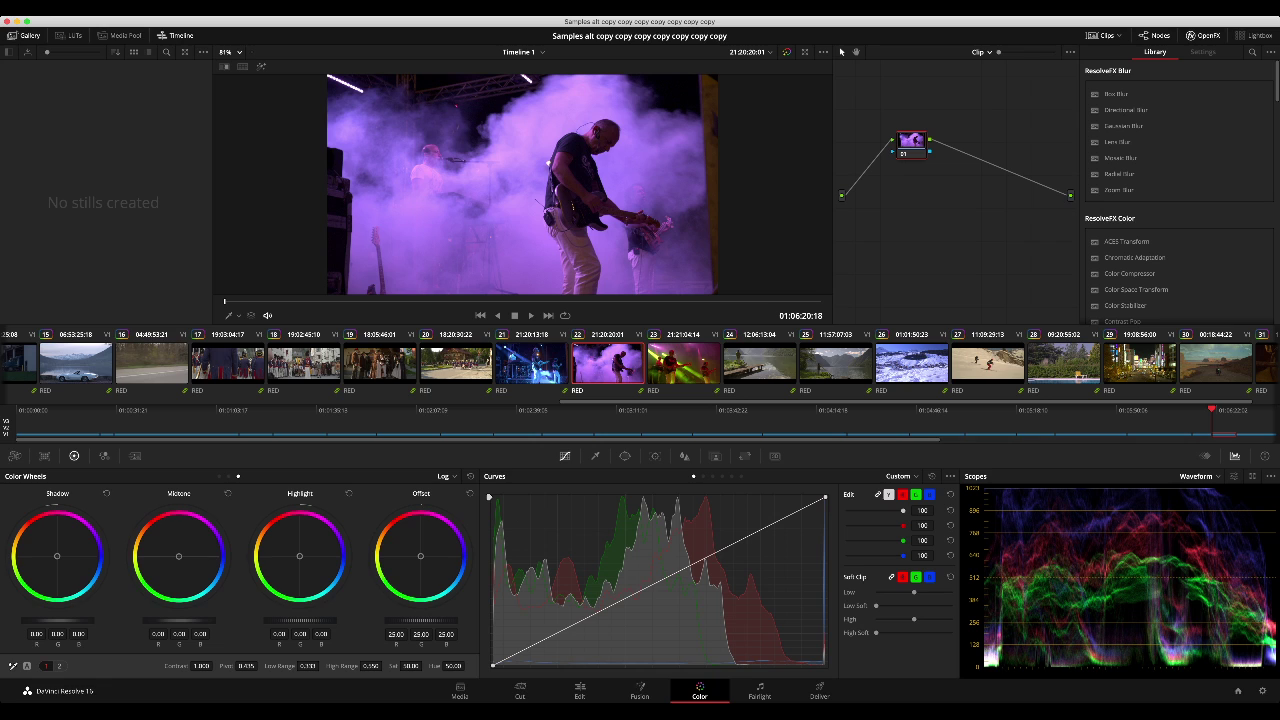
pyautogui.hotkey('alt', 'f')
pyautogui.press('space')
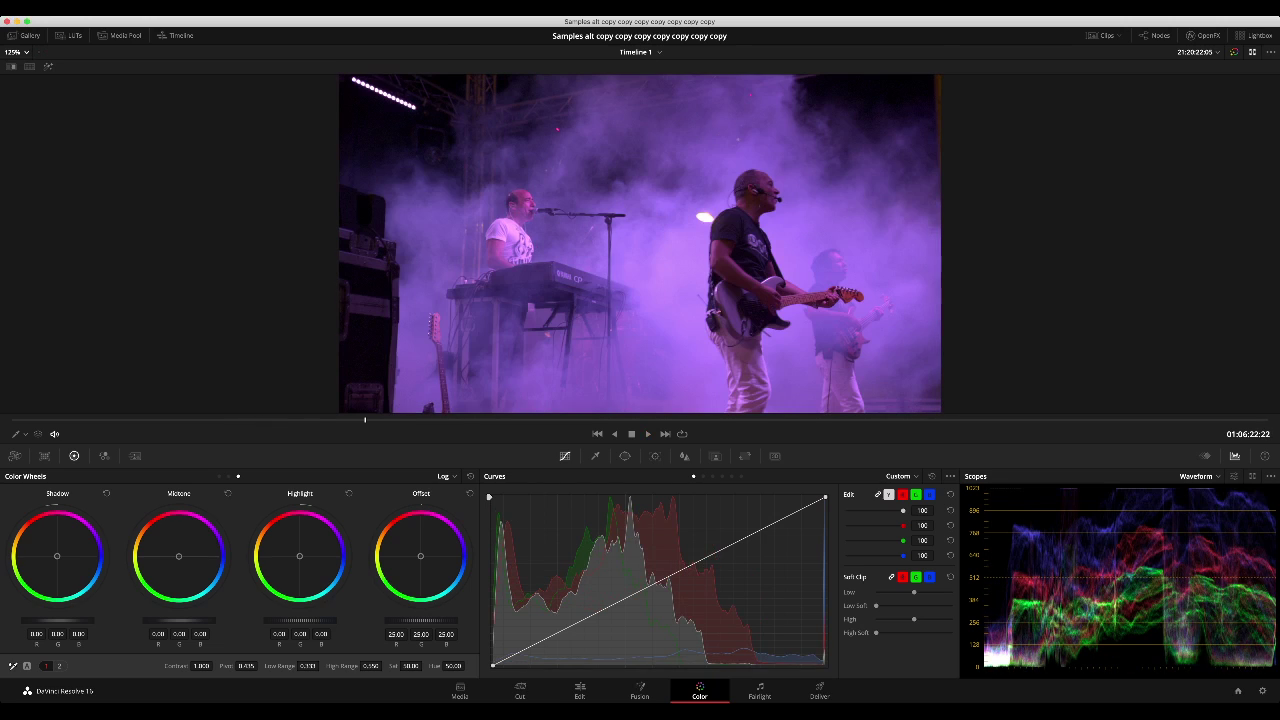
pyautogui.press('space')
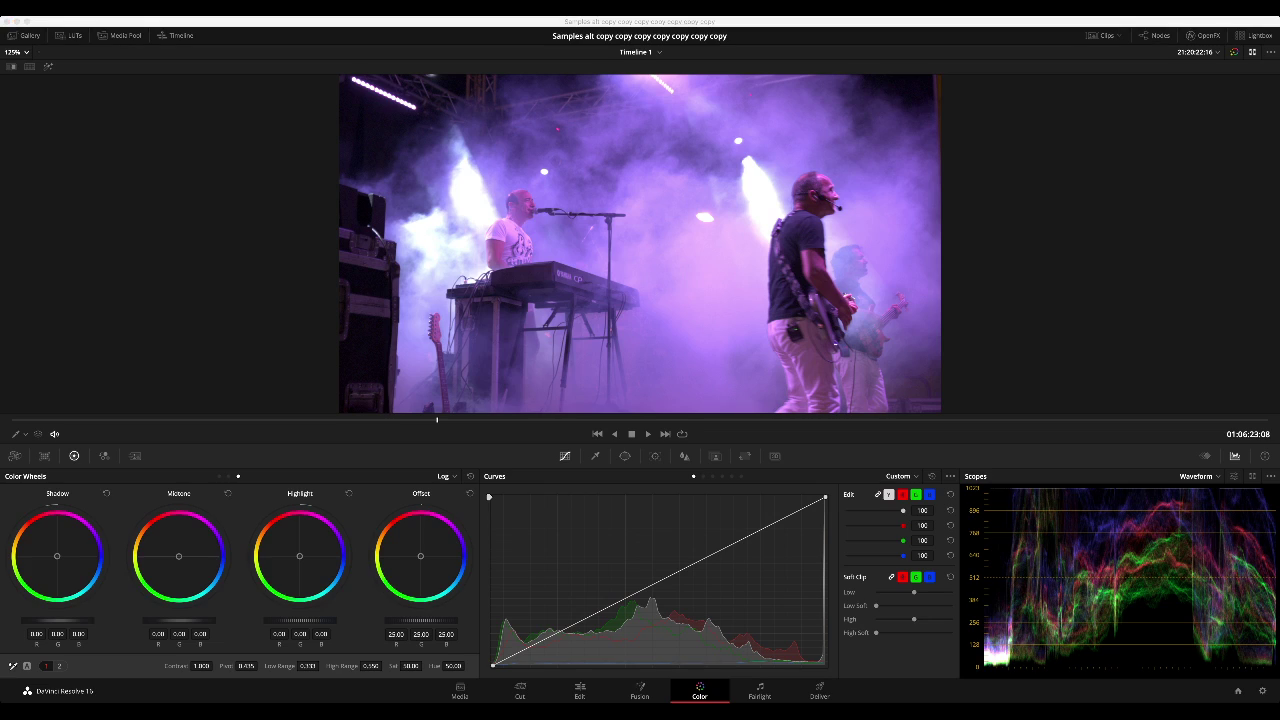
pyautogui.press('space')
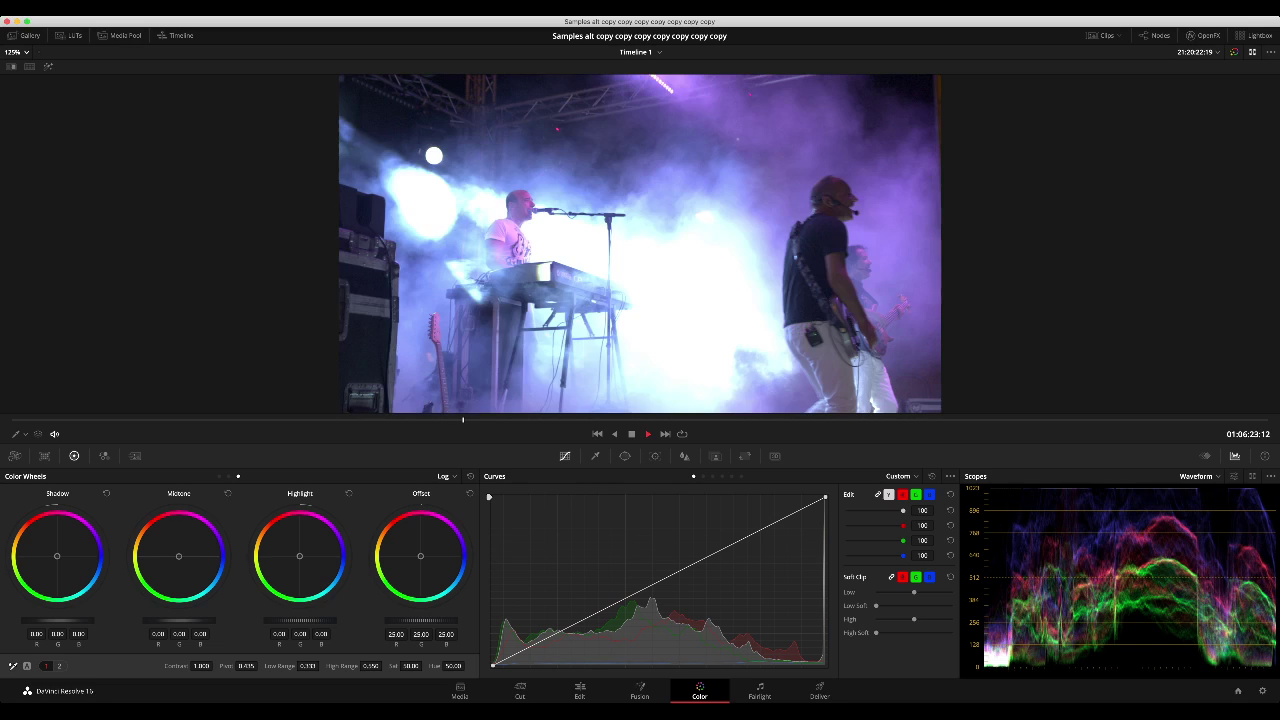
pyautogui.press('space')
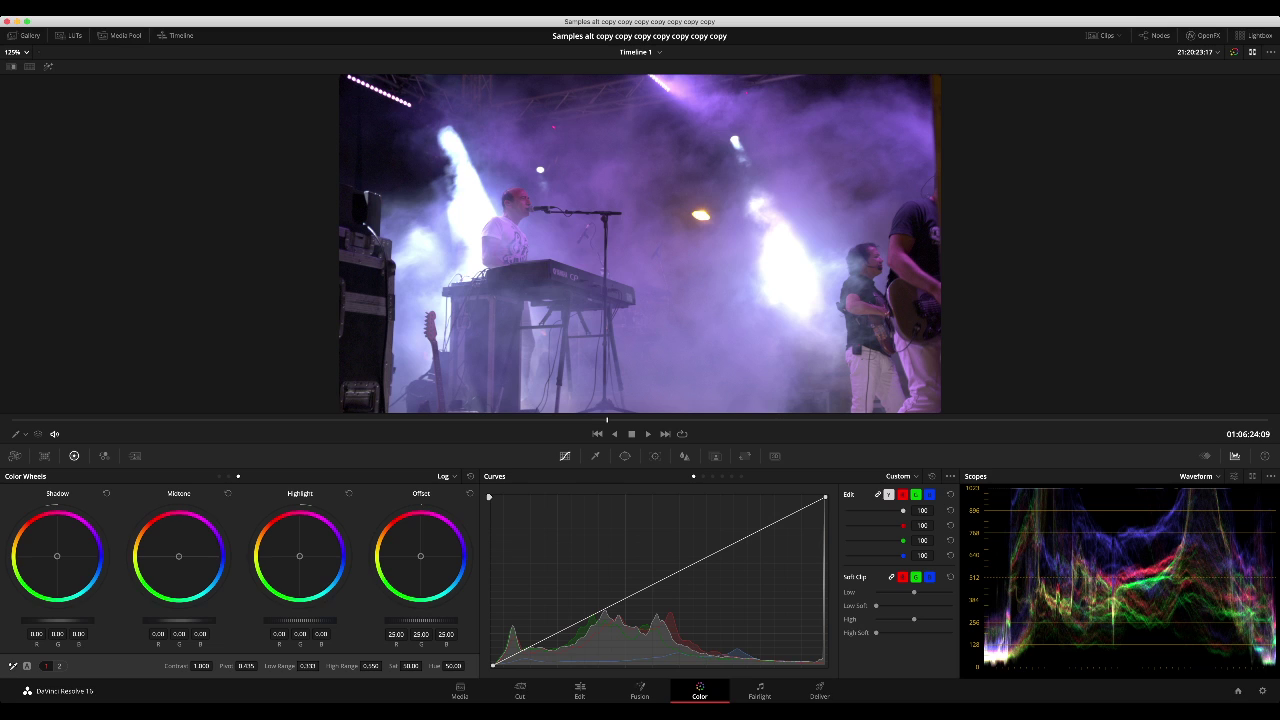
pyautogui.press('space')
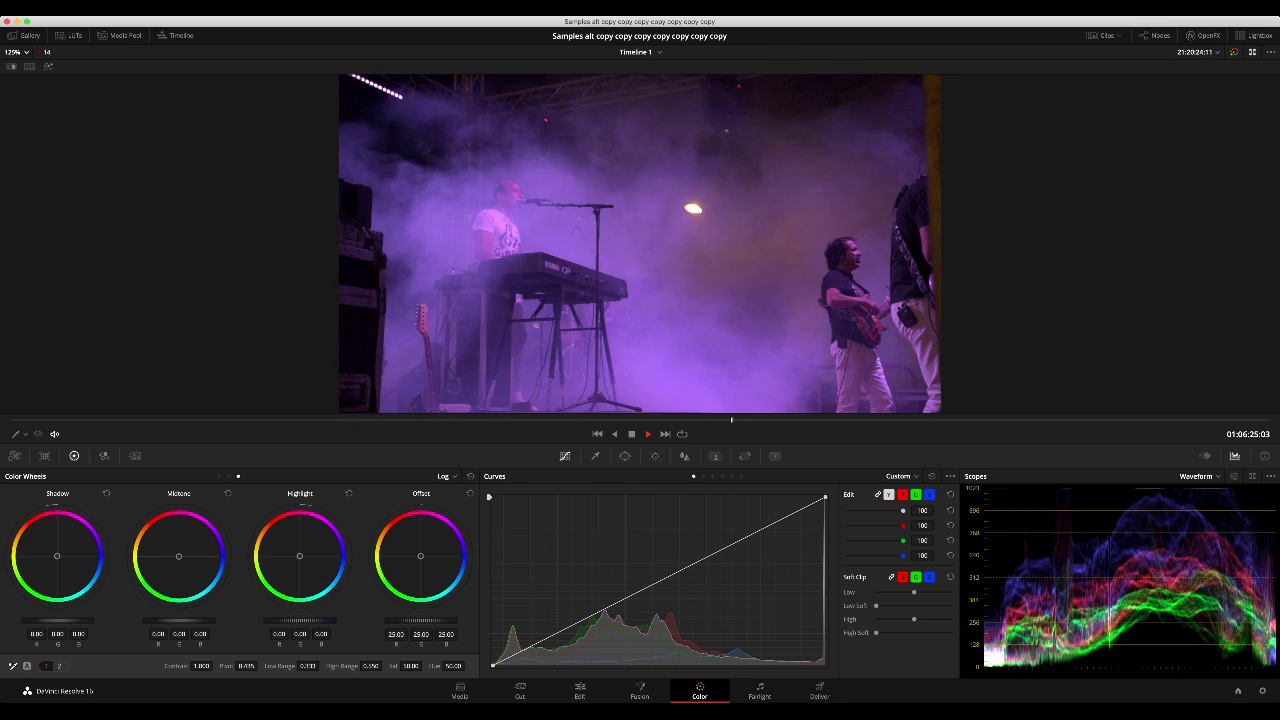
pyautogui.press('space')
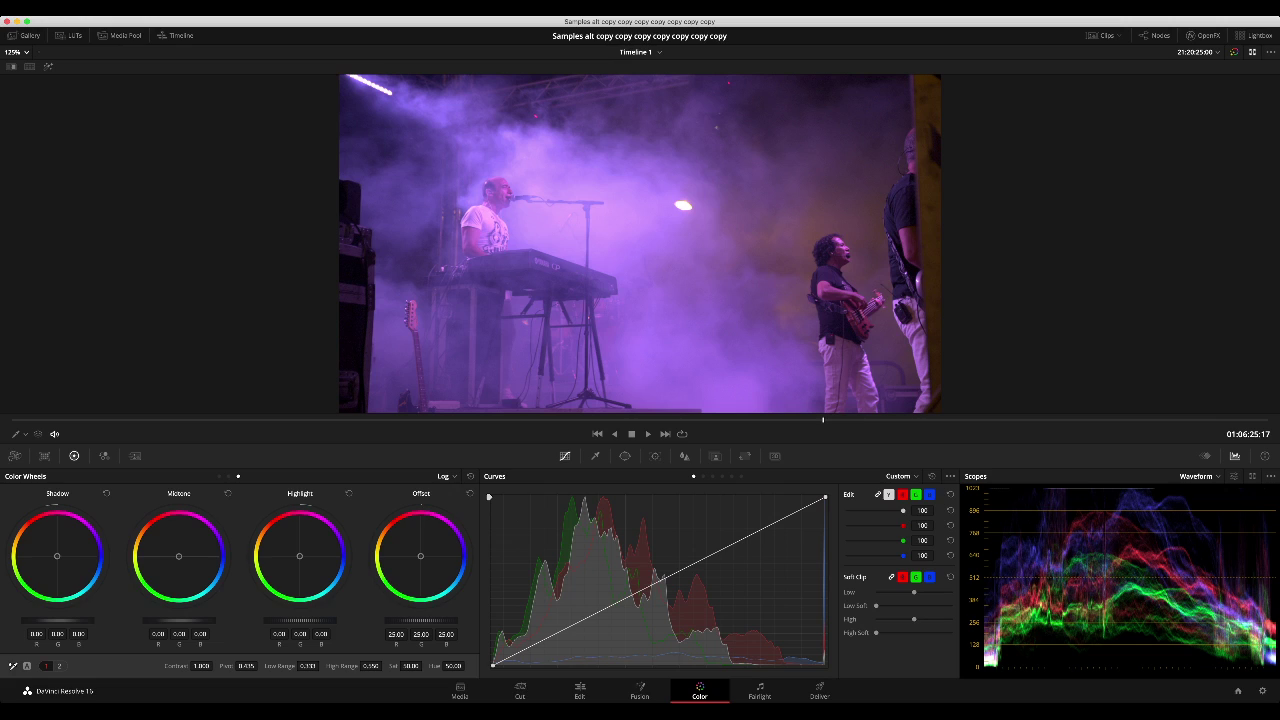
pyautogui.hotkey('alt', 'f')
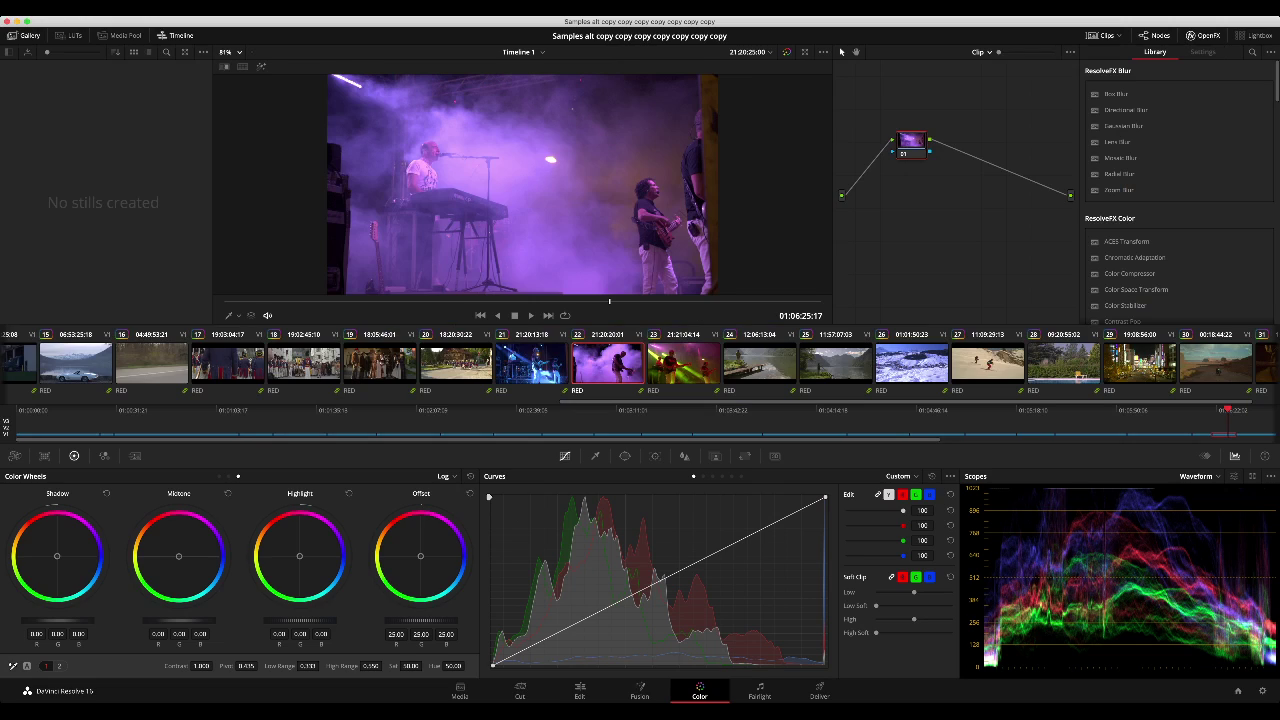
# Step: At 01:06:24:13, raise the concert clip's soft clip High Soft to maximum and save the project
pyautogui.moveTo(610, 301); pyautogui.dragTo(519, 301)
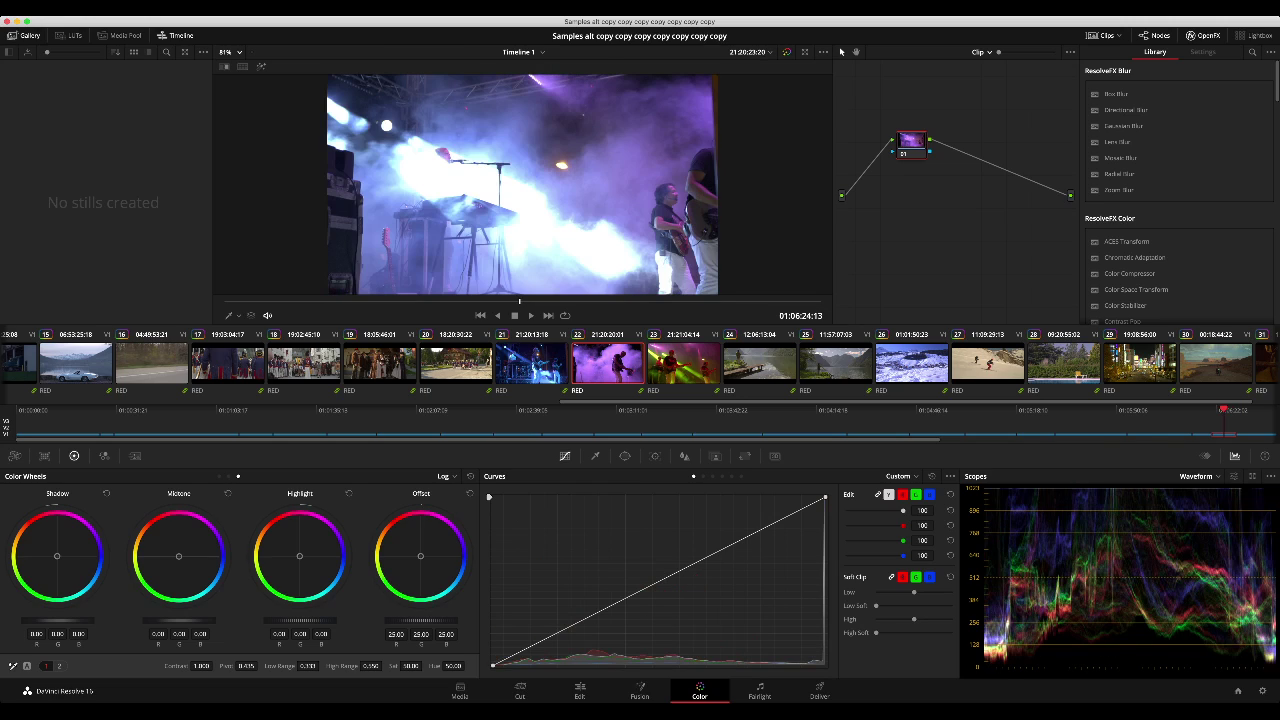
pyautogui.moveTo(879, 633); pyautogui.dragTo(912, 619)
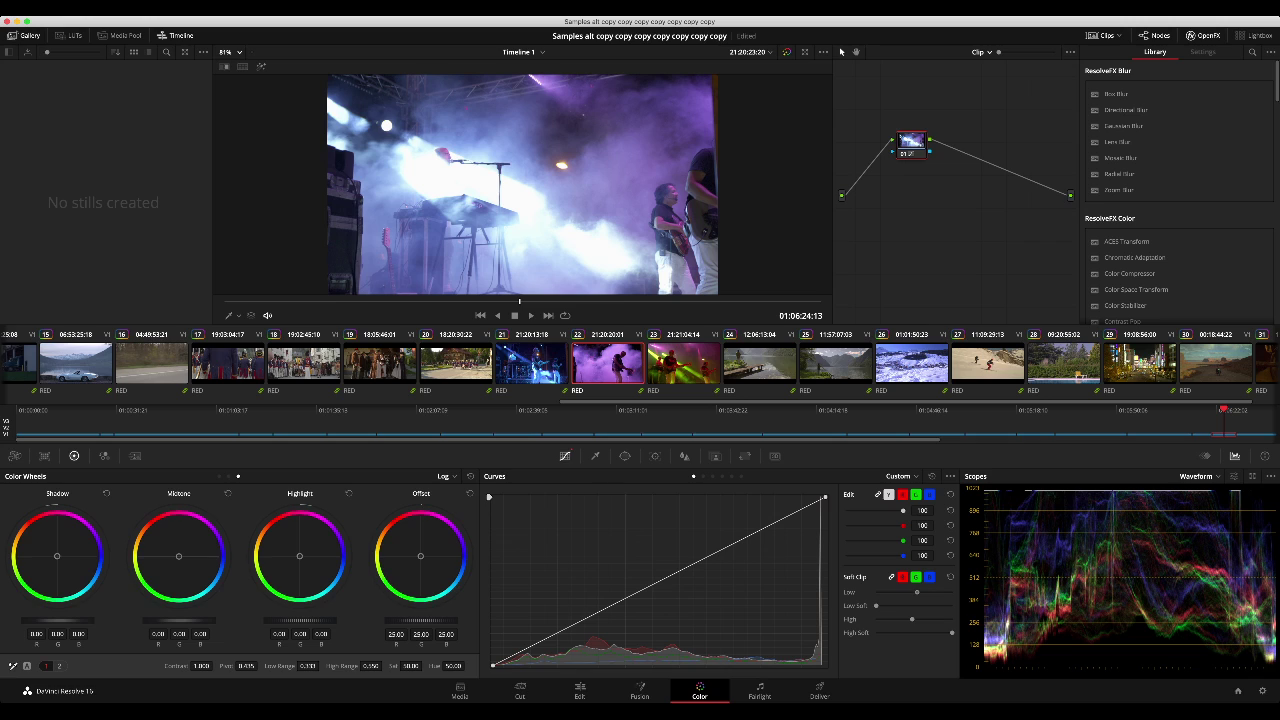
pyautogui.press('super+s')
# Step: At 01:06:24:21, reset the log midtones and lower the primaries gamma to -0.09 on all channels
pyautogui.press('Right')
pyautogui.press('Right')
pyautogui.press('Right')
pyautogui.press('Right')
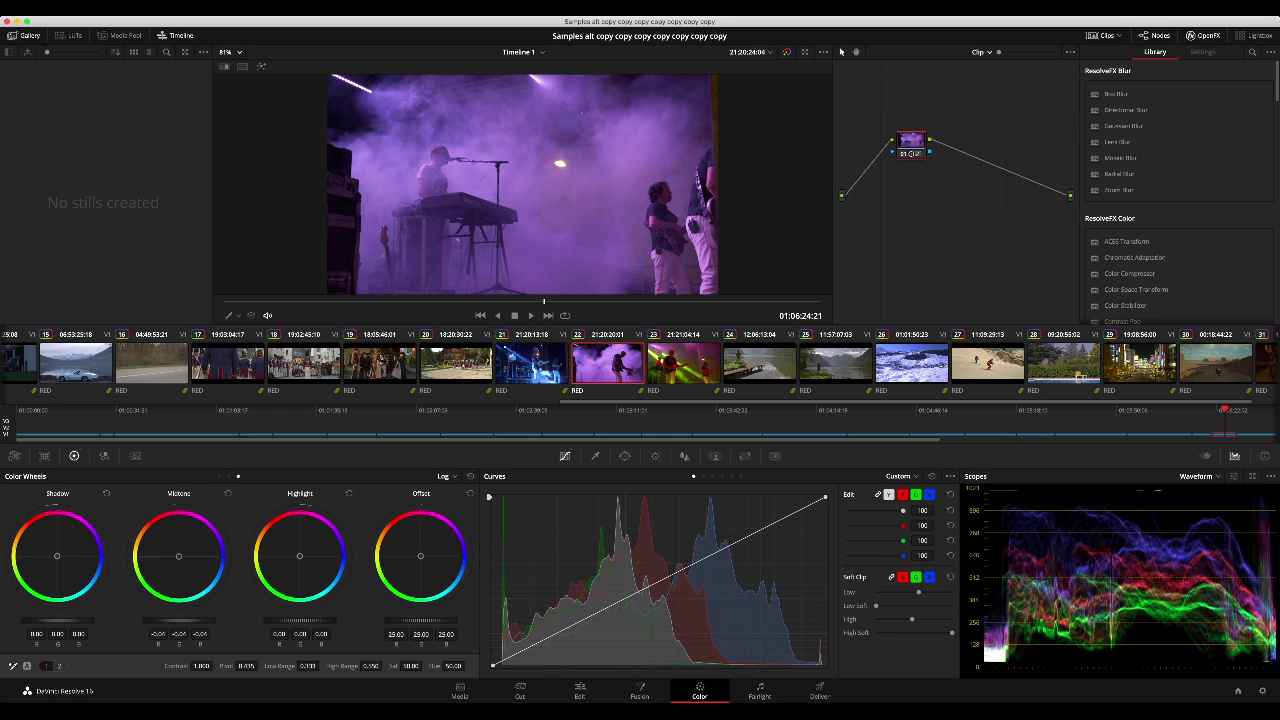
pyautogui.click(228, 493)
pyautogui.click(229, 476)
pyautogui.moveTo(178, 620); pyautogui.dragTo(132, 620)
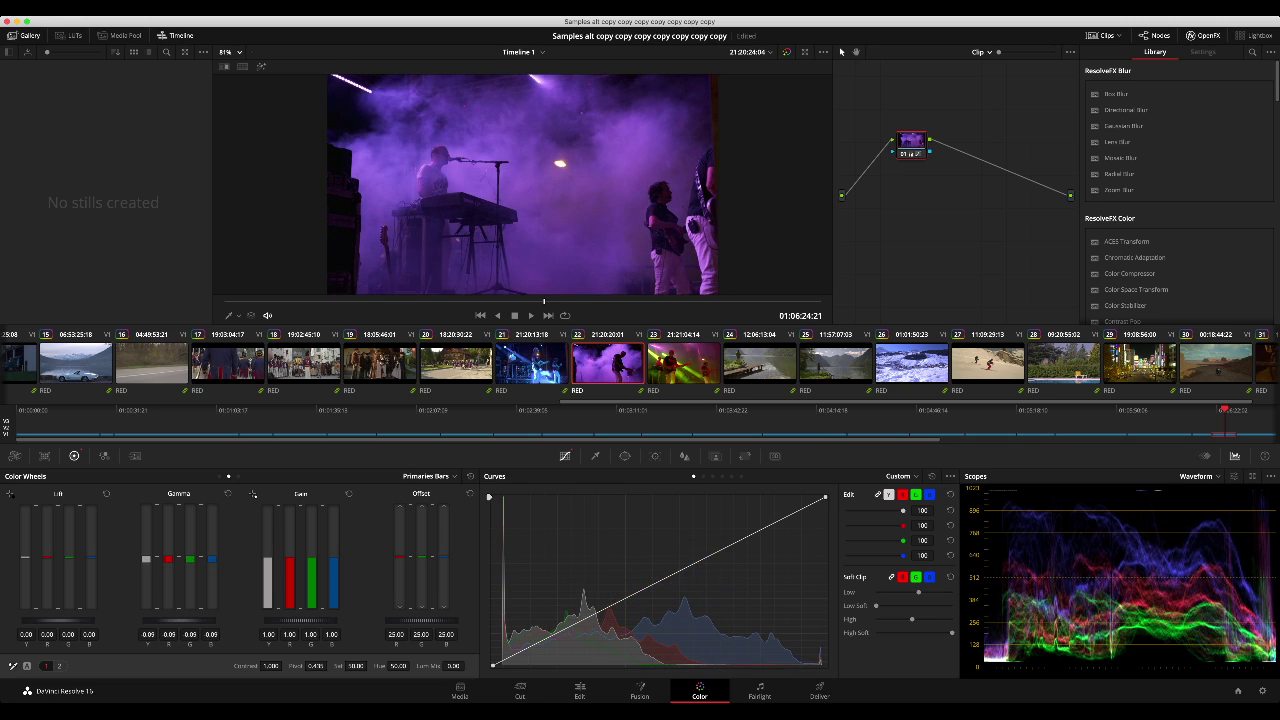
# Step: Check the darkened concert clip in full-size views, play it up to about 01:06:27:23, and restore the normal layout
pyautogui.hotkey('shift', 'f')
pyautogui.hotkey('shift', 'f')
pyautogui.hotkey('alt', 'f')
pyautogui.hotkey('alt', 'f')
pyautogui.hotkey('alt', 'f')
pyautogui.press('space')
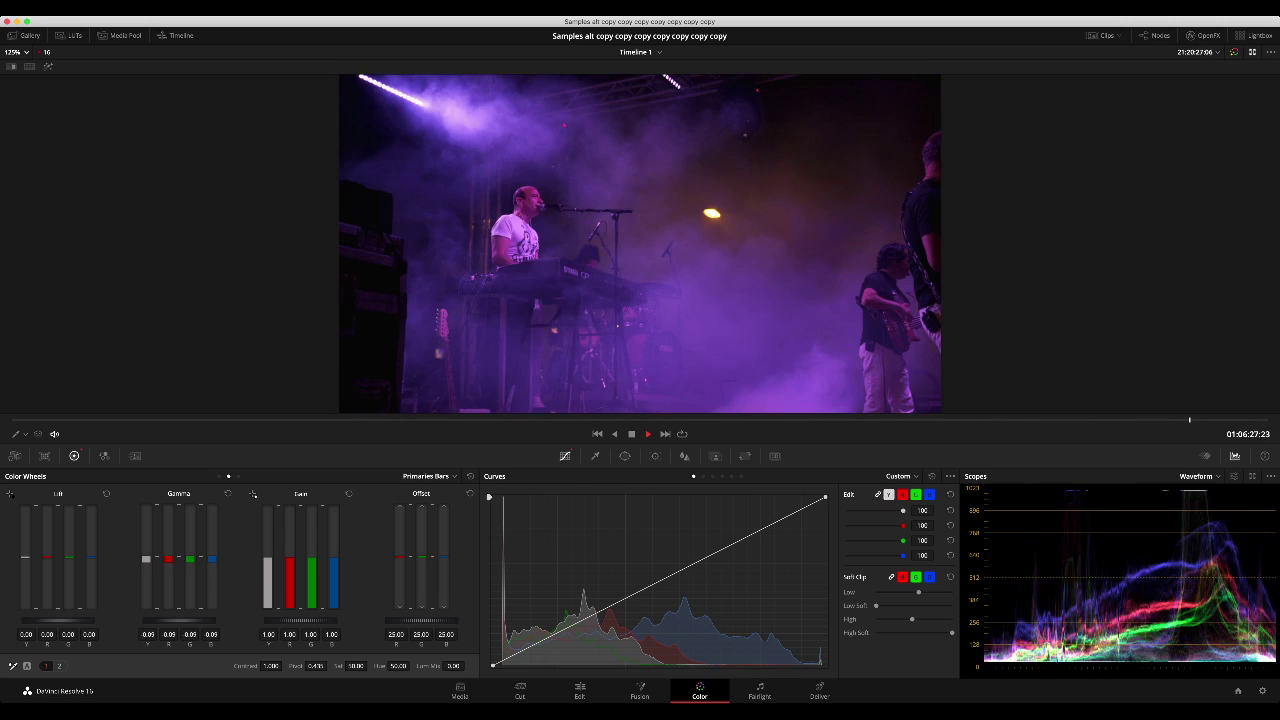
pyautogui.press('space')
pyautogui.hotkey('alt', 'f')
# Step: At 01:06:23:11, use the primaries wheels to tint gamma magenta-blue, gain to 0.80, 1.10, 0.57 and lift to -0.04, 0.01, 0.03 RGB
pyautogui.click(435, 302)
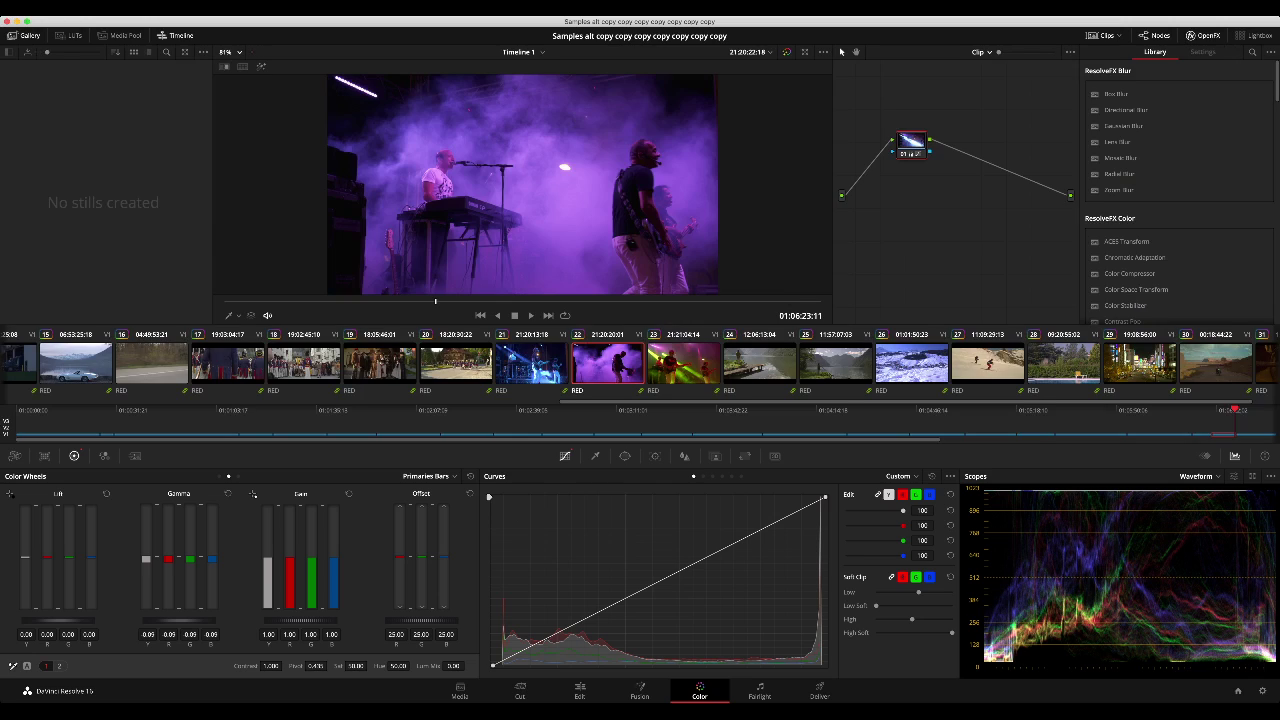
pyautogui.hotkey('alt', 'z')
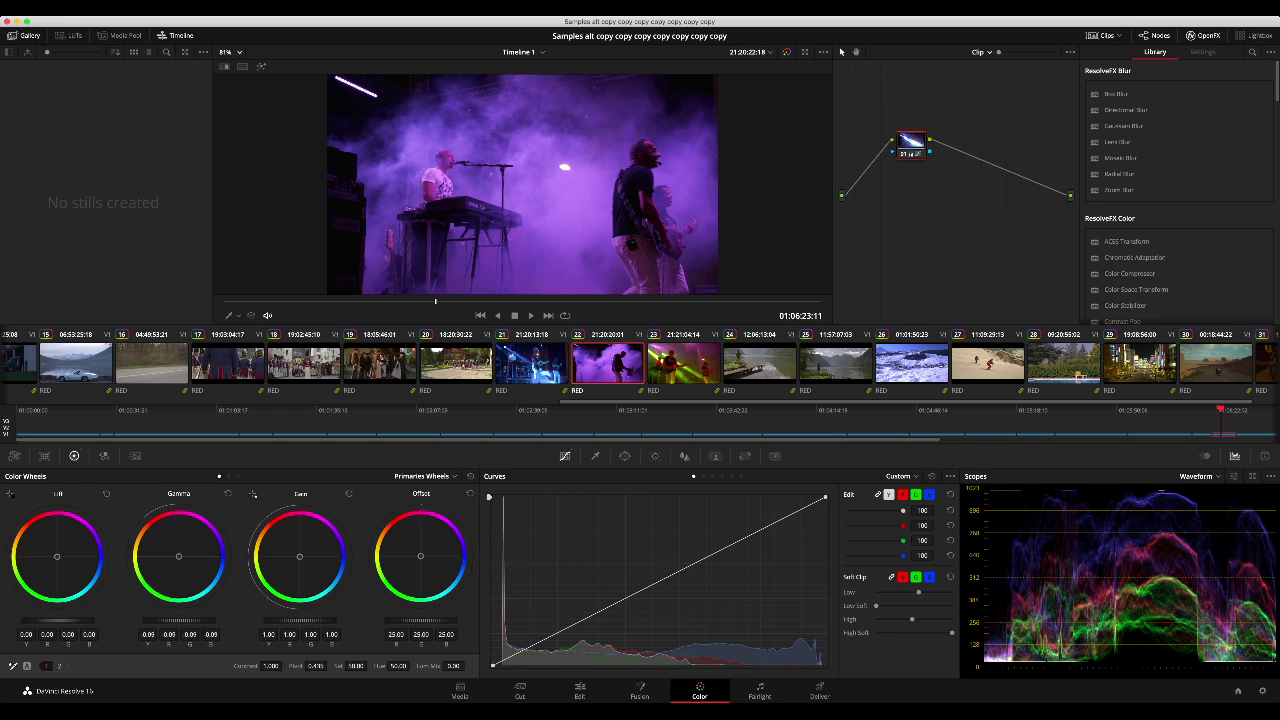
pyautogui.moveTo(178, 556)
pyautogui.mouseDown()
pyautogui.moveTo(179, 543)
pyautogui.moveTo(194, 550)
pyautogui.mouseUp()
pyautogui.moveTo(299, 556); pyautogui.dragTo(289, 561)
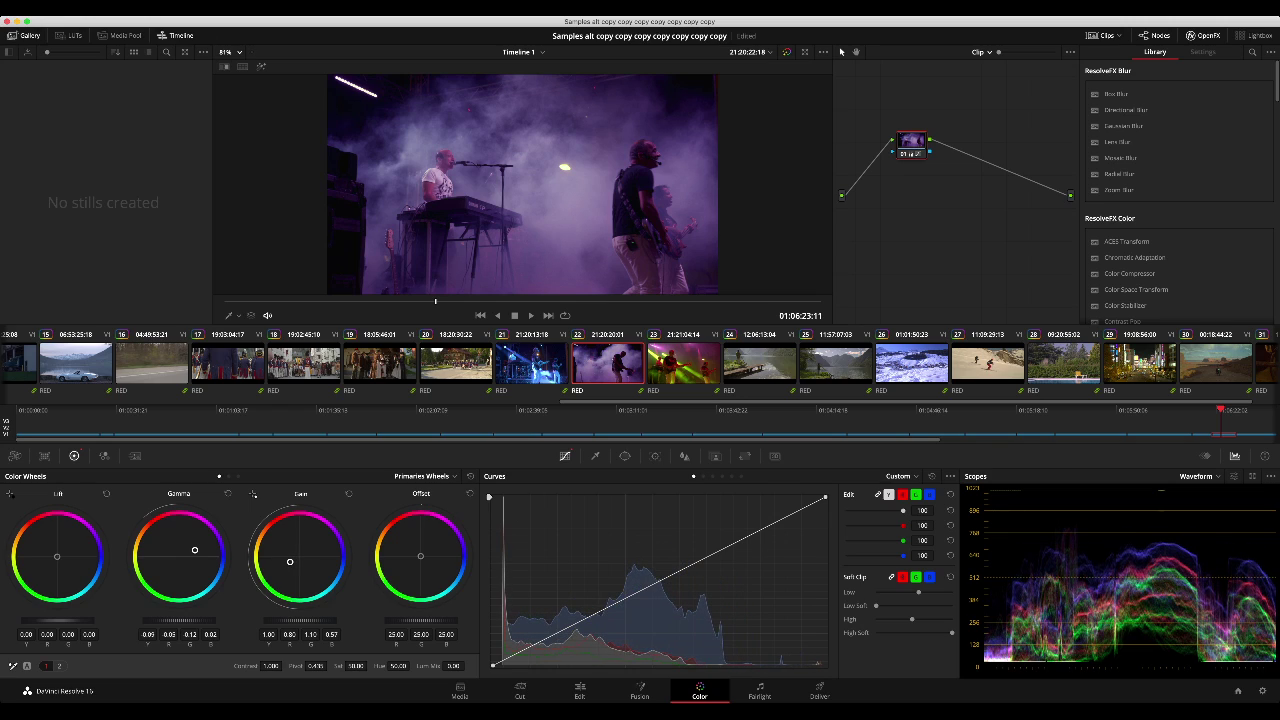
pyautogui.moveTo(57, 556); pyautogui.dragTo(59, 560)
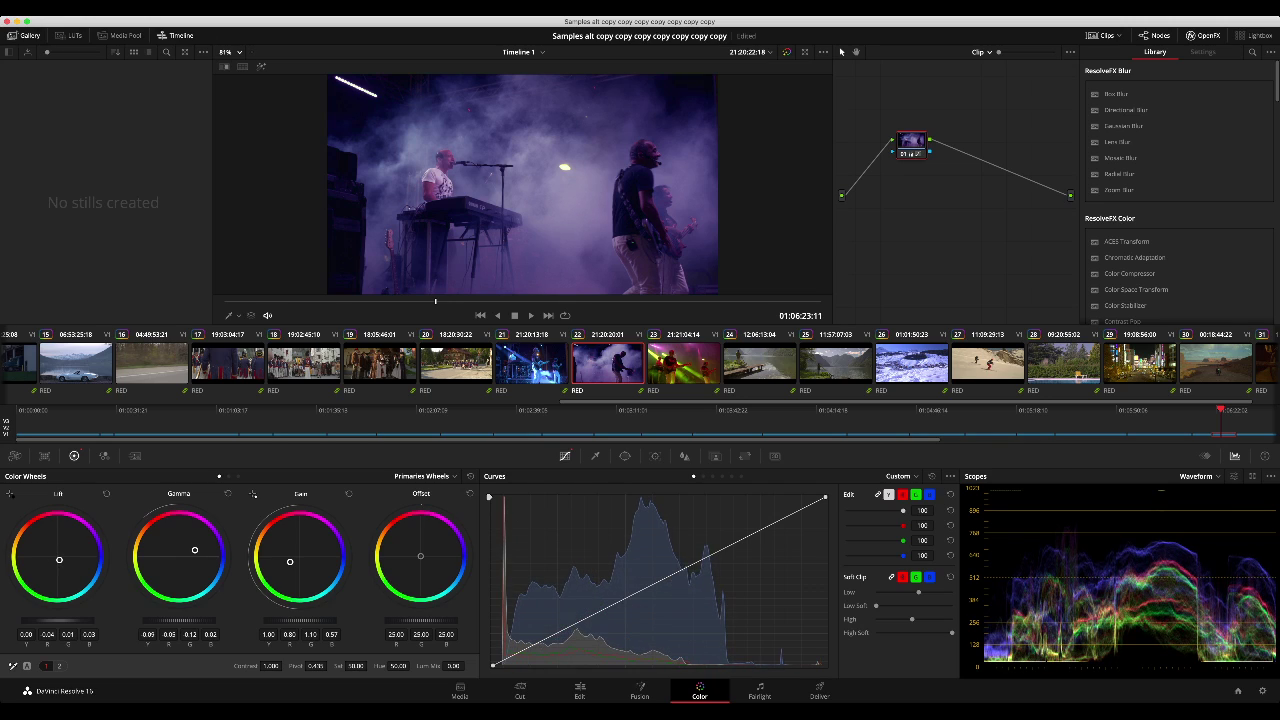
# Step: Shift gamma towards teal at -0.18, -0.07, -0.07 RGB, and refine gain to 0.88, 1.09, 0.52 and lift to -0.04, 0.01, 0.05
pyautogui.moveTo(194, 550); pyautogui.dragTo(181, 567)
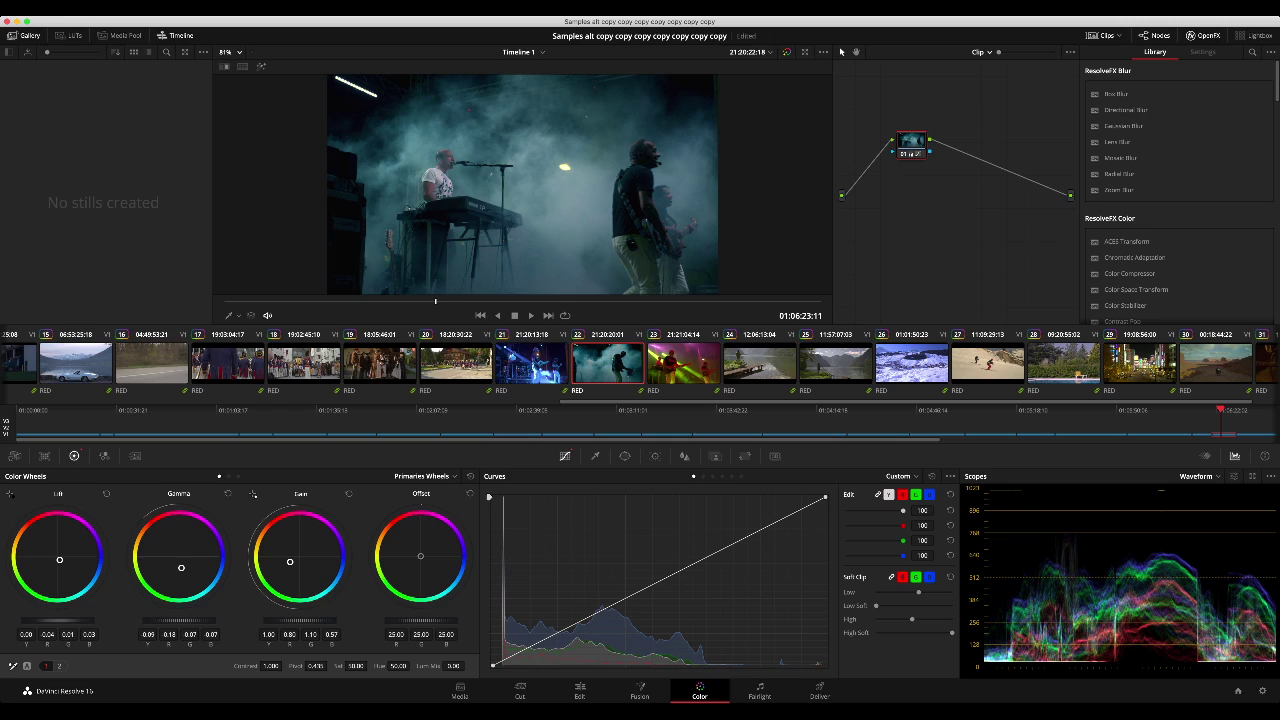
pyautogui.moveTo(290, 562); pyautogui.dragTo(290, 561)
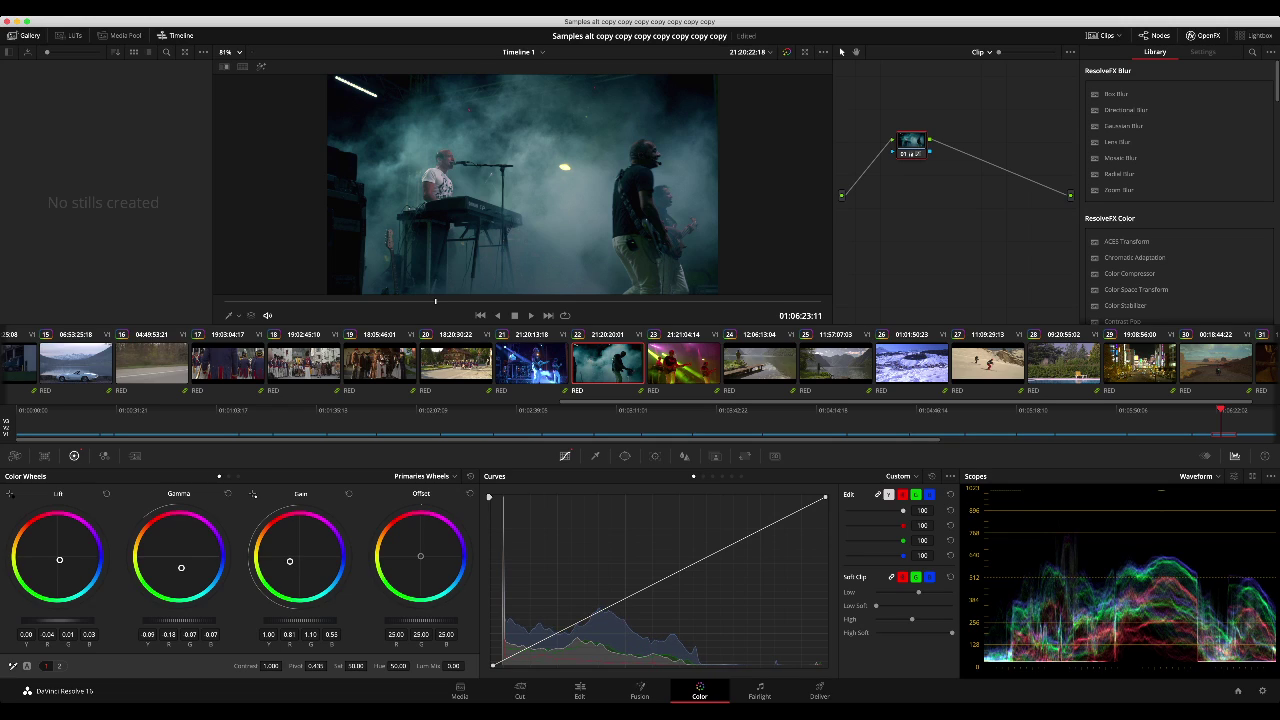
pyautogui.moveTo(59, 560); pyautogui.dragTo(61, 560)
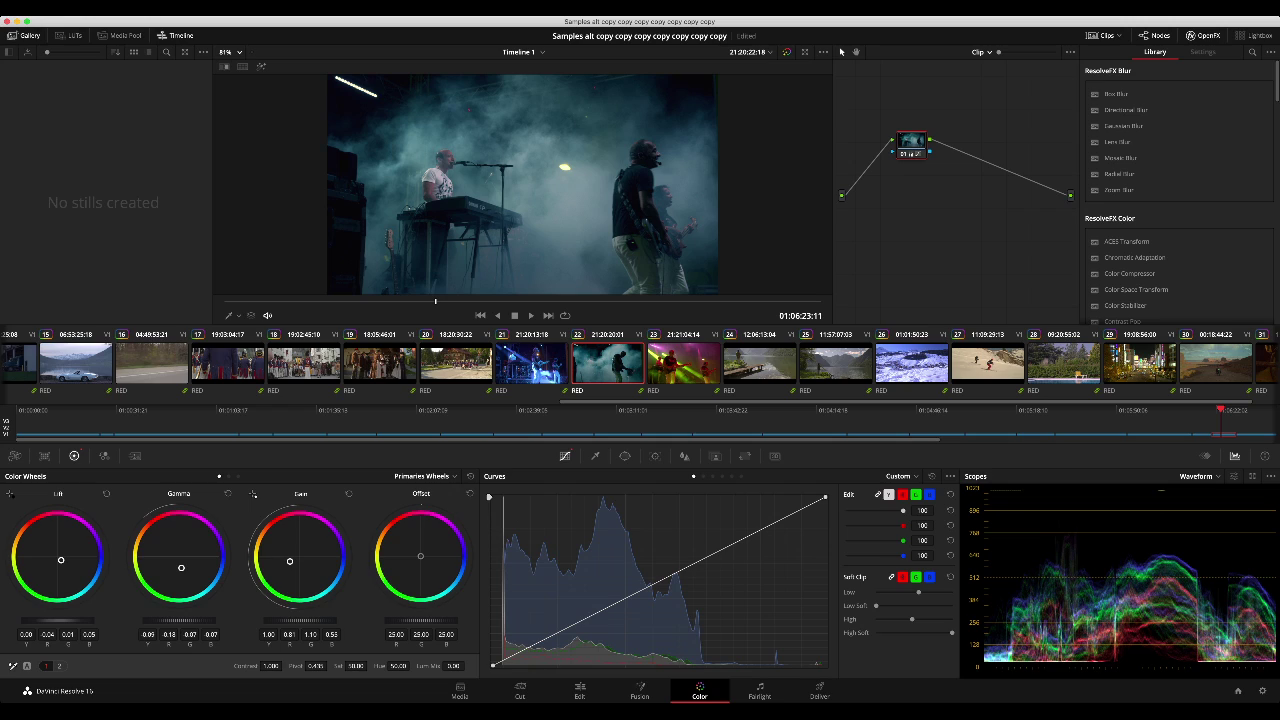
pyautogui.moveTo(289, 561); pyautogui.dragTo(288, 560)
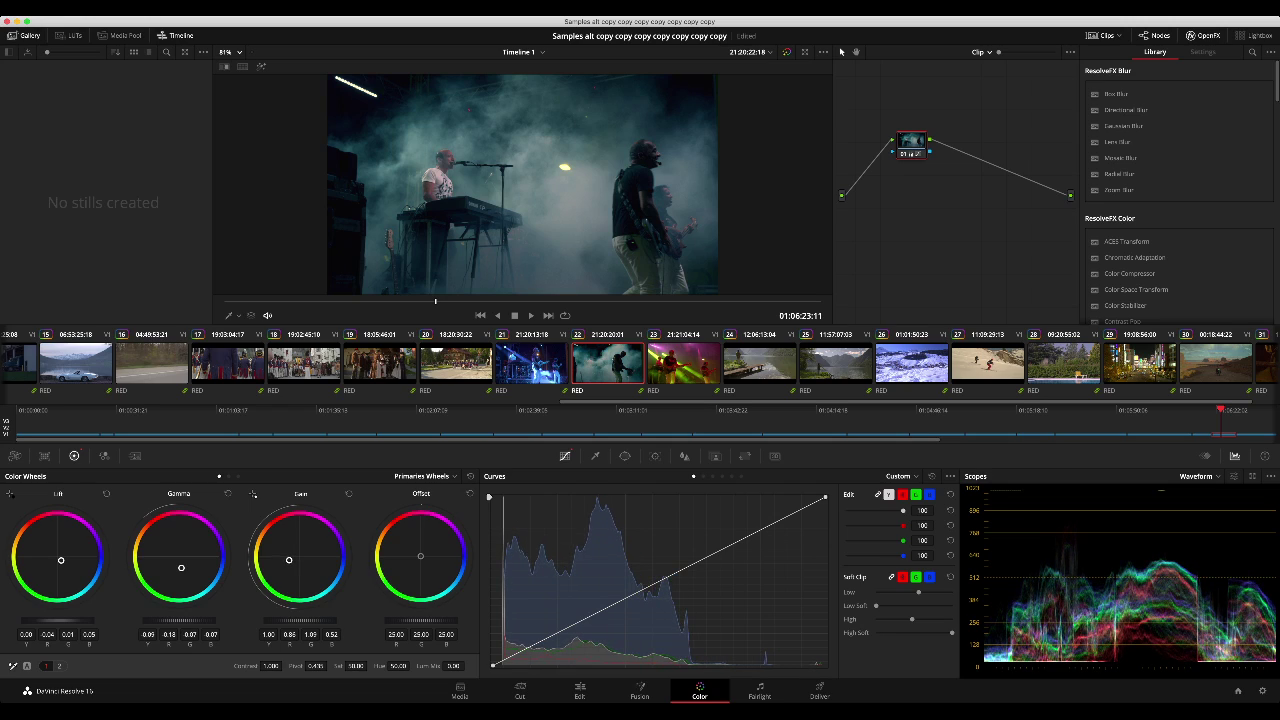
# Step: Play the graded concert clip in an enlarged viewer, then bypass its grade
pyautogui.hotkey('alt', 'f')
pyautogui.press('space')
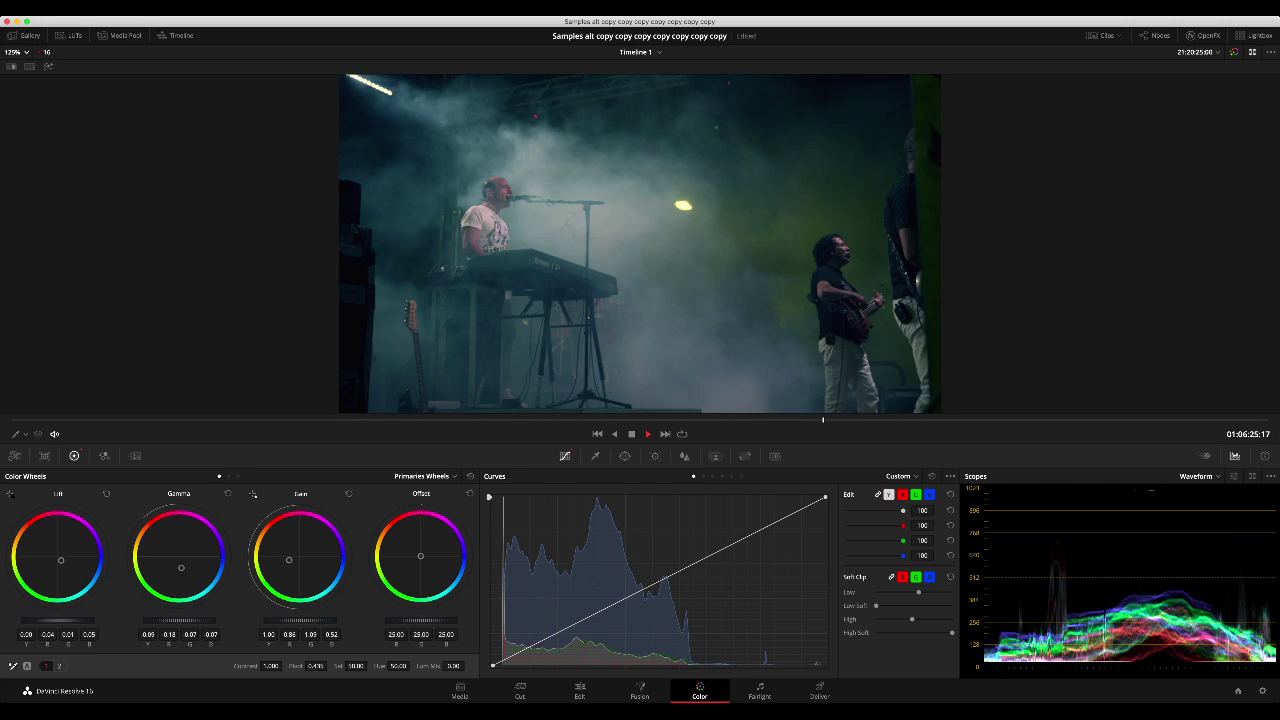
pyautogui.press('space')
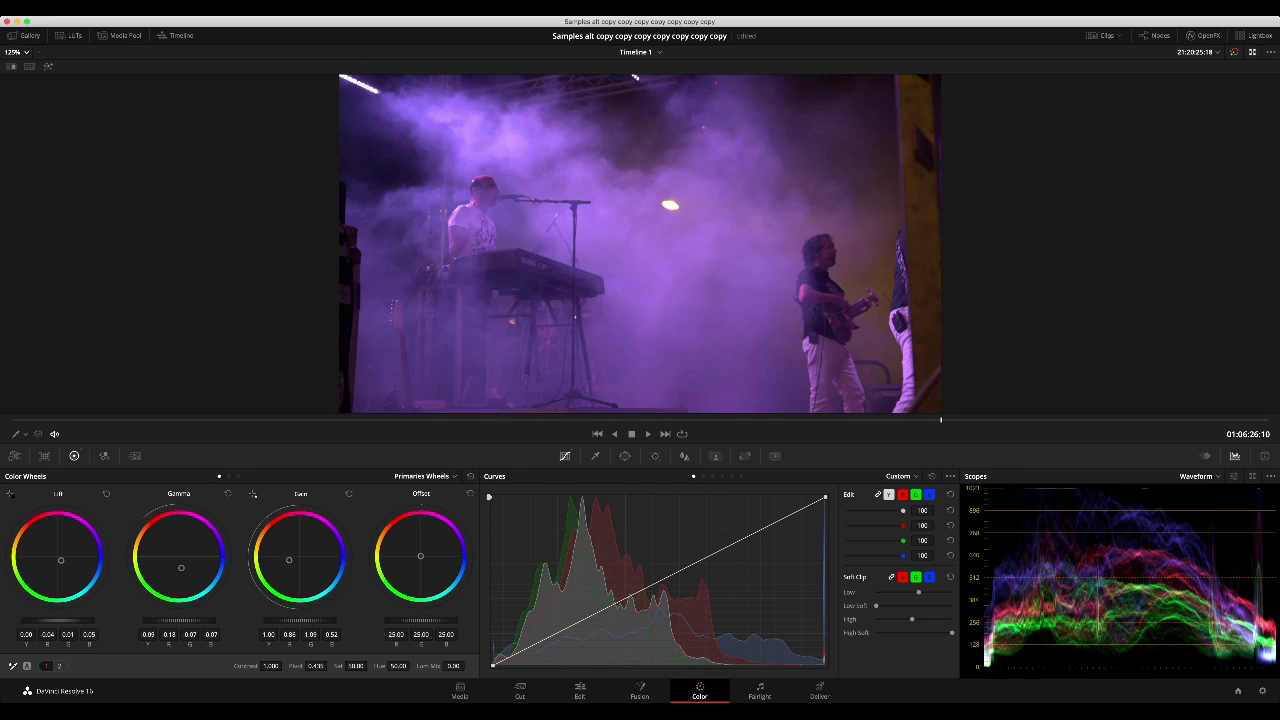
# Step: Examine the ungraded concert clip frame by frame from 01:06:22:06 to 01:06:22:20, checking how the stage lights change
pyautogui.moveTo(941, 420); pyautogui.dragTo(260, 420)
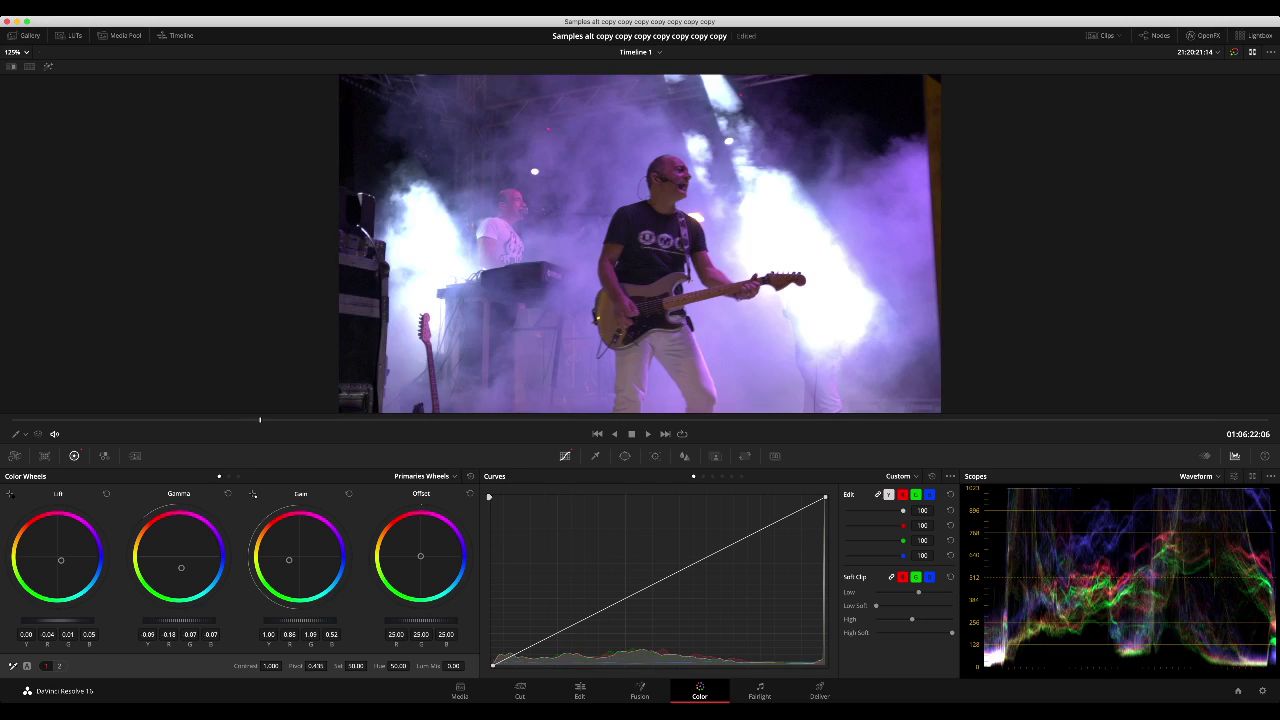
pyautogui.press('Right')
pyautogui.press('Right')
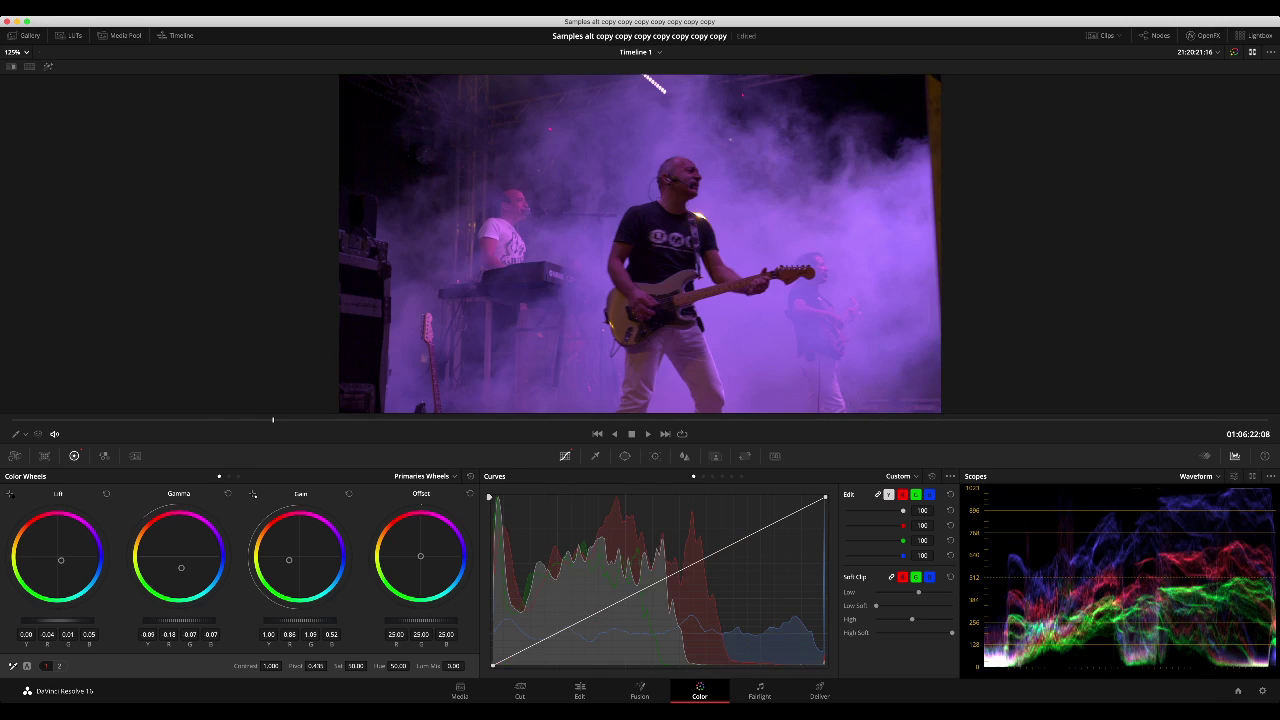
pyautogui.press('Right')
pyautogui.press('Right')
pyautogui.press('Right')
pyautogui.press('Right')
pyautogui.press('Right')
pyautogui.press('Right')
pyautogui.press('Right')
pyautogui.press('Right')
pyautogui.press('Right')
pyautogui.press('Right')
pyautogui.press('Right')
pyautogui.press('Right')
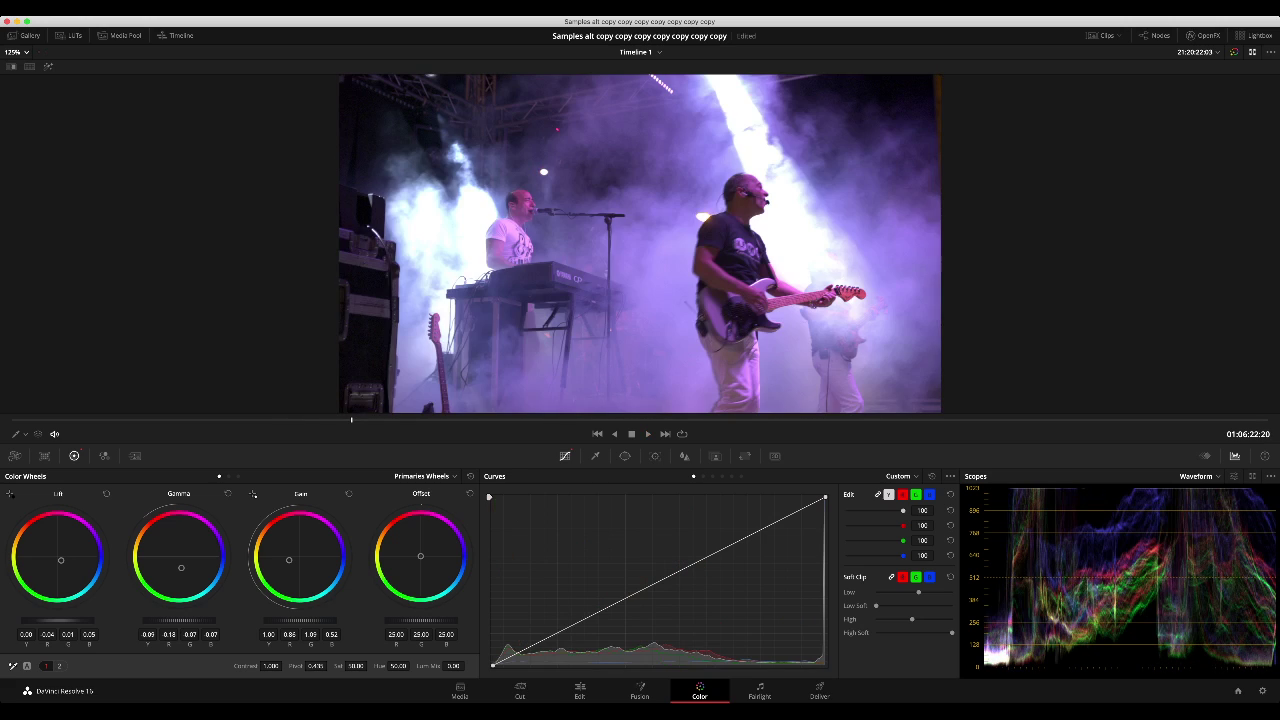
# Step: Play the concert clip with its grade enabled again, stop at 01:06:25:14 and restore the standard viewer layout
pyautogui.press('super+d')
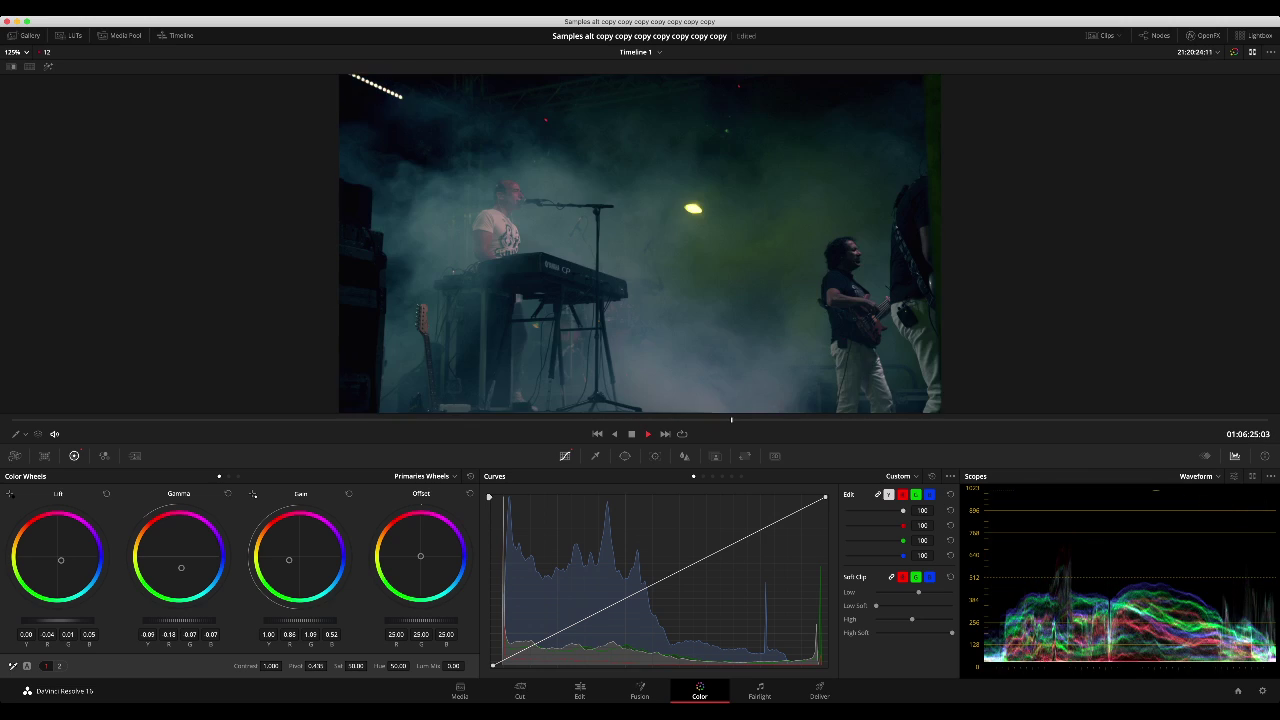
pyautogui.press('space')
pyautogui.hotkey('alt', 'f')
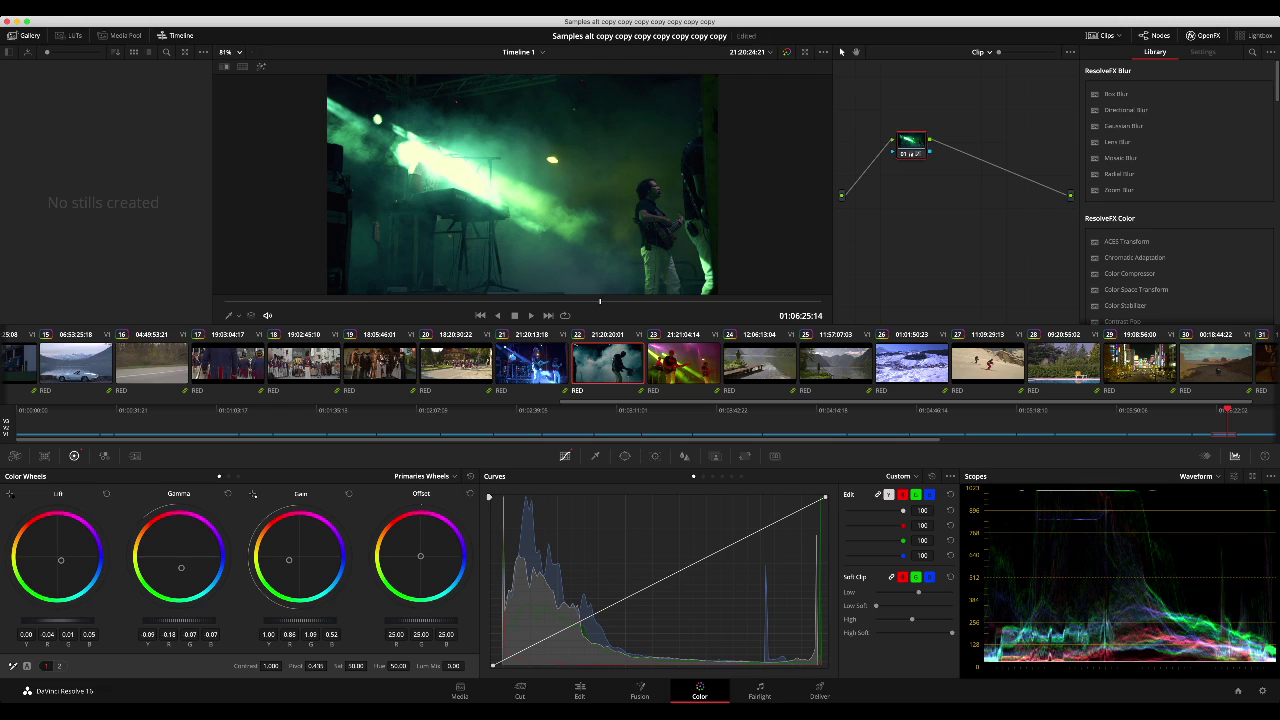
# Step: Reset all primaries of the concert clip and go to clip 31, the man in the cowboy hat
pyautogui.click(470, 476)
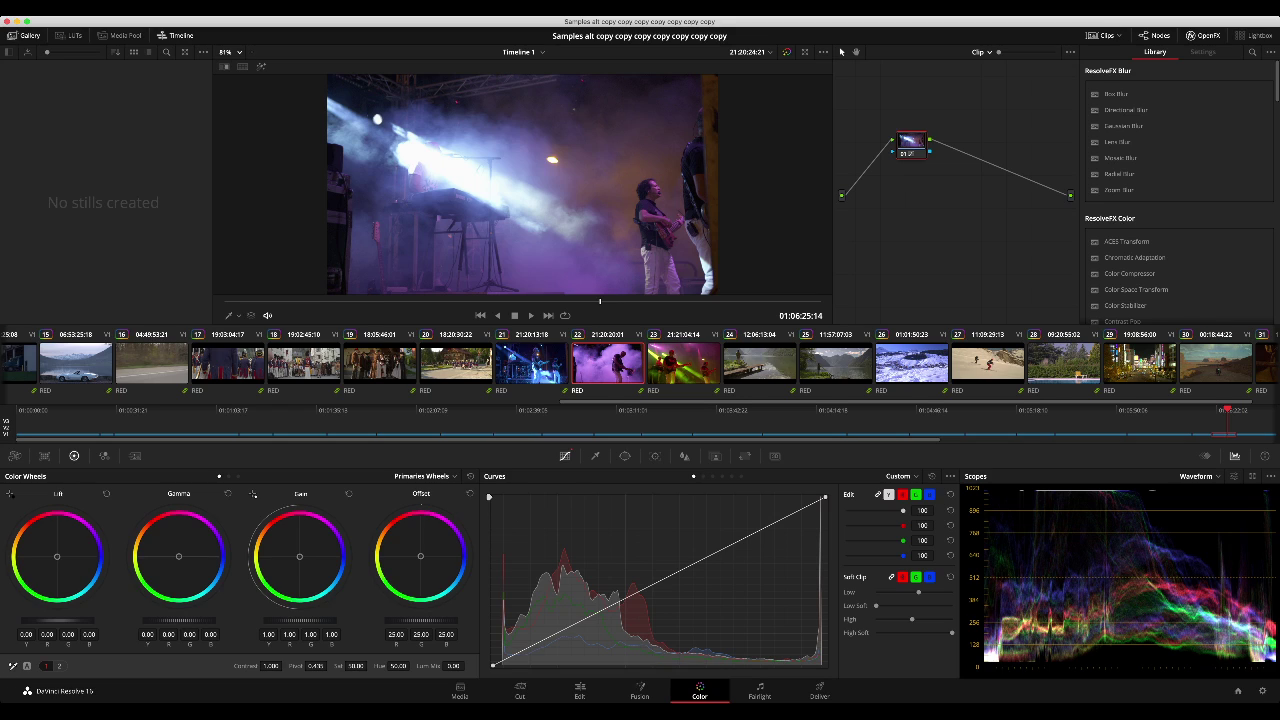
pyautogui.click(1115, 363)
pyautogui.click(1165, 363)
pyautogui.click(1240, 363)
pyautogui.click(1089, 363)
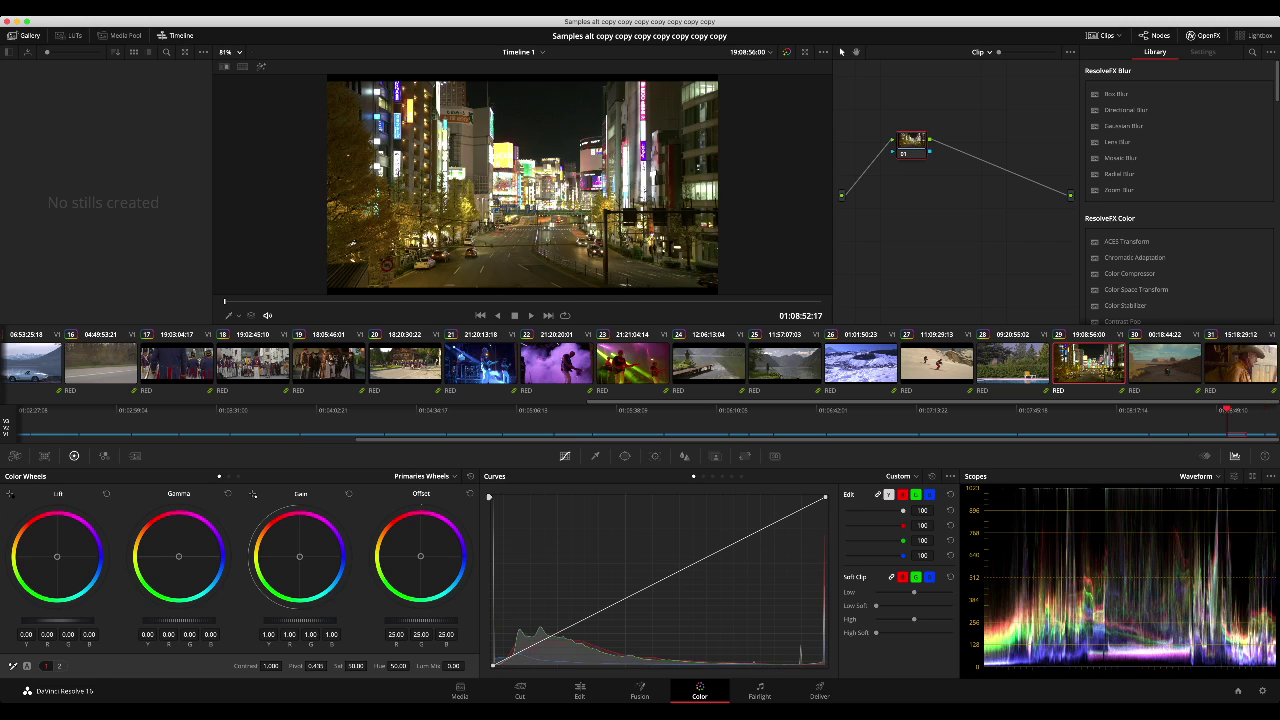
pyautogui.press('Down')
pyautogui.press('Down')
pyautogui.press('Up')
pyautogui.press('Up')
pyautogui.press('Down')
pyautogui.press('Down')
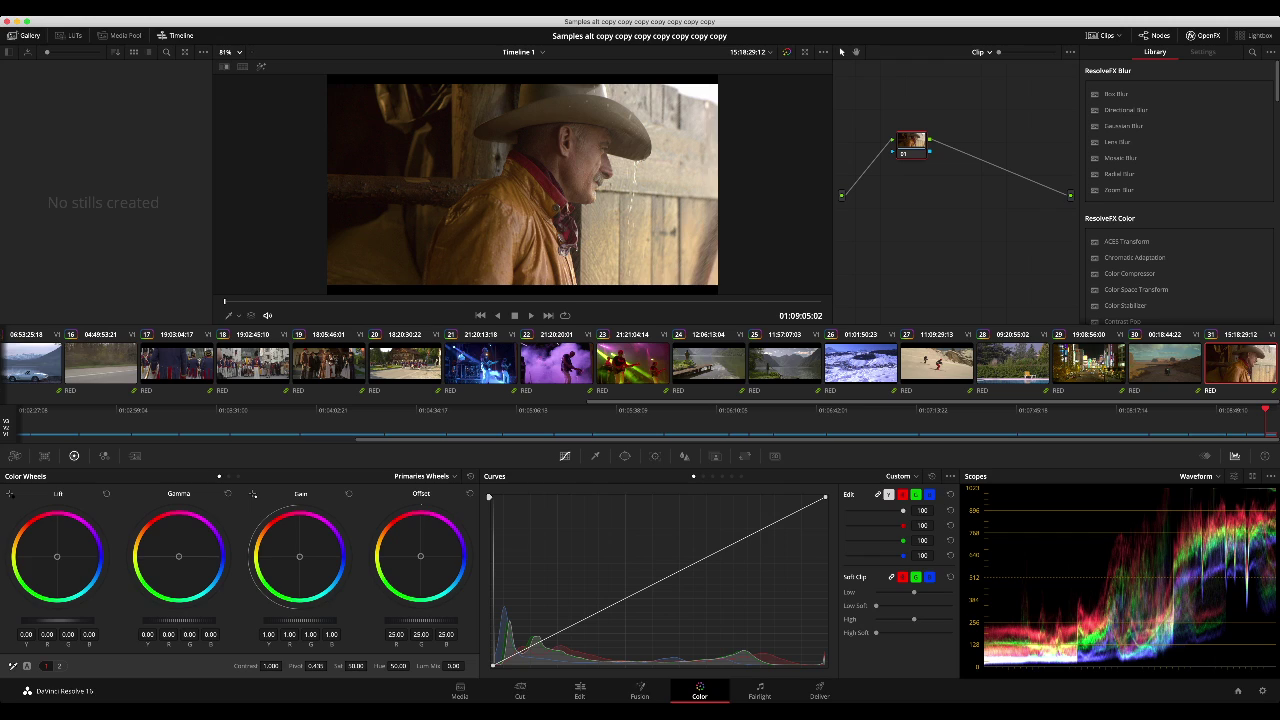
# Step: Try darkening the cowboy clip with gain at about 0.62 and gamma at about -0.11, then reset its primaries
pyautogui.moveTo(300, 621); pyautogui.dragTo(155, 621)
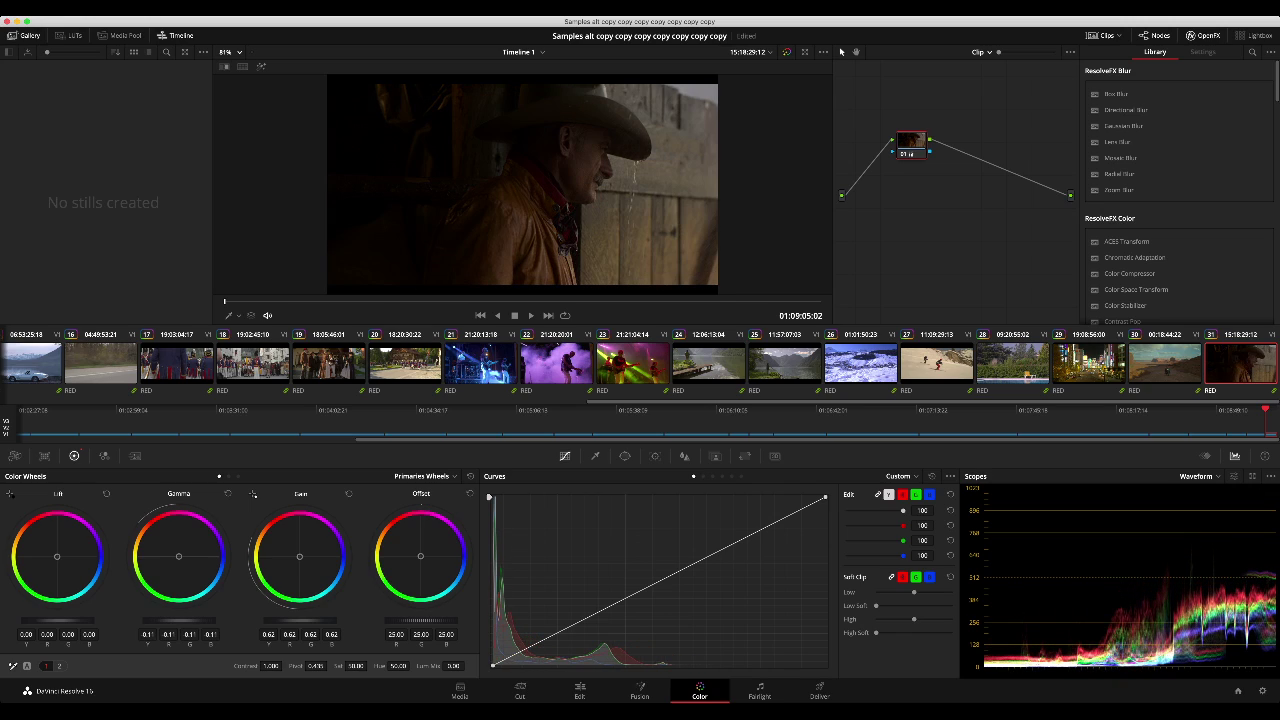
pyautogui.click(470, 476)
# Step: Cool the cowboy clip's highlights with the primaries bars, setting gain to about 0.93 for red and 1.26 for blue
pyautogui.moveTo(300, 621); pyautogui.dragTo(307, 621)
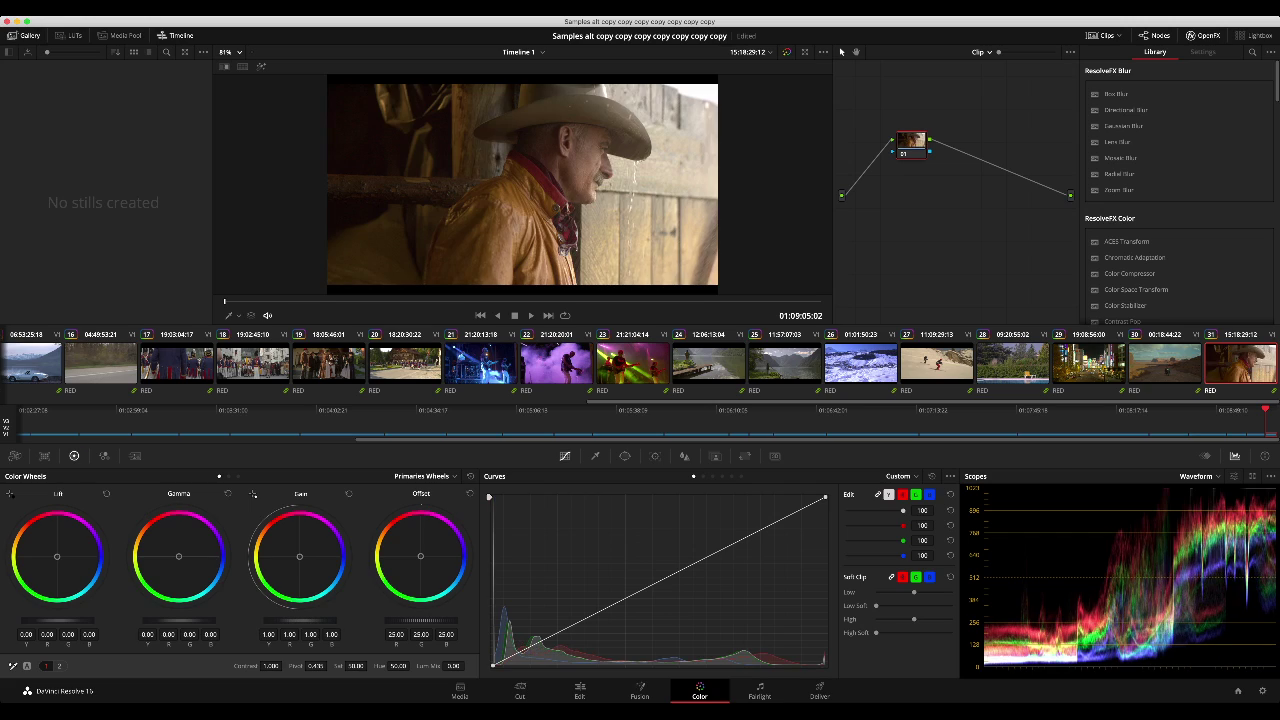
pyautogui.click(228, 476)
pyautogui.moveTo(300, 621); pyautogui.dragTo(309, 621)
pyautogui.moveTo(290, 558); pyautogui.dragTo(334, 550)
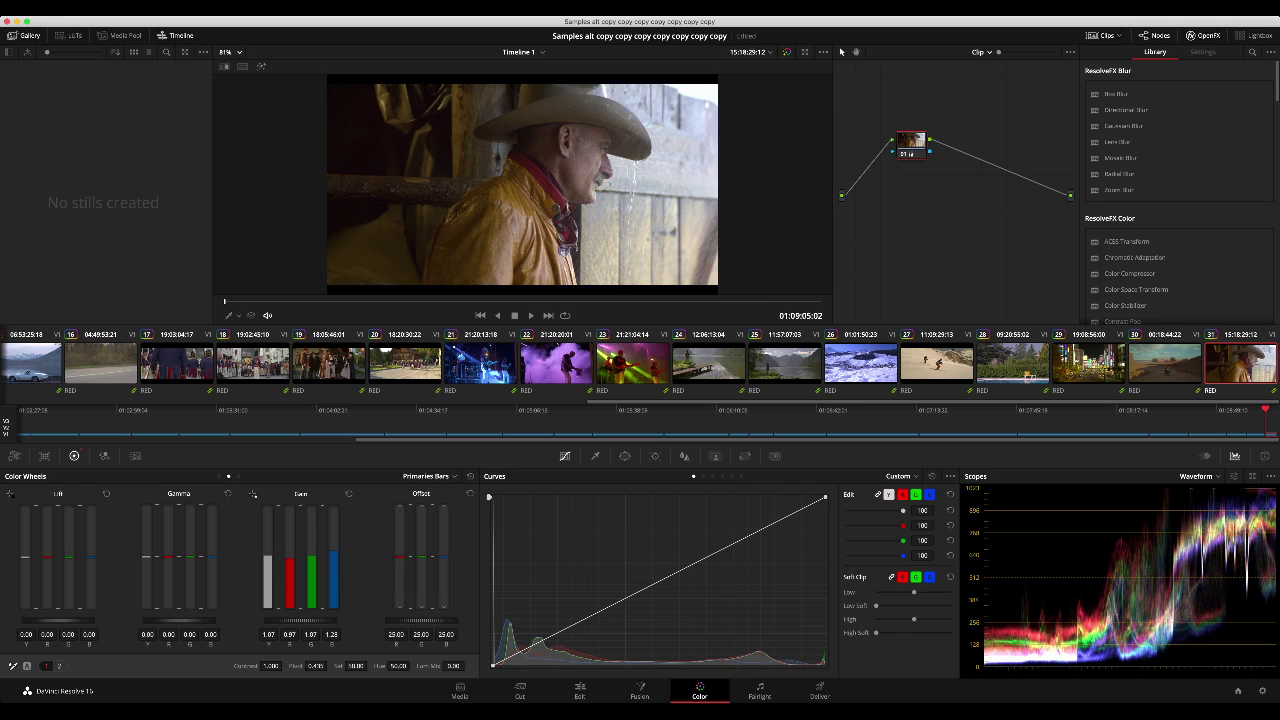
pyautogui.moveTo(301, 621); pyautogui.dragTo(297, 621)
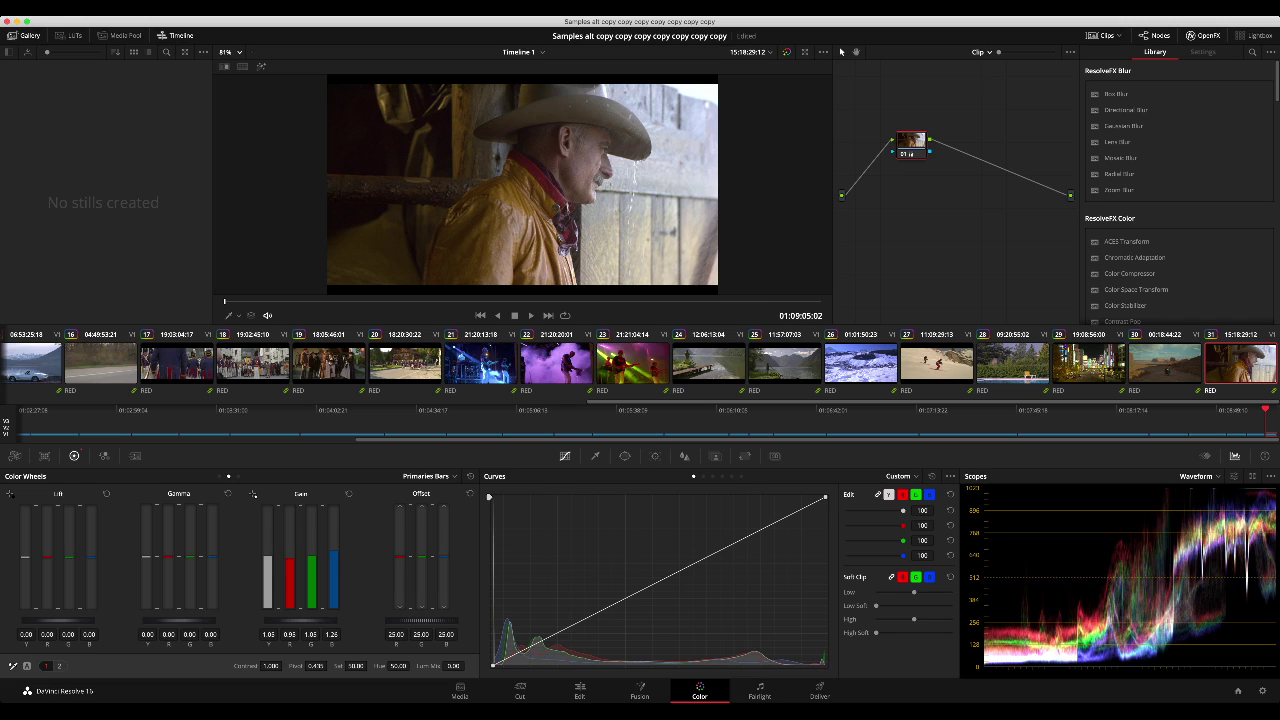
# Step: Lower the cowboy clip's lift to -0.01 on all channels and its red gamma to -0.02
pyautogui.moveTo(58, 621); pyautogui.dragTo(53, 621)
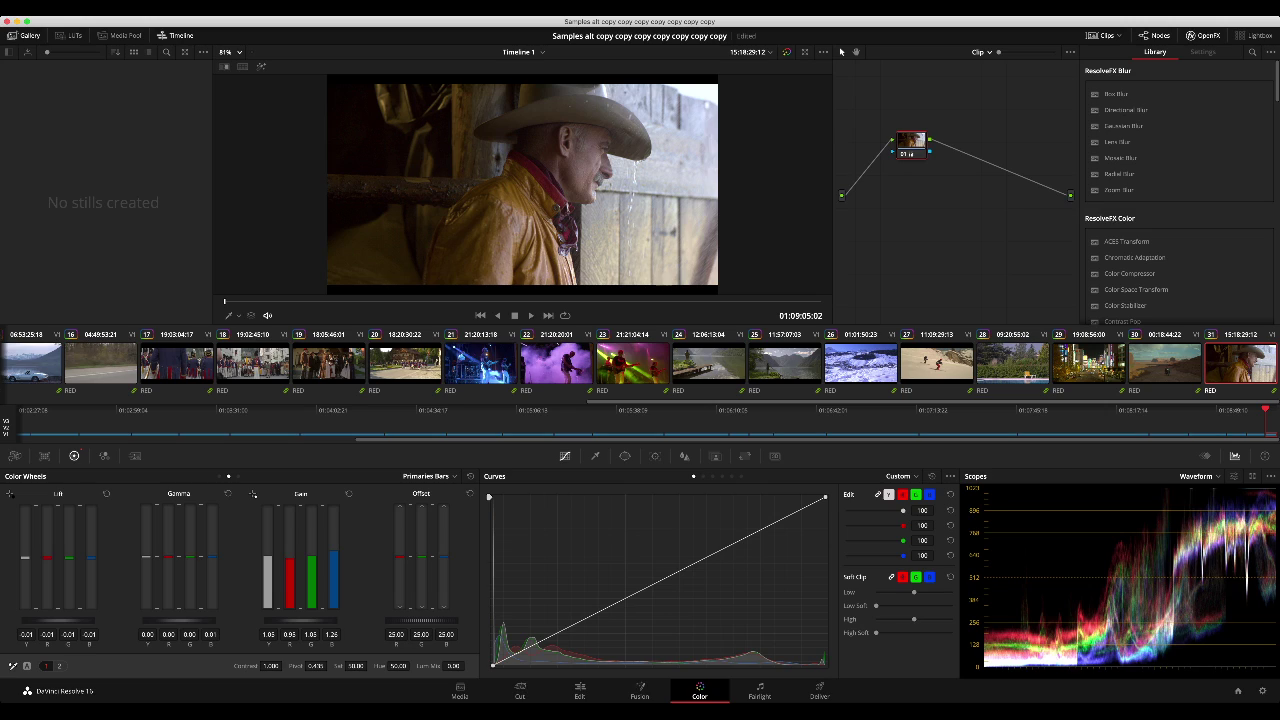
pyautogui.moveTo(168, 556); pyautogui.dragTo(168, 562)
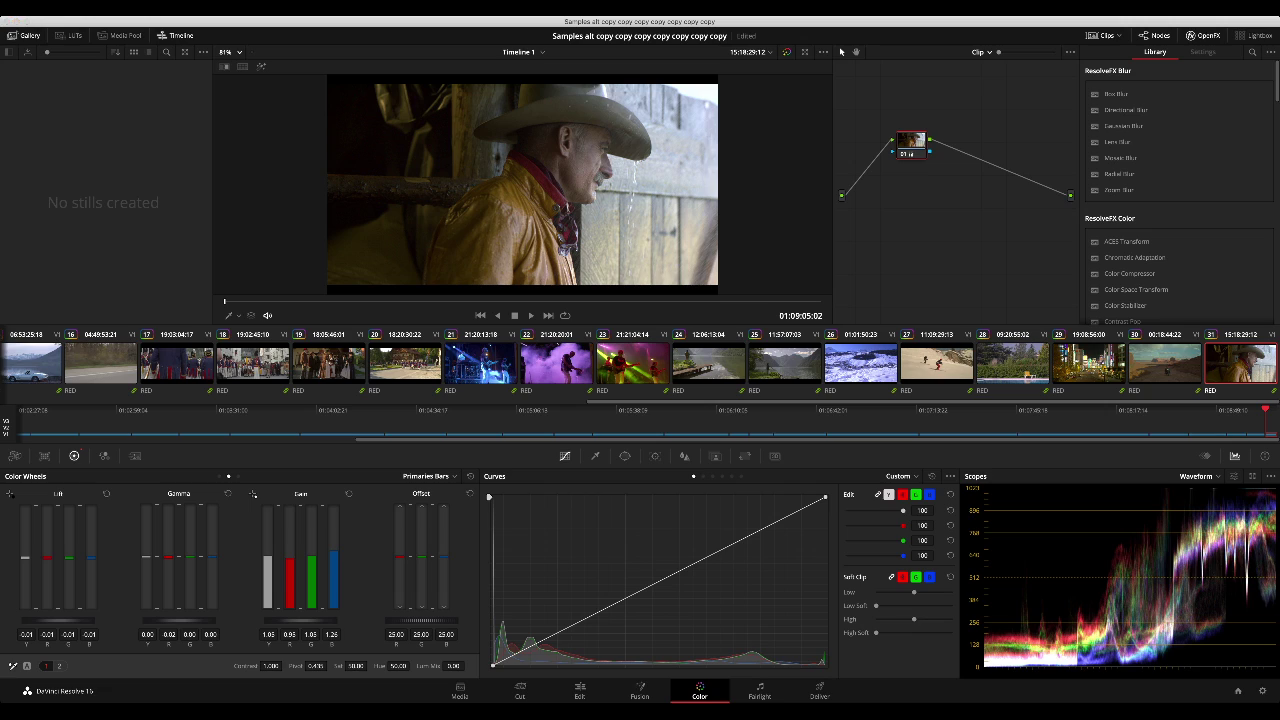
# Step: Add a second serial node and darken it to a bluish night look with luma gain 0.67, luma gamma -0.11 and blue lift 0.14
pyautogui.hotkey('alt', 's')
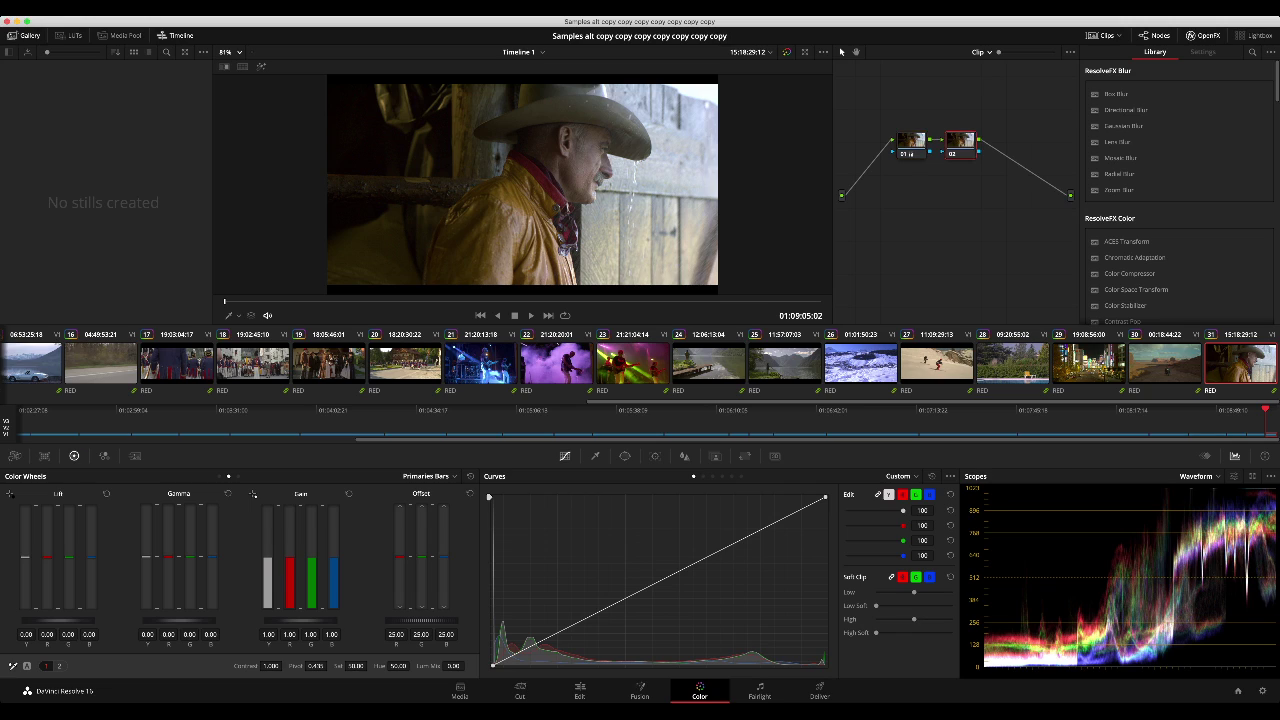
pyautogui.moveTo(301, 620); pyautogui.dragTo(273, 620)
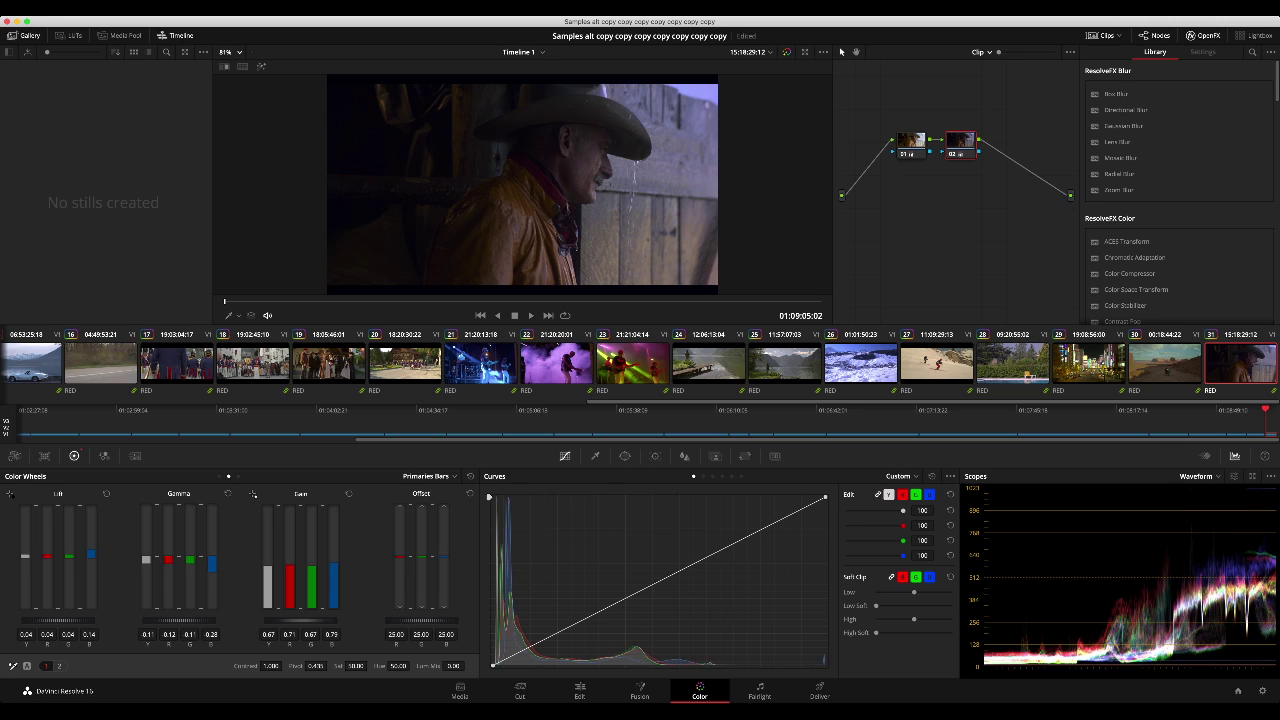
# Step: Compare the cowboy clip with and without the dark blue node in an enlarged viewer
pyautogui.hotkey('alt', 'f')
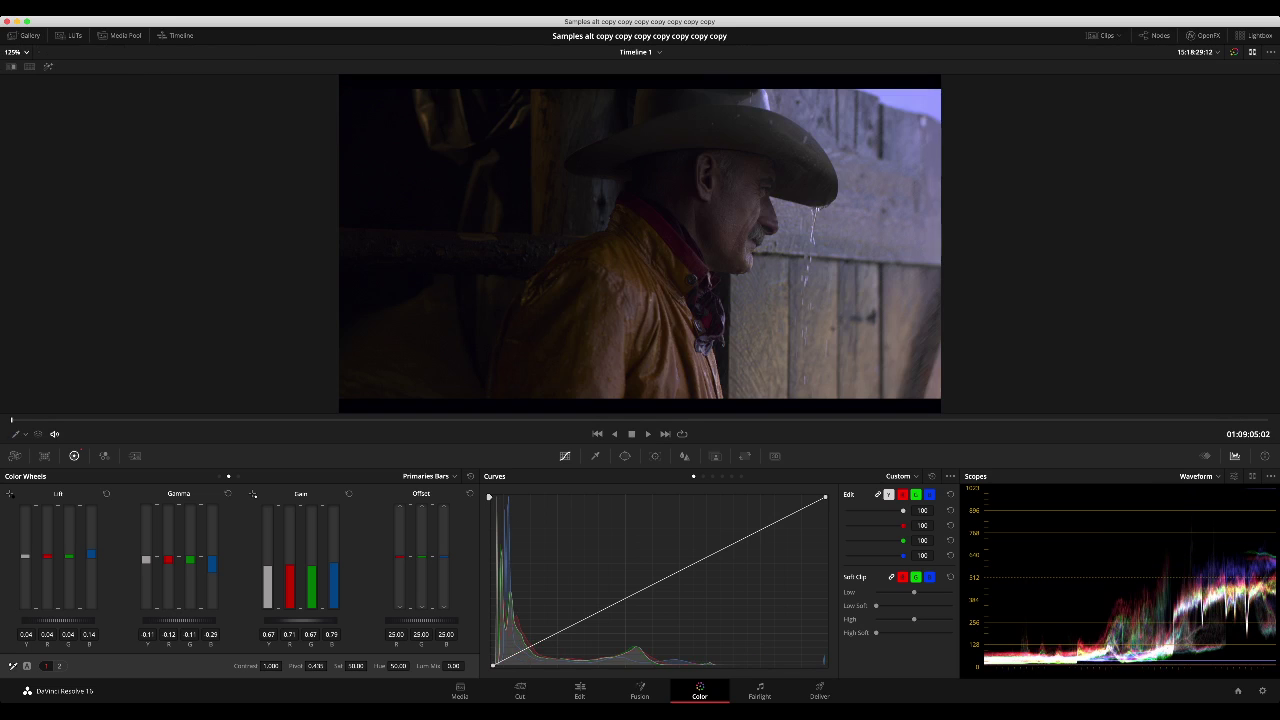
pyautogui.hotkey('shift', 'd')
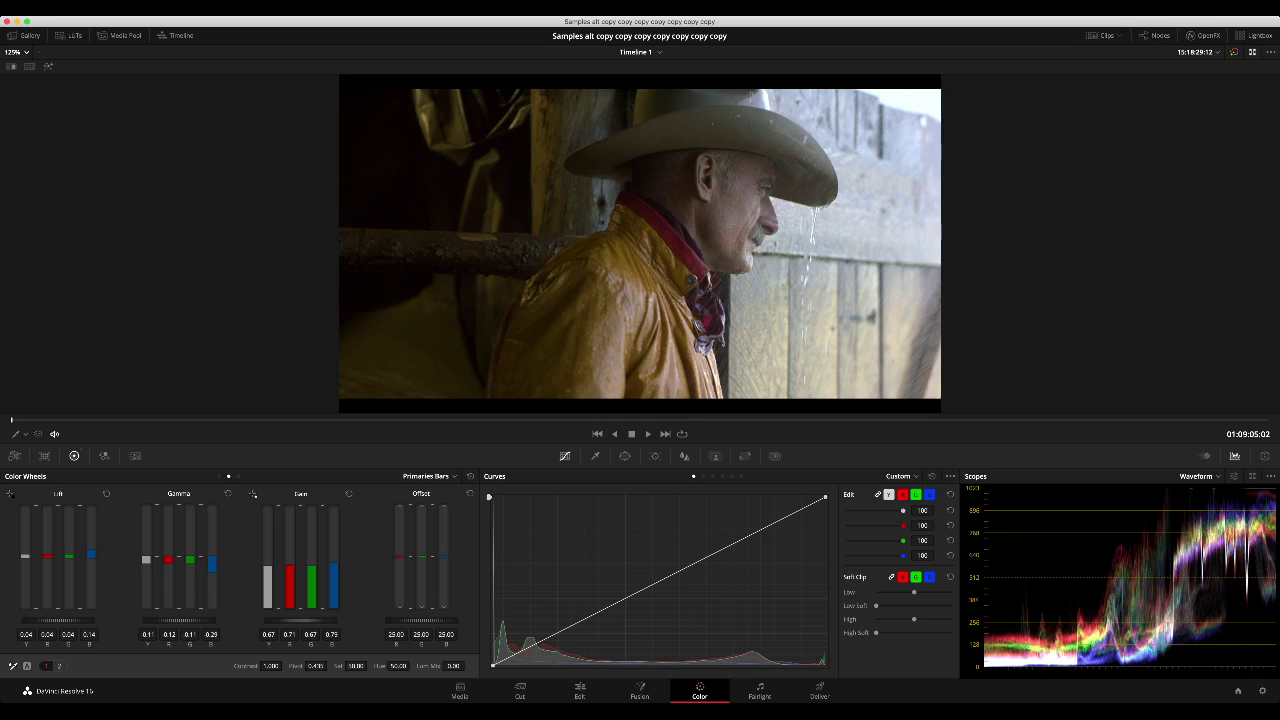
pyautogui.hotkey('shift', 'd')
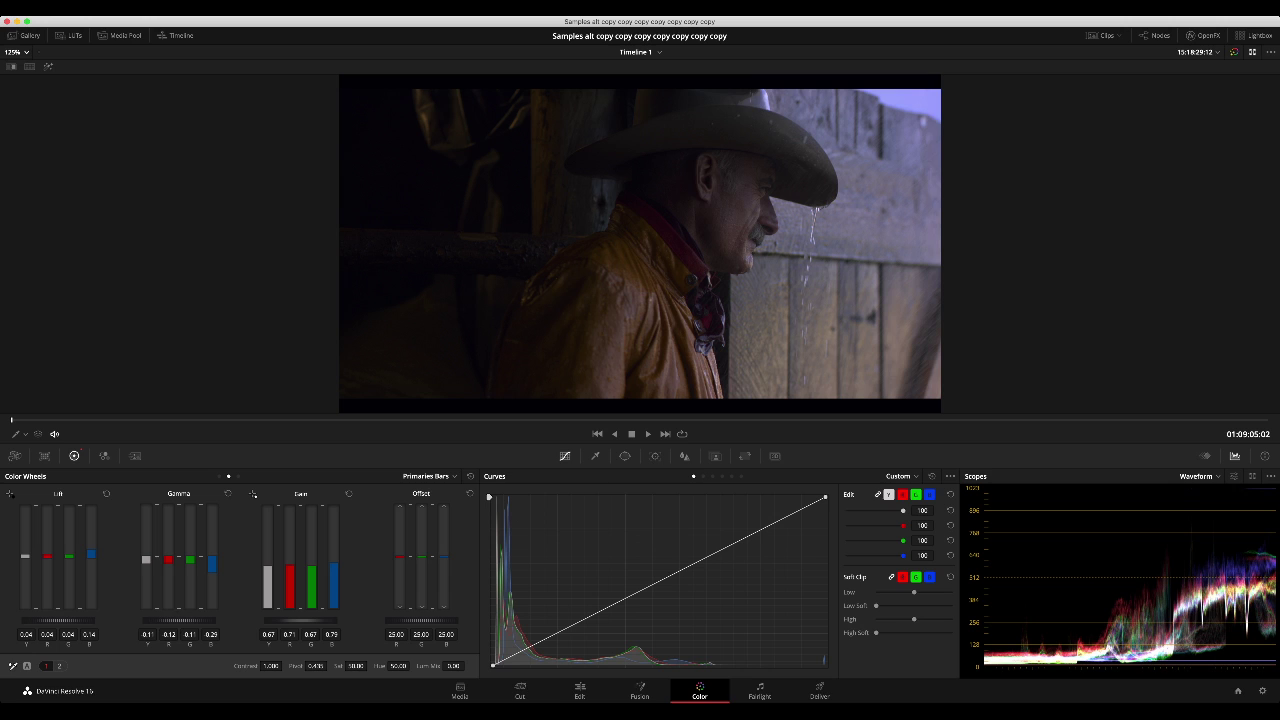
pyautogui.hotkey('alt', 'f')
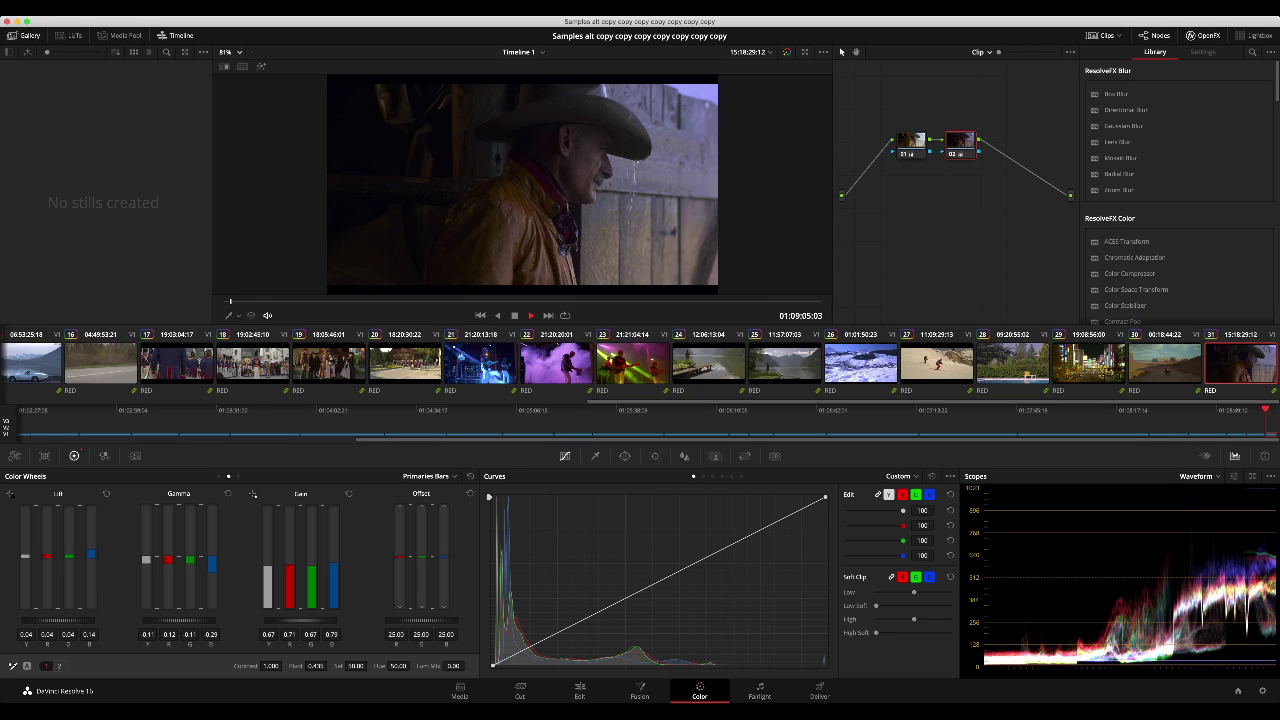
# Step: Play the cowboy clip in the largest viewer, stop at 01:09:05:19 and examine the face and dripping water up close
pyautogui.hotkey('alt', 'f')
pyautogui.press('space')
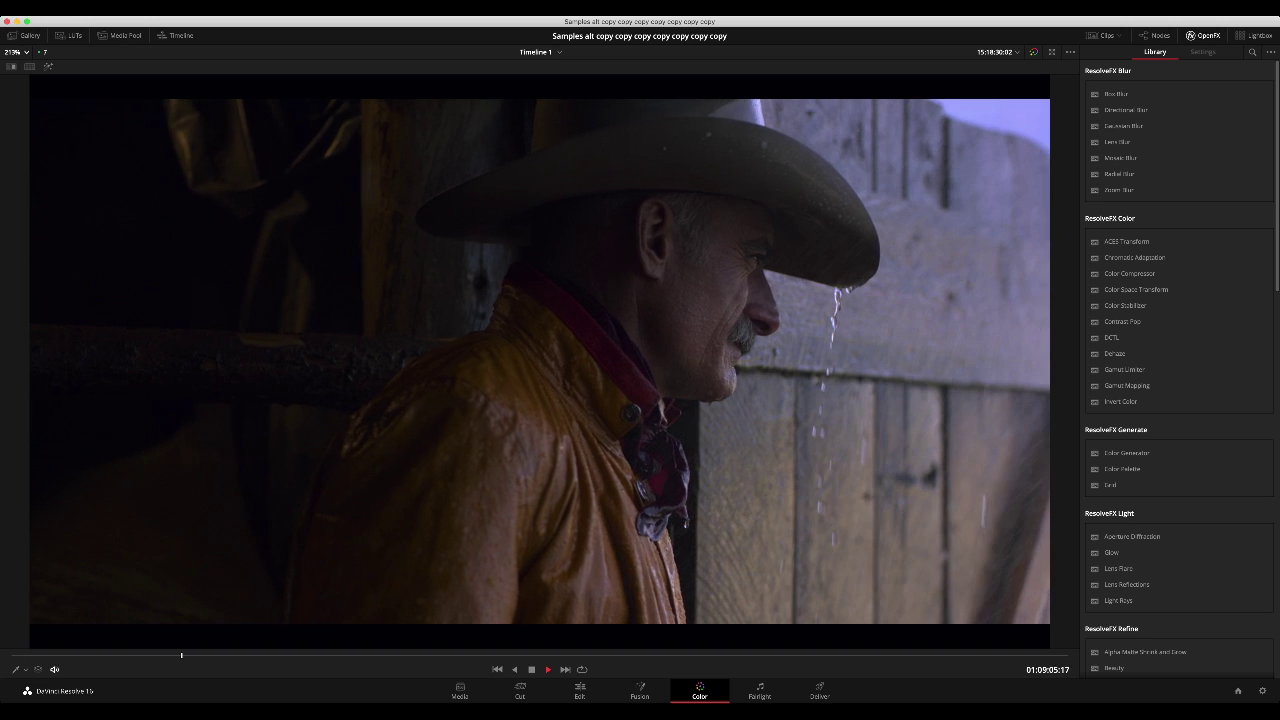
pyautogui.press('space')
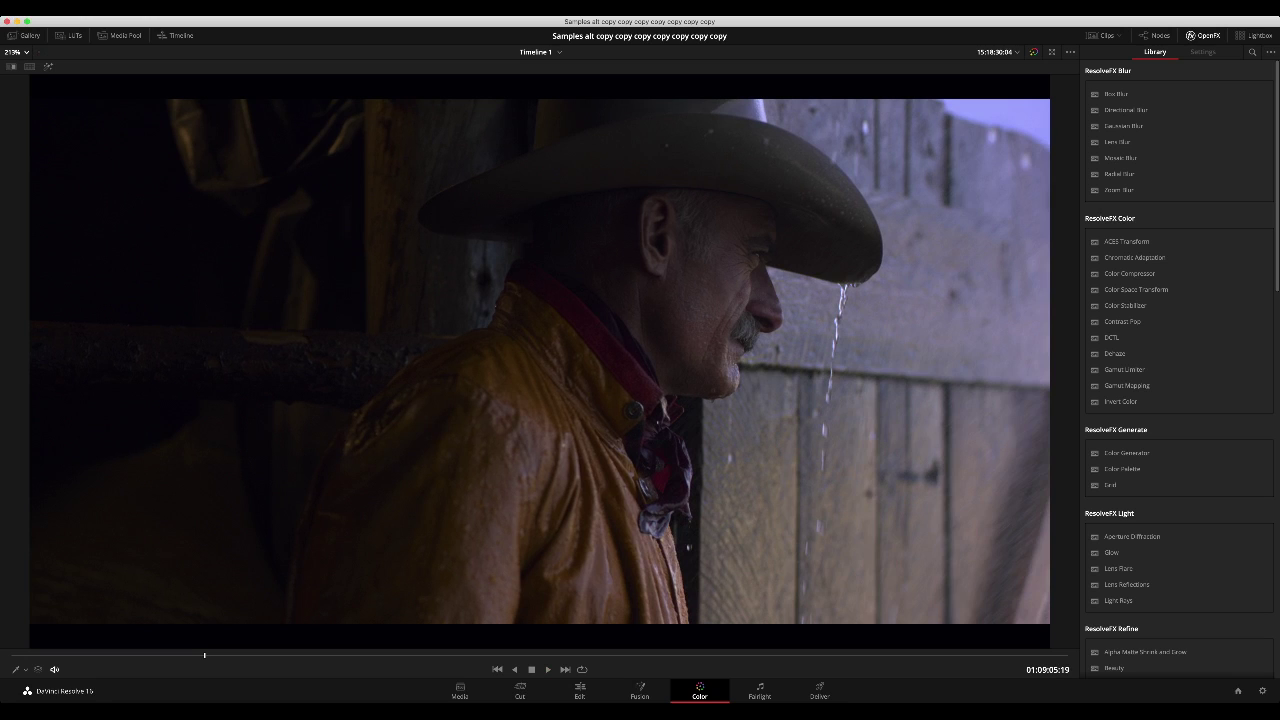
pyautogui.scroll(10, 797, 363)
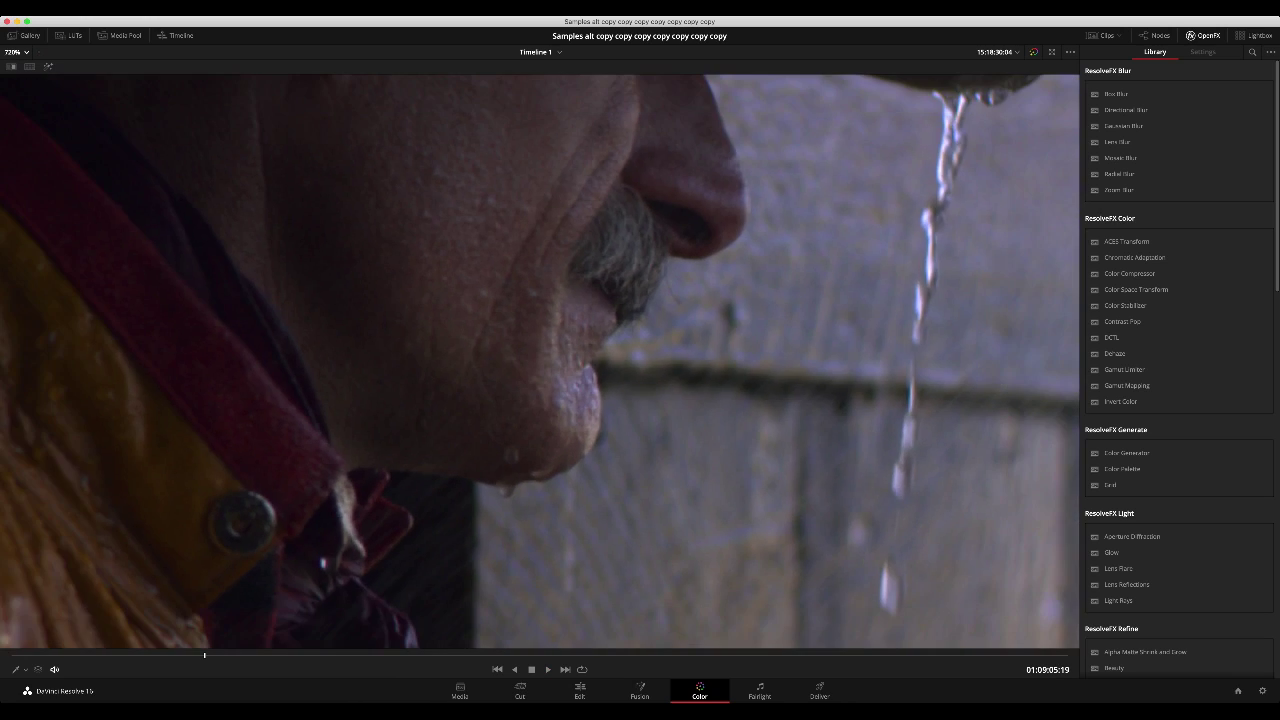
pyautogui.scroll(-6, 540, 362)
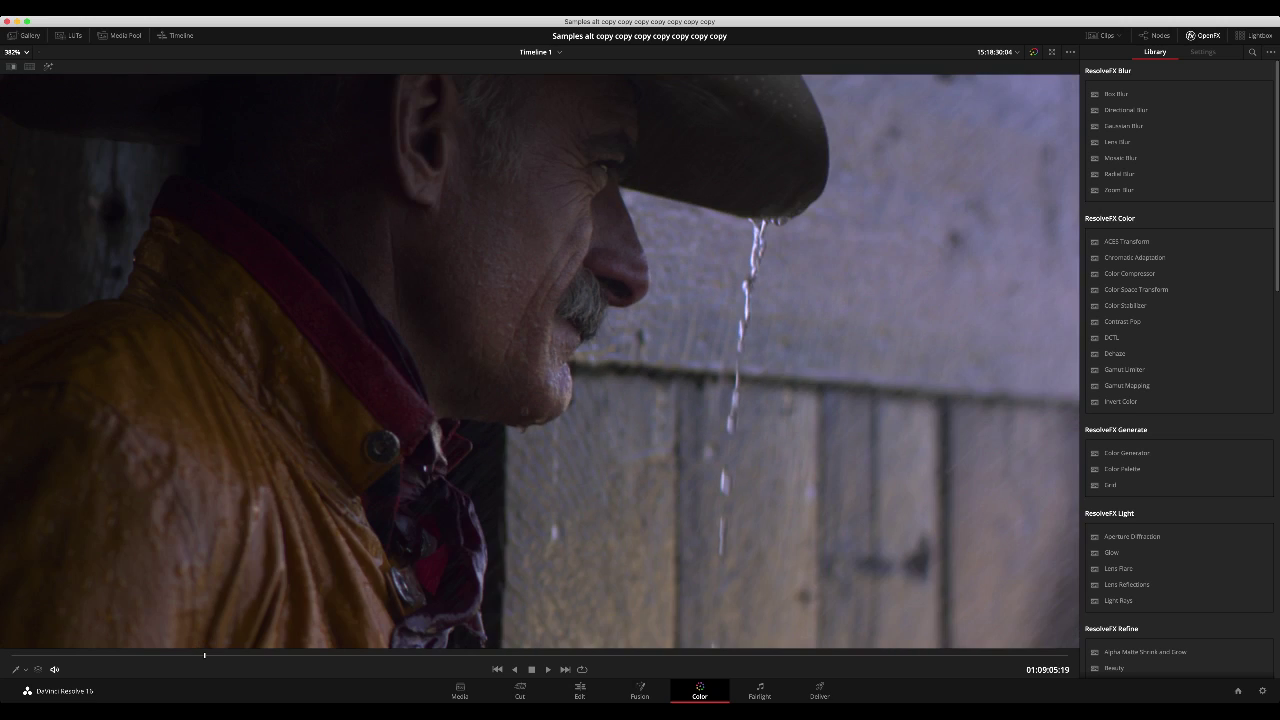
# Step: Add a third serial node and draw a closed five-point curve window around the bright patch on the man's chin
pyautogui.hotkey('shift', 'f')
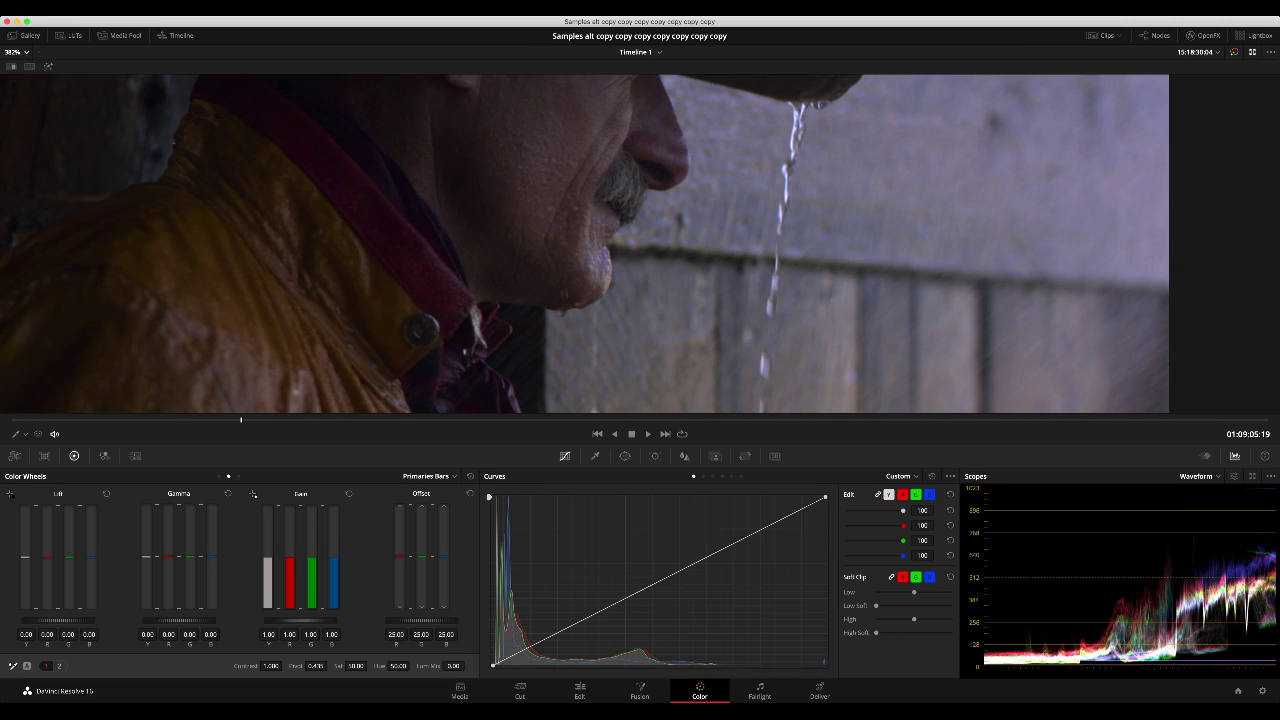
pyautogui.hotkey('shift', 'f')
pyautogui.hotkey('alt', 'f')
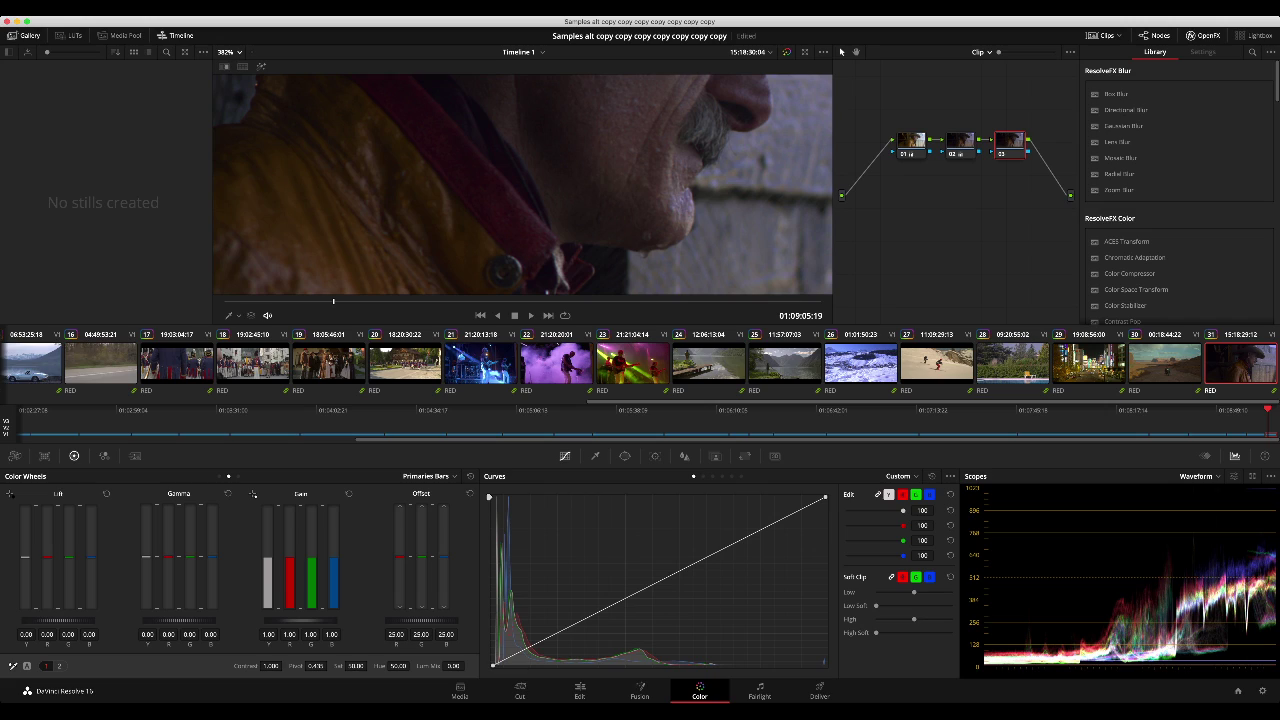
pyautogui.click(625, 456)
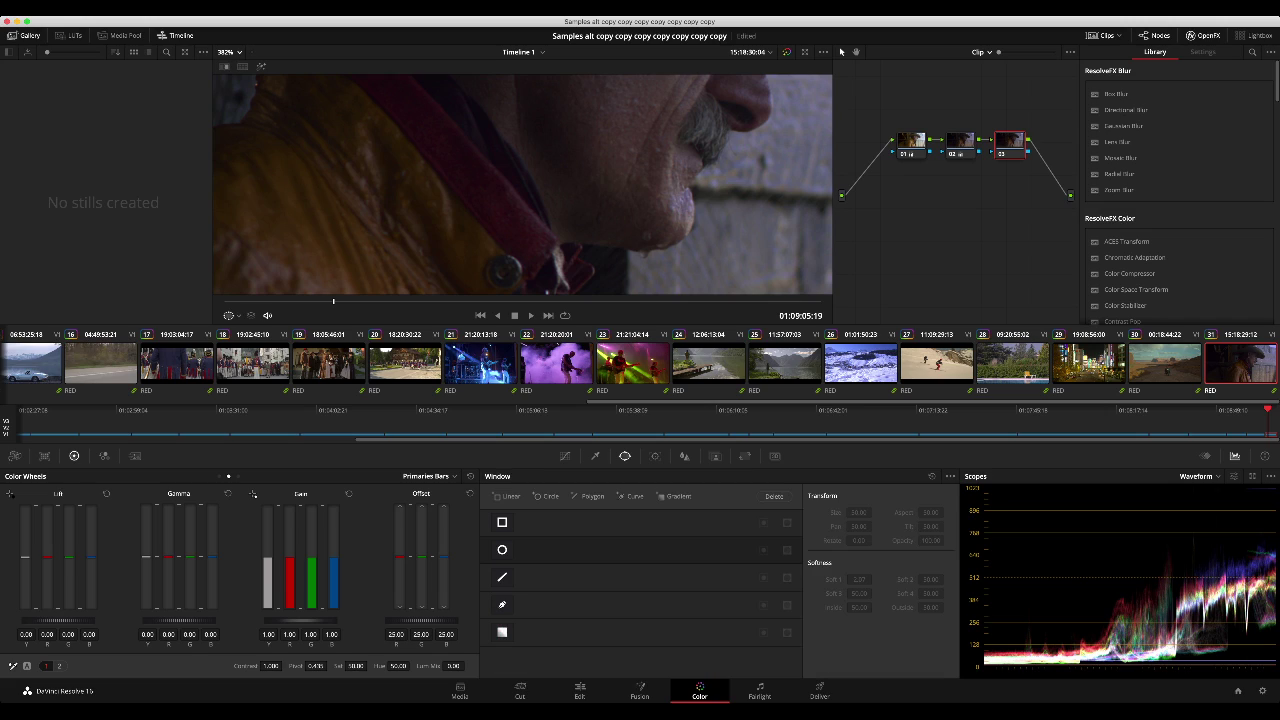
pyautogui.click(630, 496)
pyautogui.click(676, 180)
pyautogui.click(652, 201)
pyautogui.click(662, 236)
pyautogui.click(695, 220)
pyautogui.click(684, 180)
pyautogui.click(677, 180)
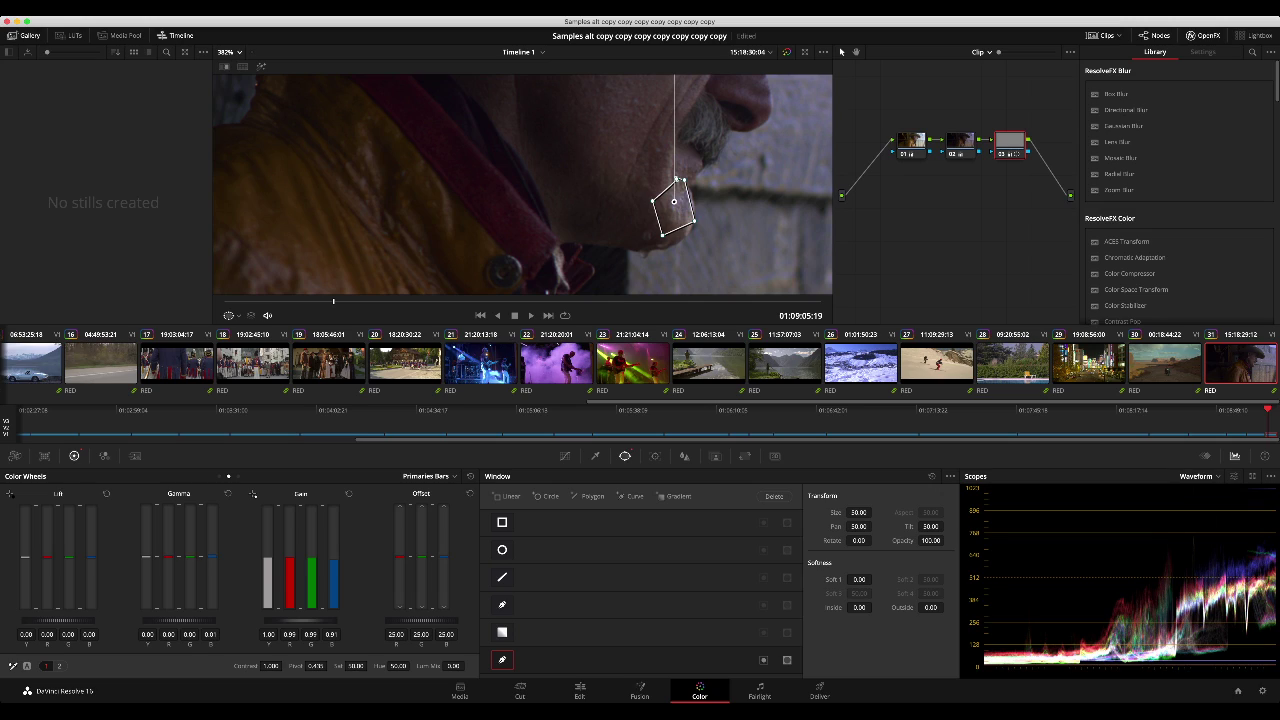
# Step: Soften and nudge the chin window with Soft 1, Inside and Outside at 5, and raise its blue gamma to about 0.14
pyautogui.moveTo(91, 556); pyautogui.dragTo(91, 559)
pyautogui.doubleClick(859, 580)
pyautogui.write('5')
pyautogui.press('Return')
pyautogui.doubleClick(859, 608)
pyautogui.write('5')
pyautogui.press('Return')
pyautogui.press('Tab')
pyautogui.write('5')
pyautogui.moveTo(674, 201); pyautogui.dragTo(677, 200)
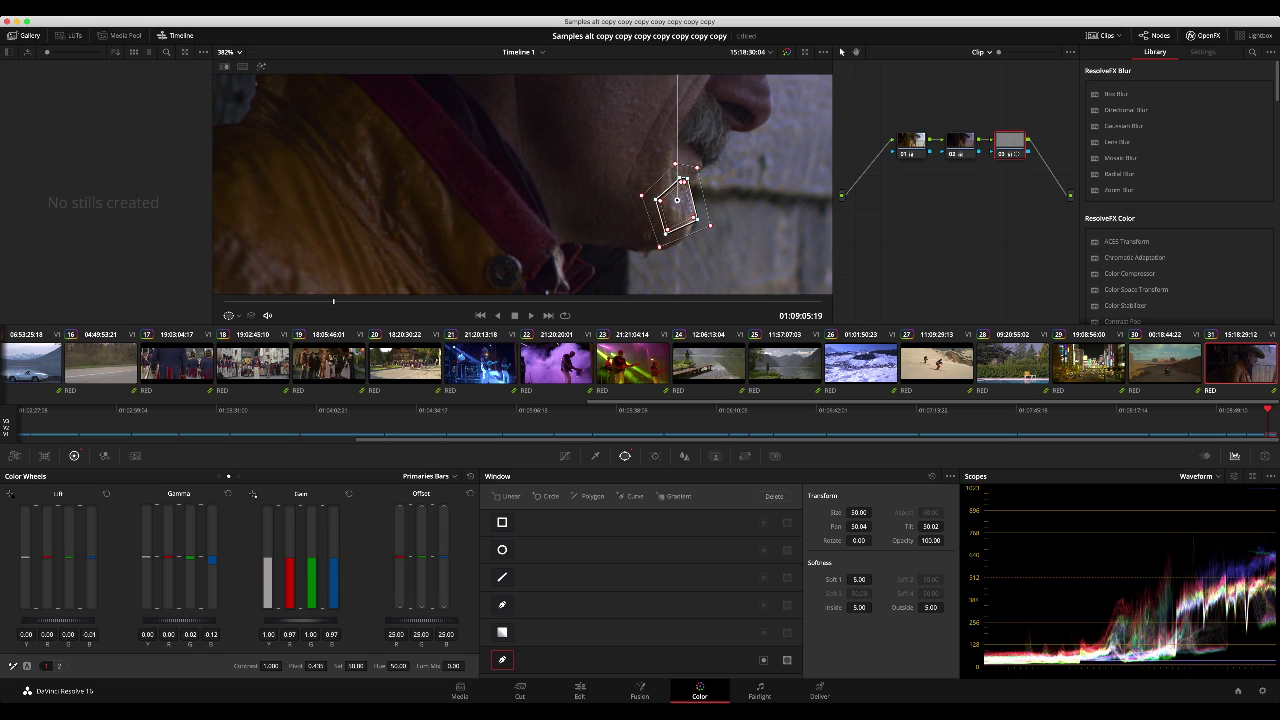
pyautogui.moveTo(91, 557); pyautogui.dragTo(91, 553)
# Step: Track the chin window forward from 01:09:05:19 to the clip's end, then backward from that frame to its start
pyautogui.click(655, 455)
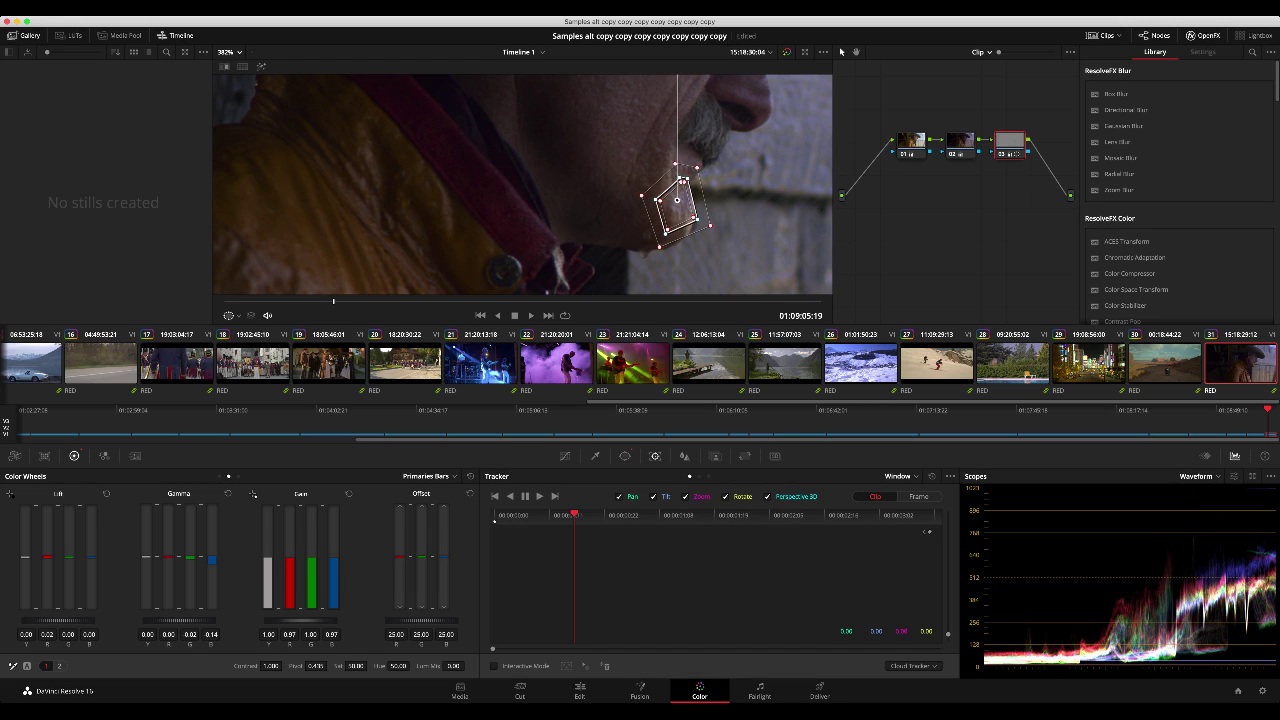
pyautogui.click(539, 496)
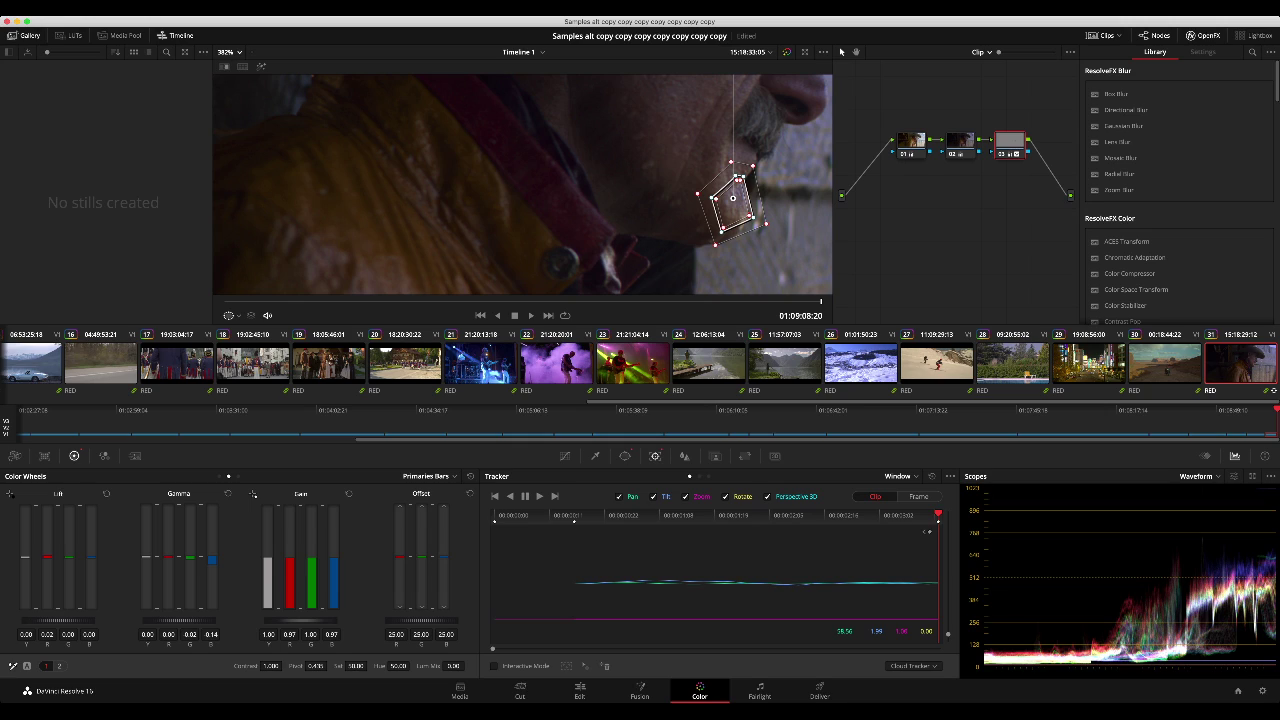
pyautogui.click(574, 516)
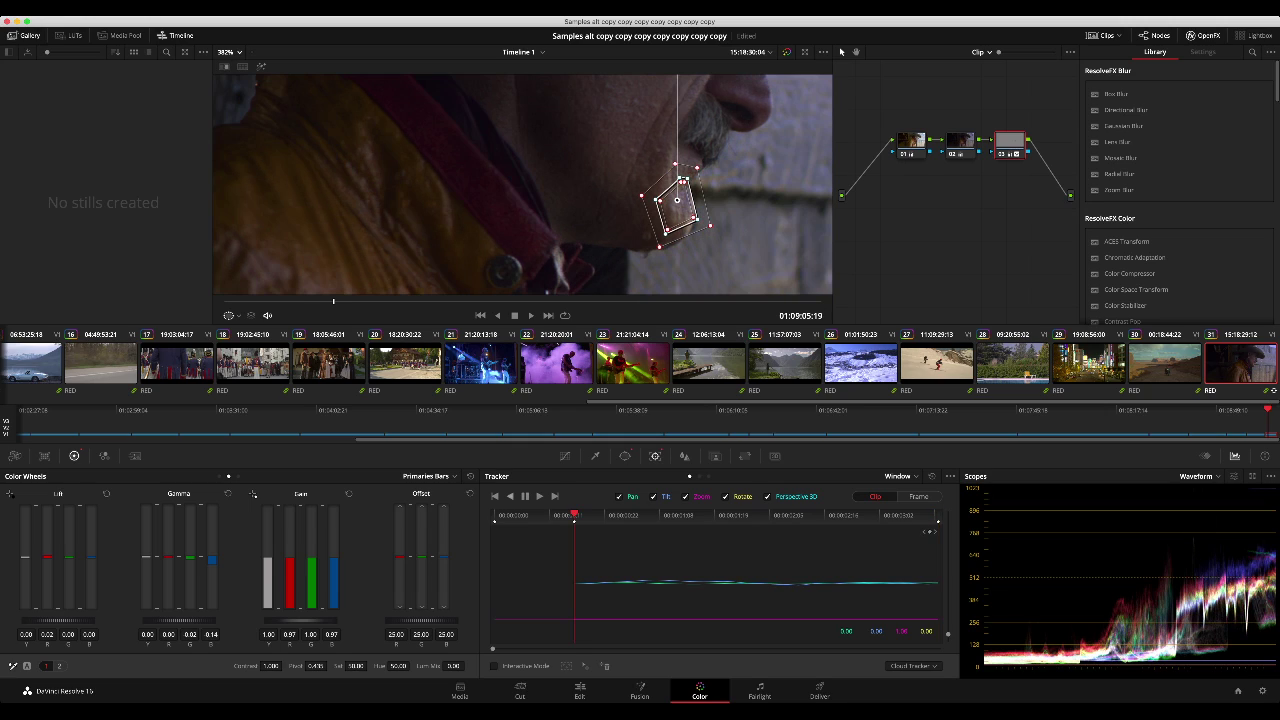
pyautogui.hotkey('alt', 't')
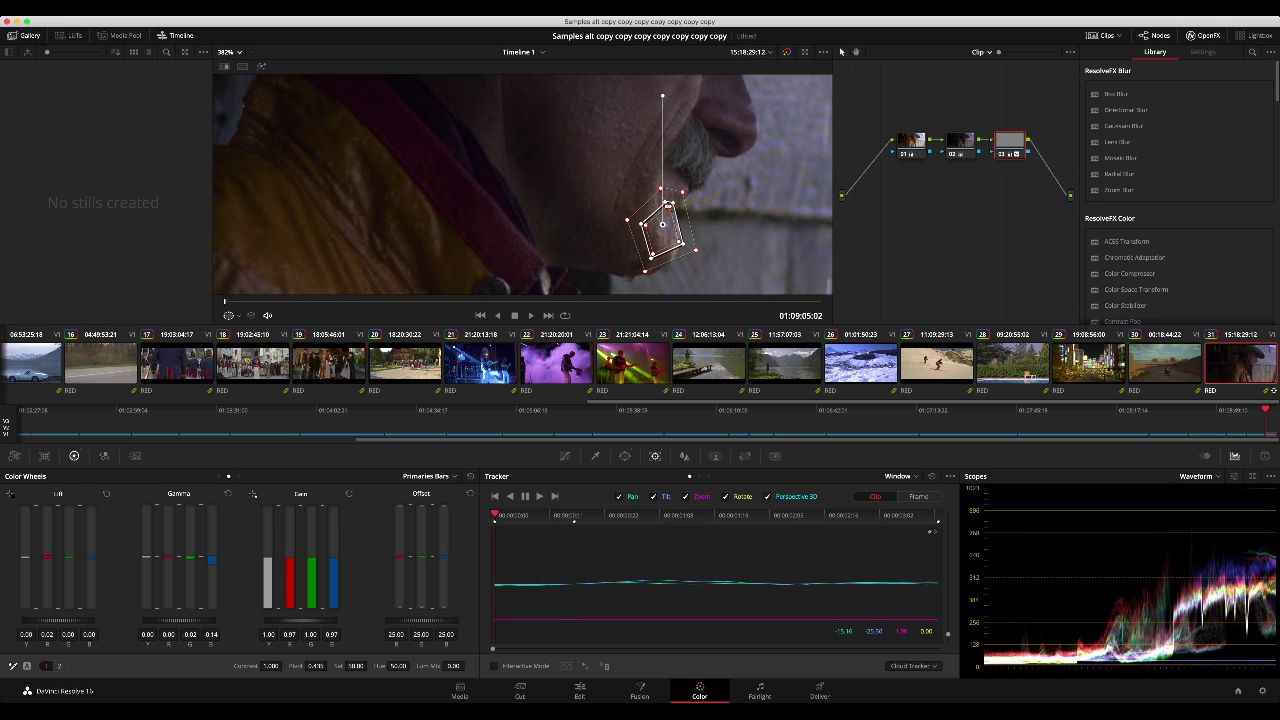
# Step: Play the cowboy clip from its start in the largest viewer, stop at 01:09:06:24 and check the chin correction
pyautogui.hotkey('shift', 'z')
pyautogui.hotkey('alt', 'f')
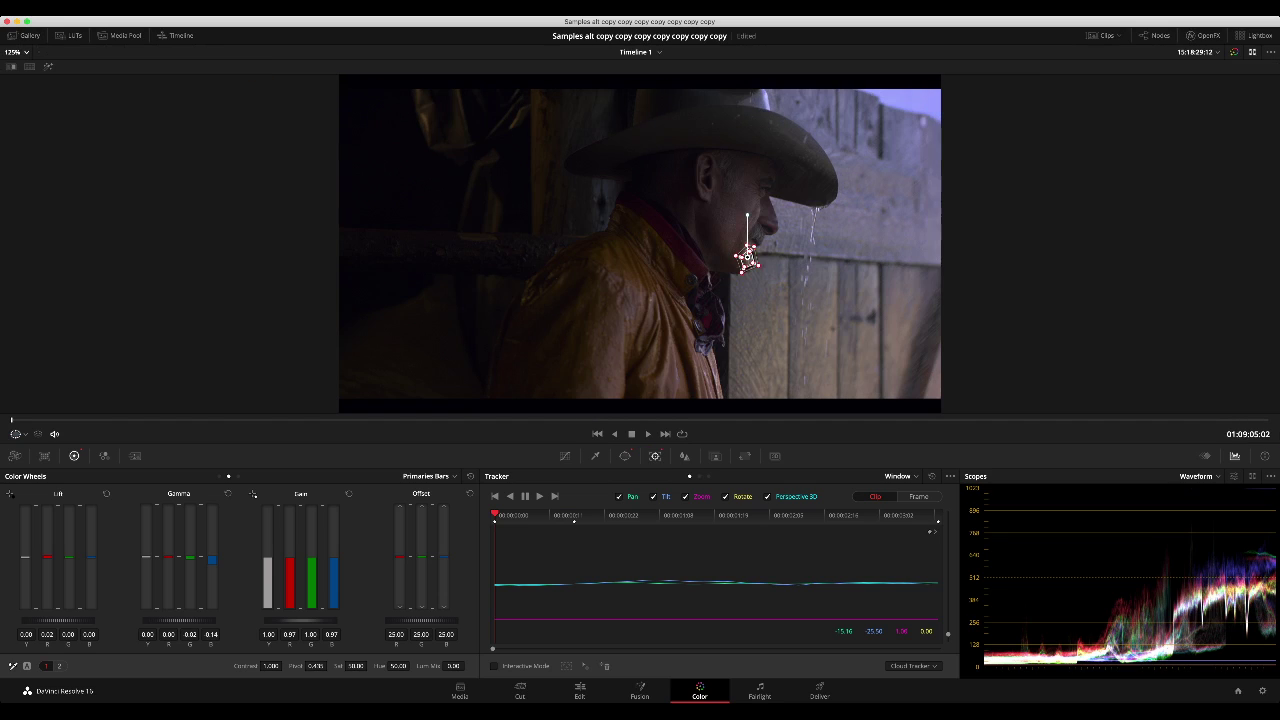
pyautogui.hotkey('alt', 'f')
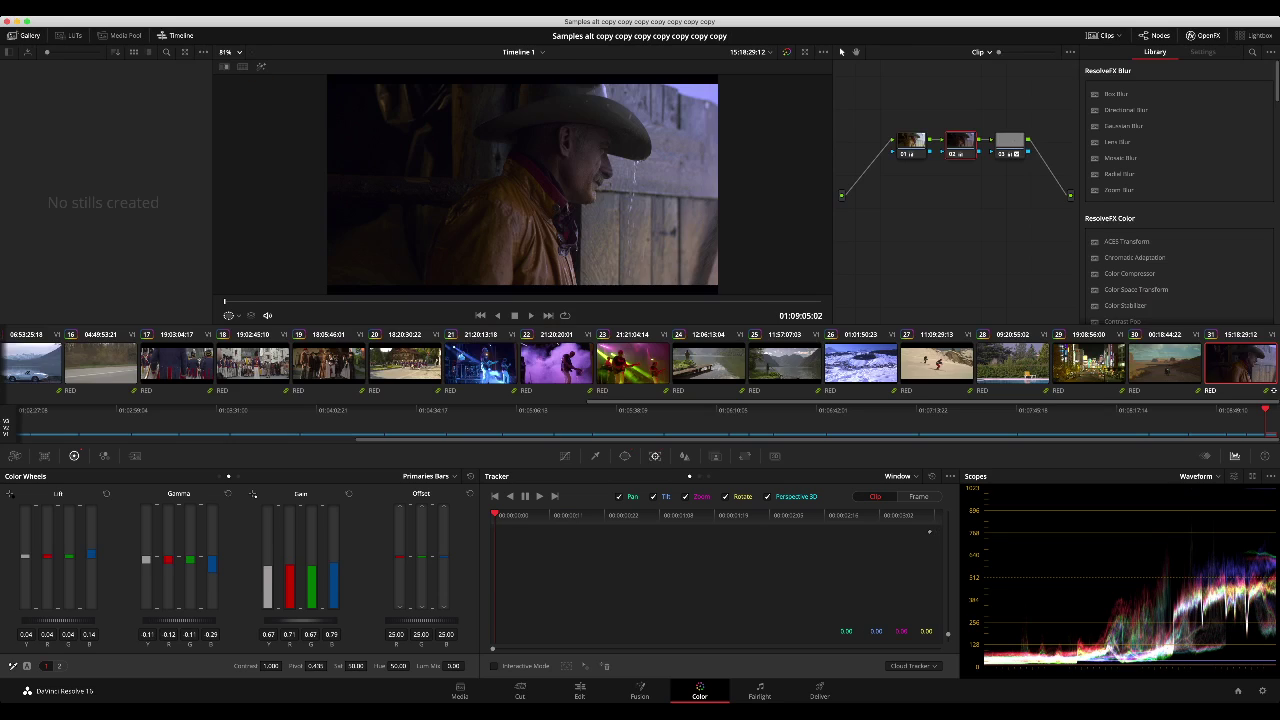
pyautogui.hotkey('alt', 'f')
pyautogui.press('space')
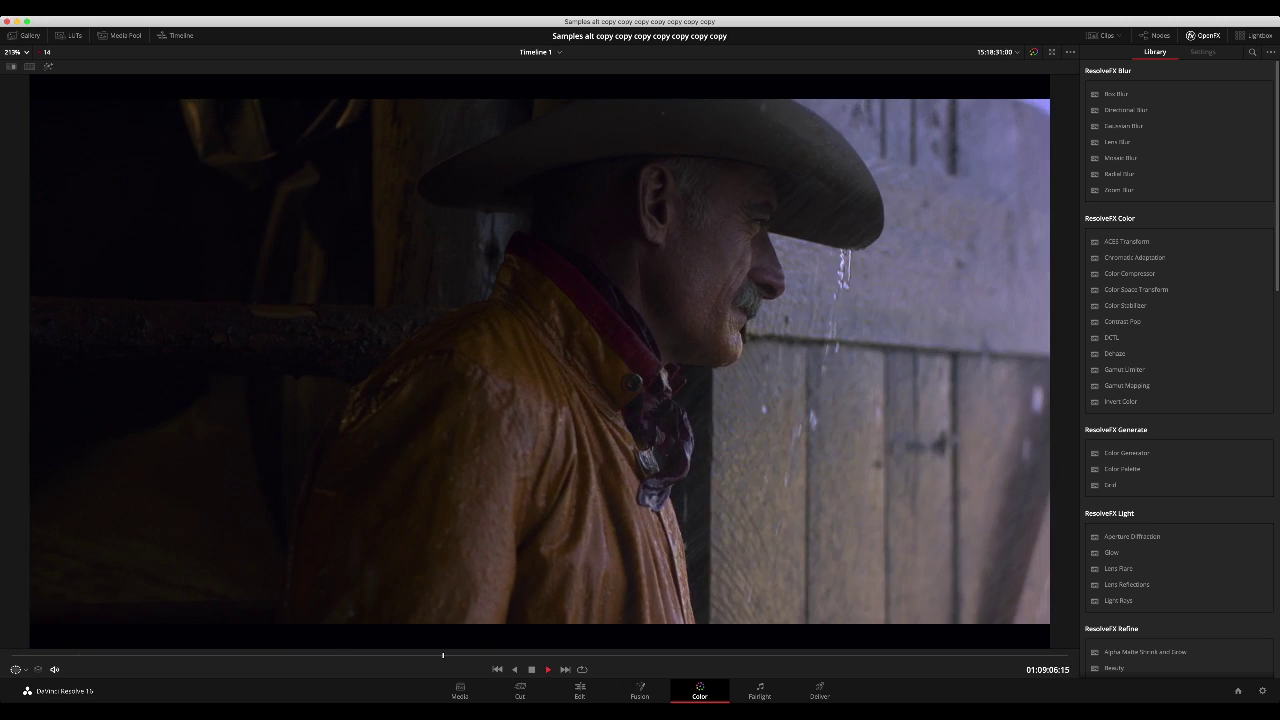
pyautogui.press('space')
pyautogui.hotkey('alt', 'f')
# Step: Delete the third node to compare the chin without its correction in the enlarged viewer, and restore the node
pyautogui.click(1010, 141)
pyautogui.press('Delete')
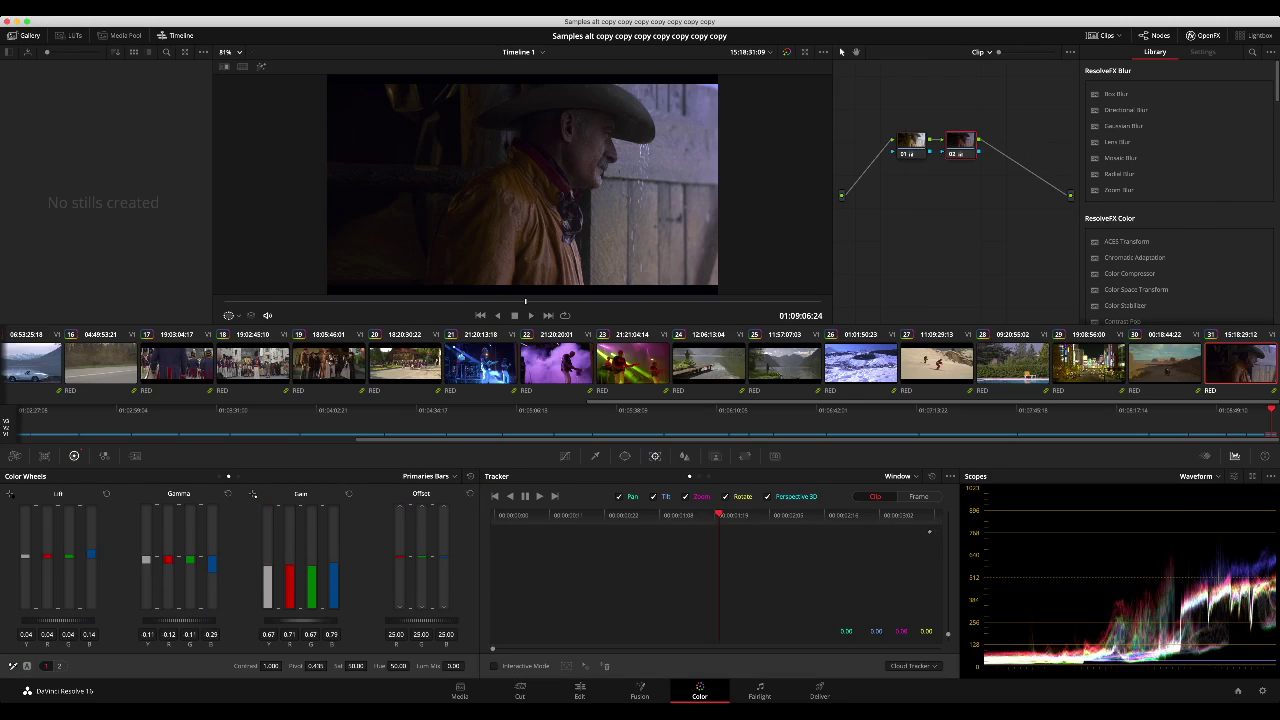
pyautogui.hotkey('alt', 'f')
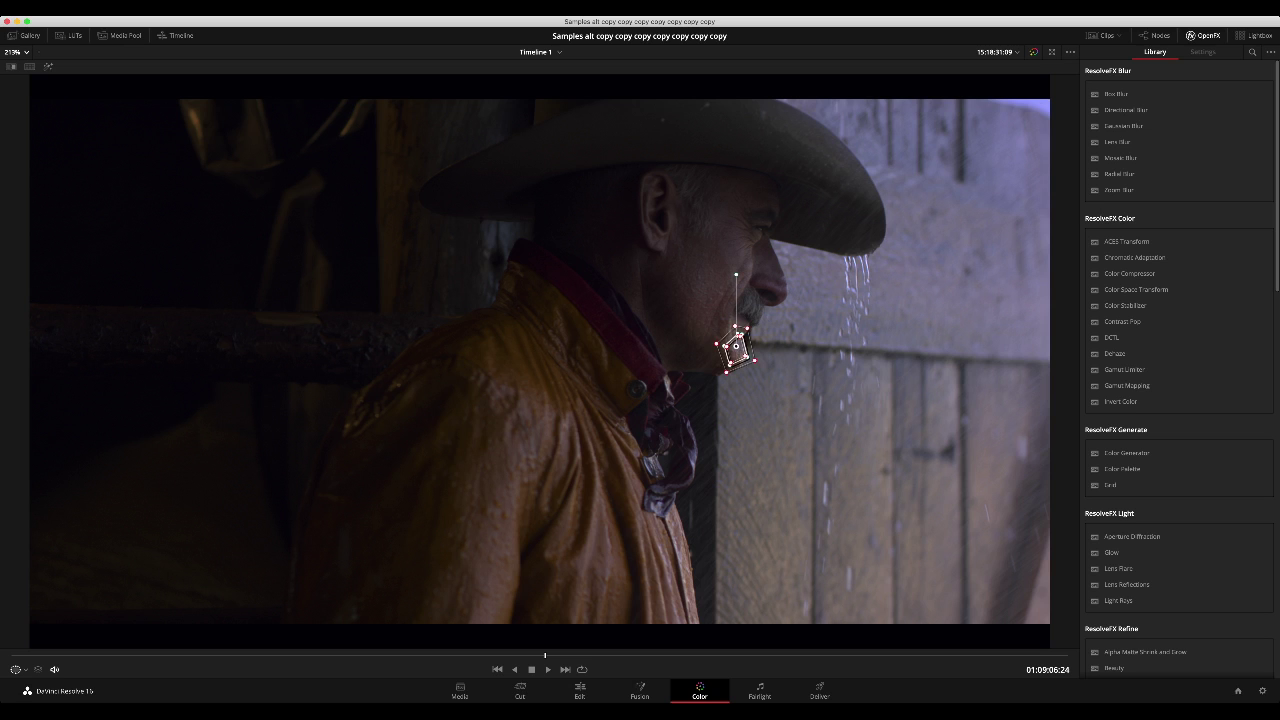
pyautogui.hotkey('alt', 'f')
pyautogui.hotkey('ctrl', 'z')
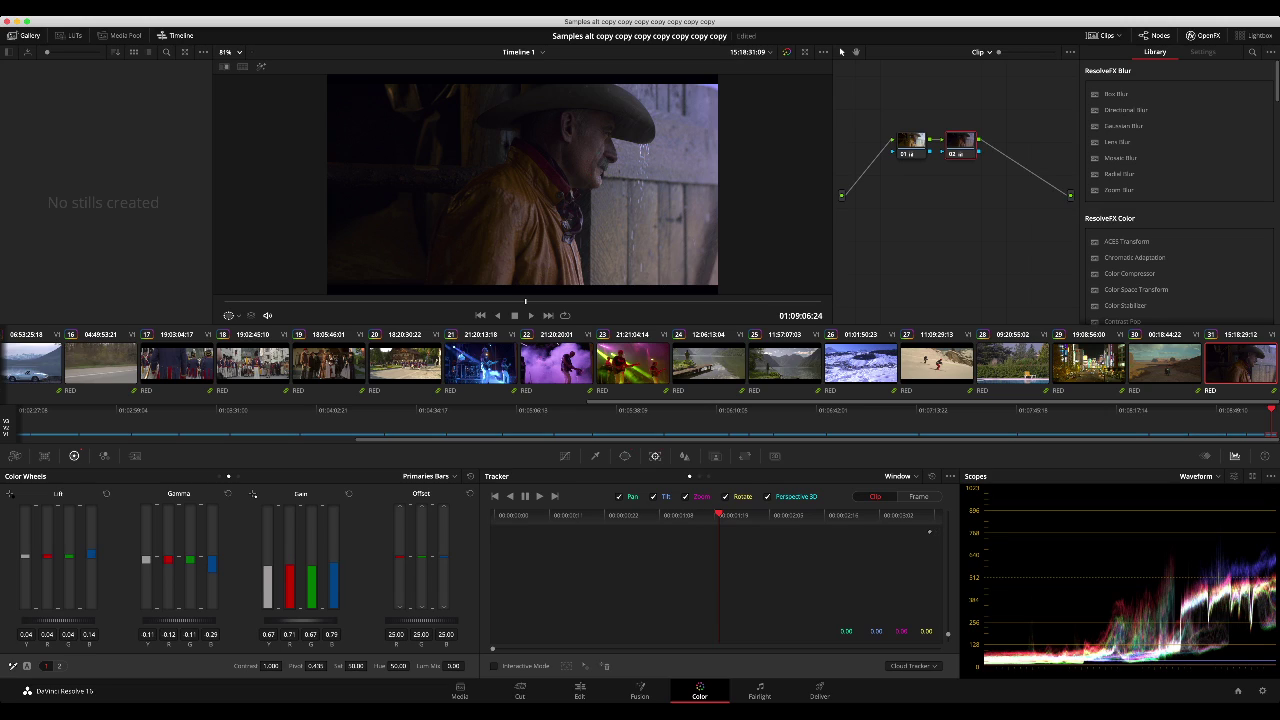
pyautogui.hotkey('ctrl', 'shift', 'z')
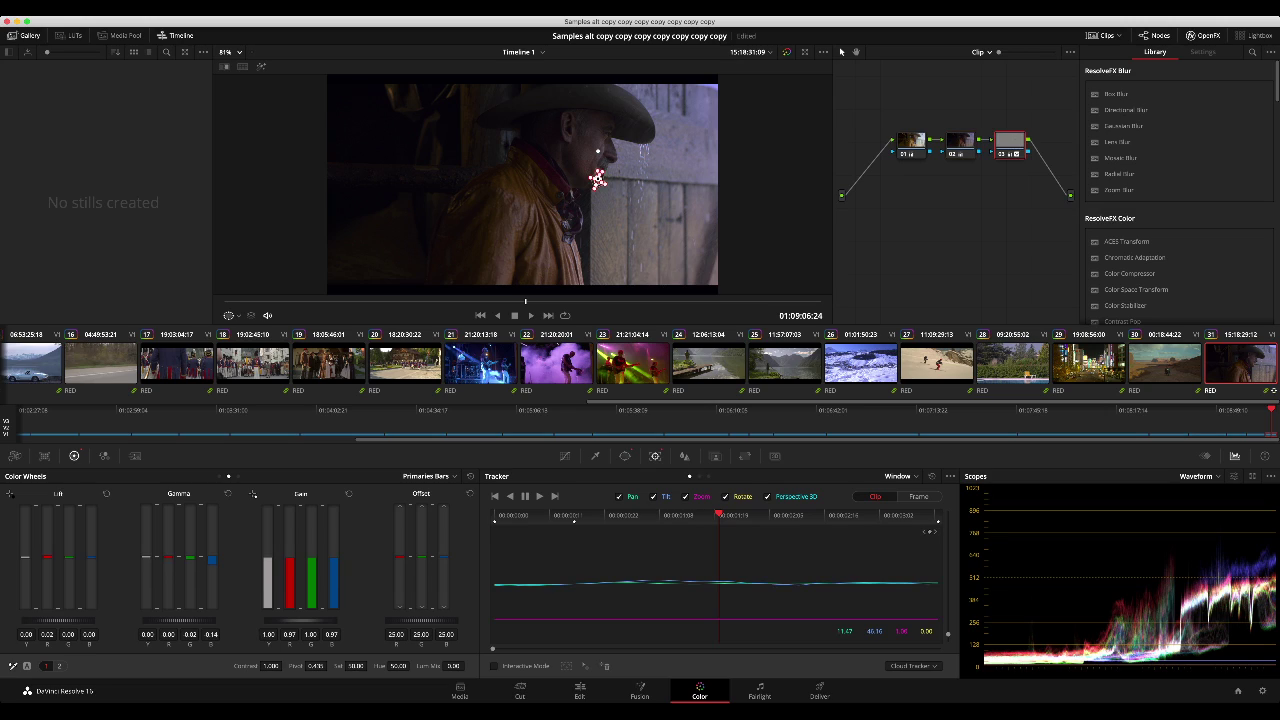
# Step: Reset the primary color corrections on the third node while keeping its tracked chin window
pyautogui.click(470, 476)
pyautogui.scroll(8, 523, 186)
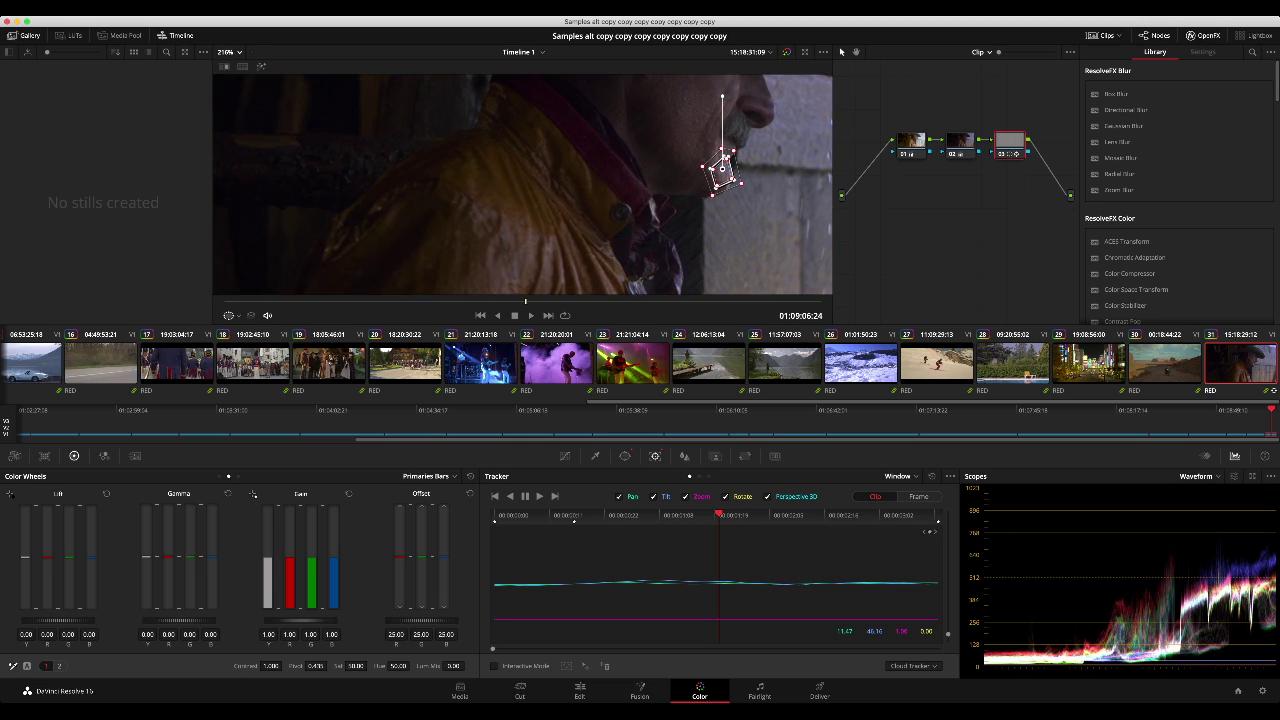
pyautogui.scroll(5, 597, 178)
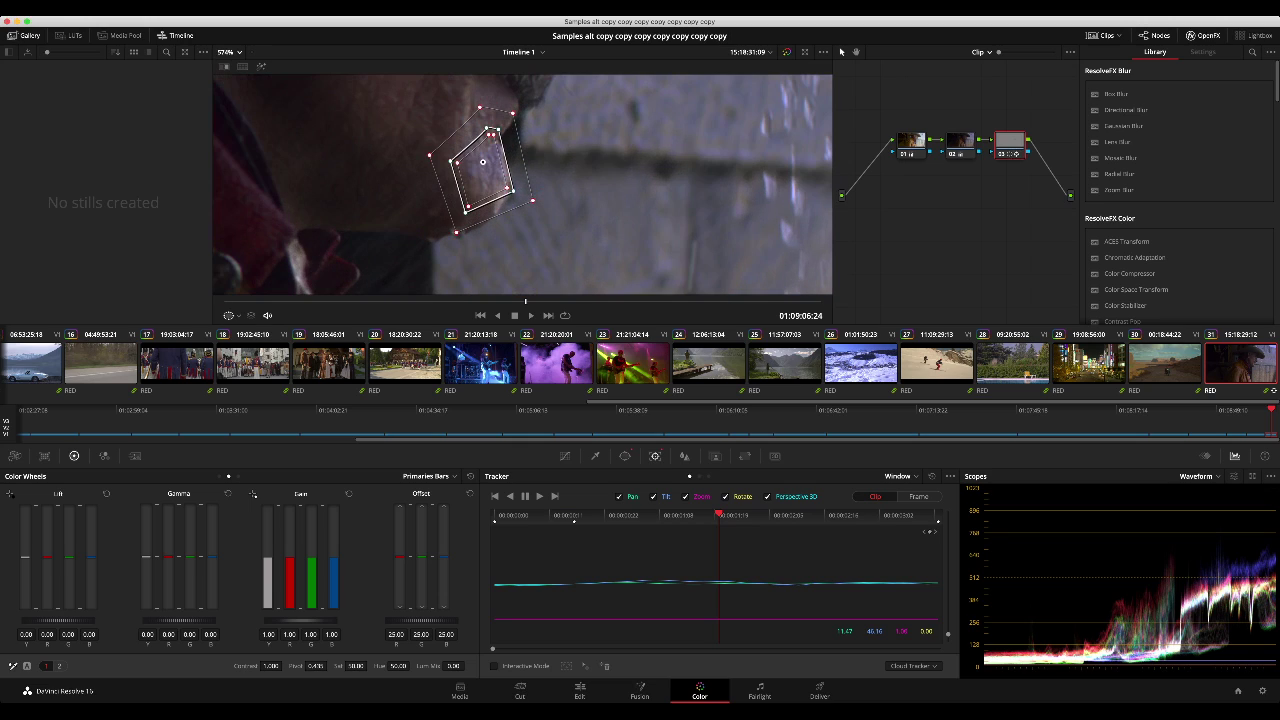
# Step: Open the Hue Vs Hue curve for the third node and sample the bluish patch on the chin
pyautogui.click(565, 455)
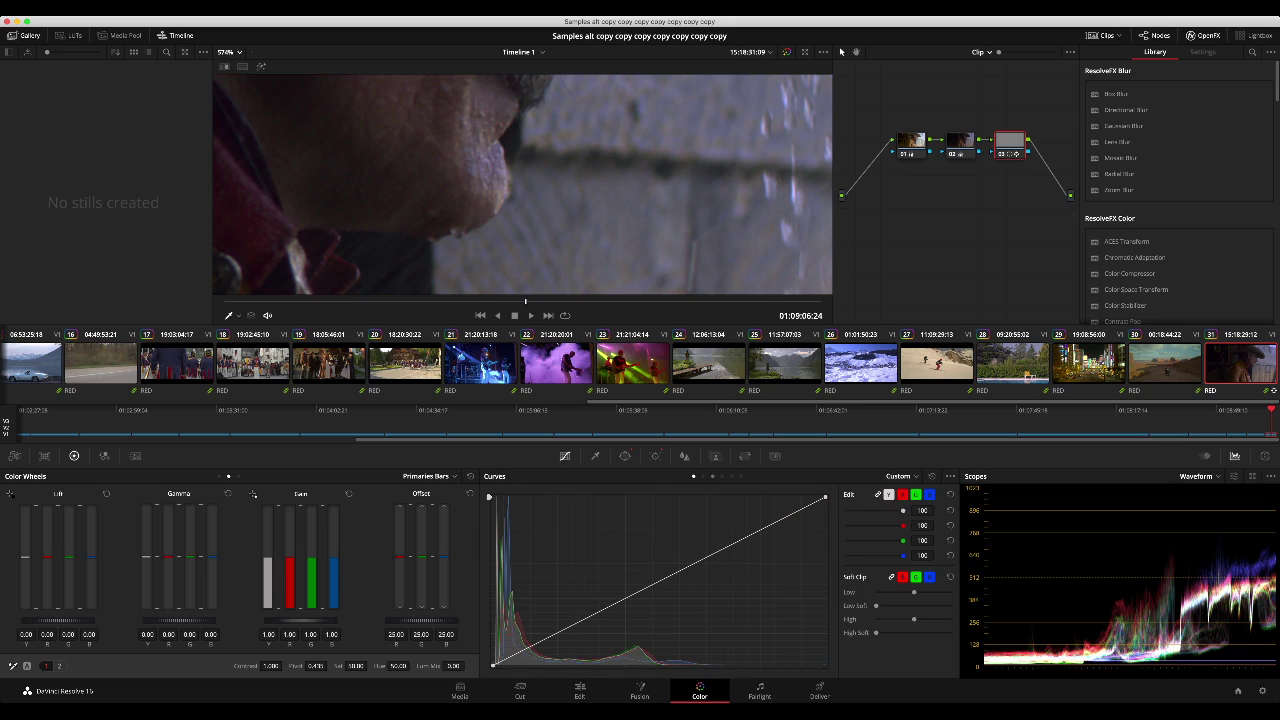
pyautogui.click(703, 476)
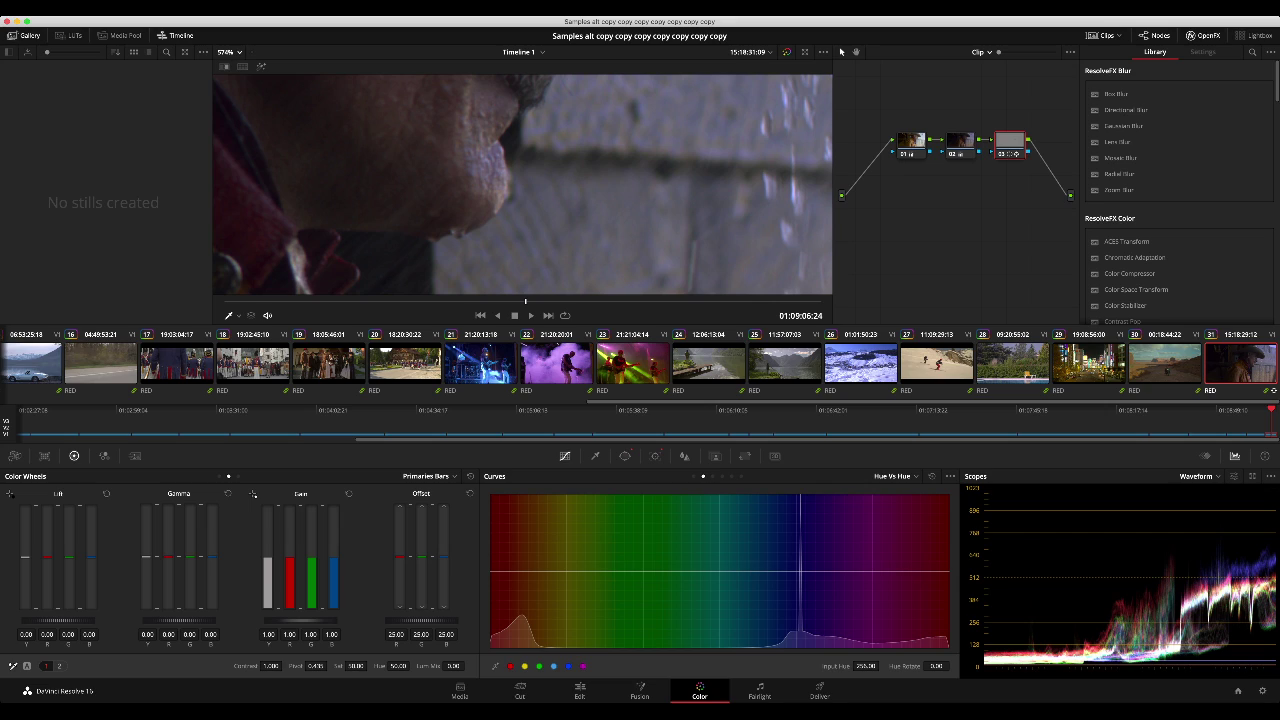
pyautogui.scroll(3, 535, 212)
pyautogui.moveTo(490, 160); pyautogui.dragTo(582, 255)
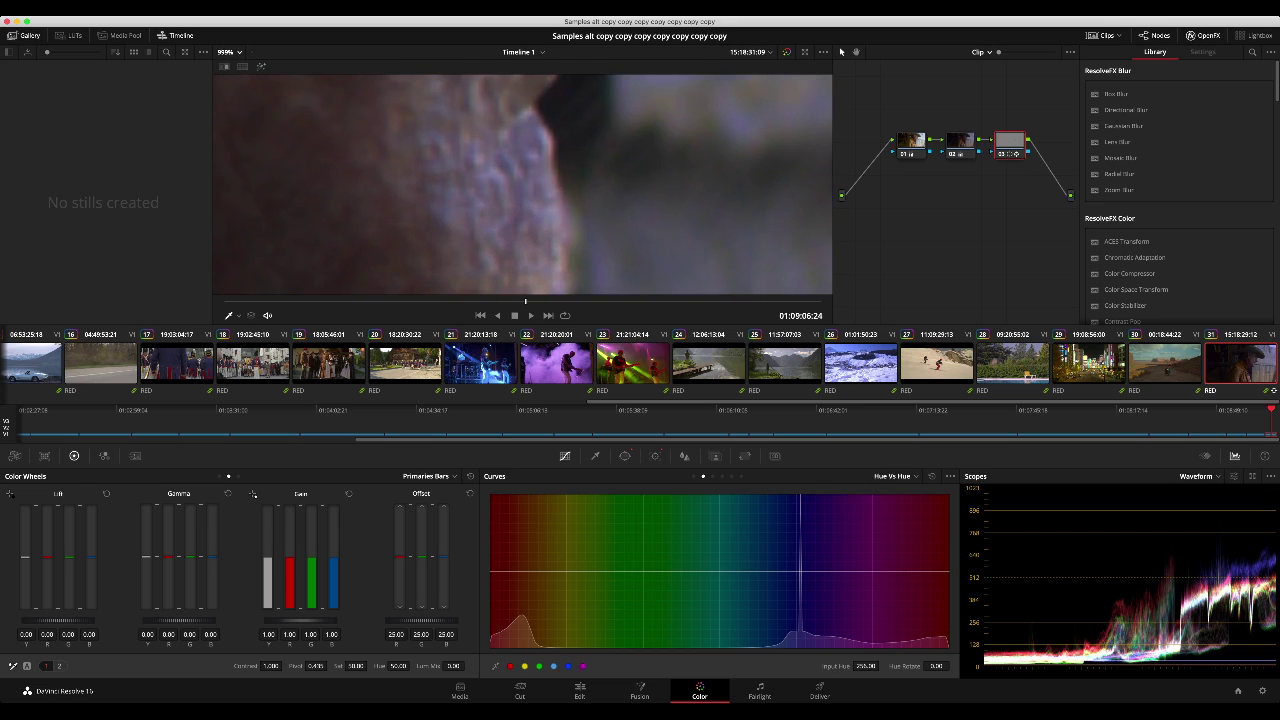
pyautogui.click(575, 232)
# Step: Shape the Hue Vs Hue curve to rotate the blues by about -120, with the neighbouring point between red and yellow at about -5
pyautogui.moveTo(837, 571); pyautogui.dragTo(643, 571)
pyautogui.click(894, 571)
pyautogui.moveTo(894, 571); pyautogui.dragTo(507, 578)
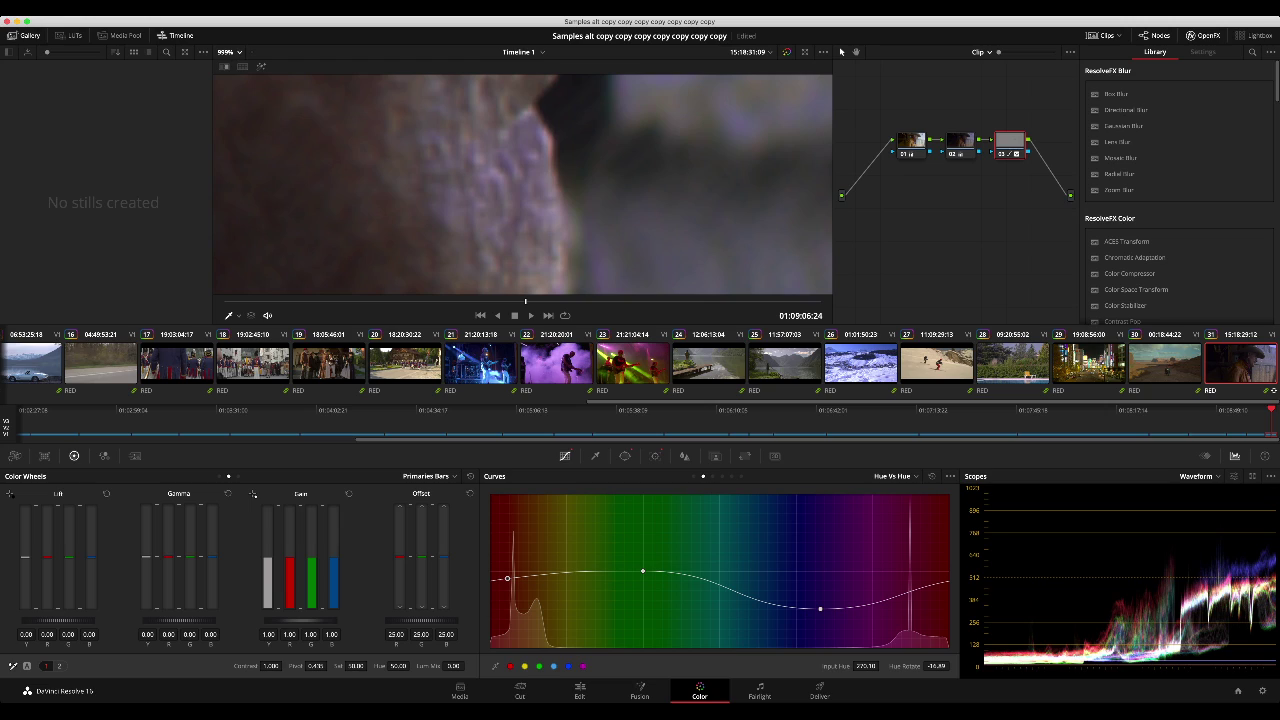
pyautogui.moveTo(820, 608); pyautogui.dragTo(823, 622)
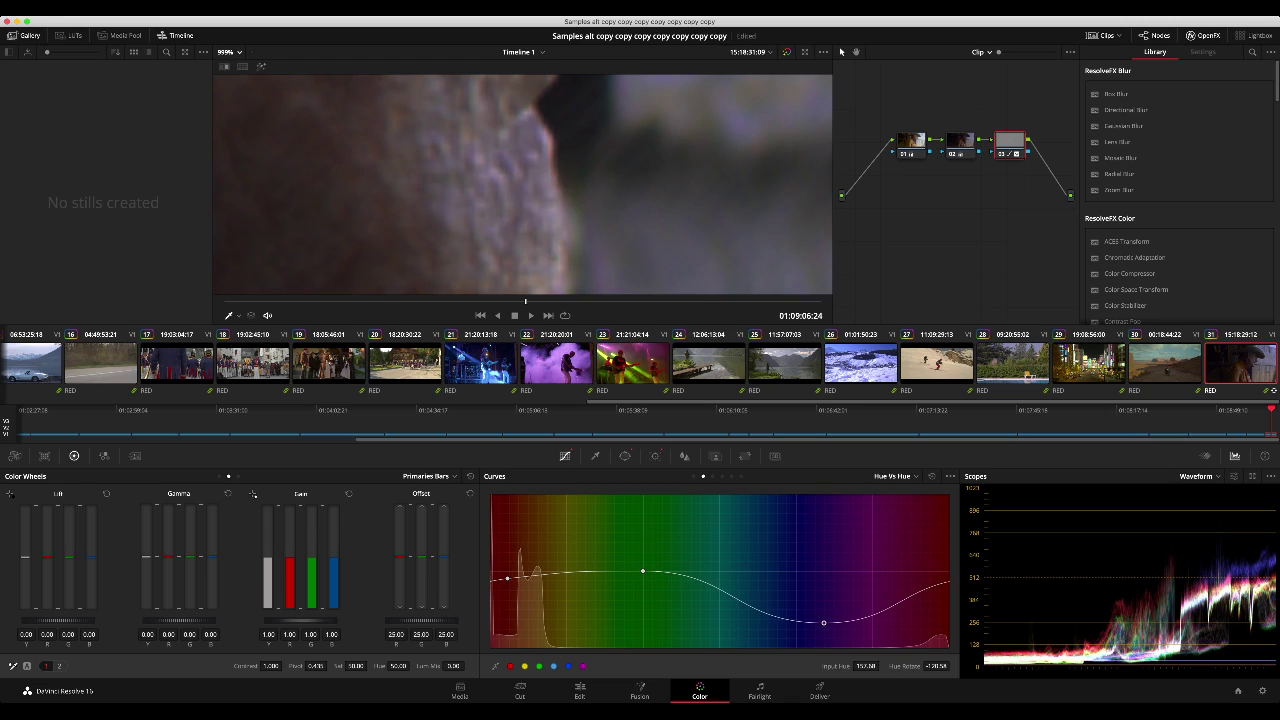
pyautogui.moveTo(507, 578); pyautogui.dragTo(561, 573)
# Step: Examine the chin in the fitted, enlarged and zoomed viewer and play the cowboy clip from 01:09:06:24 in the largest view
pyautogui.hotkey('shift', 'z')
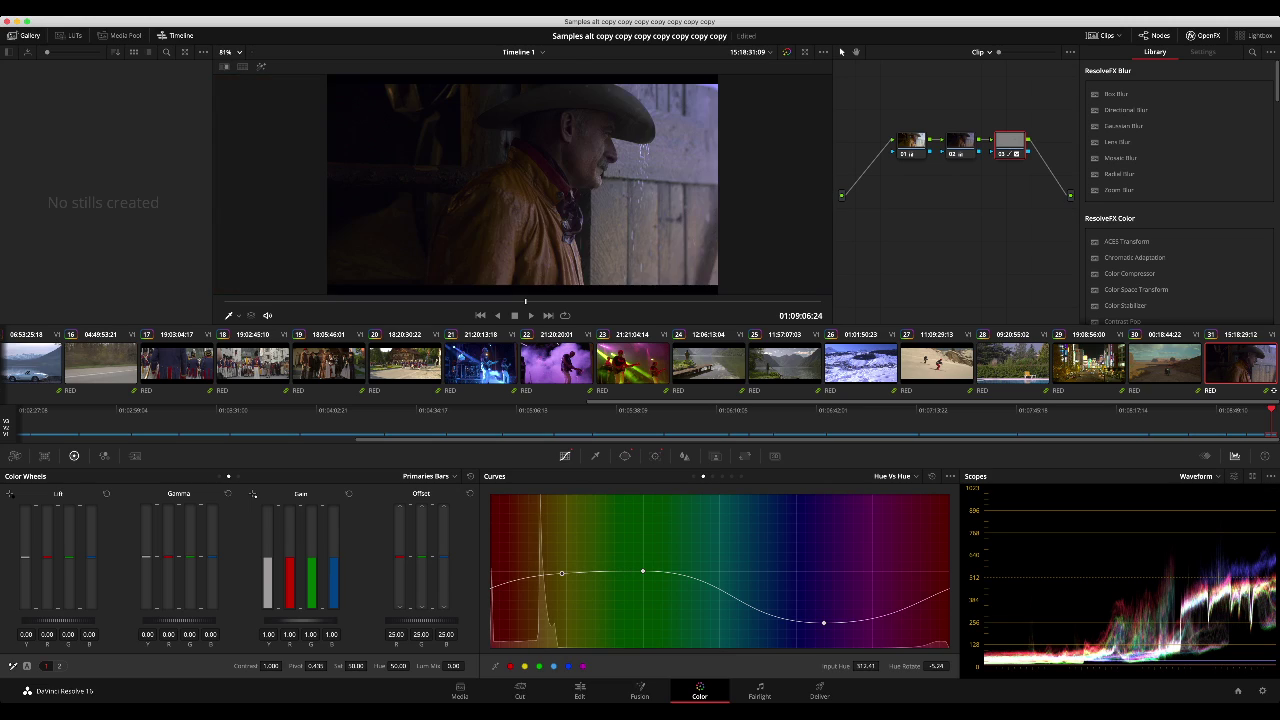
pyautogui.hotkey('alt', 'f')
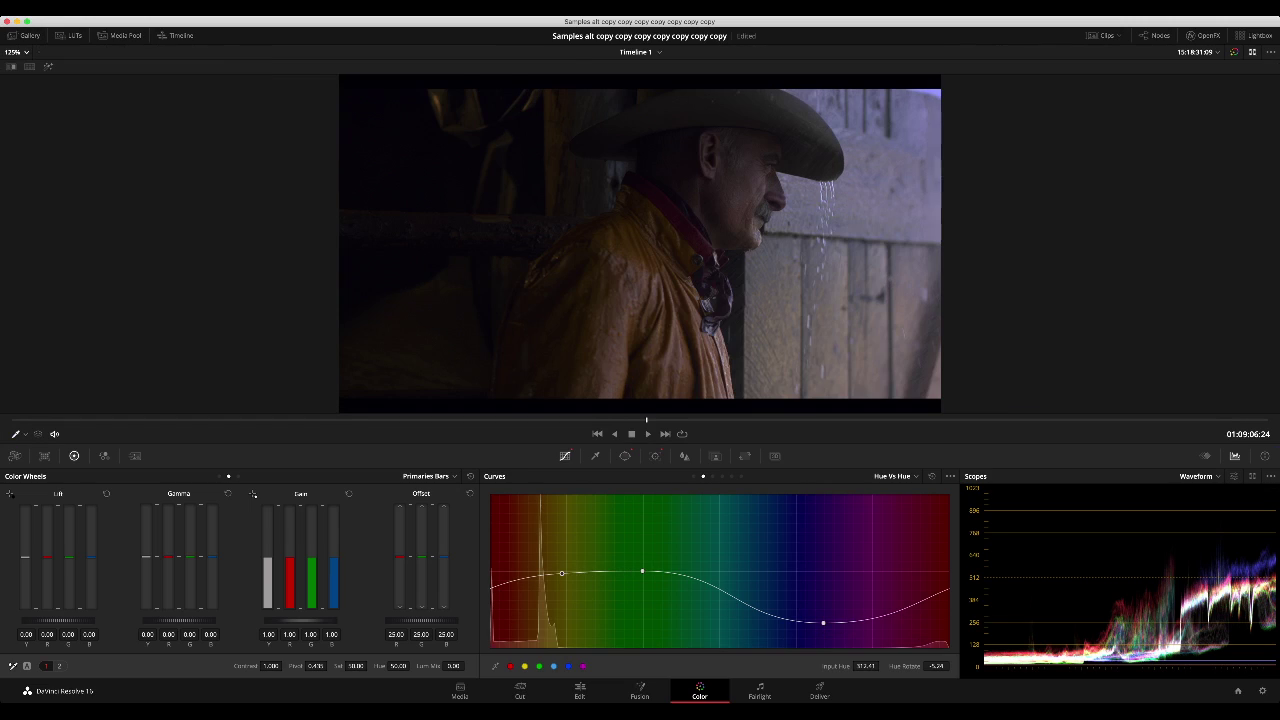
pyautogui.hotkey('alt', 'f')
pyautogui.scroll(5, 522, 185)
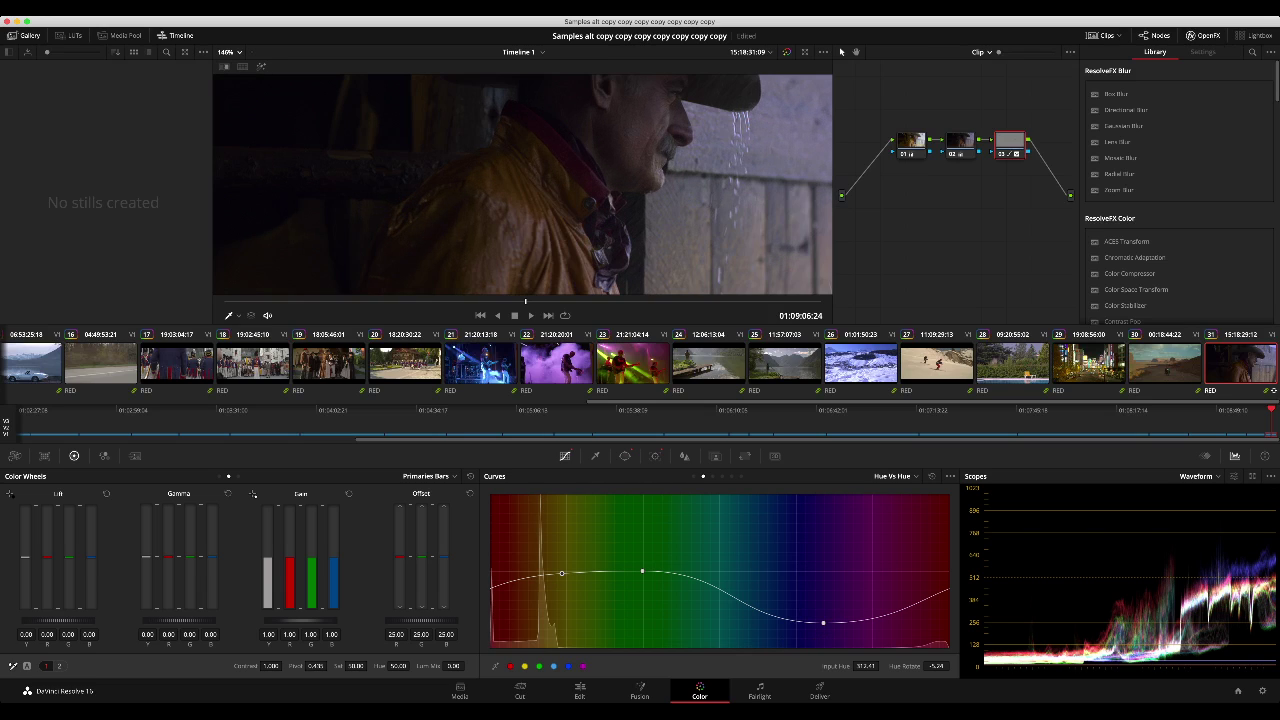
pyautogui.scroll(4, 522, 185)
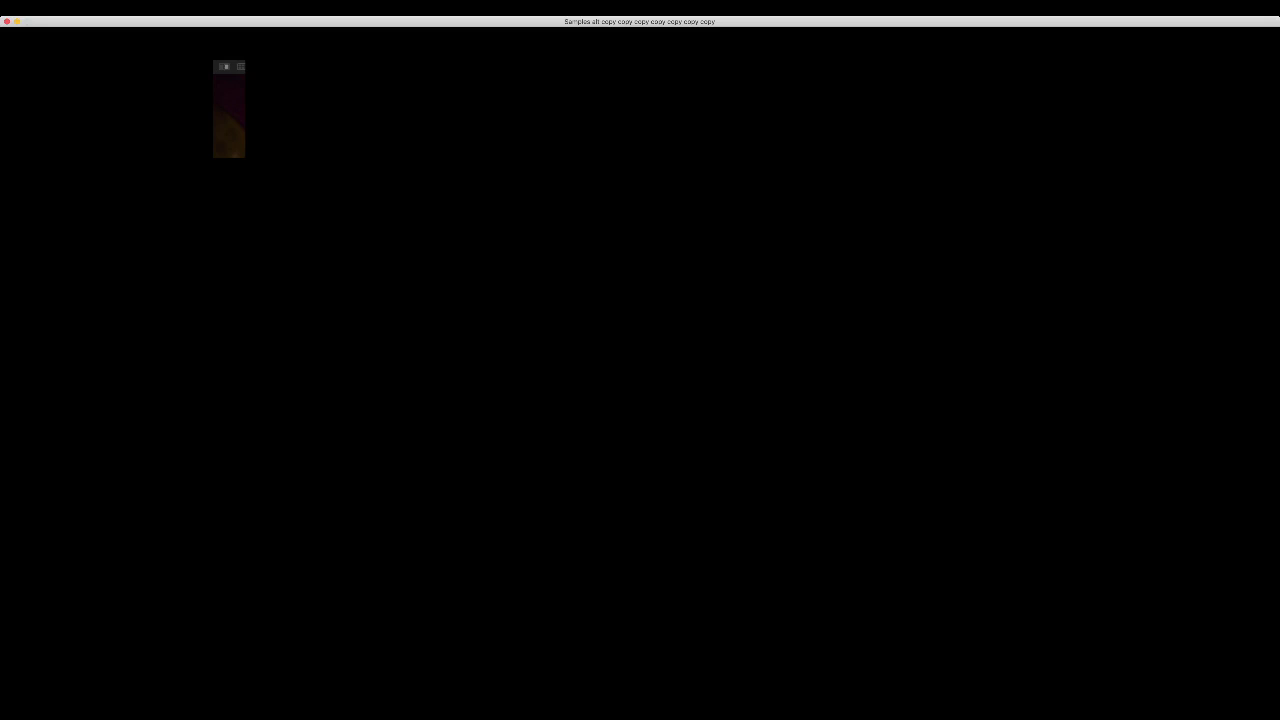
pyautogui.hotkey('shift', 'z')
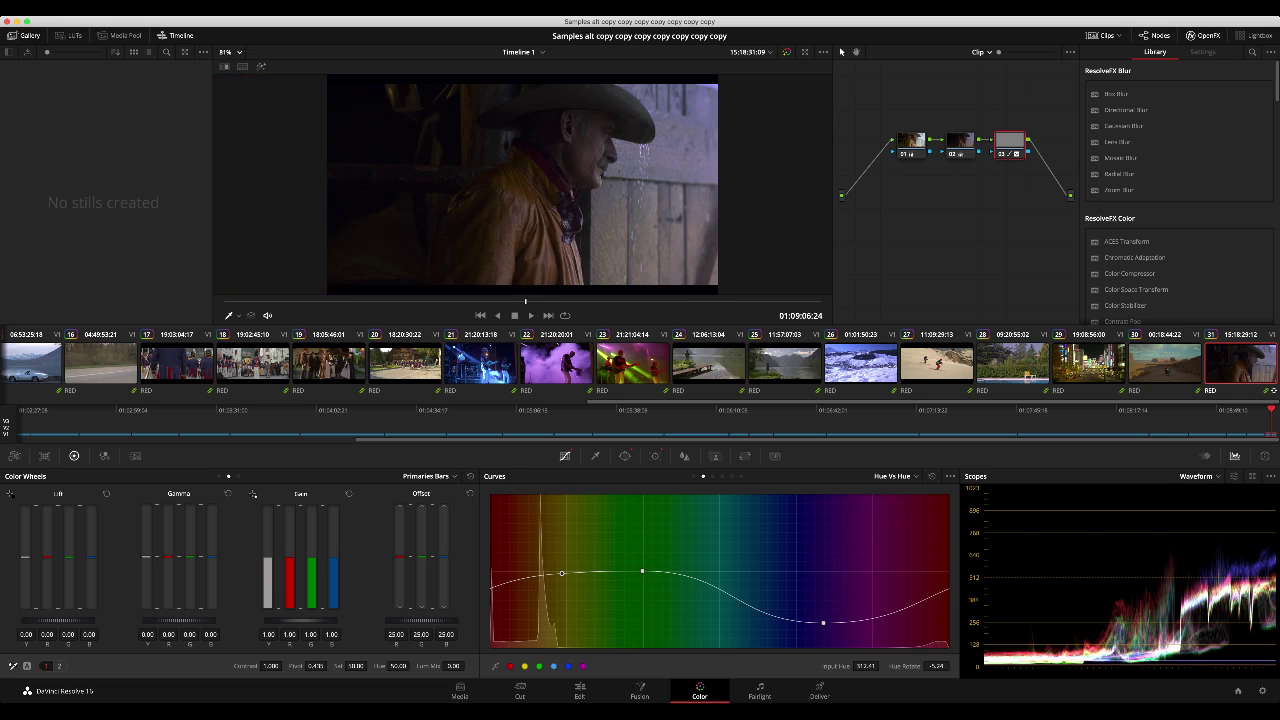
pyautogui.hotkey('shift', 'f')
pyautogui.press('space')
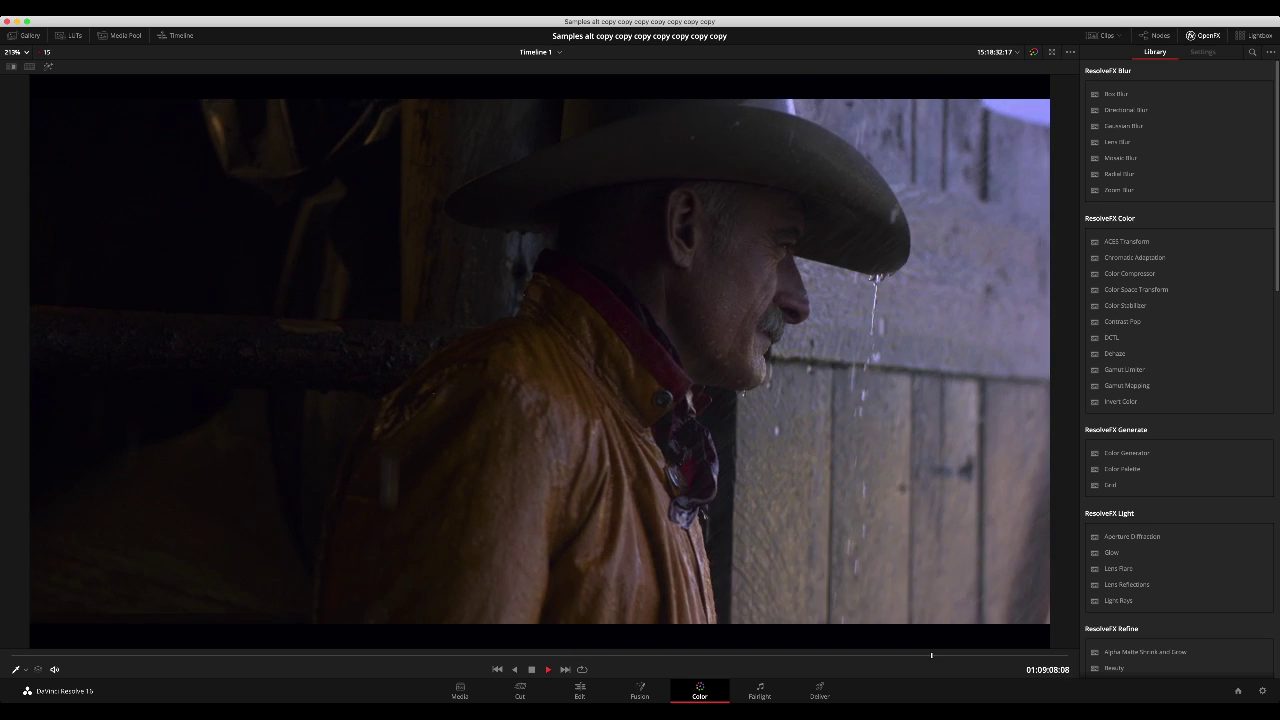
pyautogui.press('Down')
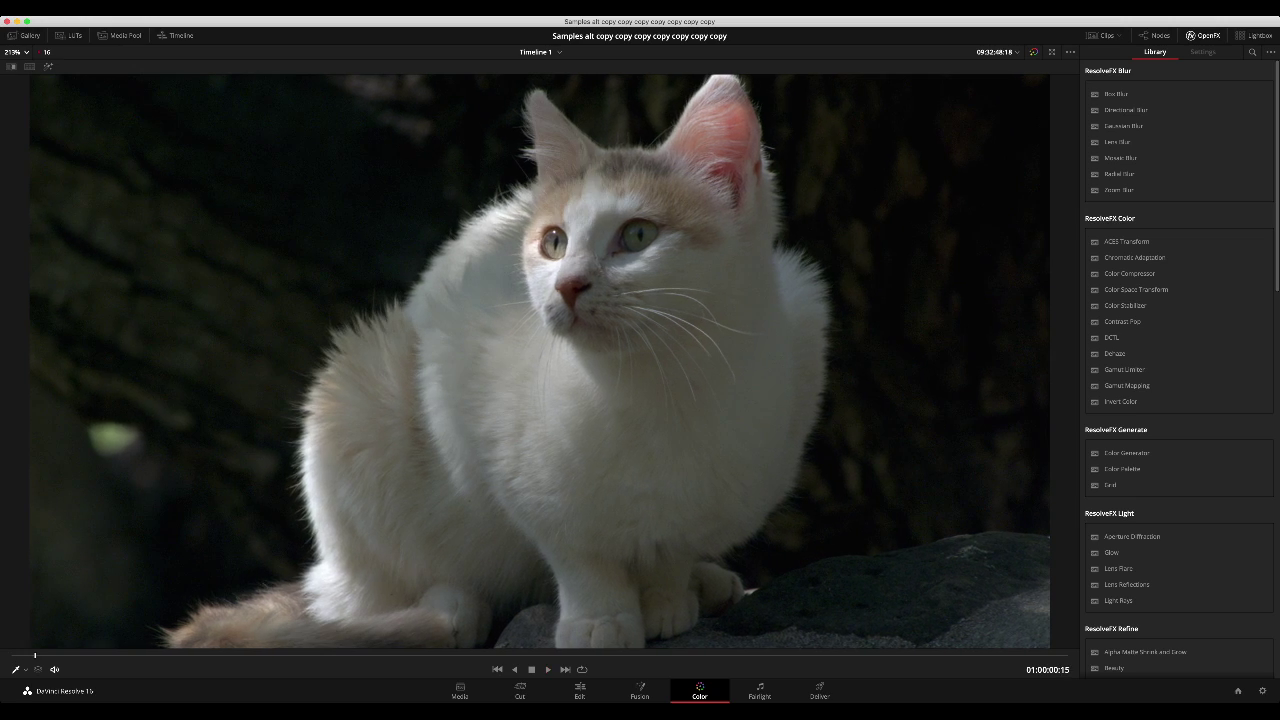
# Step: Look at truck clip 14 around 01:04:15:24 and return to cowboy clip 31
pyautogui.hotkey('alt', 'f')
pyautogui.click(1027, 364)
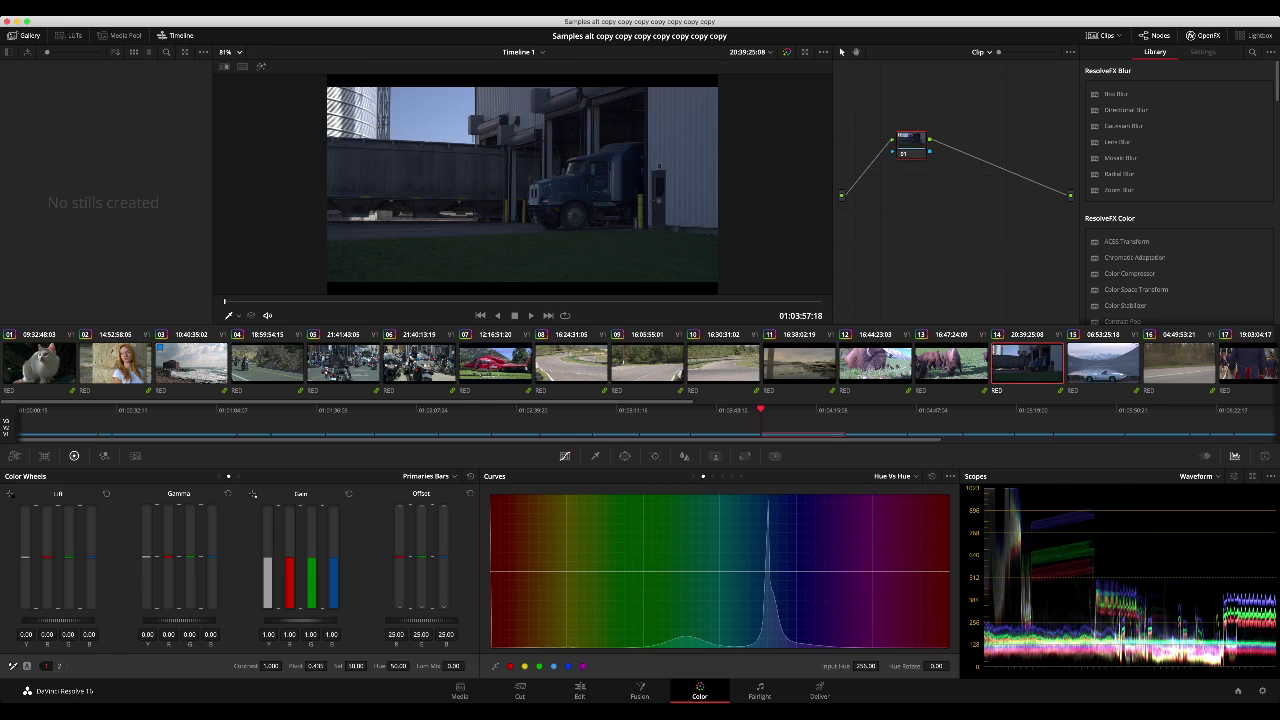
pyautogui.moveTo(225, 301)
pyautogui.mouseDown()
pyautogui.moveTo(820, 301)
pyautogui.moveTo(628, 301)
pyautogui.mouseUp()
pyautogui.hscroll(10, 640, 363)
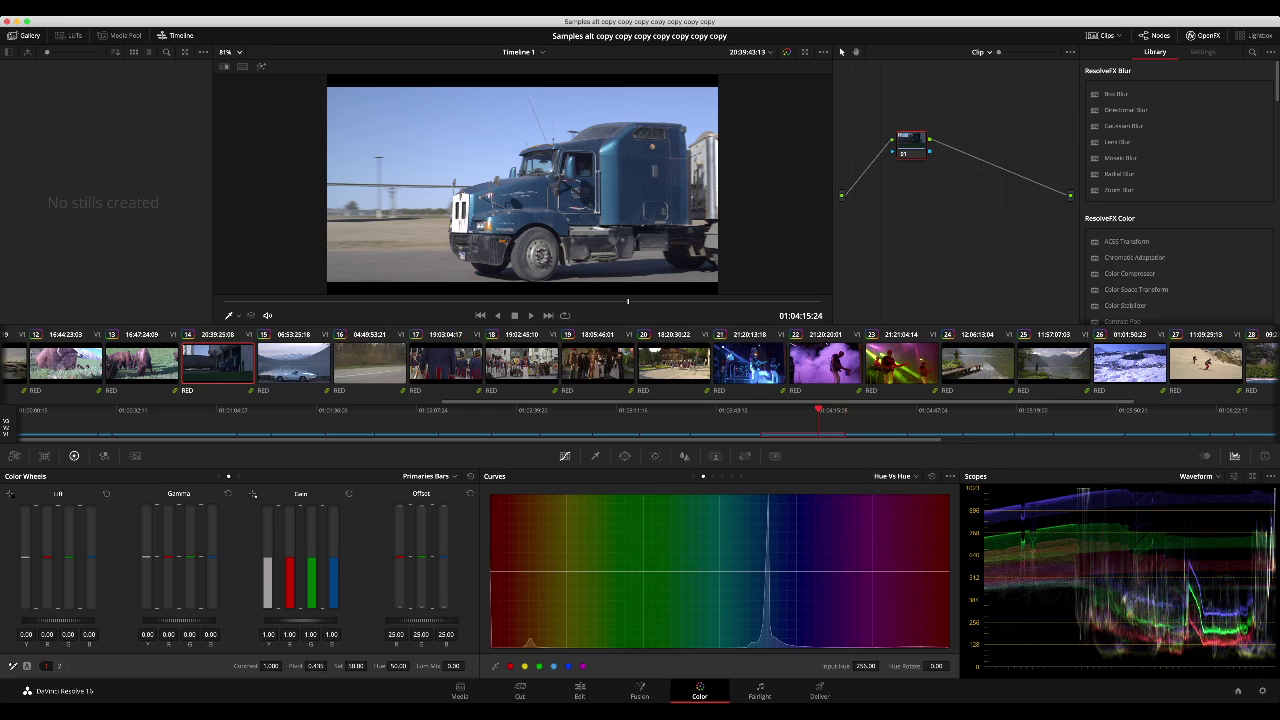
pyautogui.click(1240, 364)
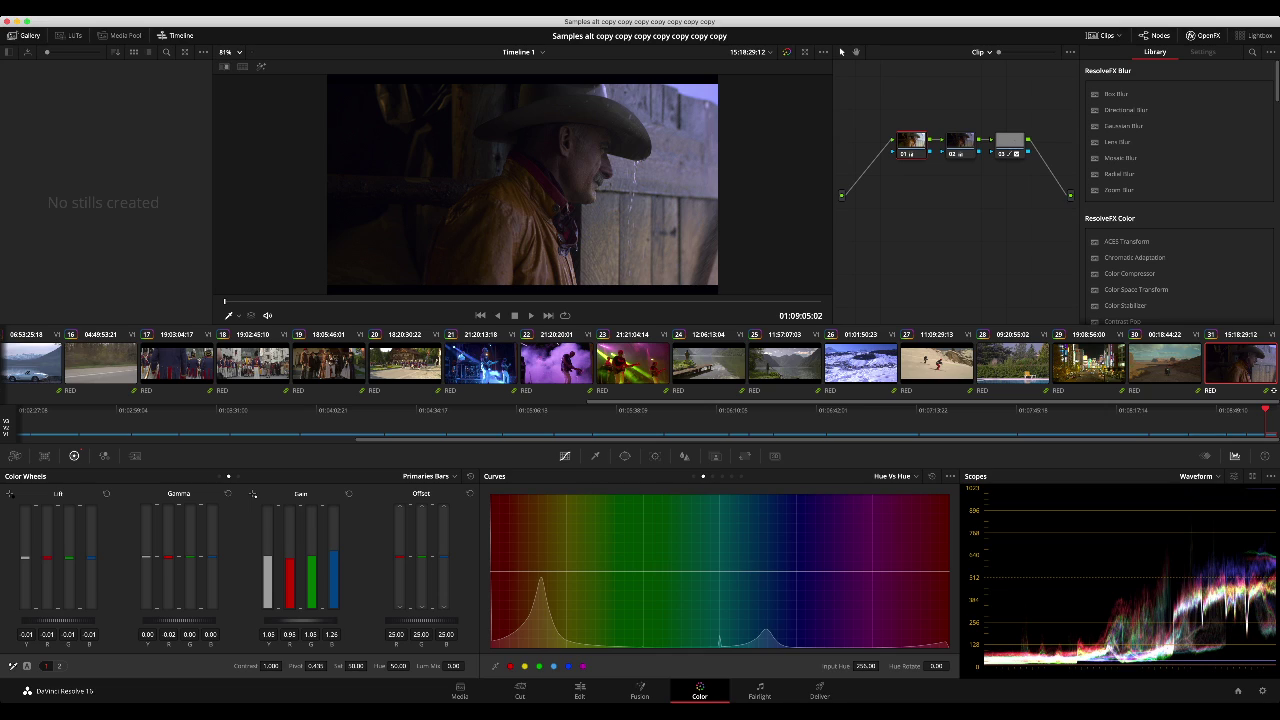
# Step: Select lake clip 24, bypass its grades to show the flat image, and switch the node view to Group Pre-Clip
pyautogui.click(709, 364)
pyautogui.press('super+a')
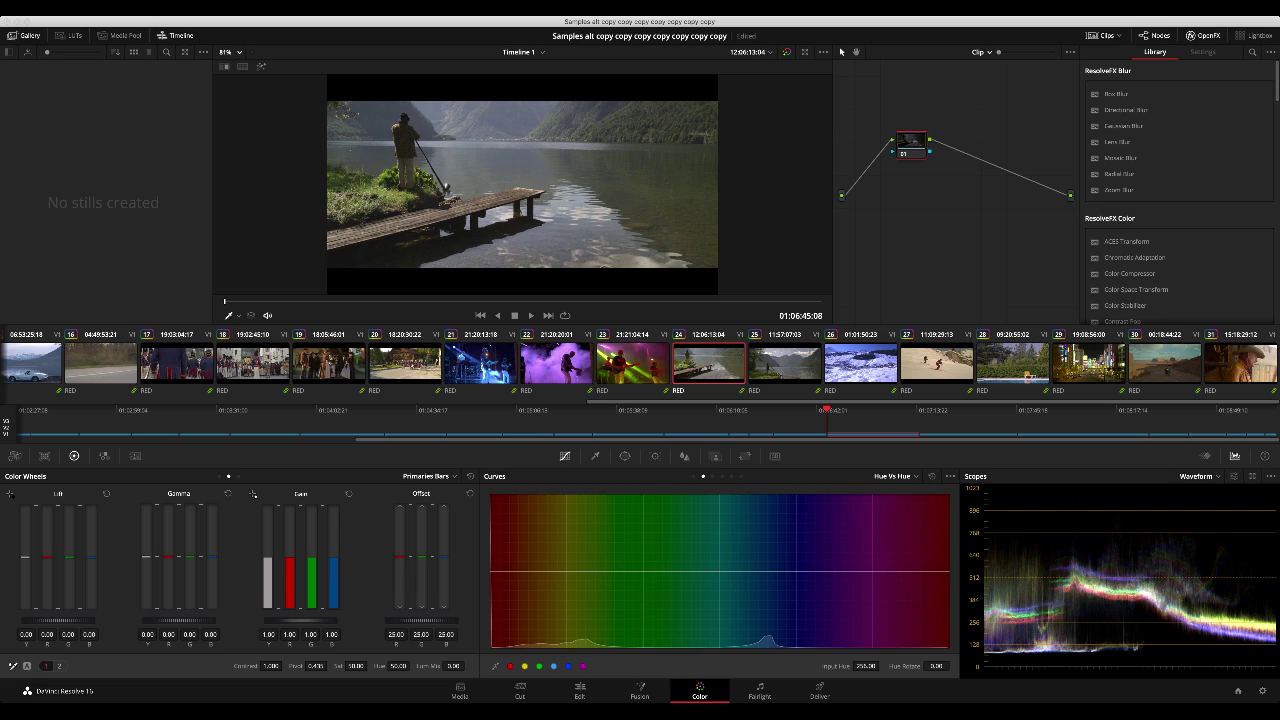
pyautogui.hotkey('shift', 'd')
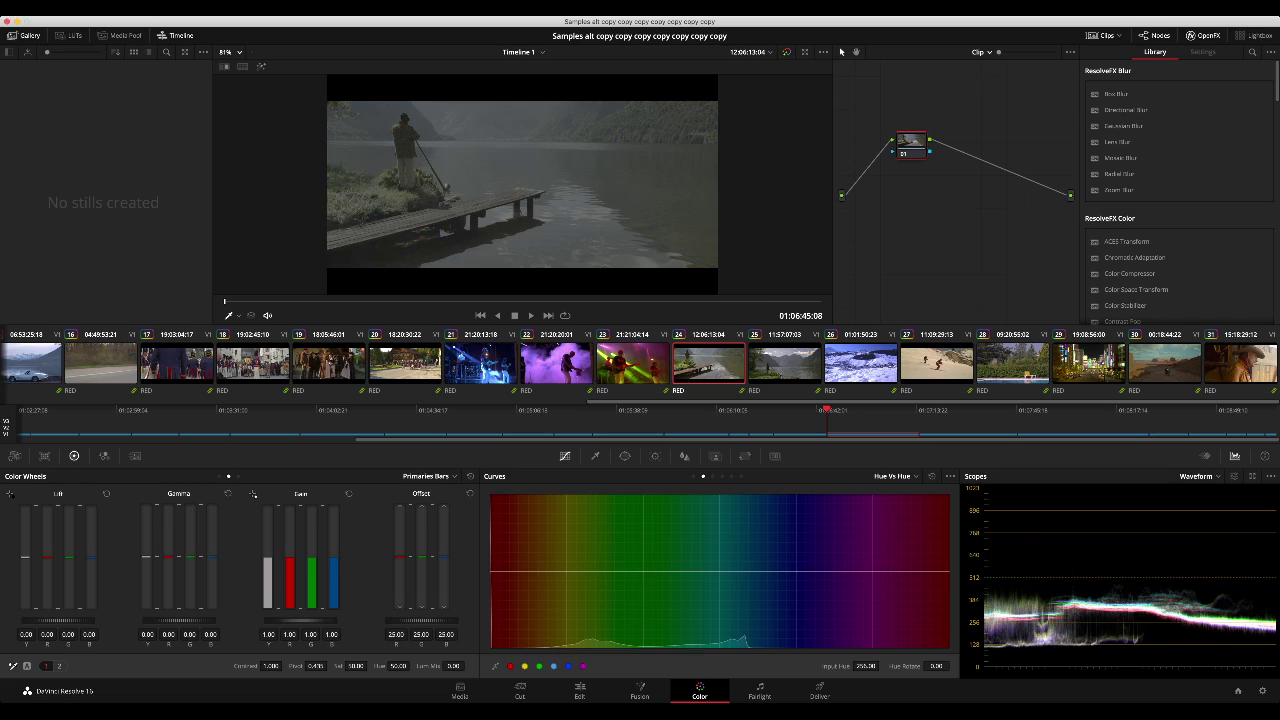
pyautogui.hotkey('alt', '`')
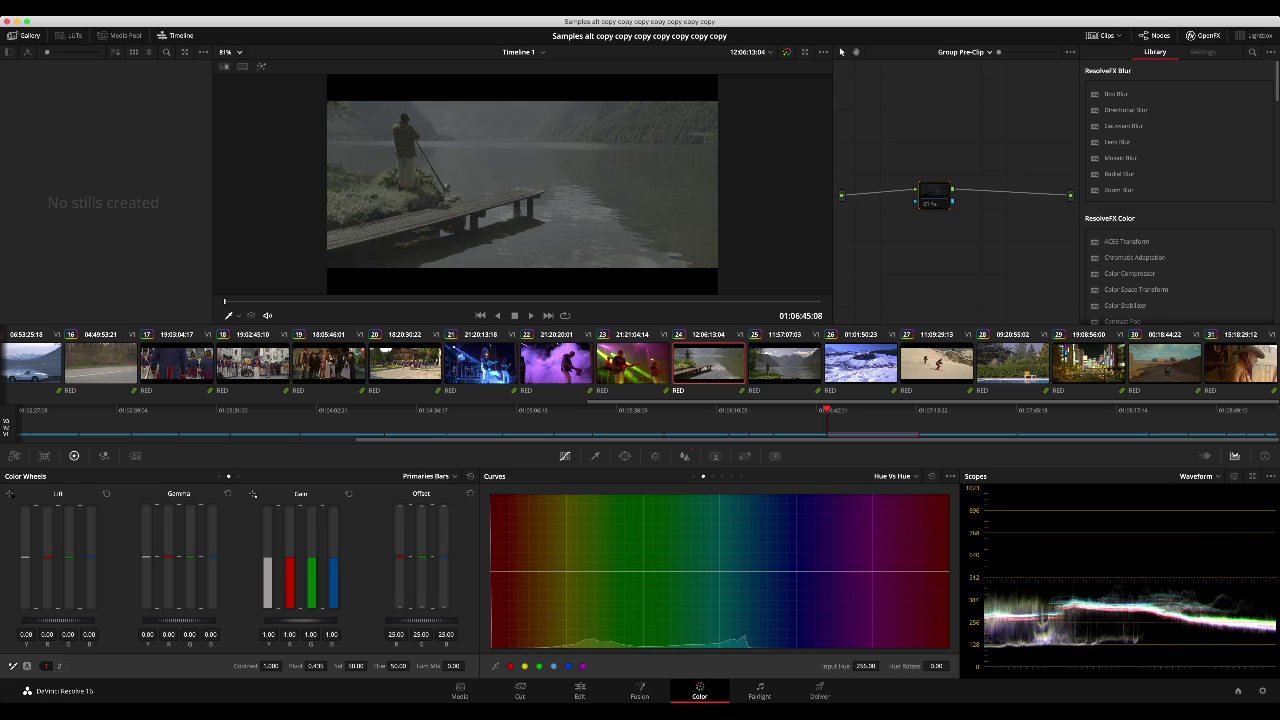
# Step: Add a serial Group Pre-Clip node with a Color Space Transform from REDWideGamutRGB and RED Log3G10 input gamma to REDLogFilm output gamma
pyautogui.hotkey('alt', 's')
pyautogui.moveTo(954, 194); pyautogui.dragTo(974, 246)
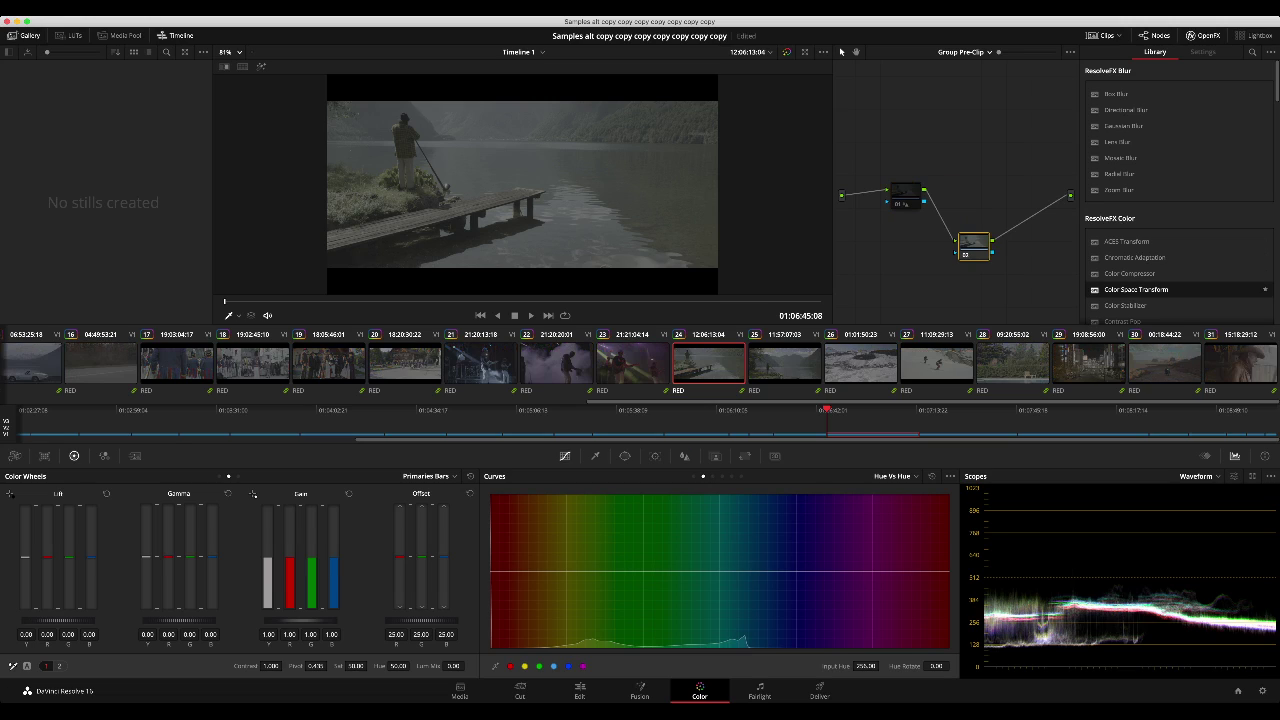
pyautogui.moveTo(1136, 290); pyautogui.dragTo(974, 246)
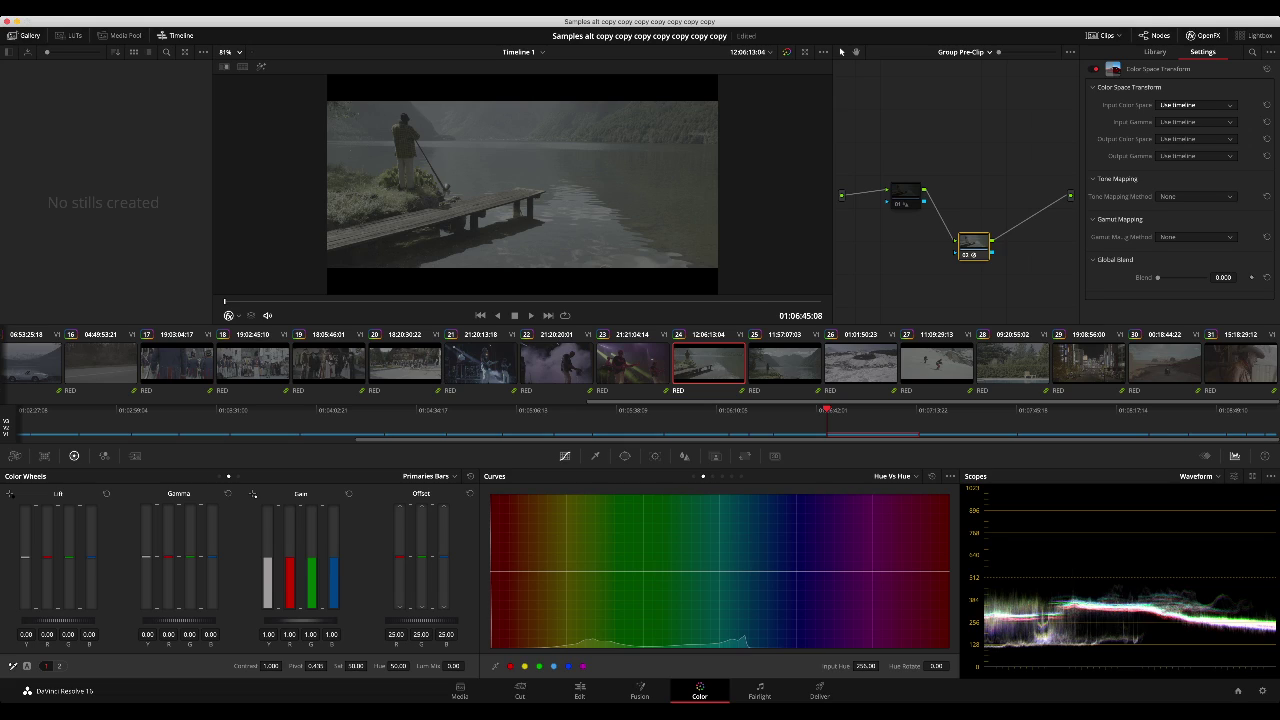
pyautogui.click(1196, 105)
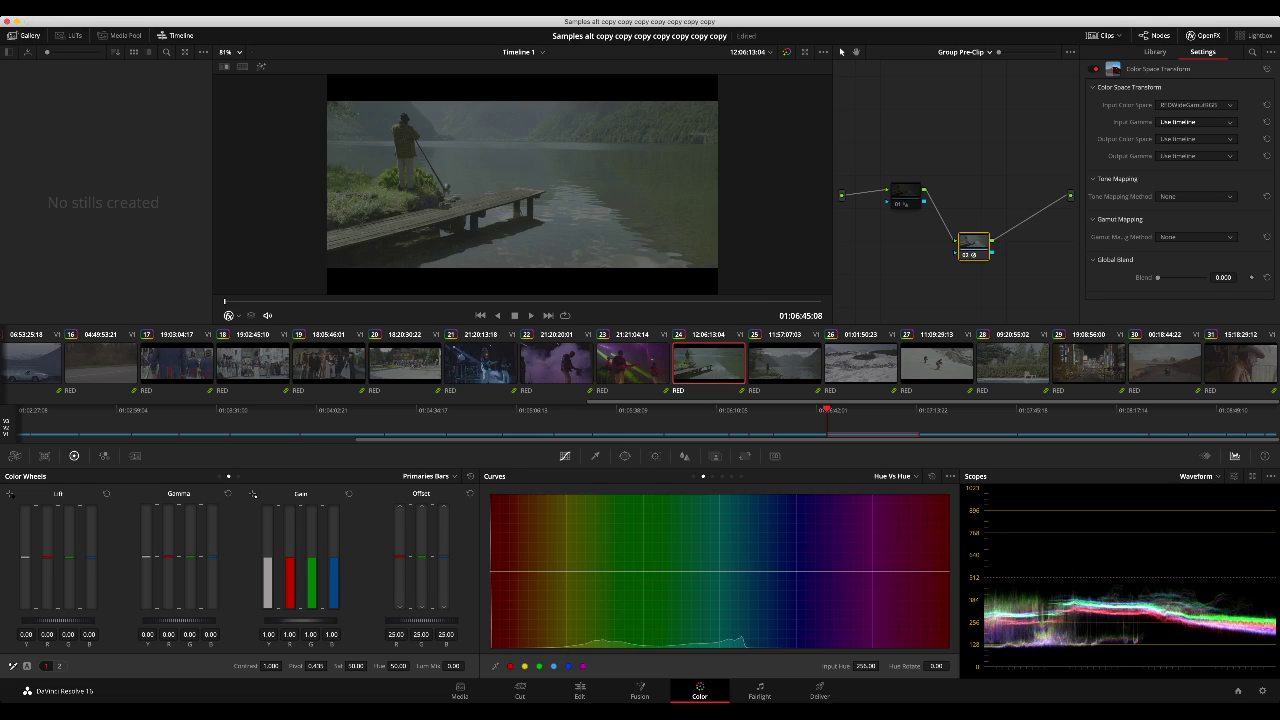
pyautogui.click(1196, 122)
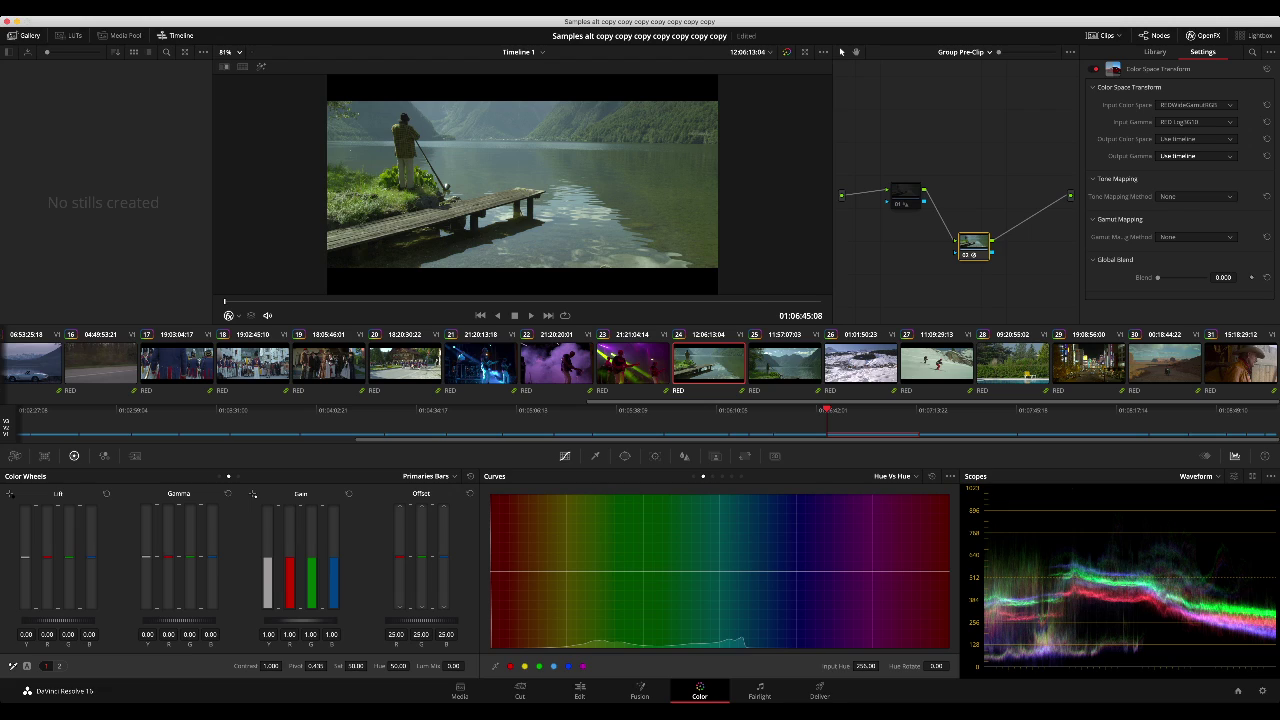
pyautogui.click(1196, 156)
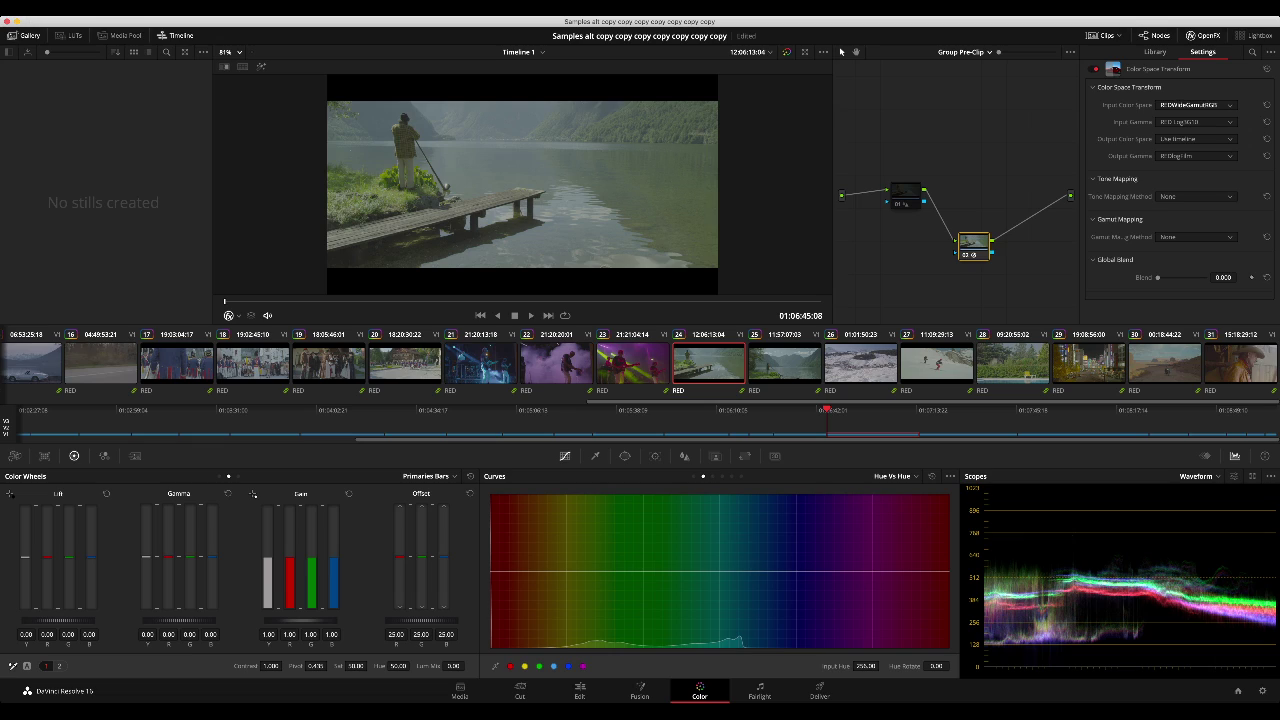
# Step: Try Use timeline as the transform's input color space and undo the change
pyautogui.click(1196, 105)
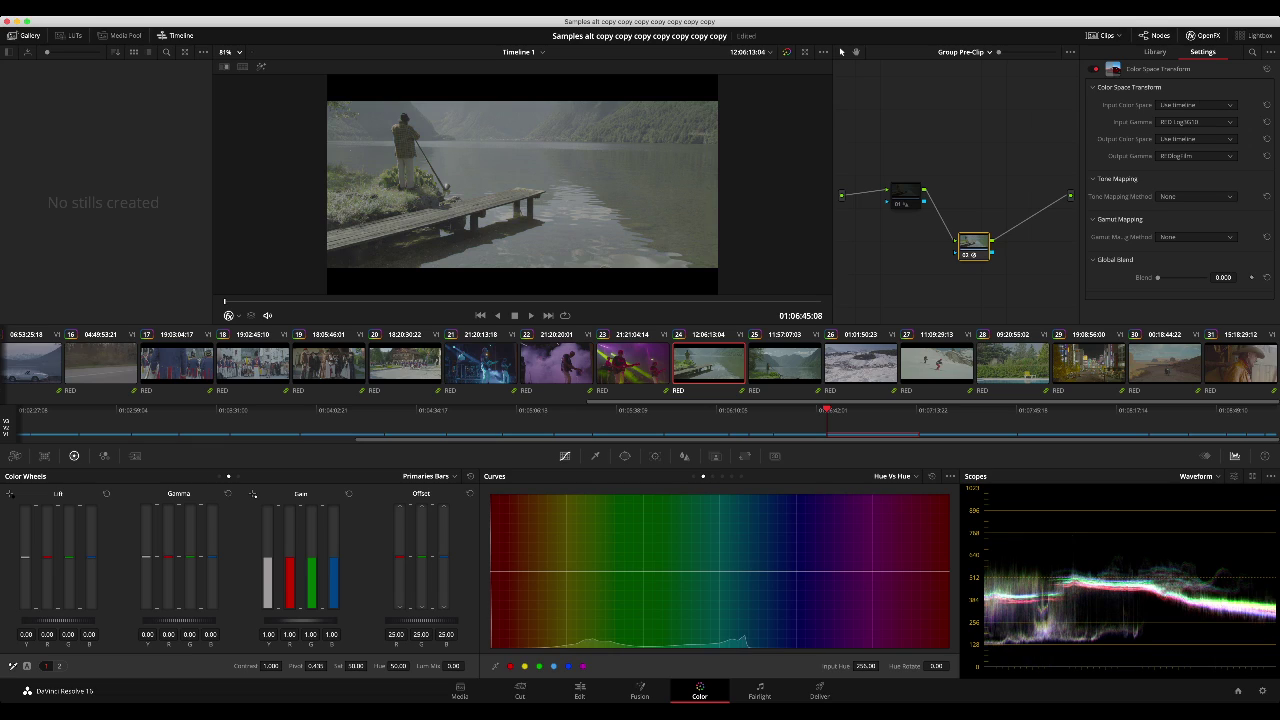
pyautogui.press('super+z')
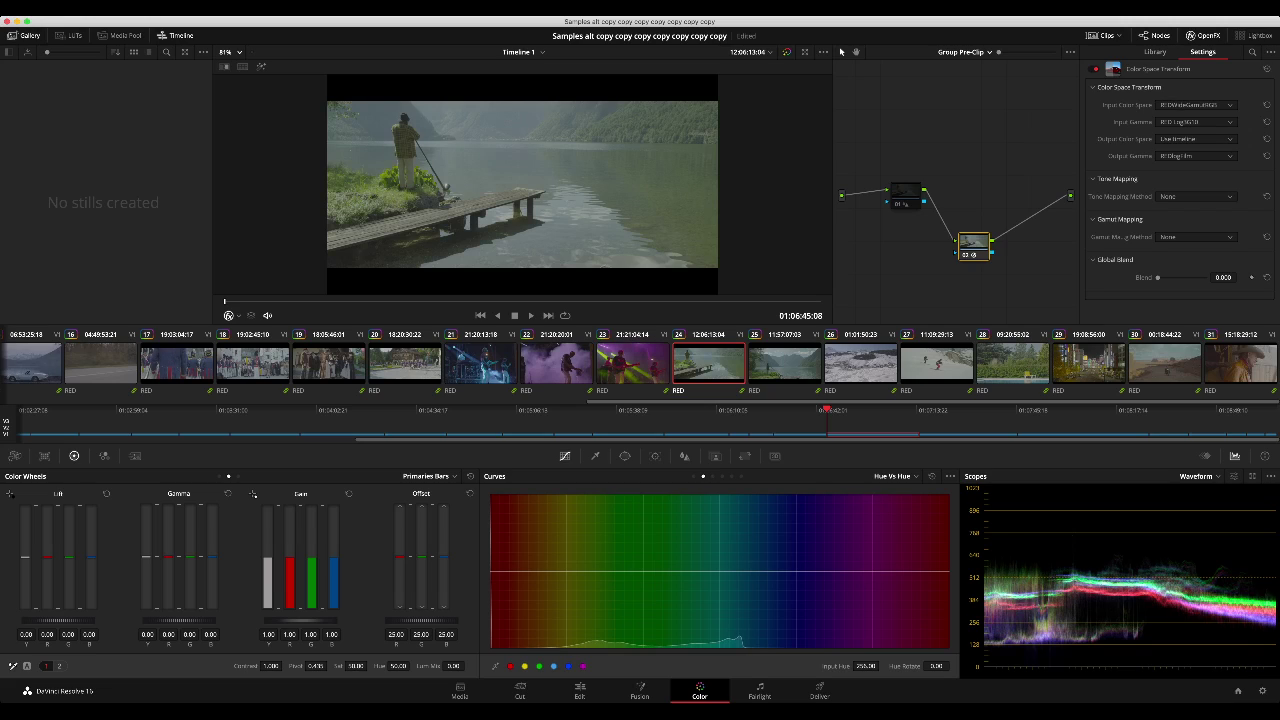
pyautogui.press('super+z')
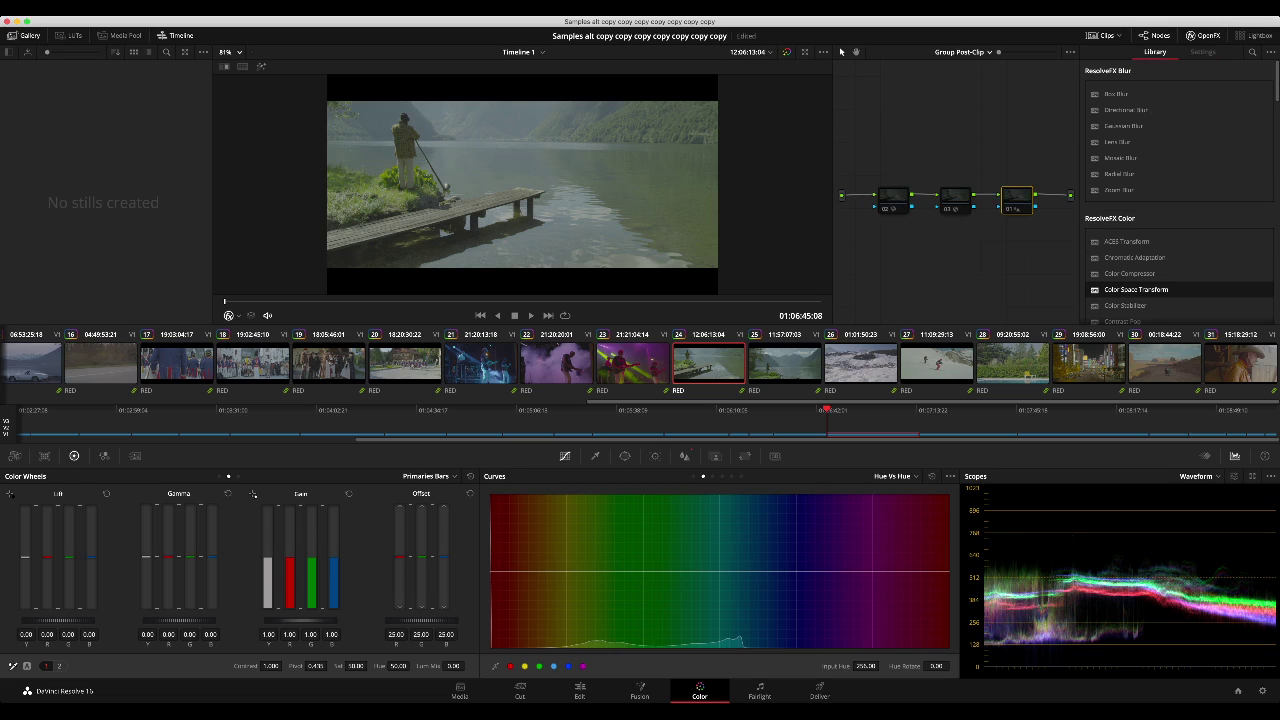
# Step: Add a serial node ahead of the first Group Post-Clip node, tidy the node graph, and apply the film-look LUT to it
pyautogui.click(893, 197)
pyautogui.hotkey('shift', 's')
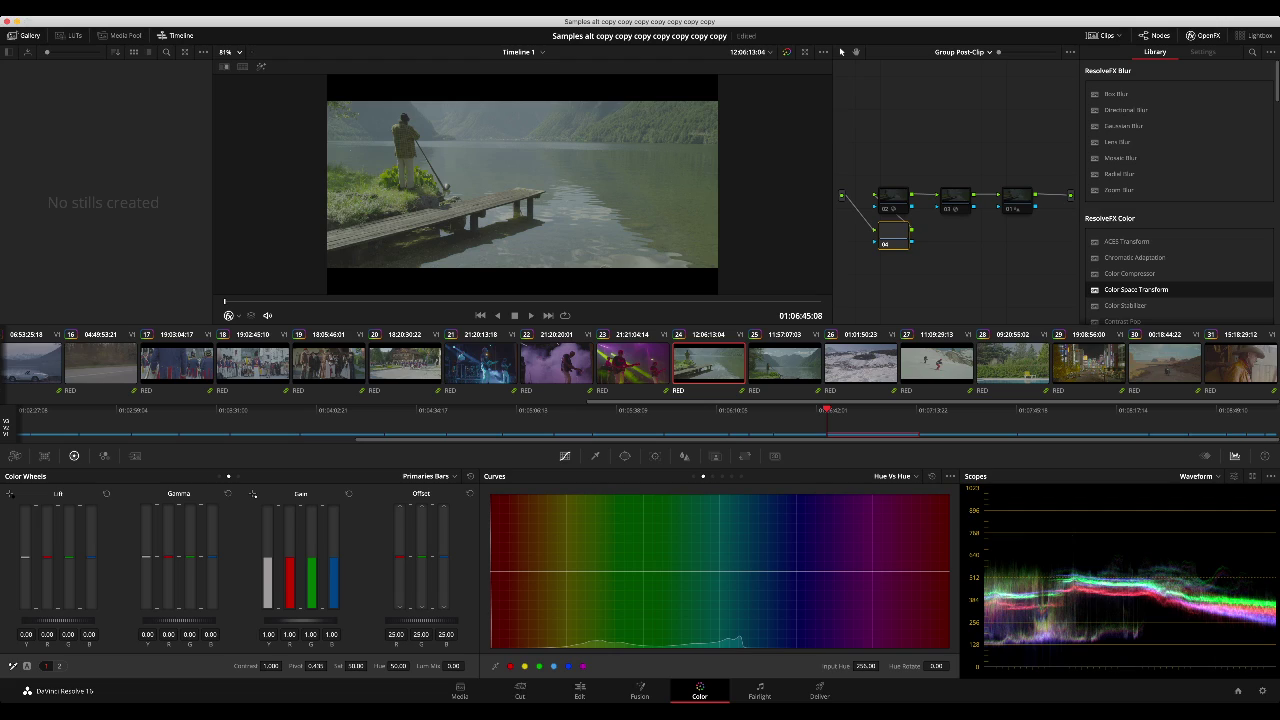
pyautogui.hotkey('shift', 'c')
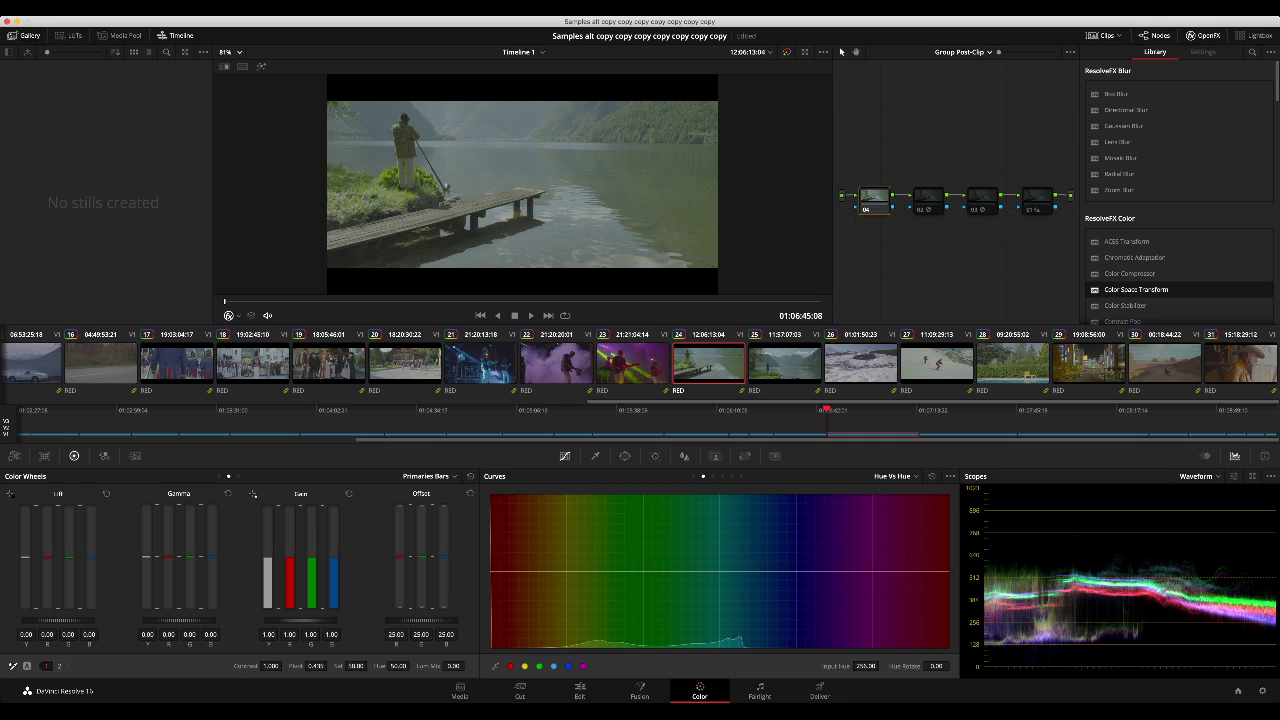
pyautogui.hotkey('shift', 'd')
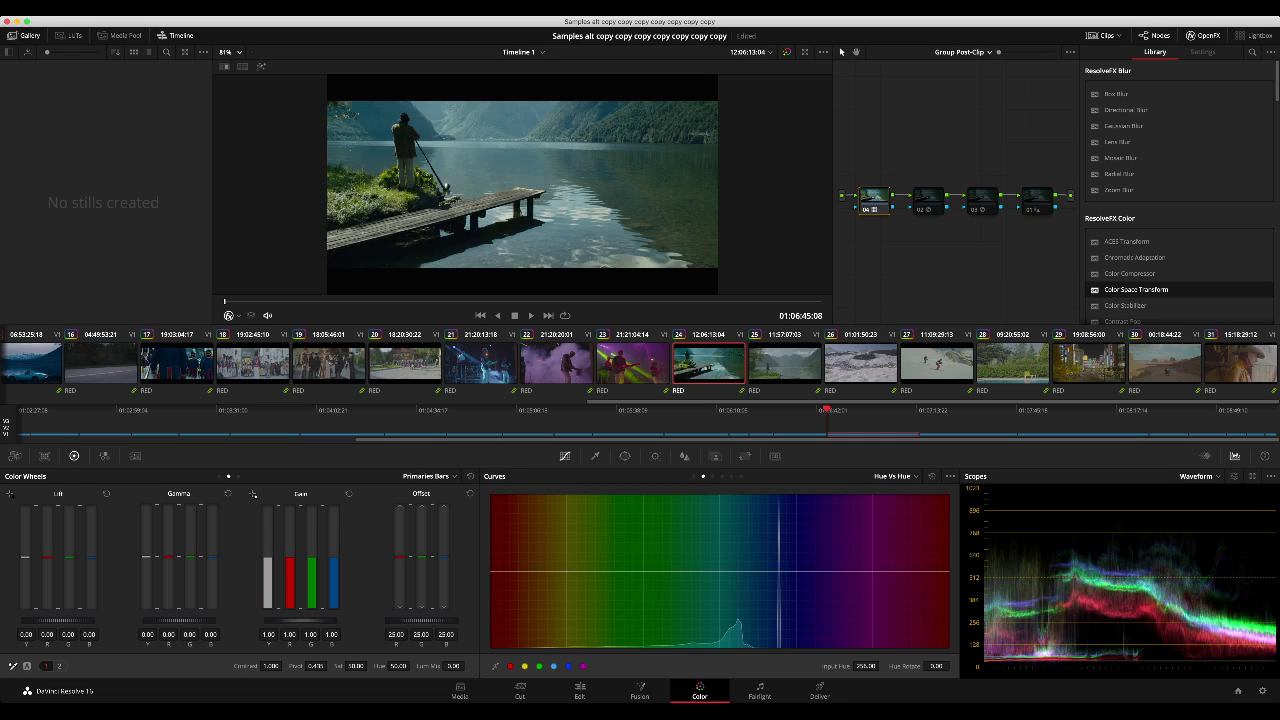
# Step: In lake clip 24's clip-level node, set Offset to about 31.80 red, 33.00 green and 30.60 blue, and check the enlarged image
pyautogui.hotkey('alt', '`')
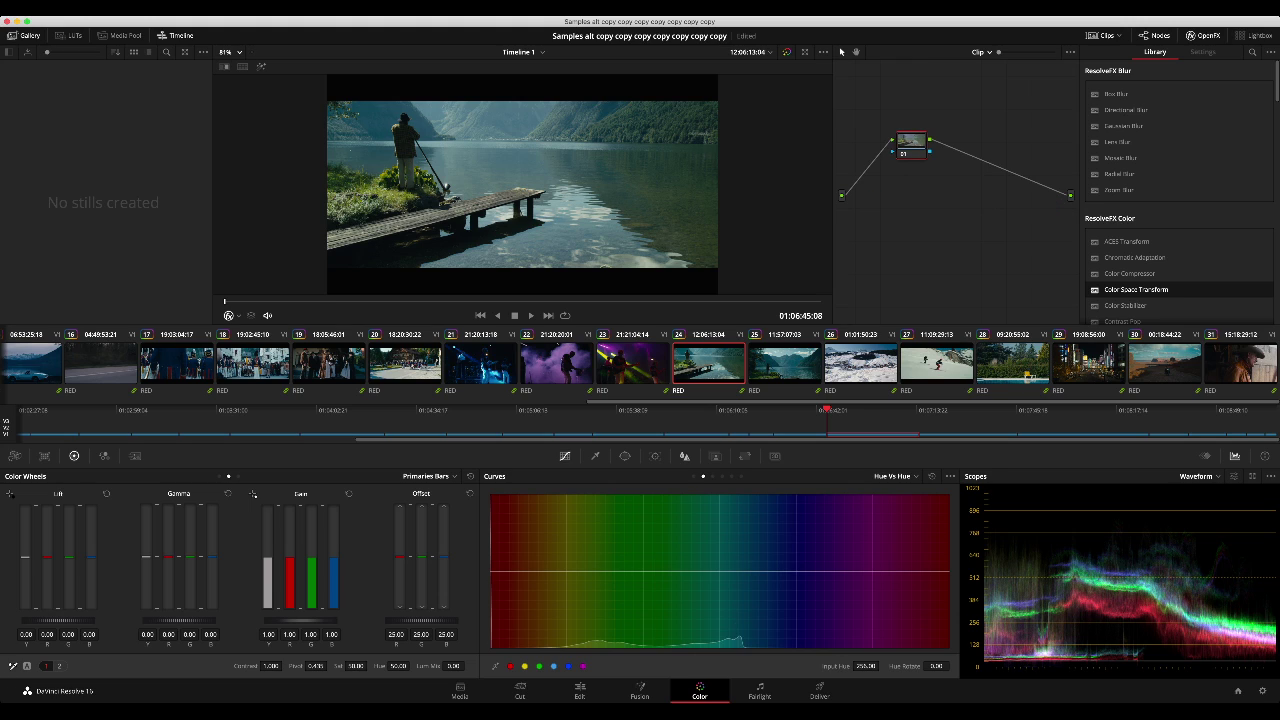
pyautogui.moveTo(421, 621); pyautogui.dragTo(471, 621)
pyautogui.moveTo(444, 554); pyautogui.dragTo(444, 566)
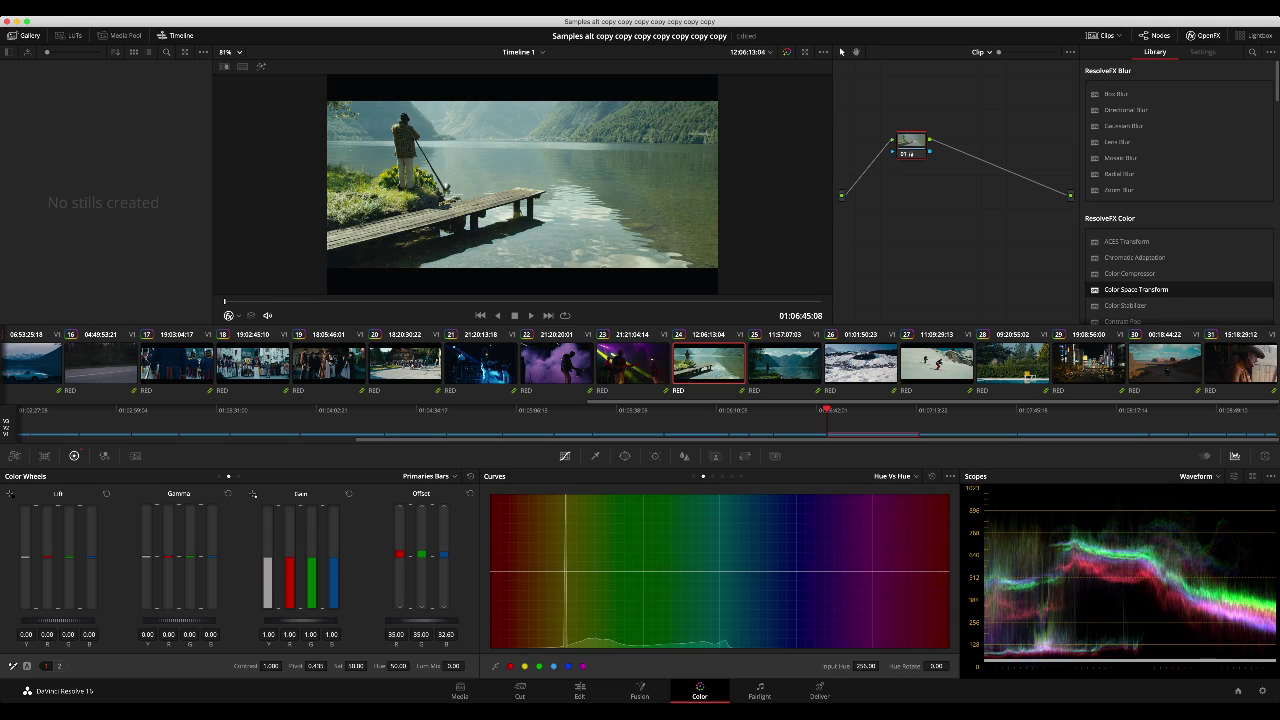
pyautogui.moveTo(400, 554); pyautogui.dragTo(400, 560)
pyautogui.hotkey('alt', 'f')
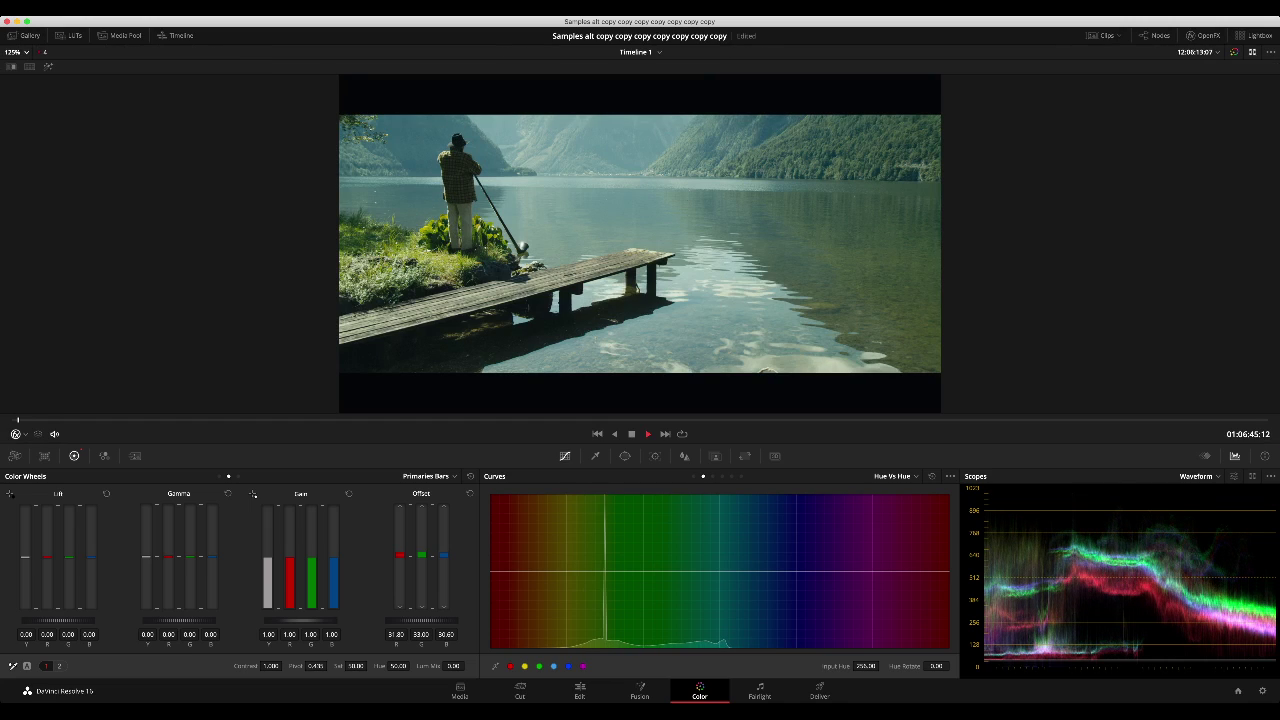
pyautogui.hotkey('alt', 'f')
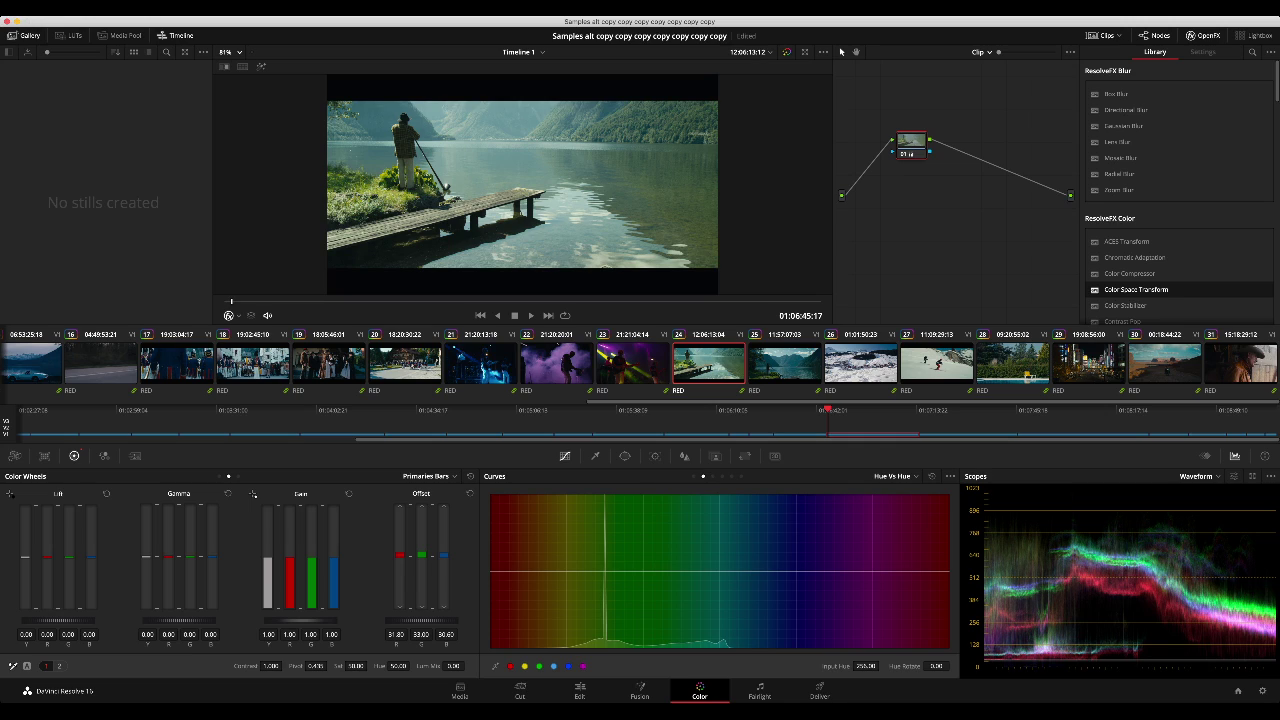
# Step: Examine the first Group Pre-Clip node's Blur settings and inspect its effect on the enlarged image
pyautogui.hotkey('alt', '`')
pyautogui.click(896, 200)
pyautogui.moveTo(896, 200); pyautogui.dragTo(904, 212)
pyautogui.click(684, 456)
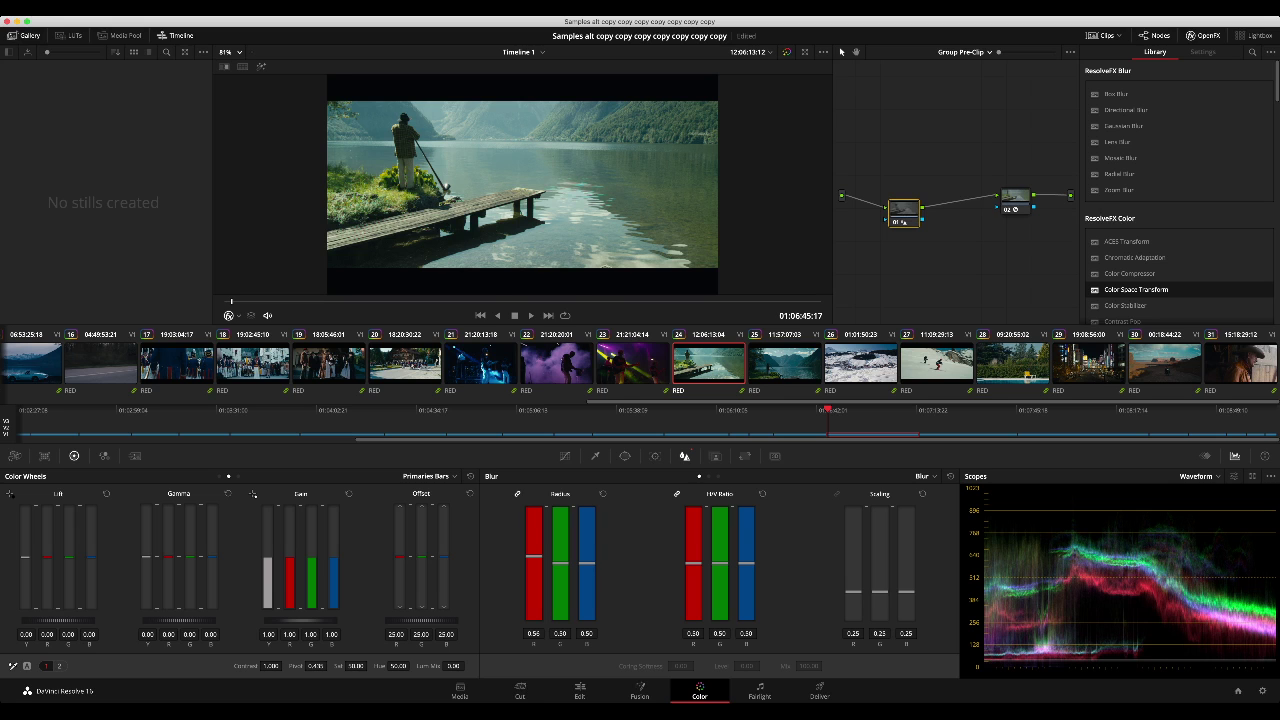
pyautogui.hotkey('alt', 'f')
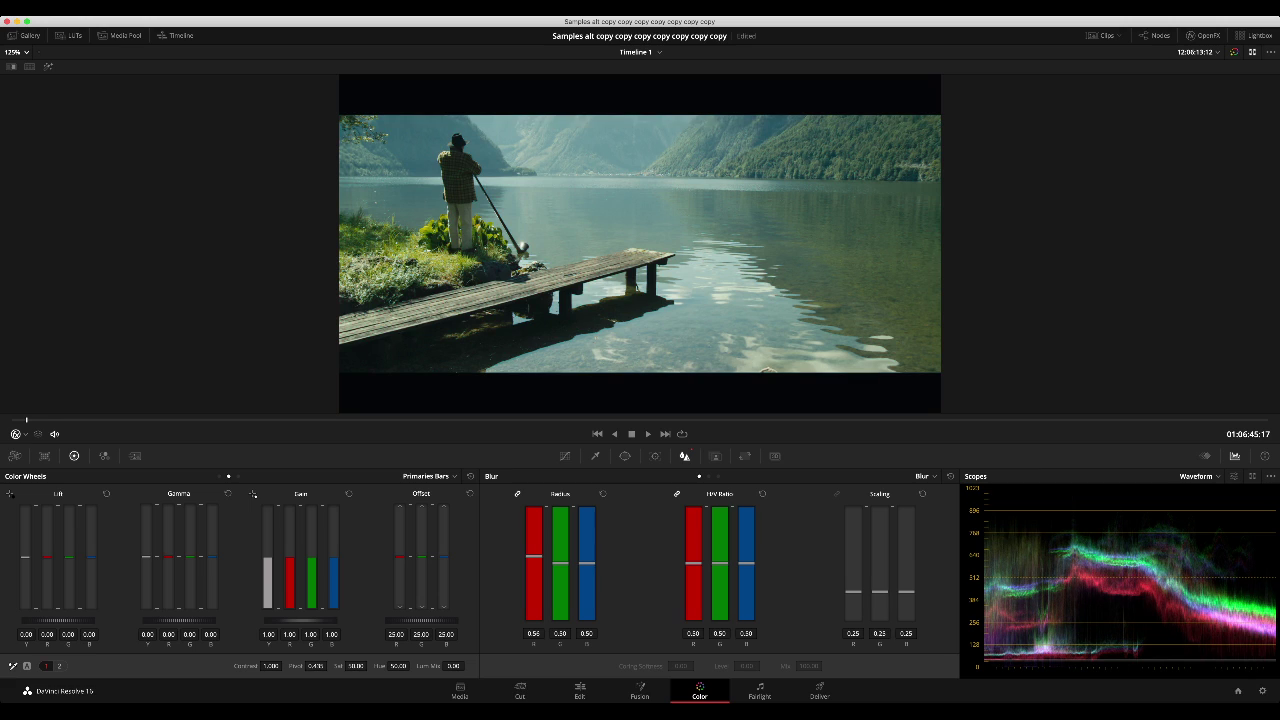
pyautogui.hotkey('alt', 'f')
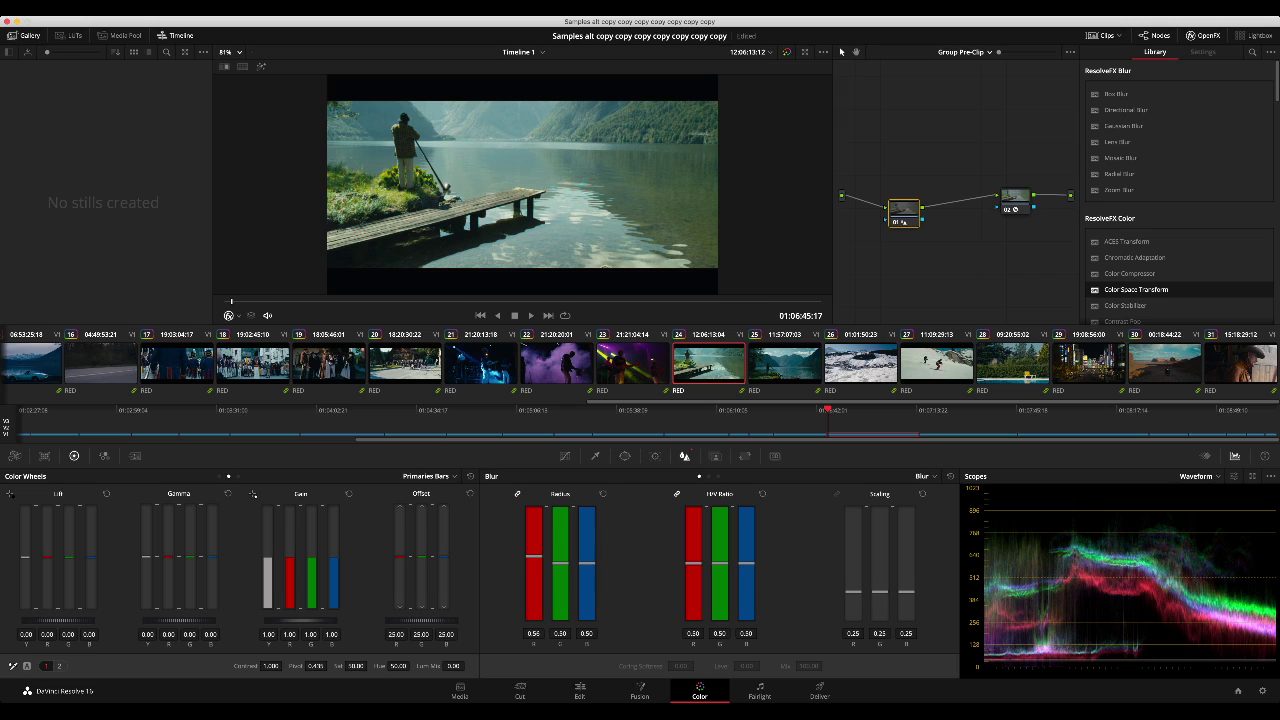
# Step: Enable the second Group Post-Clip node with Analog Damage and review its Telecine Source and Scan settings
pyautogui.hotkey('alt', '`')
pyautogui.hotkey('alt', '`')
pyautogui.click(928, 197)
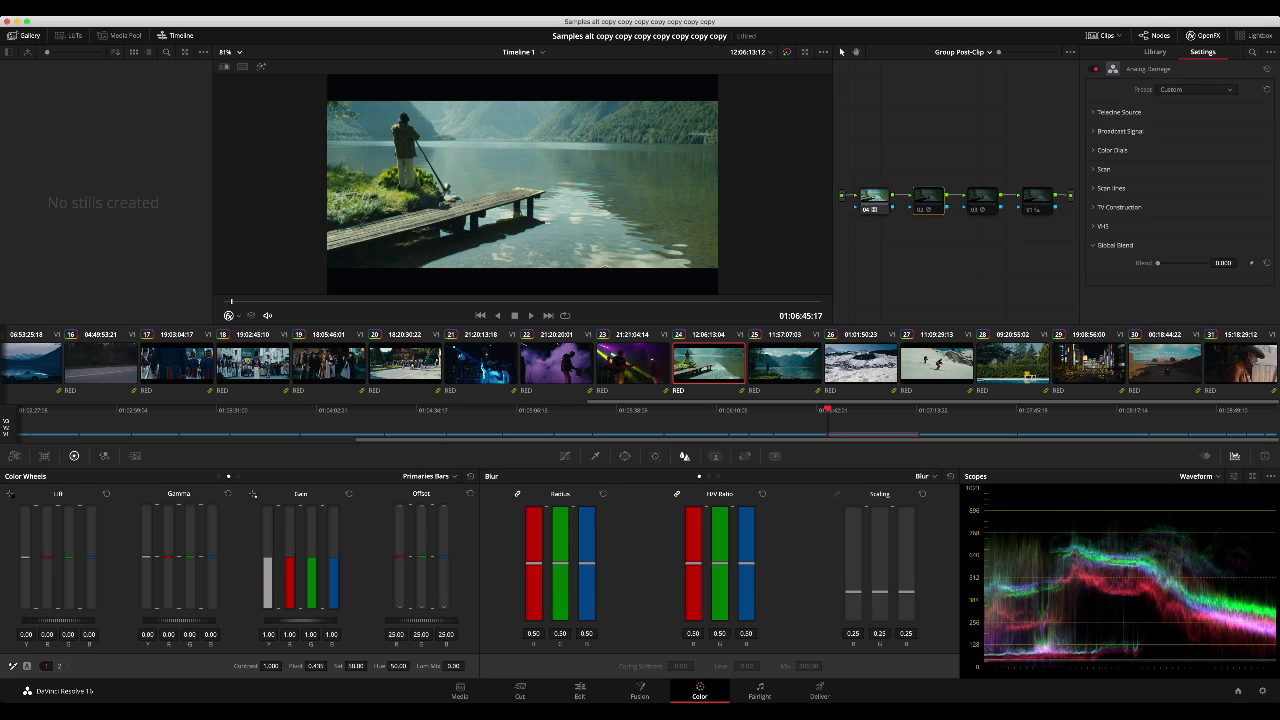
pyautogui.press('super+d')
pyautogui.click(1095, 112)
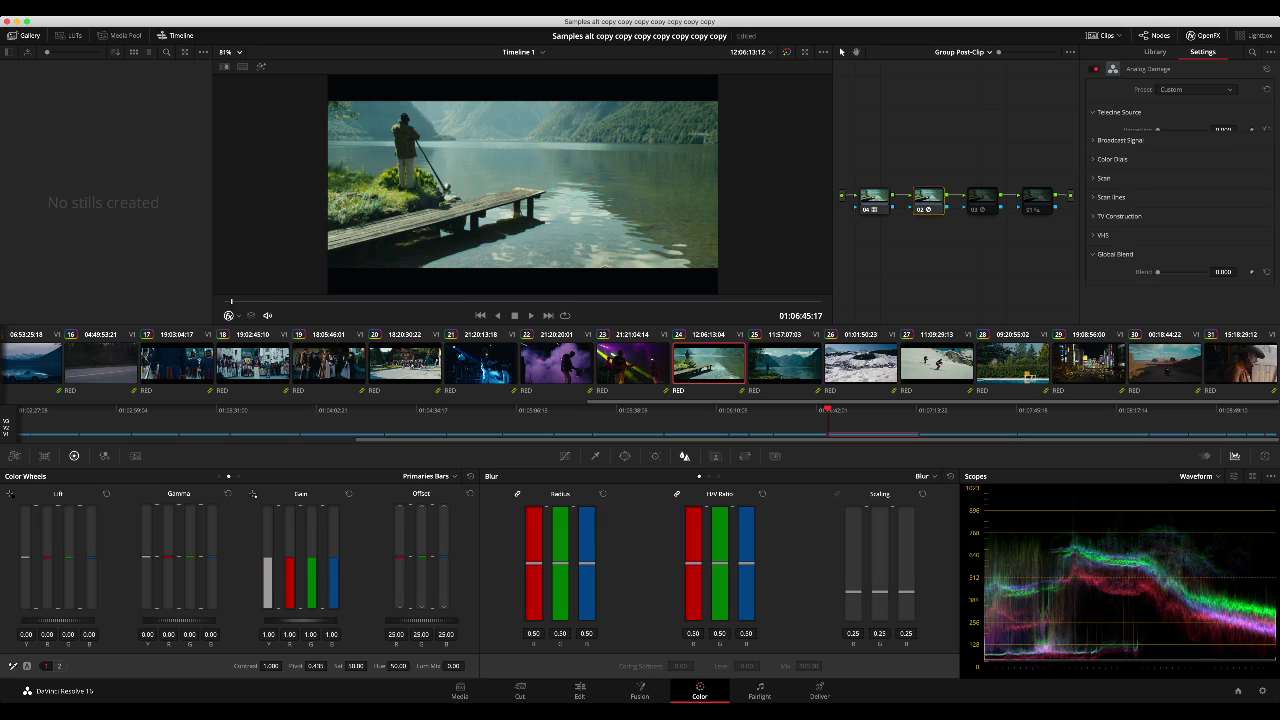
pyautogui.click(1095, 112)
pyautogui.click(1104, 169)
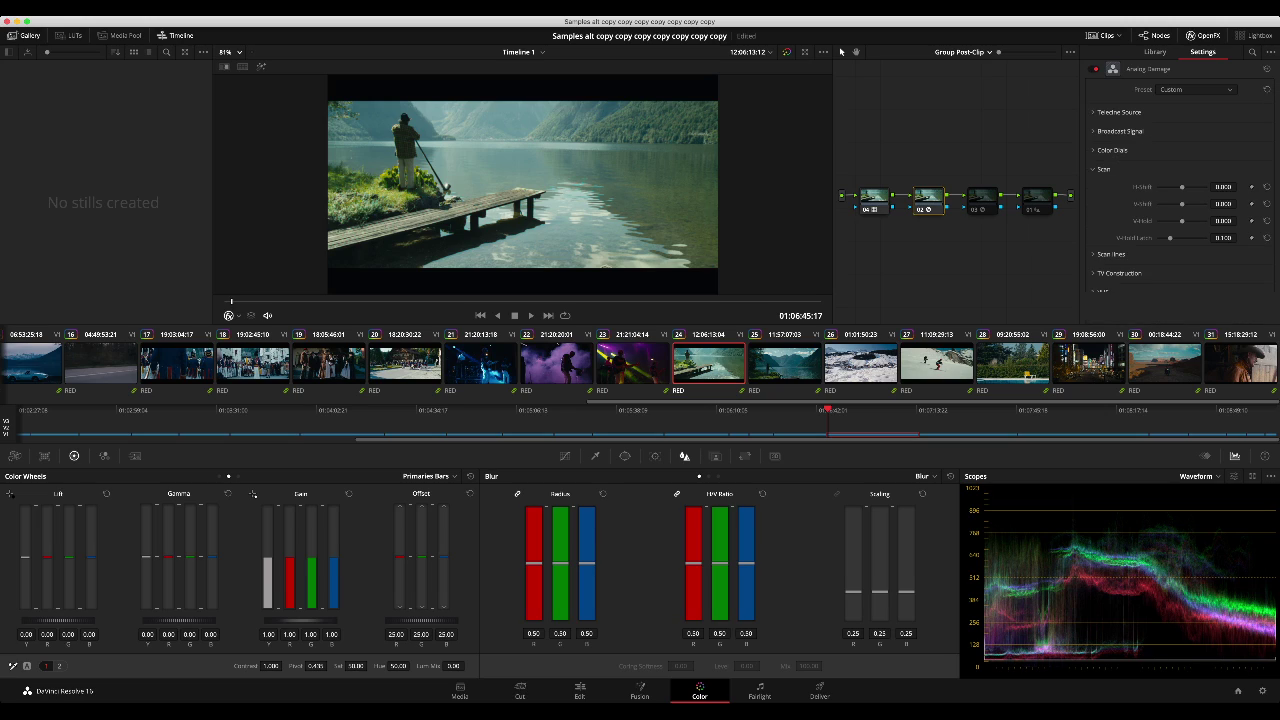
pyautogui.click(1104, 169)
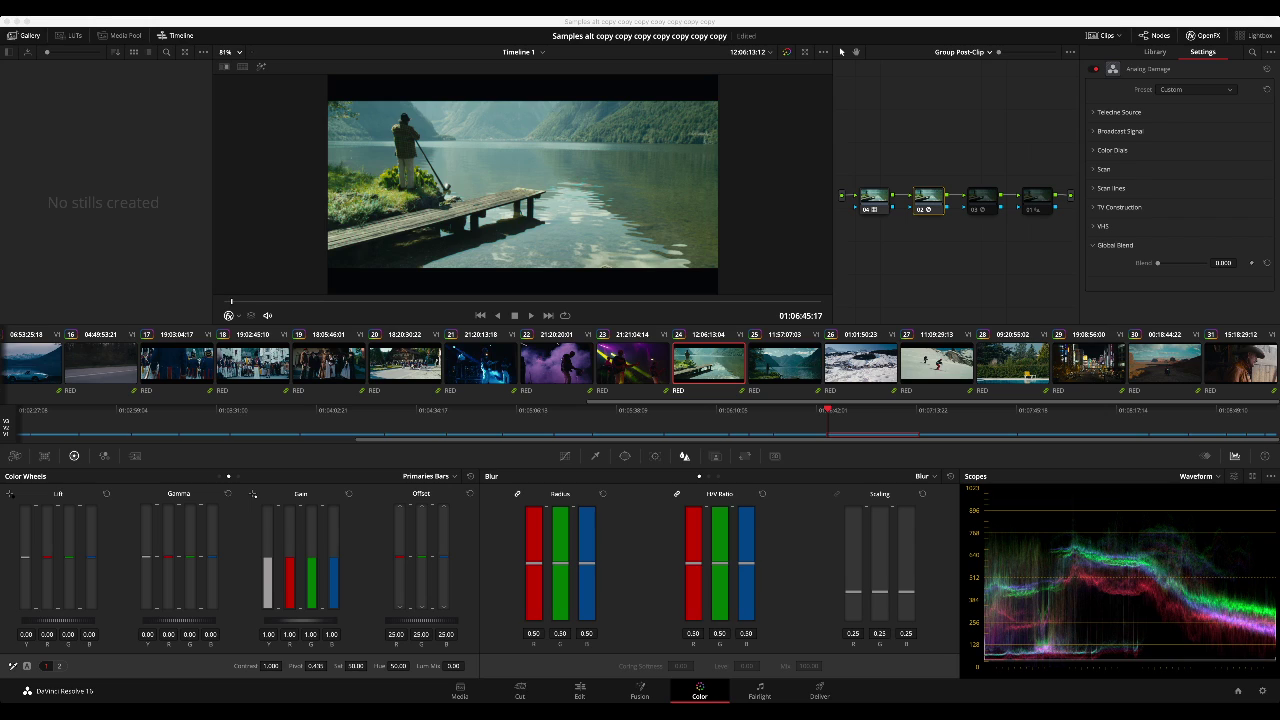
pyautogui.hotkey('alt', 'f')
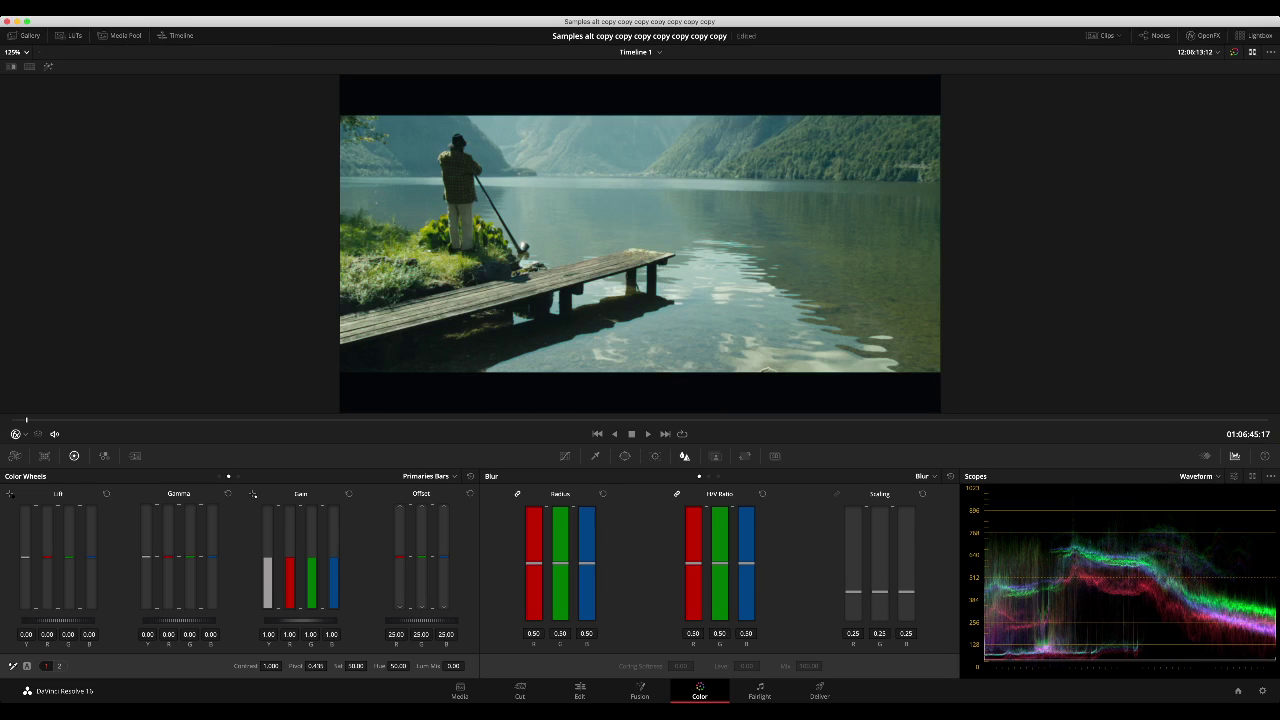
pyautogui.hotkey('alt', 'f')
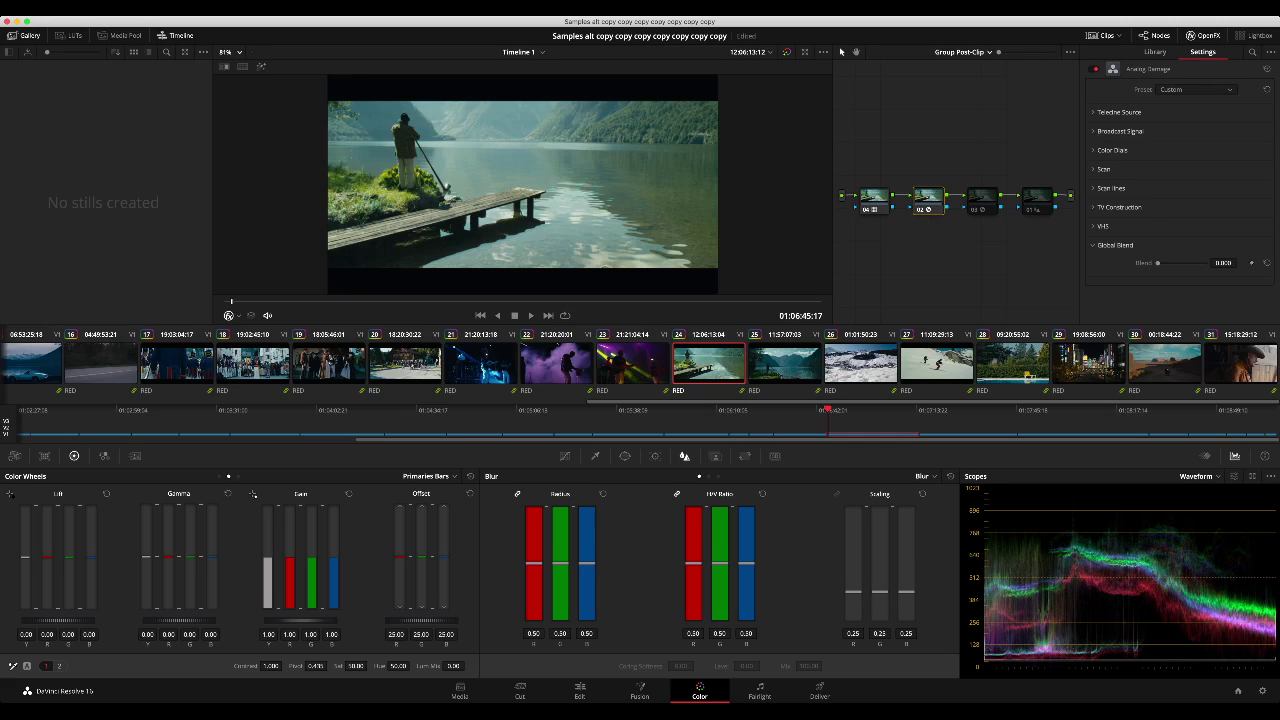
# Step: Enable the Group Post-Clip Film Grain node and set its grain preset to 35mm 400T while checking the man's close-up
pyautogui.click(982, 198)
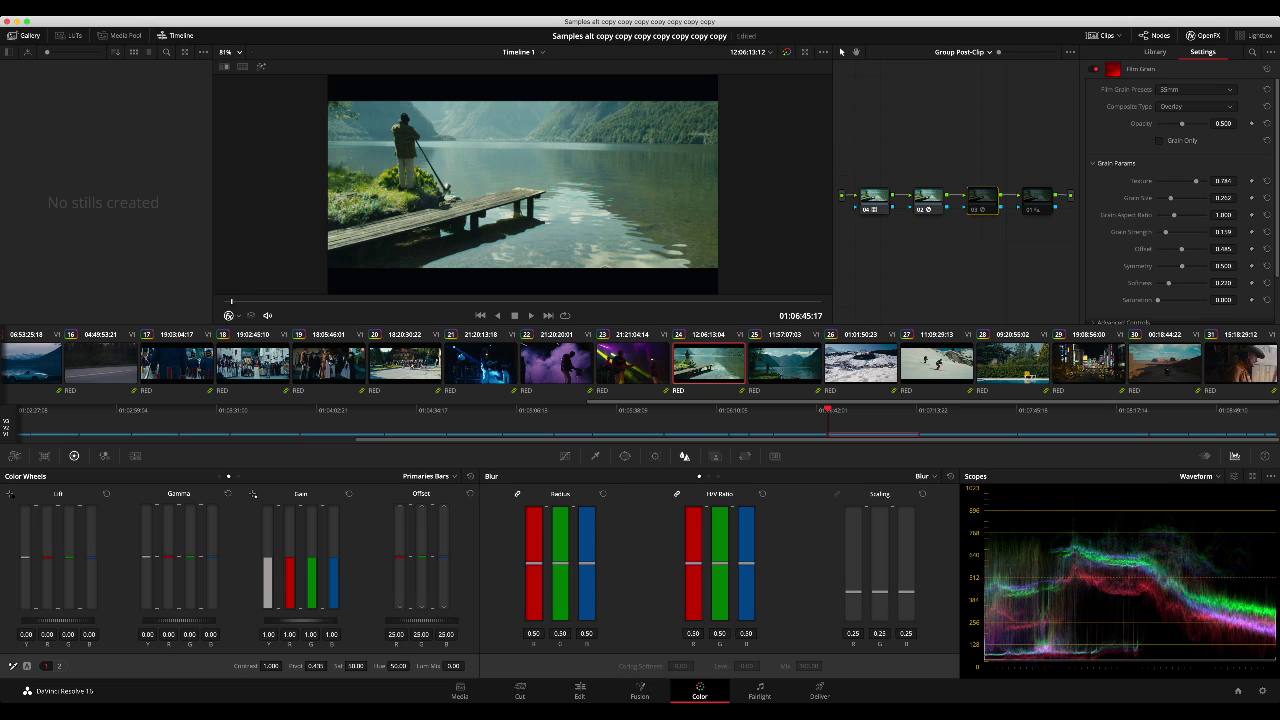
pyautogui.hotkey('alt', 'f')
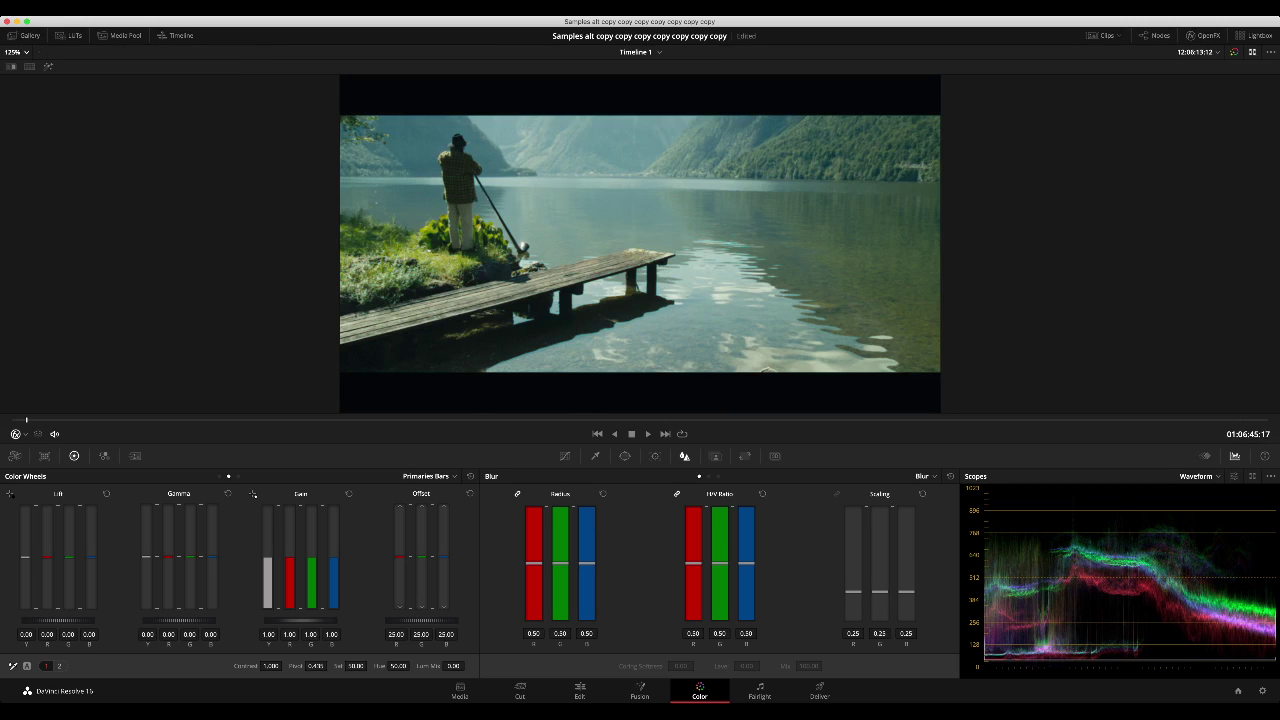
pyautogui.hotkey('alt', 'f')
pyautogui.scroll(10, 522, 185)
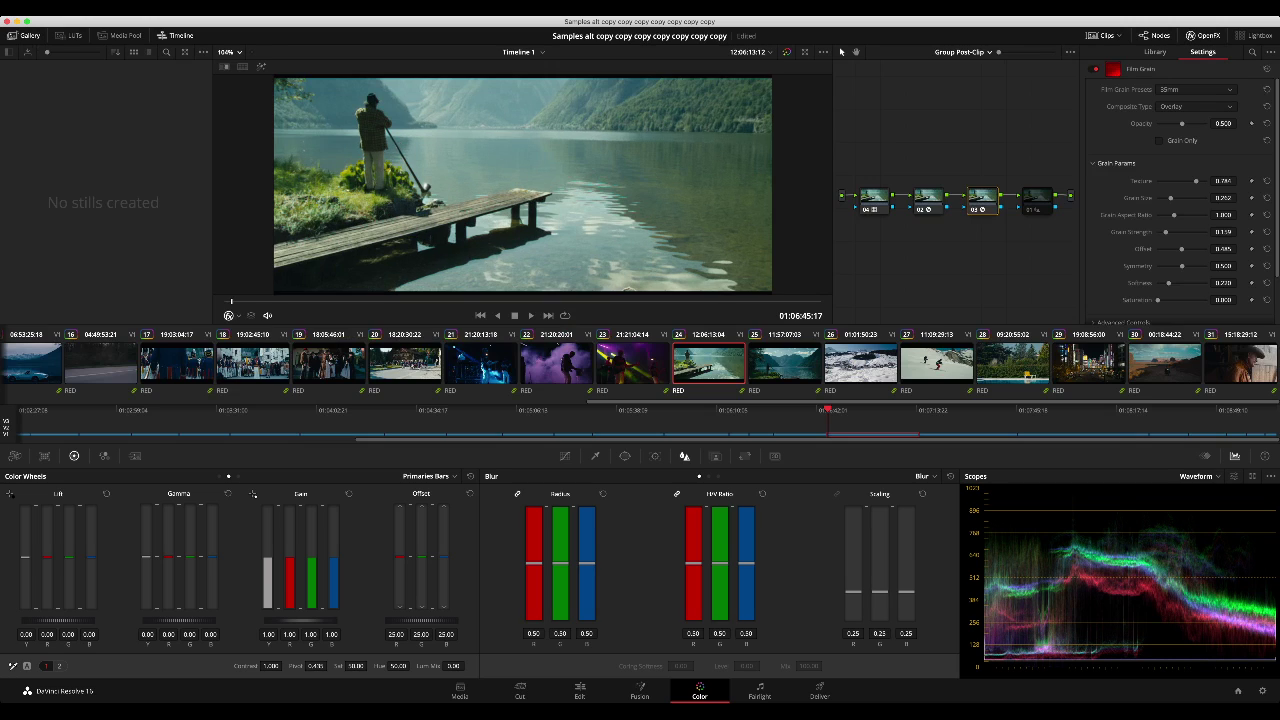
pyautogui.moveTo(500, 160); pyautogui.dragTo(592, 240)
pyautogui.scroll(4, 522, 185)
pyautogui.moveTo(450, 185); pyautogui.dragTo(749, 185)
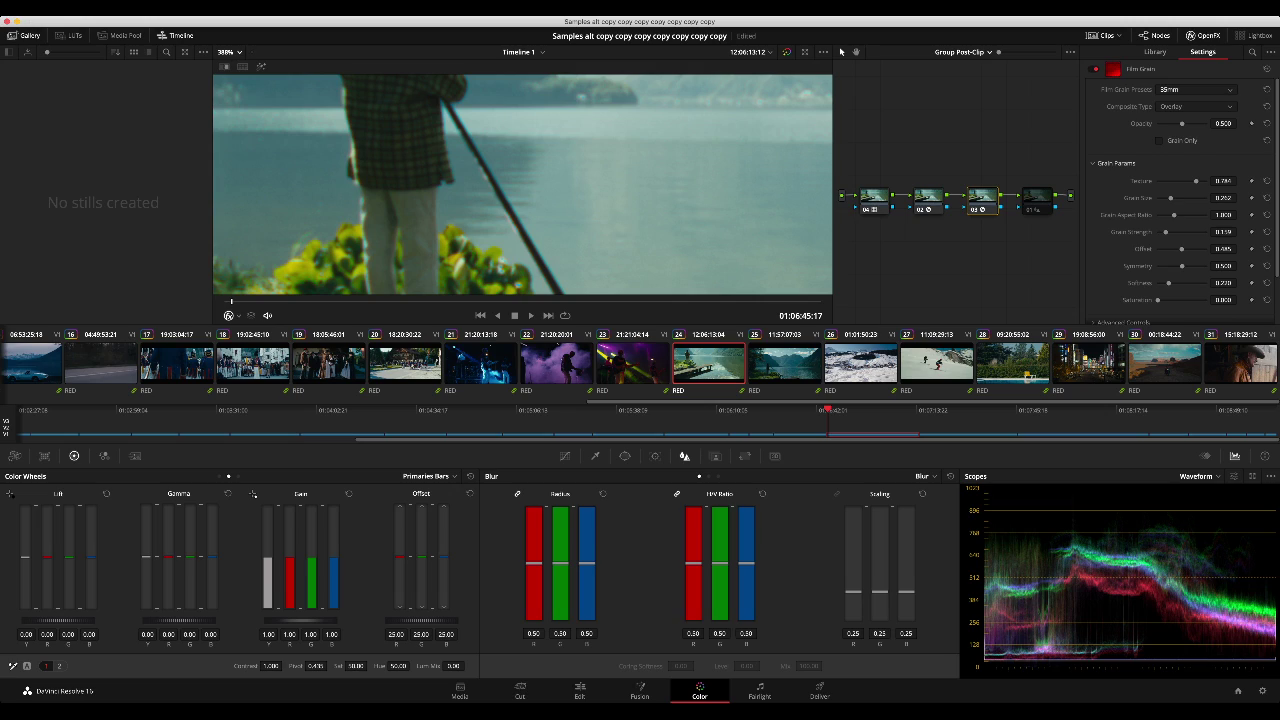
pyautogui.click(1186, 104)
pyautogui.click(1186, 104)
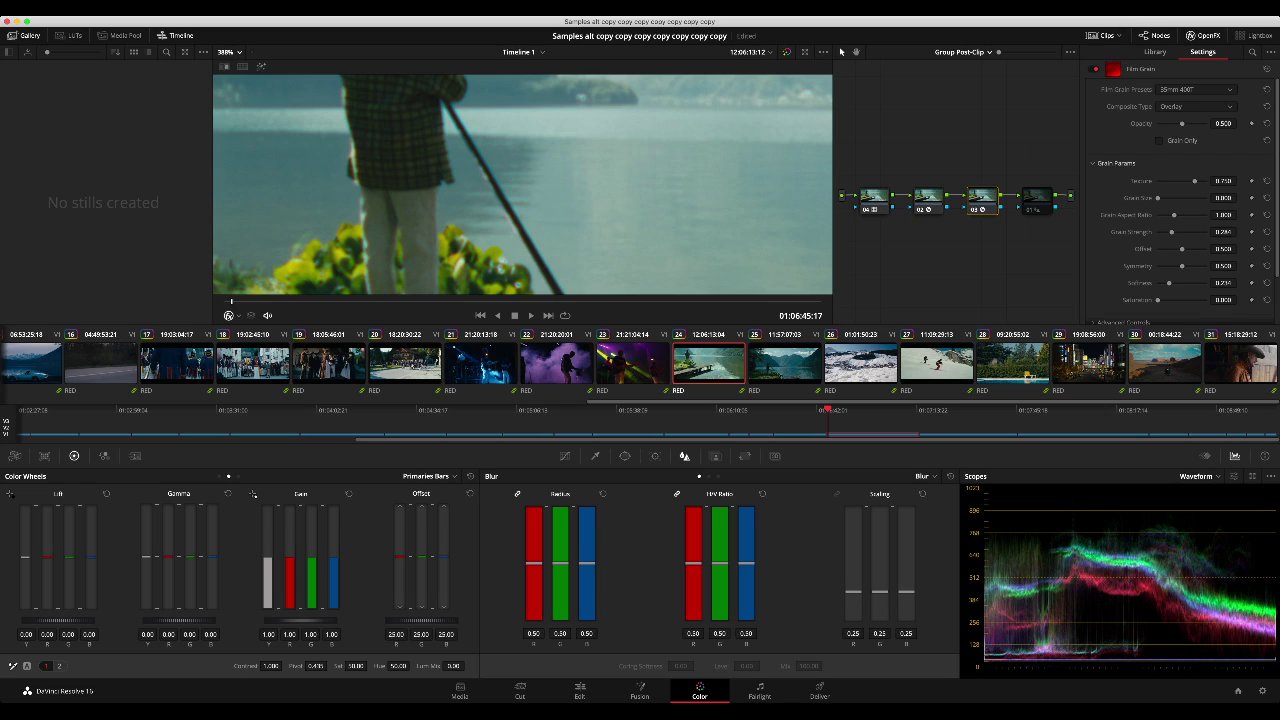
# Step: Enable the last Group Post-Clip node and play lake clip 24 in an enlarged, fitted view
pyautogui.click(1037, 196)
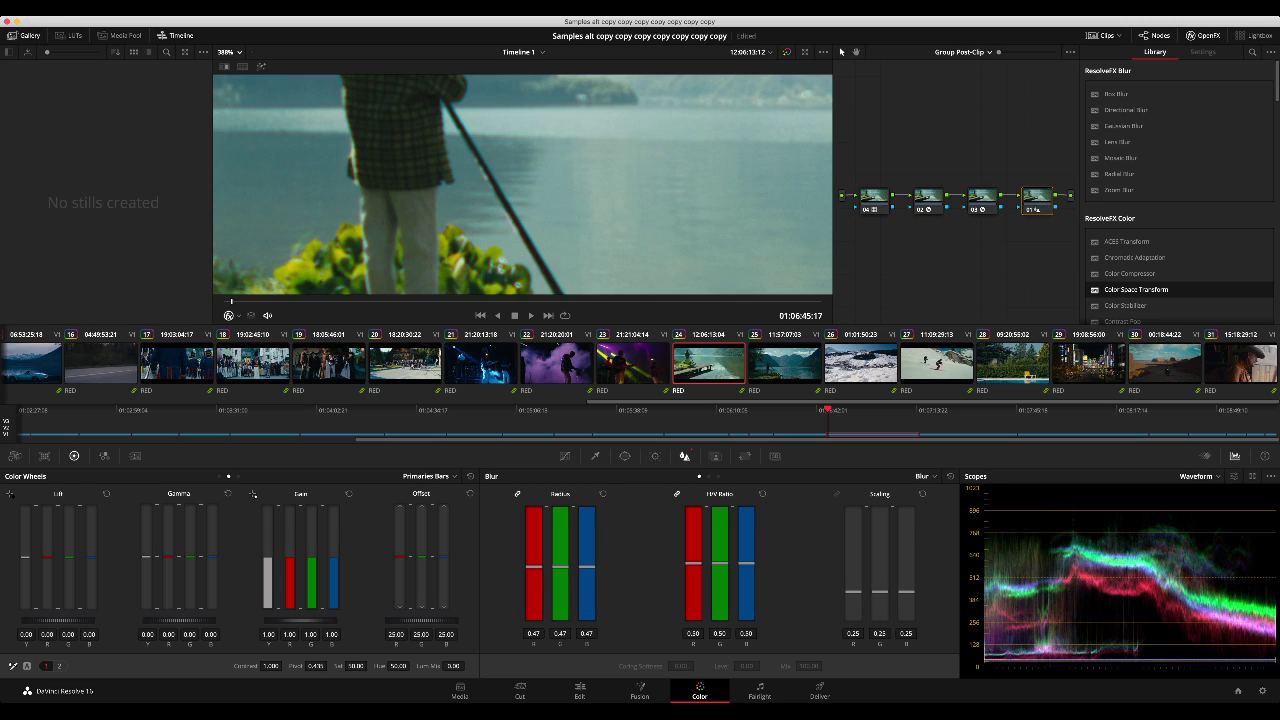
pyautogui.click(964, 52)
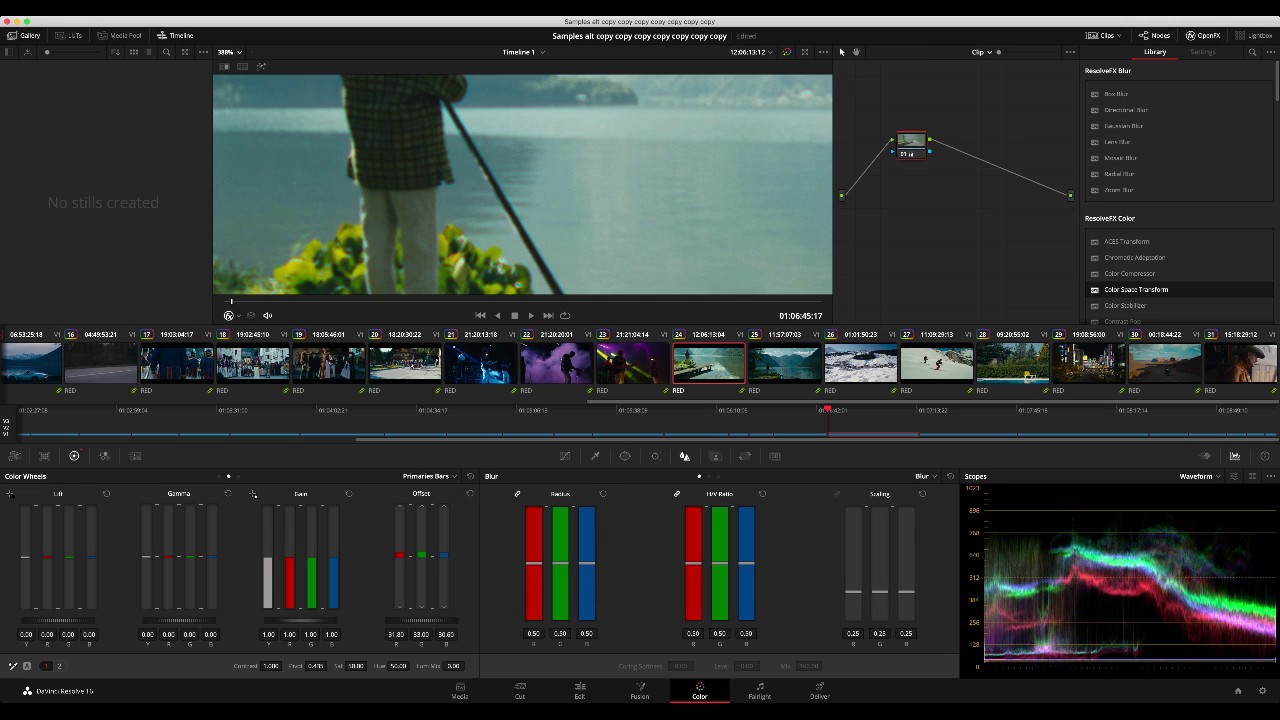
pyautogui.hotkey('shift', 'z')
pyautogui.hotkey('alt', 'f')
pyautogui.press('space')
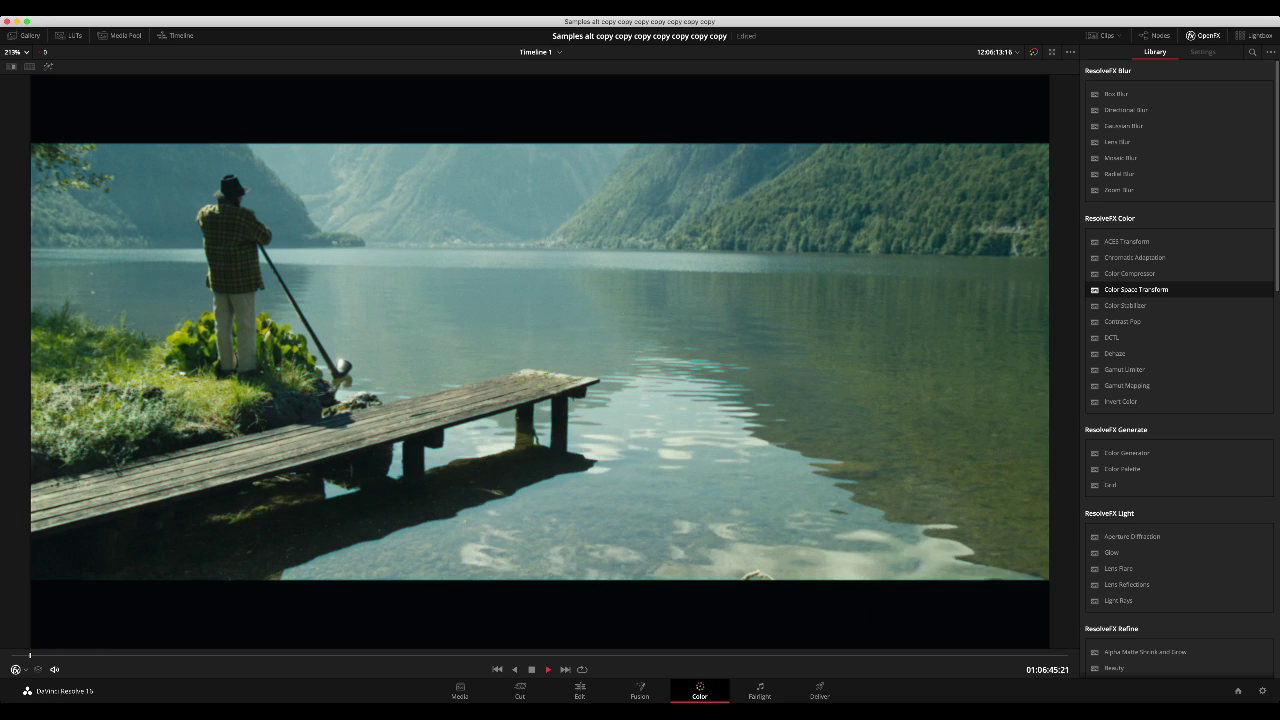
pyautogui.press('space')
pyautogui.hotkey('alt', 'f')
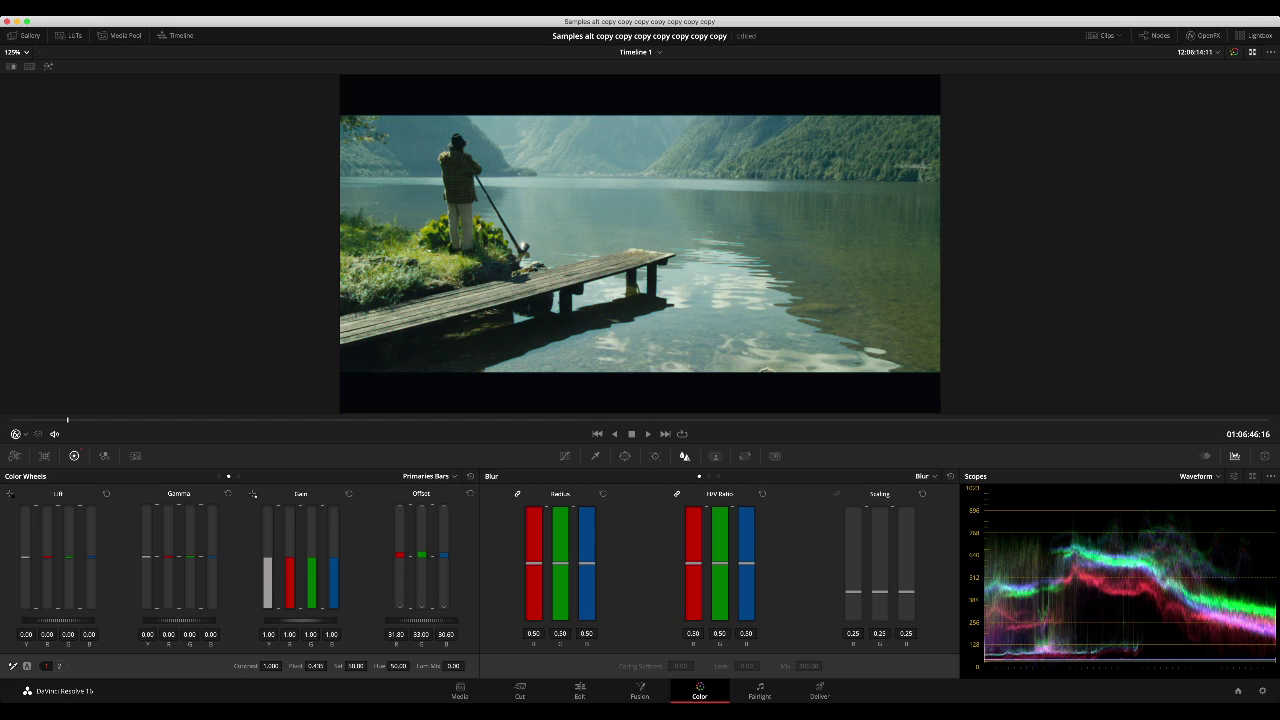
pyautogui.hotkey('shift', 'f')
pyautogui.hotkey('shift', 'f')
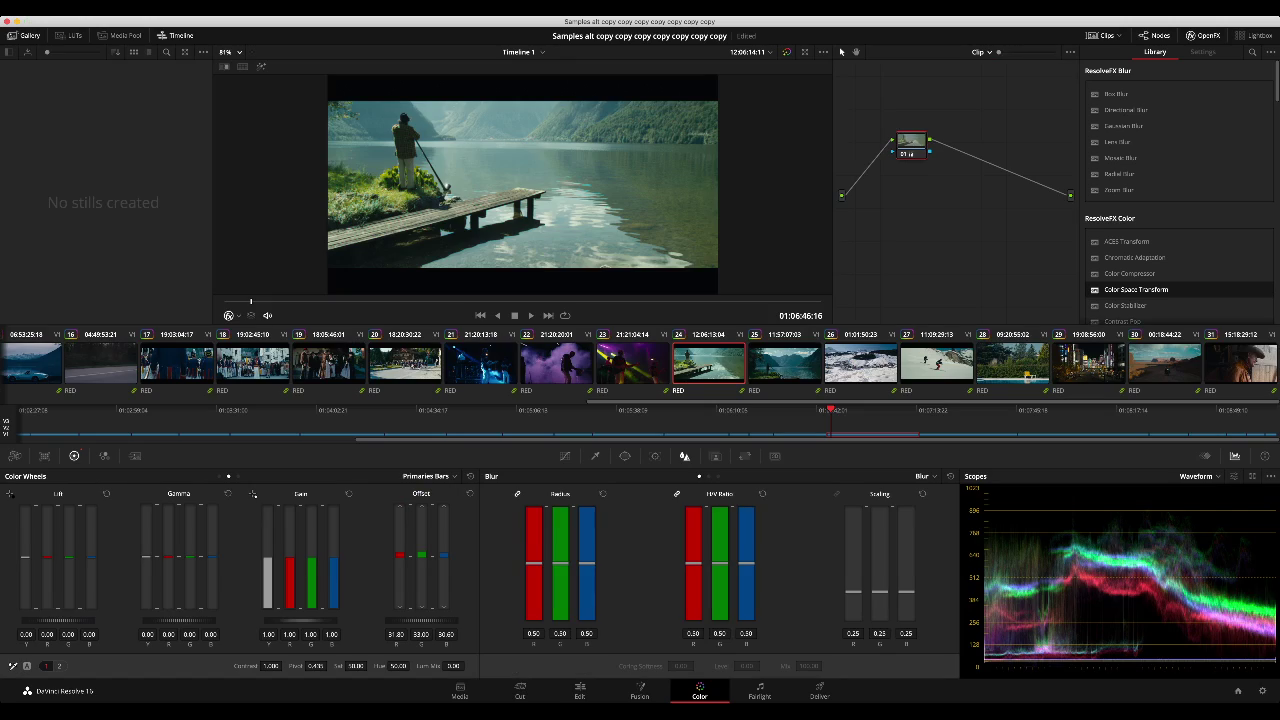
# Step: Compare the image with and without the first Group Pre-Clip blur node during enlarged playback, leaving that node disabled
pyautogui.hotkey('alt', '`')
pyautogui.hotkey('shift', 'f')
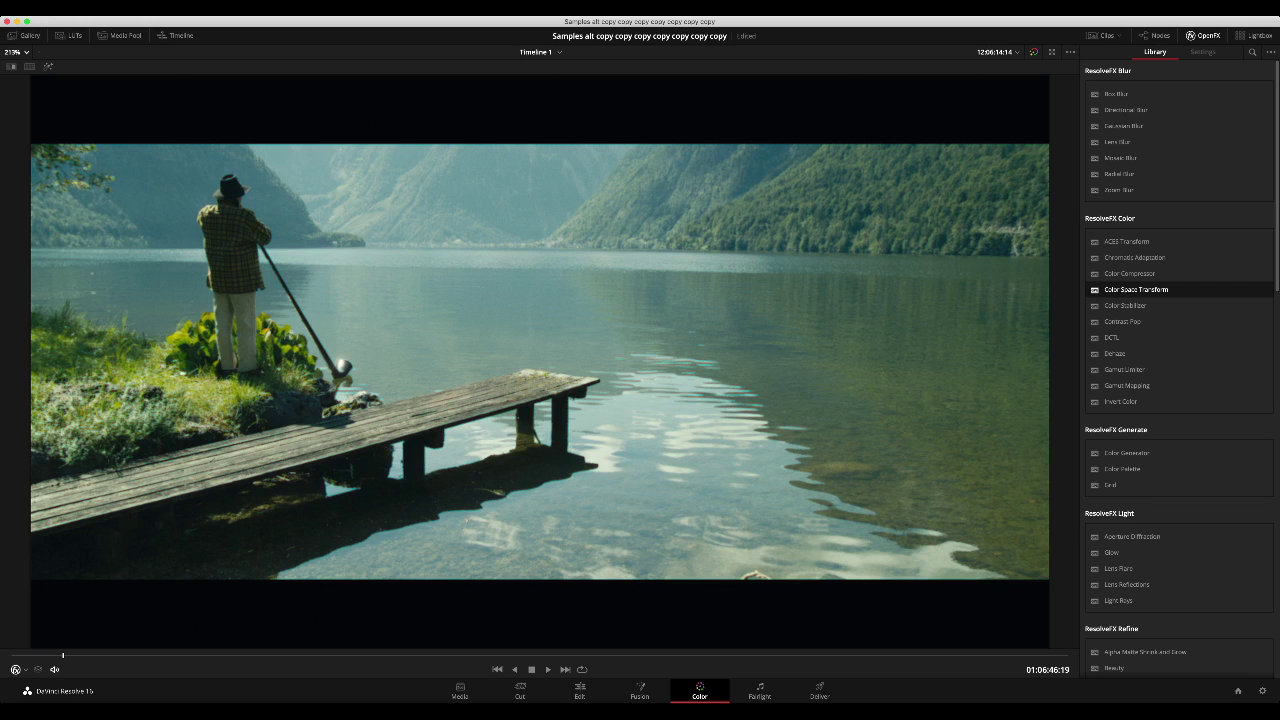
pyautogui.hotkey('alt', 'f')
pyautogui.hotkey('alt', 'f')
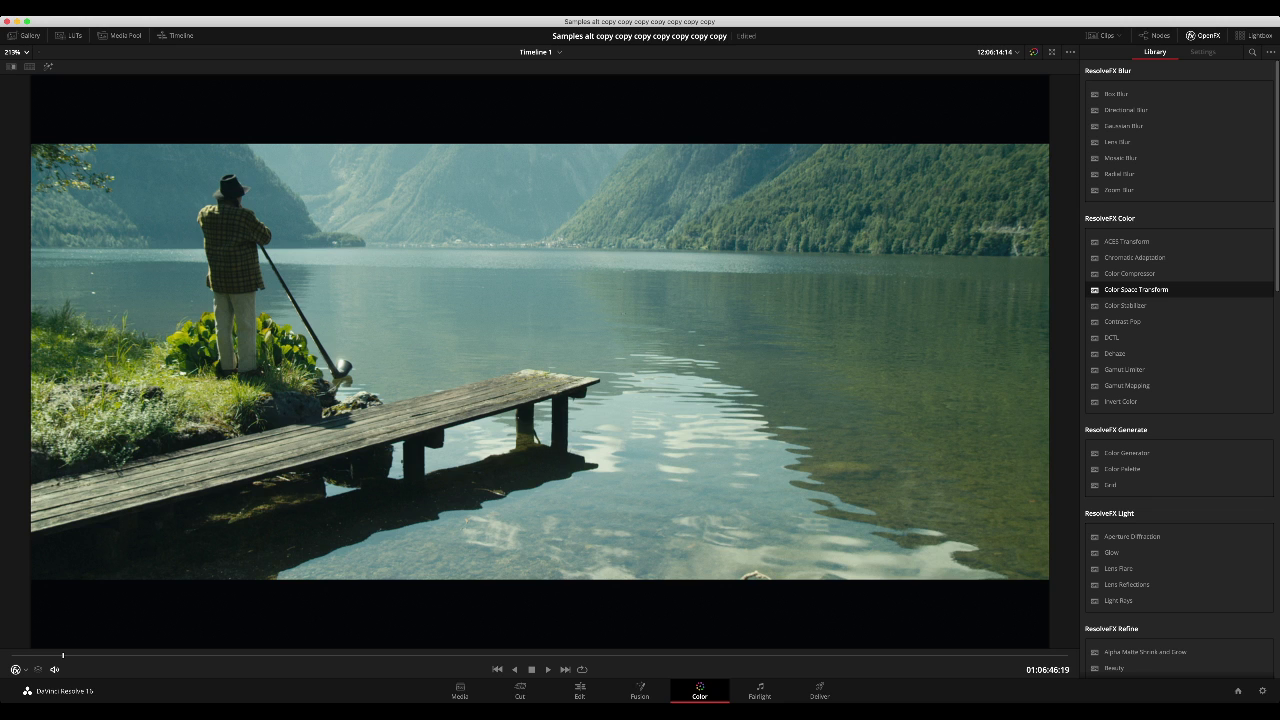
pyautogui.press('space')
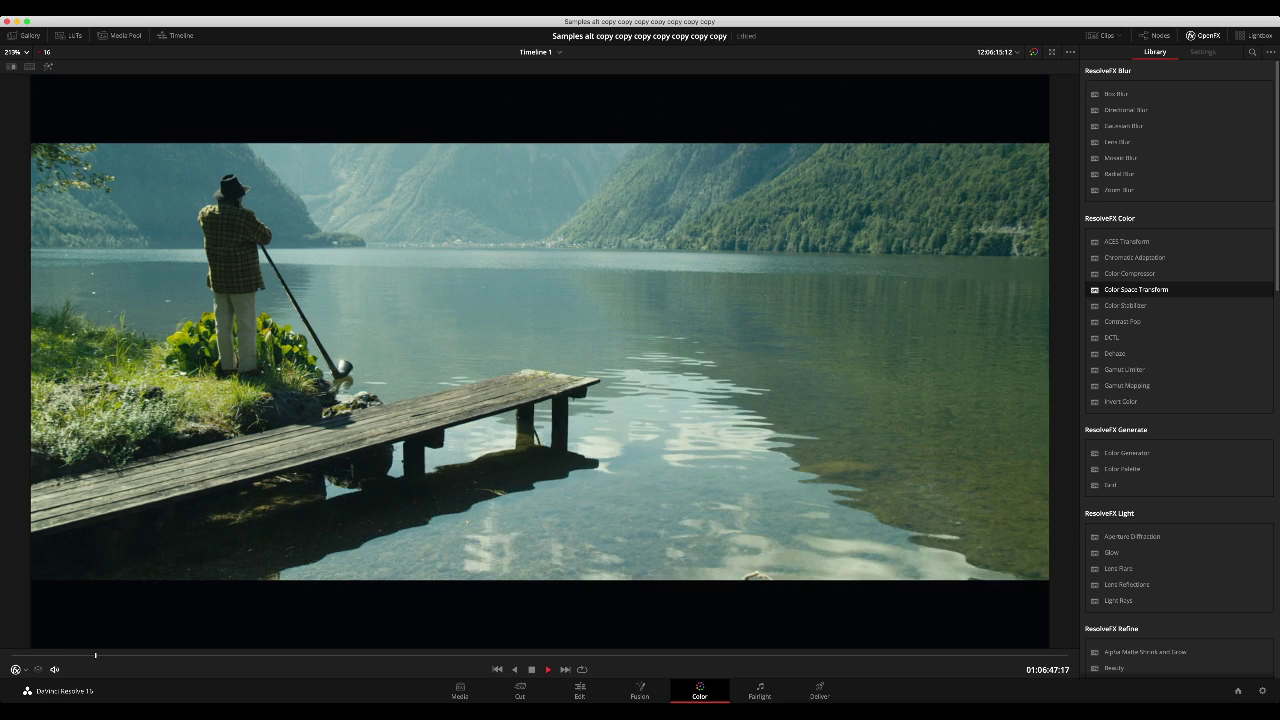
pyautogui.press('space')
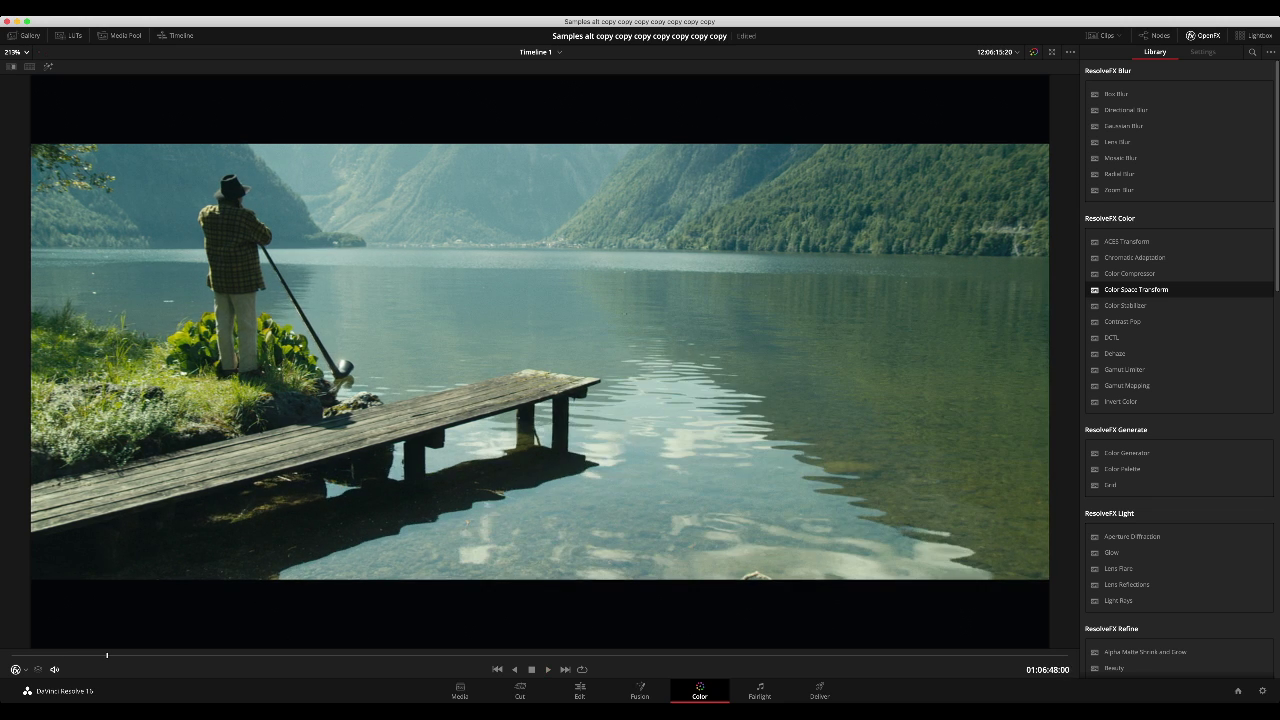
pyautogui.hotkey('alt', 'f')
pyautogui.hotkey('alt', 'f')
pyautogui.hotkey('alt', 'f')
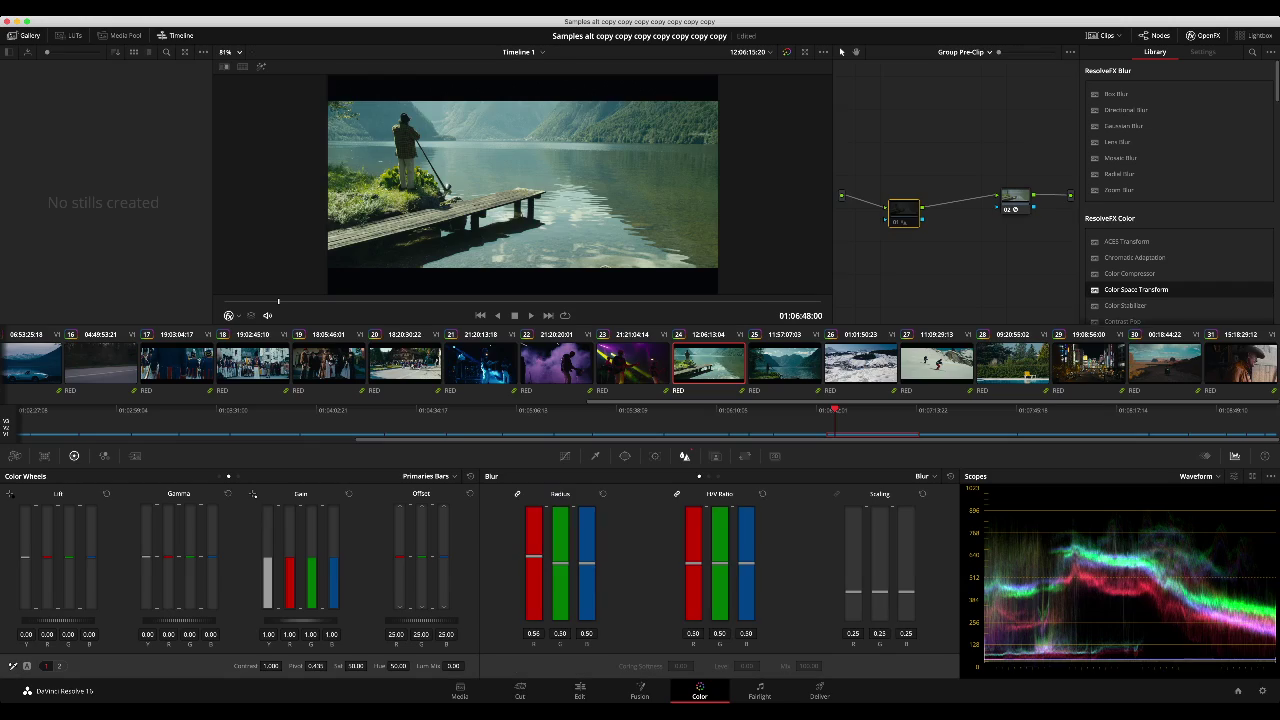
# Step: Add a serial node ahead of the Group Post-Clip LUT node and give it the pre-clip node's blur with red radius 0.56
pyautogui.hotkey('alt', '`')
pyautogui.hotkey('shift', "'")
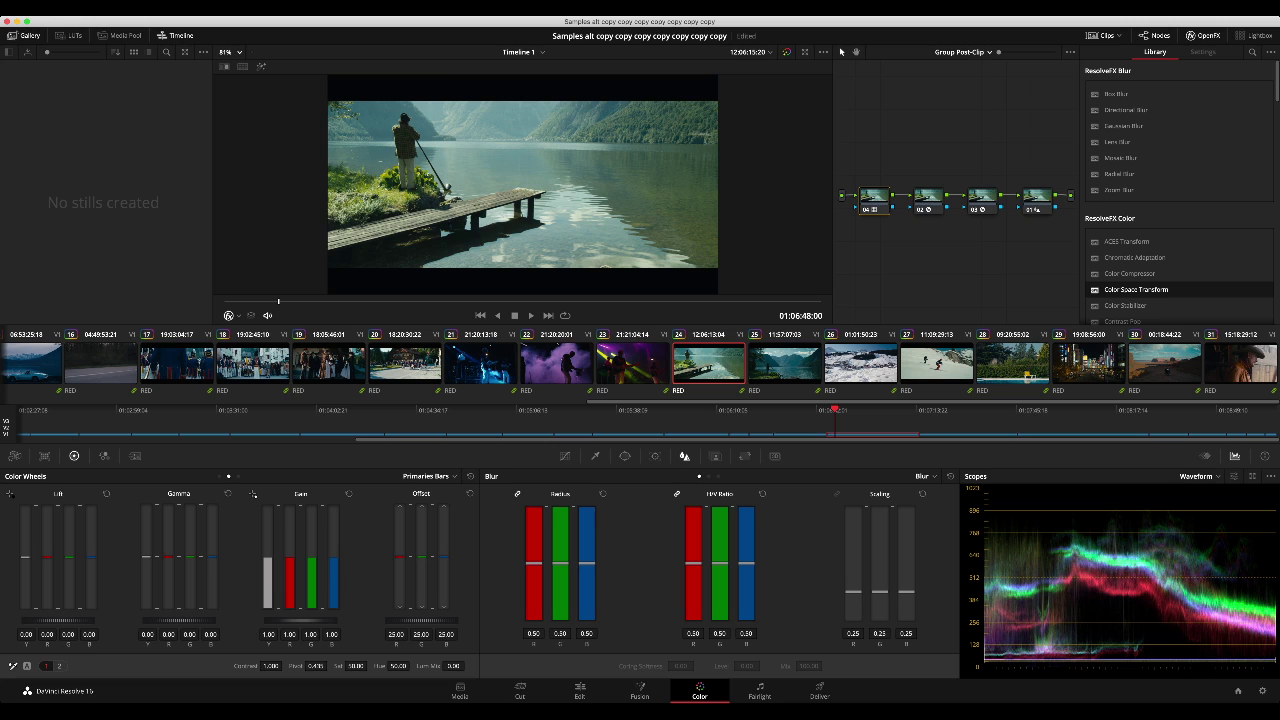
pyautogui.hotkey('shift', 's')
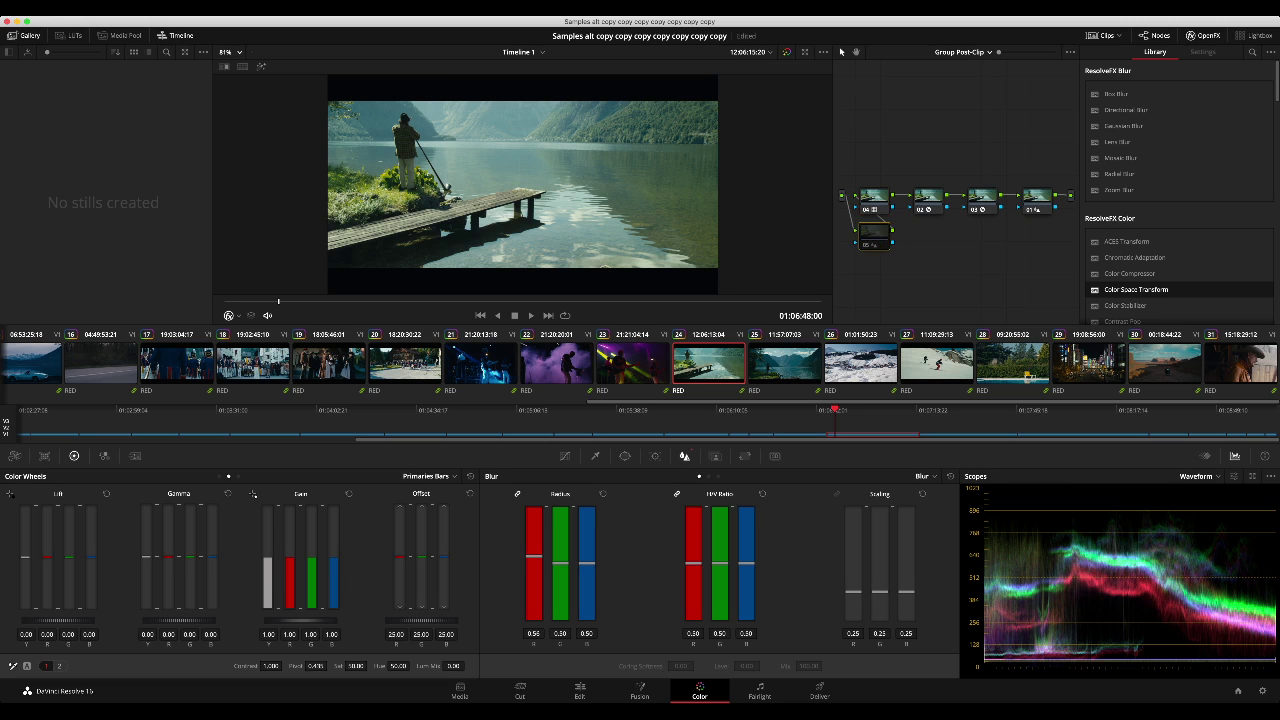
# Step: Toggle the new Group Post-Clip blur node on and off to compare its effect on the enlarged image
pyautogui.hotkey('alt', 'f')
pyautogui.hotkey('shift', 'f')
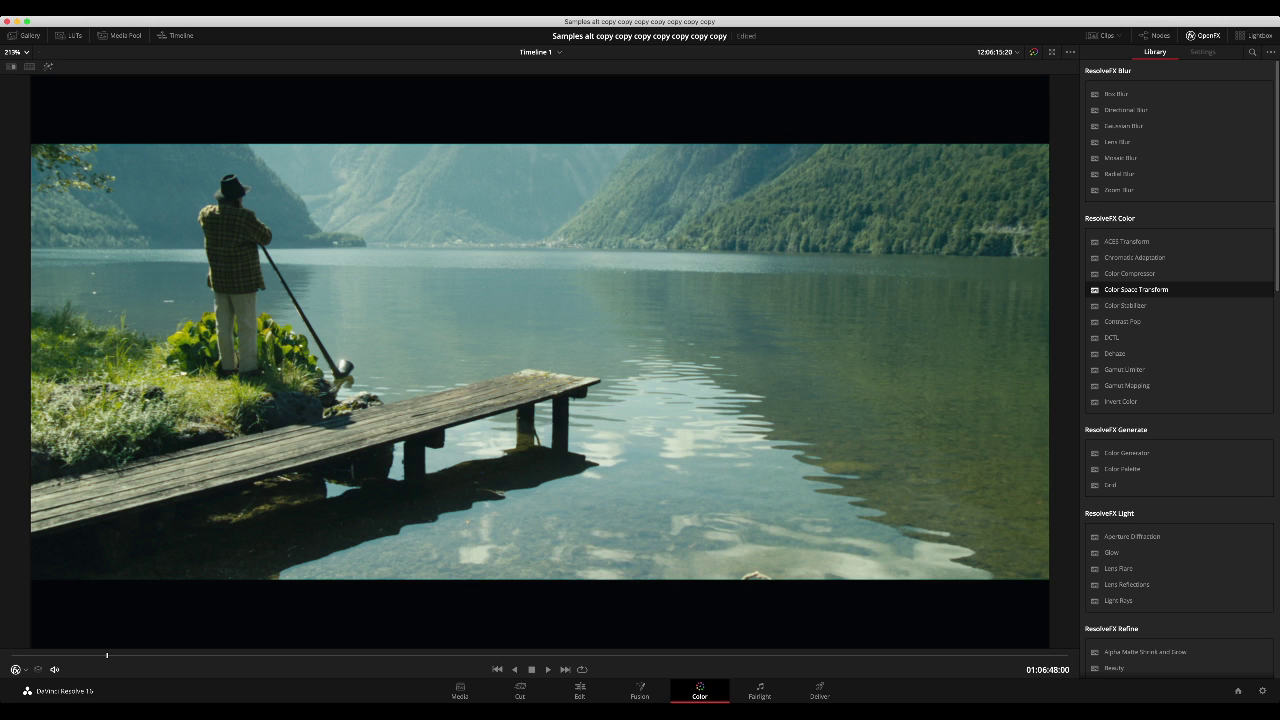
pyautogui.hotkey('shift', 'd')
pyautogui.hotkey('shift', 'd')
pyautogui.hotkey('shift', 'f')
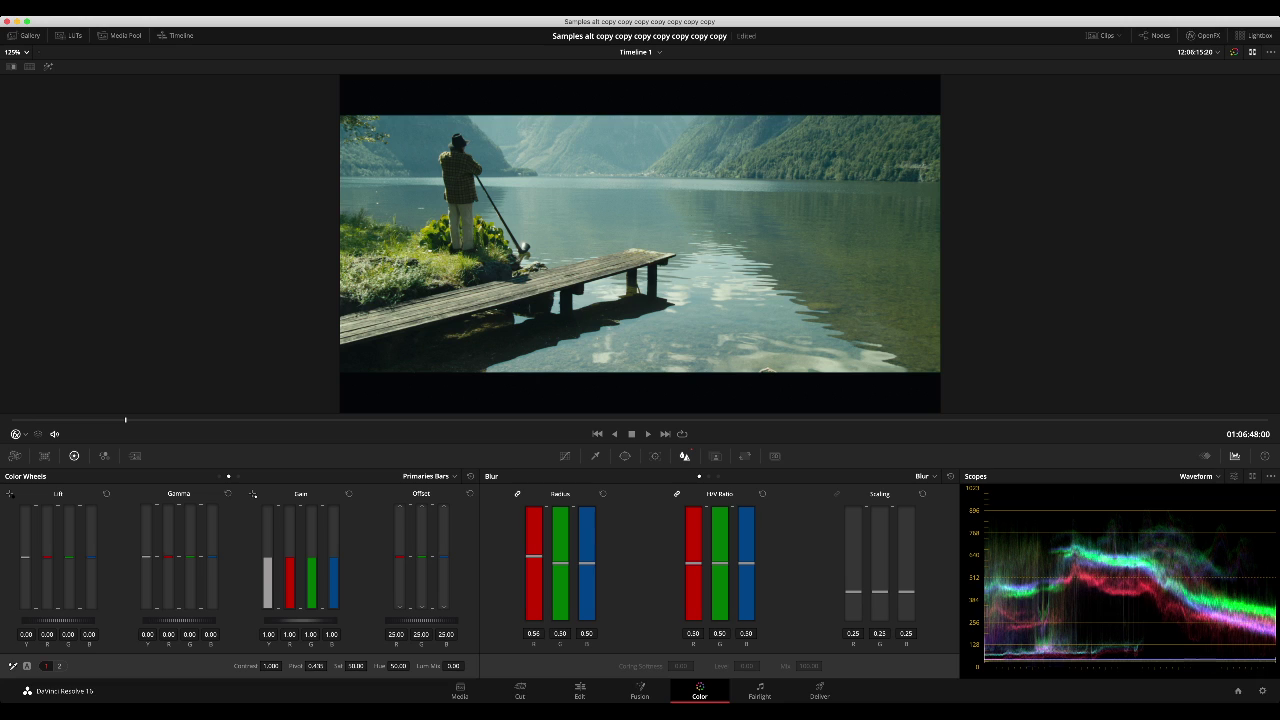
# Step: Zoom into the enlarged lake frame and examine the blurred softness of the man, hat, grass and leaves
pyautogui.hotkey('alt', 'f')
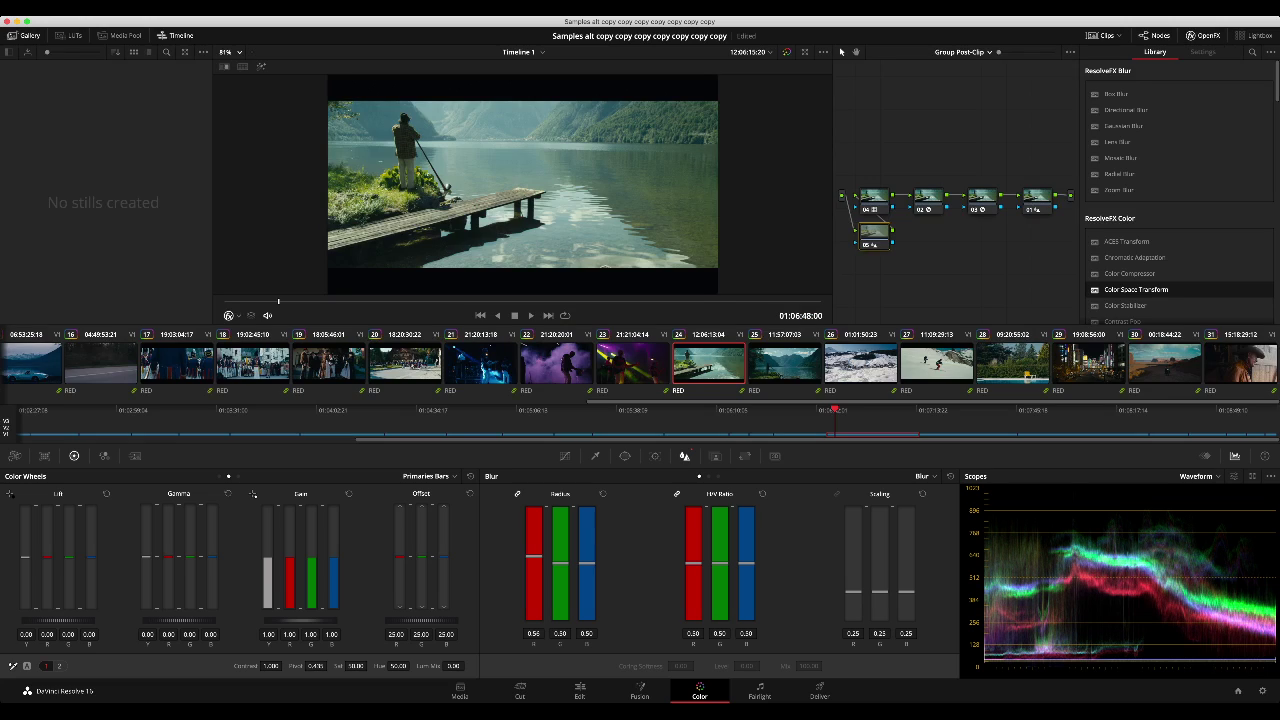
pyautogui.hotkey('alt', 'f')
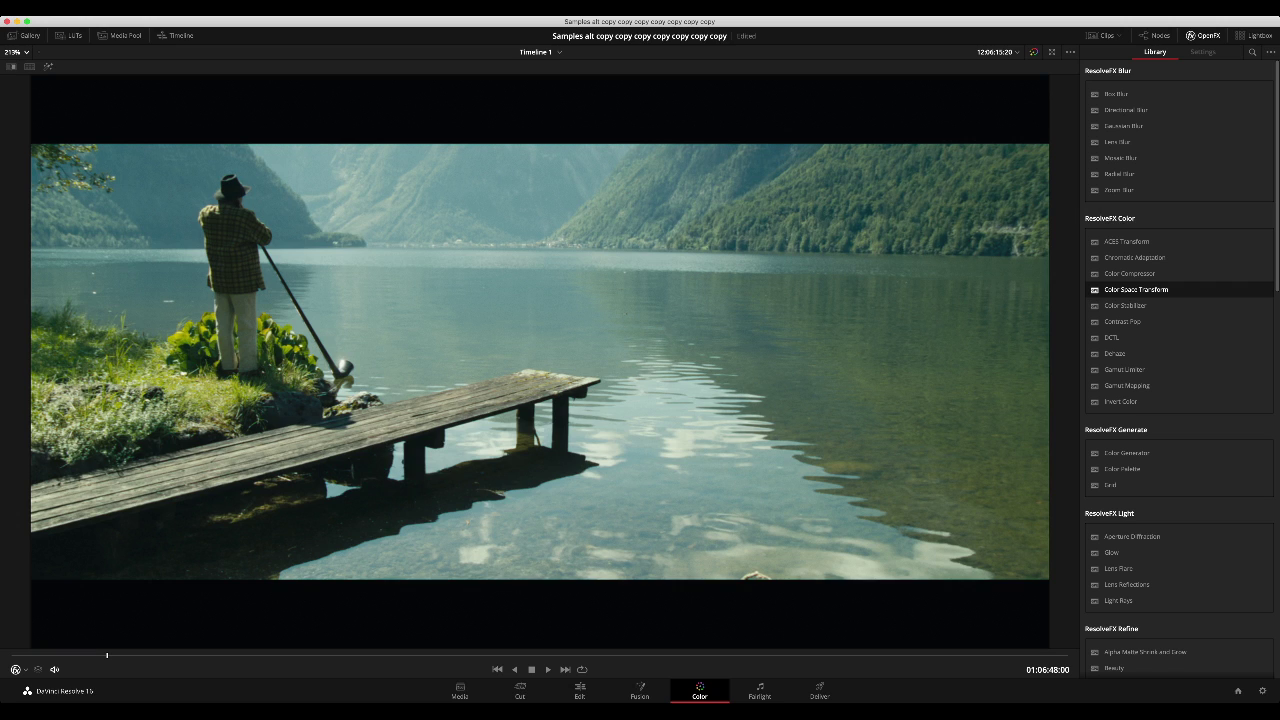
pyautogui.scroll(10, 540, 362)
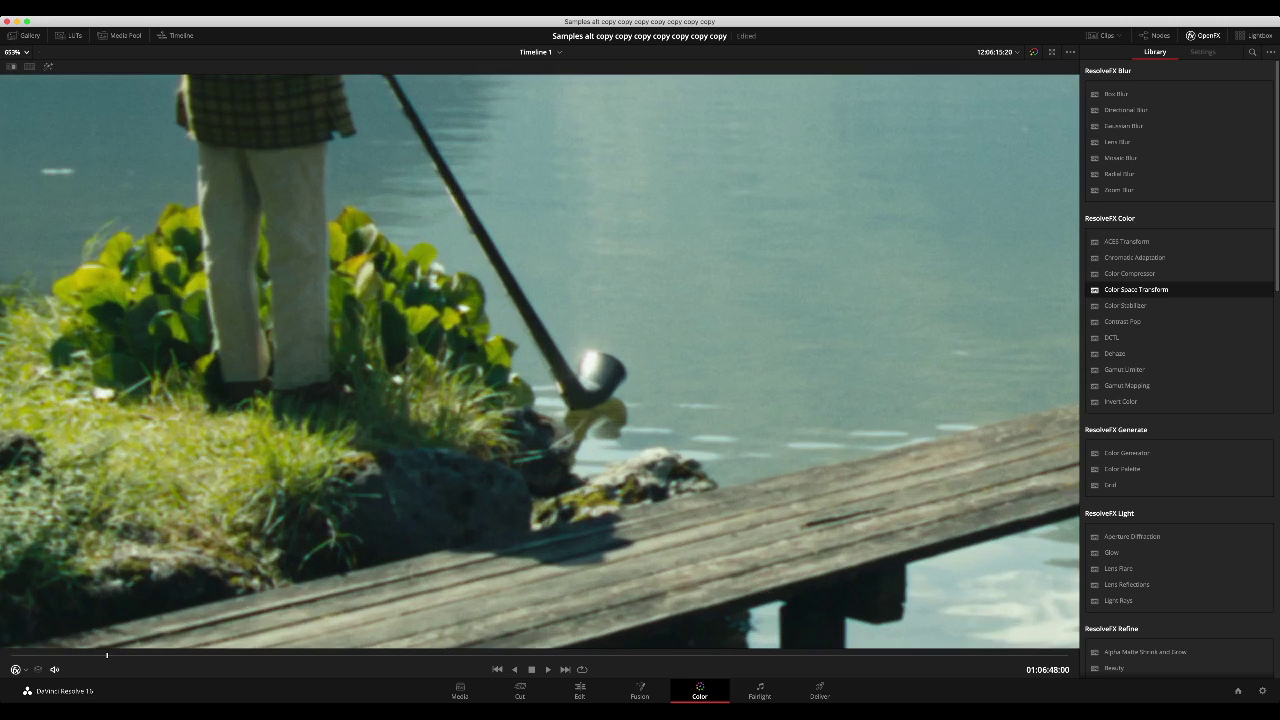
pyautogui.scroll(2, 540, 362)
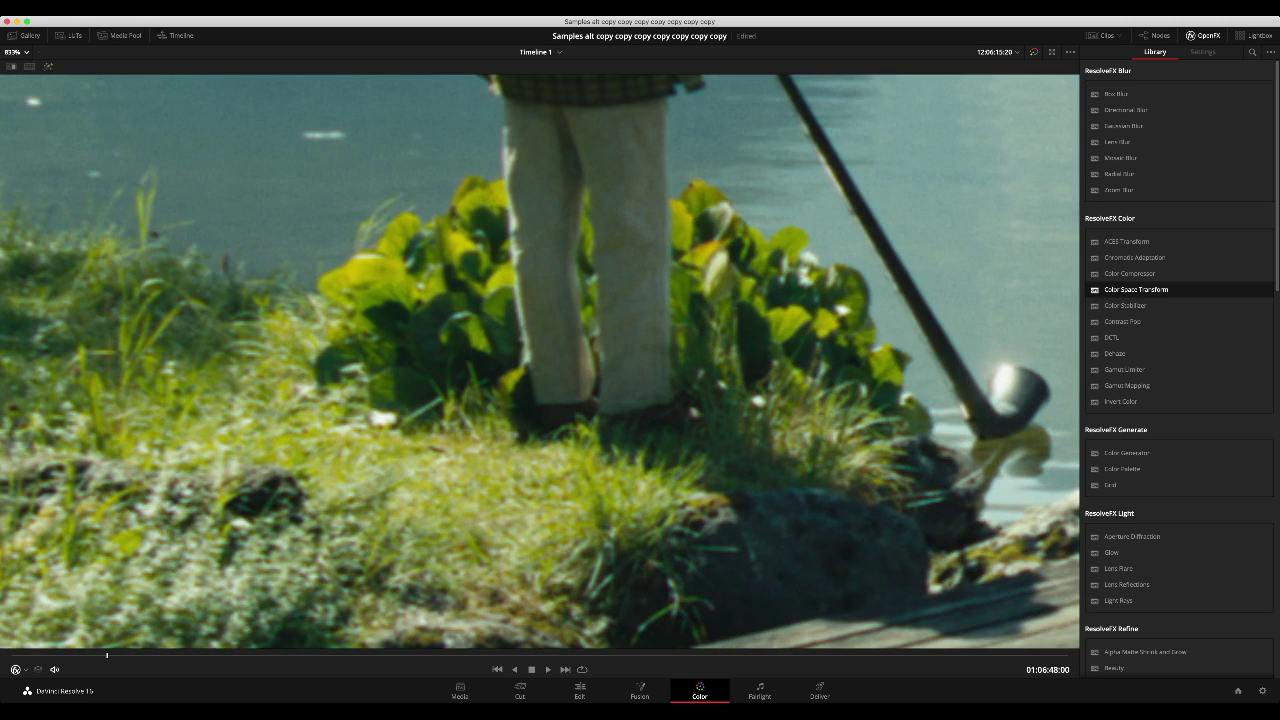
pyautogui.scroll(-2, 540, 362)
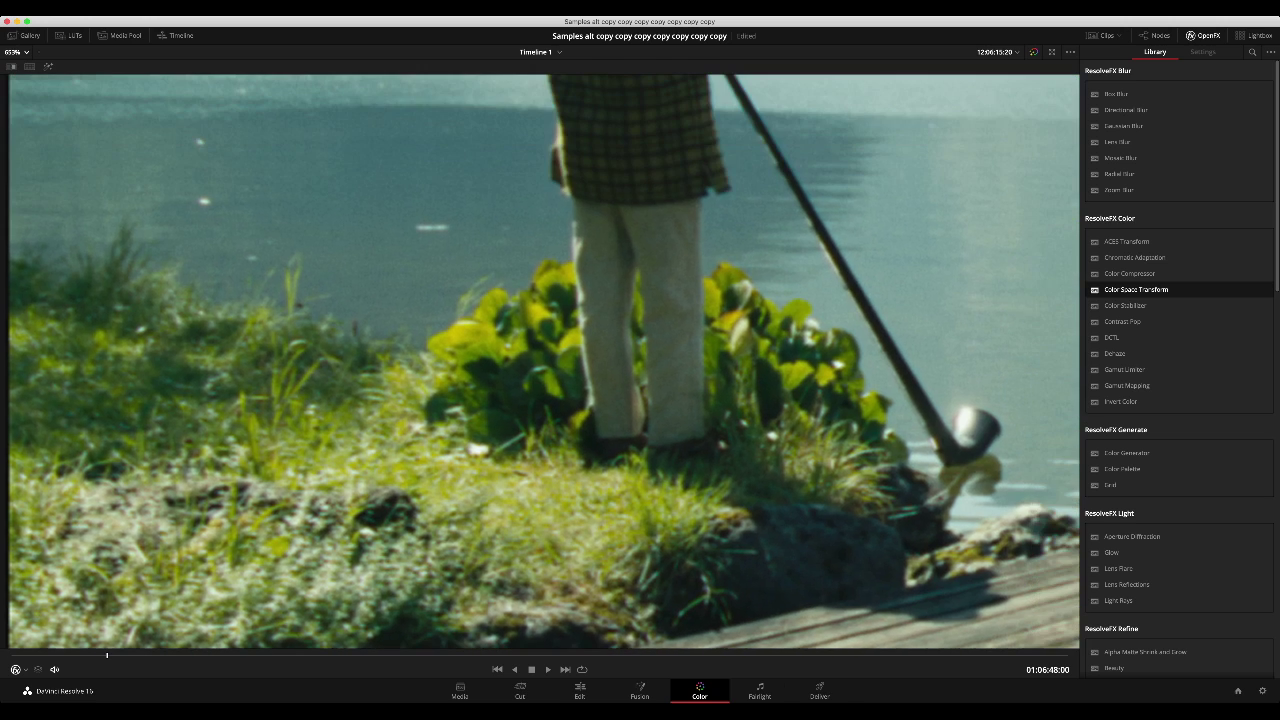
pyautogui.moveTo(540, 250); pyautogui.dragTo(285, 630)
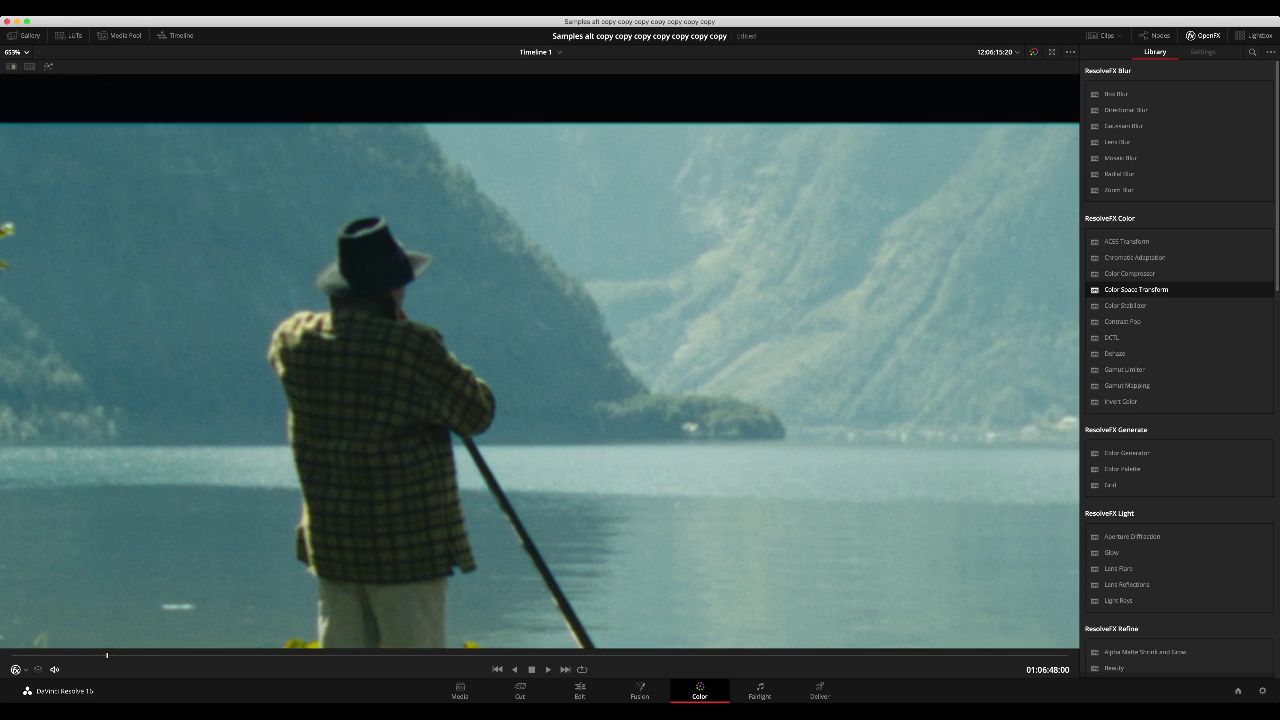
pyautogui.scroll(3, 540, 362)
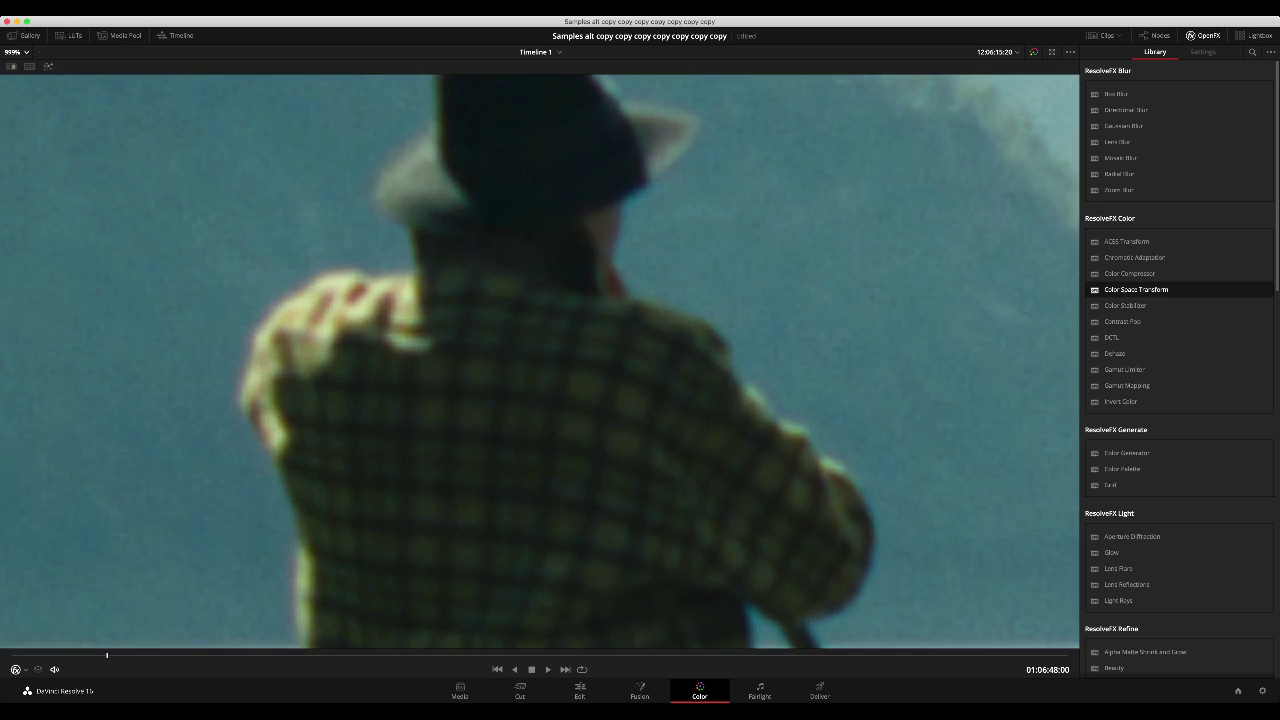
pyautogui.scroll(-8, 540, 362)
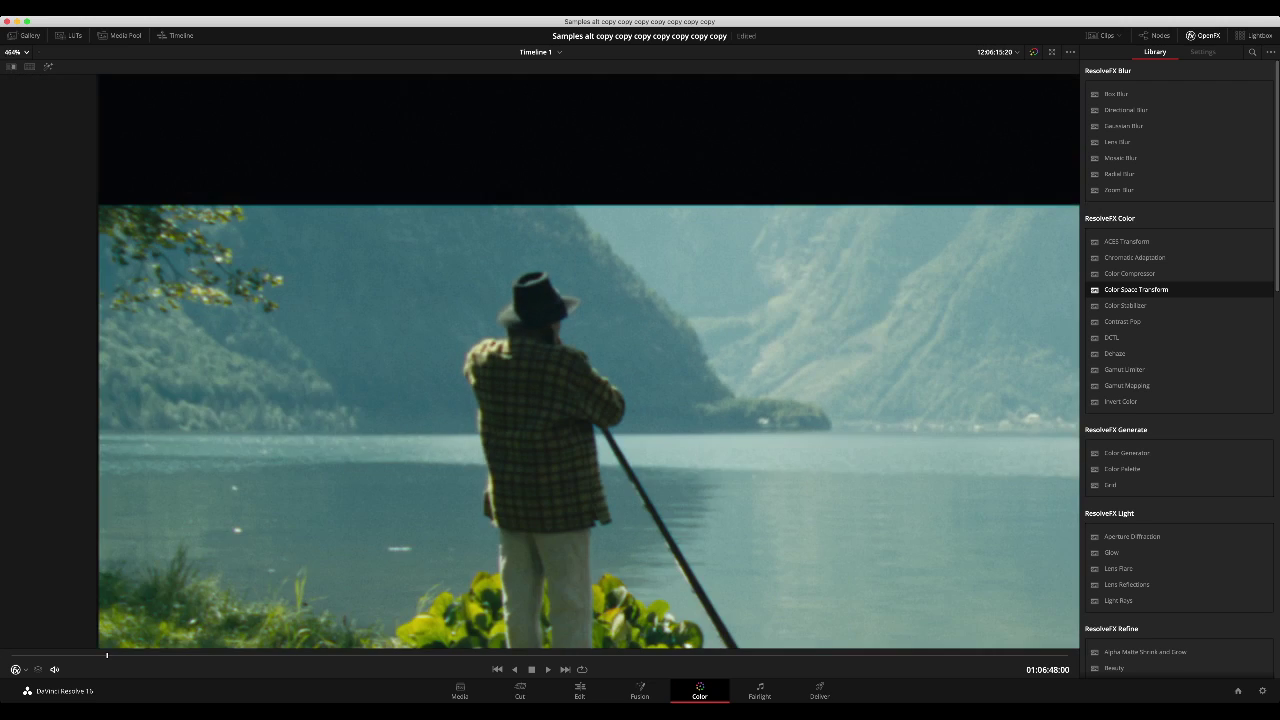
pyautogui.scroll(-2, 540, 362)
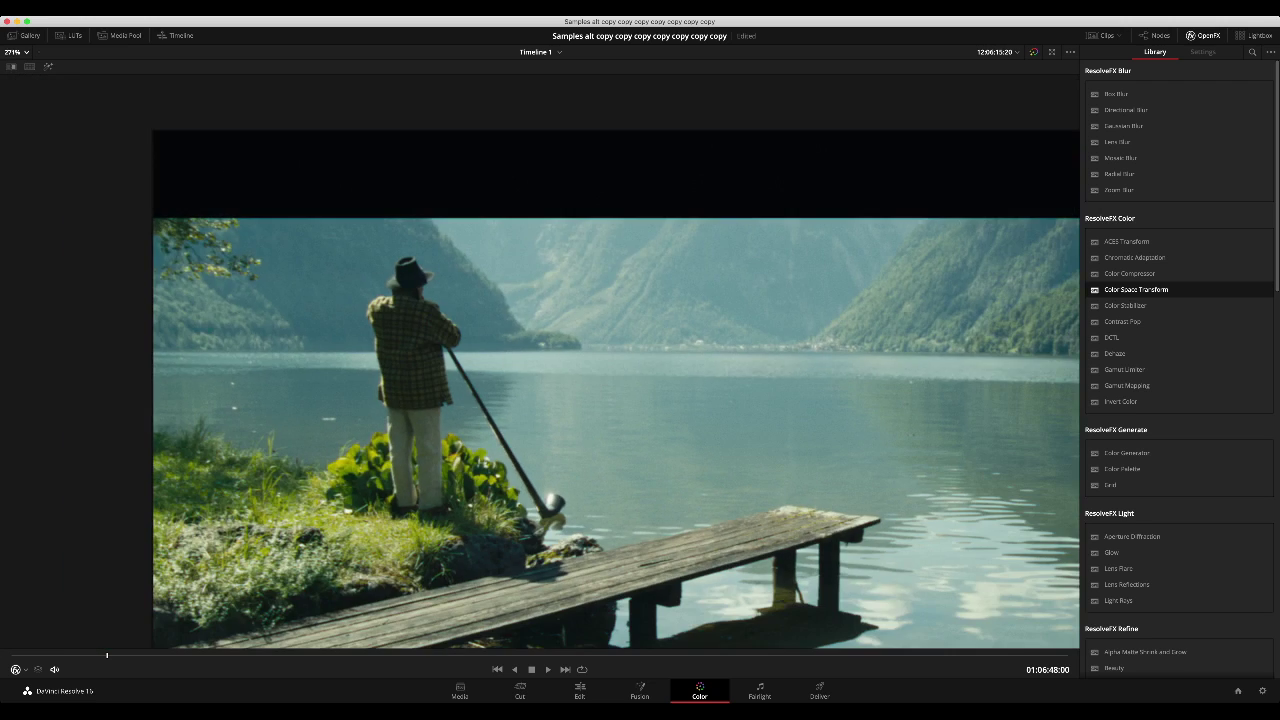
# Step: Disable the Group Post-Clip blur node and check the fitted, enlarged image without it
pyautogui.hotkey('alt', 'f')
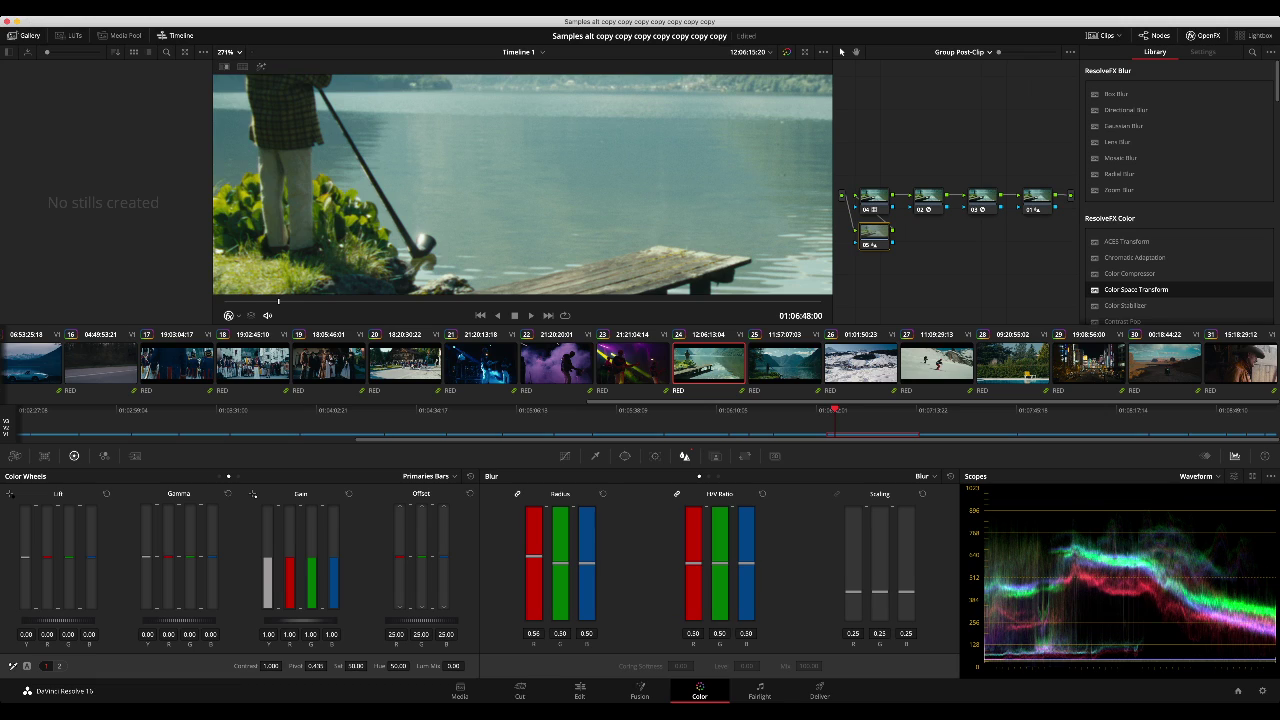
pyautogui.hotkey('shift', 'z')
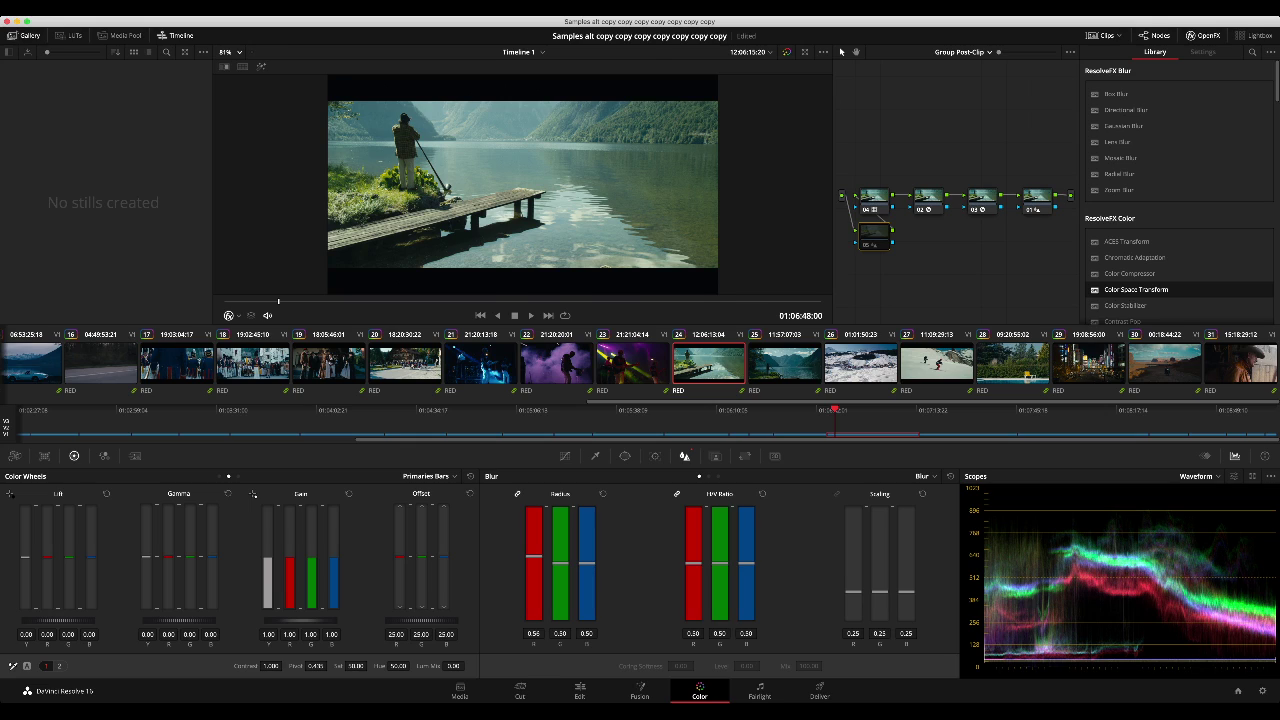
pyautogui.hotkey('alt', 'f')
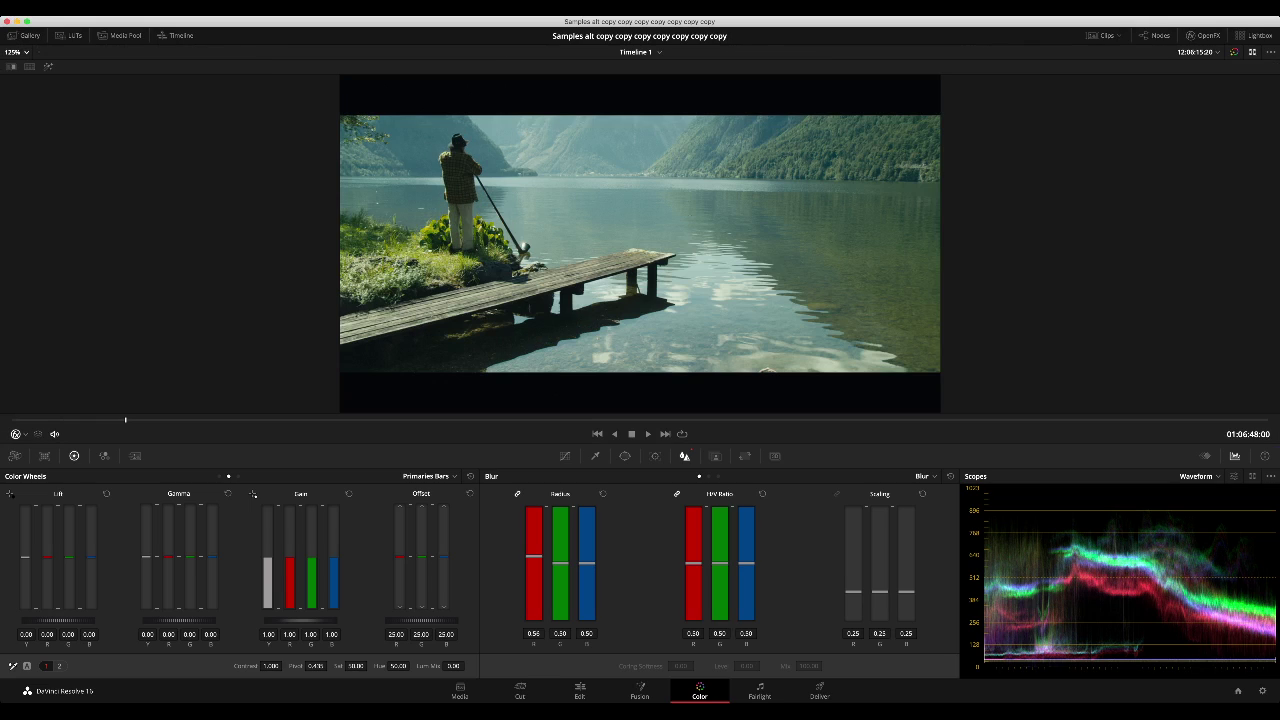
pyautogui.hotkey('alt', 'f')
pyautogui.press('super+d')
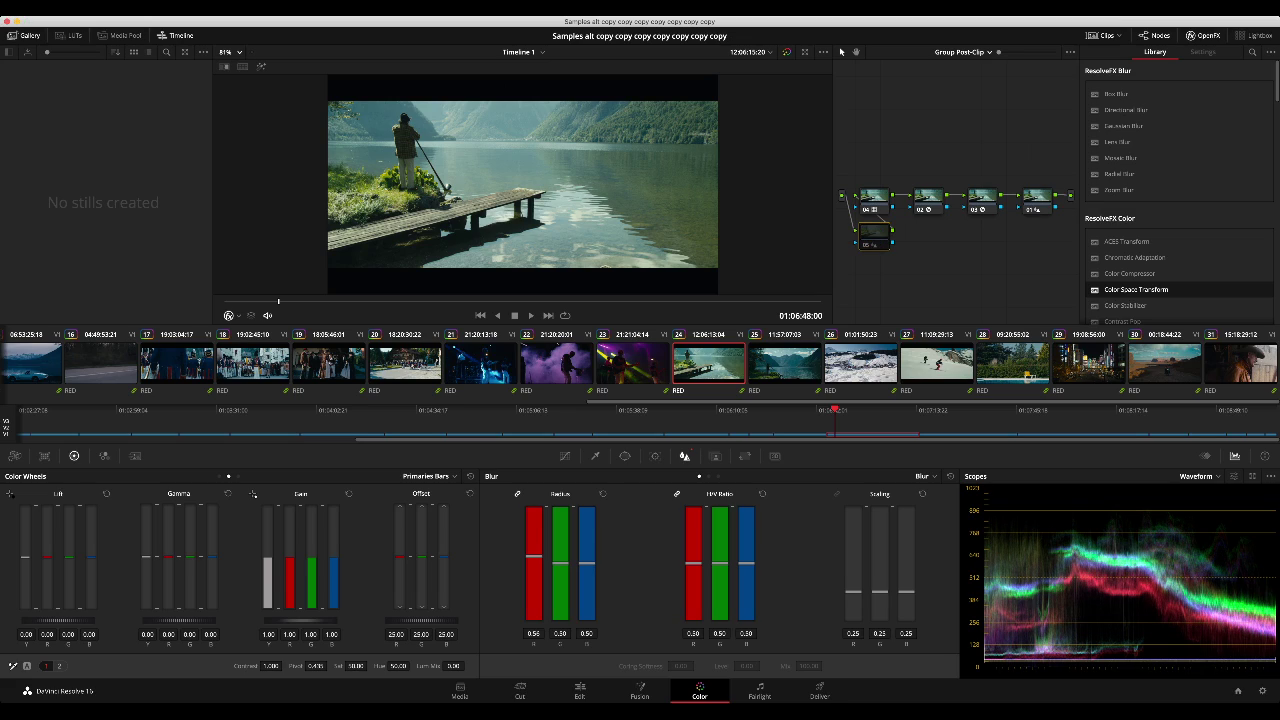
# Step: Switch the node graph to Clip level and reset the grade on lake clip 24
pyautogui.hotkey('alt', '`')
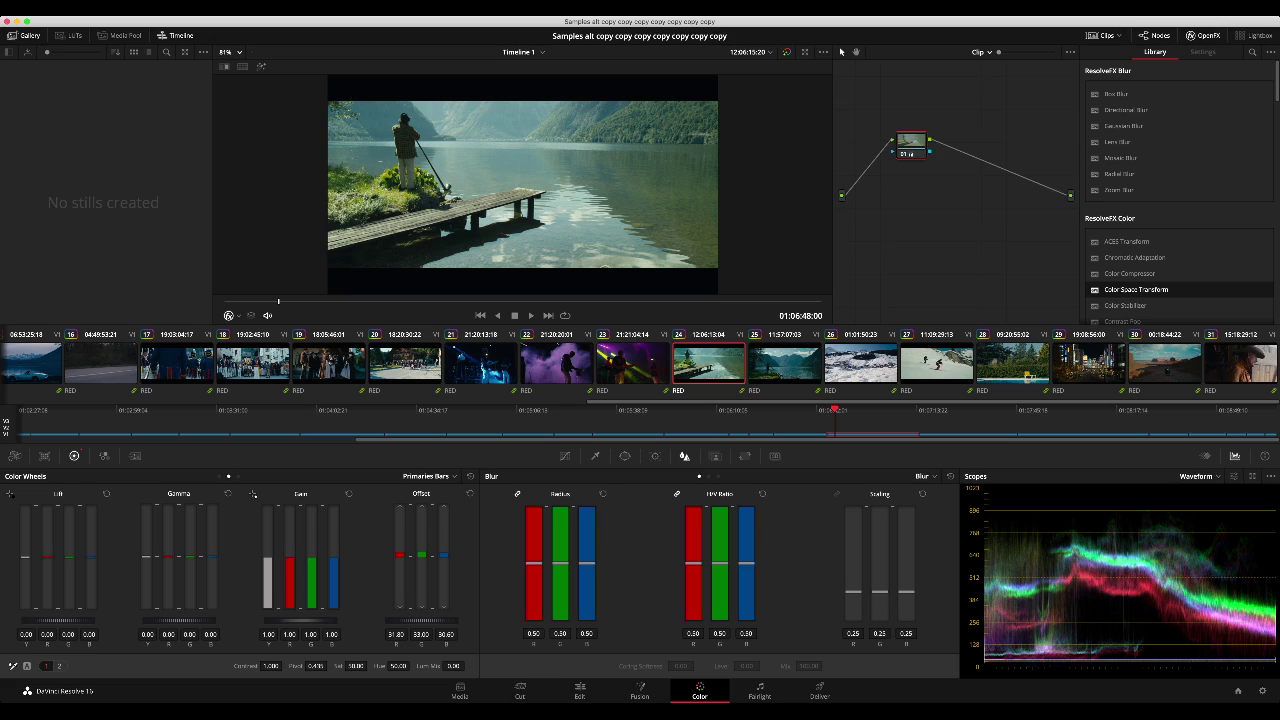
pyautogui.hotkey('shift', 'Home')
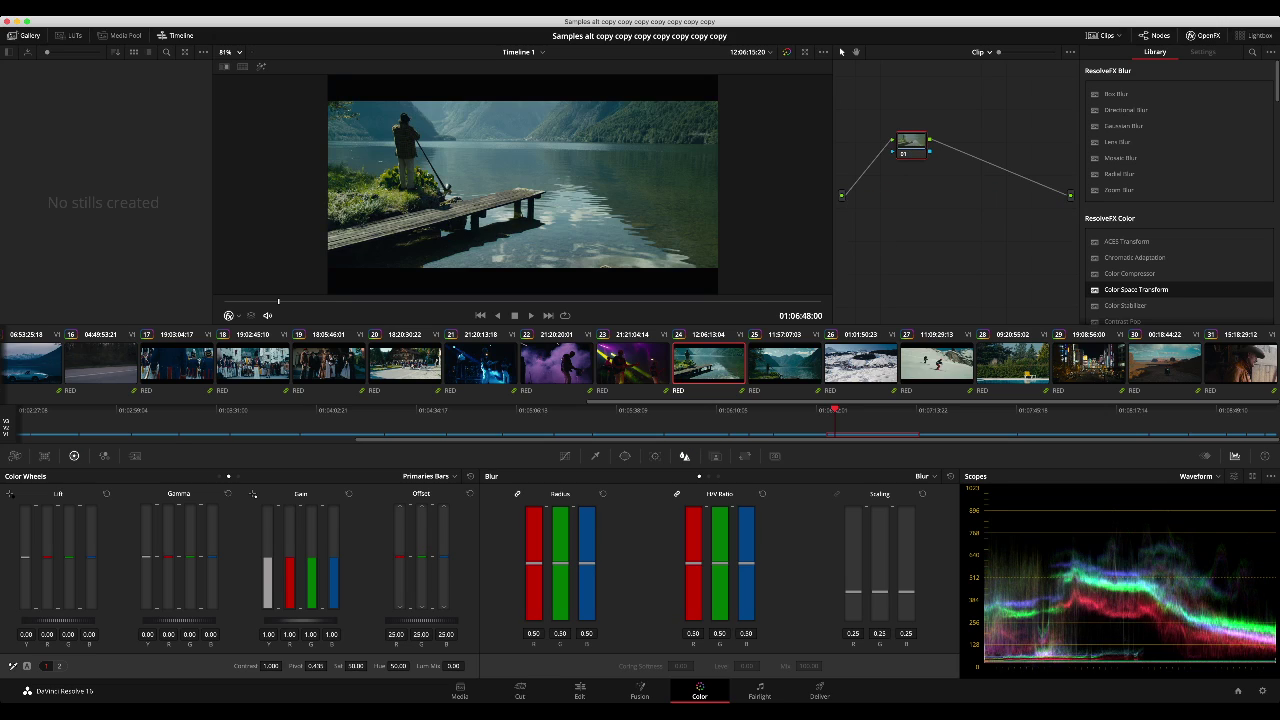
# Step: Select cowboy clip 31, raise its master offset to 46.60 and show the histogram scope
pyautogui.click(1240, 363)
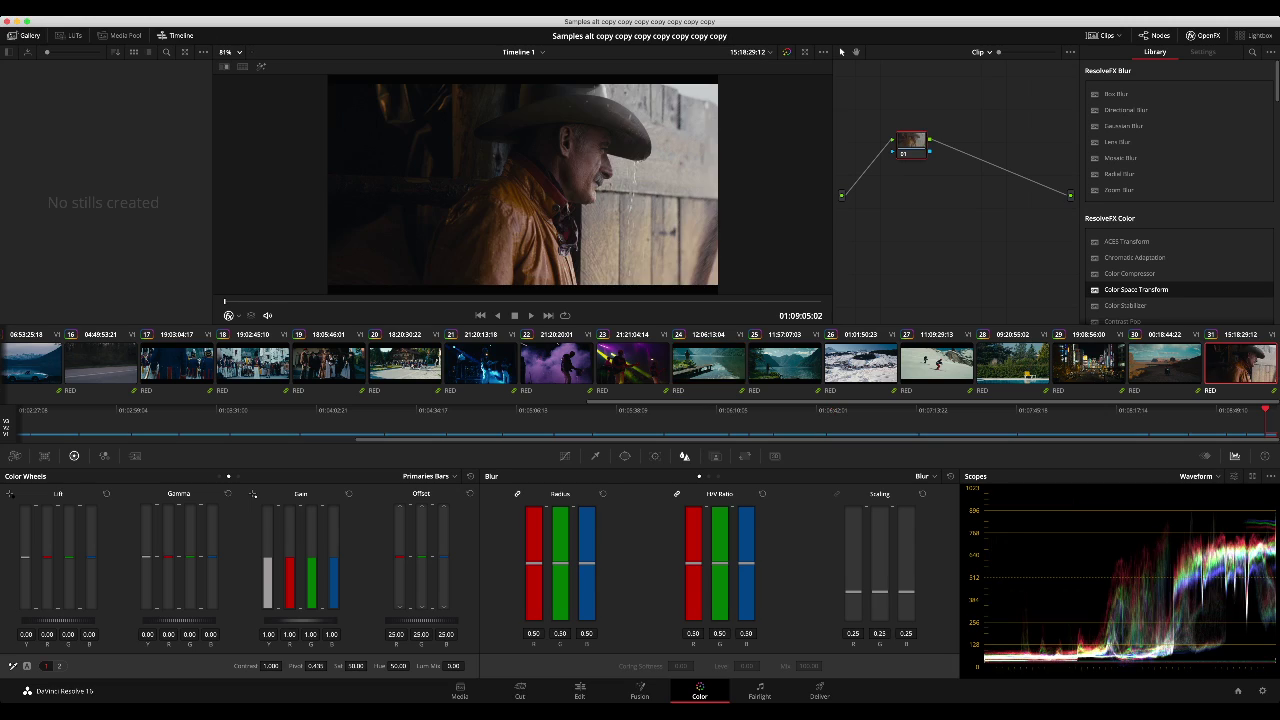
pyautogui.moveTo(421, 621); pyautogui.dragTo(481, 621)
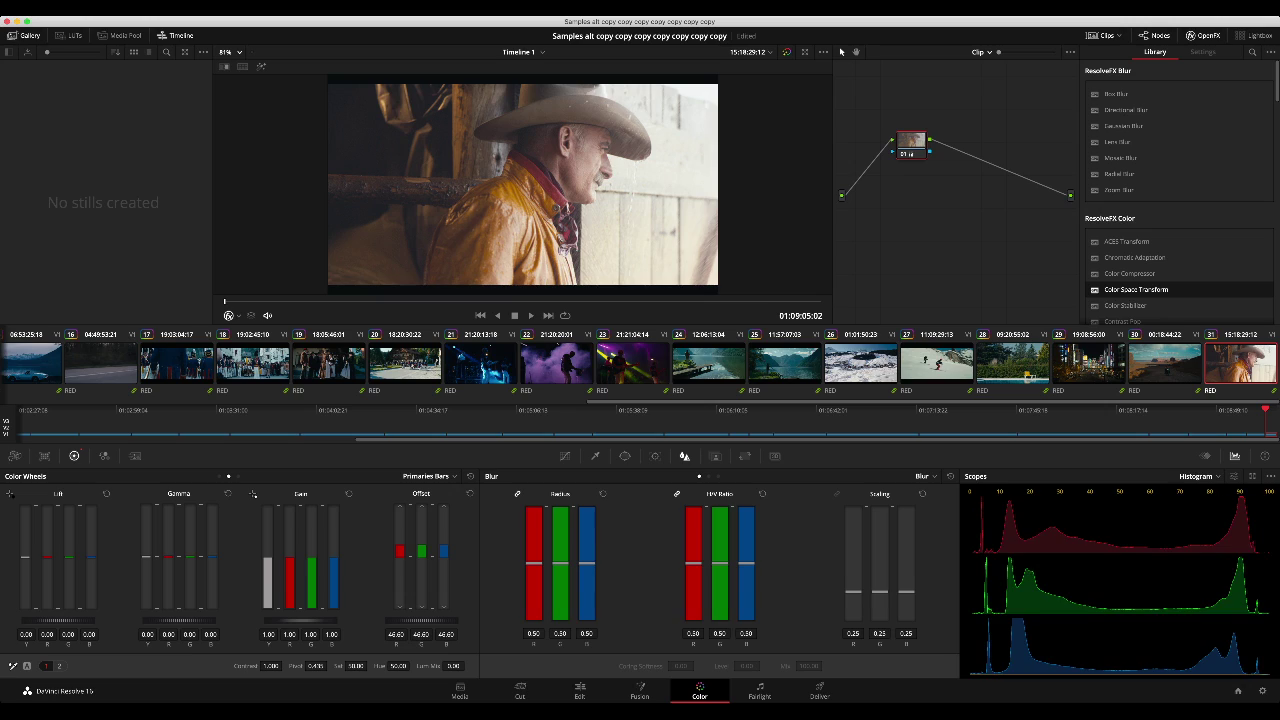
# Step: Add the luma channel to the histogram scope and reset the cowboy clip's offset
pyautogui.click(1234, 476)
pyautogui.click(1200, 510)
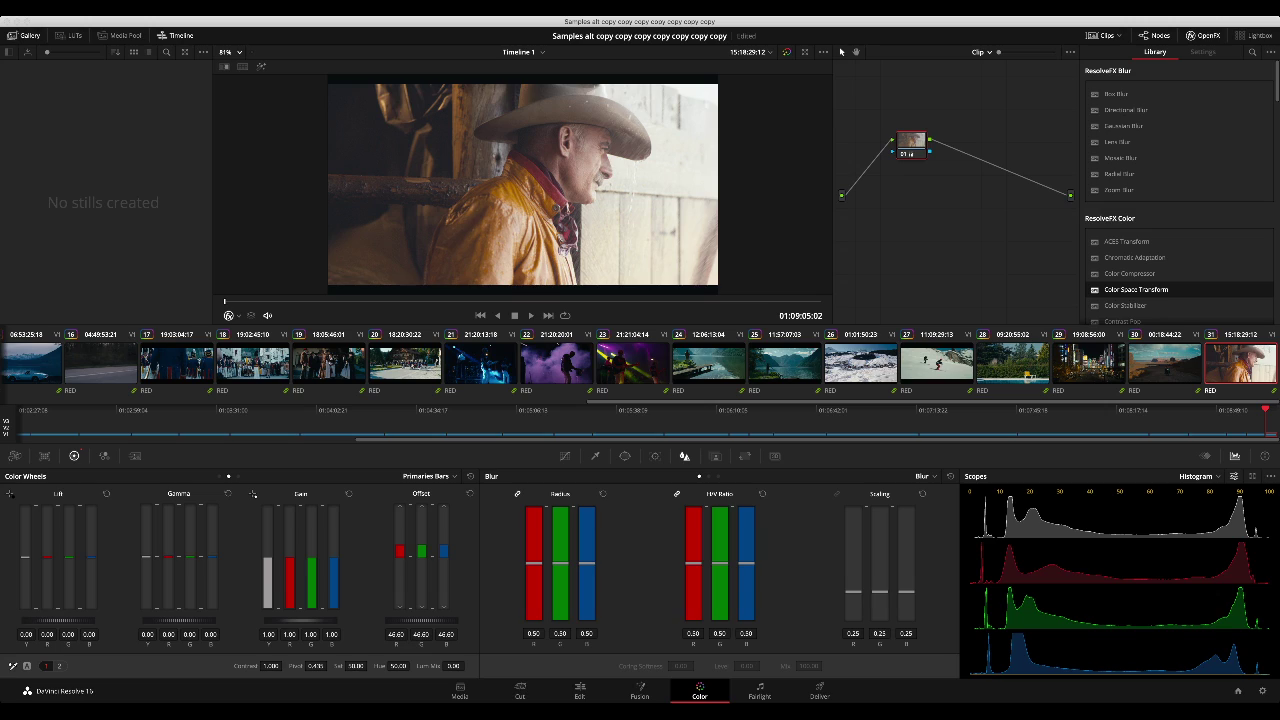
pyautogui.click(1200, 510)
pyautogui.click(1234, 476)
pyautogui.click(1234, 476)
pyautogui.click(1200, 510)
pyautogui.click(1234, 476)
pyautogui.click(470, 494)
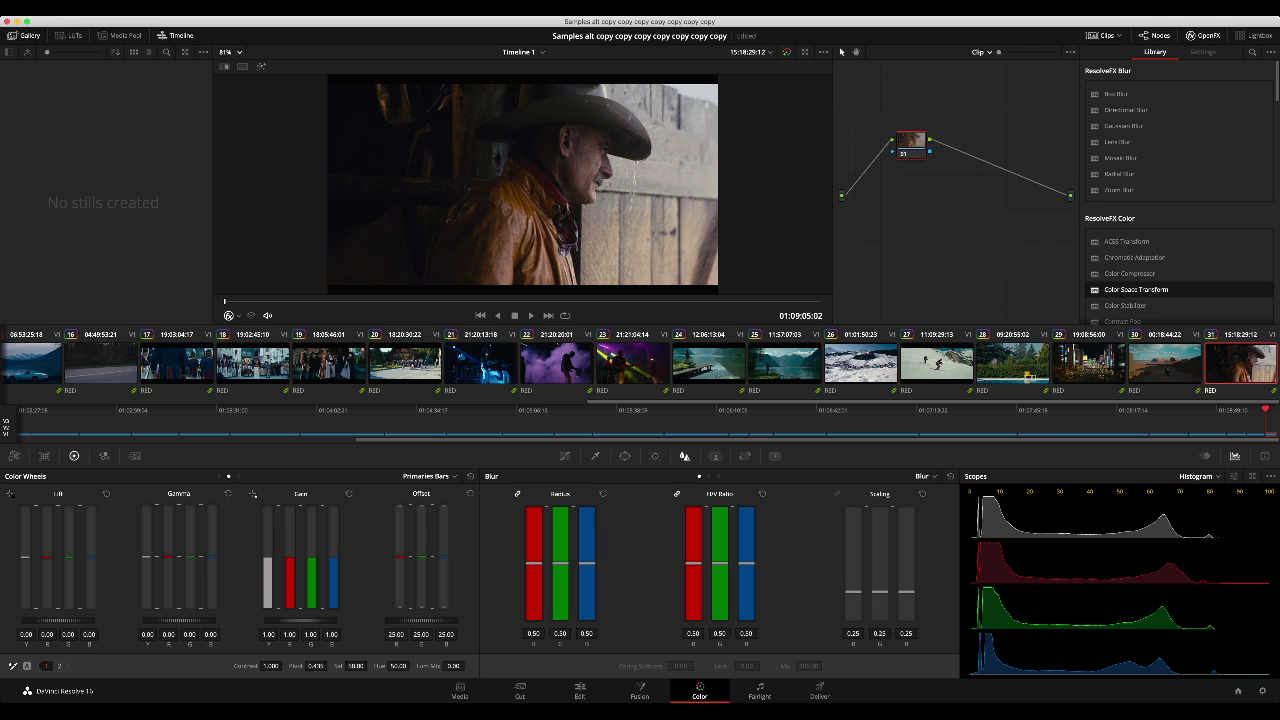
# Step: Try small master offset, lift and gamma changes against the histogram and reset all primaries
pyautogui.moveTo(425, 620)
pyautogui.mouseDown()
pyautogui.moveTo(596, 620)
pyautogui.moveTo(365, 620)
pyautogui.moveTo(592, 620)
pyautogui.moveTo(376, 620)
pyautogui.moveTo(588, 620)
pyautogui.moveTo(378, 620)
pyautogui.moveTo(563, 620)
pyautogui.moveTo(387, 620)
pyautogui.moveTo(410, 620)
pyautogui.mouseUp()
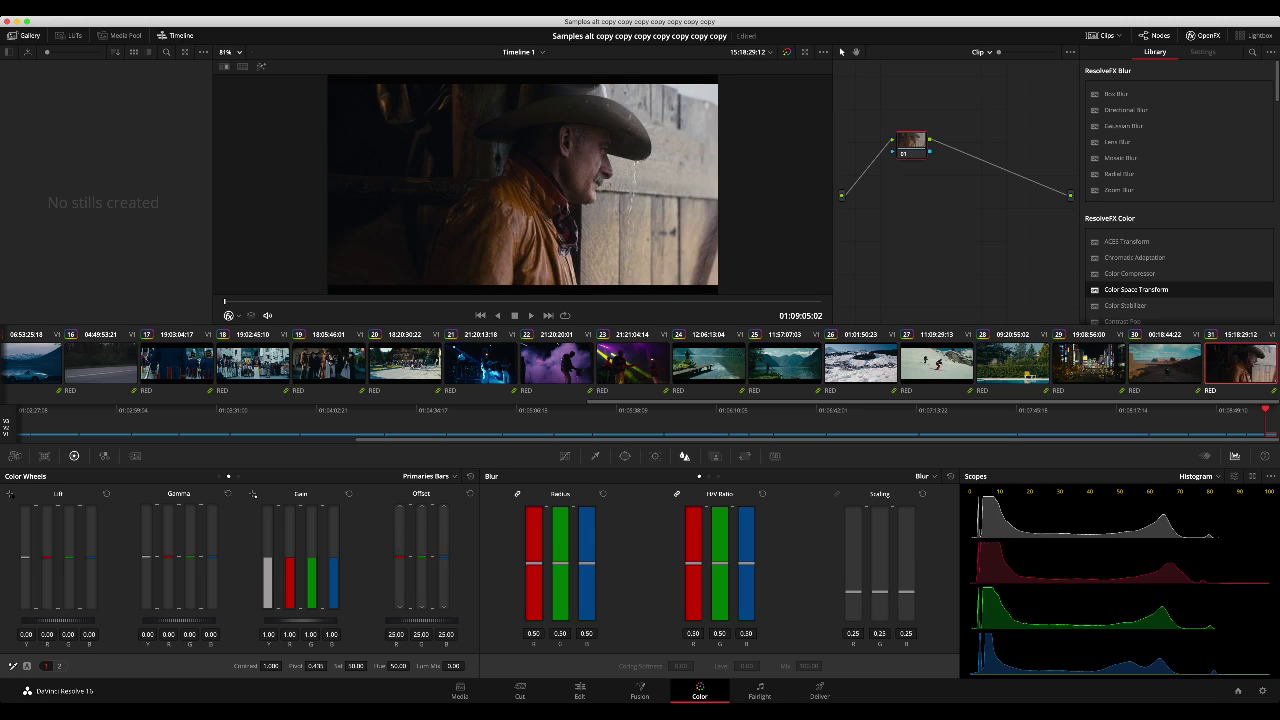
pyautogui.moveTo(58, 620); pyautogui.dragTo(82, 620)
pyautogui.moveTo(179, 620); pyautogui.dragTo(195, 620)
pyautogui.click(470, 476)
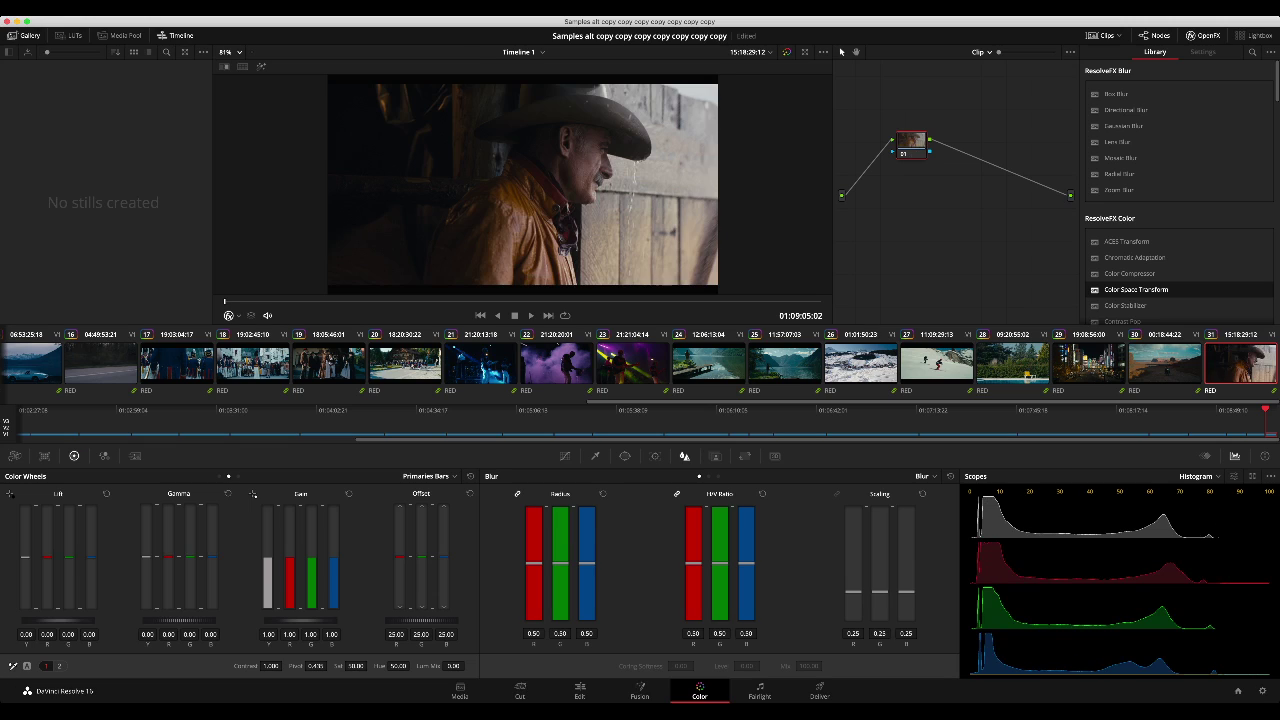
# Step: Try strongly lowering the master offset, reset it, and switch the scope back to Waveform
pyautogui.moveTo(424, 620); pyautogui.dragTo(248, 620)
pyautogui.click(470, 494)
pyautogui.click(1199, 477)
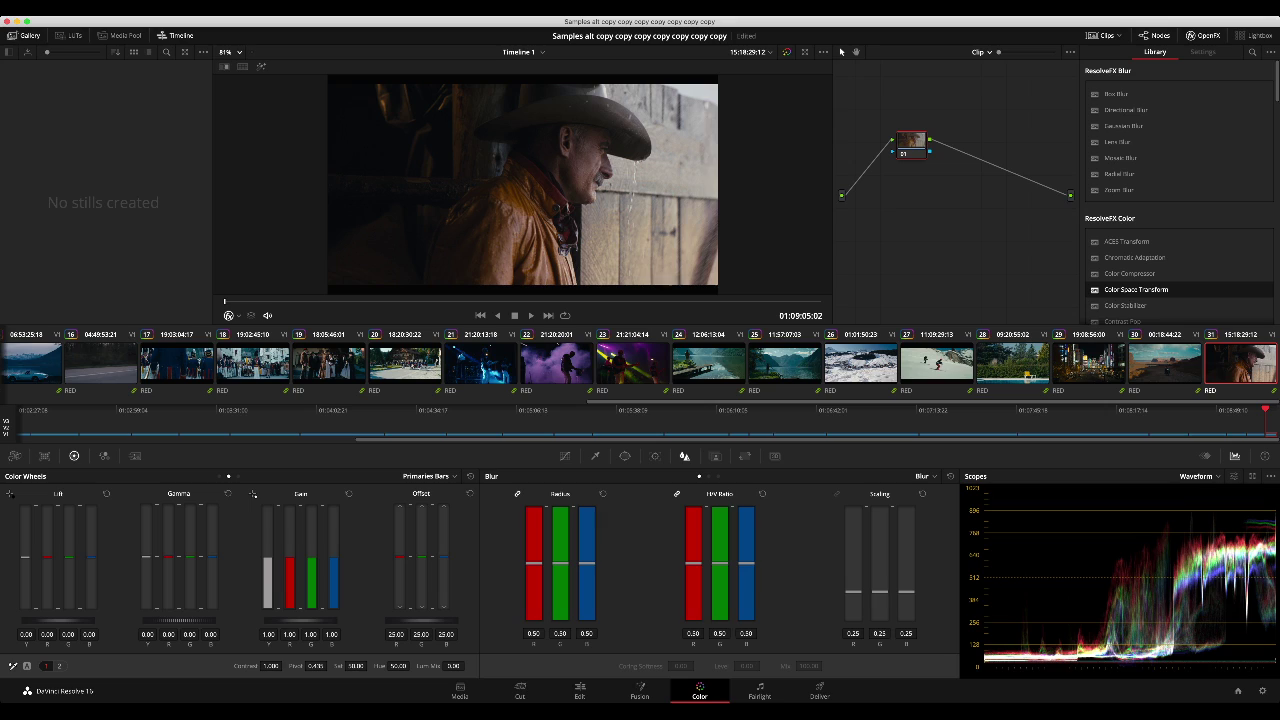
# Step: Enlarge the viewer and give the cowboy clip a dark, cool offset of red 16.60, green 18.40 and blue 23.20
pyautogui.hotkey('alt', 'f')
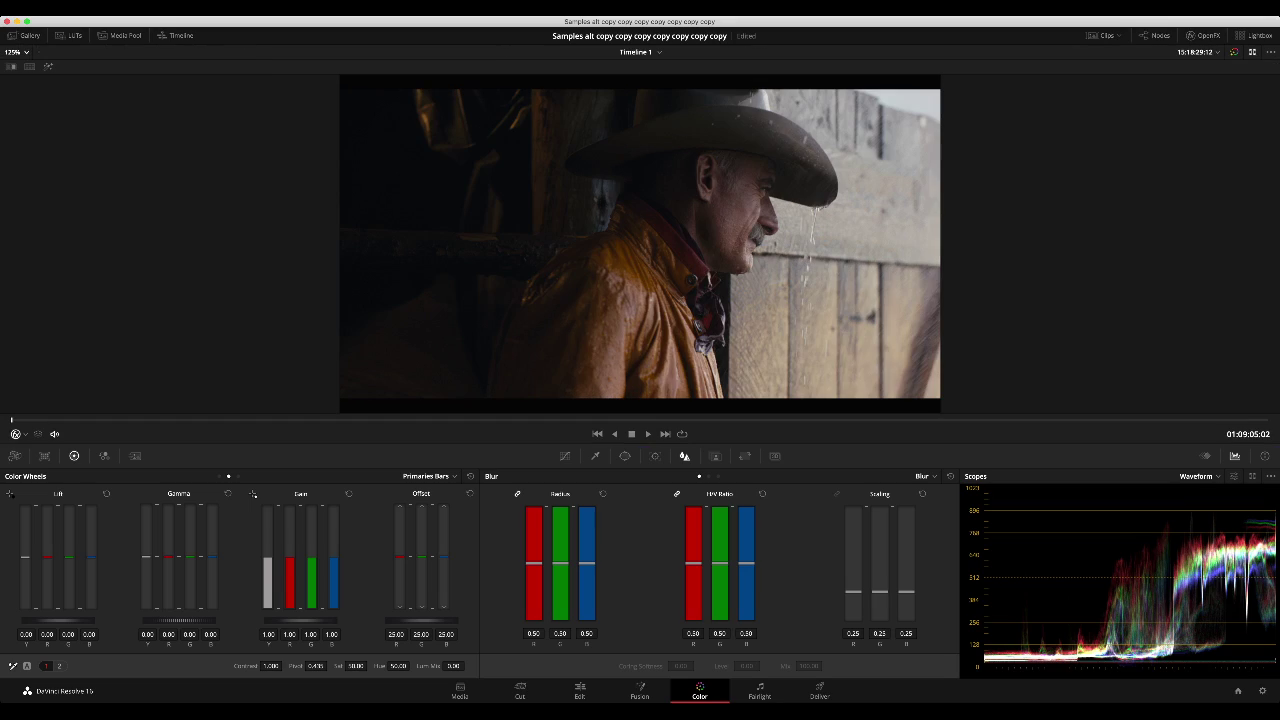
pyautogui.moveTo(444, 557)
pyautogui.mouseDown()
pyautogui.moveTo(400, 559)
pyautogui.moveTo(444, 557)
pyautogui.mouseUp()
pyautogui.moveTo(422, 620); pyautogui.dragTo(399, 620)
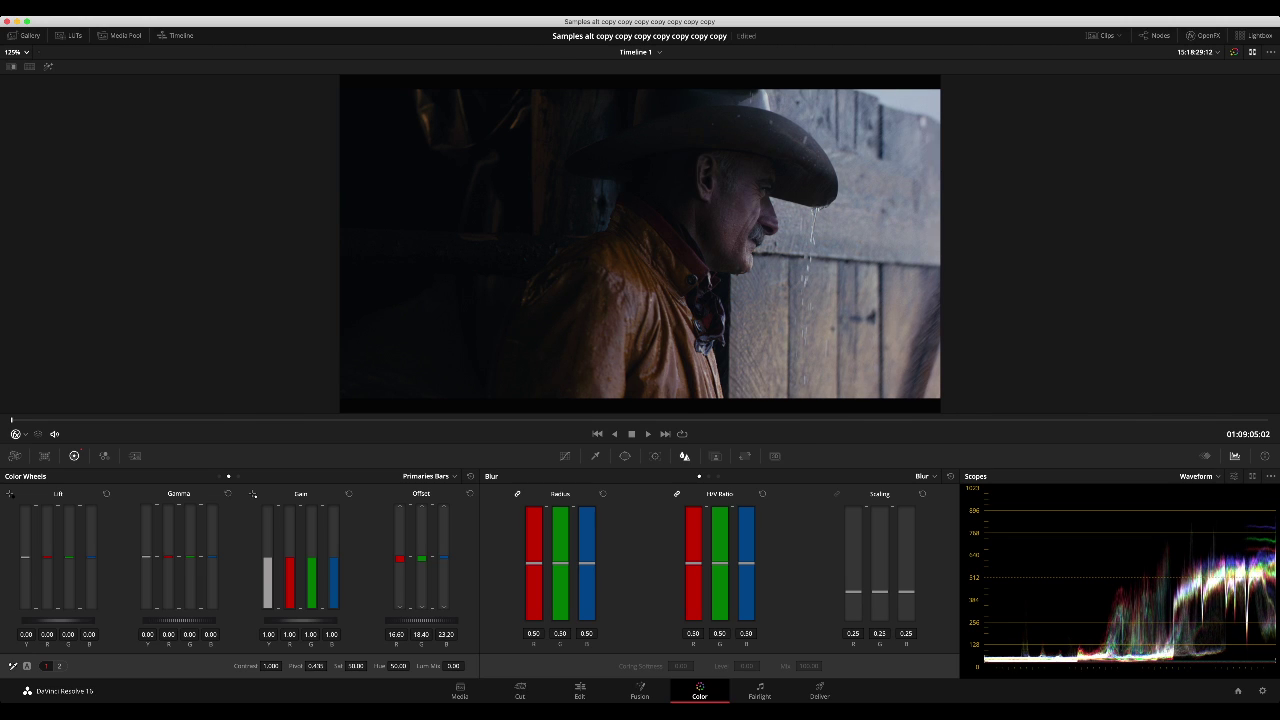
# Step: Play the darkened cowboy clip in the larger view and reset its offset
pyautogui.hotkey('shift', 'f')
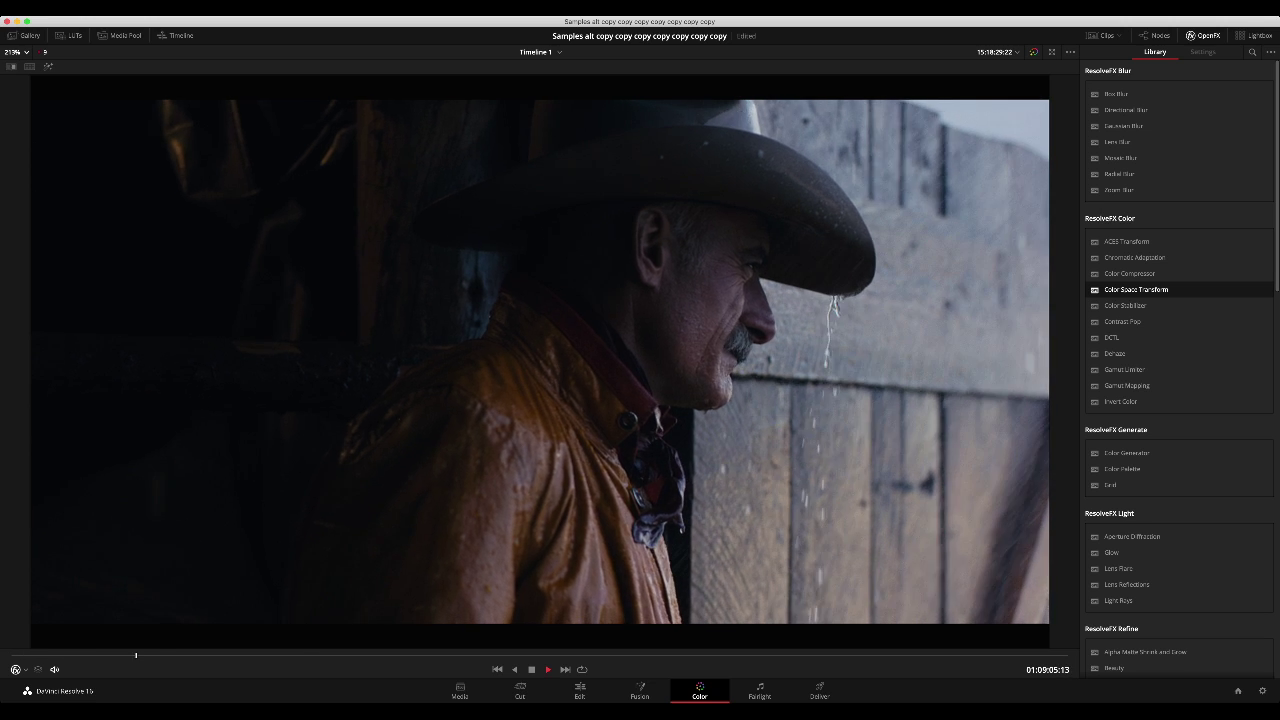
pyautogui.press('space')
pyautogui.hotkey('shift', 'f')
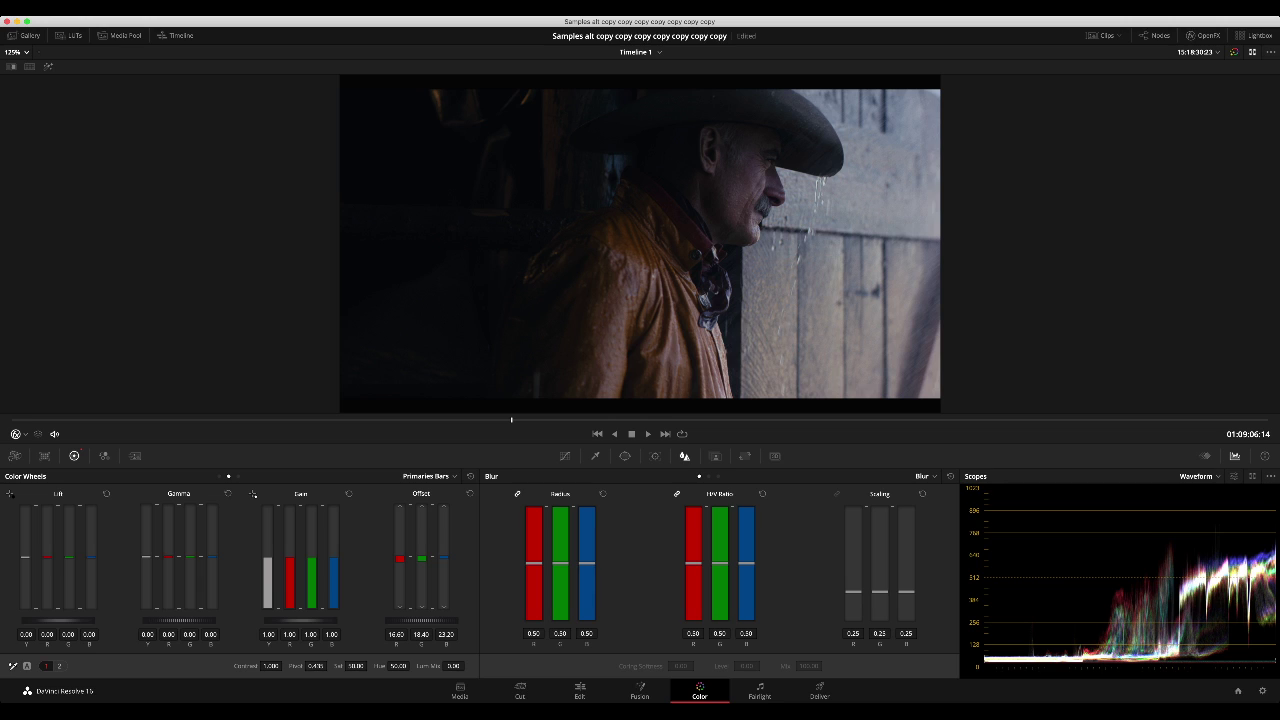
pyautogui.click(470, 494)
# Step: Try lowering the master gain to 0.60 and remove the change
pyautogui.moveTo(301, 621); pyautogui.dragTo(268, 621)
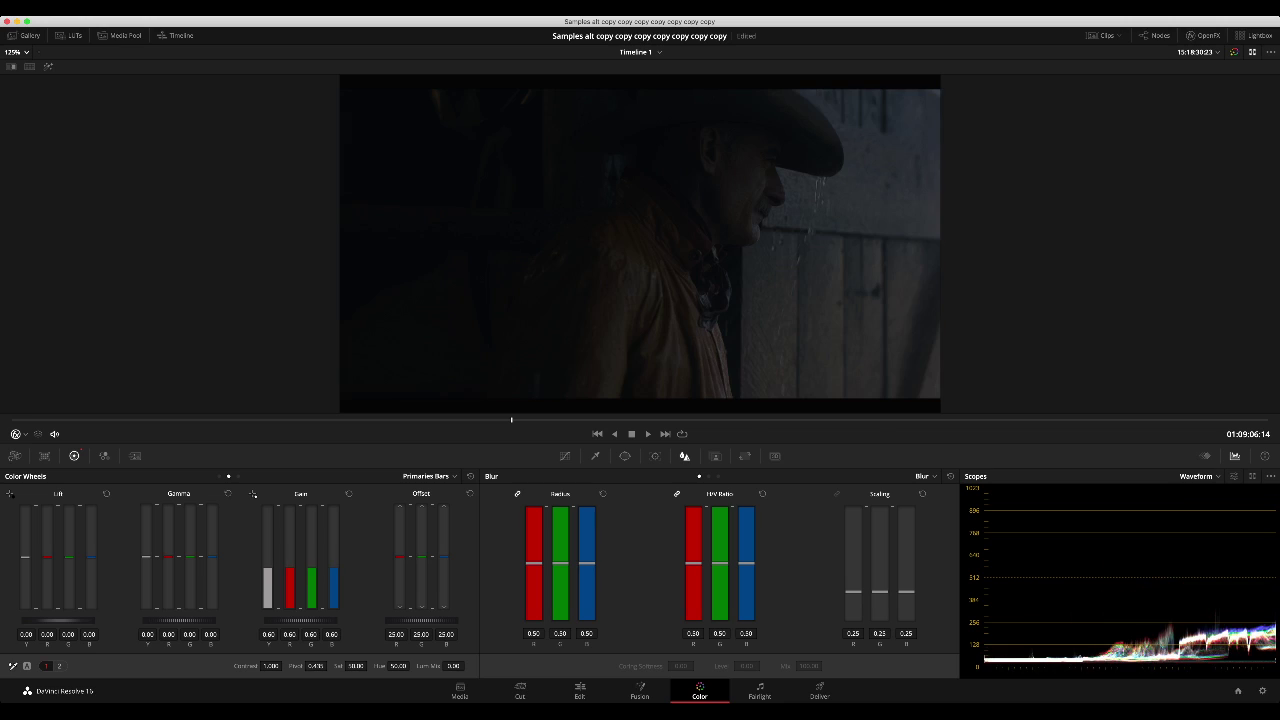
pyautogui.press('super+shift+z')
# Step: Try Log wheels with blue shadows, yellow-green highlights and High Range 0.462, and reset the wheels
pyautogui.hotkey('alt', 'z')
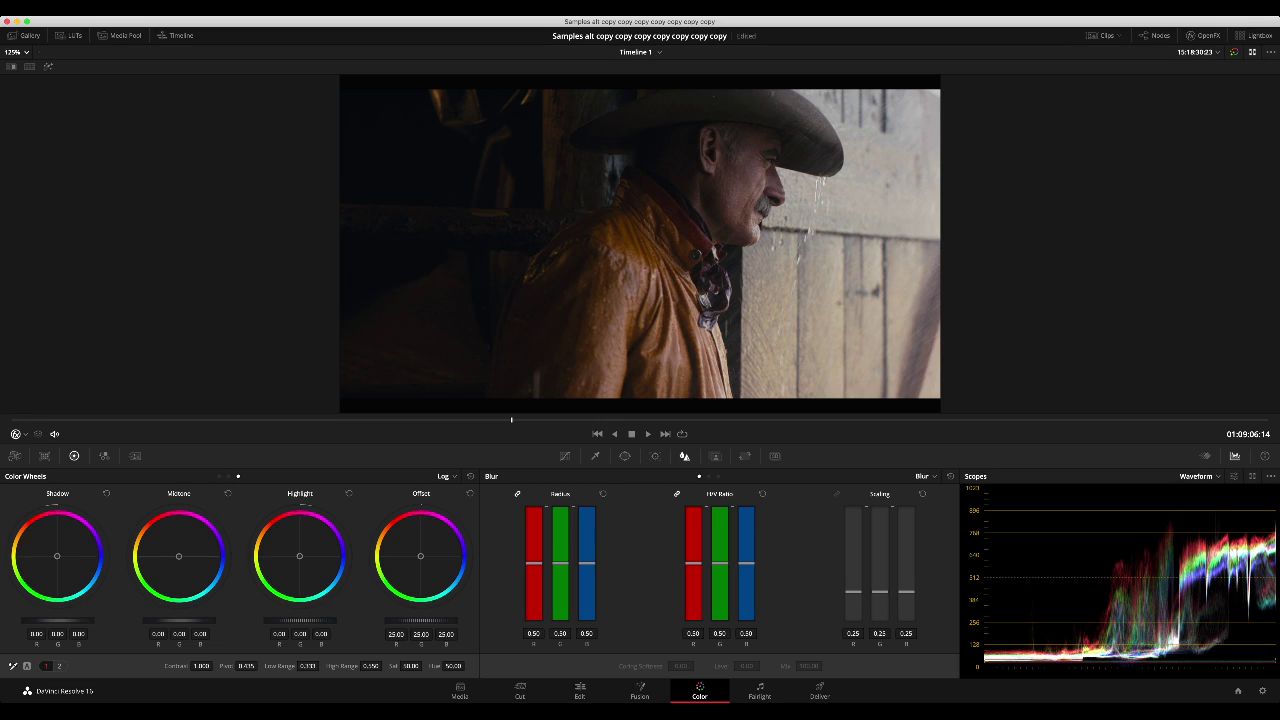
pyautogui.moveTo(57, 556); pyautogui.dragTo(71, 566)
pyautogui.moveTo(298, 556); pyautogui.dragTo(271, 561)
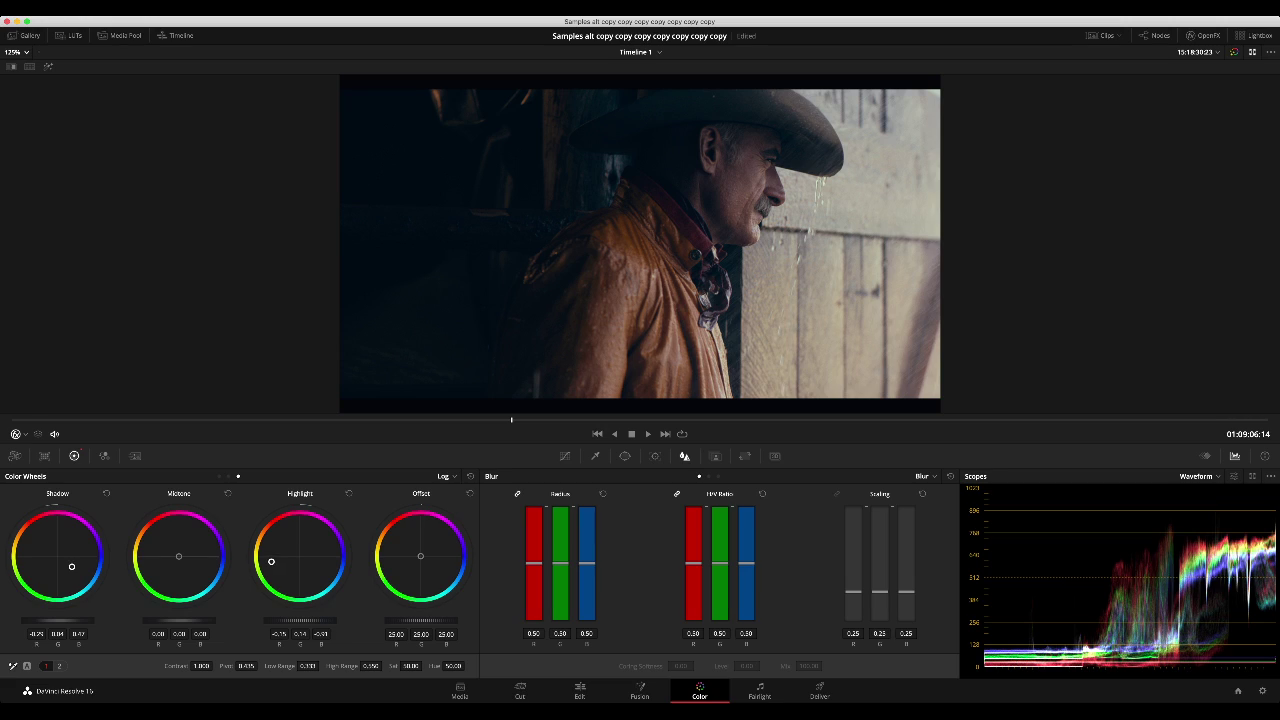
pyautogui.moveTo(372, 666); pyautogui.dragTo(385, 665)
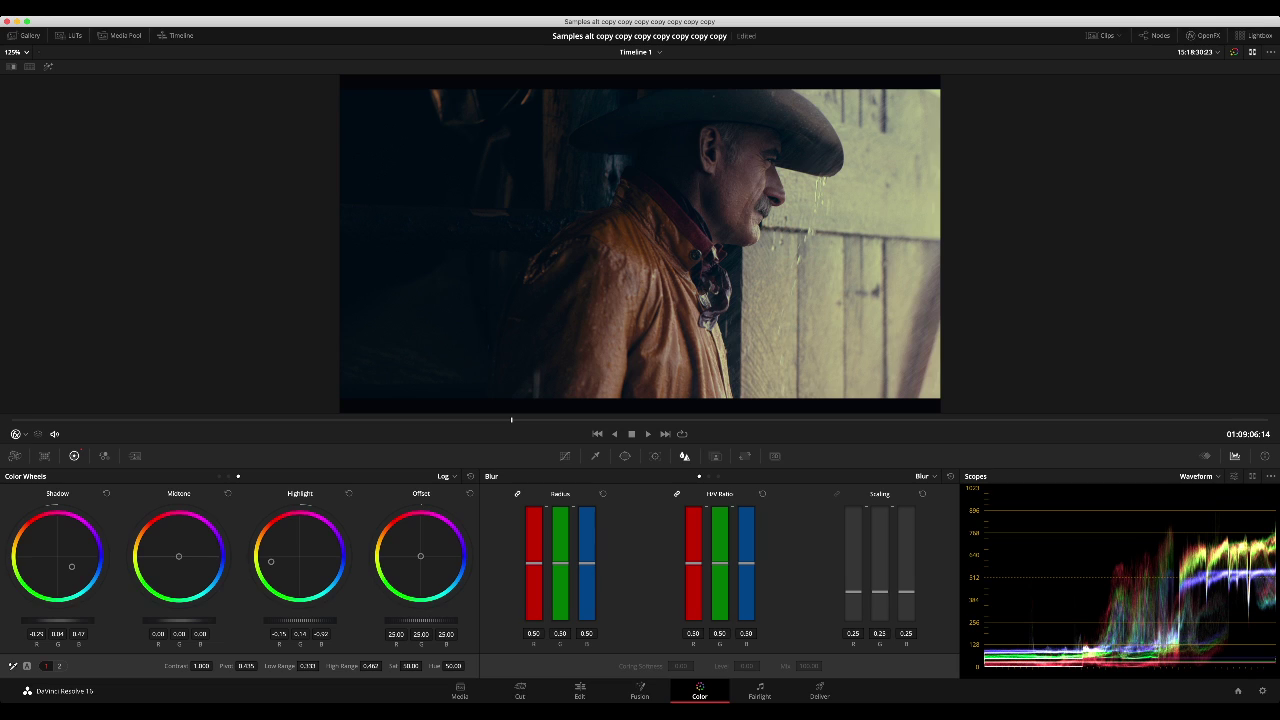
pyautogui.click(470, 476)
# Step: Try Primaries Wheels with a warm gain of 1.10, 0.98, 0.79 and a slightly blue lift, and reset them
pyautogui.click(219, 476)
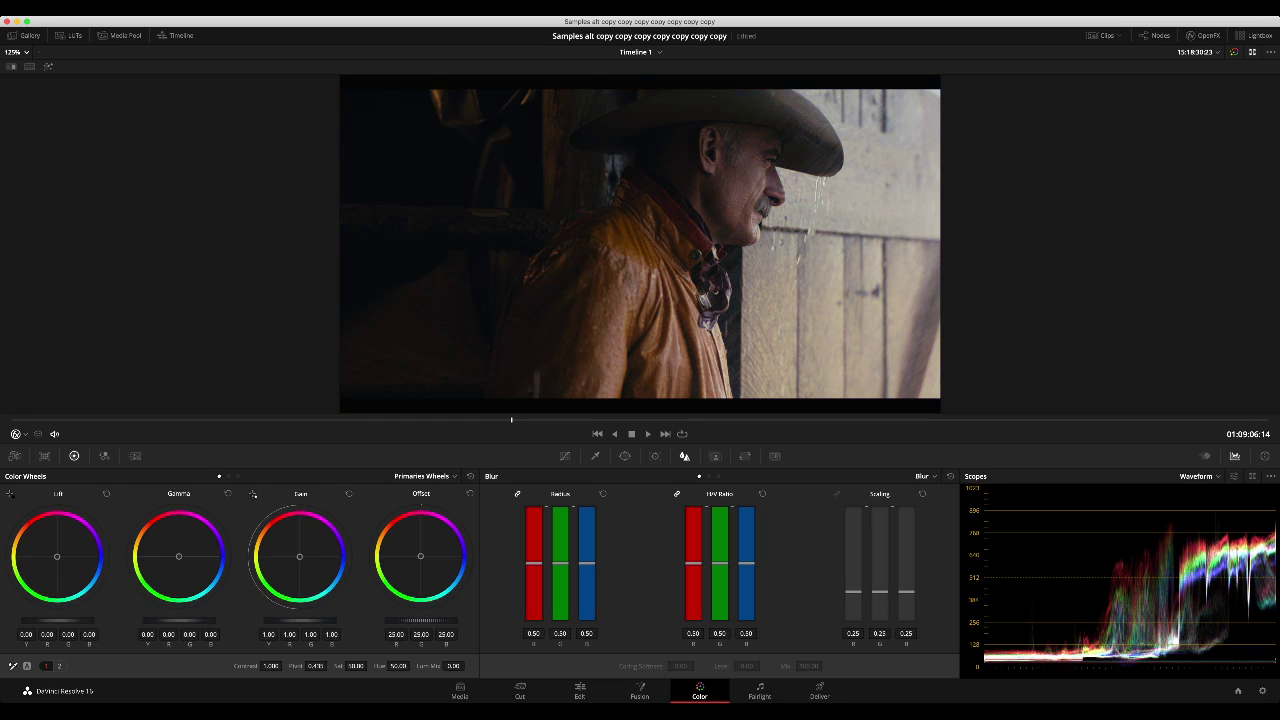
pyautogui.moveTo(299, 556); pyautogui.dragTo(293, 553)
pyautogui.moveTo(57, 556); pyautogui.dragTo(61, 560)
pyautogui.moveTo(293, 553); pyautogui.dragTo(295, 554)
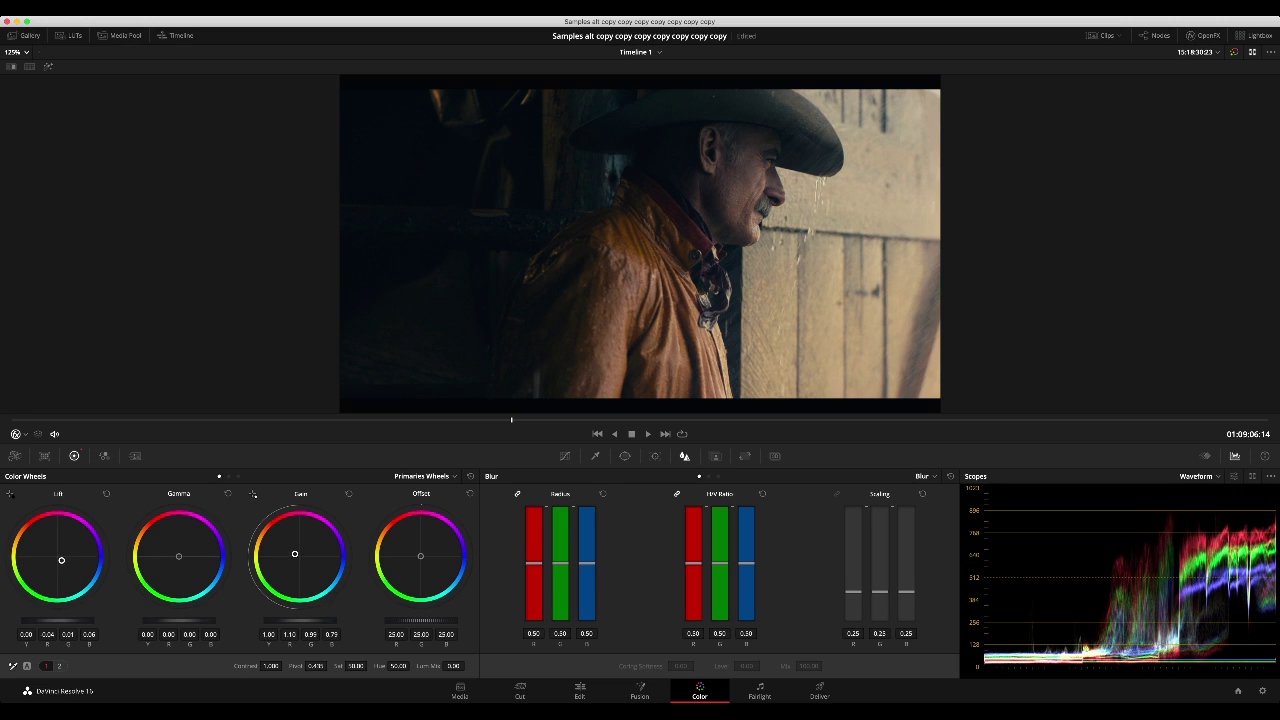
pyautogui.click(470, 476)
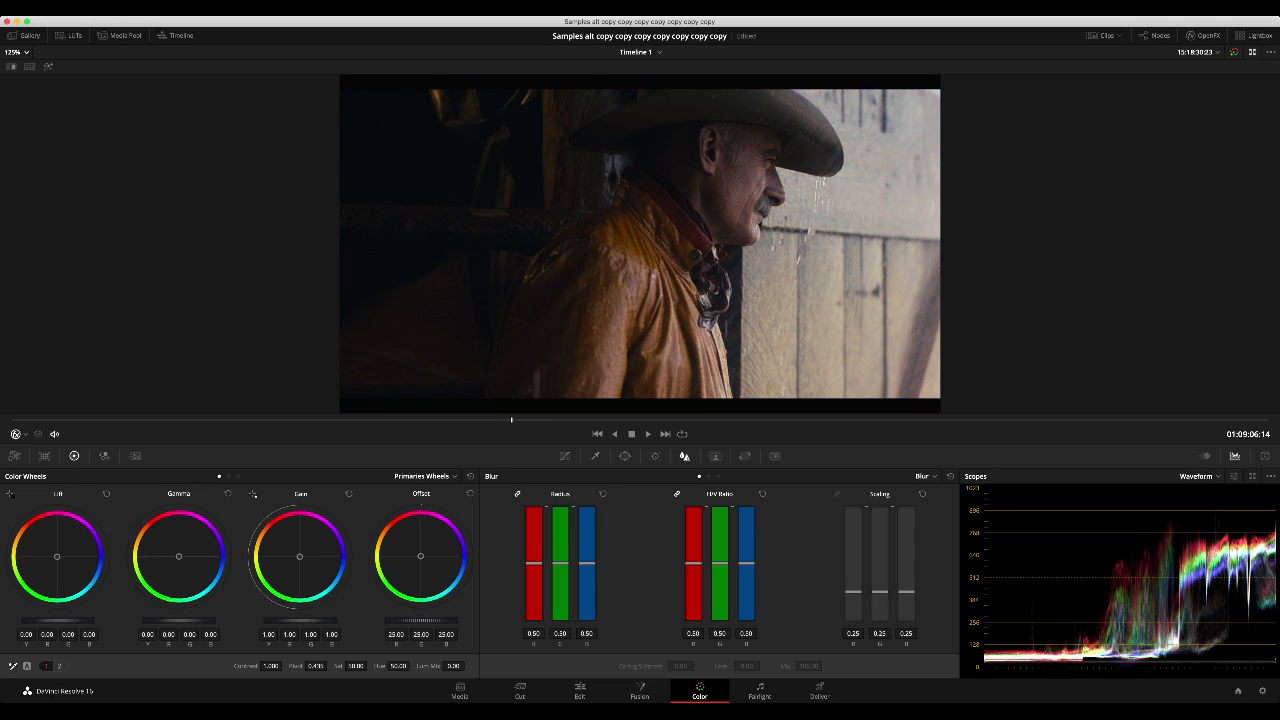
# Step: Try lowering the cowboy clip's master gain to 0.68 in Primaries Wheels and reset the gain
pyautogui.click(238, 476)
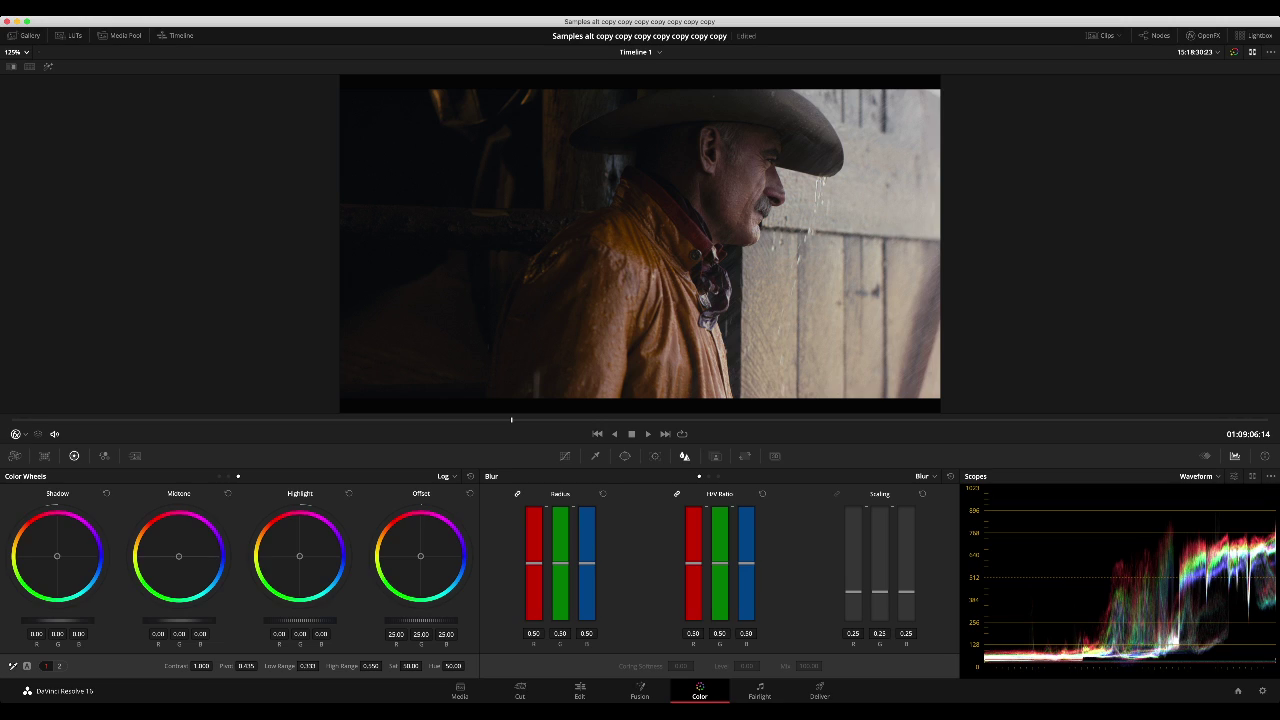
pyautogui.hotkey('alt', 'z')
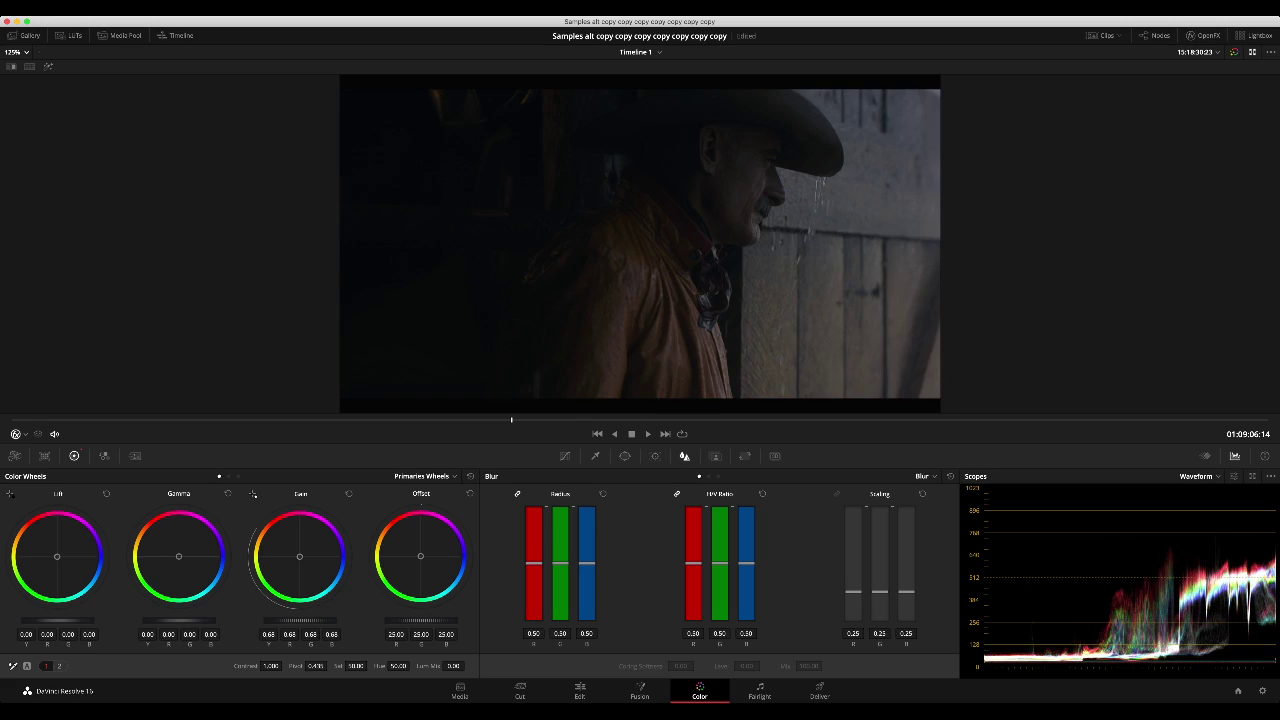
pyautogui.click(349, 494)
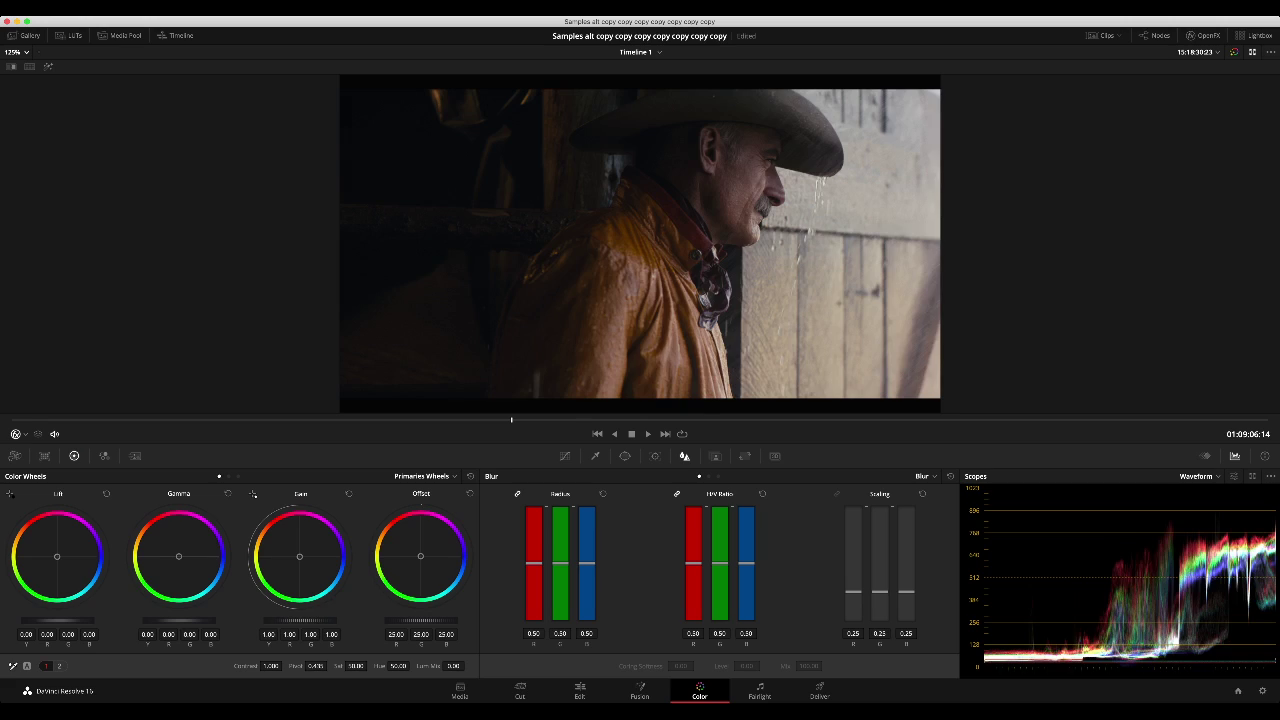
# Step: Try lowering the Log highlights on the cowboy clip and reset them
pyautogui.click(238, 476)
pyautogui.moveTo(300, 620); pyautogui.dragTo(256, 620)
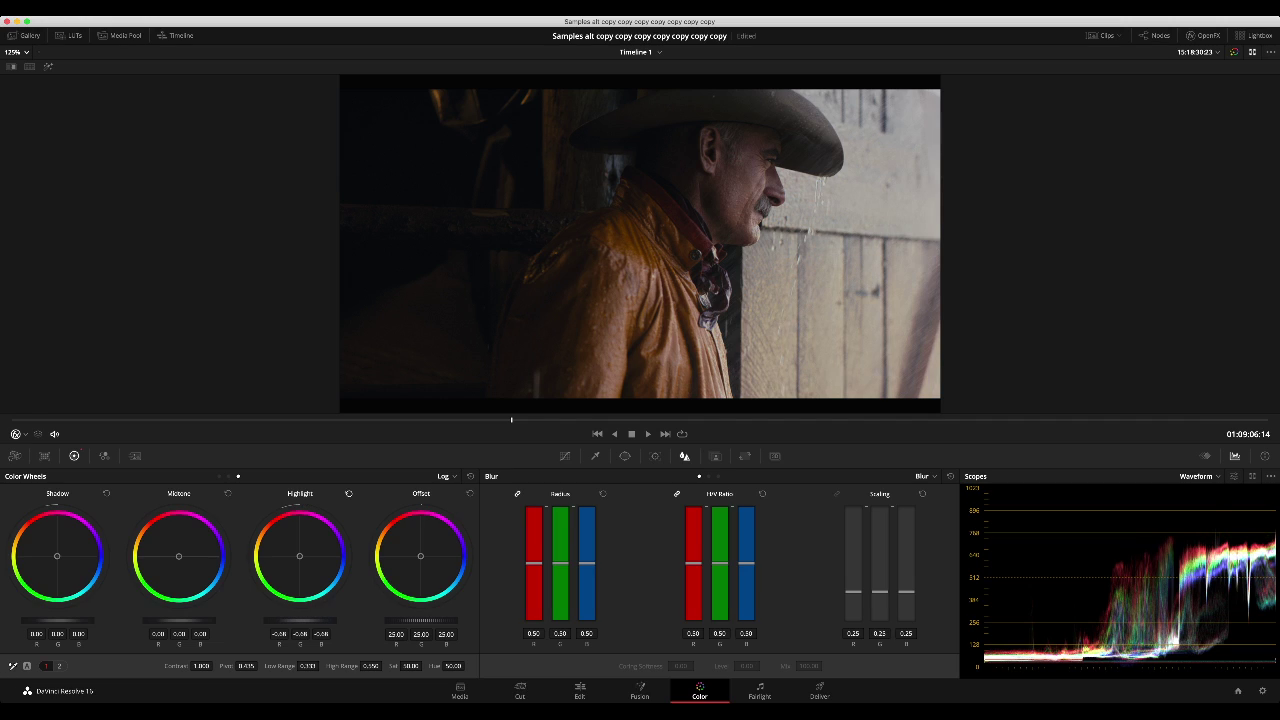
pyautogui.click(349, 494)
pyautogui.click(228, 476)
pyautogui.click(238, 476)
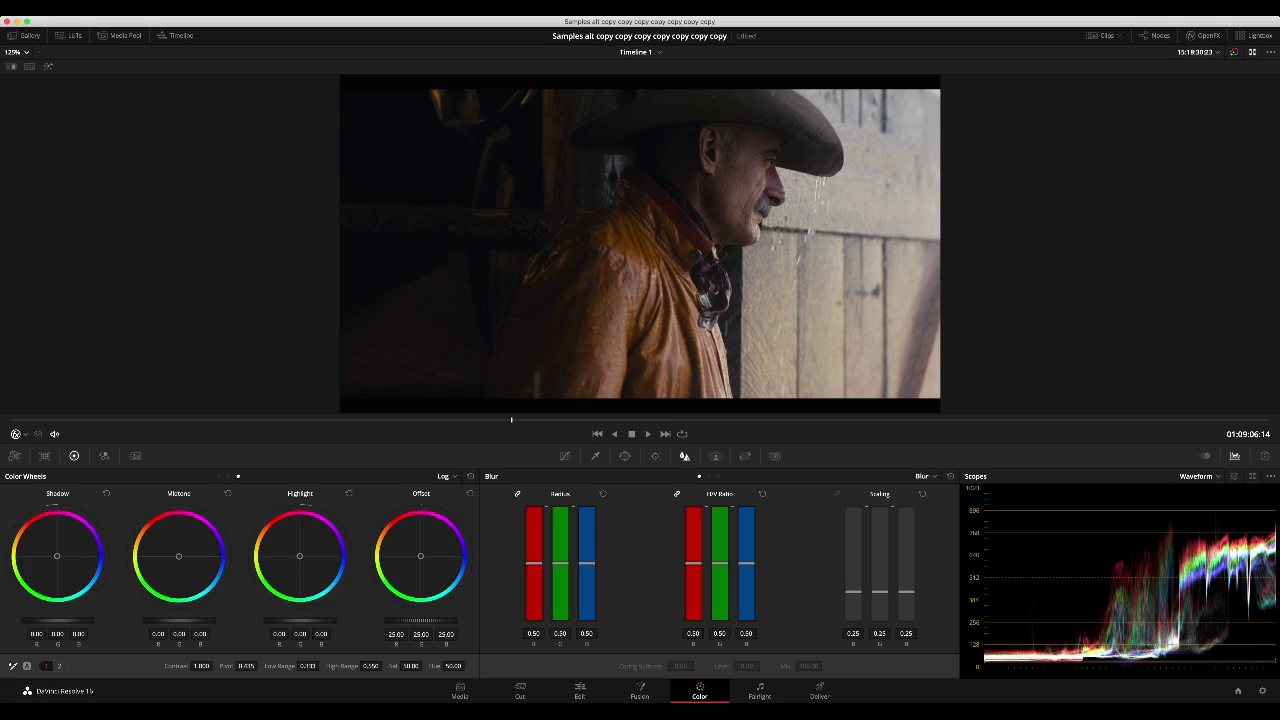
# Step: Try flattening and darkening the cowboy clip with contrast 0.780, pivot 0.299 and master offset 22.50 in Log mode
pyautogui.moveTo(202, 665); pyautogui.dragTo(182, 665)
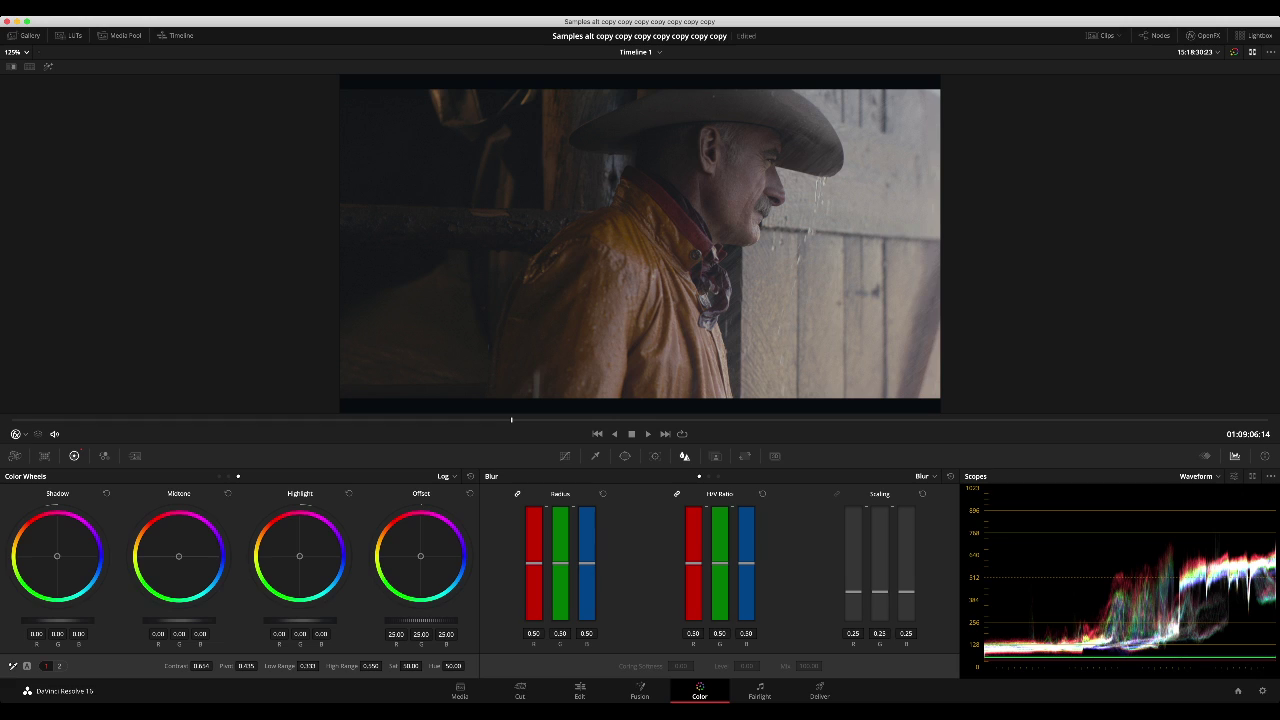
pyautogui.press('super+z')
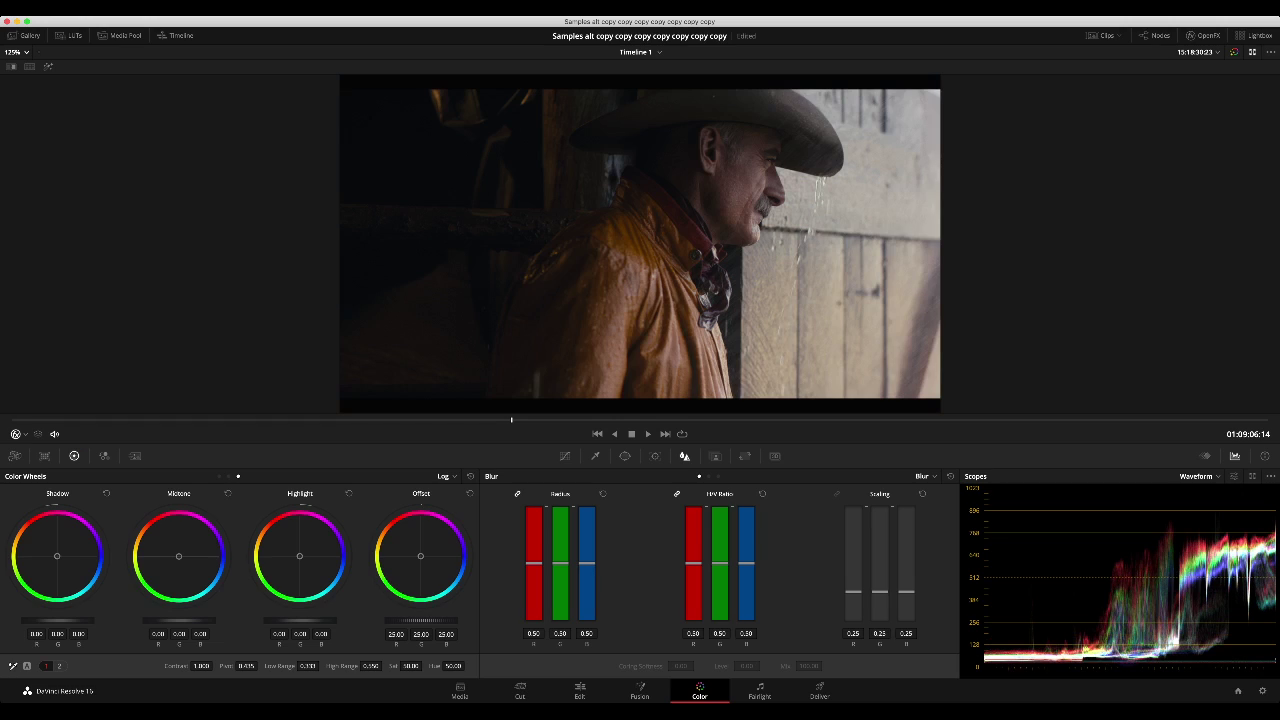
pyautogui.moveTo(421, 620); pyautogui.dragTo(400, 620)
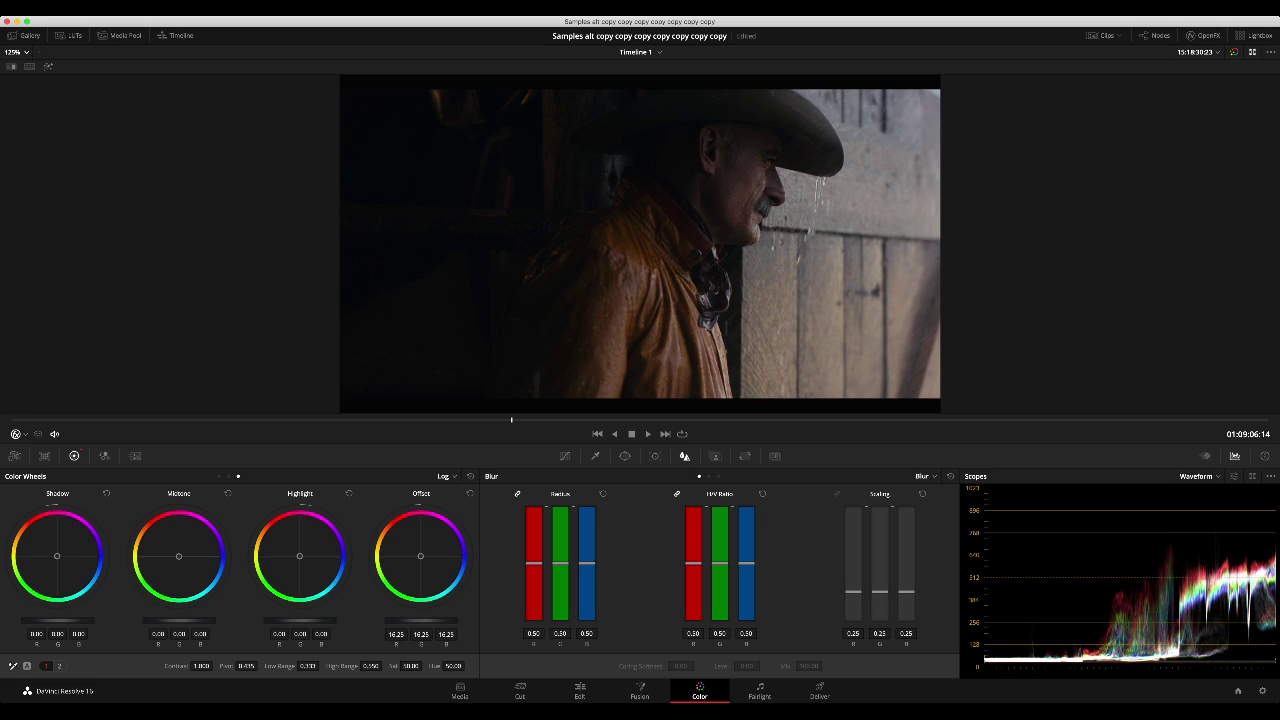
pyautogui.moveTo(214, 666); pyautogui.dragTo(158, 666)
pyautogui.moveTo(245, 665)
pyautogui.mouseDown()
pyautogui.moveTo(260, 666)
pyautogui.moveTo(225, 665)
pyautogui.mouseUp()
pyautogui.moveTo(415, 621); pyautogui.dragTo(434, 621)
pyautogui.moveTo(245, 665); pyautogui.dragTo(241, 665)
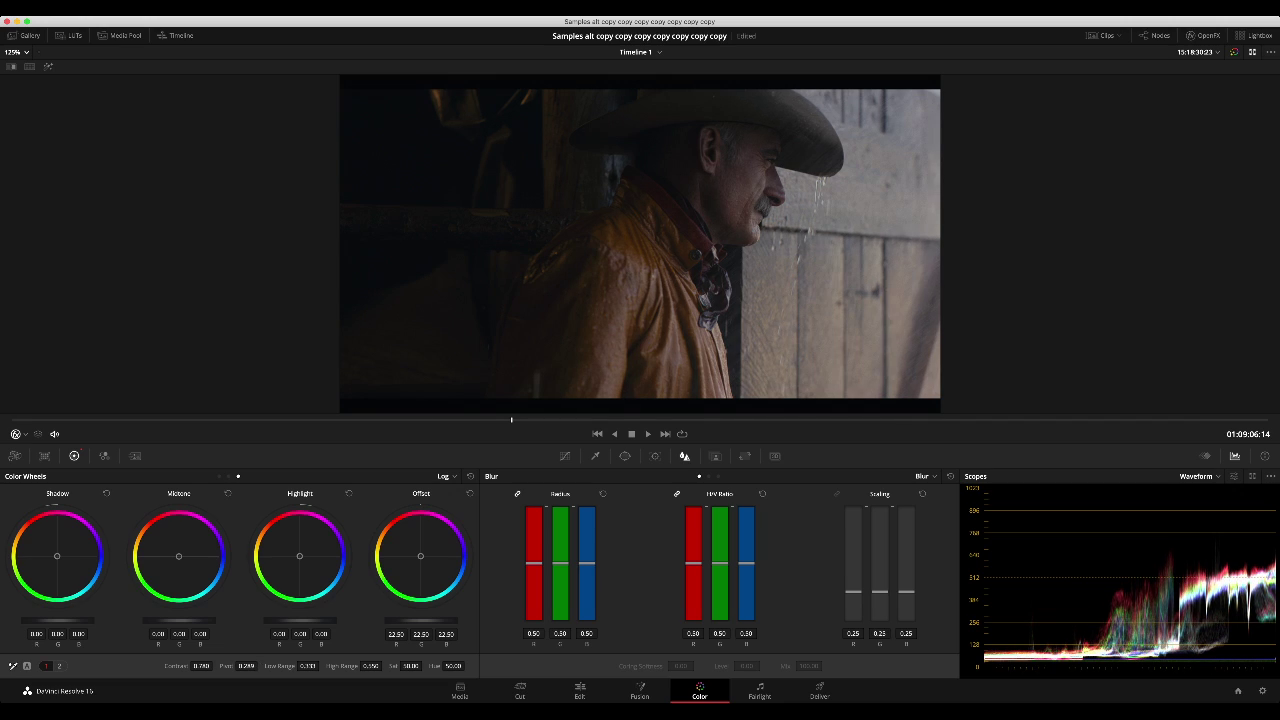
# Step: Balance a lower pivot of 0.113 against a raised master offset of 31.15 on the cowboy clip
pyautogui.moveTo(420, 620); pyautogui.dragTo(432, 620)
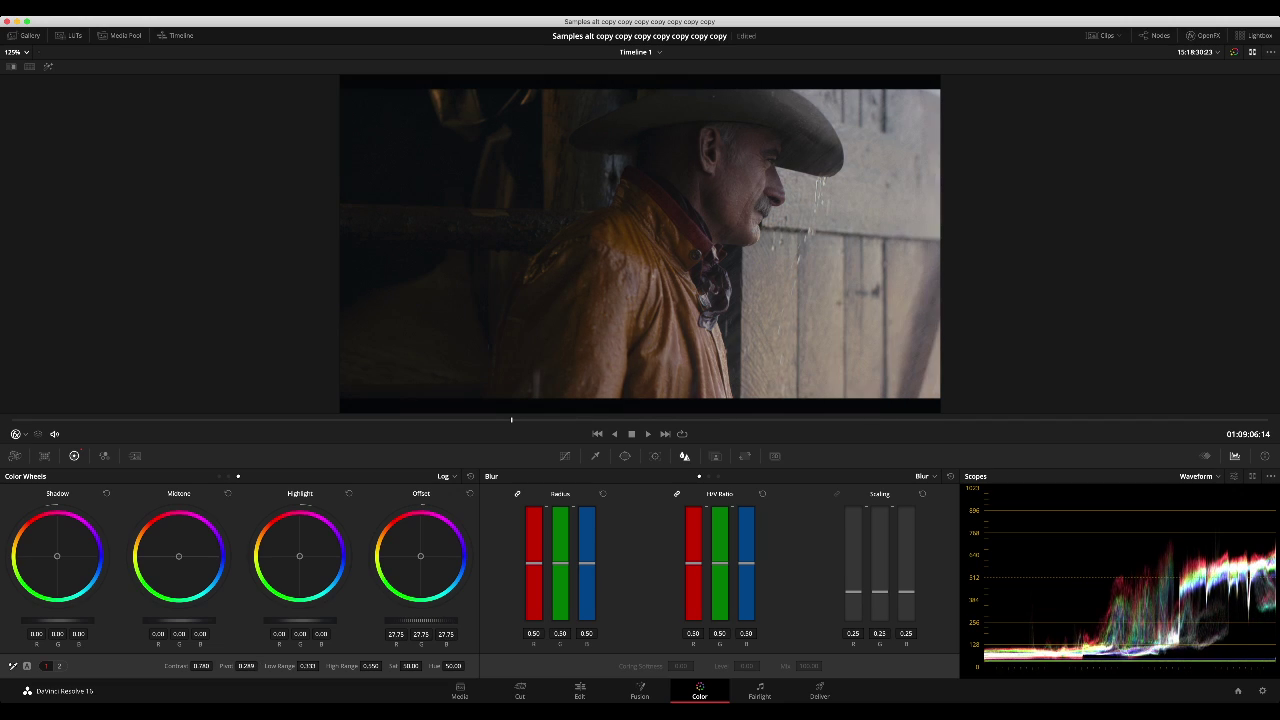
pyautogui.moveTo(246, 665); pyautogui.dragTo(236, 665)
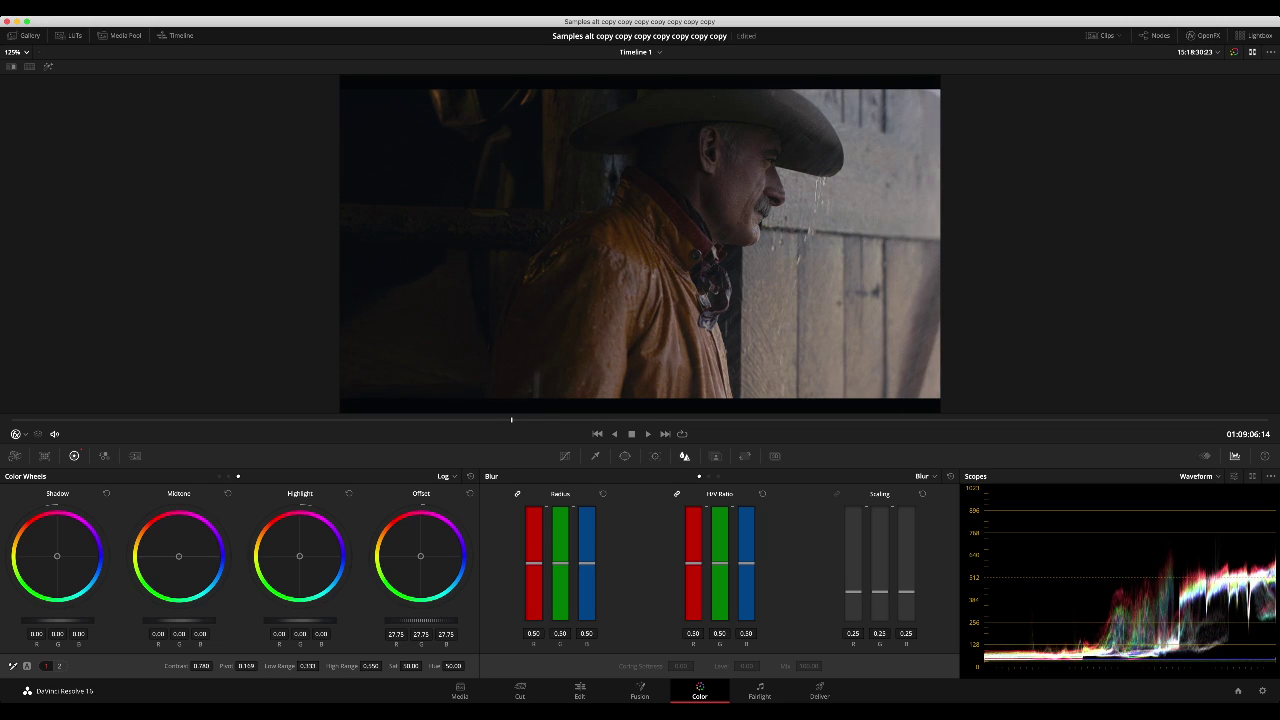
pyautogui.moveTo(421, 620); pyautogui.dragTo(432, 620)
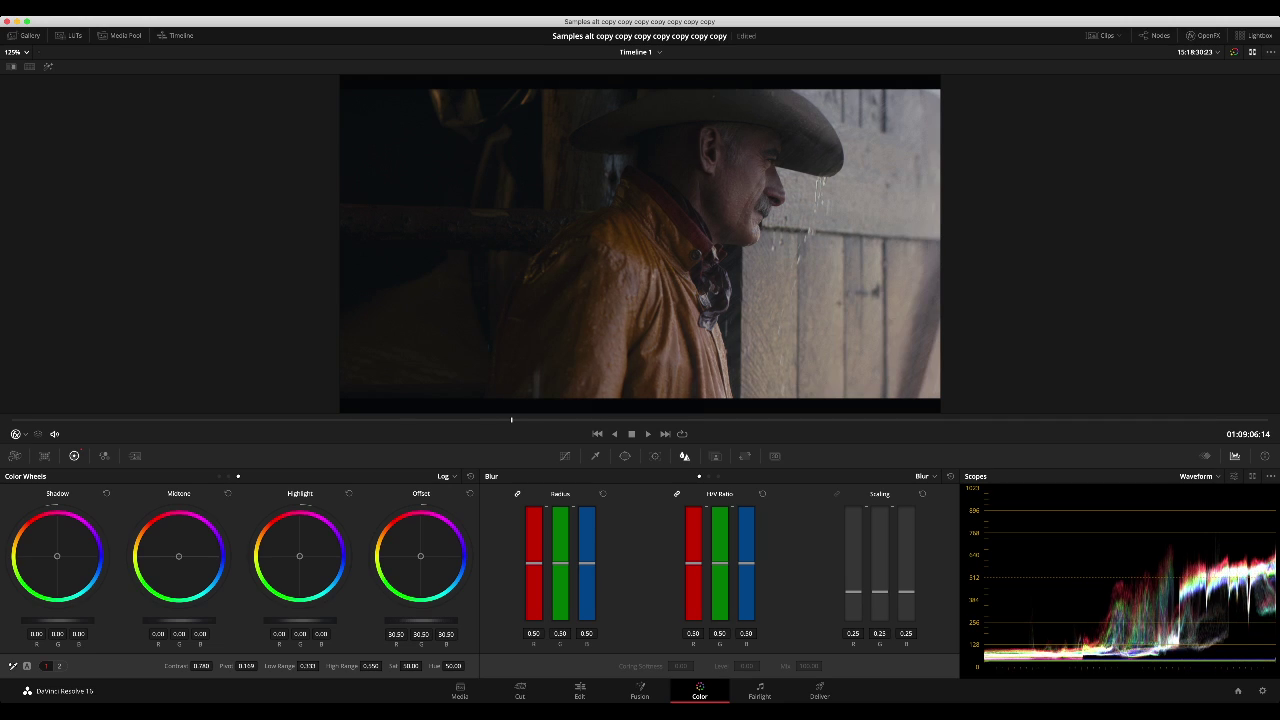
pyautogui.moveTo(261, 666); pyautogui.dragTo(256, 666)
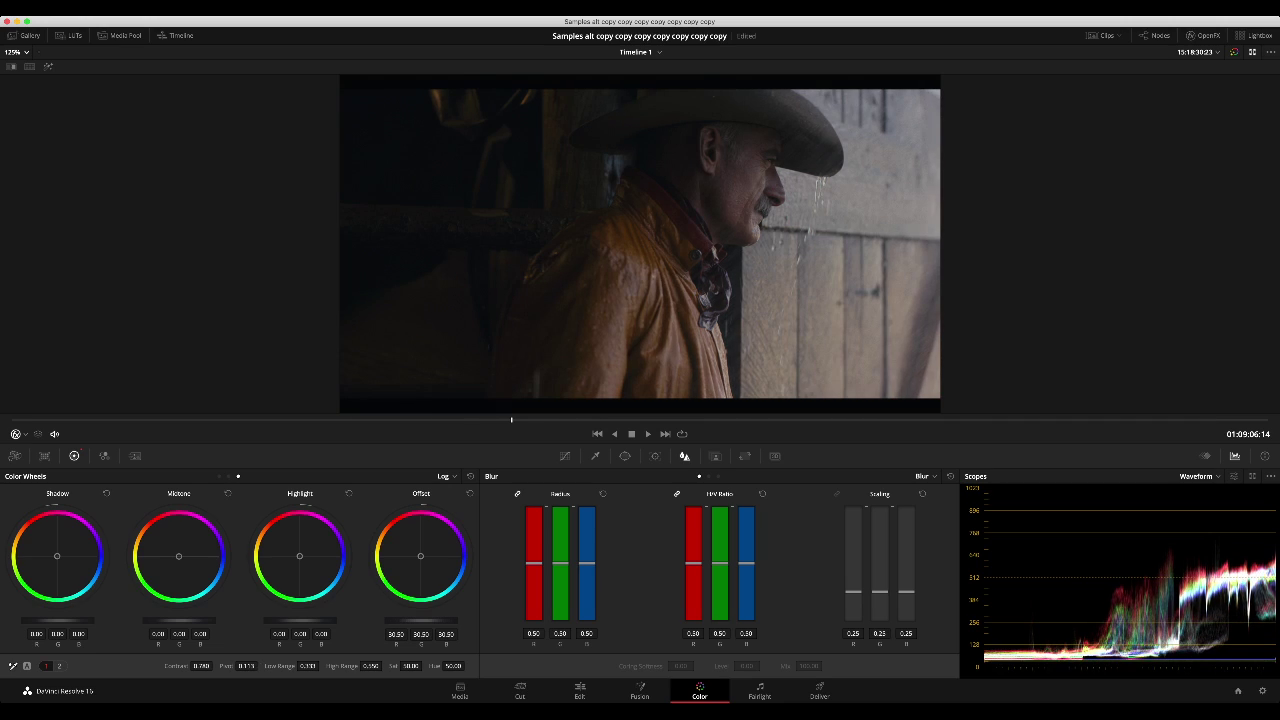
pyautogui.moveTo(421, 620); pyautogui.dragTo(422, 620)
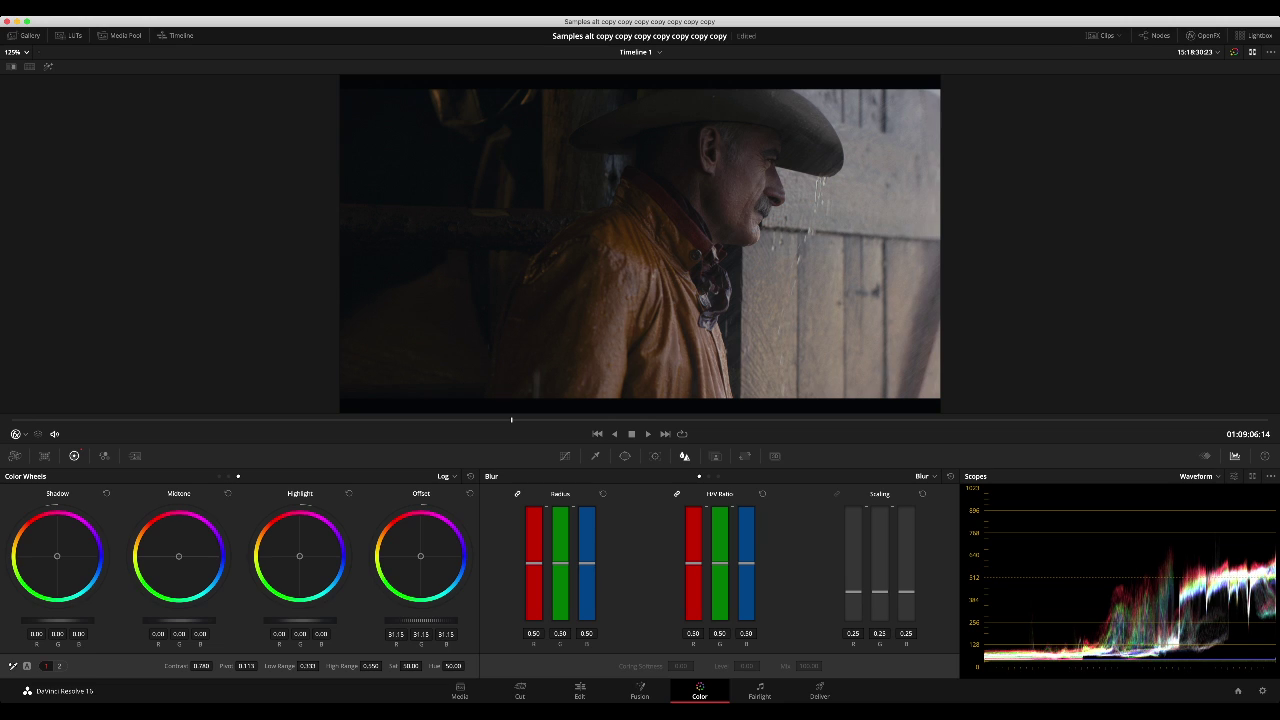
# Step: Play the low-contrast cowboy clip briefly and reset all its color wheel adjustments
pyautogui.press('space')
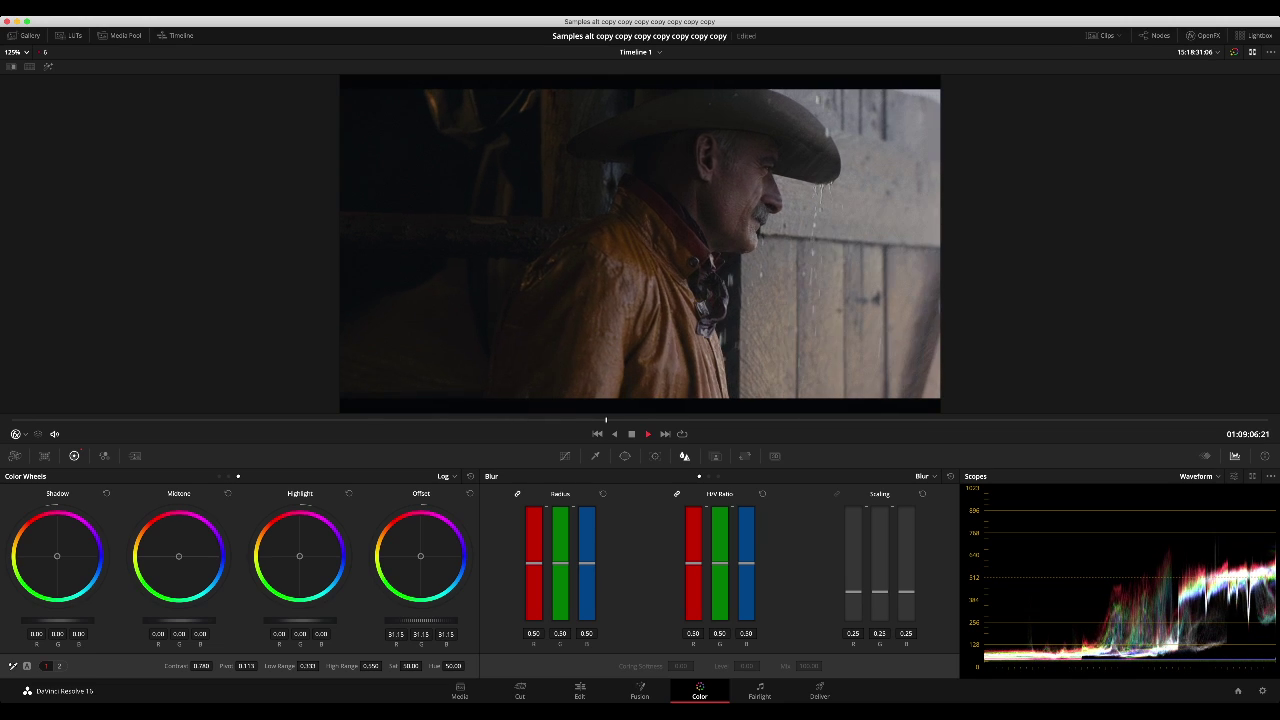
pyautogui.press('space')
pyautogui.click(470, 476)
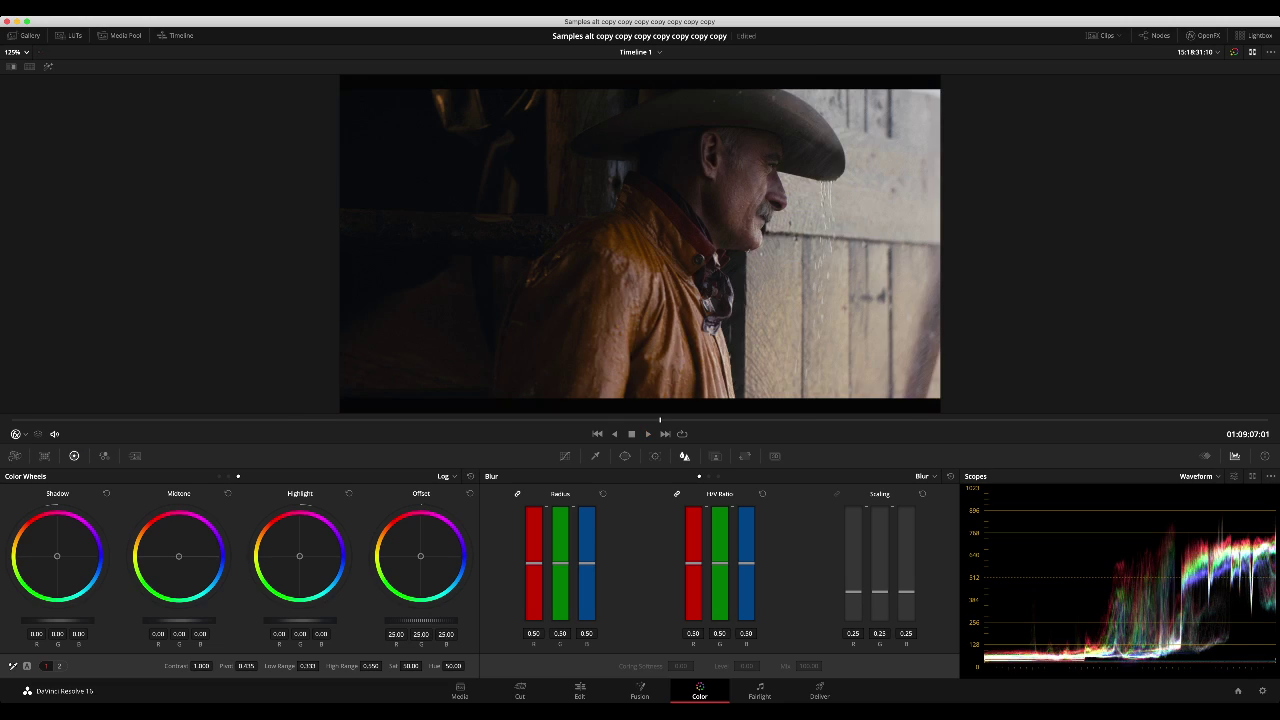
# Step: Return to the full layout, select the red helicopter clip and raise its master offset to 39.00
pyautogui.hotkey('alt', 'f')
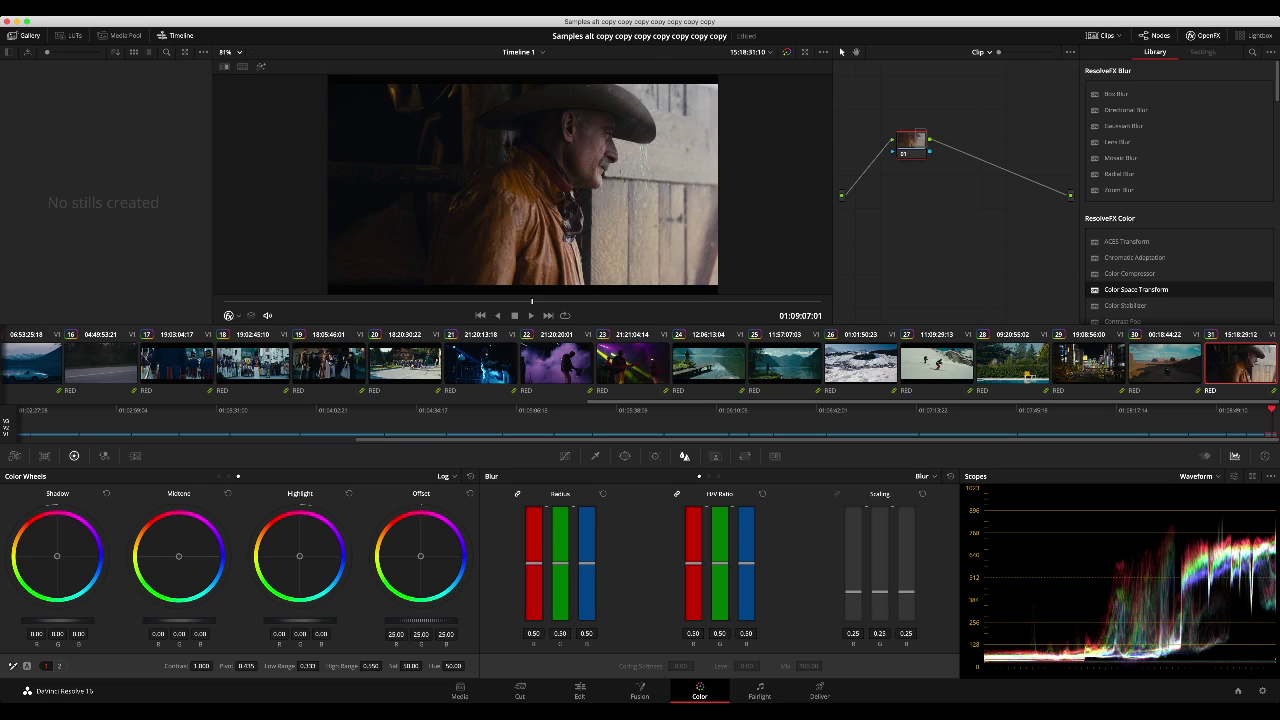
pyautogui.hscroll(-10, 495, 363)
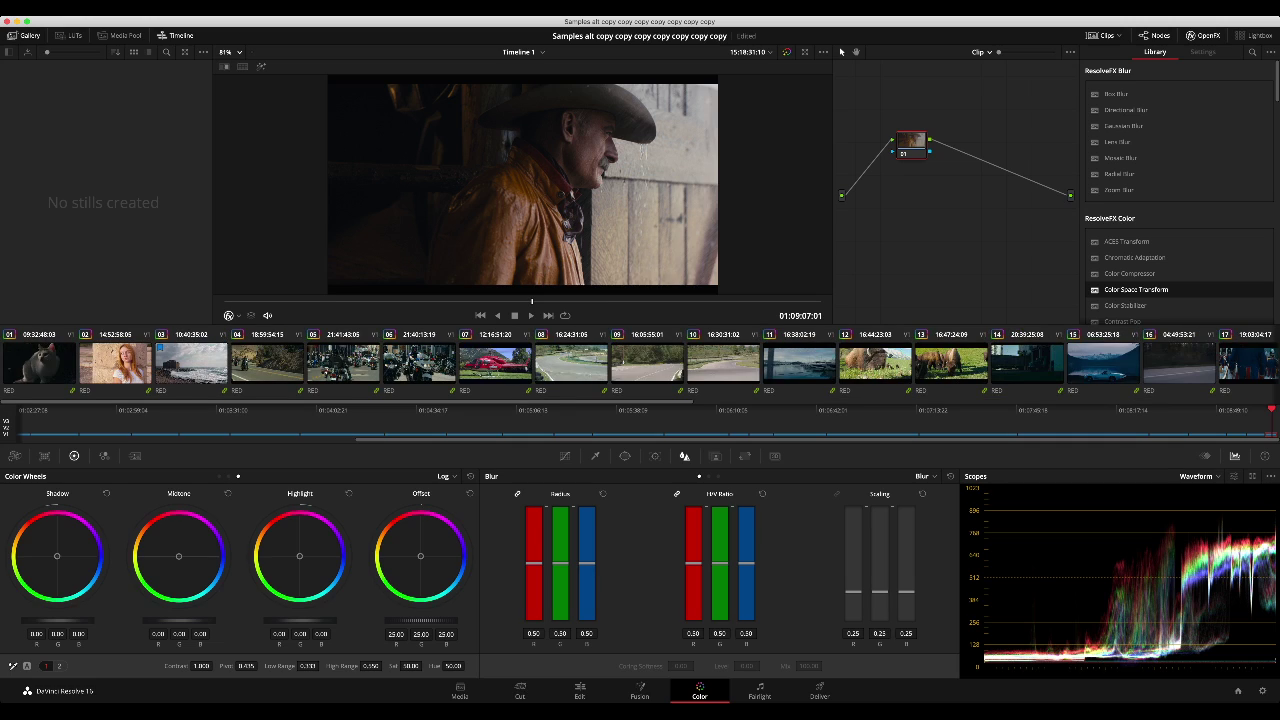
pyautogui.click(495, 363)
pyautogui.moveTo(421, 621)
pyautogui.mouseDown()
pyautogui.moveTo(548, 621)
pyautogui.moveTo(442, 620)
pyautogui.mouseUp()
# Step: Inspect the helicopter image up close and fine-tune its master offset to 38.55
pyautogui.scroll(3, 523, 184)
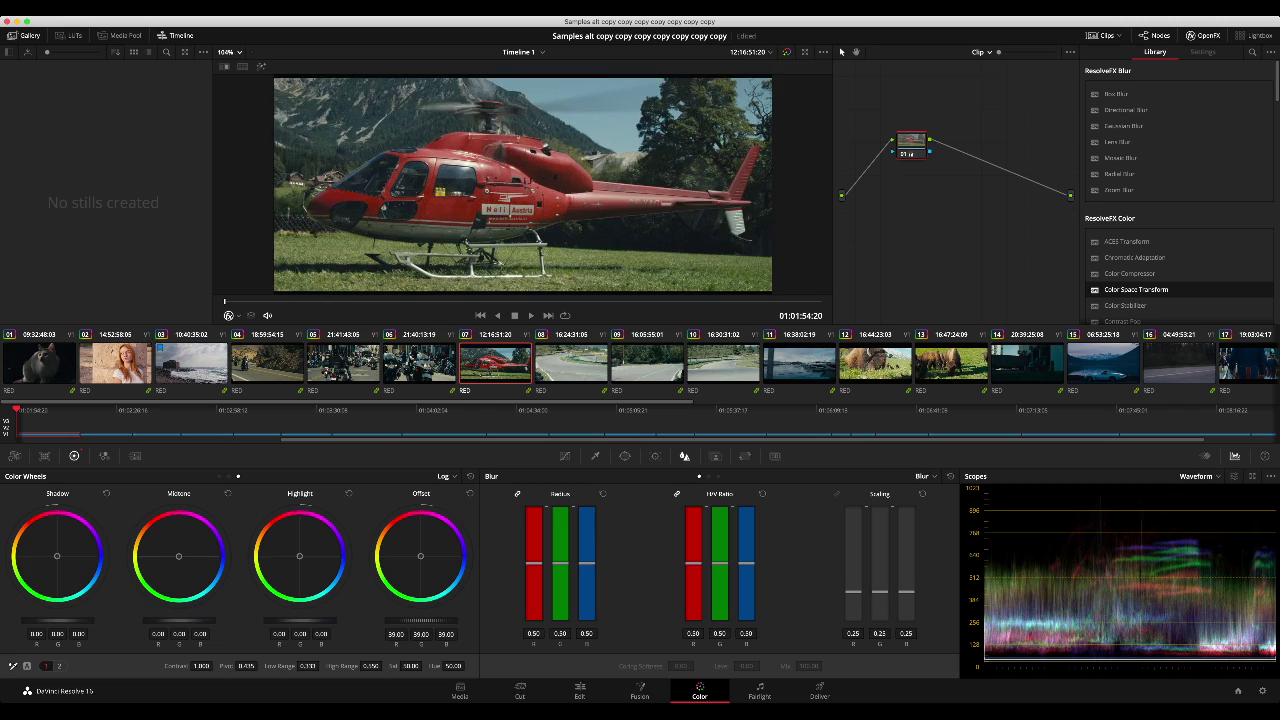
pyautogui.scroll(8, 523, 184)
pyautogui.scroll(-5, 523, 184)
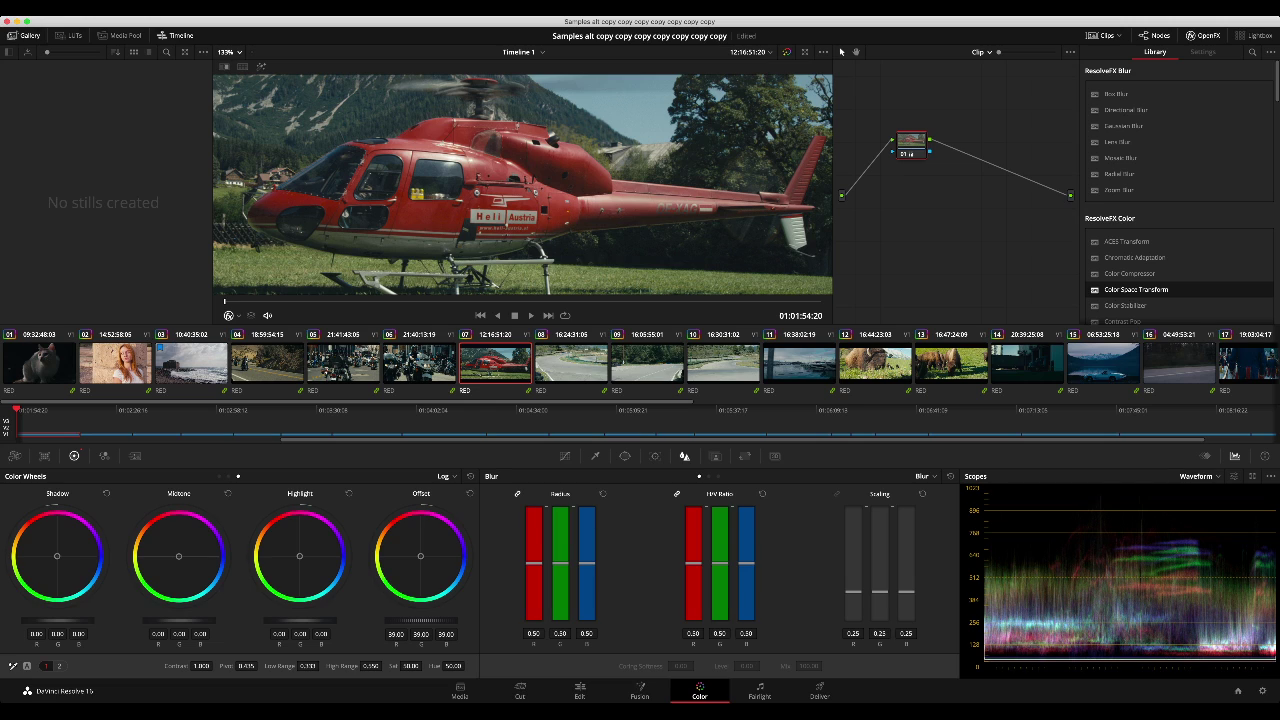
pyautogui.scroll(5, 520, 190)
pyautogui.moveTo(520, 190); pyautogui.dragTo(639, 130)
pyautogui.scroll(-4, 639, 130)
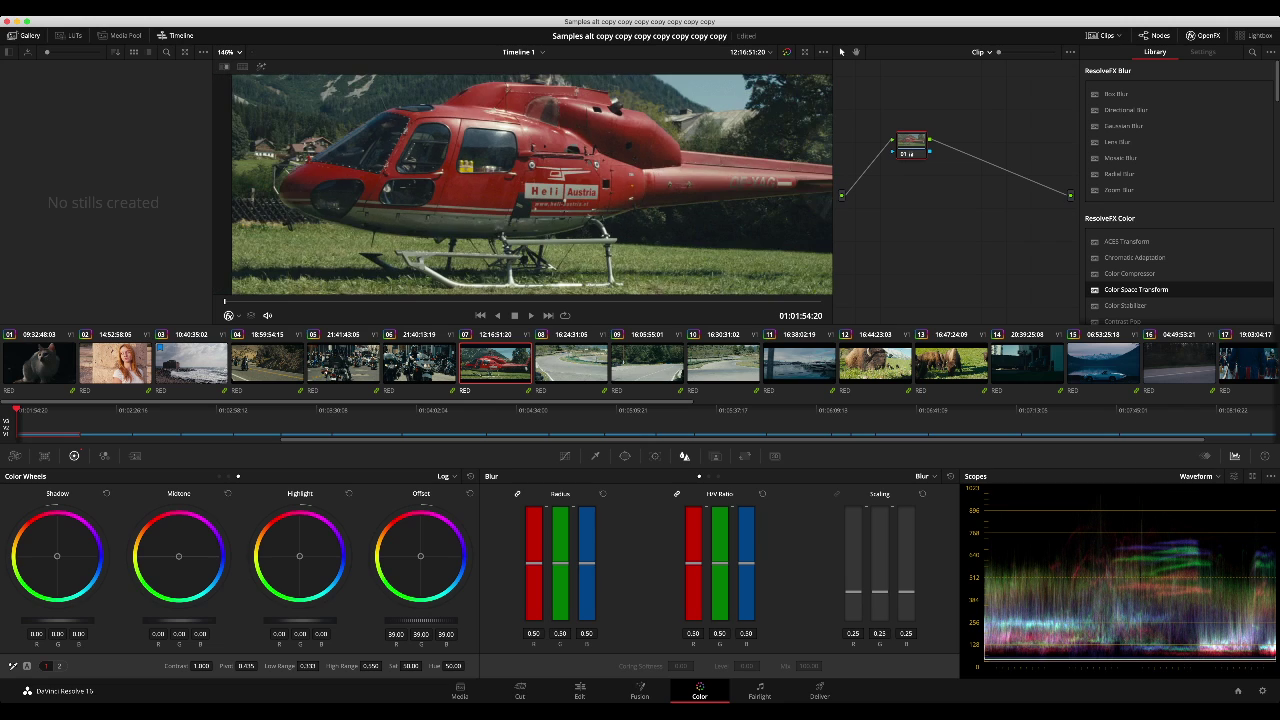
pyautogui.moveTo(421, 620)
pyautogui.mouseDown()
pyautogui.moveTo(472, 620)
pyautogui.moveTo(415, 620)
pyautogui.mouseUp()
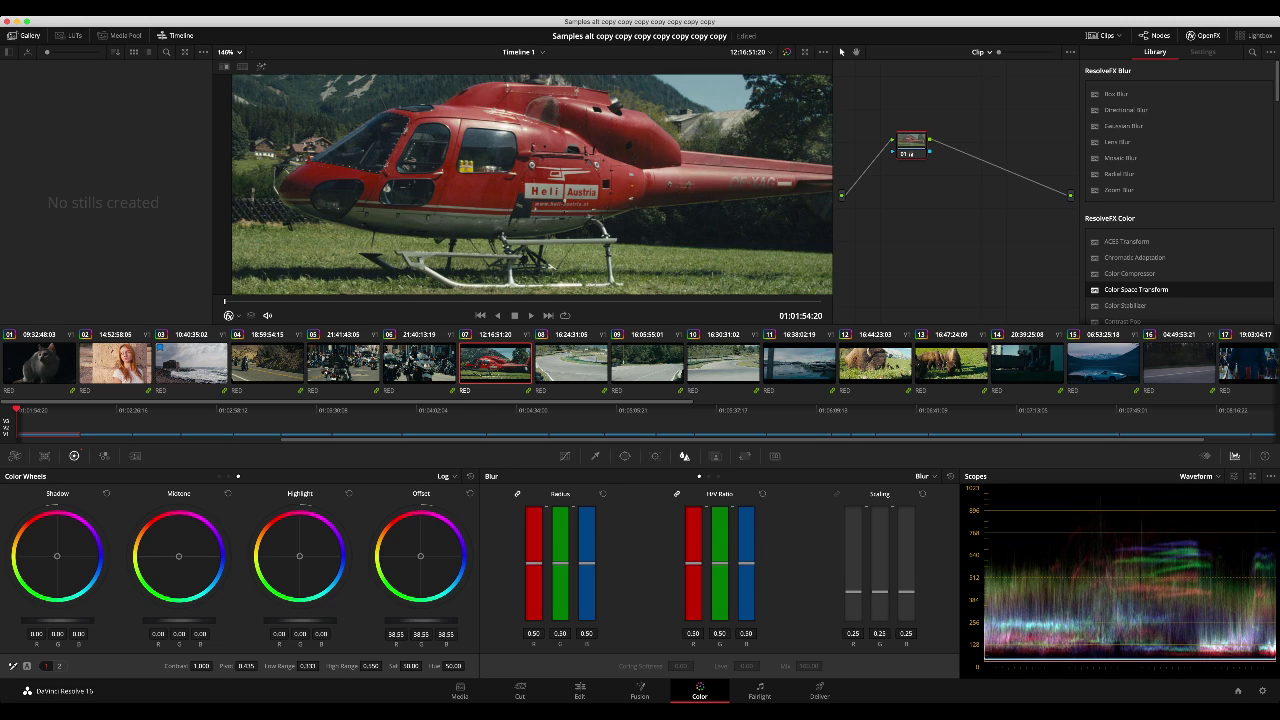
pyautogui.hotkey('shift', 'z')
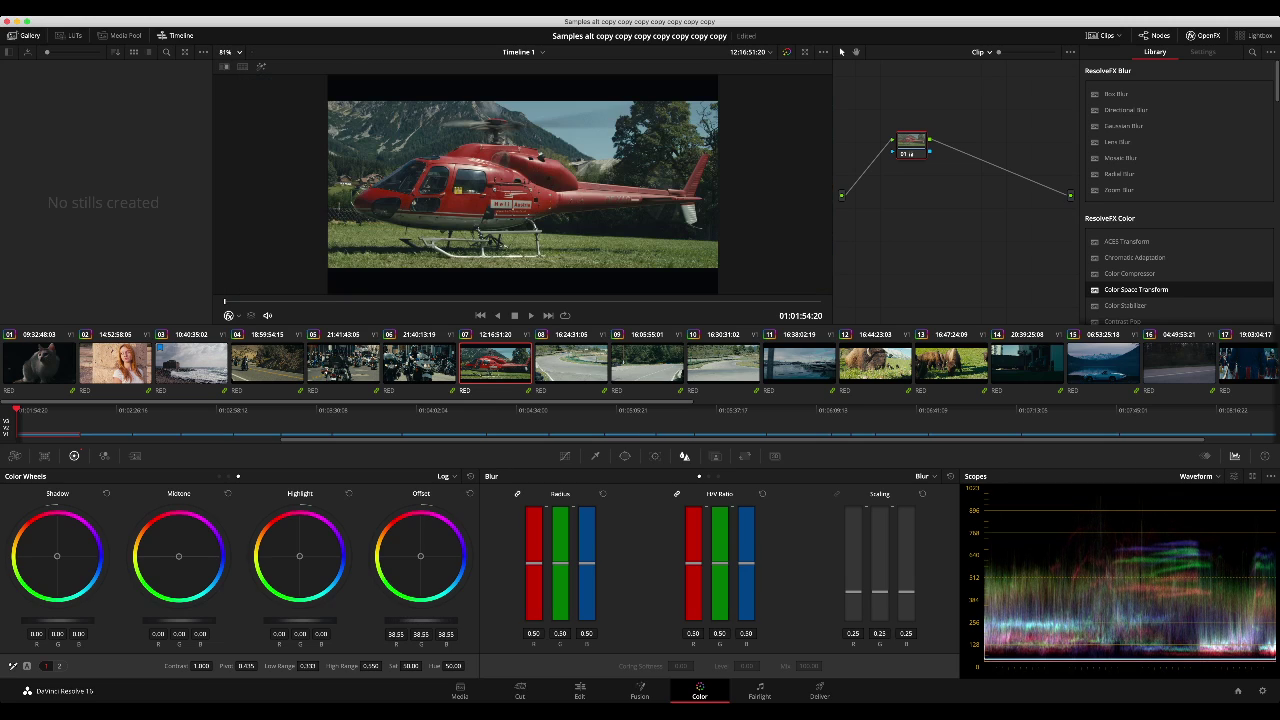
# Step: In the larger view, set the helicopter clip's offset to 39.05, contrast to 1.208 and pivot to 0.298
pyautogui.hotkey('shift', 'f')
pyautogui.hotkey('shift', 'f')
pyautogui.hotkey('alt', 'f')
pyautogui.moveTo(421, 620); pyautogui.dragTo(423, 620)
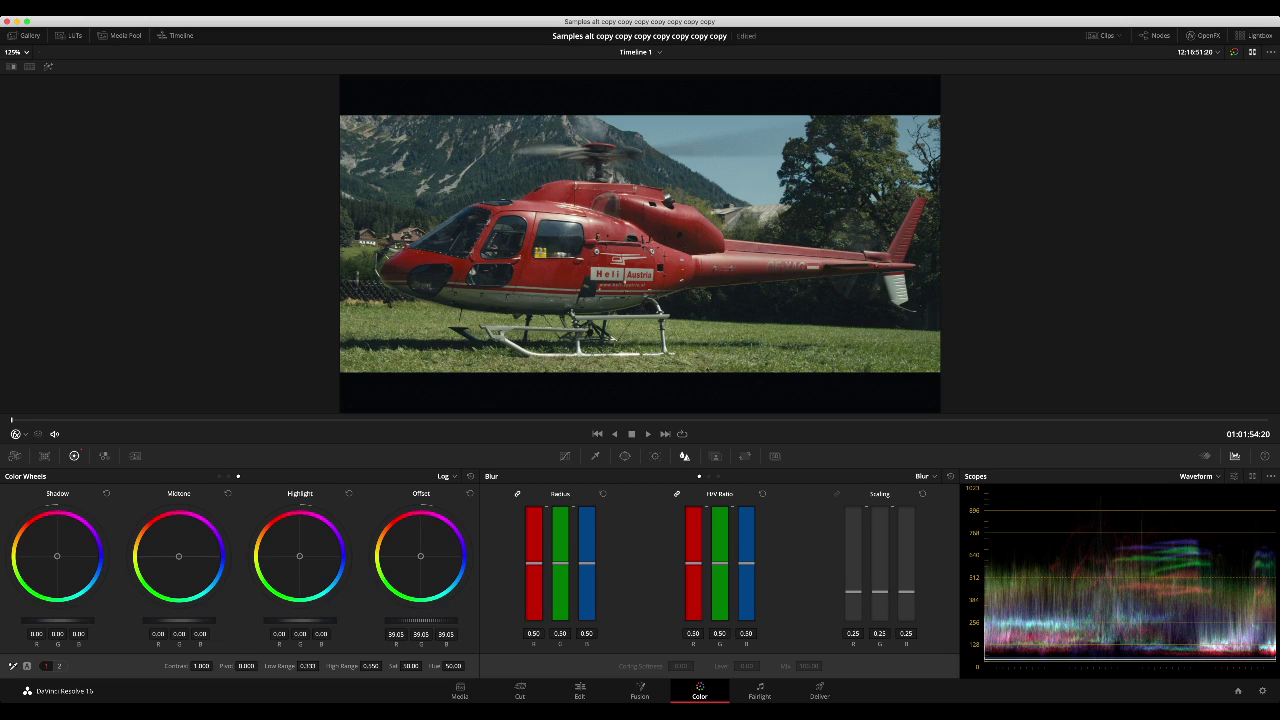
pyautogui.moveTo(201, 666)
pyautogui.mouseDown()
pyautogui.moveTo(261, 666)
pyautogui.moveTo(205, 666)
pyautogui.mouseUp()
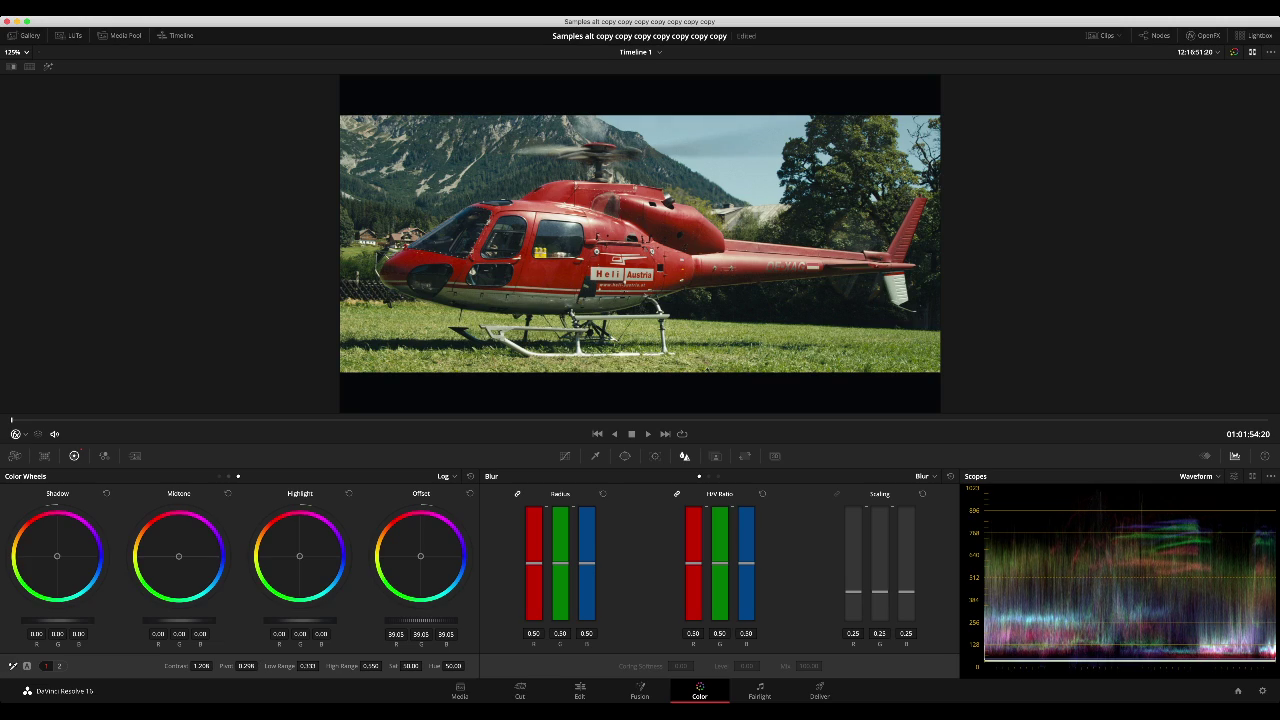
# Step: Cool the helicopter clip with Primaries Bars offsets of 39.40 red, 38.80 green and 41.80 blue, and play it
pyautogui.click(228, 476)
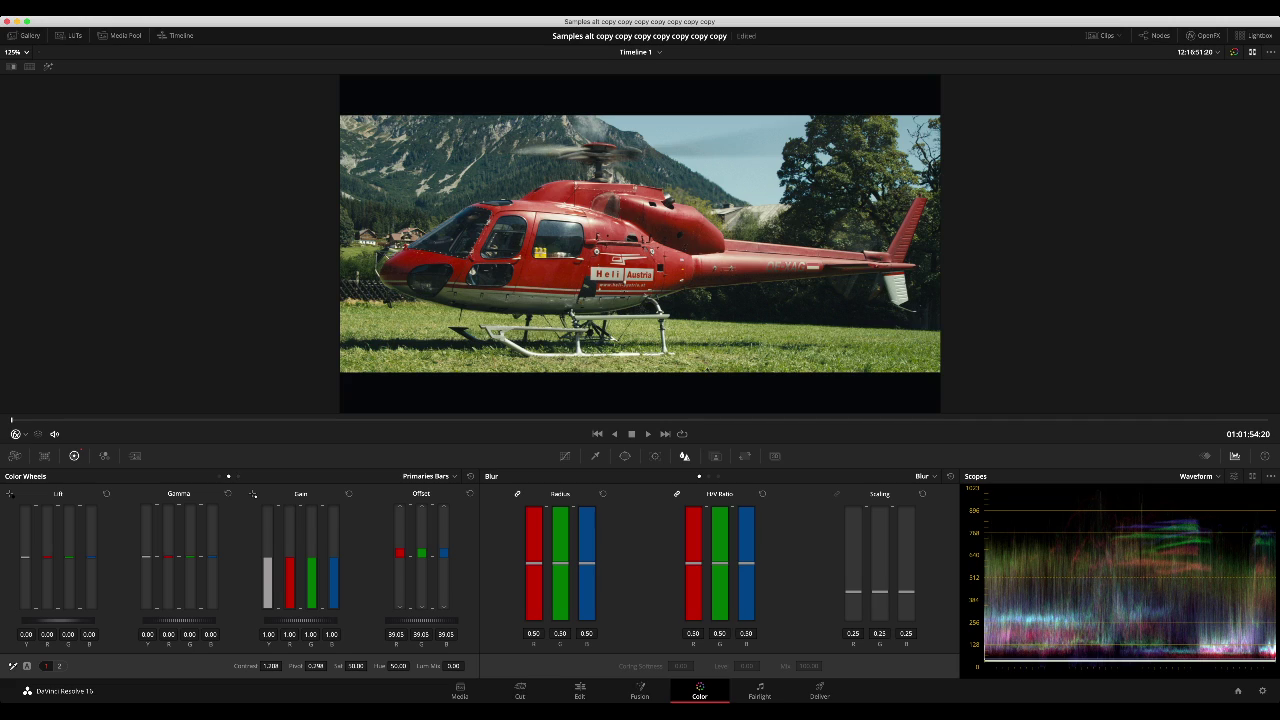
pyautogui.moveTo(422, 553)
pyautogui.mouseDown()
pyautogui.moveTo(444, 549)
pyautogui.moveTo(400, 554)
pyautogui.mouseUp()
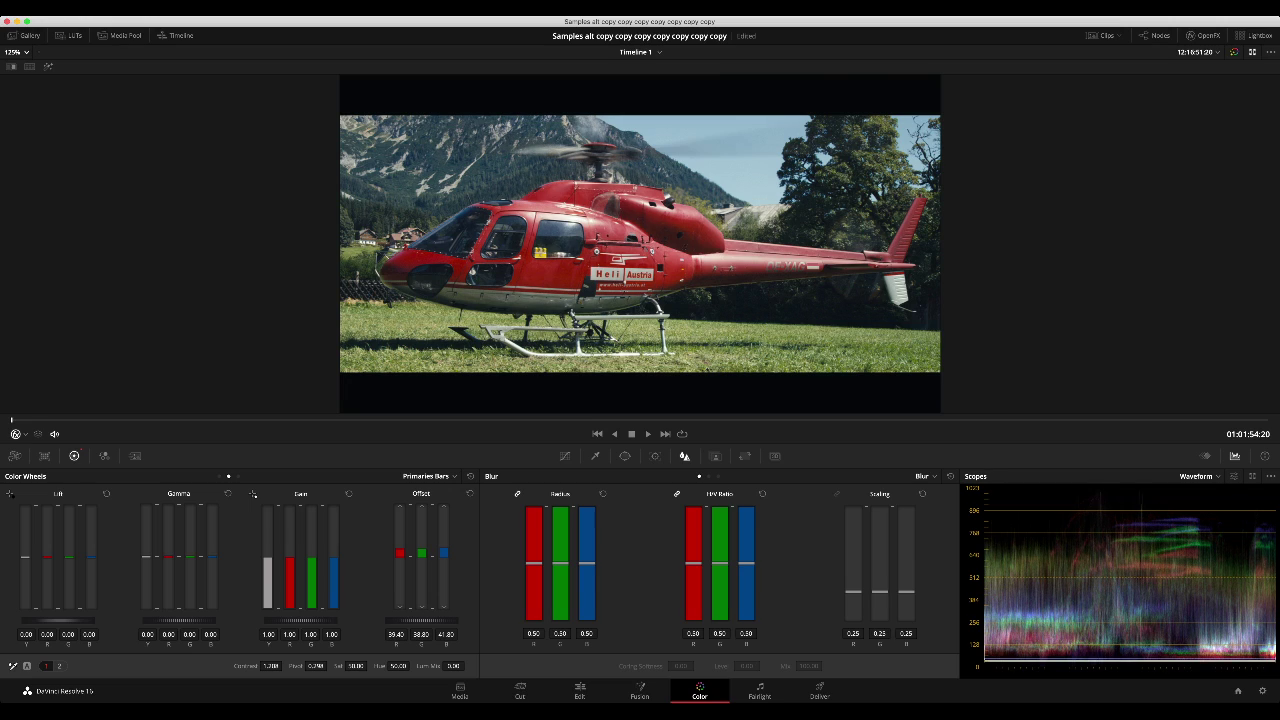
pyautogui.press('space')
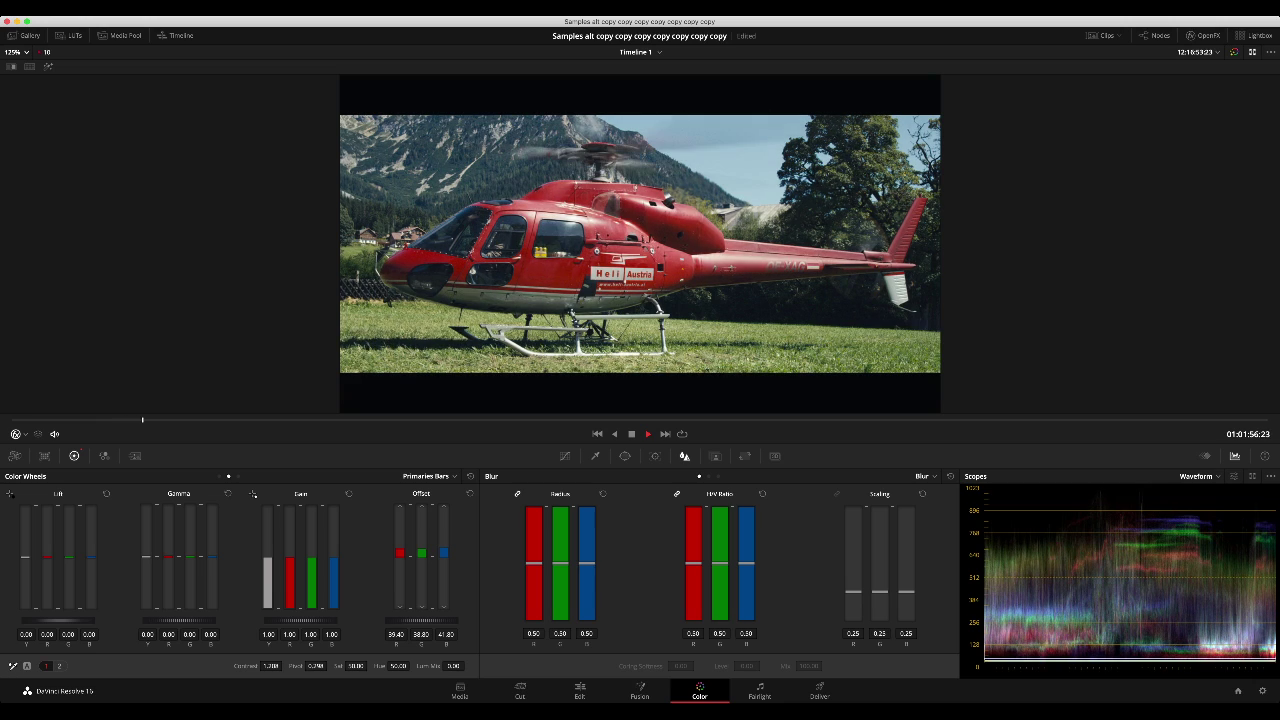
pyautogui.hotkey('alt', 'f')
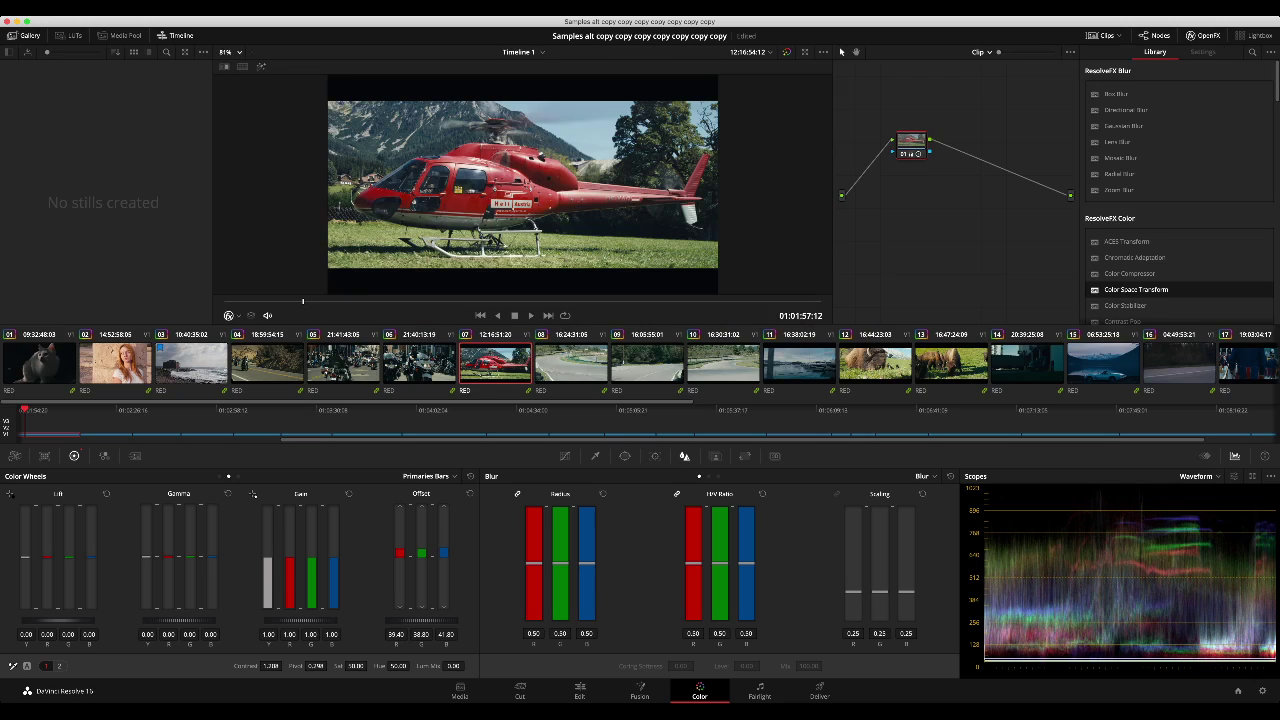
# Step: Try darkening and cooling the red-haired woman's clip with offsets of 14.40 red, 19.80 green and 19.20 blue
pyautogui.hotkey('shift', 'Home')
pyautogui.click(115, 363)
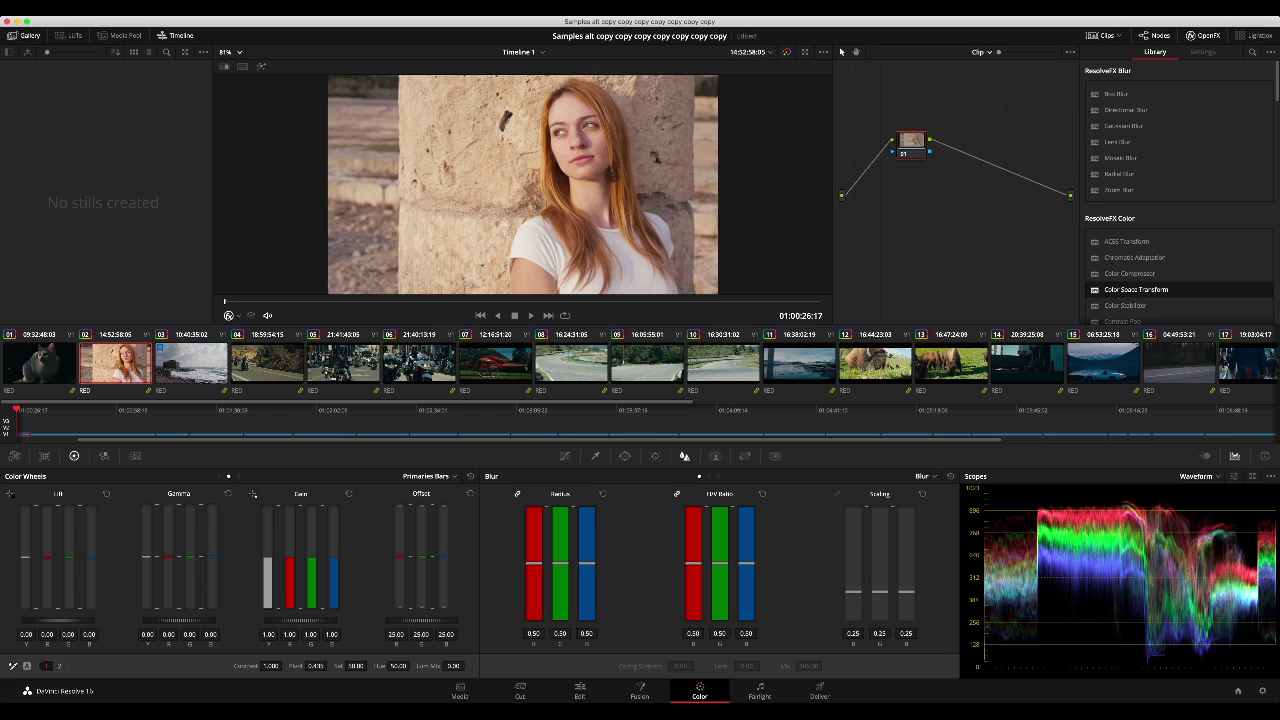
pyautogui.moveTo(421, 620)
pyautogui.mouseDown()
pyautogui.moveTo(388, 620)
pyautogui.moveTo(409, 620)
pyautogui.mouseUp()
pyautogui.moveTo(400, 560)
pyautogui.mouseDown()
pyautogui.moveTo(400, 578)
pyautogui.moveTo(444, 563)
pyautogui.moveTo(399, 566)
pyautogui.mouseUp()
pyautogui.moveTo(421, 620); pyautogui.dragTo(431, 620)
# Step: Play the woman's clip in the larger view and reset its primary adjustments
pyautogui.hotkey('alt', 'f')
pyautogui.press('space')
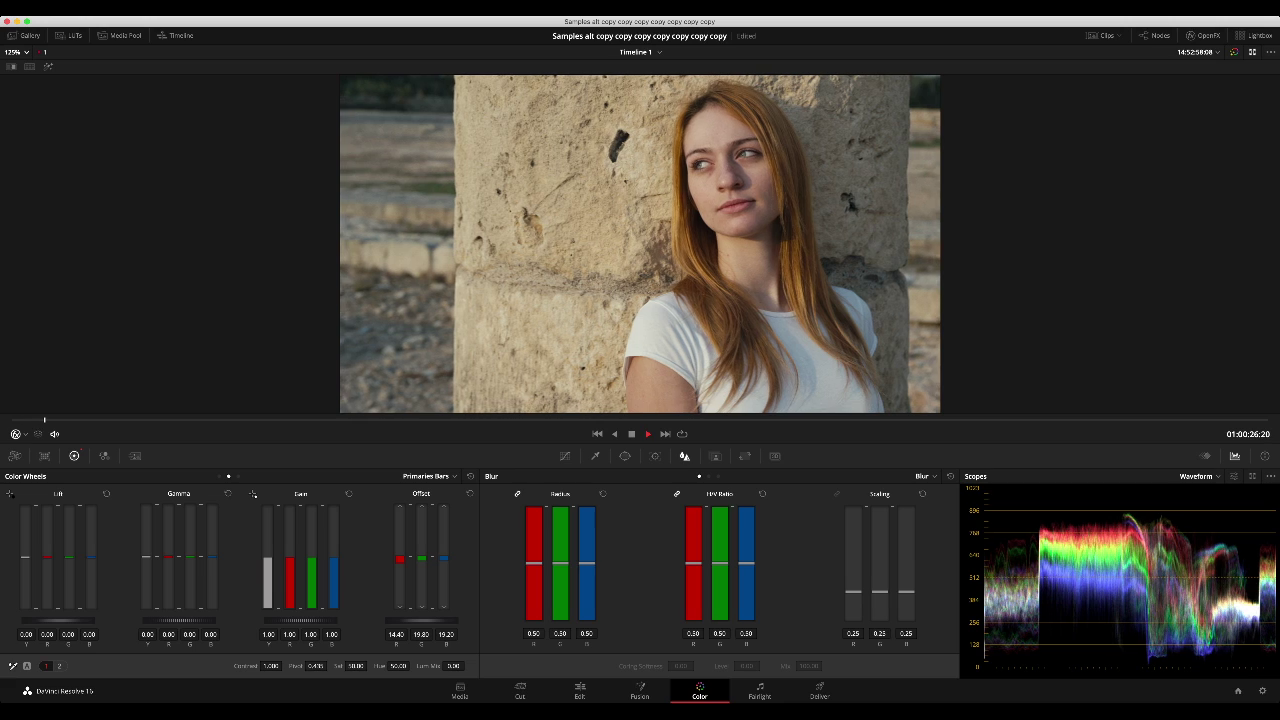
pyautogui.hotkey('alt', 'f')
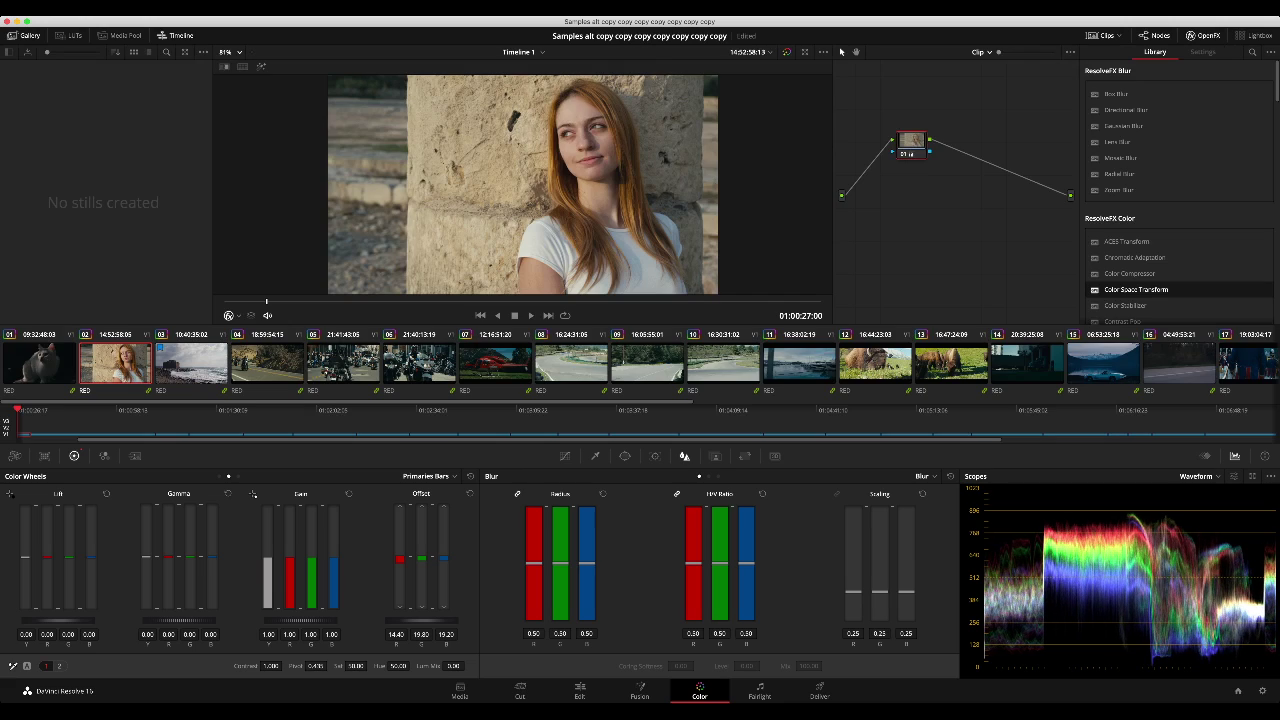
pyautogui.click(470, 476)
# Step: Select the cat clip, raise its master offset to 43.00 and set its contrast to 1.244
pyautogui.click(40, 363)
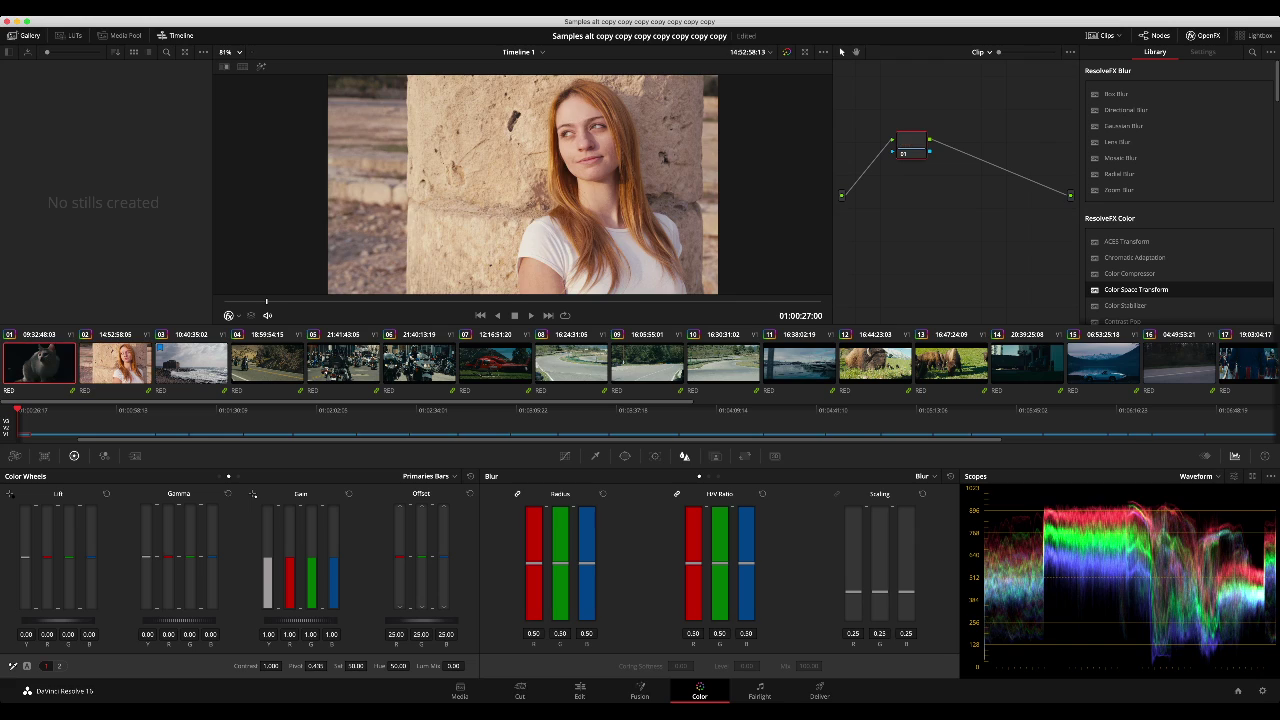
pyautogui.moveTo(421, 620)
pyautogui.mouseDown()
pyautogui.moveTo(490, 620)
pyautogui.moveTo(443, 620)
pyautogui.mouseUp()
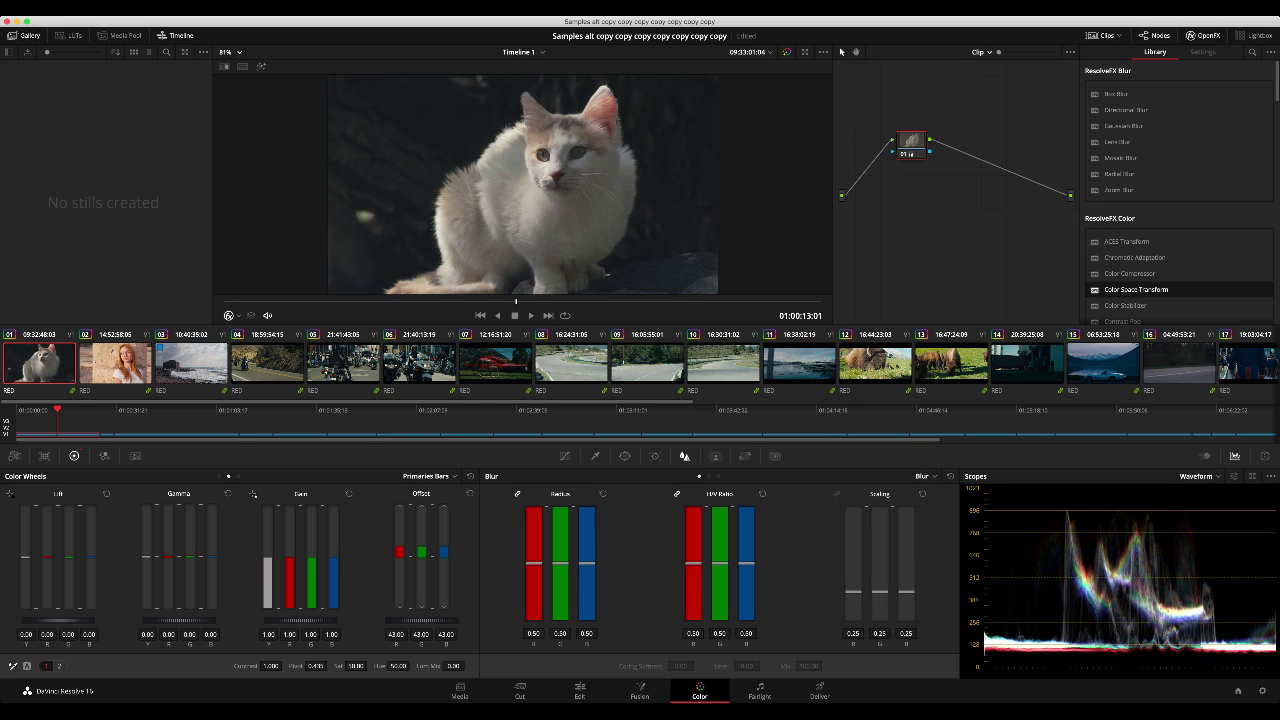
pyautogui.moveTo(270, 666); pyautogui.dragTo(304, 666)
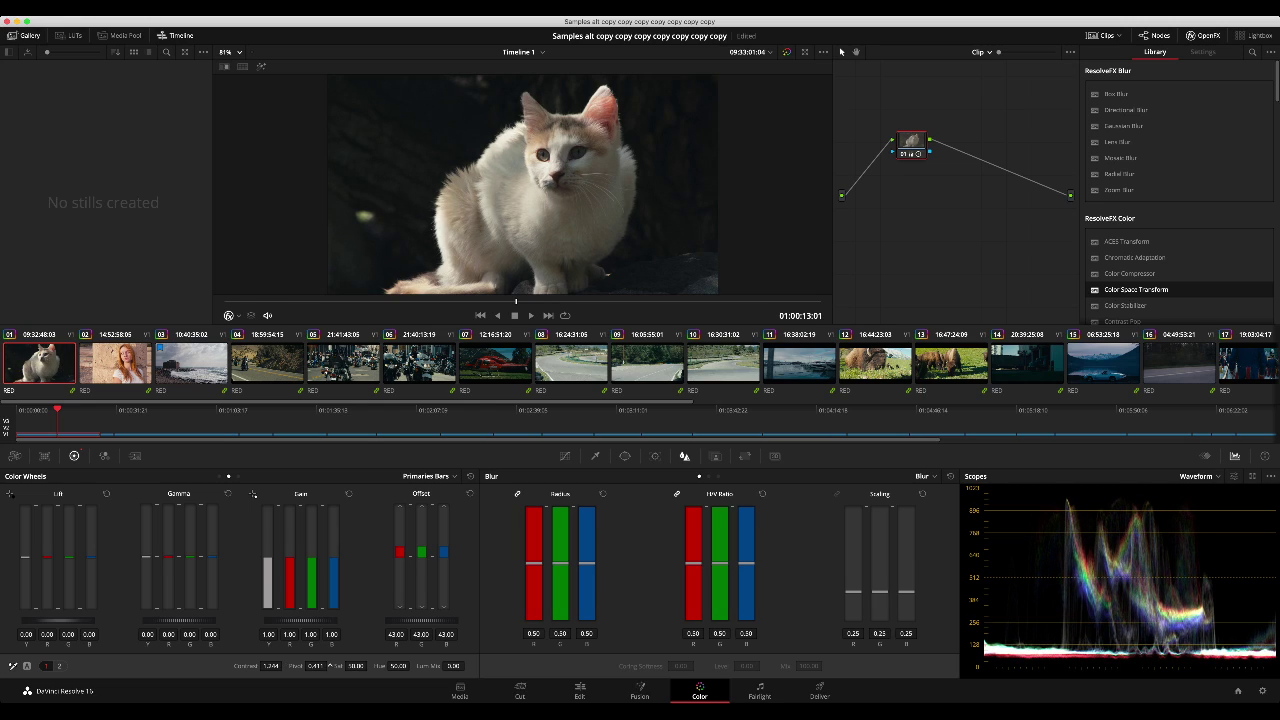
# Step: Disable film-look node 04 in the group post-clip tree and add a new serial node
pyautogui.click(981, 52)
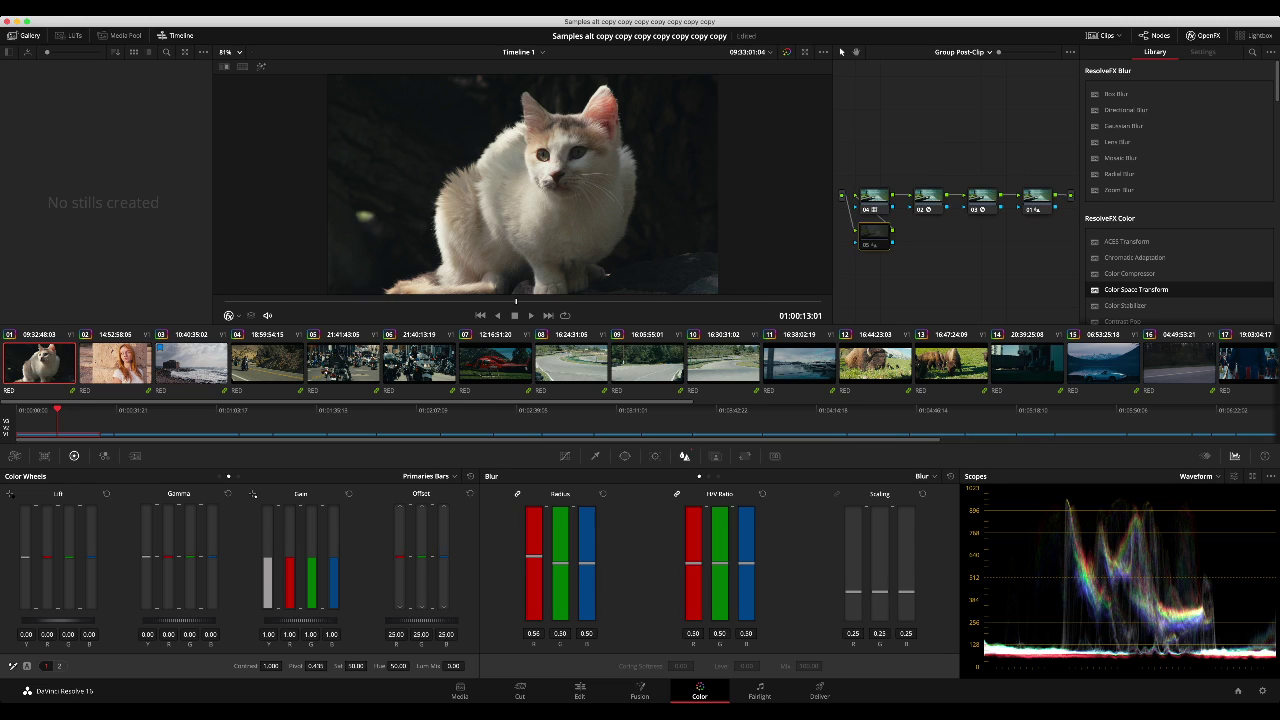
pyautogui.click(867, 245)
pyautogui.press('super+d')
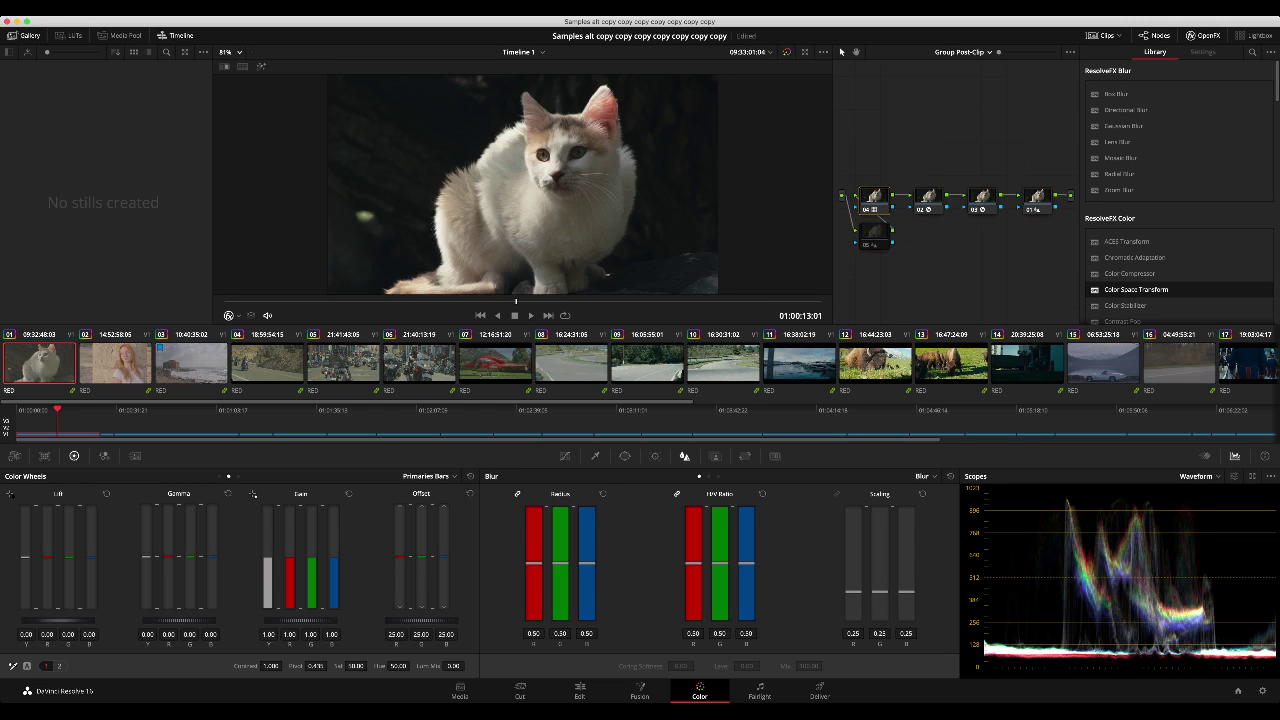
pyautogui.press('super+d')
pyautogui.hotkey('alt', 's')
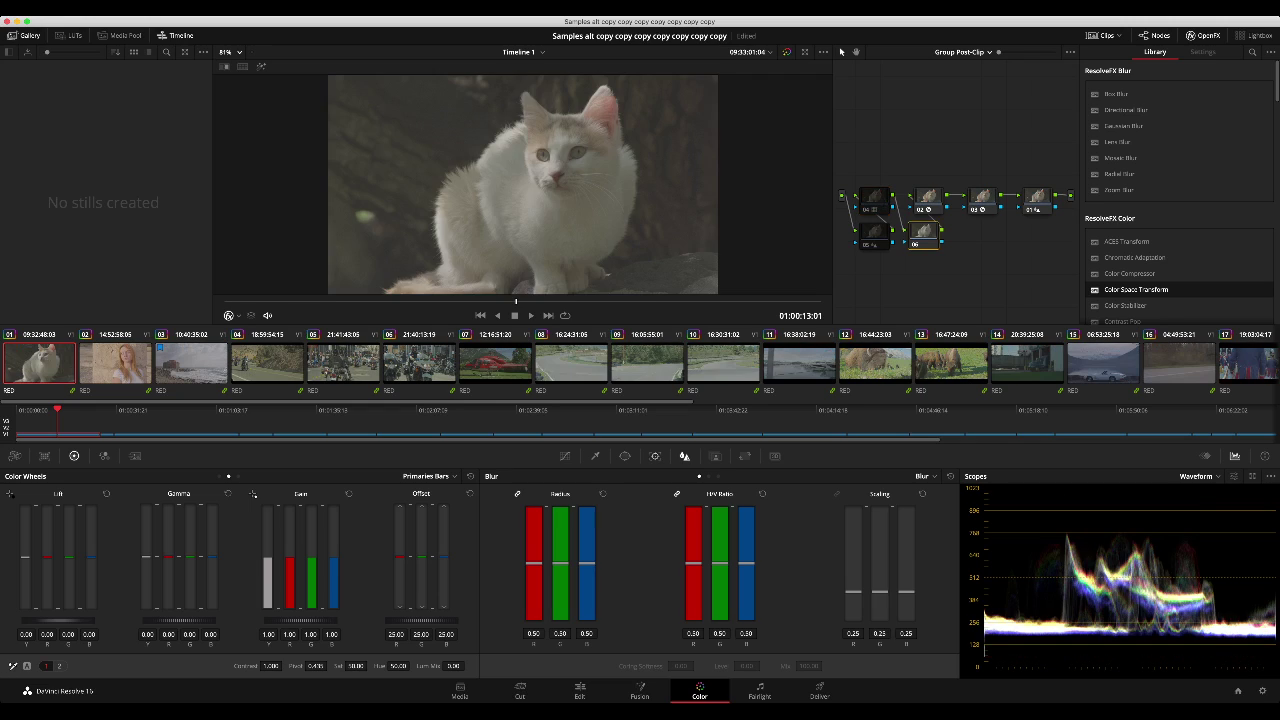
# Step: Try an S-shaped custom curve on the new node, pulling the shadows down and raising the highlights
pyautogui.click(565, 456)
pyautogui.click(694, 477)
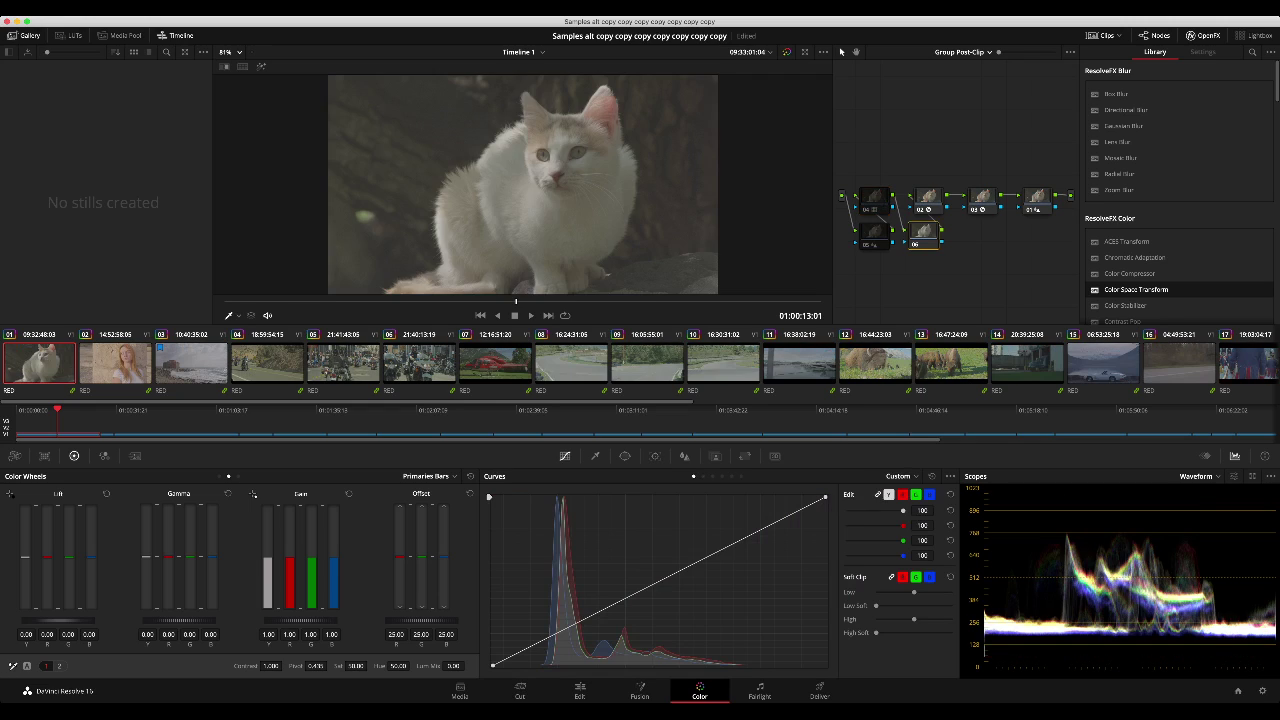
pyautogui.moveTo(618, 601); pyautogui.dragTo(618, 627)
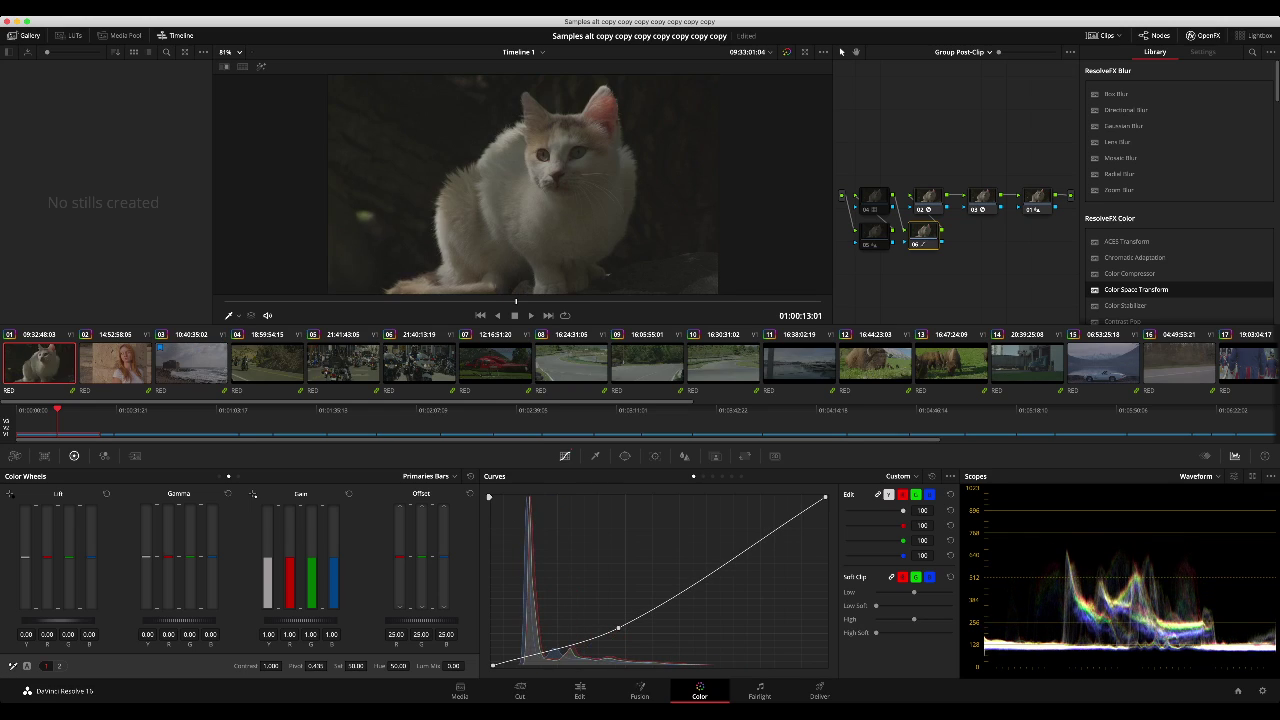
pyautogui.moveTo(760, 538); pyautogui.dragTo(761, 521)
pyautogui.moveTo(618, 627)
pyautogui.mouseDown()
pyautogui.moveTo(620, 645)
pyautogui.moveTo(614, 636)
pyautogui.mouseUp()
# Step: Try raising the midtones and shadows of the blue curve alone on the test node
pyautogui.click(929, 494)
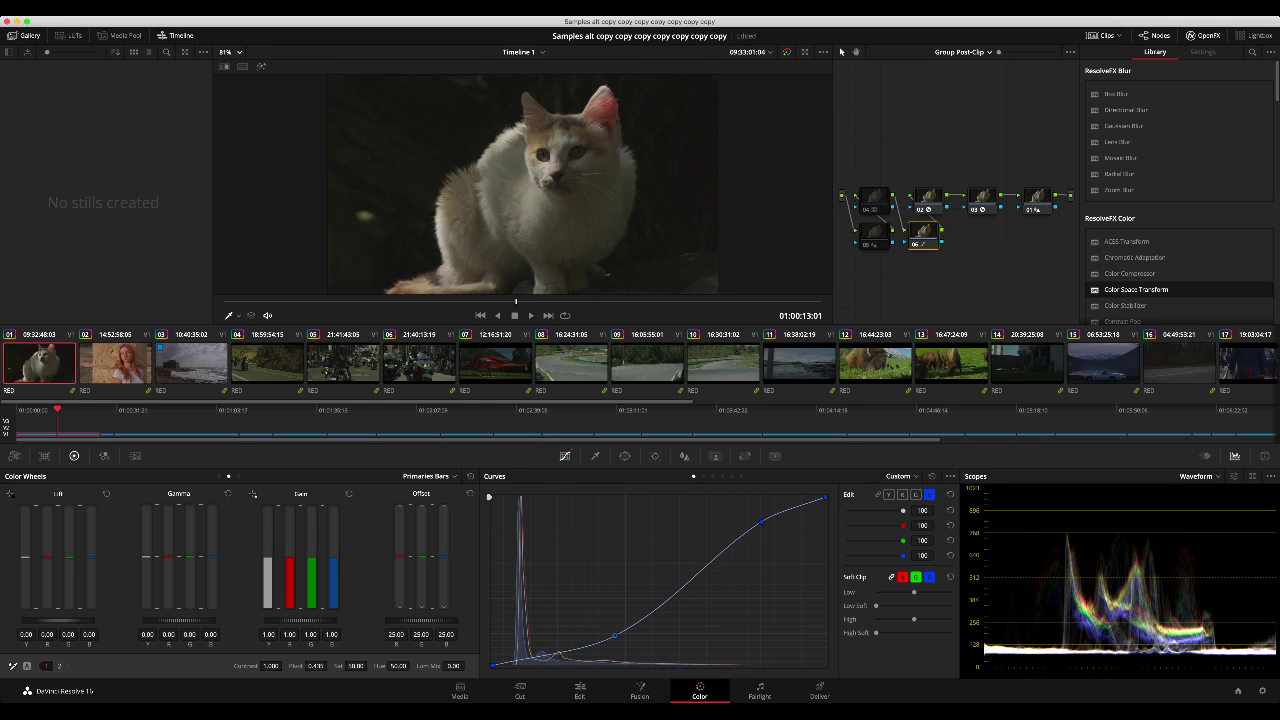
pyautogui.moveTo(647, 611); pyautogui.dragTo(647, 597)
pyautogui.moveTo(565, 651); pyautogui.dragTo(564, 635)
# Step: Reset the custom curves, delete the test node, relink the curve channels and re-enable node 04
pyautogui.click(931, 476)
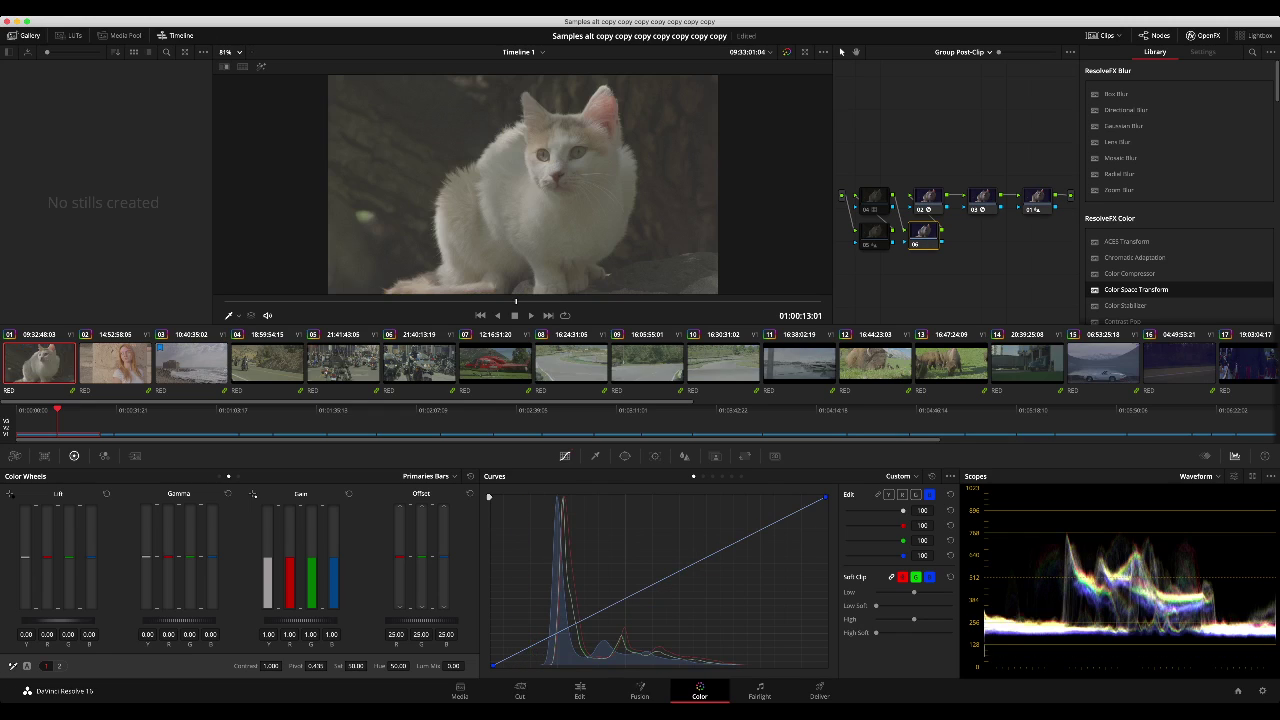
pyautogui.press('Delete')
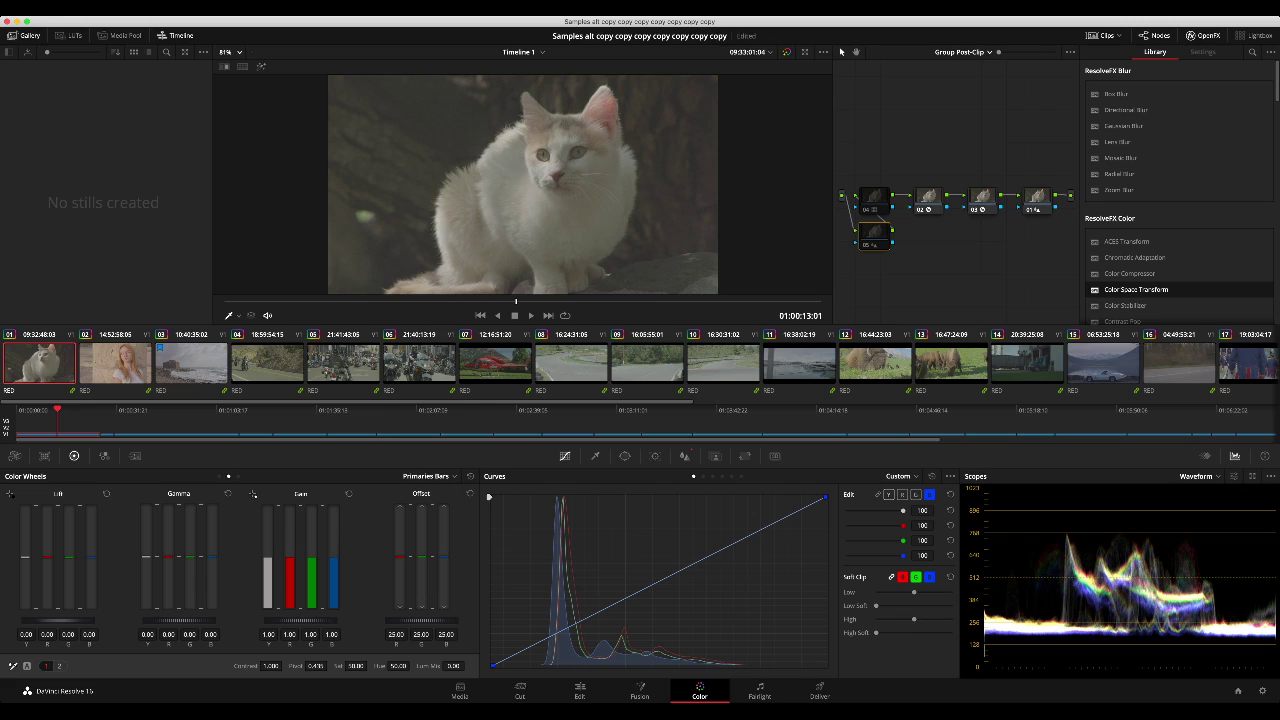
pyautogui.click(888, 494)
pyautogui.click(874, 197)
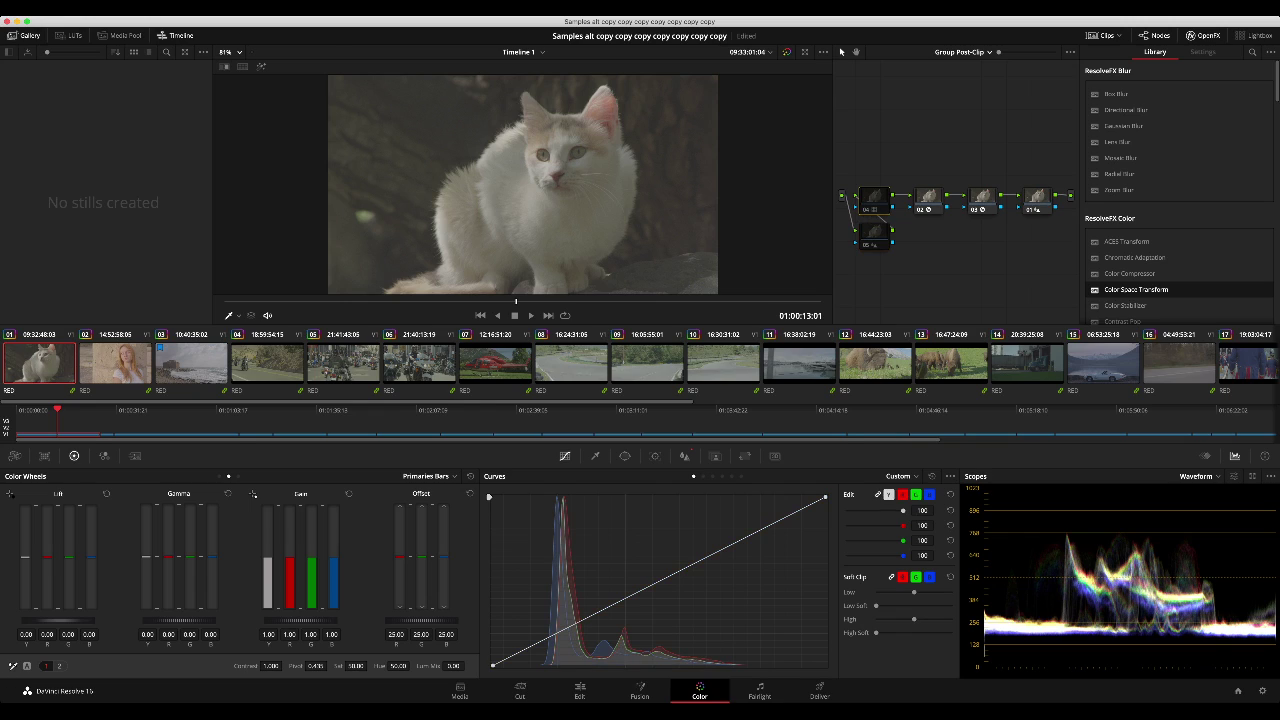
pyautogui.press('super+d')
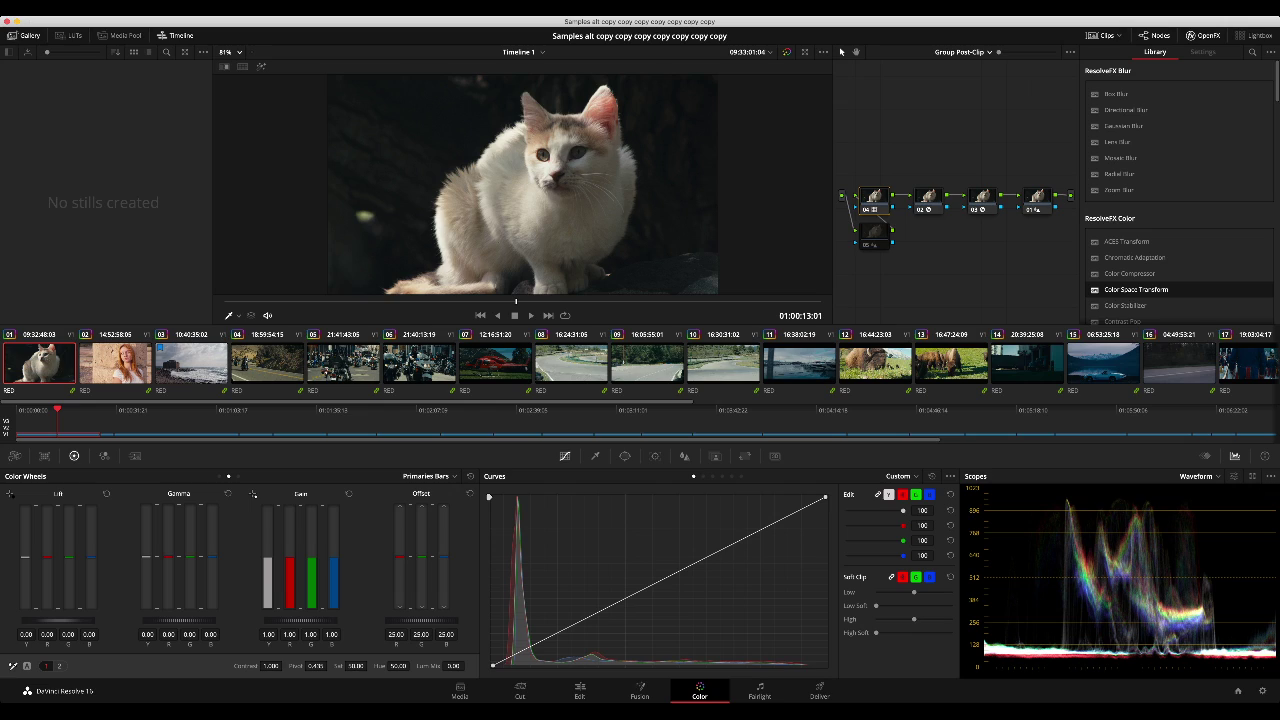
# Step: Set the cat clip's pivot to 0.287 and master offset to 40.00 at clip level, and play it in the larger view
pyautogui.hotkey('alt', '`')
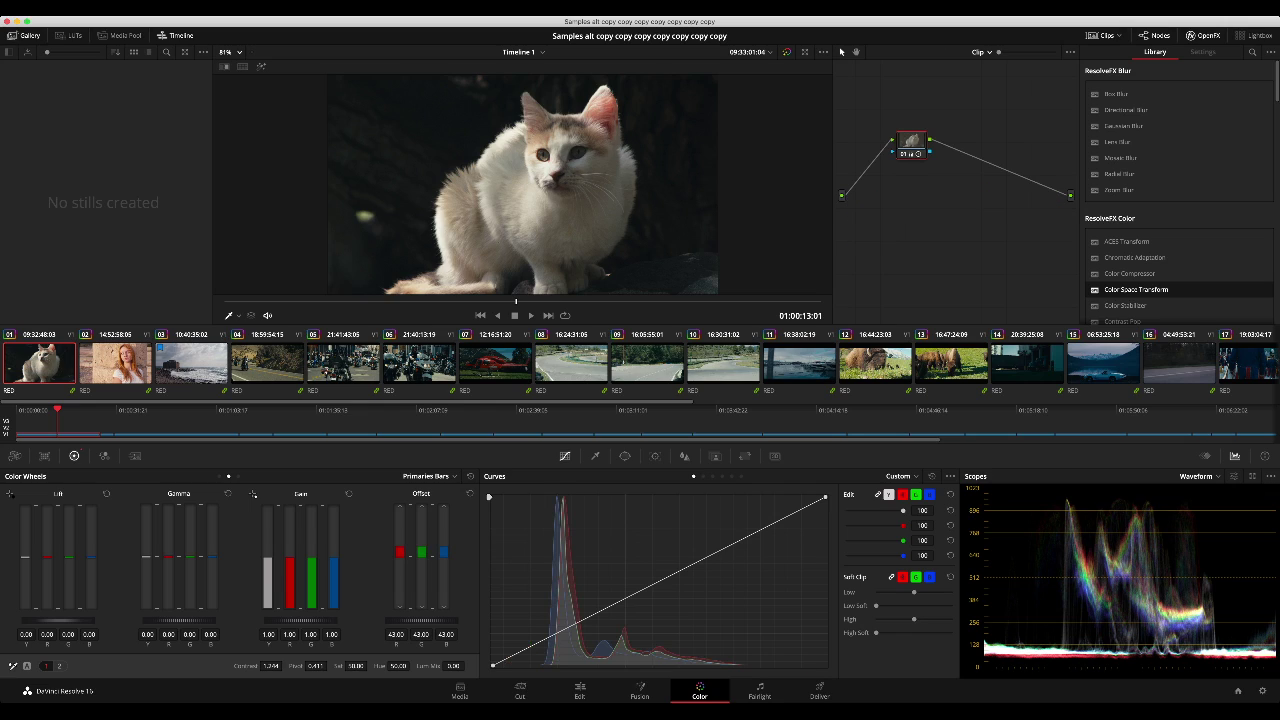
pyautogui.moveTo(316, 666); pyautogui.dragTo(254, 666)
pyautogui.moveTo(421, 620); pyautogui.dragTo(406, 620)
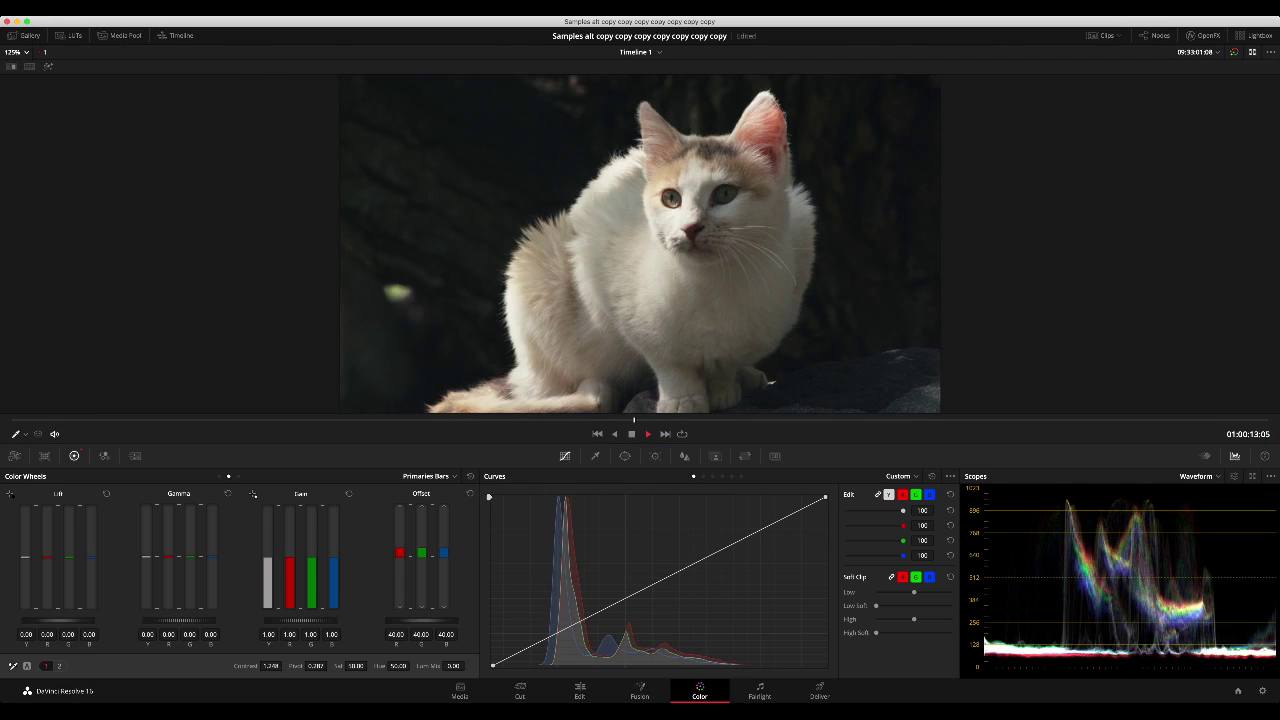
pyautogui.hotkey('alt', 'f')
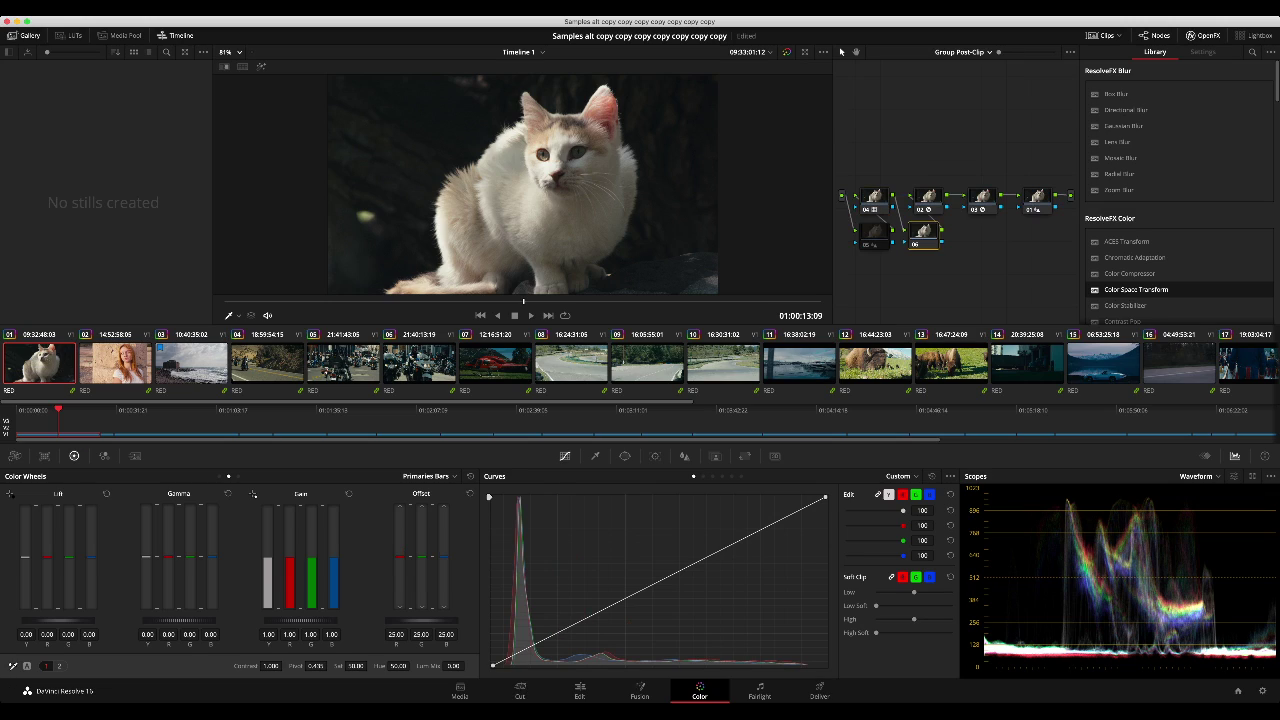
# Step: Try a master gain of 0.92 and a cooler gain balance on a new group post-clip node, and delete that node
pyautogui.moveTo(301, 621); pyautogui.dragTo(287, 621)
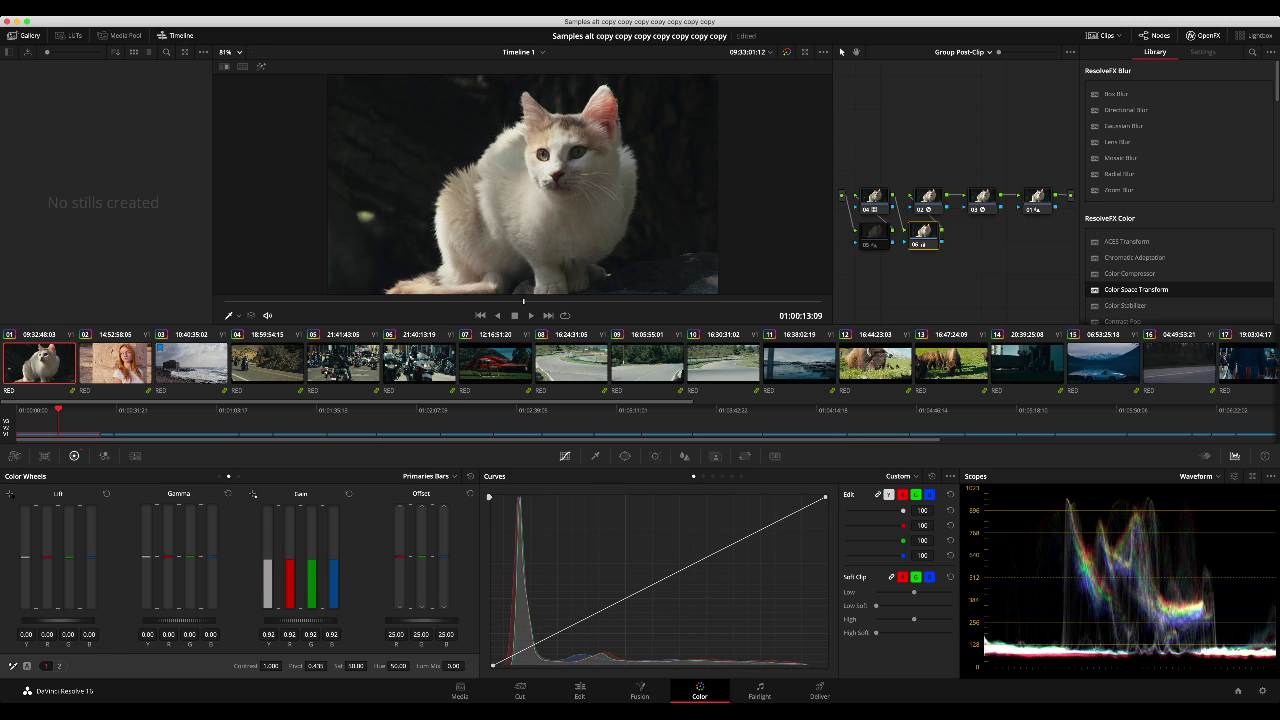
pyautogui.press('super+z')
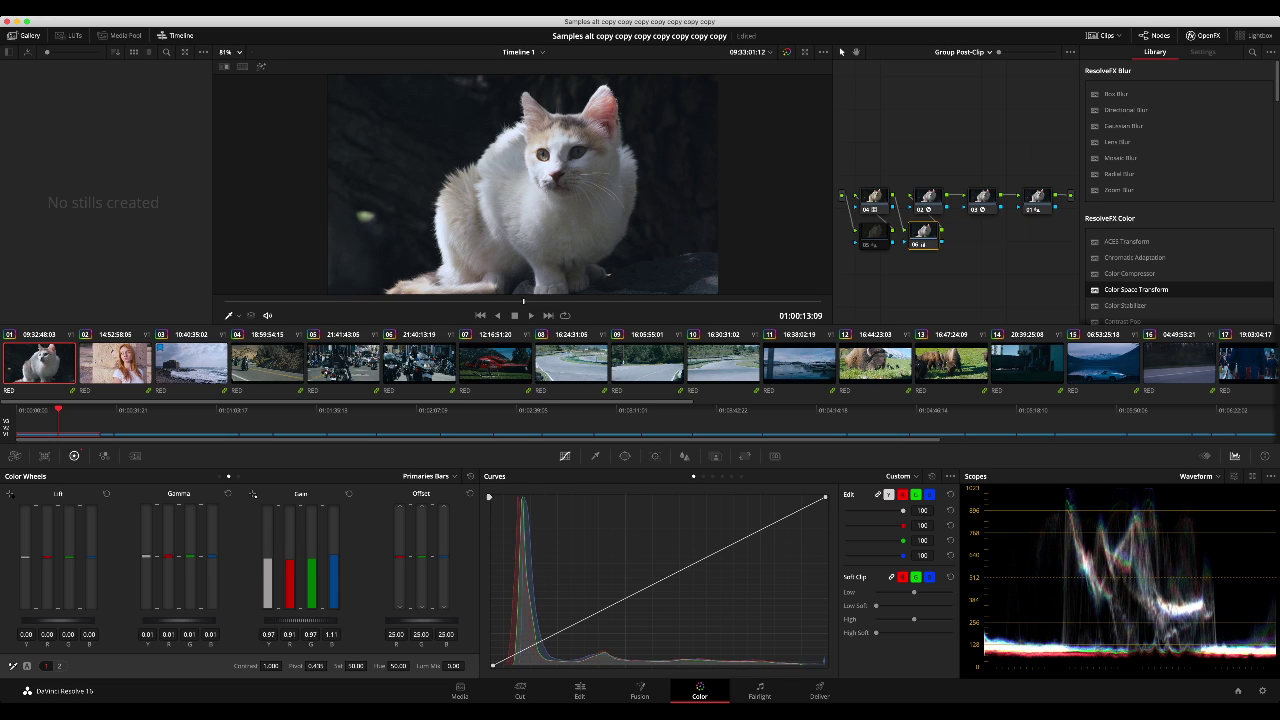
pyautogui.hotkey('alt', 'f')
pyautogui.hotkey('alt', 'f')
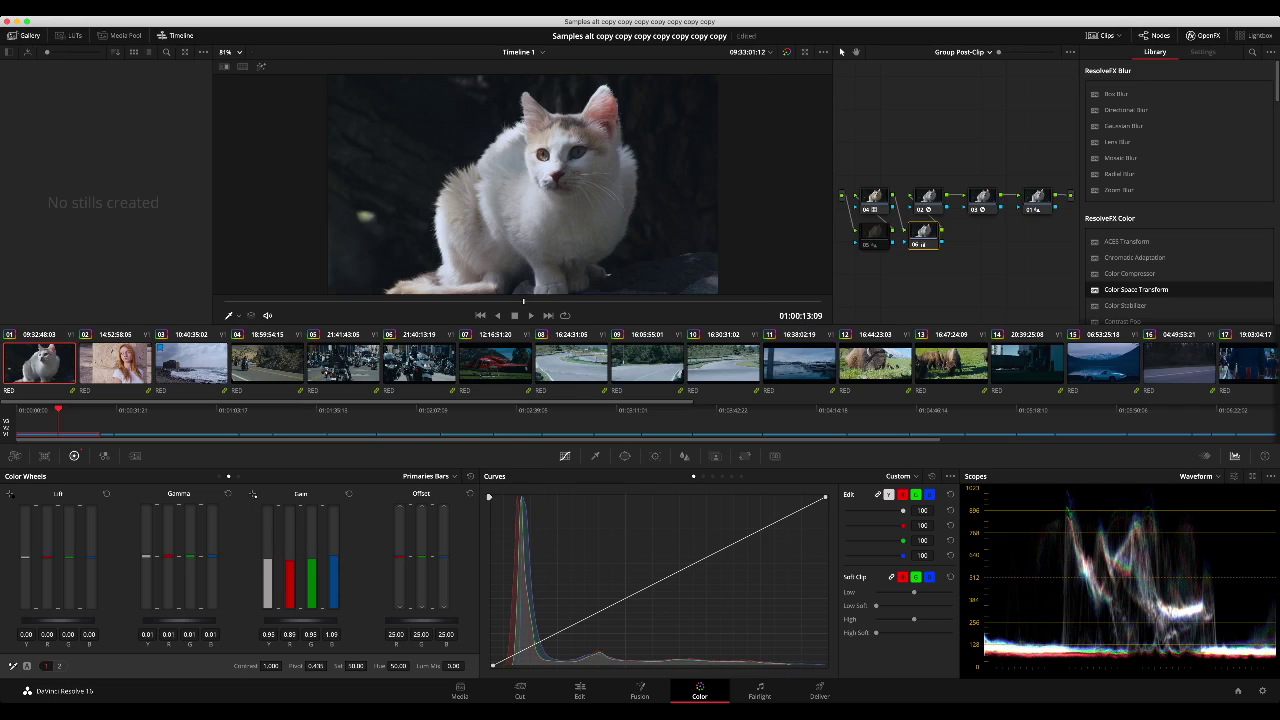
pyautogui.press('Delete')
# Step: Try clearing all nodes from the group post-clip tree, look at the pre-clip nodes, and undo the deletion
pyautogui.click(875, 199)
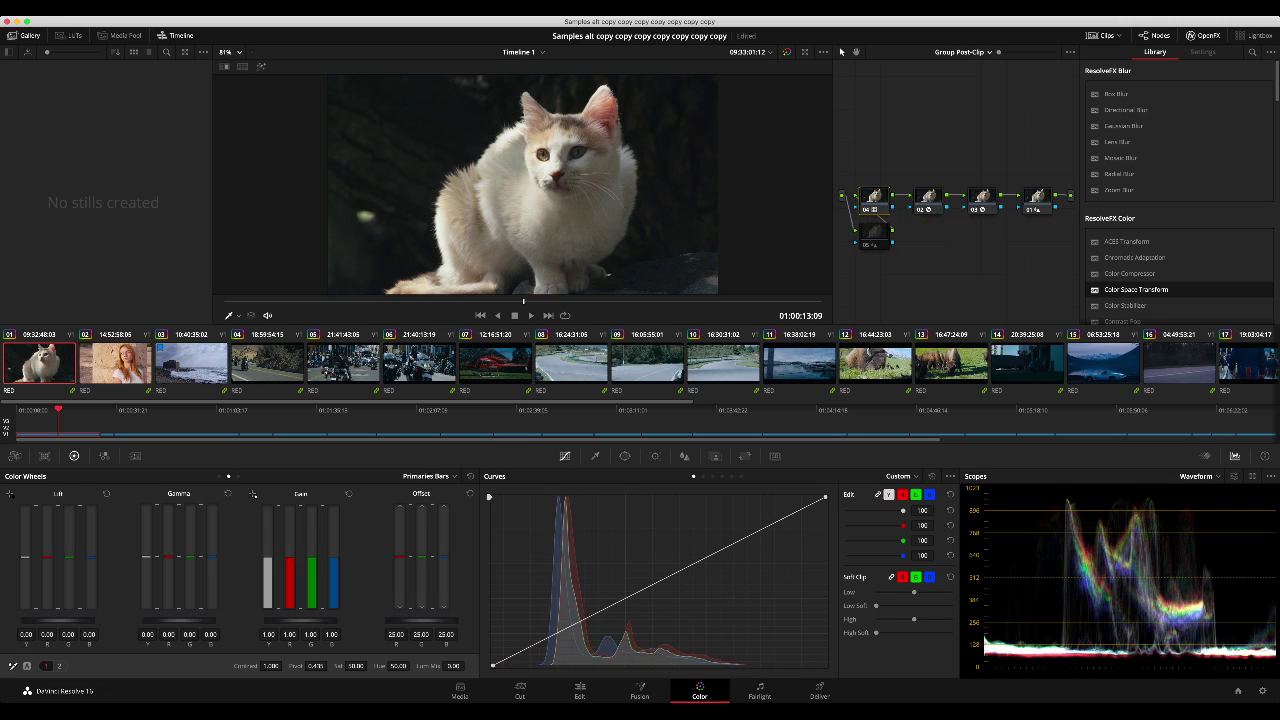
pyautogui.hotkey('ctrl', 'a')
pyautogui.press('Delete')
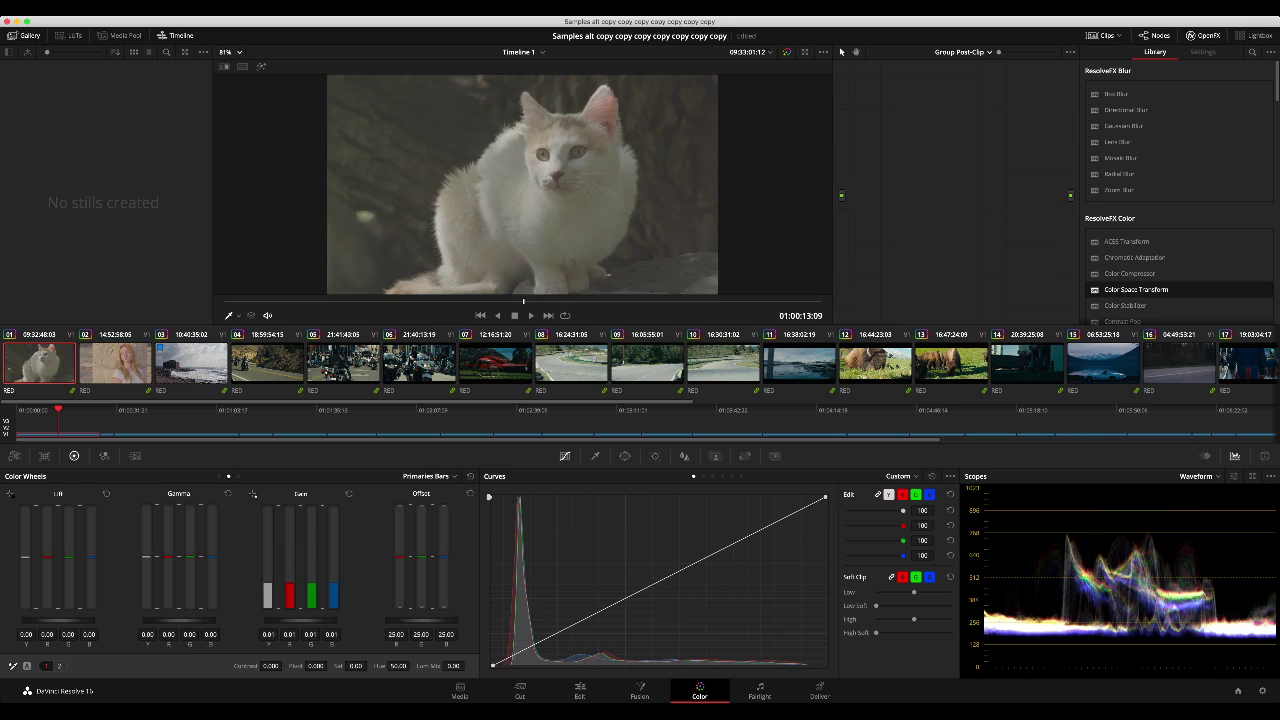
pyautogui.click(962, 66)
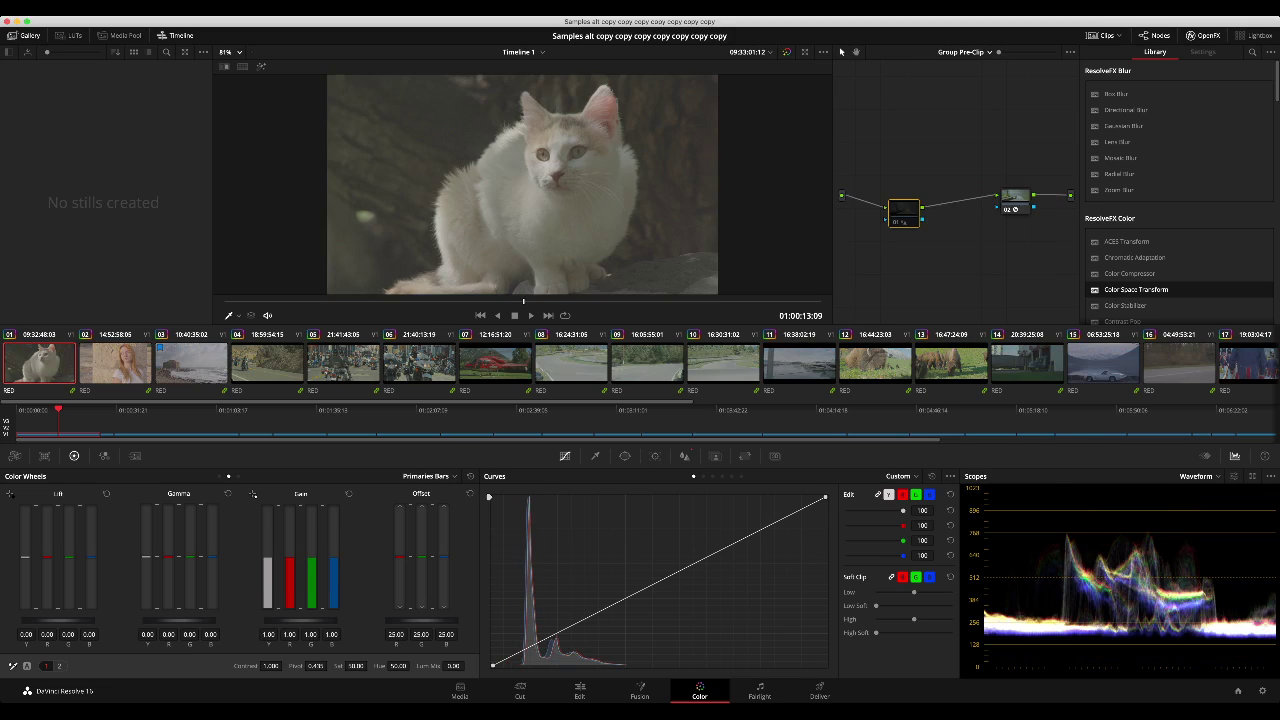
pyautogui.moveTo(1028, 253); pyautogui.dragTo(903, 188)
pyautogui.click(1016, 197)
pyautogui.click(1015, 198)
pyautogui.press('super+z')
pyautogui.press('super+z')
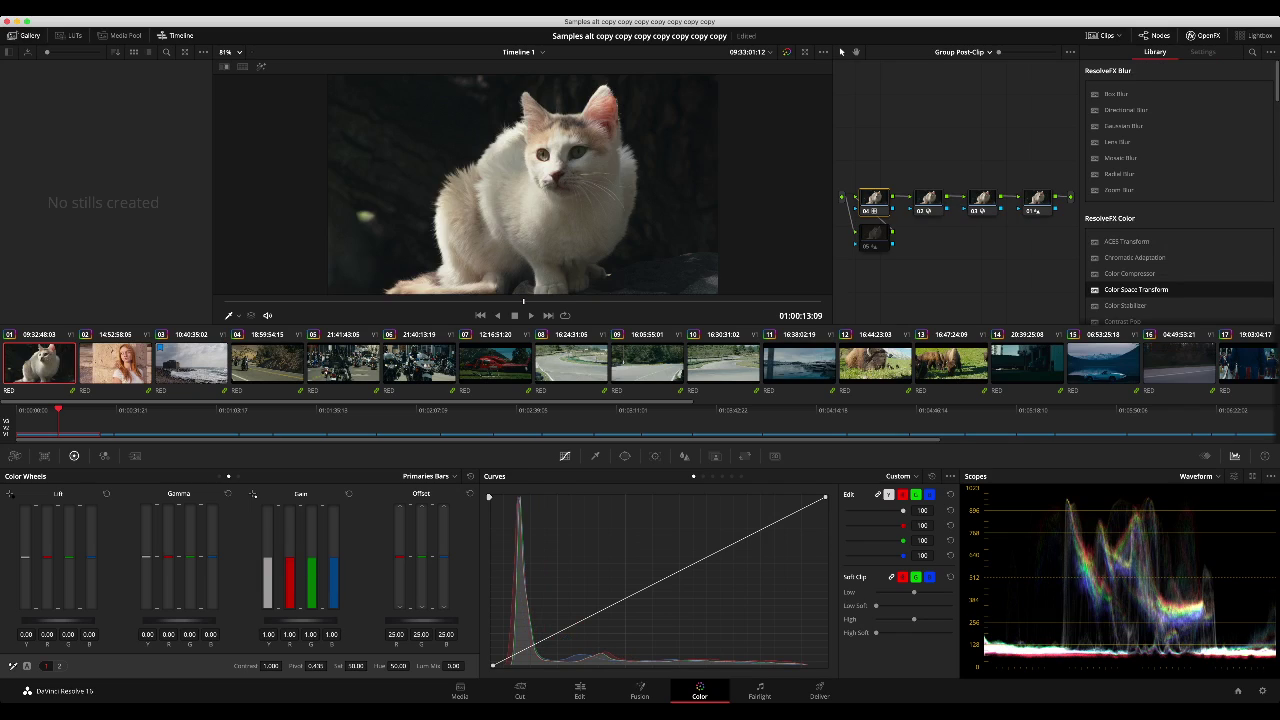
# Step: Replace the group pre-clip Color Space Transform node with an empty serial node and check the track, woman and helicopter clips
pyautogui.press('super+z')
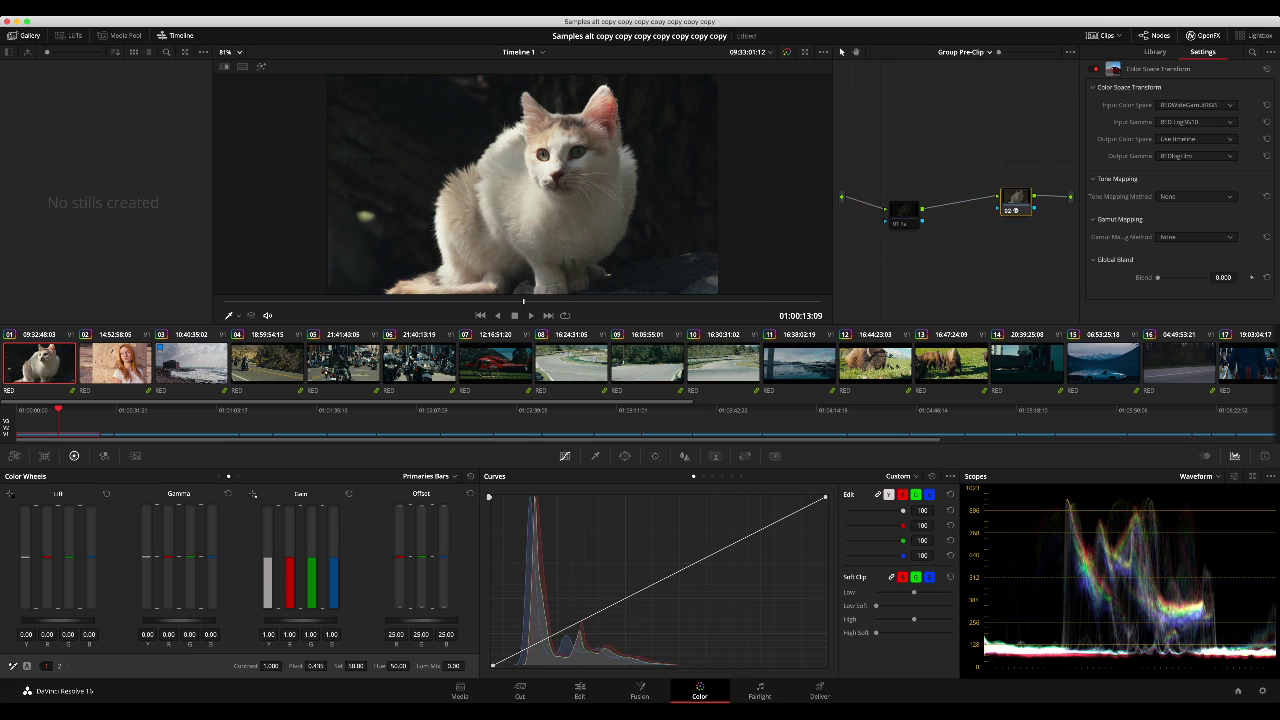
pyautogui.press('super+z')
pyautogui.hotkey('alt', 's')
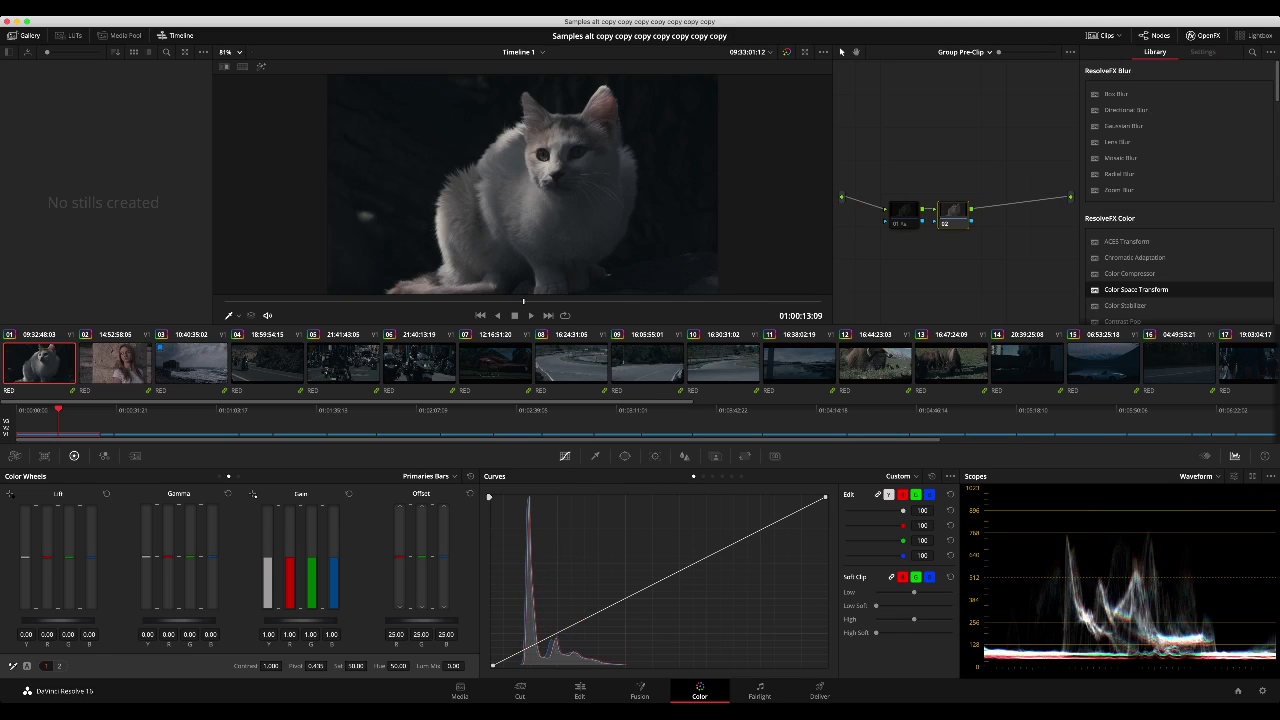
pyautogui.click(495, 363)
pyautogui.click(571, 363)
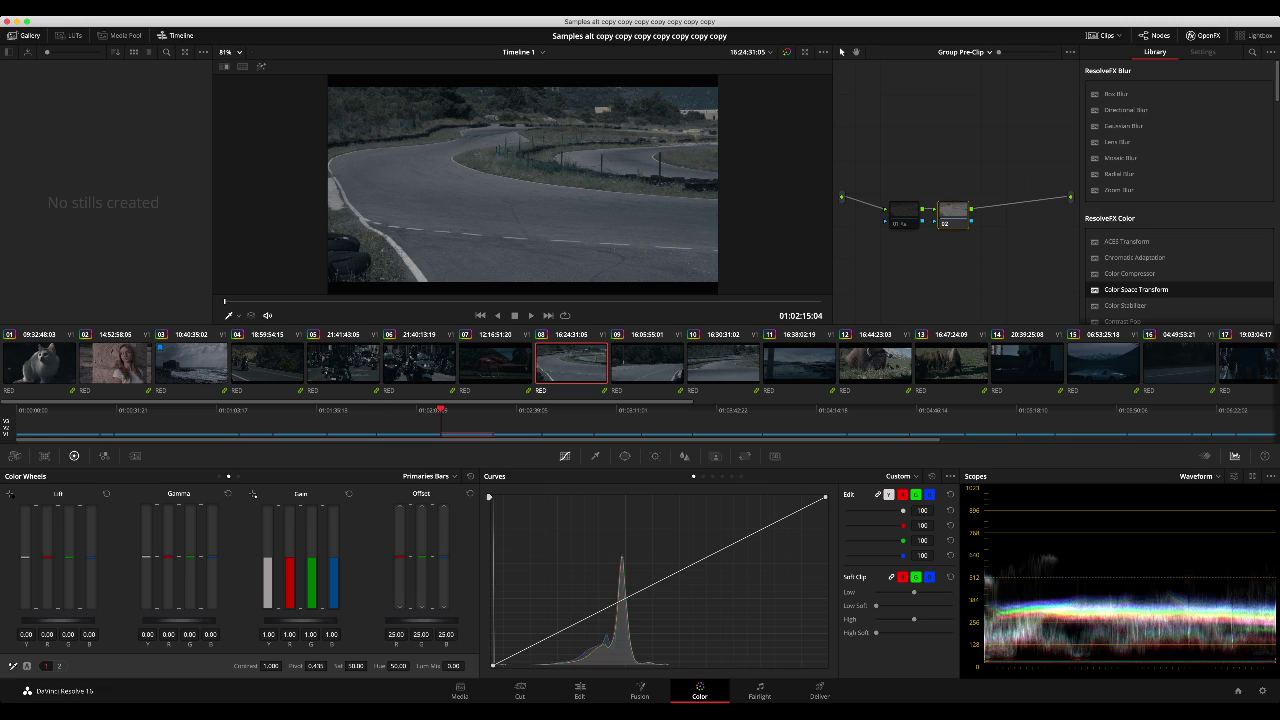
pyautogui.moveTo(953, 213); pyautogui.dragTo(964, 212)
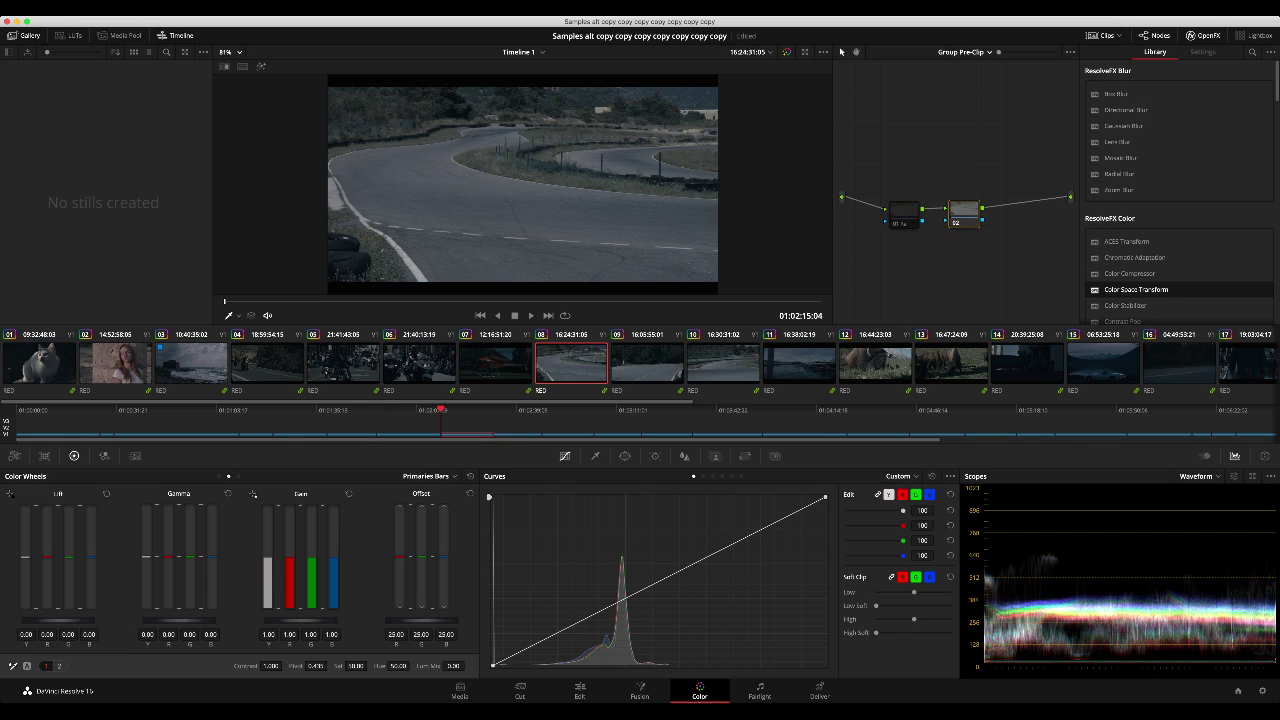
pyautogui.click(115, 363)
pyautogui.click(495, 363)
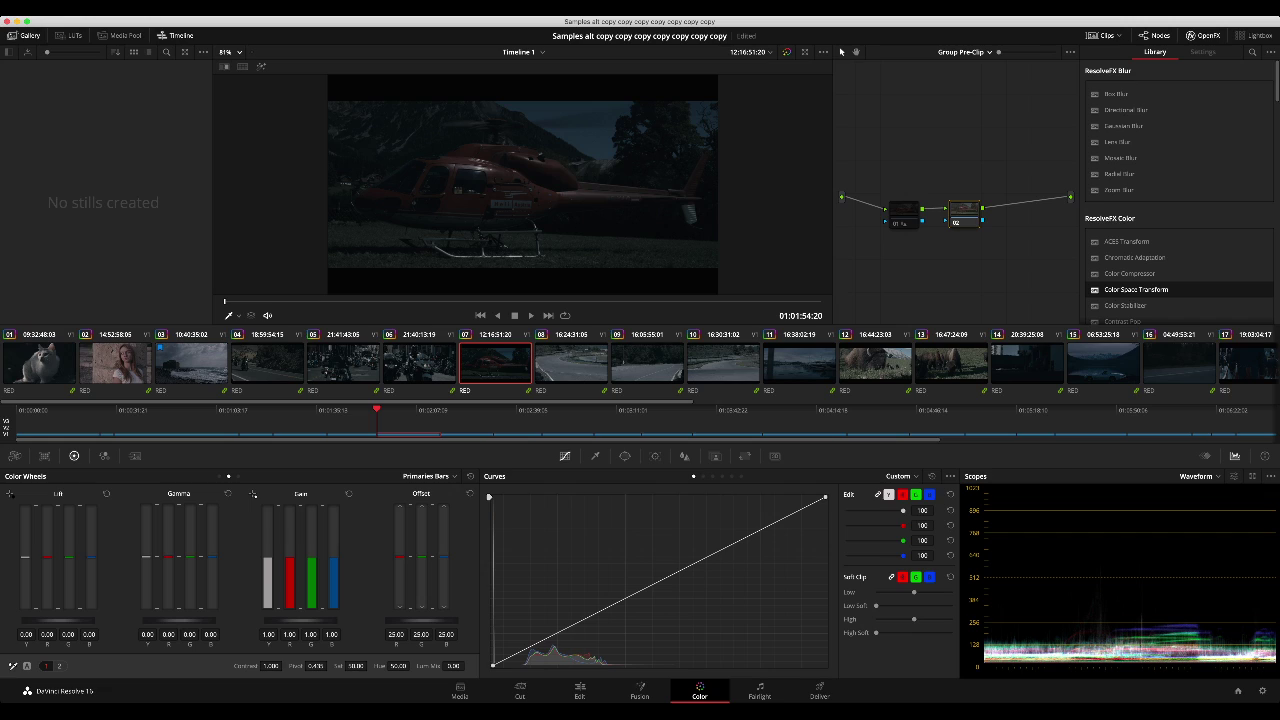
# Step: Try saturation 77.60 and master offset 58.60 on the pre-clip node, and replace it with a fresh serial node
pyautogui.moveTo(369, 665); pyautogui.dragTo(410, 665)
pyautogui.moveTo(421, 620); pyautogui.dragTo(484, 620)
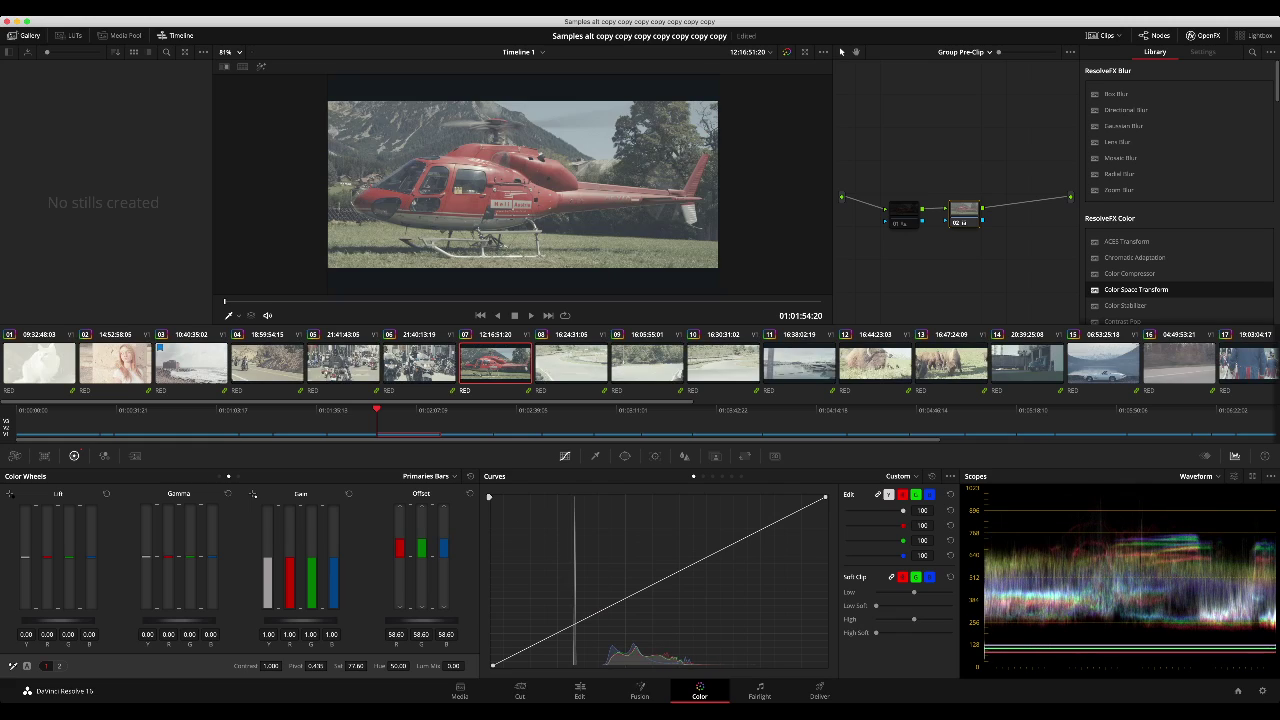
pyautogui.hotkey('shift', 'Home')
pyautogui.press('Delete')
pyautogui.hotkey('alt', 's')
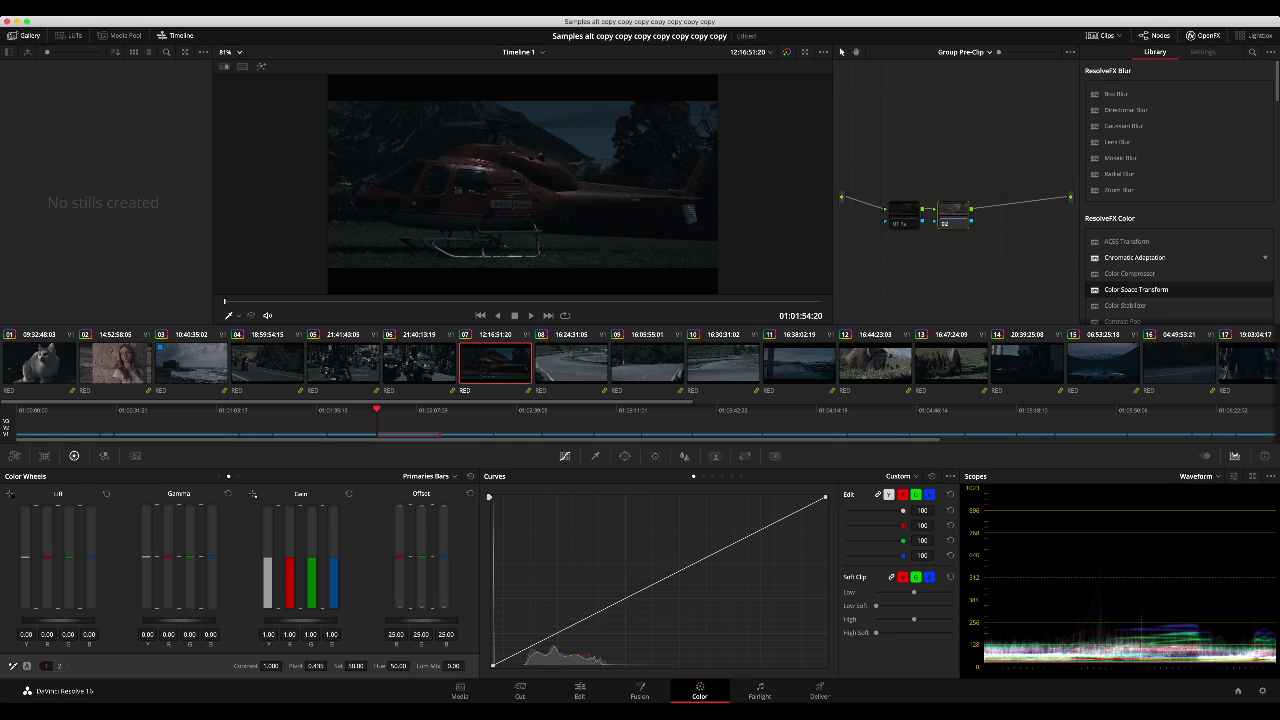
# Step: Apply ACES Transform to pre-clip node 02 with RWG/Log3G10 as the input transform, and reposition the node
pyautogui.doubleClick(1127, 242)
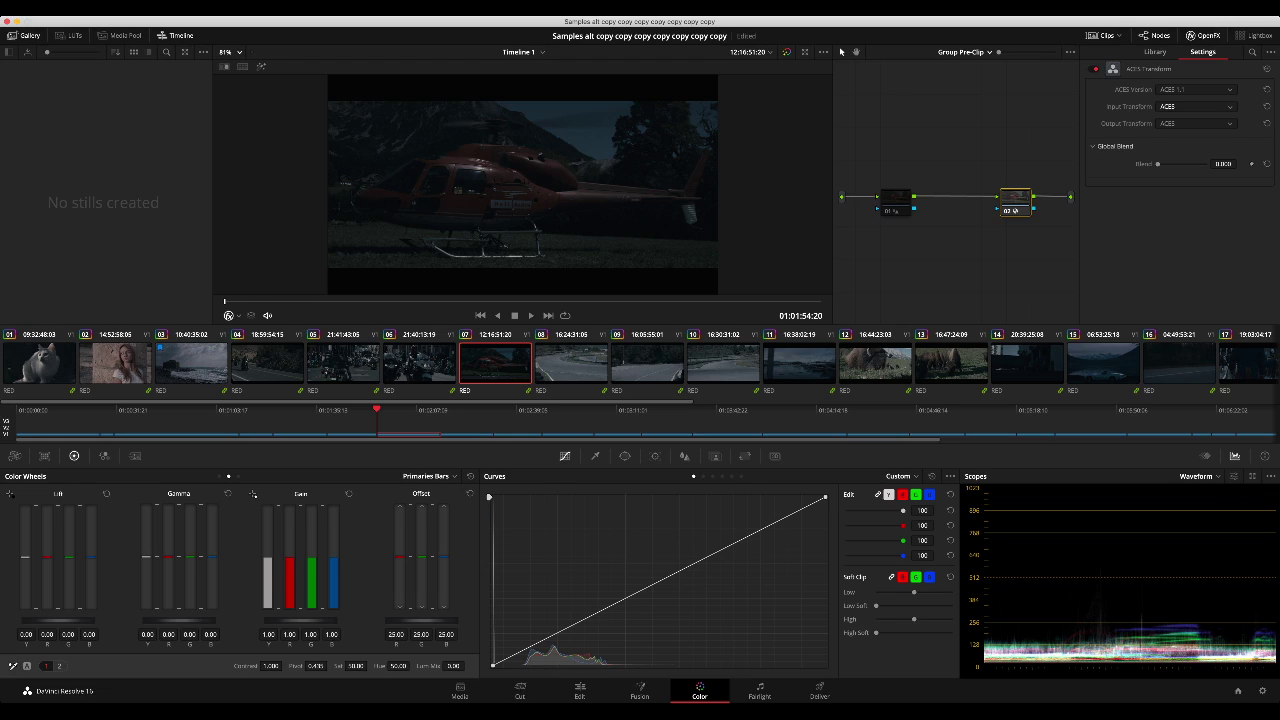
pyautogui.click(1195, 106)
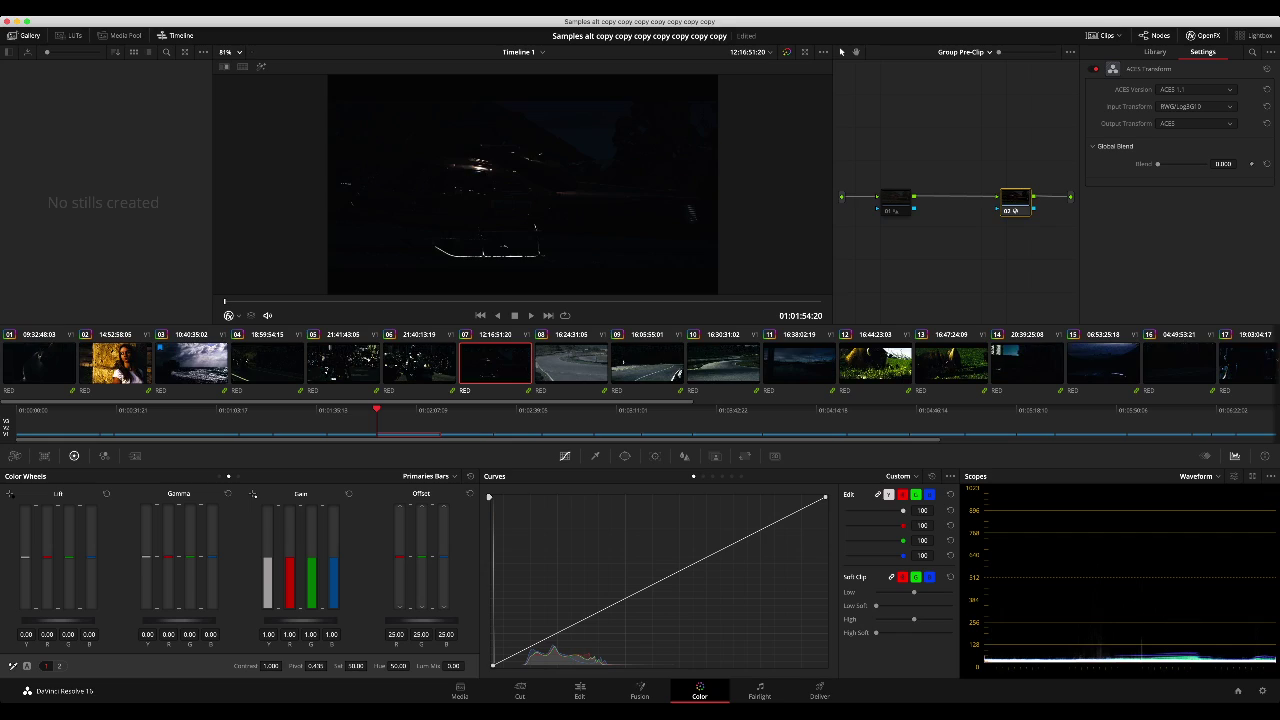
pyautogui.moveTo(1016, 198); pyautogui.dragTo(950, 188)
# Step: Add a serial pre-clip node after it with a second ACES Transform and choose that effect's output transform
pyautogui.hotkey('alt', 's')
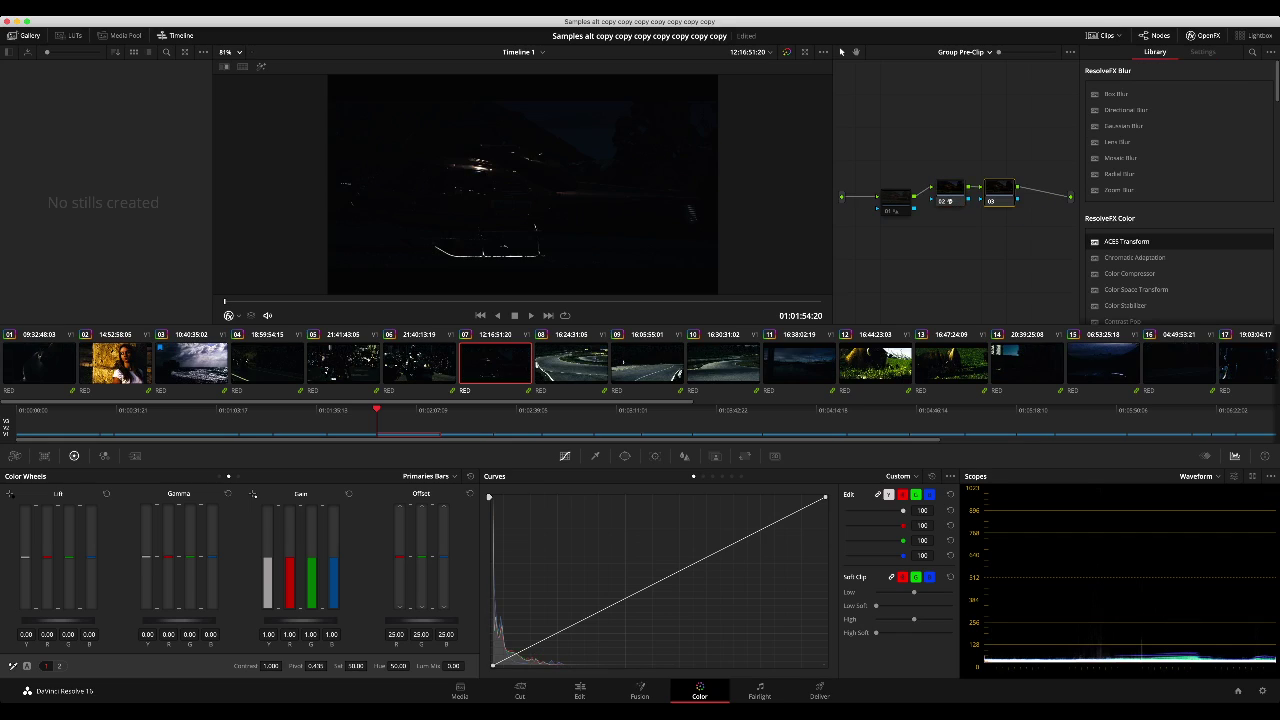
pyautogui.doubleClick(1127, 241)
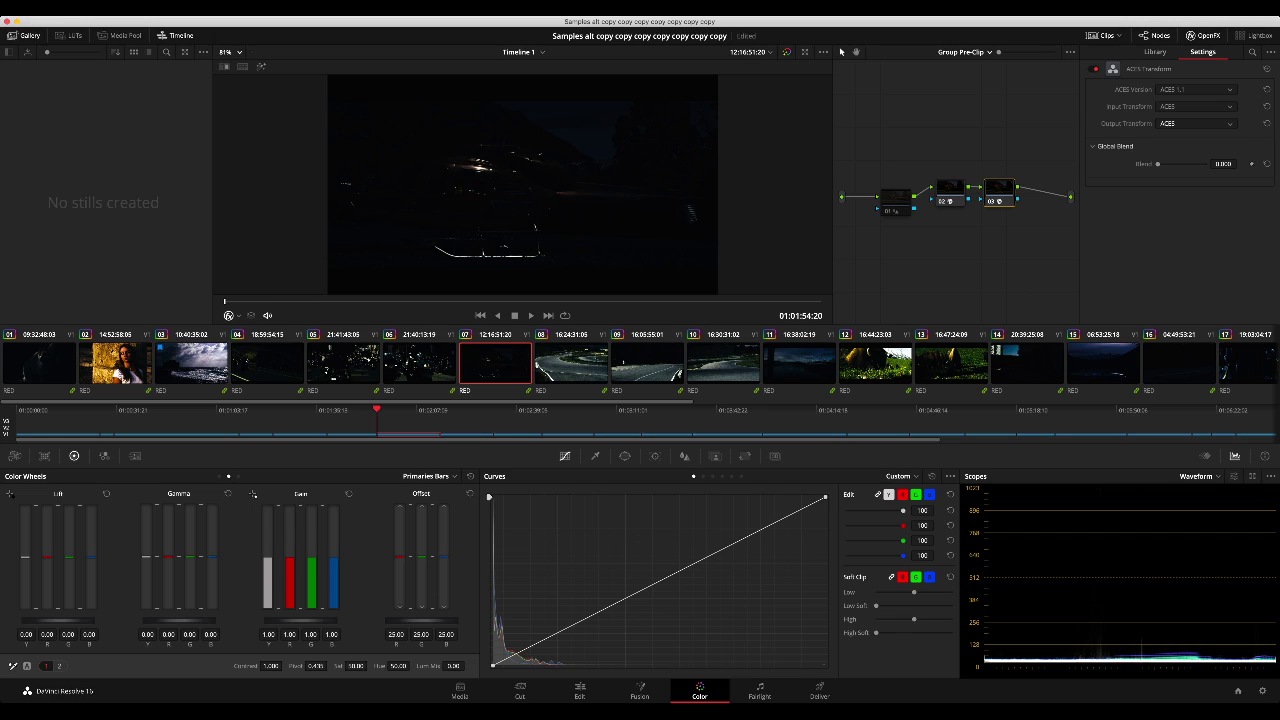
pyautogui.click(1183, 150)
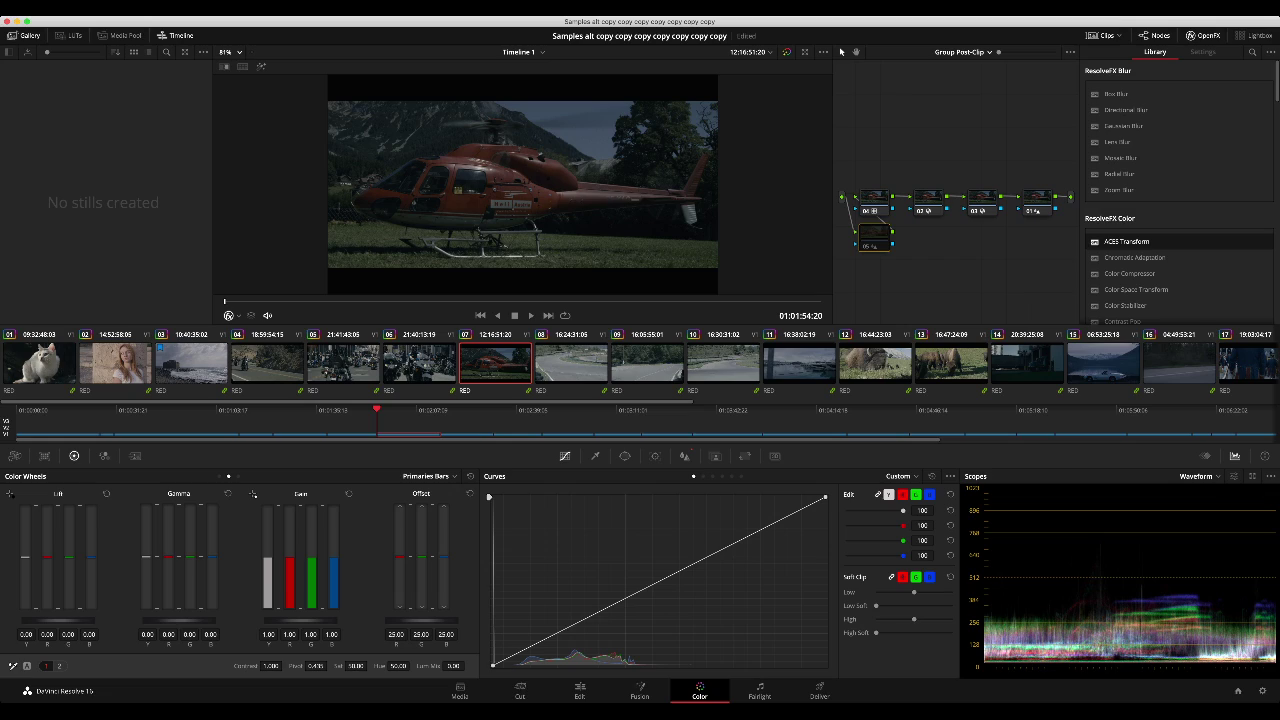
# Step: Add two serial nodes after group post-clip node 05, apply ACES Transform to the second, and choose its input transform
pyautogui.hotkey('shift', 's')
pyautogui.hotkey('shift', 's')
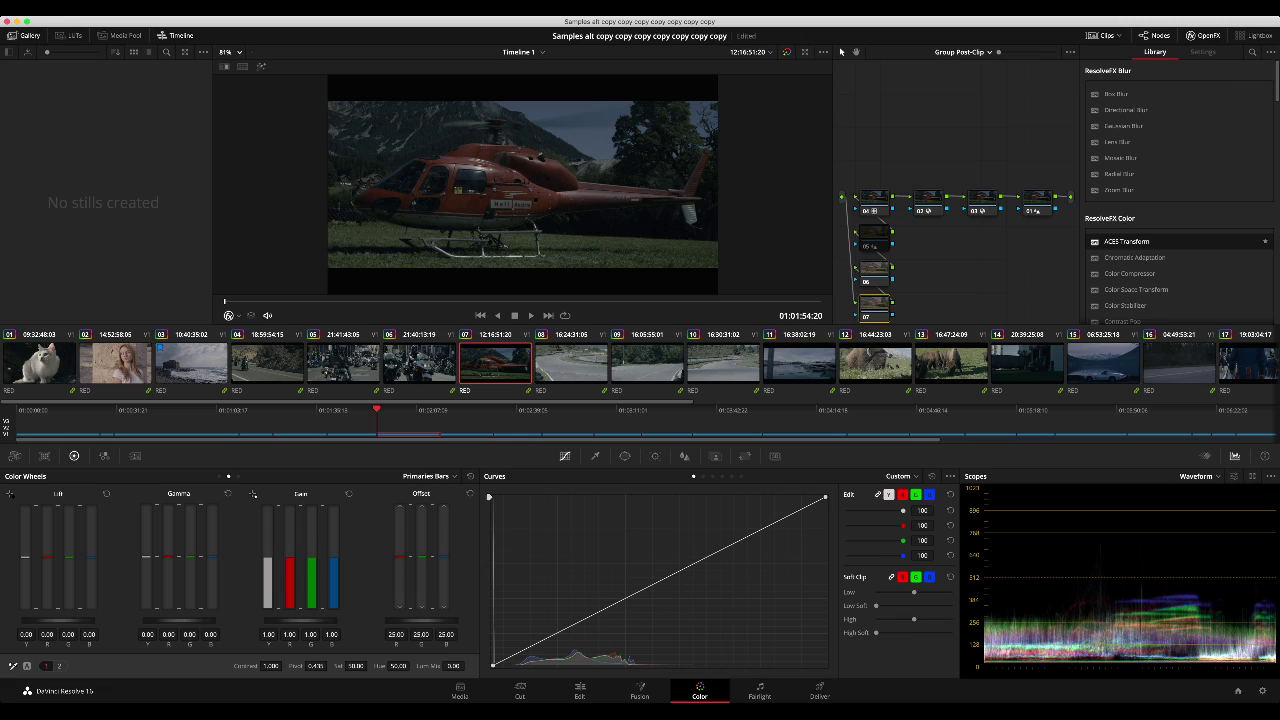
pyautogui.moveTo(1127, 242); pyautogui.dragTo(875, 305)
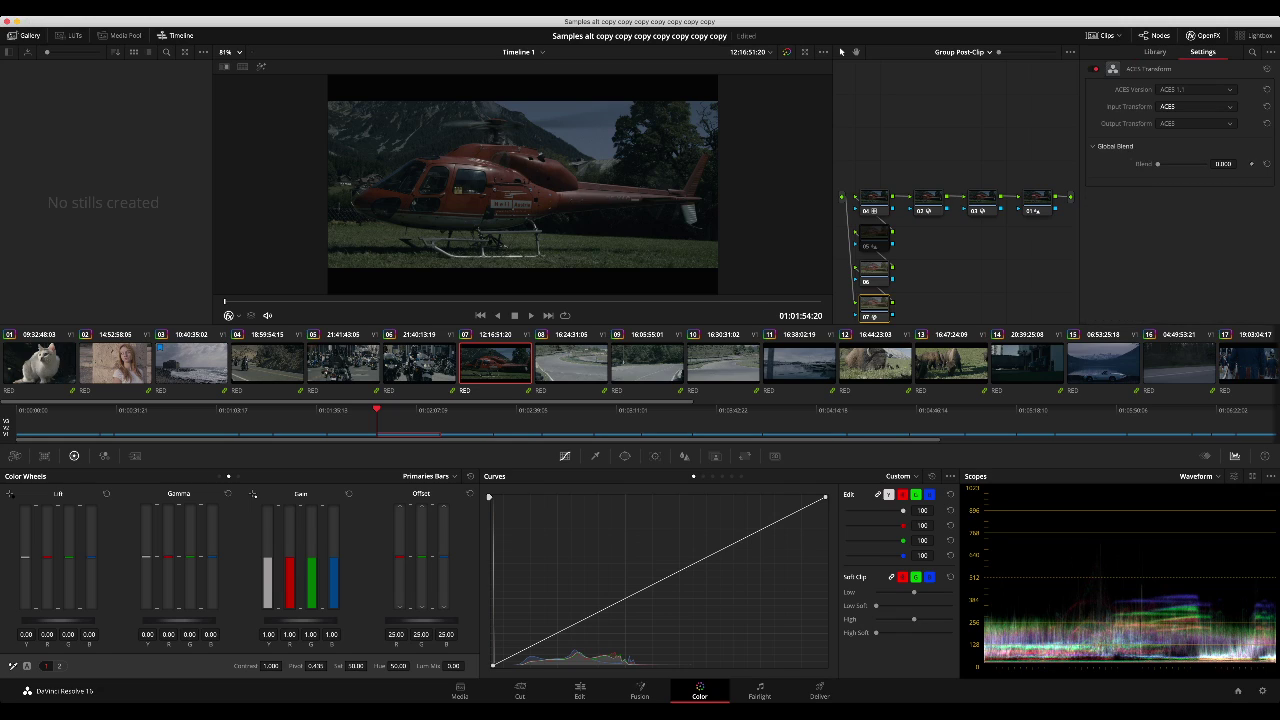
pyautogui.click(1196, 118)
# Step: Apply ACES Transform to group post-clip node 06 with ADX 10 as the output transform
pyautogui.click(874, 269)
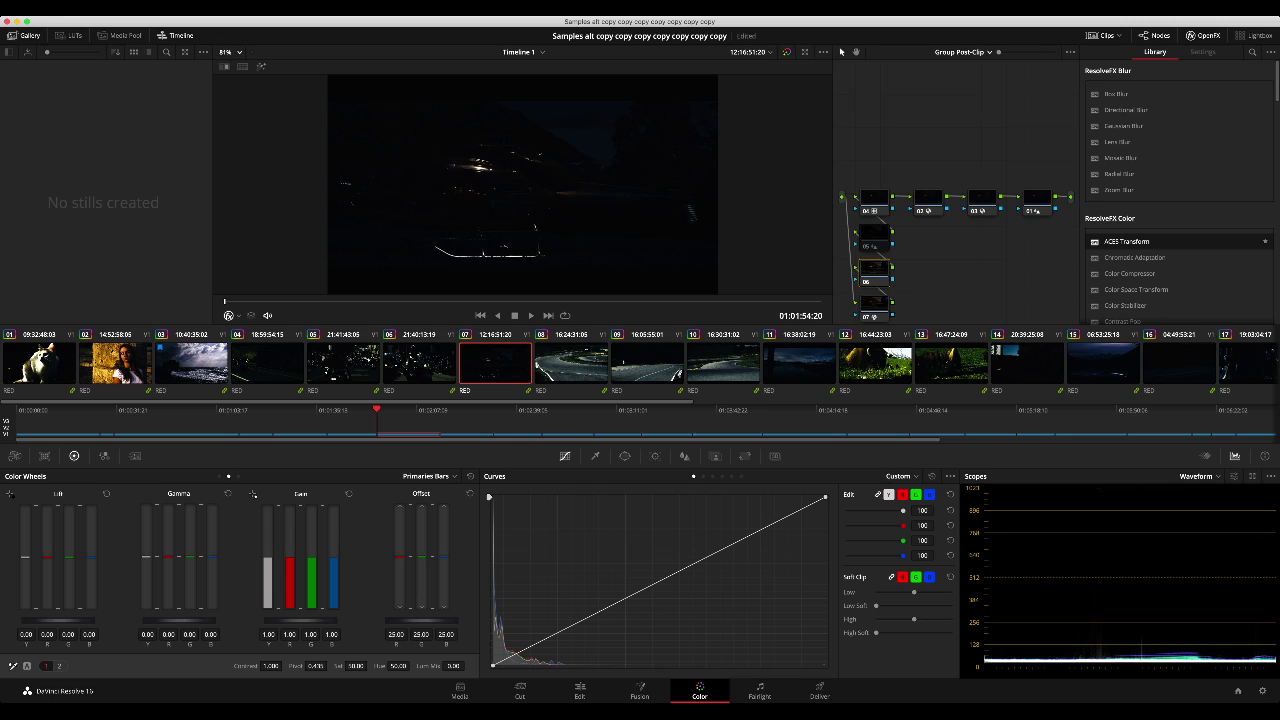
pyautogui.doubleClick(1130, 241)
pyautogui.click(1196, 124)
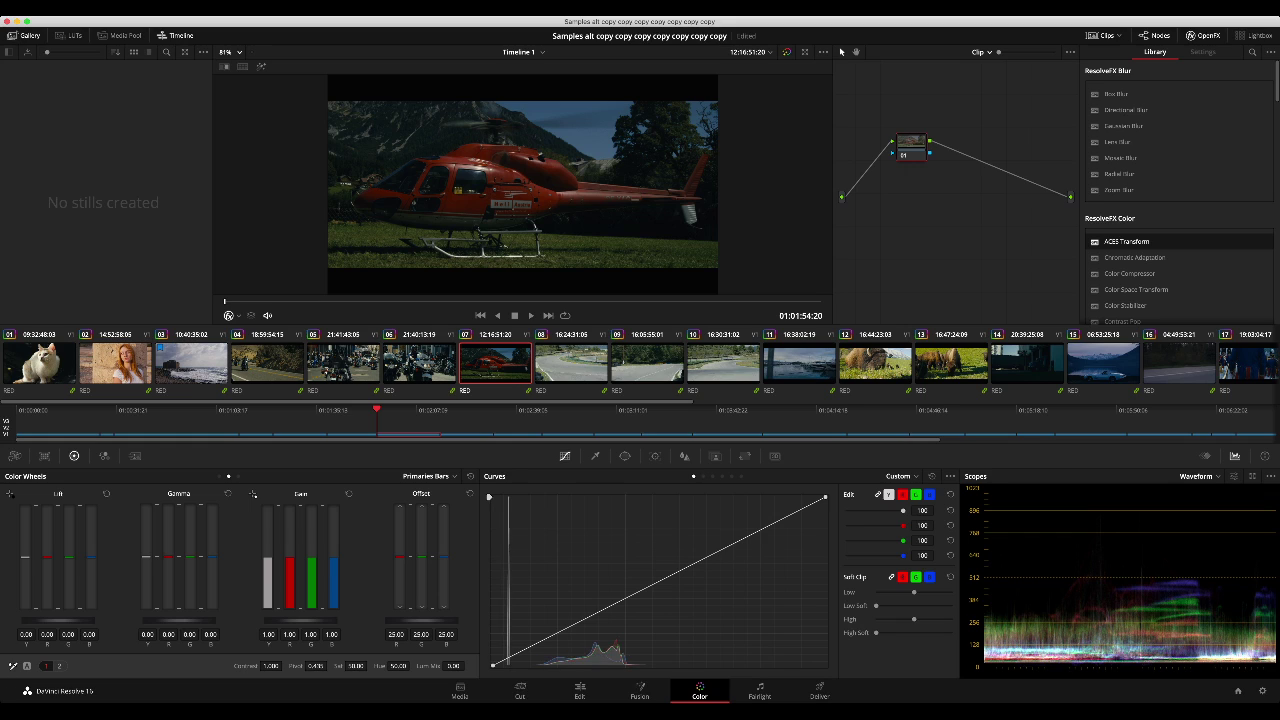
# Step: Try clip-level red, green and blue offsets of 40.20, 40.20 and 42.60 on the helicopter clip, checking it in the enlarged viewer
pyautogui.moveTo(421, 620); pyautogui.dragTo(452, 620)
pyautogui.click(470, 476)
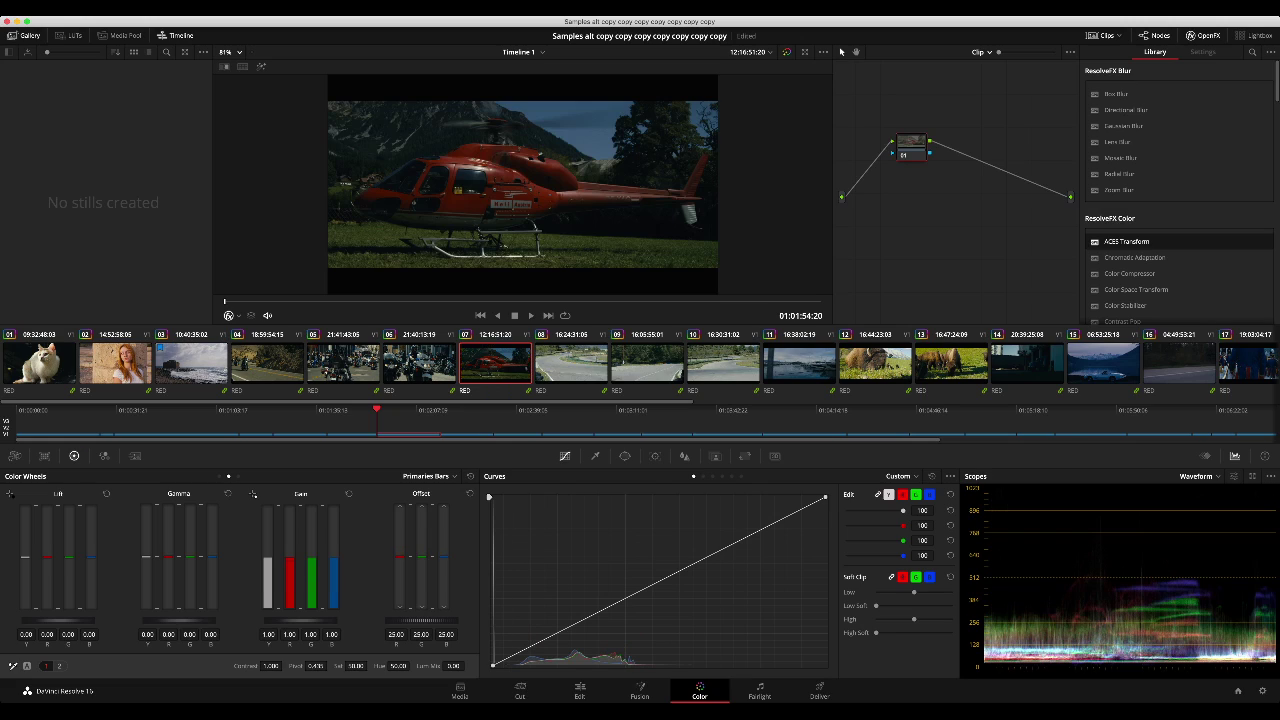
pyautogui.moveTo(421, 620); pyautogui.dragTo(502, 620)
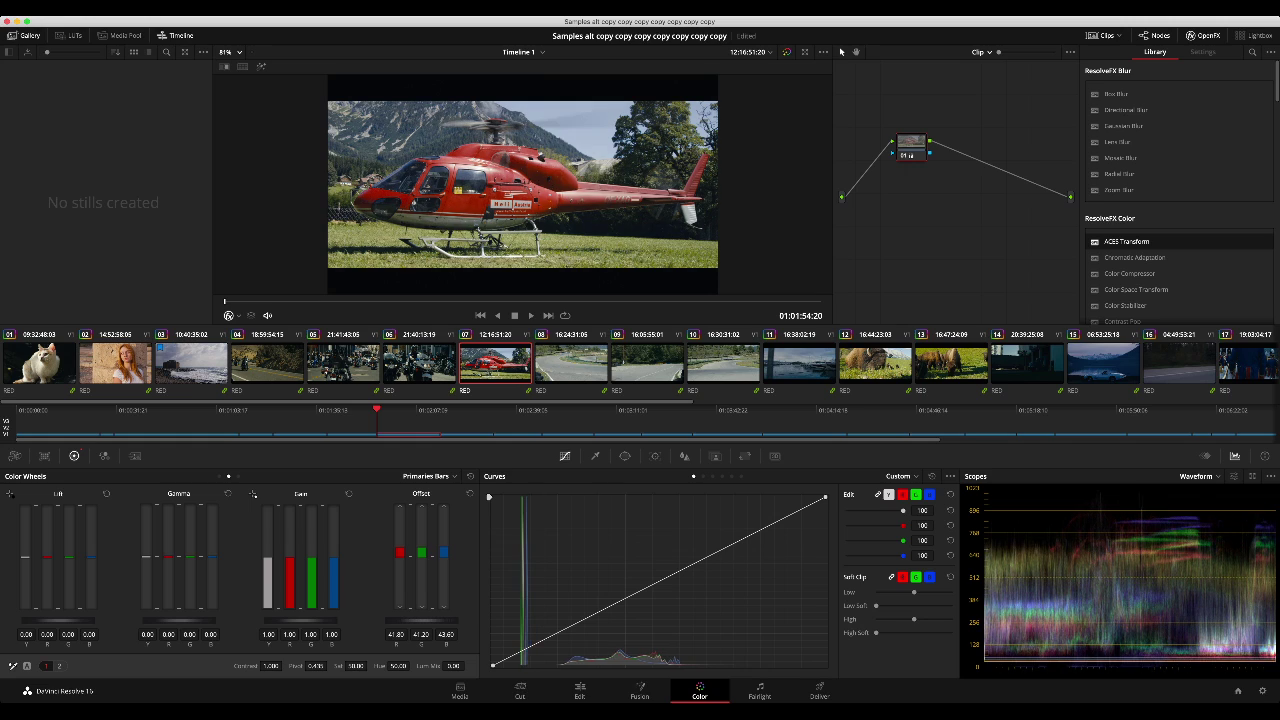
pyautogui.hotkey('alt', 'f')
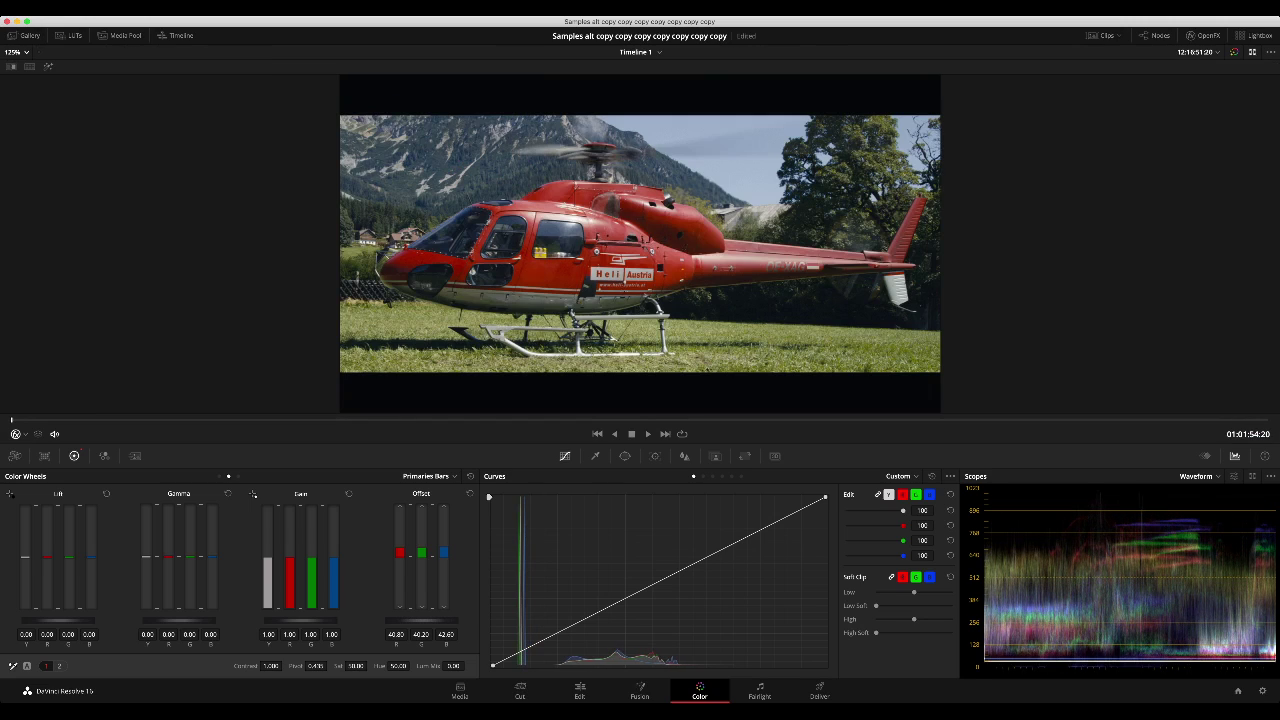
pyautogui.hotkey('alt', 'f')
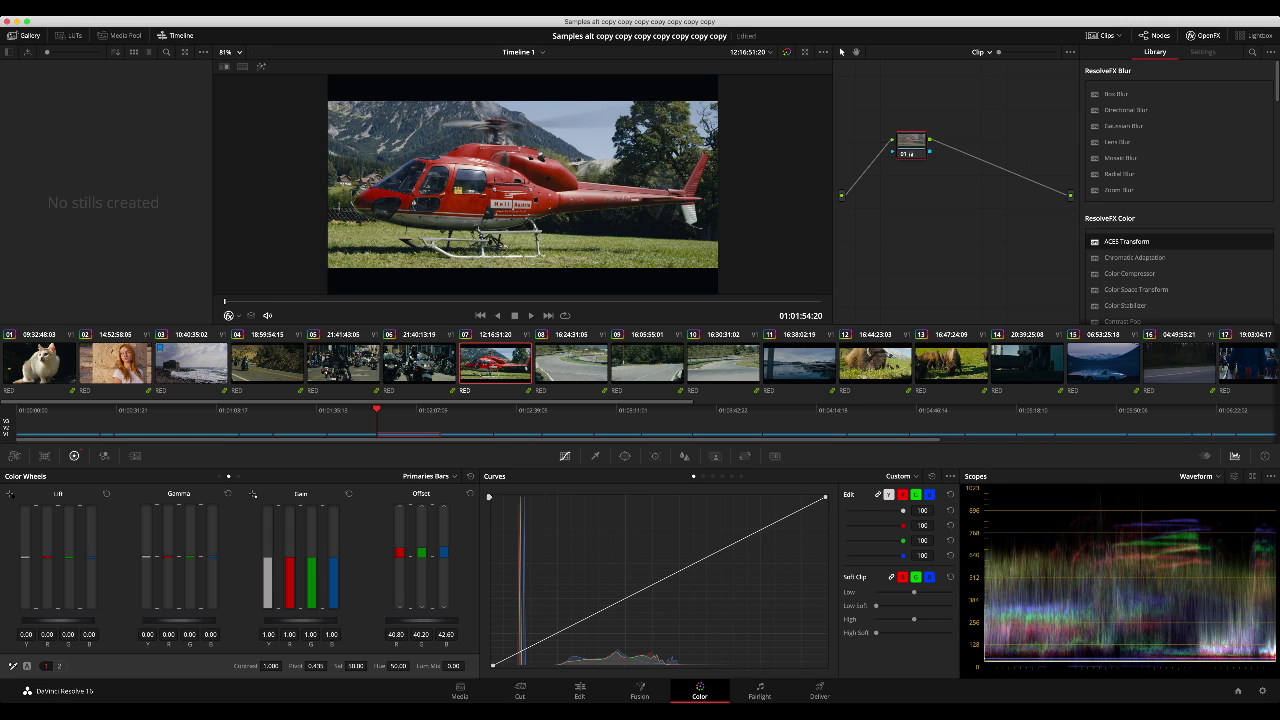
pyautogui.hotkey('alt', 'f')
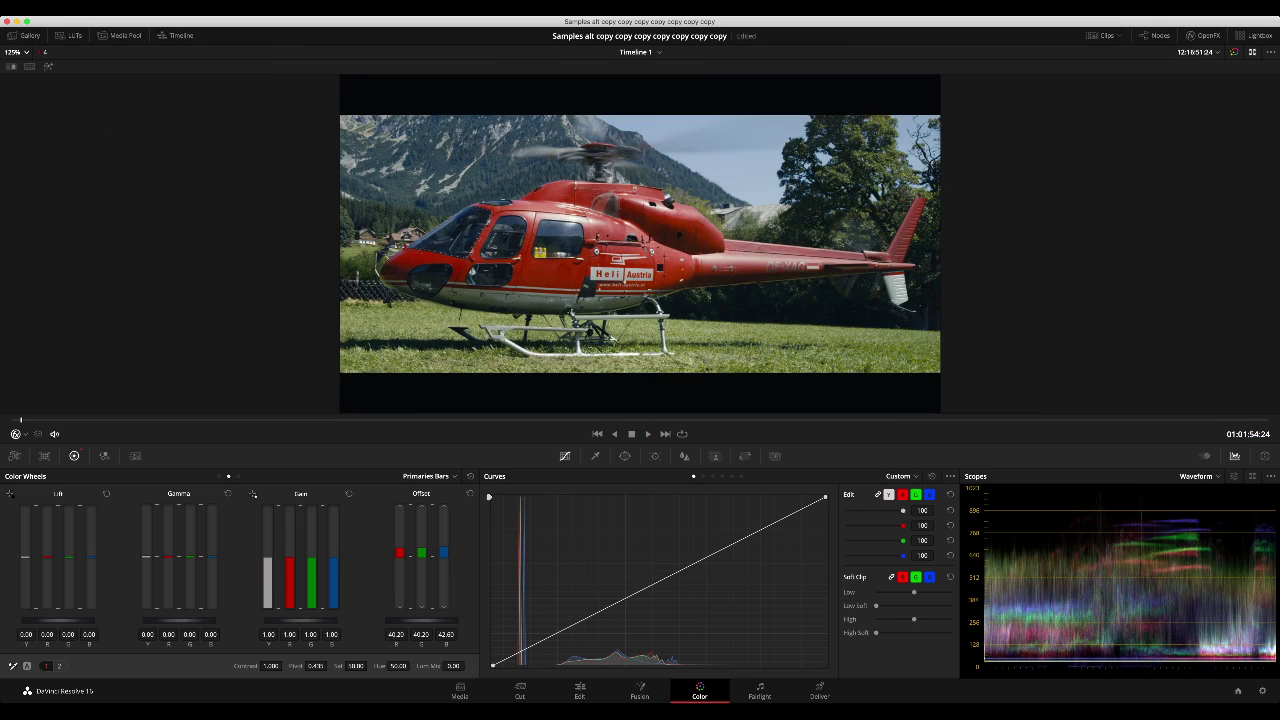
pyautogui.hotkey('alt', 'f')
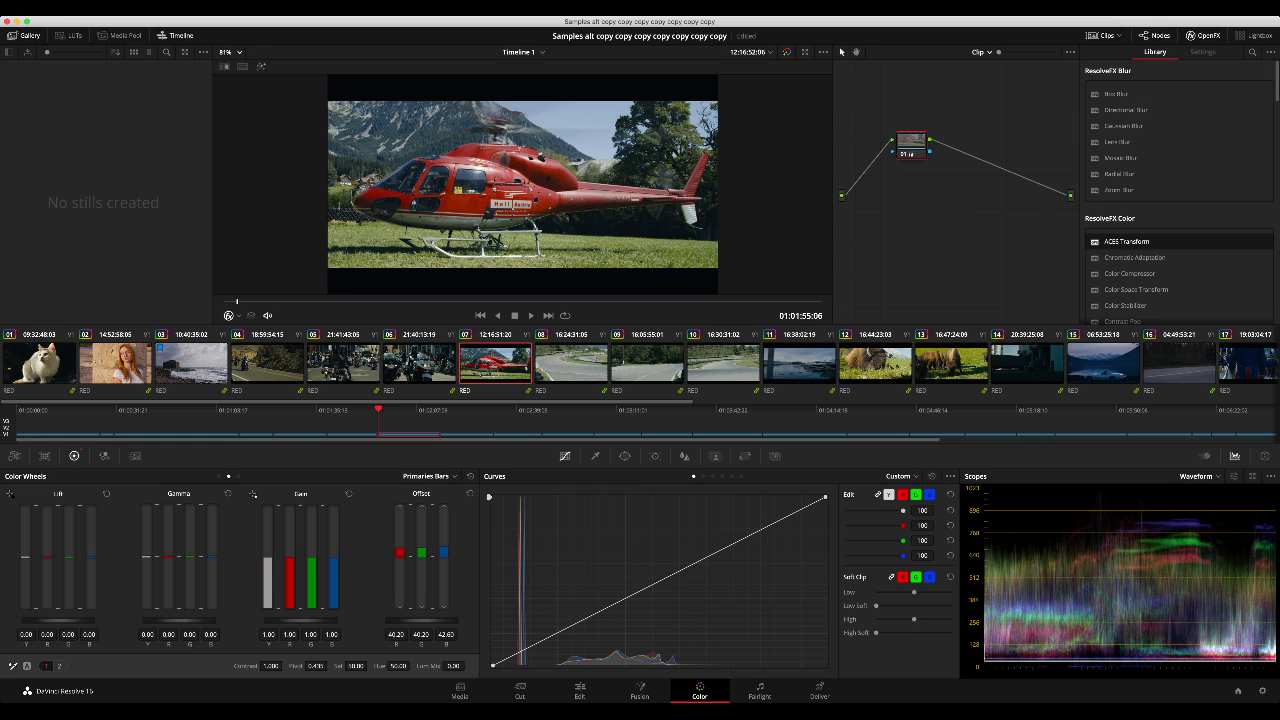
# Step: Try a master offset of 69.20 on a second serial node with the first grade bypassed, and delete that node
pyautogui.hotkey('alt', 's')
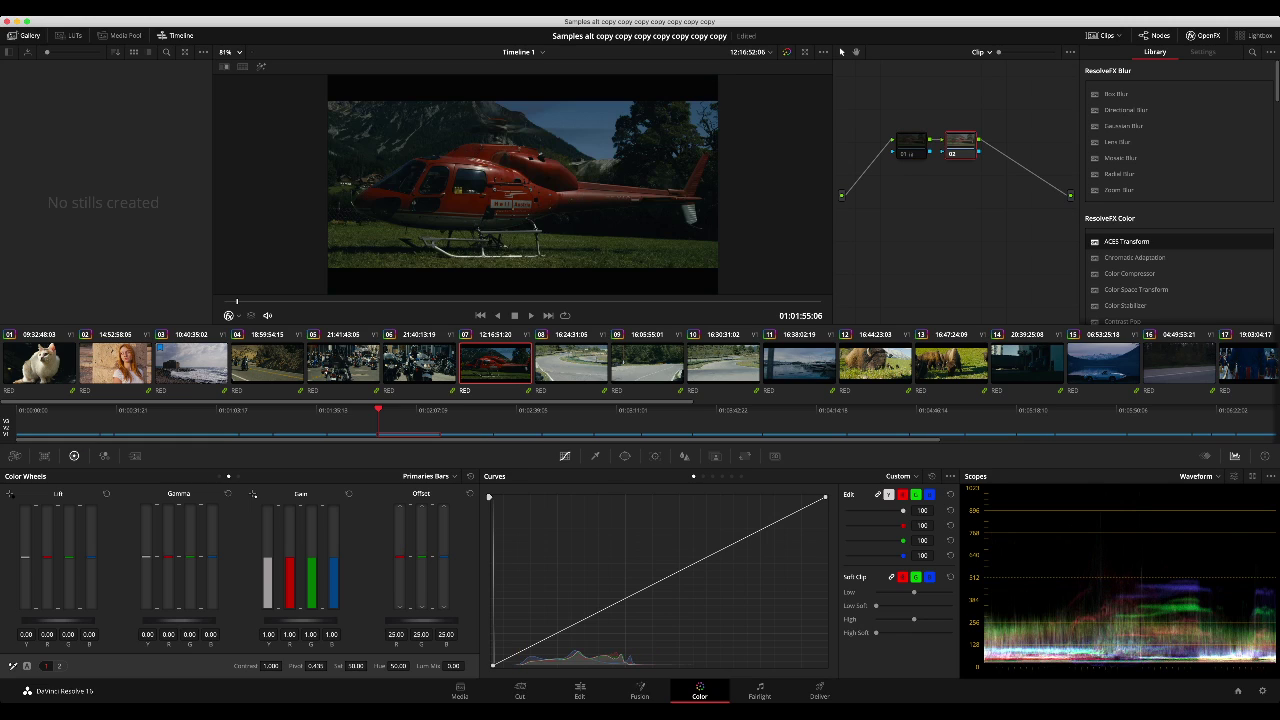
pyautogui.moveTo(422, 620)
pyautogui.mouseDown()
pyautogui.moveTo(437, 620)
pyautogui.moveTo(408, 620)
pyautogui.mouseUp()
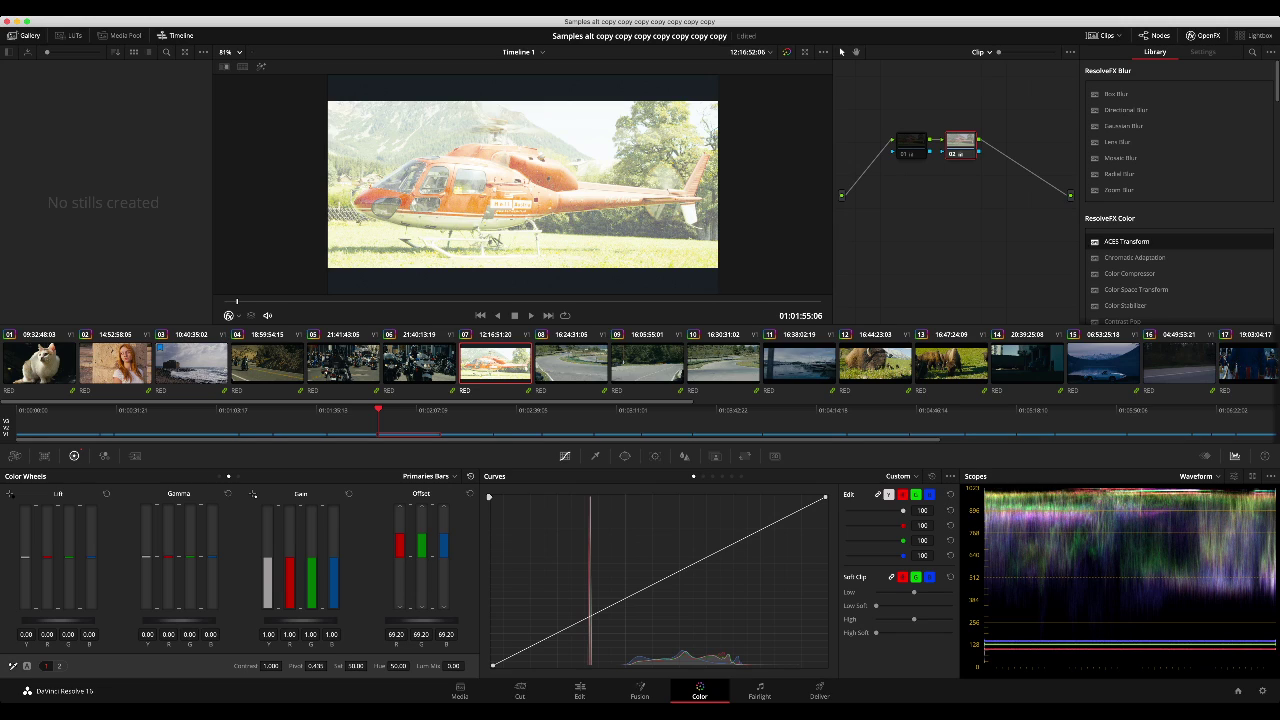
pyautogui.click(470, 476)
pyautogui.moveTo(422, 620); pyautogui.dragTo(405, 620)
pyautogui.press('super+z')
pyautogui.moveTo(427, 620)
pyautogui.mouseDown()
pyautogui.moveTo(485, 620)
pyautogui.moveTo(445, 620)
pyautogui.mouseUp()
pyautogui.hotkey('ctrl', 'z')
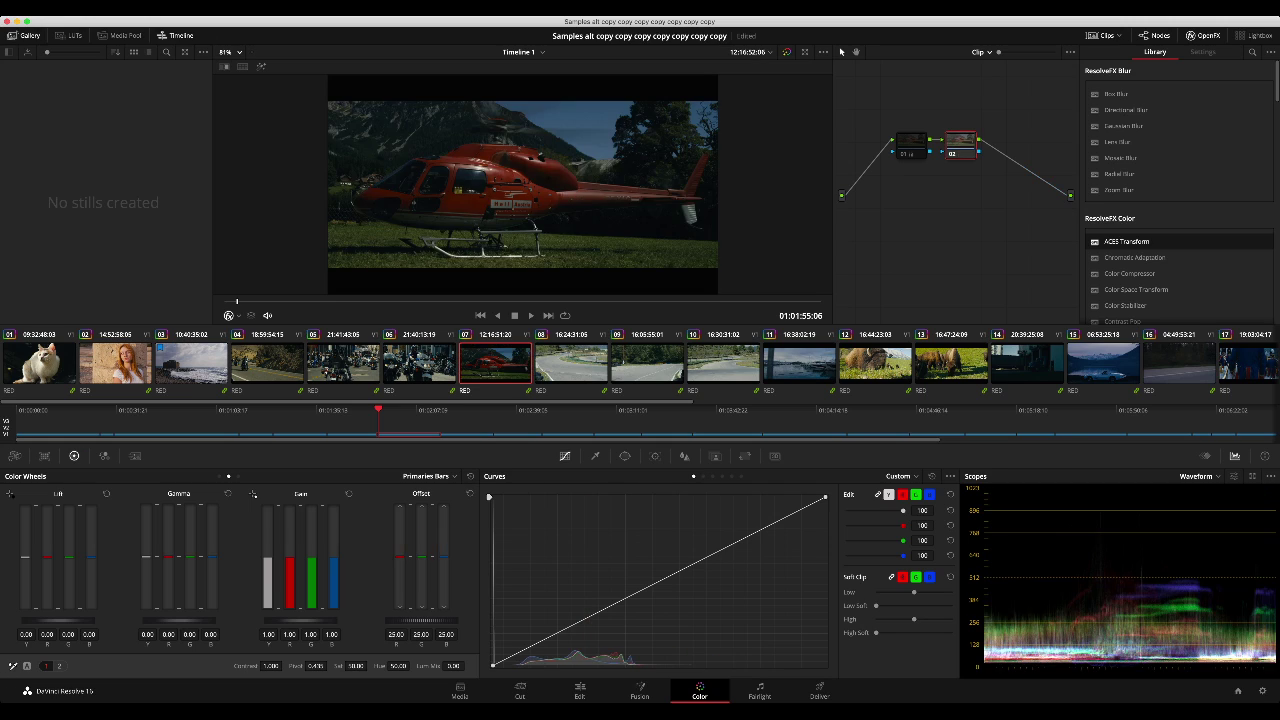
pyautogui.press('Delete')
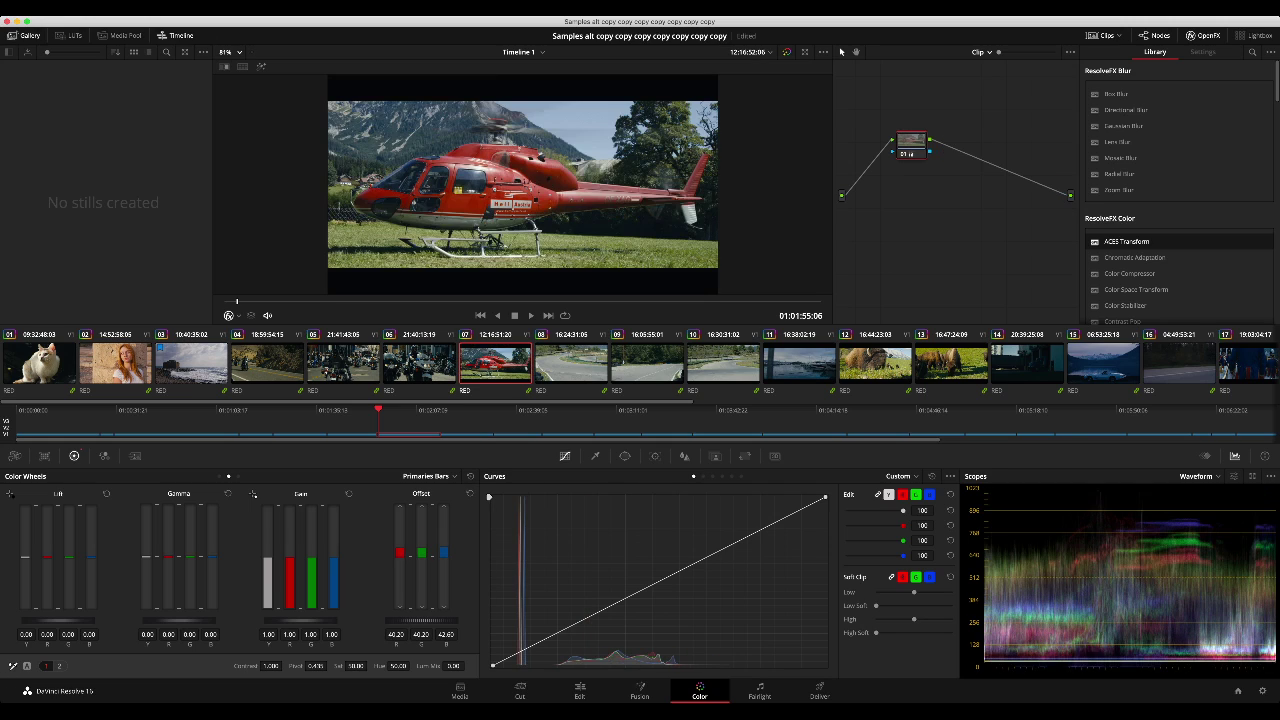
# Step: Save the project and play the graded helicopter clip in the enlarged viewer
pyautogui.hotkey('ctrl', 's')
pyautogui.press('space')
pyautogui.hotkey('alt', 'f')
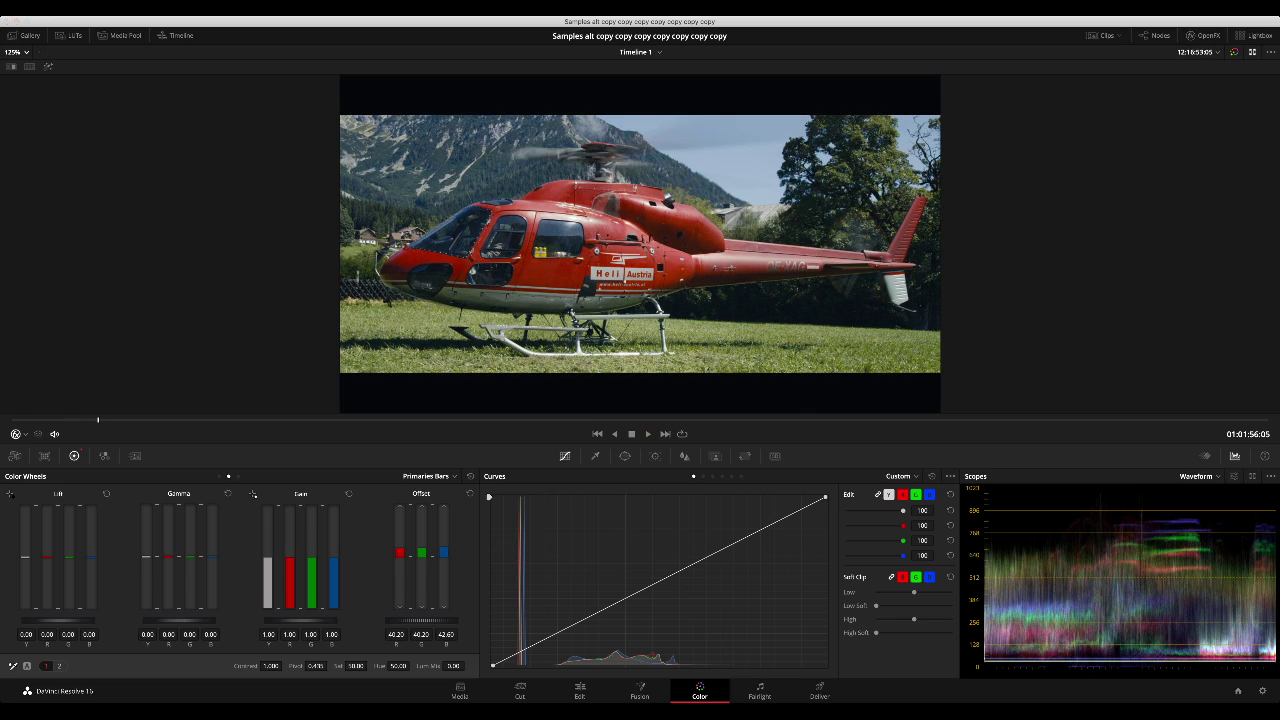
pyautogui.hotkey('alt', 'f')
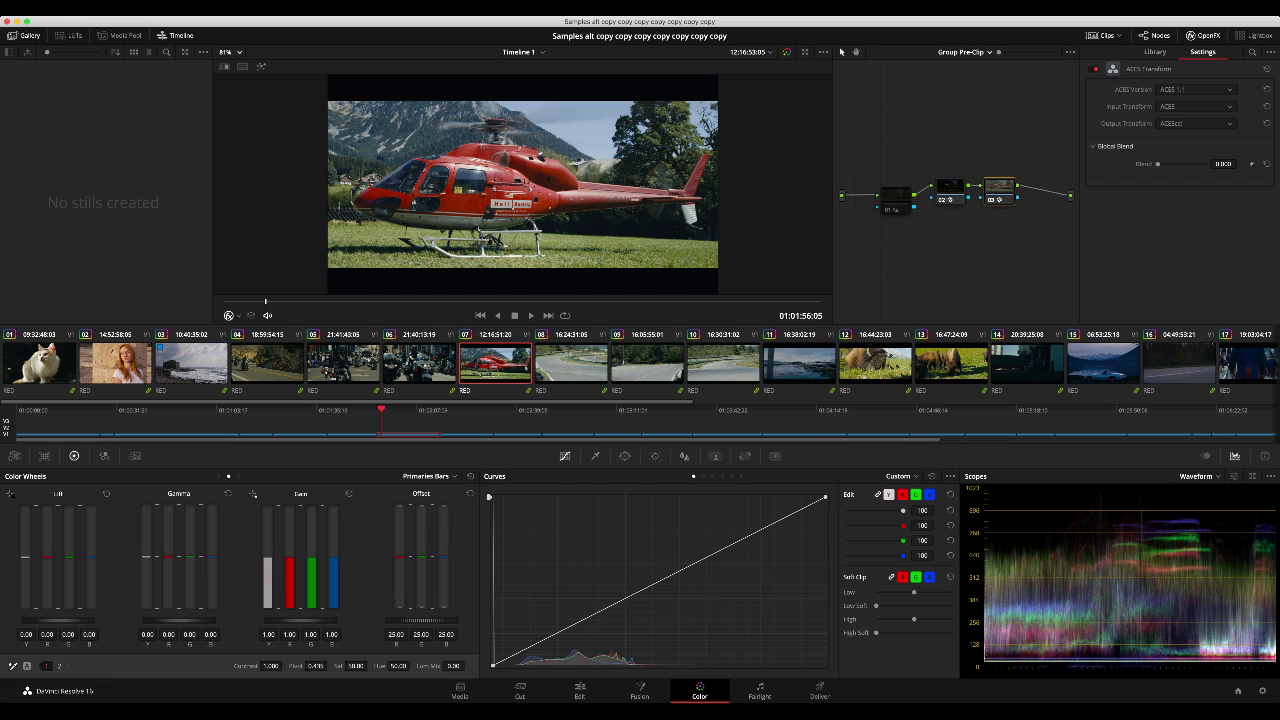
# Step: Review the ACES Transform settings on pre-clip nodes 02 and 03, and save the project
pyautogui.click(951, 187)
pyautogui.moveTo(999, 187)
pyautogui.mouseDown()
pyautogui.moveTo(947, 182)
pyautogui.moveTo(1009, 184)
pyautogui.moveTo(945, 187)
pyautogui.moveTo(992, 191)
pyautogui.mouseUp()
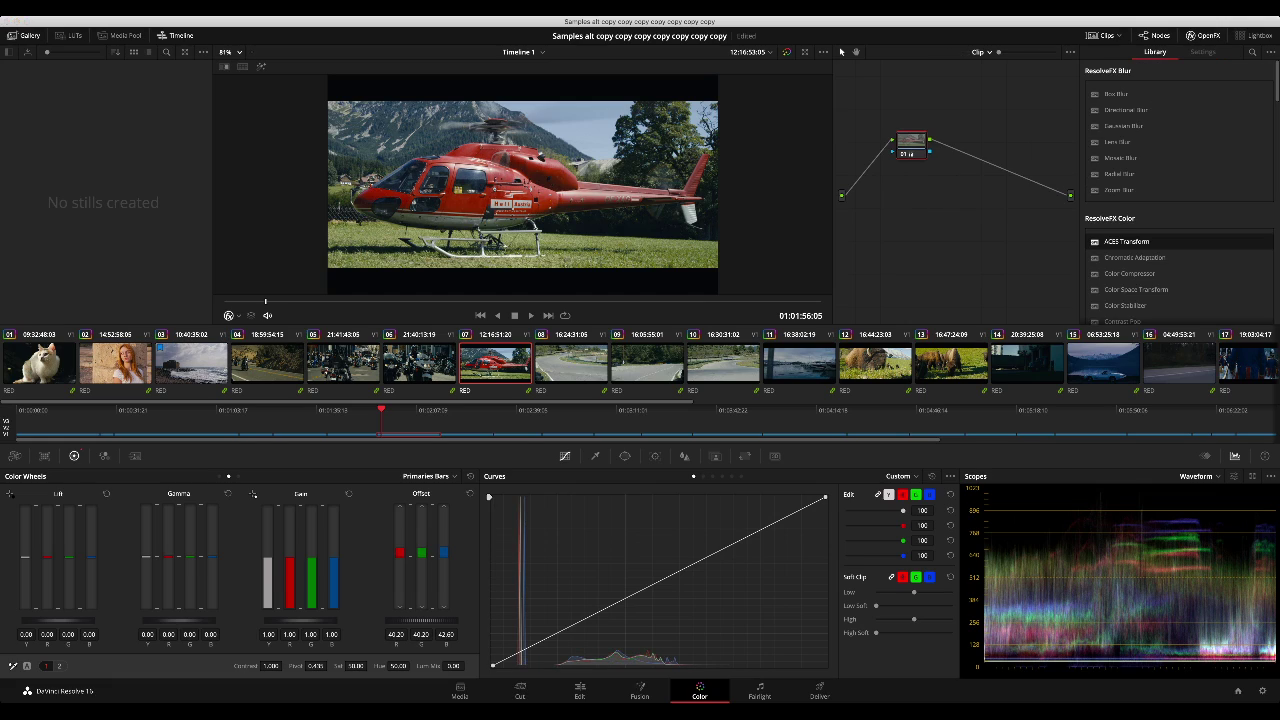
pyautogui.press('super+s')
# Step: Try red, green and blue offsets of 22.40, 21.20 and 24.20 on the bison clip, and reset its grade
pyautogui.click(875, 363)
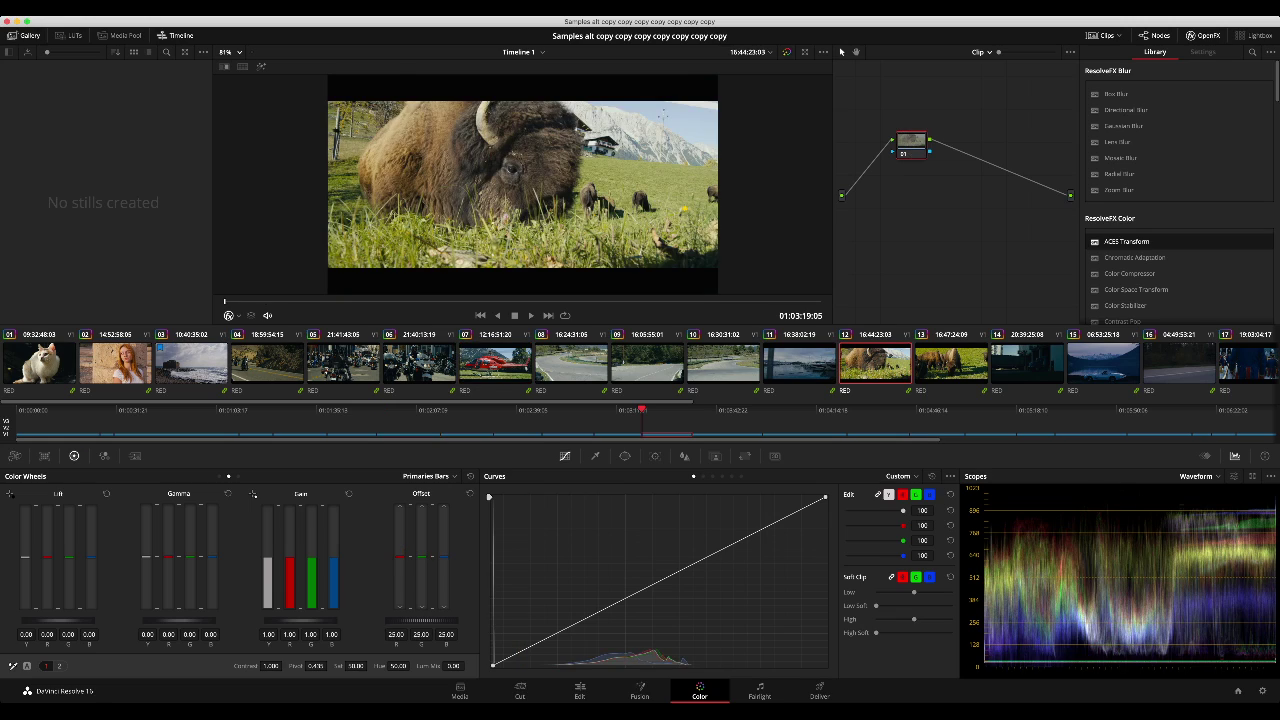
pyautogui.moveTo(421, 557); pyautogui.dragTo(421, 572)
pyautogui.moveTo(446, 634); pyautogui.dragTo(390, 634)
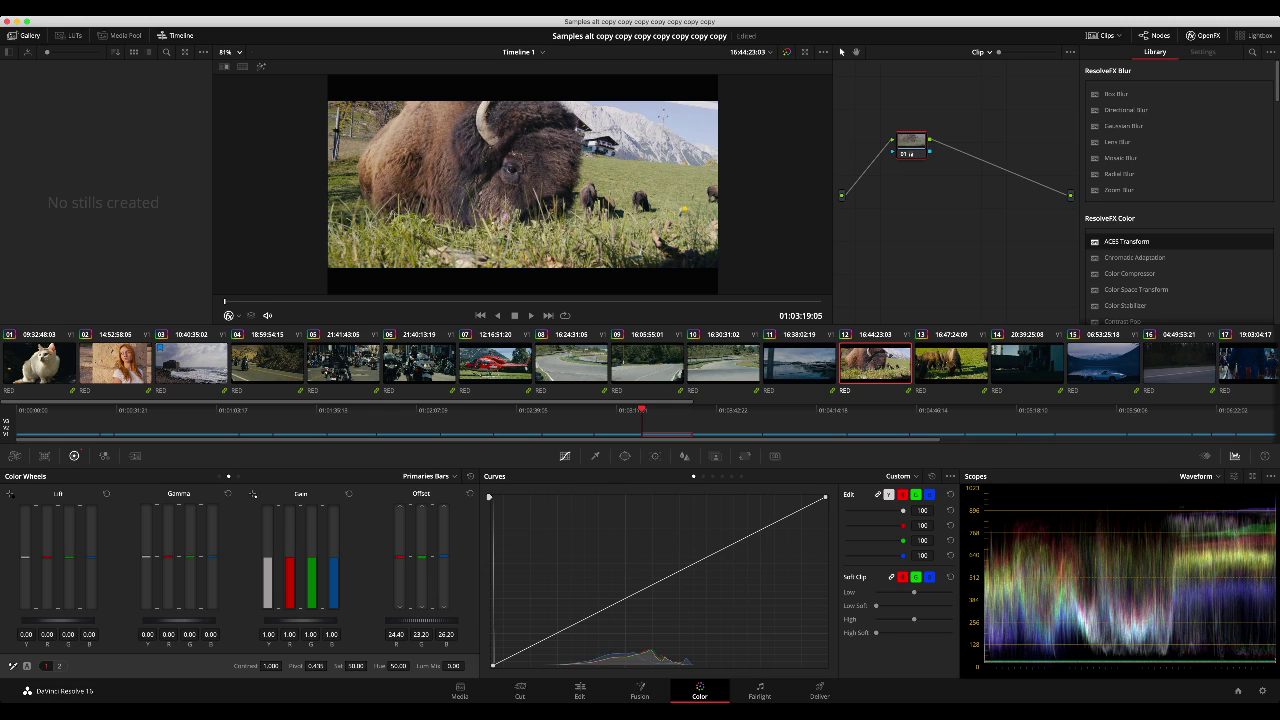
pyautogui.press('-')
pyautogui.hotkey('alt', 'f')
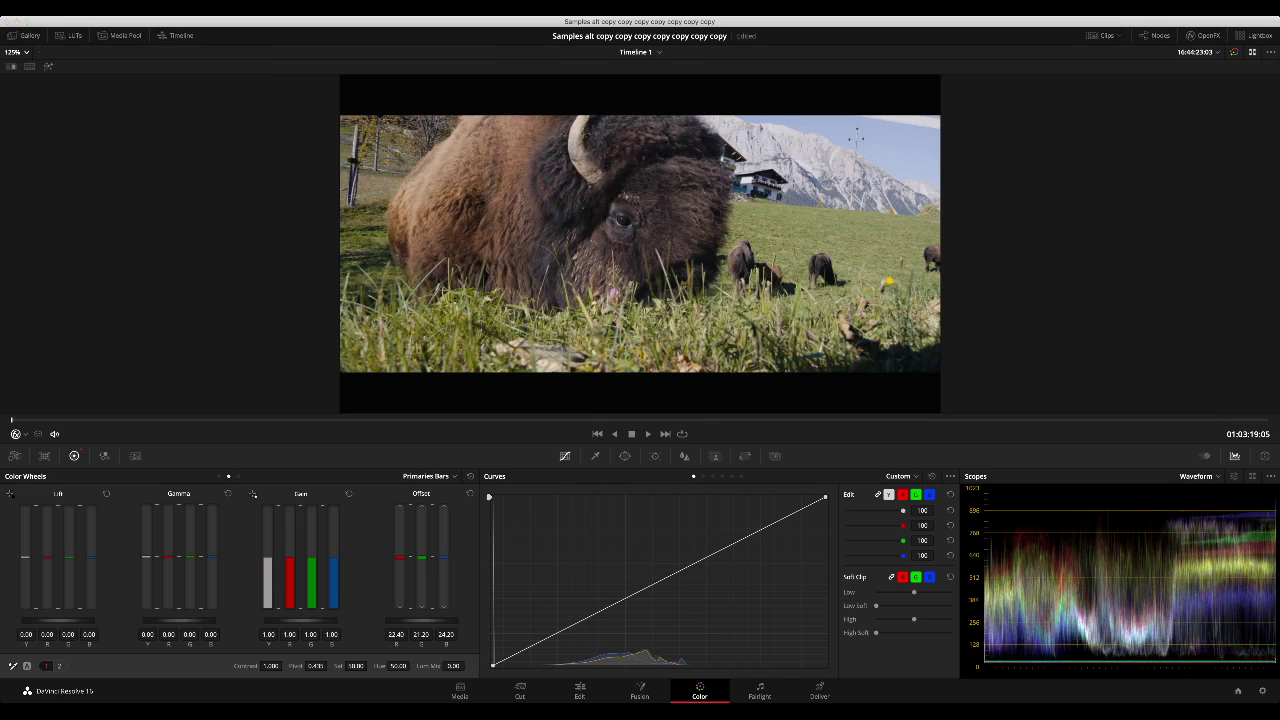
pyautogui.hotkey('alt', 'f')
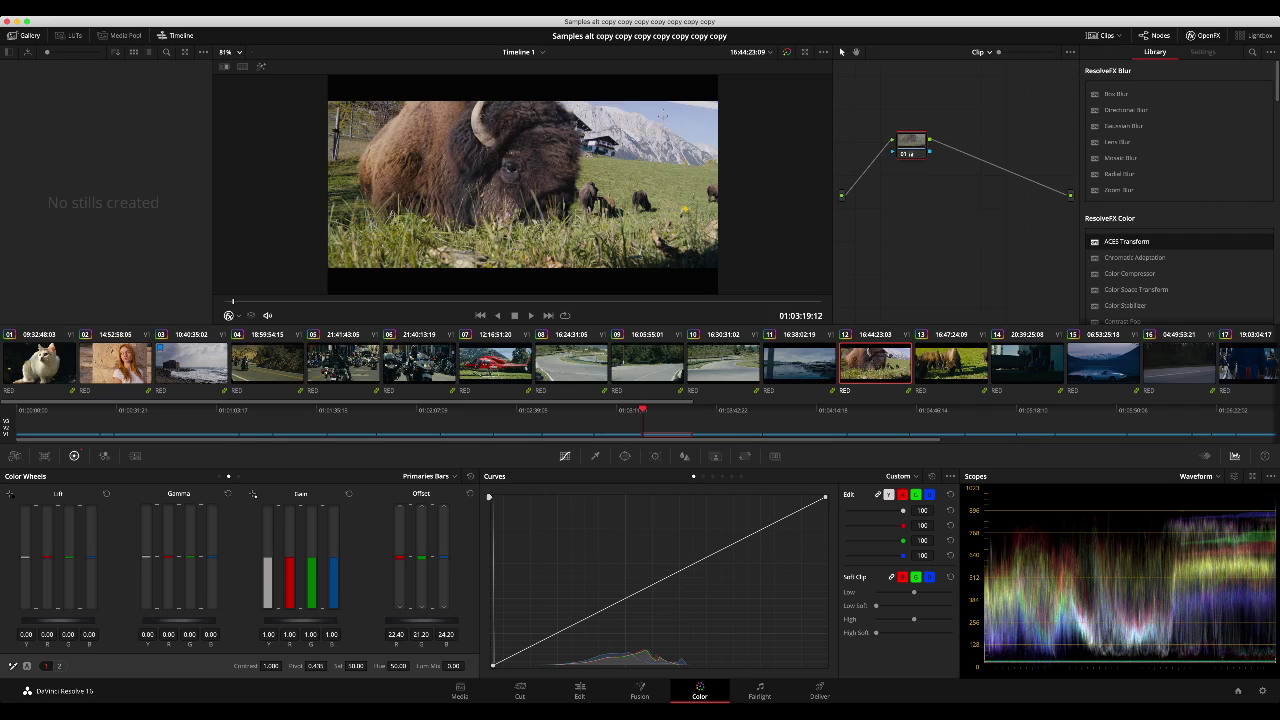
pyautogui.hotkey('shift', 'Home')
# Step: Reset the helicopter clip's clip-level primary adjustments
pyautogui.click(951, 363)
pyautogui.click(419, 363)
pyautogui.click(495, 363)
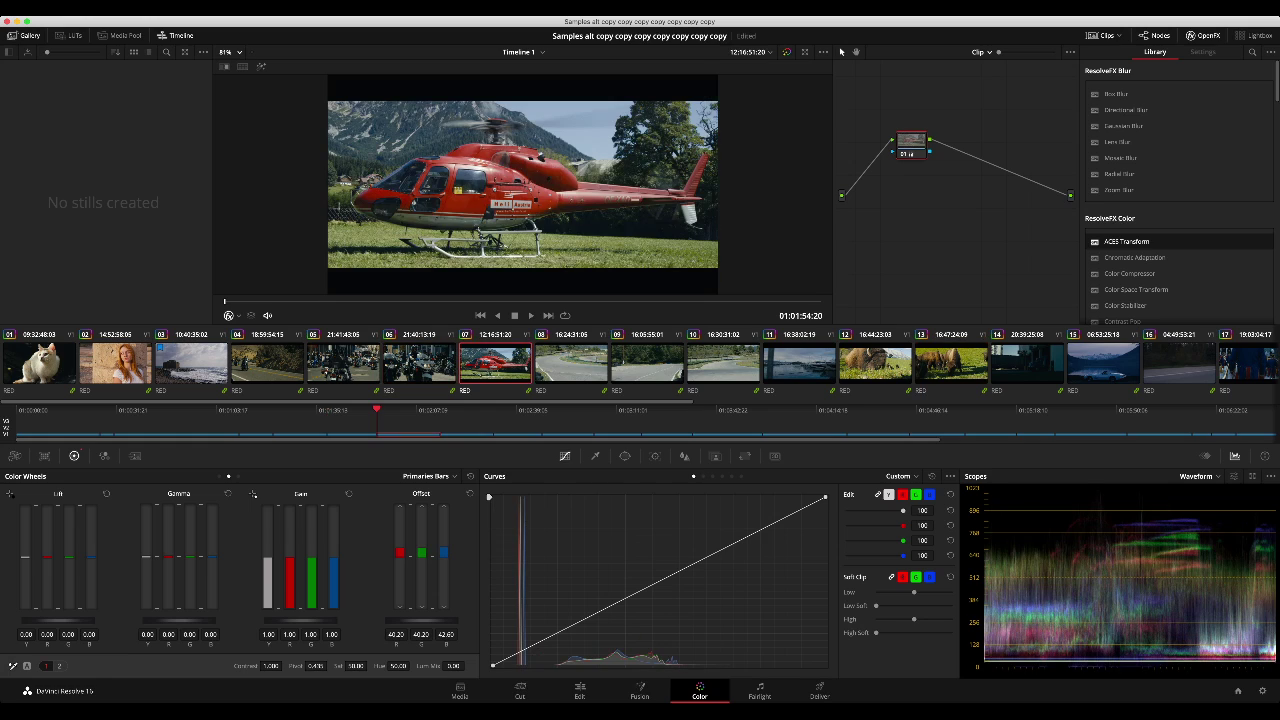
pyautogui.click(470, 476)
# Step: Try a red offset of 22.60 on the woman clip, play it in the enlarged viewer, and reset its primaries
pyautogui.click(115, 363)
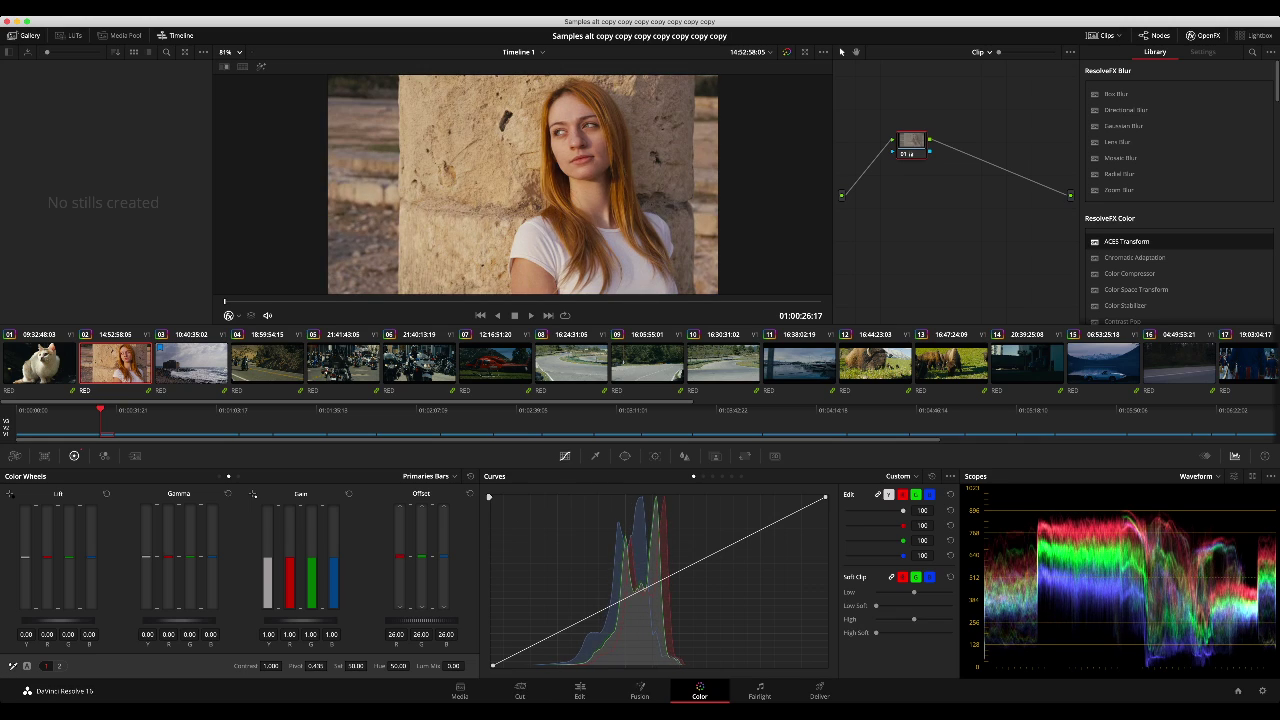
pyautogui.moveTo(400, 557); pyautogui.dragTo(400, 570)
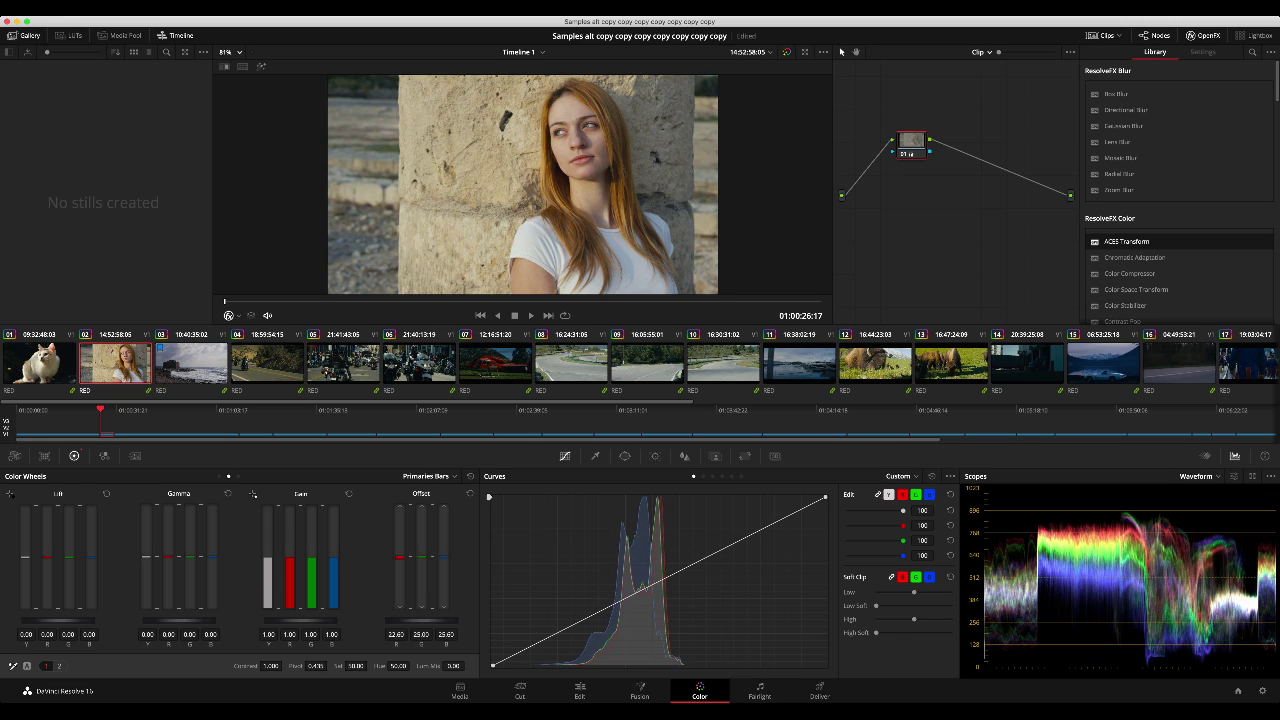
pyautogui.hotkey('alt', 'f')
pyautogui.press('space')
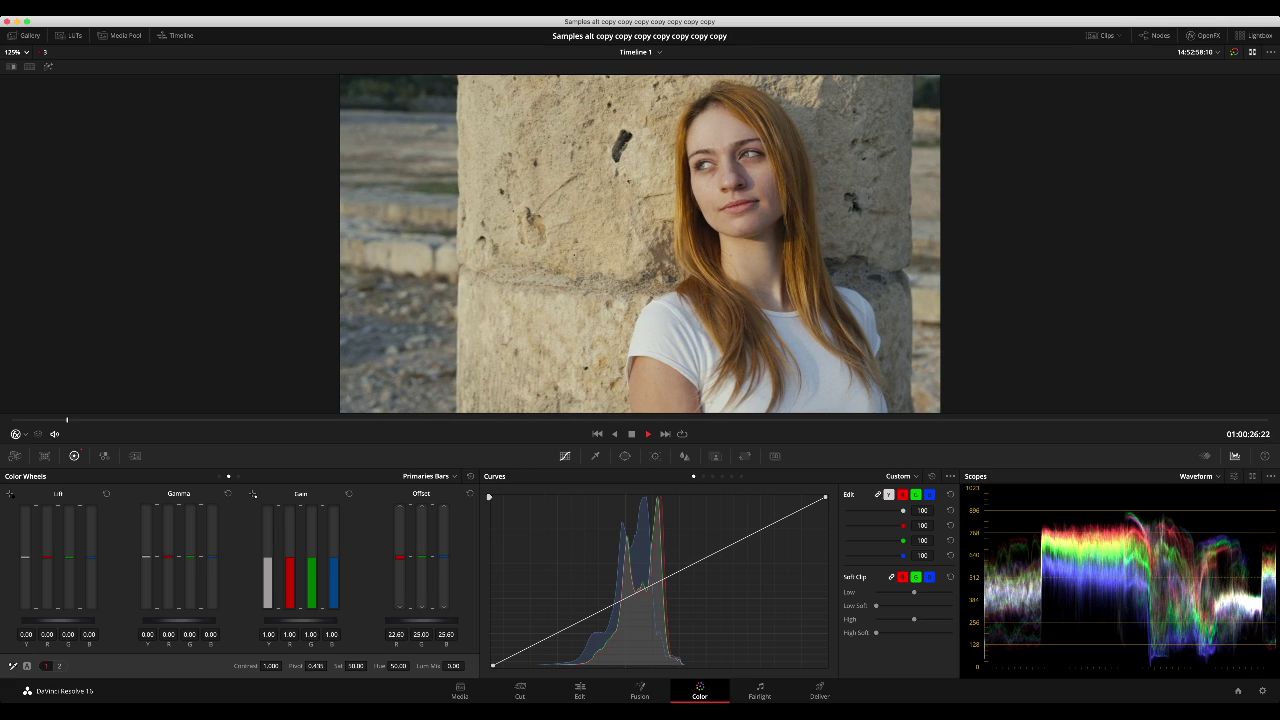
pyautogui.press('space')
pyautogui.hotkey('alt', 'f')
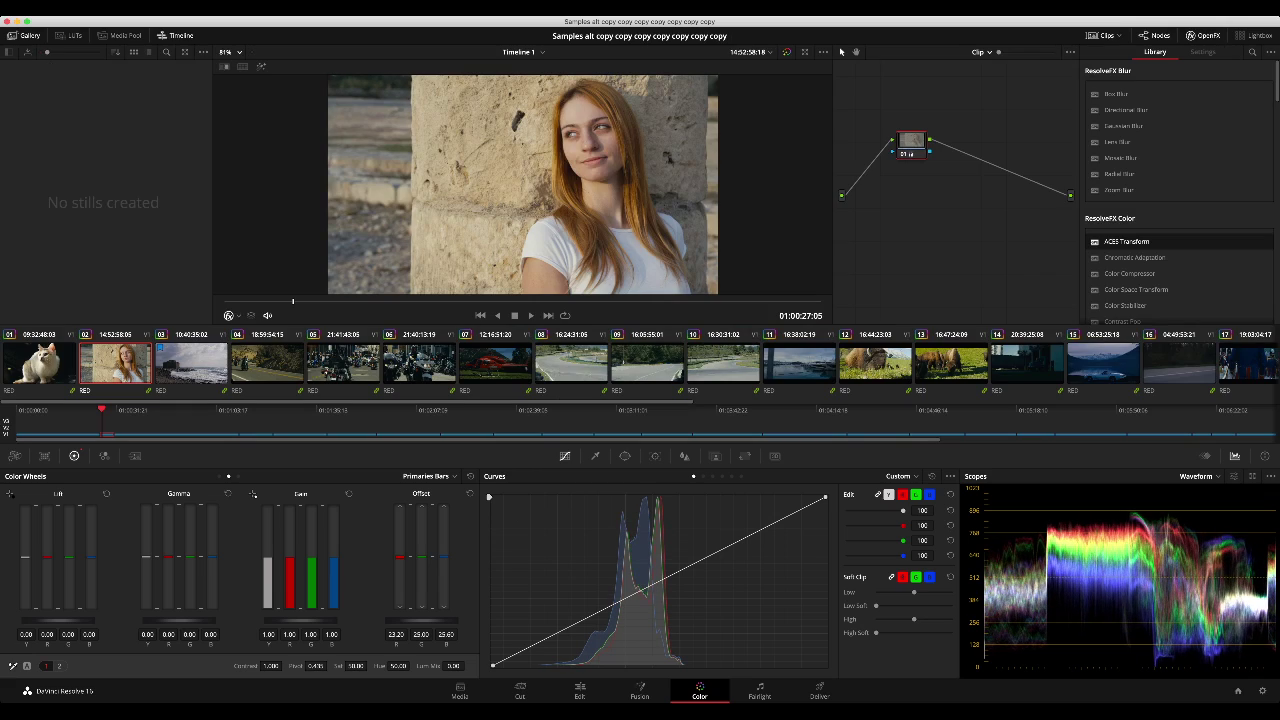
pyautogui.hotkey('alt', 'f')
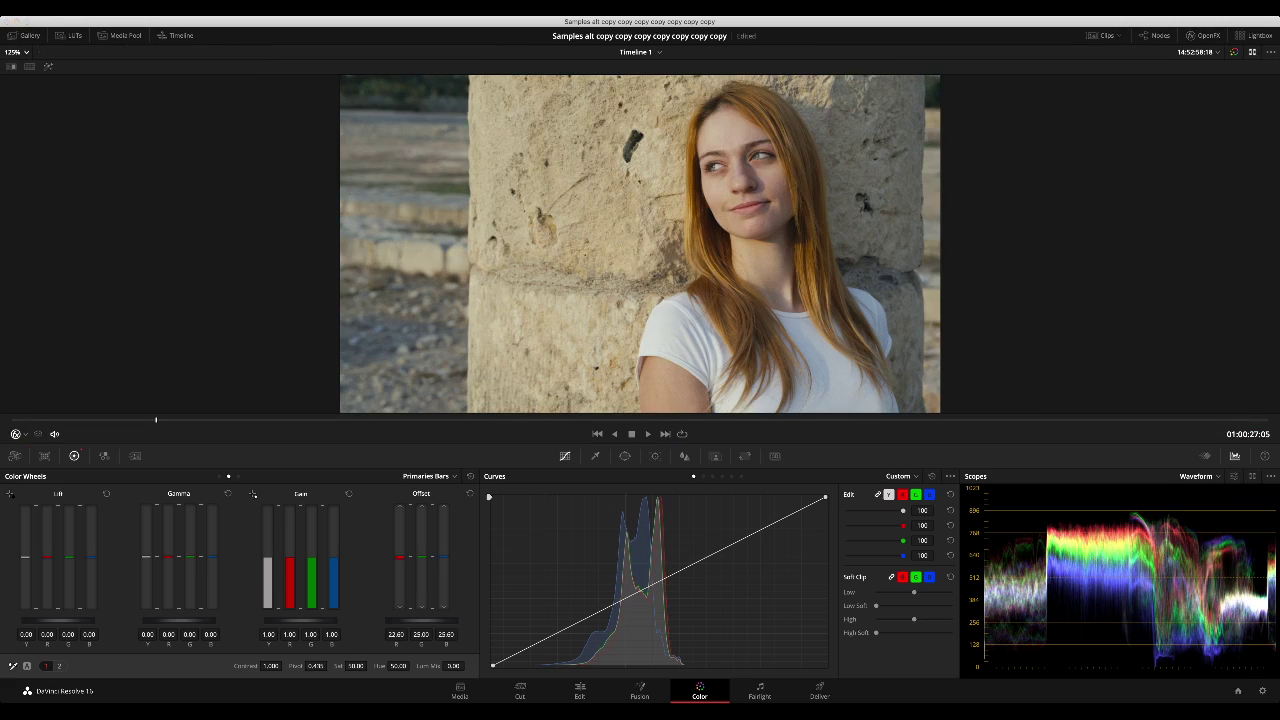
pyautogui.press('space')
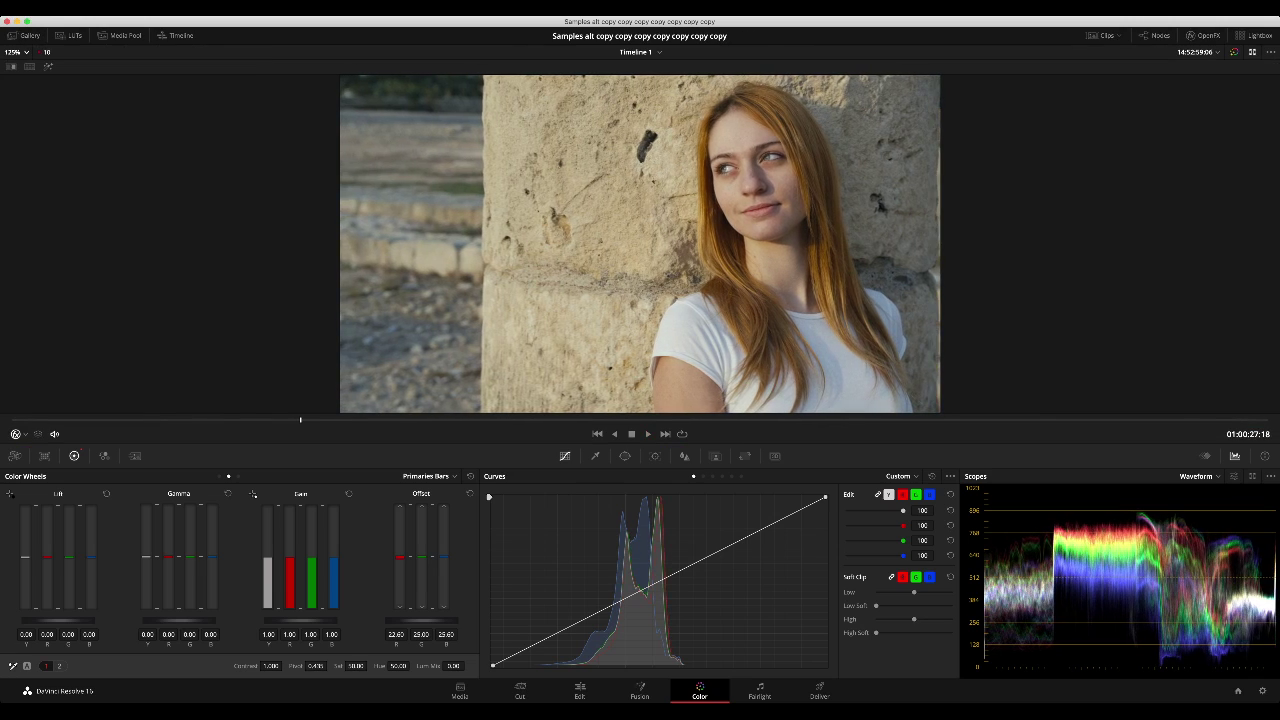
pyautogui.press('space')
pyautogui.hotkey('alt', 'f')
pyautogui.click(470, 476)
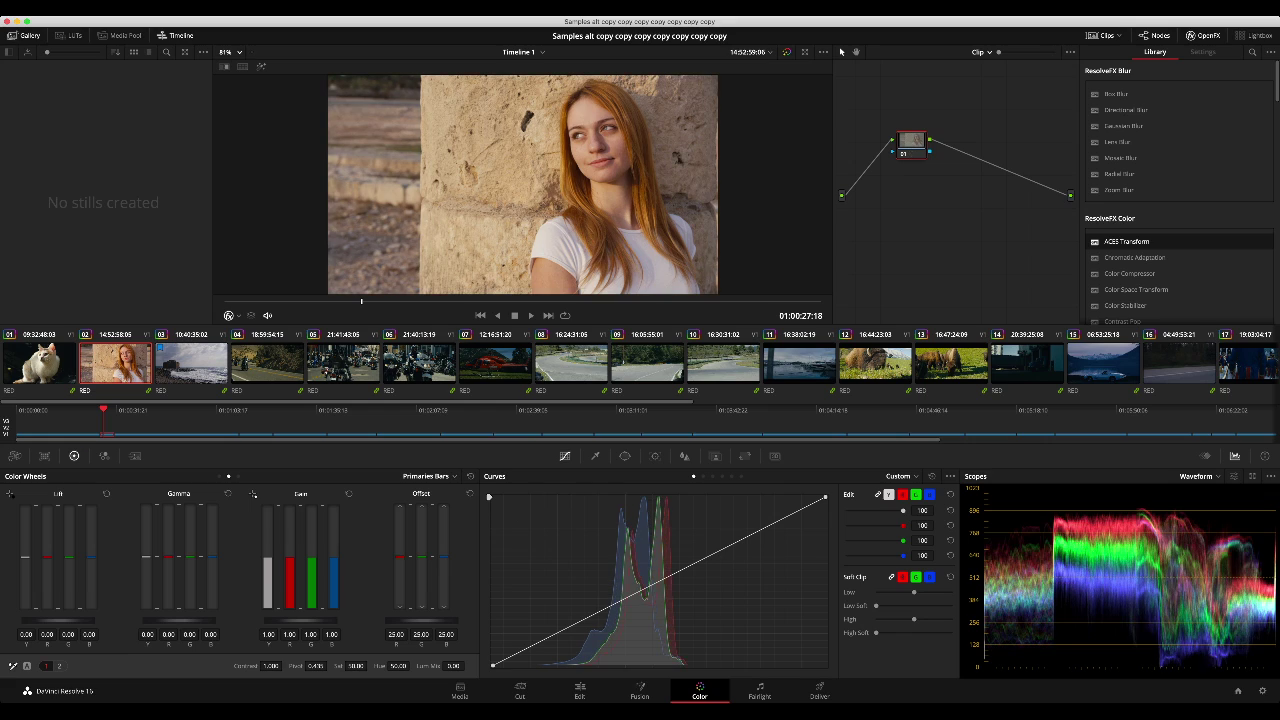
# Step: Review the group post-clip look on the snowy village clip and the clips before it, back to the blue-lit concert shot
pyautogui.hscroll(10, 640, 364)
pyautogui.click(860, 364)
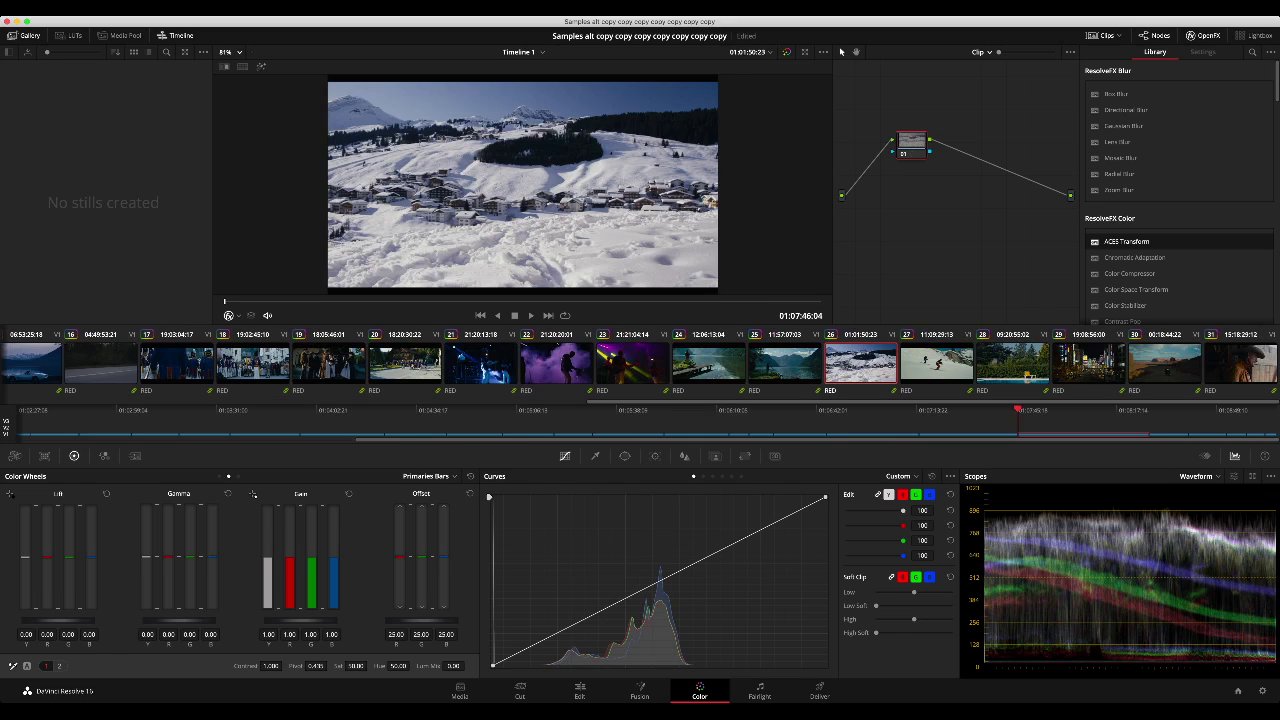
pyautogui.click(981, 52)
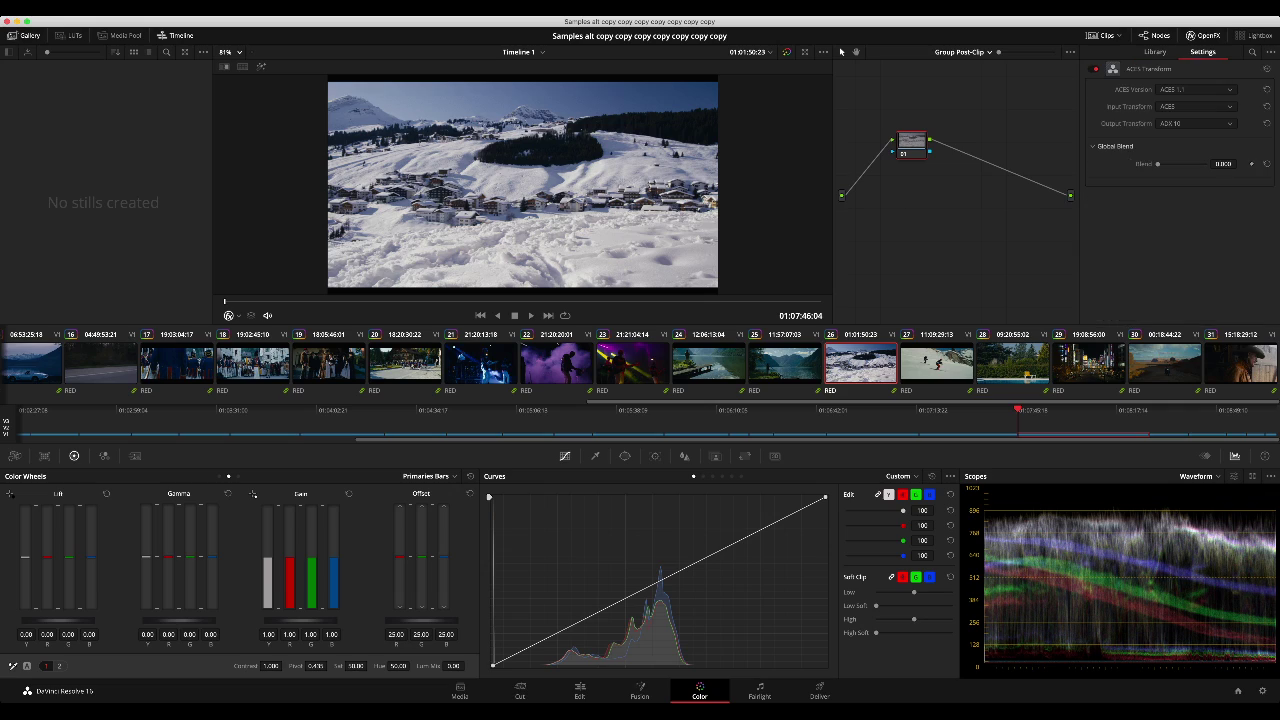
pyautogui.hotkey('ctrl', 'shift', 'c')
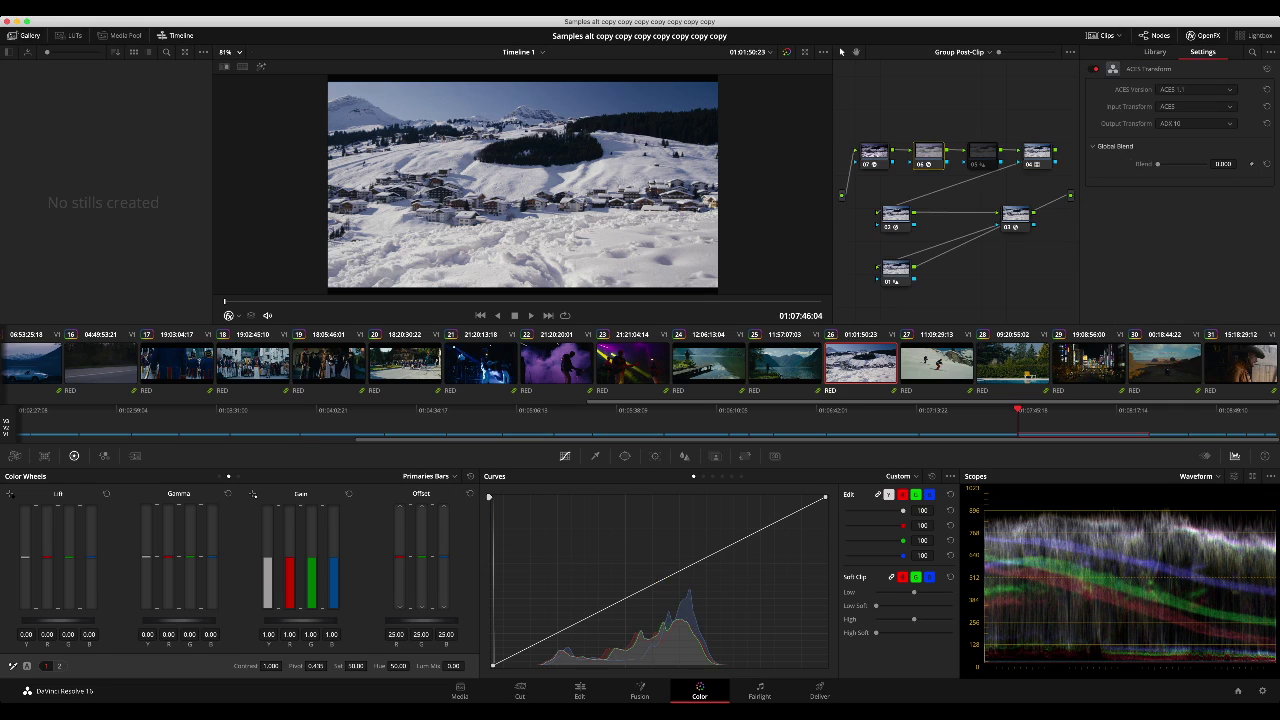
pyautogui.hotkey('alt', 'f')
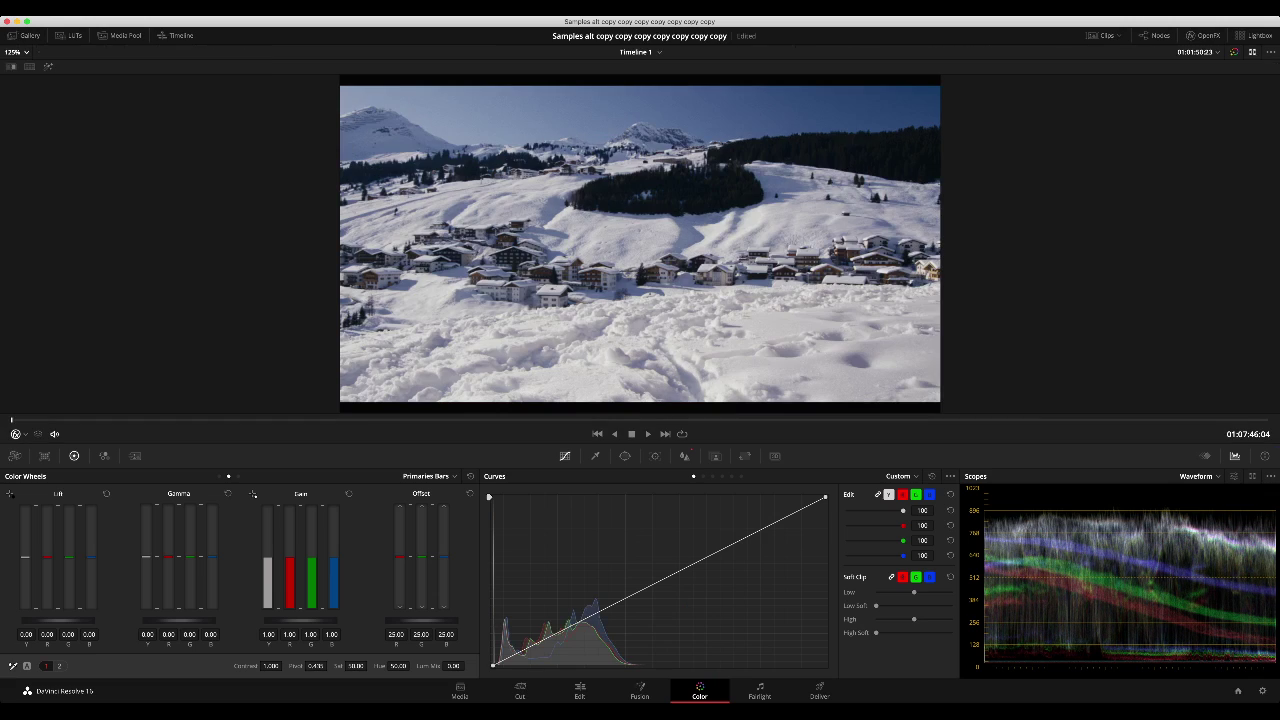
pyautogui.press('Up')
pyautogui.press('Up')
pyautogui.press('Up')
pyautogui.press('Up')
pyautogui.press('Up')
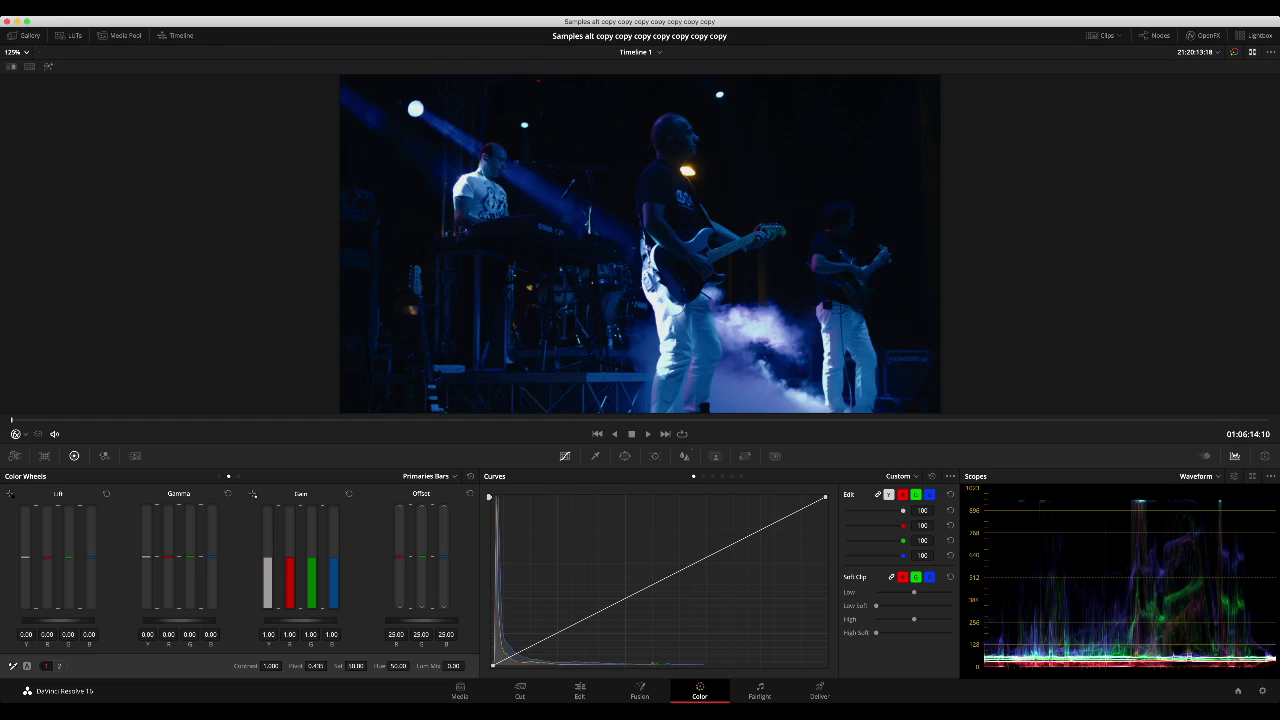
# Step: Select and reposition the Film Grain node in the group post-clip graph
pyautogui.hotkey('alt', 'f')
pyautogui.moveTo(1015, 215); pyautogui.dragTo(999, 201)
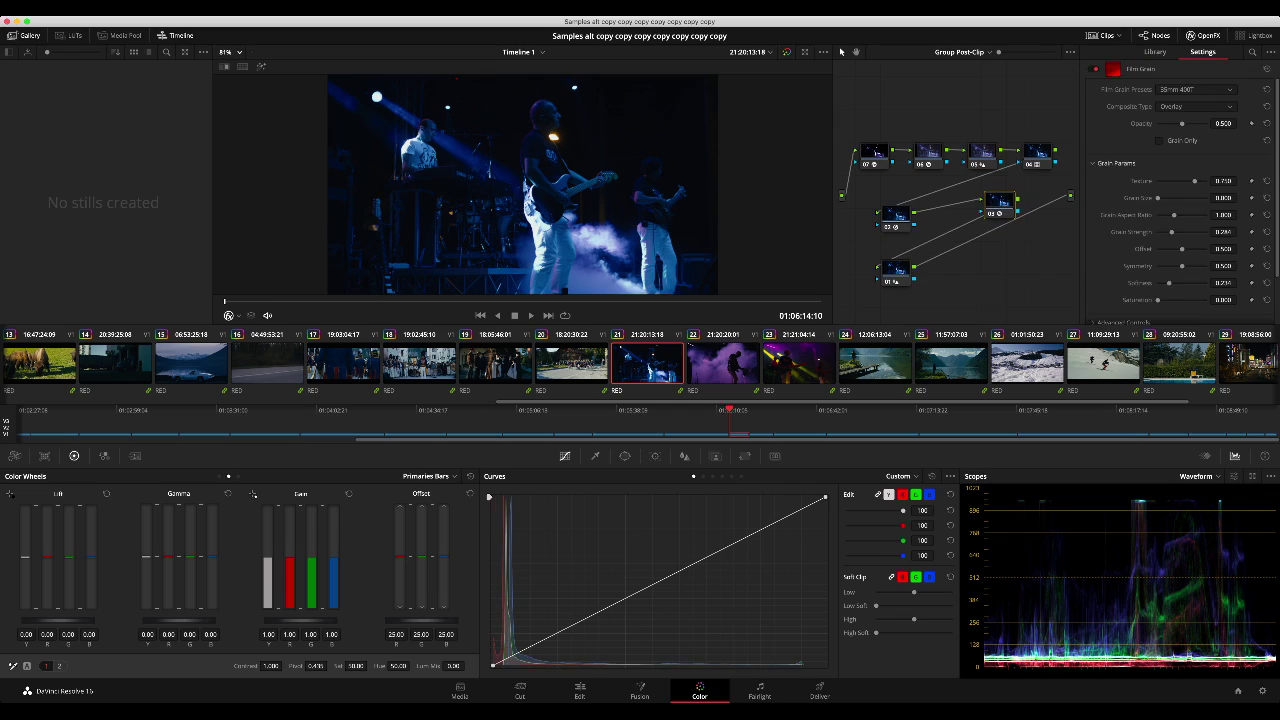
# Step: Go to the costumed group clip and delete the first two ACES Transform nodes from the group post-clip graph
pyautogui.press('Up')
pyautogui.press('Up')
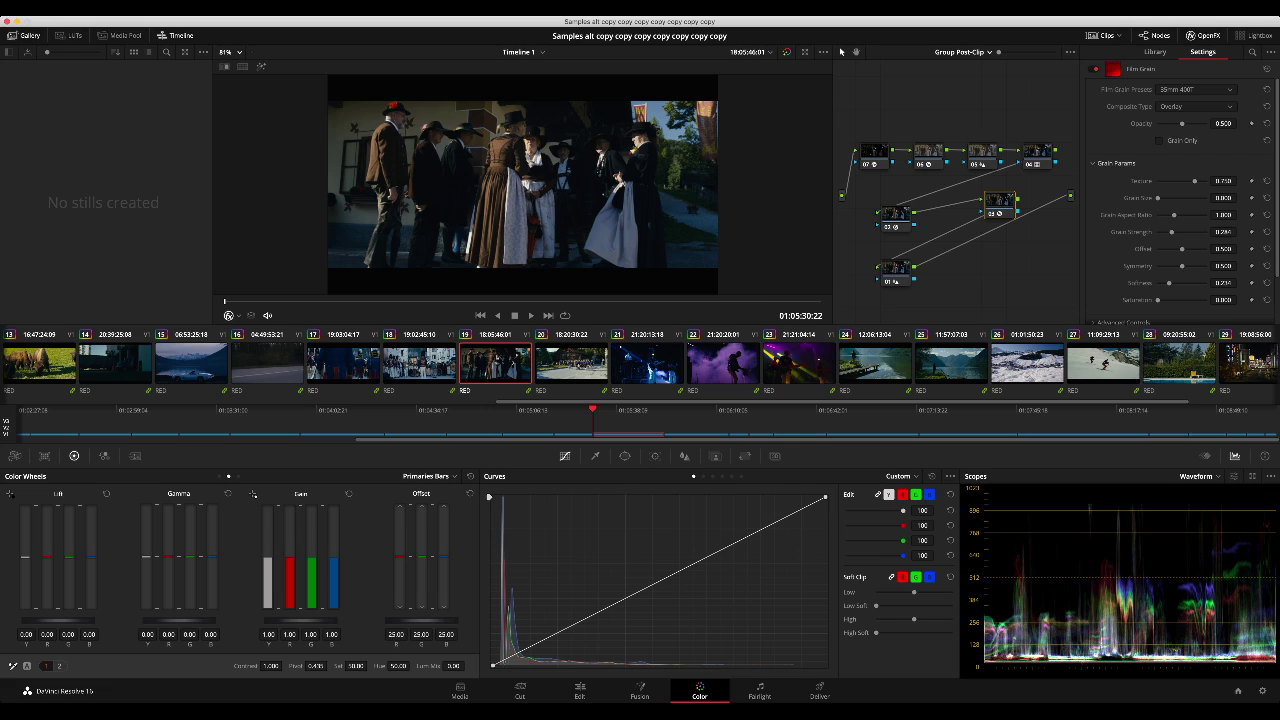
pyautogui.click(874, 151)
pyautogui.press('Delete')
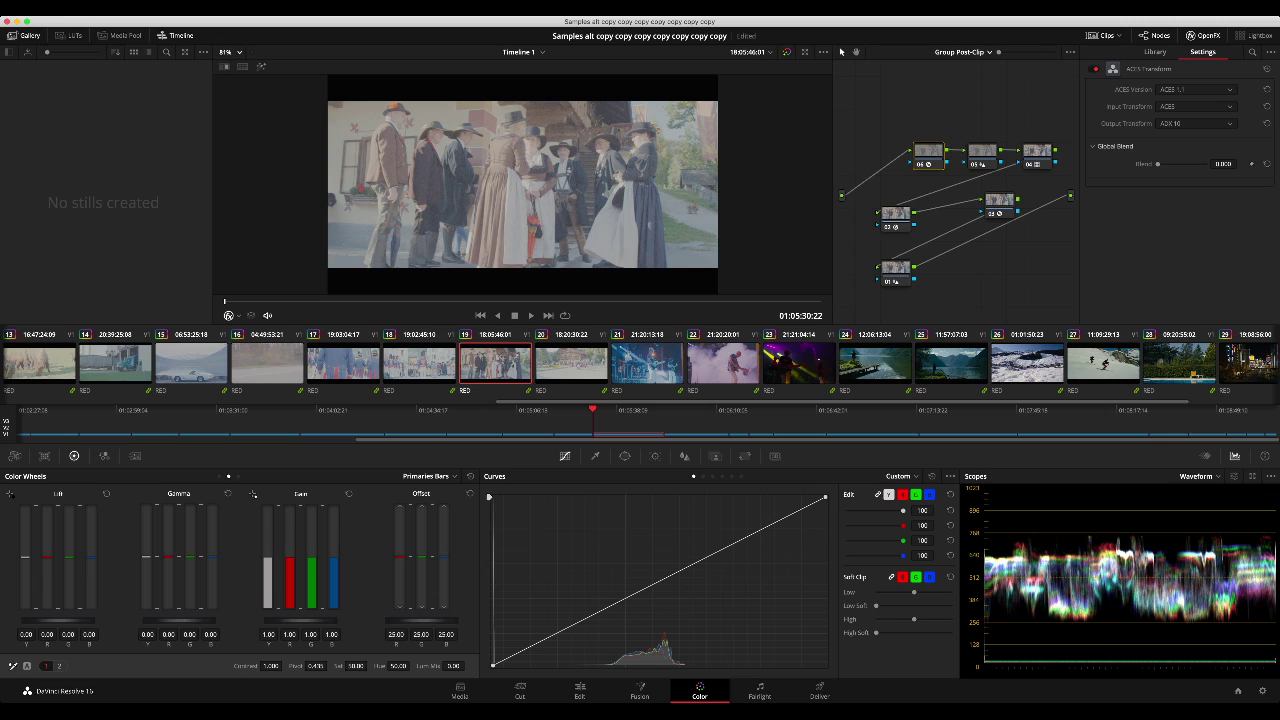
pyautogui.press('Delete')
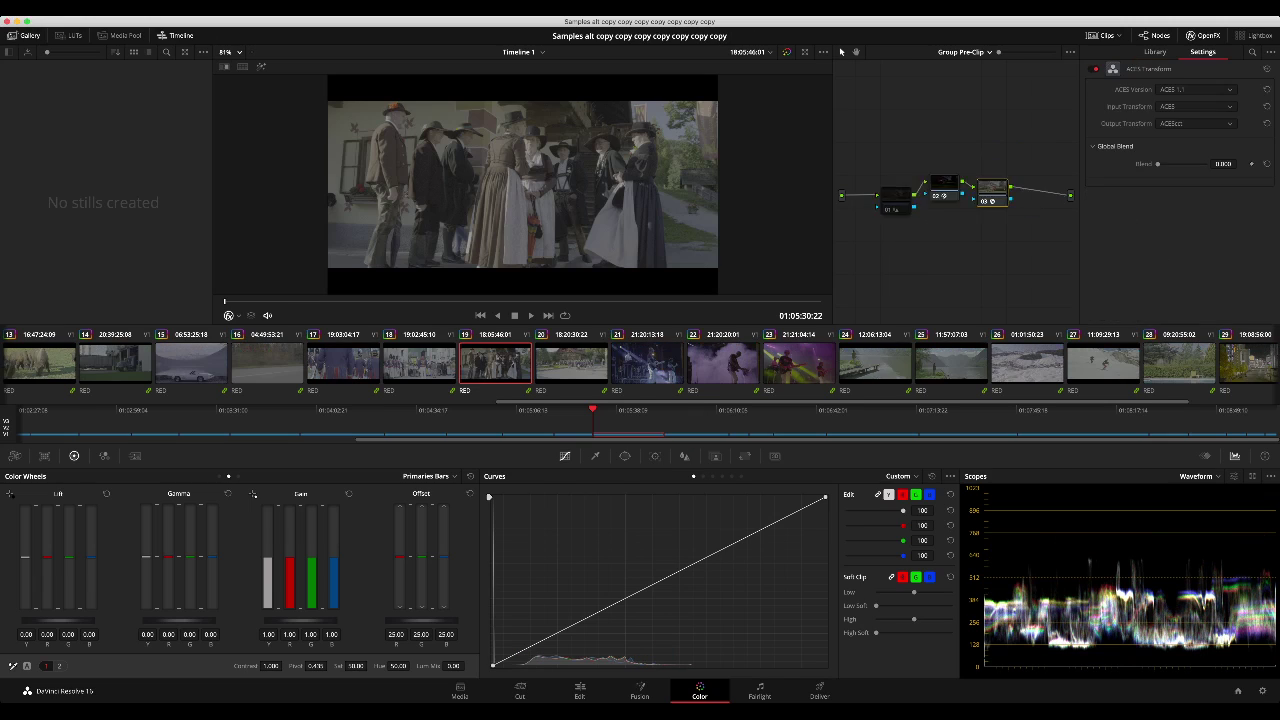
# Step: Delete both ACES Transform nodes from the group pre-clip graph, then return to the clip-level graph
pyautogui.click(992, 190)
pyautogui.press('Delete')
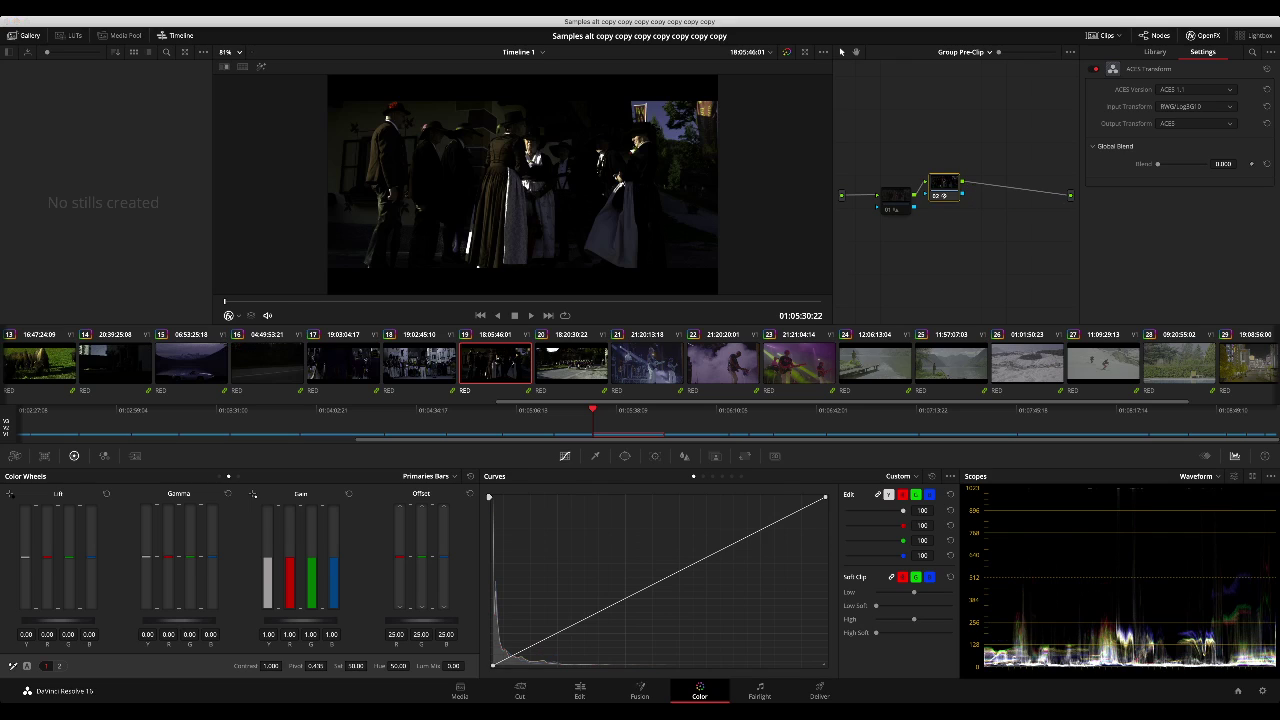
pyautogui.press('Delete')
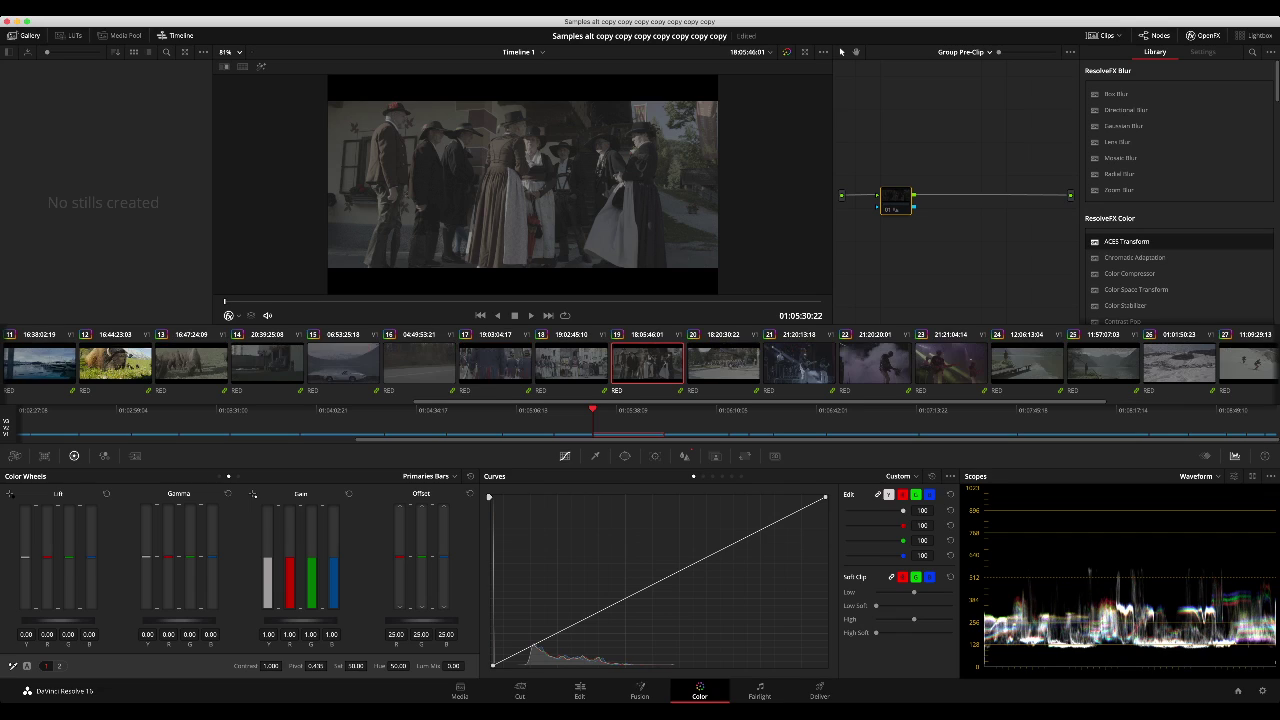
pyautogui.hotkey('ctrl', 'z')
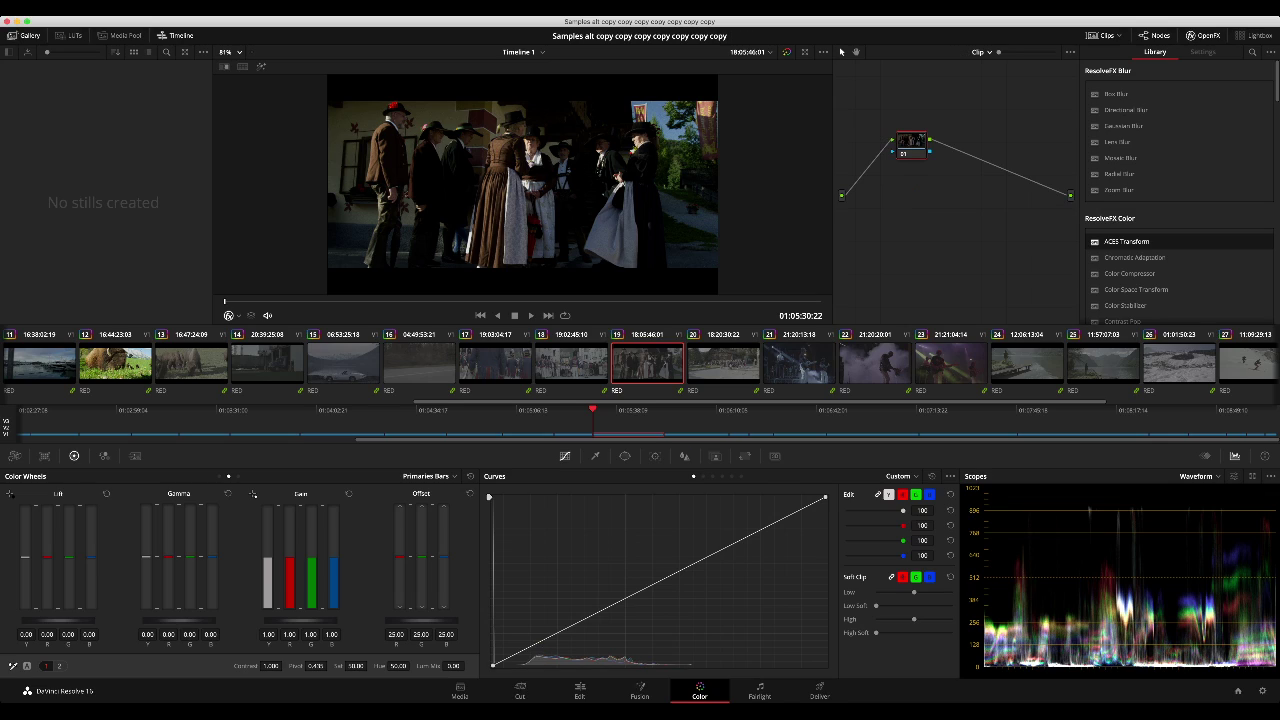
# Step: Try an offset of 40.40 on the state trooper motorcycle clip, check it in the enlarged viewer, and reset its primaries
pyautogui.hscroll(-8, 640, 363)
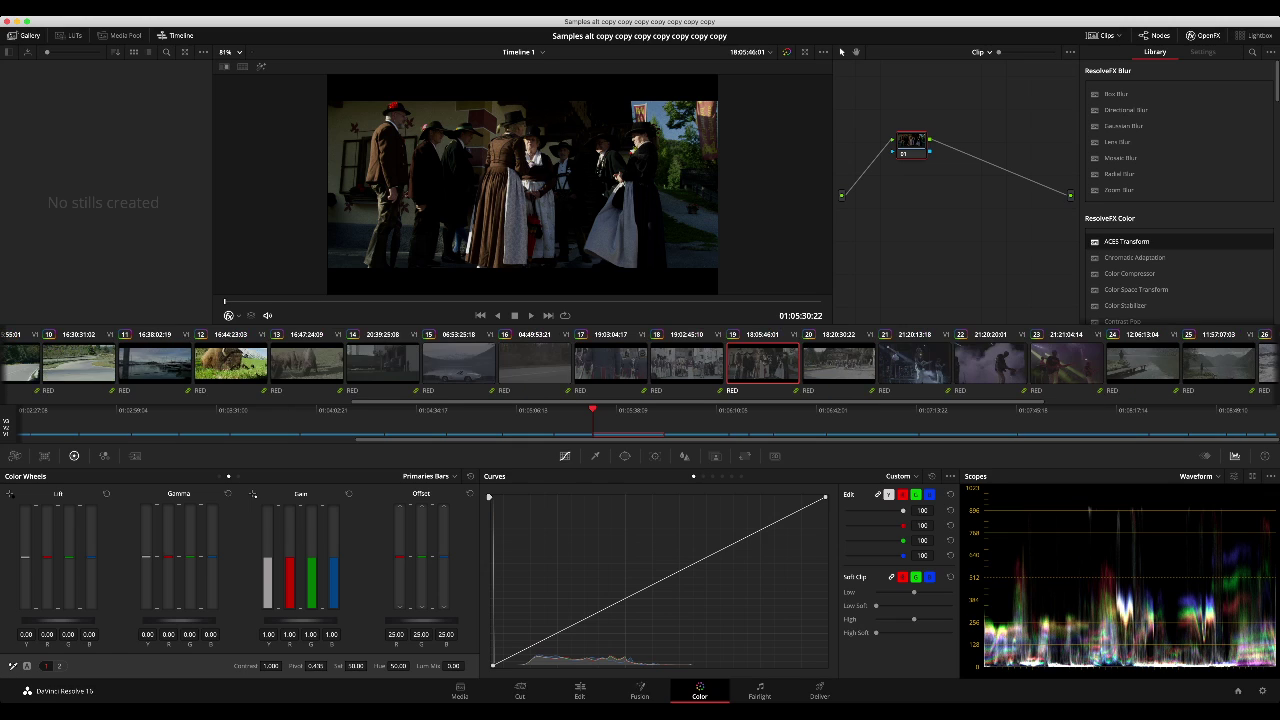
pyautogui.click(308, 363)
pyautogui.click(232, 363)
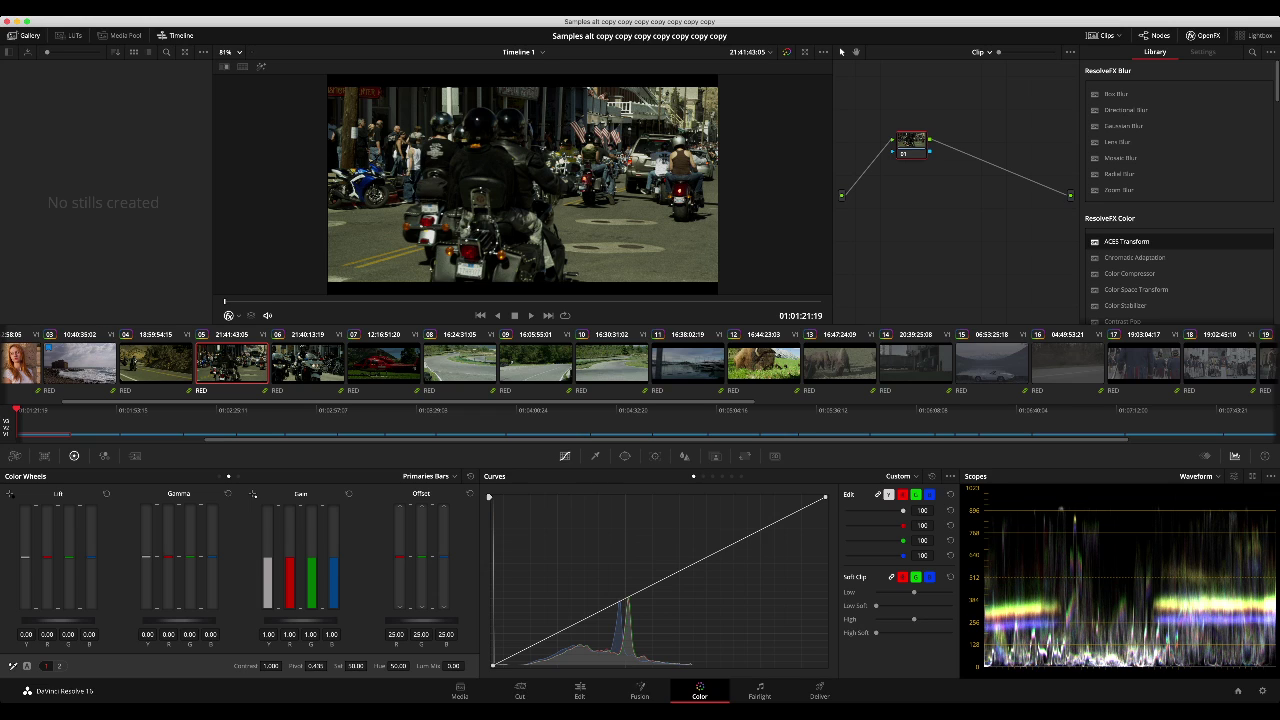
pyautogui.press('Down')
pyautogui.moveTo(421, 621); pyautogui.dragTo(463, 621)
pyautogui.hotkey('alt', 'f')
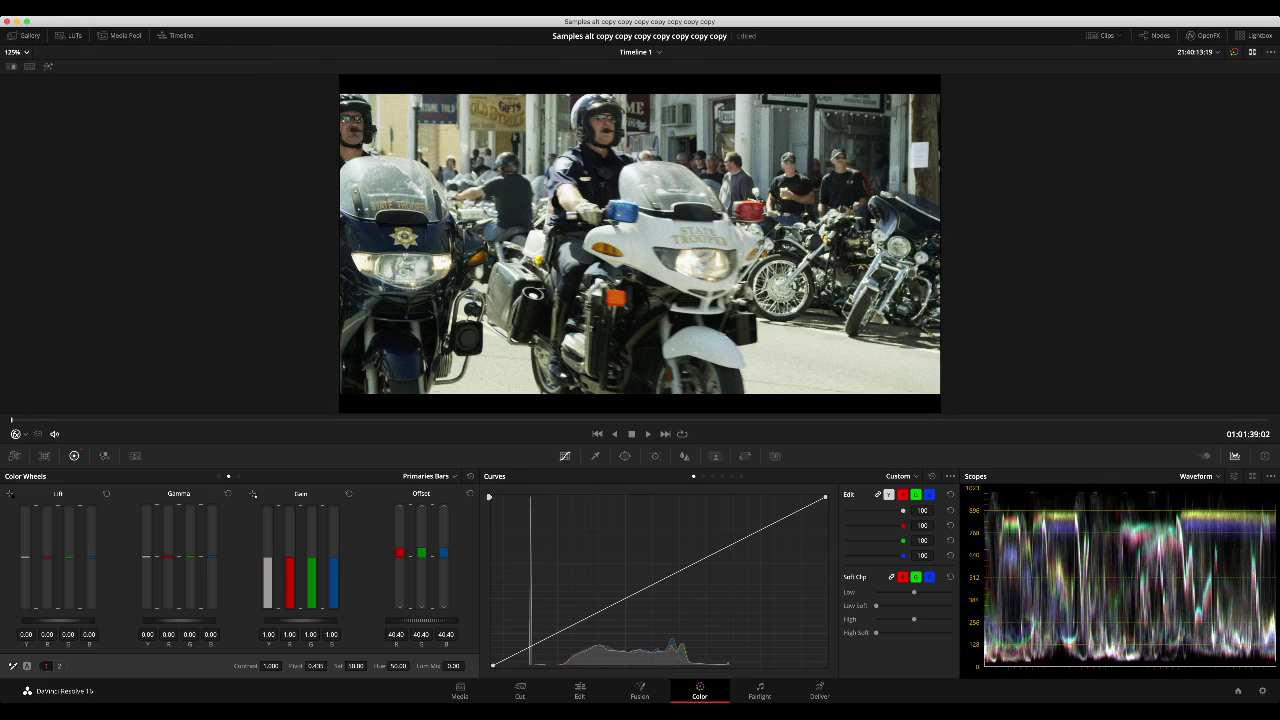
pyautogui.hotkey('alt', 'f')
pyautogui.click(470, 493)
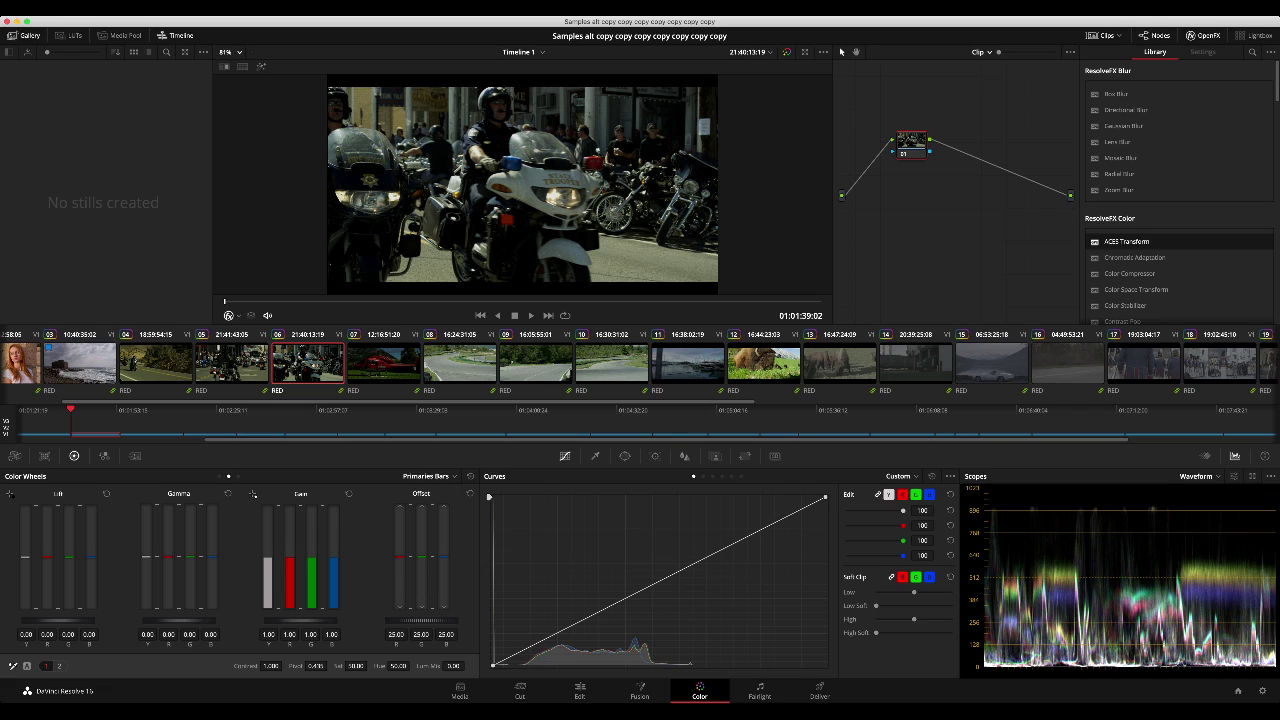
# Step: Inspect the timeline-level, clip-level and group post-clip graphs on the close-up bison clip
pyautogui.click(982, 52)
pyautogui.click(764, 363)
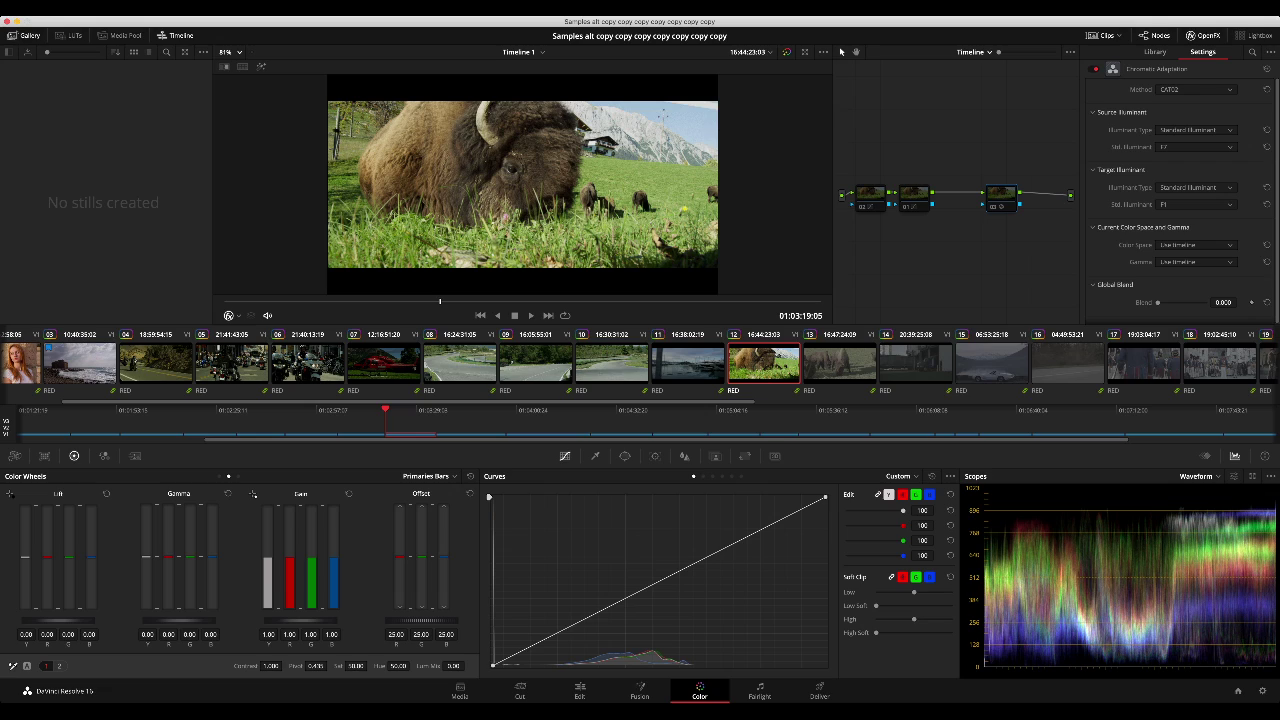
pyautogui.hotkey('alt', '`')
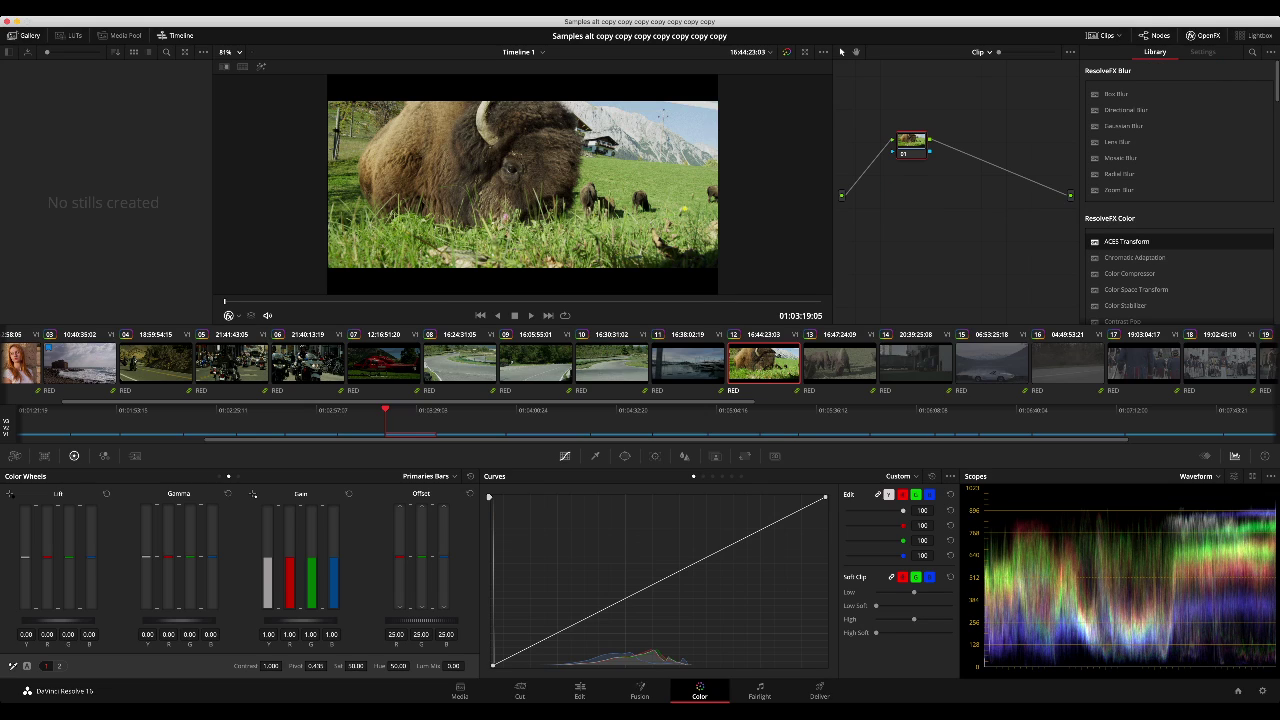
pyautogui.hotkey('alt', '`')
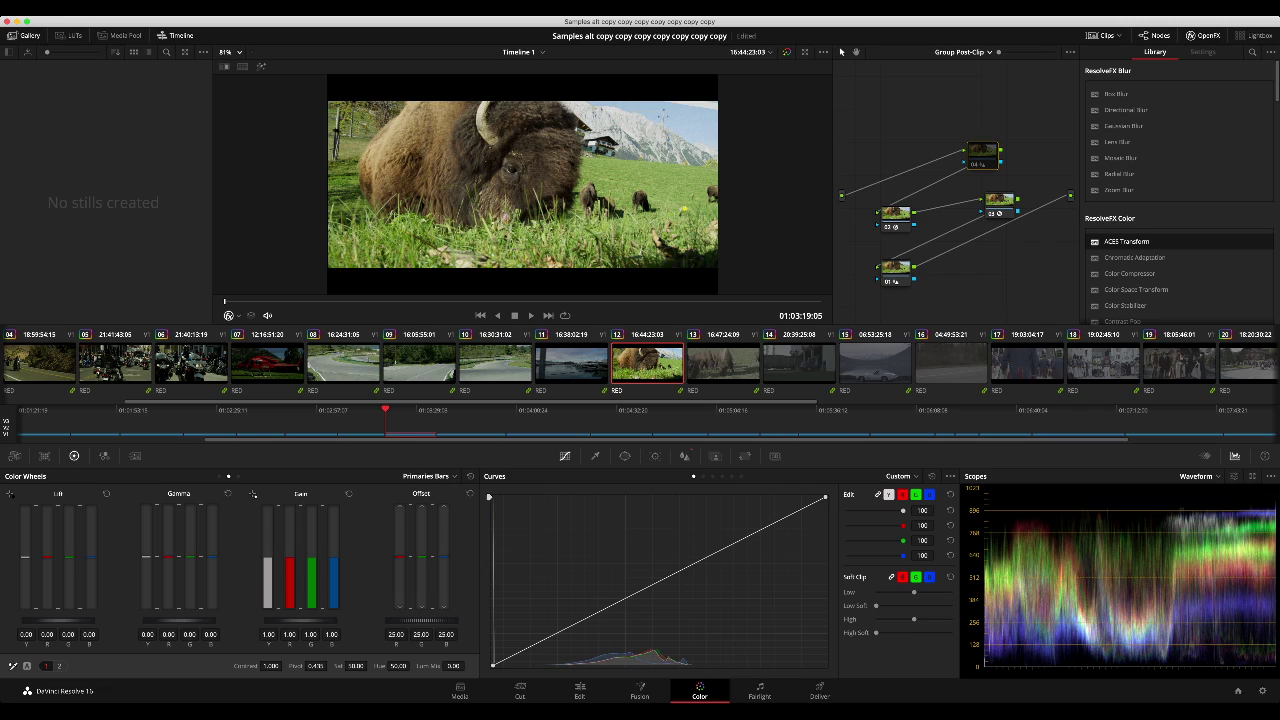
# Step: On the state trooper clip, add a timeline-level serial node with an ACES Transform from sRGB to Rec.709
pyautogui.click(191, 363)
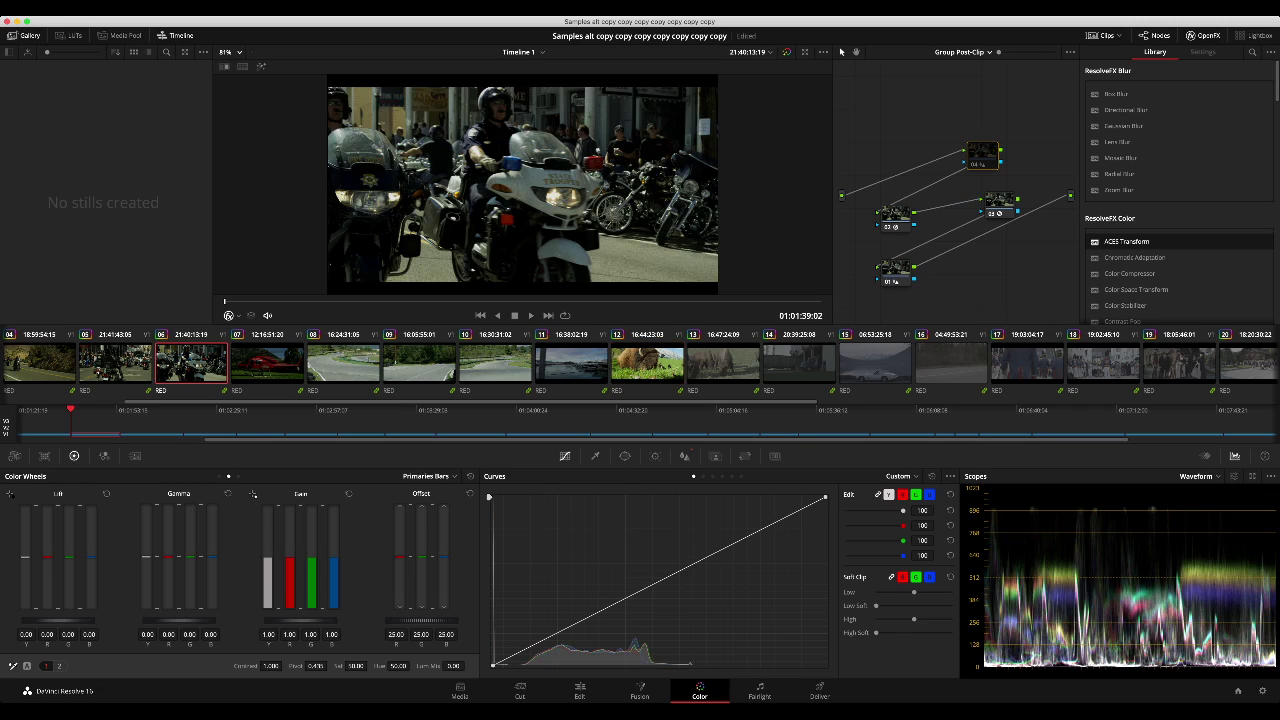
pyautogui.hotkey('alt', '`')
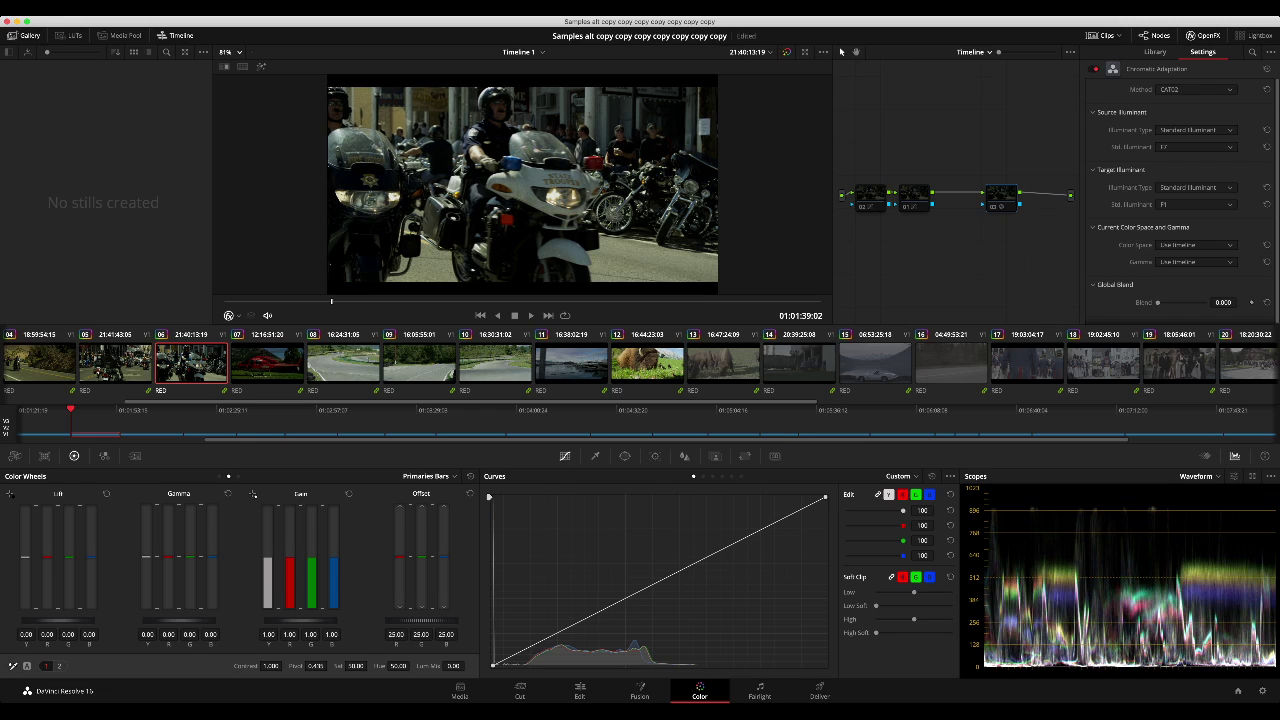
pyautogui.hotkey('shift', 's')
pyautogui.hotkey('ctrl', 'shift', 'c')
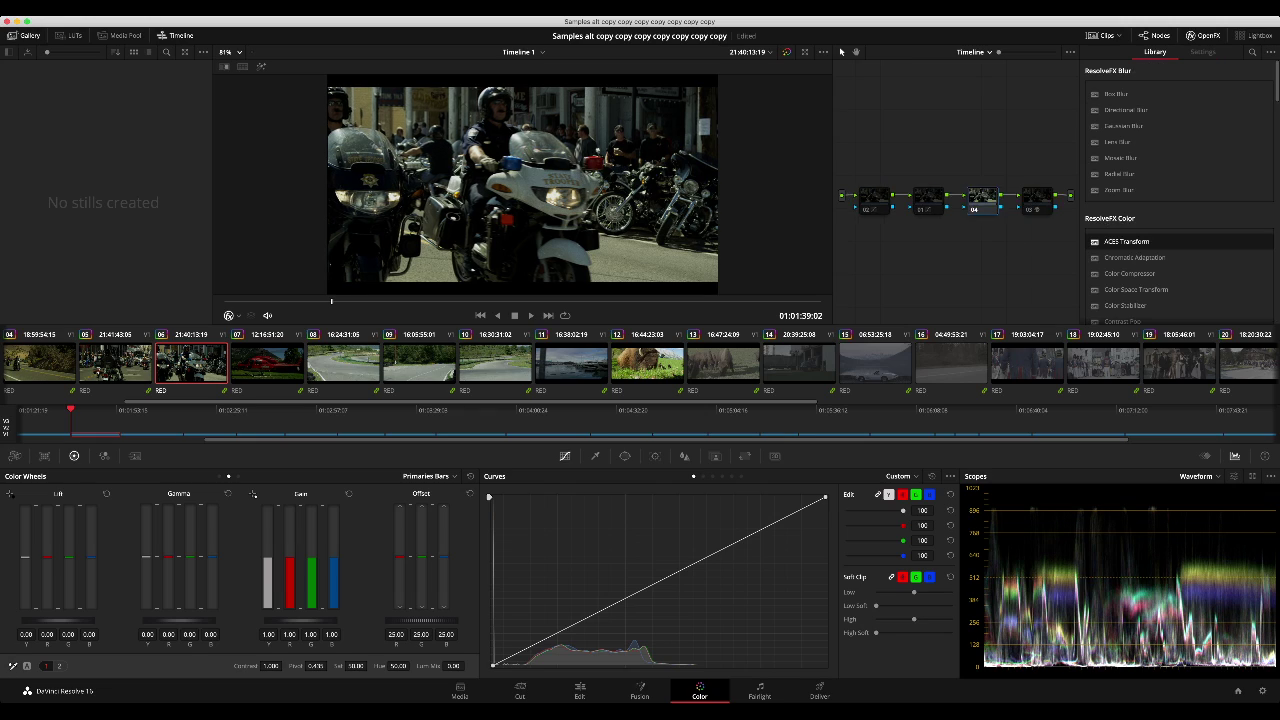
pyautogui.doubleClick(1127, 241)
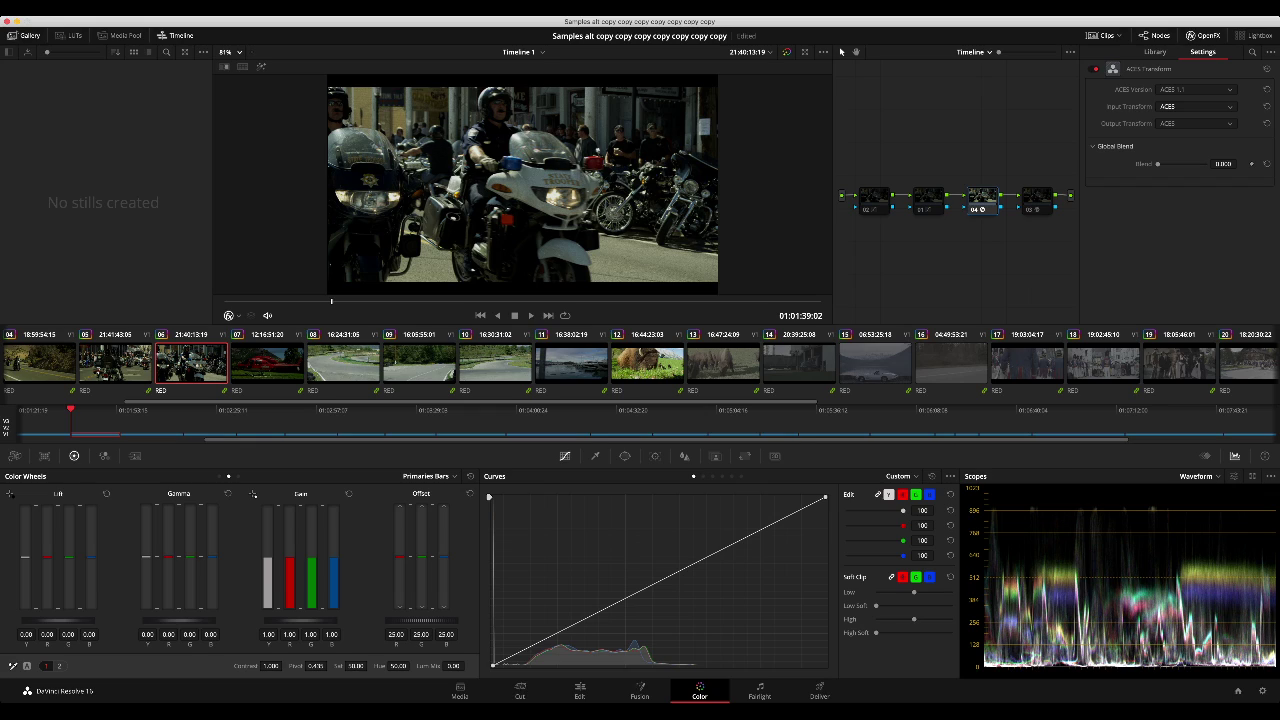
pyautogui.click(1195, 107)
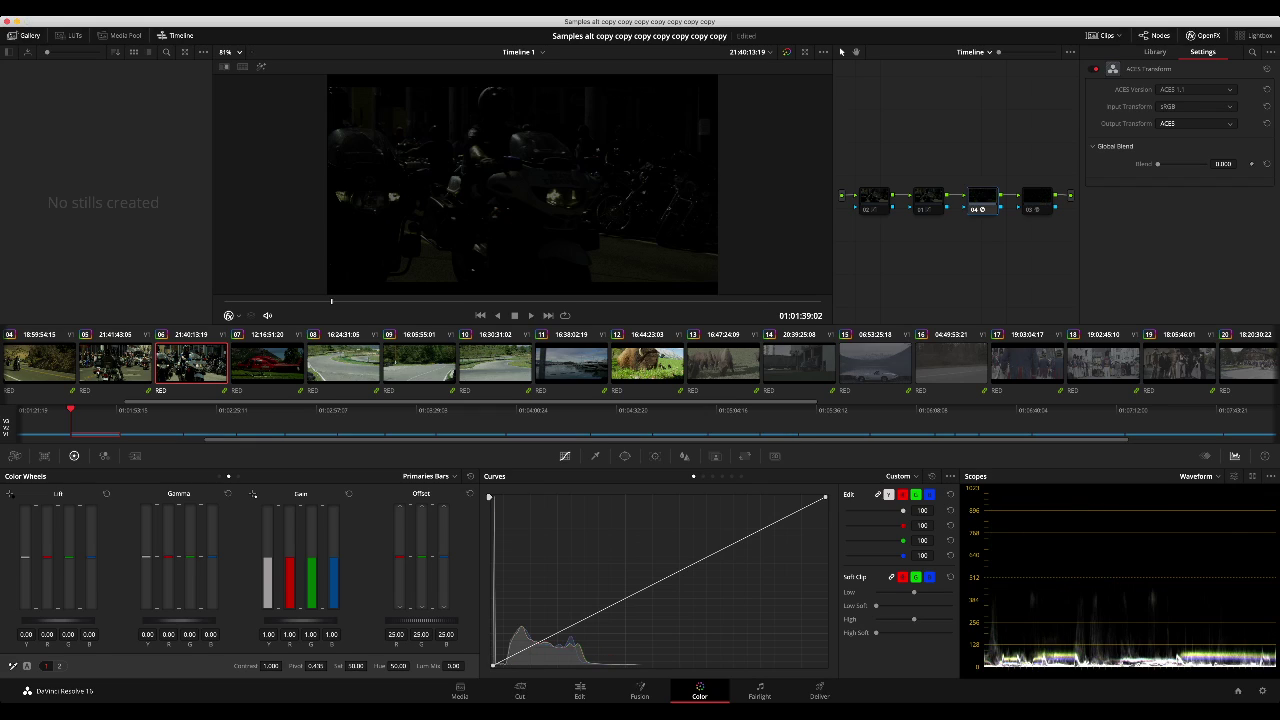
pyautogui.click(1195, 124)
pyautogui.press('super+d')
pyautogui.press('super+d')
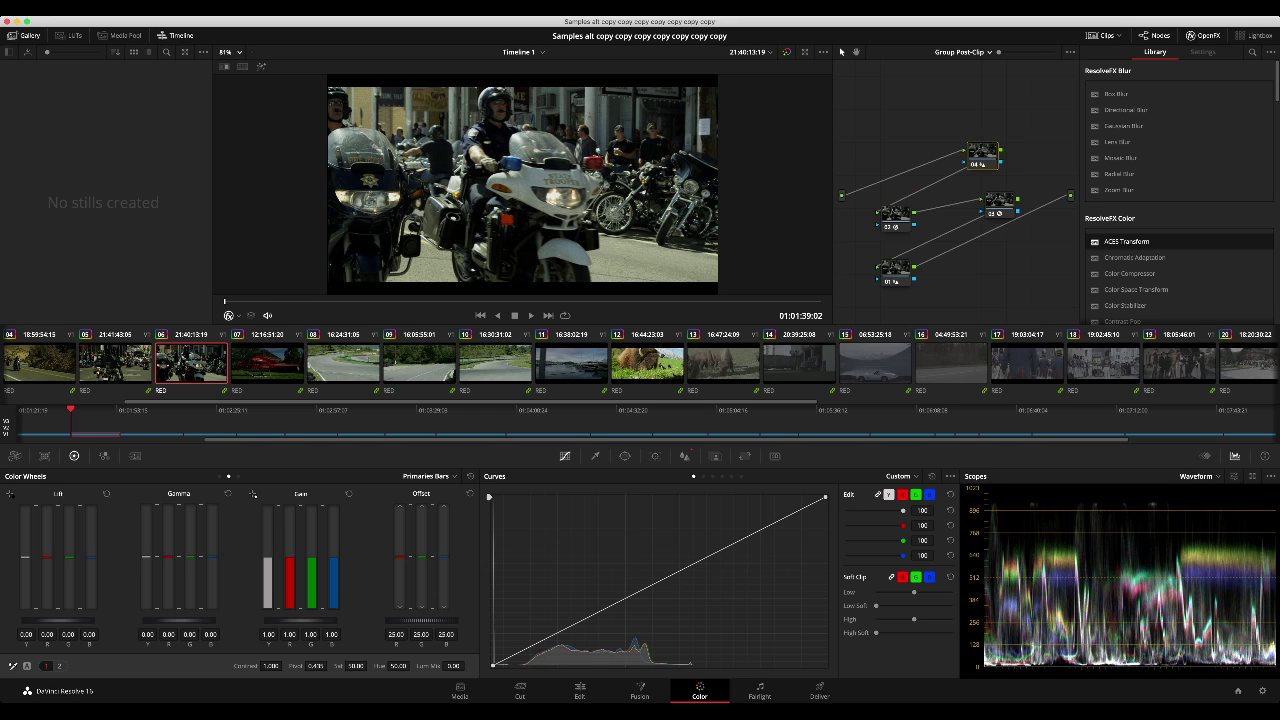
# Step: Examine the state trooper clip in the enlarged and full viewers, comparing it with the grades bypassed and active
pyautogui.hotkey('alt', 'f')
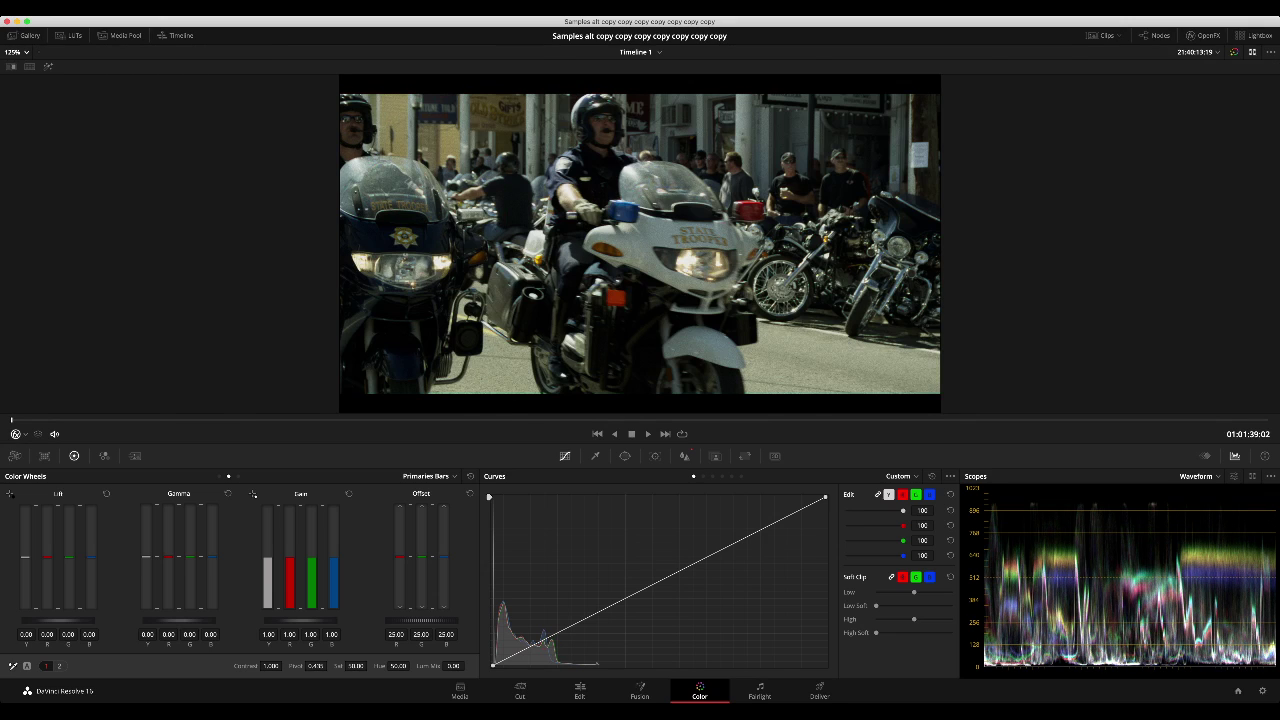
pyautogui.hotkey('alt', 'f')
pyautogui.hotkey('shift', 'f')
pyautogui.hotkey('shift', 'd')
pyautogui.hotkey('shift', 'd')
pyautogui.hotkey('alt', 'f')
pyautogui.hotkey('alt', 'f')
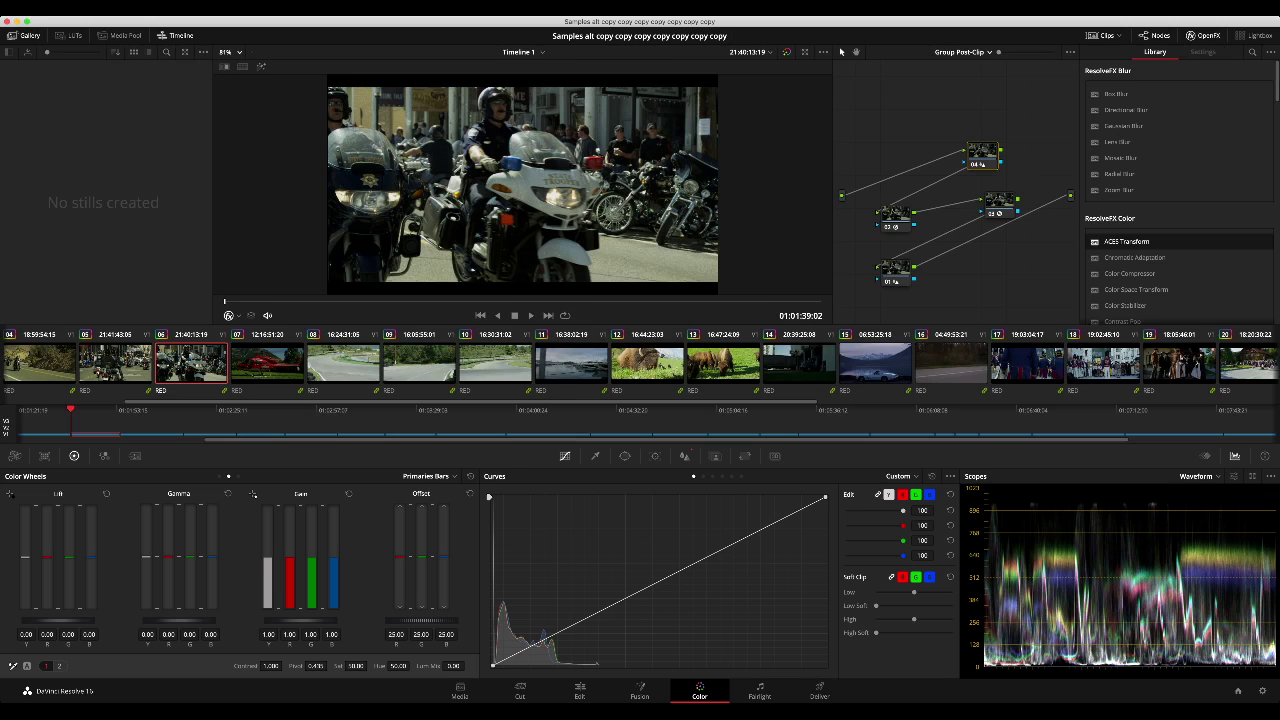
pyautogui.hotkey('alt', 'f')
pyautogui.hotkey('shift', 'f')
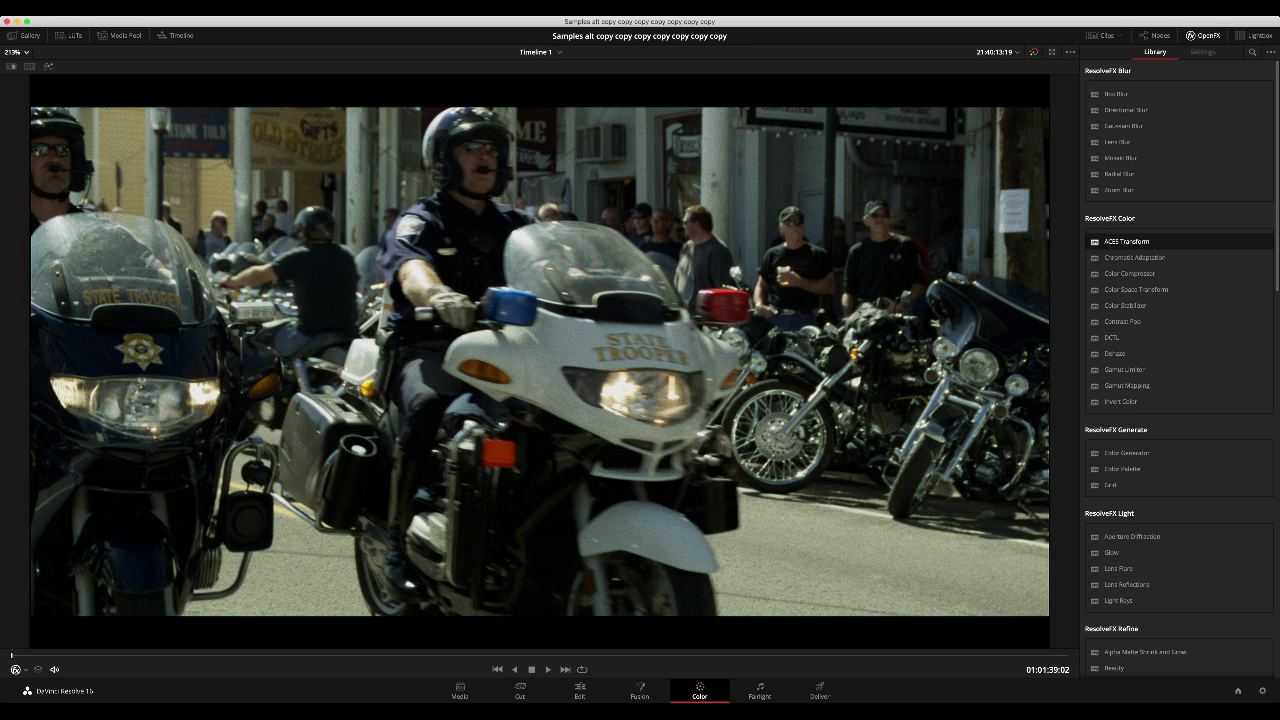
pyautogui.hotkey('shift', 'd')
pyautogui.hotkey('shift', 'd')
pyautogui.hotkey('shift', 'f')
pyautogui.hotkey('shift', 'f')
pyautogui.hotkey('shift', 'f')
pyautogui.hotkey('shift', 'f')
pyautogui.hotkey('shift', 'f')
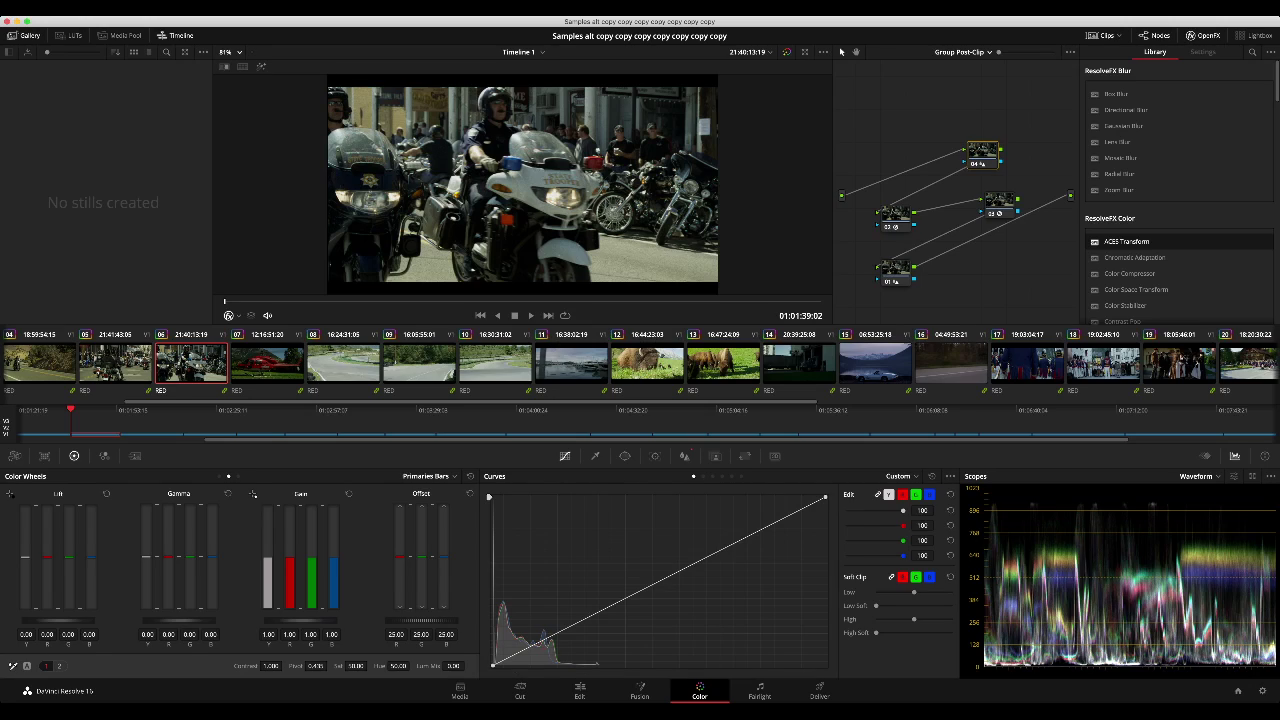
# Step: Review the group look on the dusk lake car clip and on the close-up bison clip in the enlarged viewer
pyautogui.click(798, 363)
pyautogui.click(875, 363)
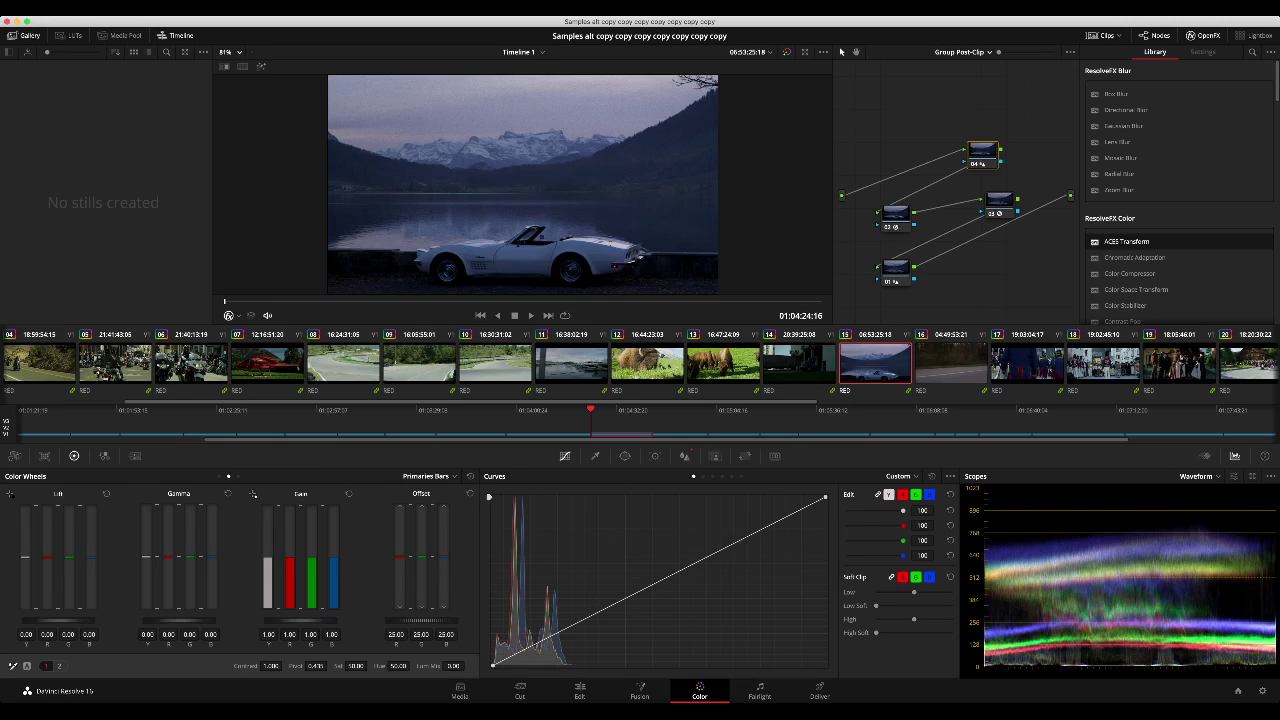
pyautogui.click(648, 363)
pyautogui.hotkey('alt', 'f')
pyautogui.hotkey('alt', 'f')
pyautogui.press('super+f')
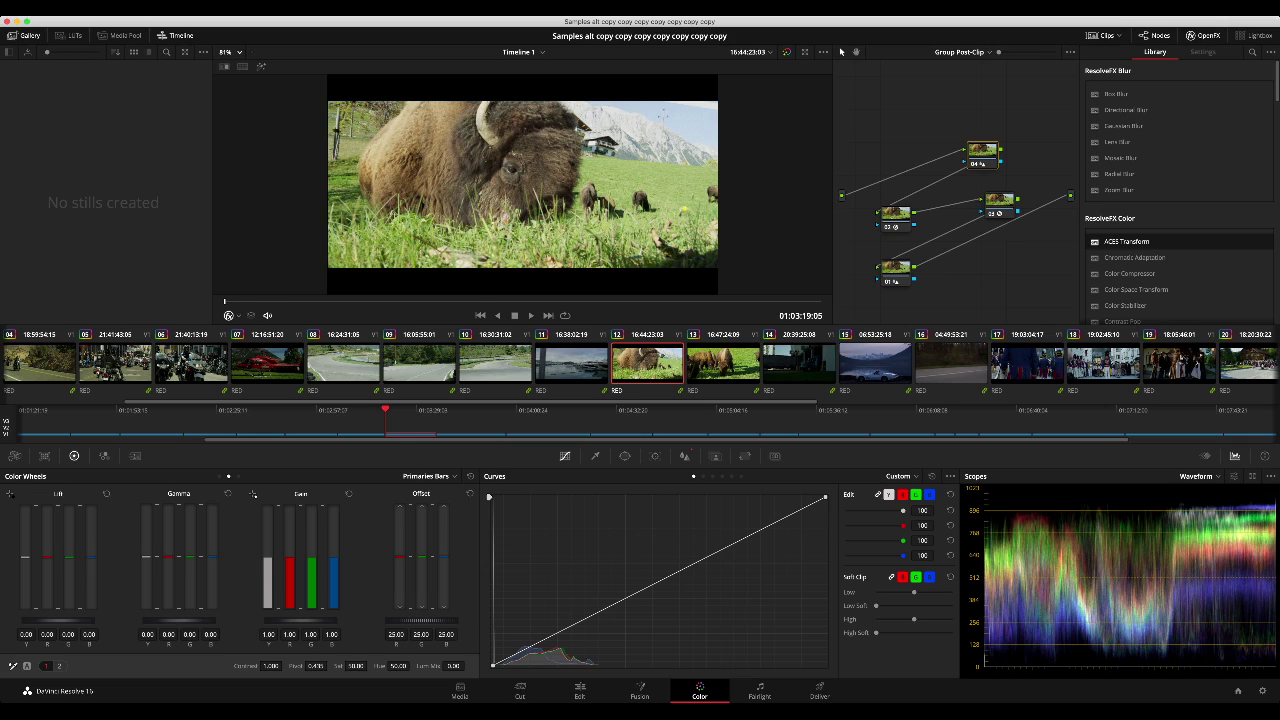
# Step: Rearrange the group post-clip nodes into one clean row, select the Film Grain node, and save the project
pyautogui.moveTo(983, 151); pyautogui.dragTo(929, 130)
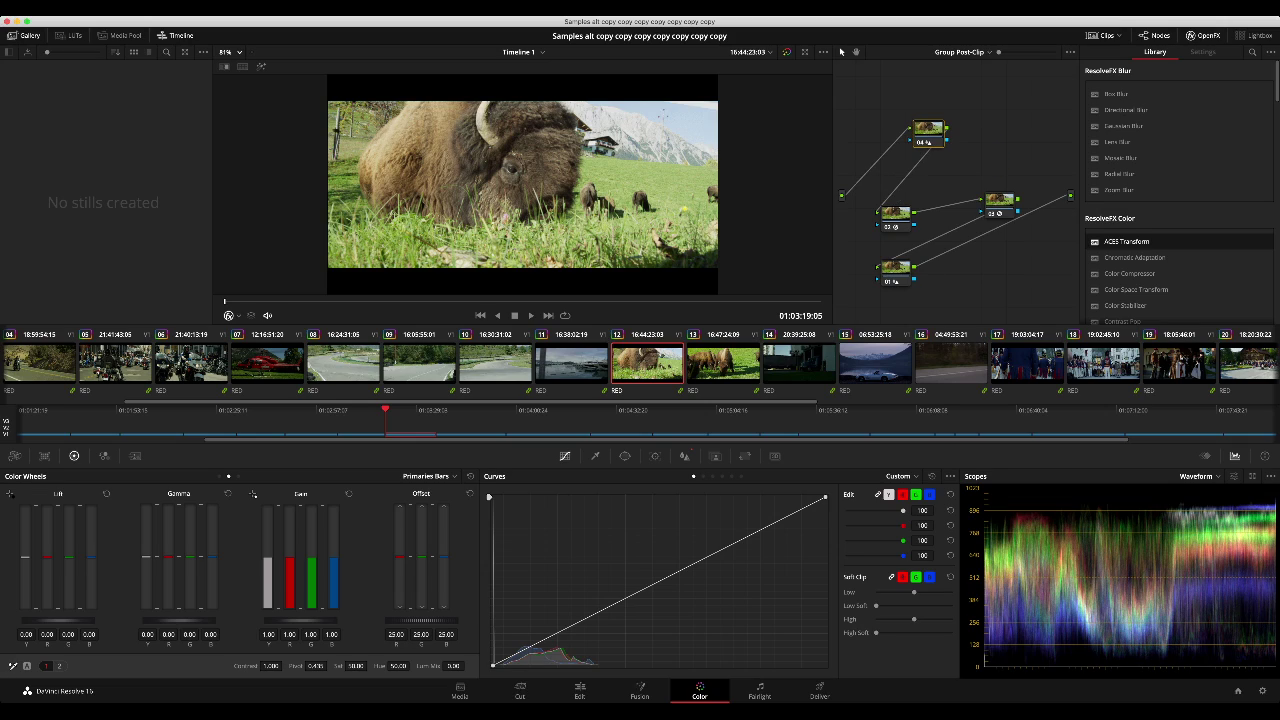
pyautogui.moveTo(896, 214); pyautogui.dragTo(981, 179)
pyautogui.moveTo(895, 267); pyautogui.dragTo(1027, 240)
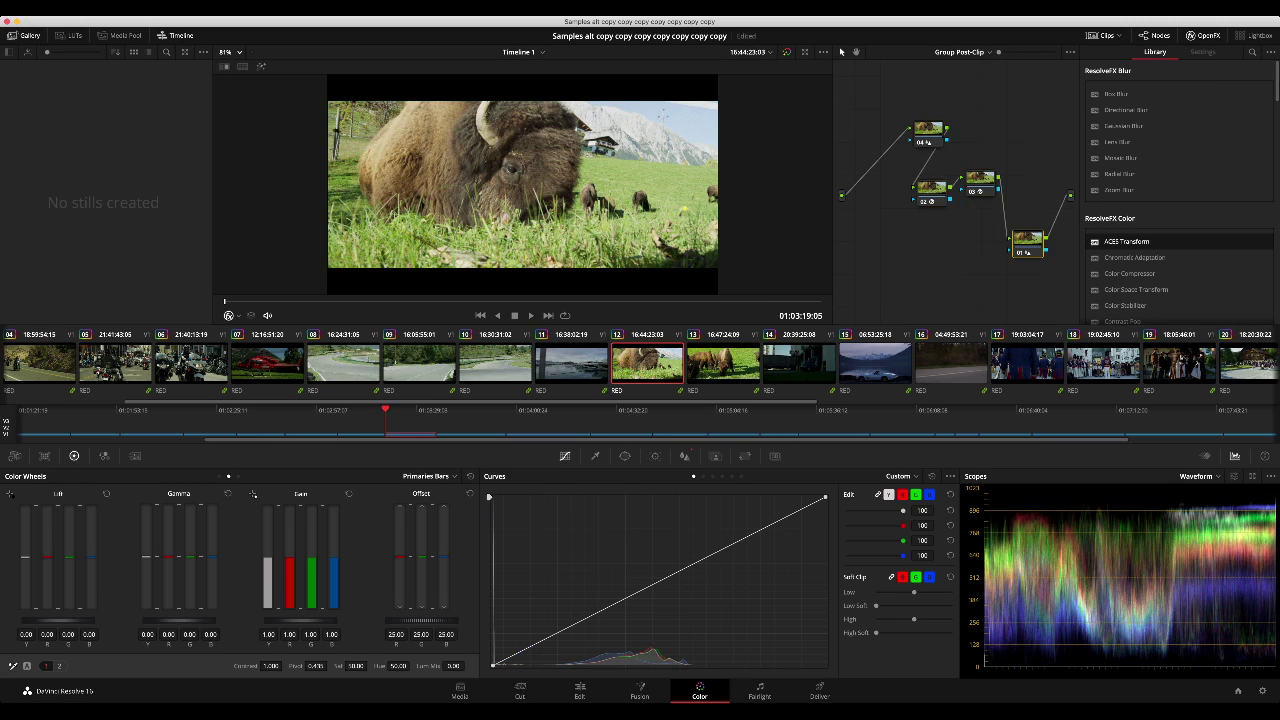
pyautogui.hotkey('ctrl', 'shift', 'c')
pyautogui.click(982, 197)
pyautogui.press('super+s')
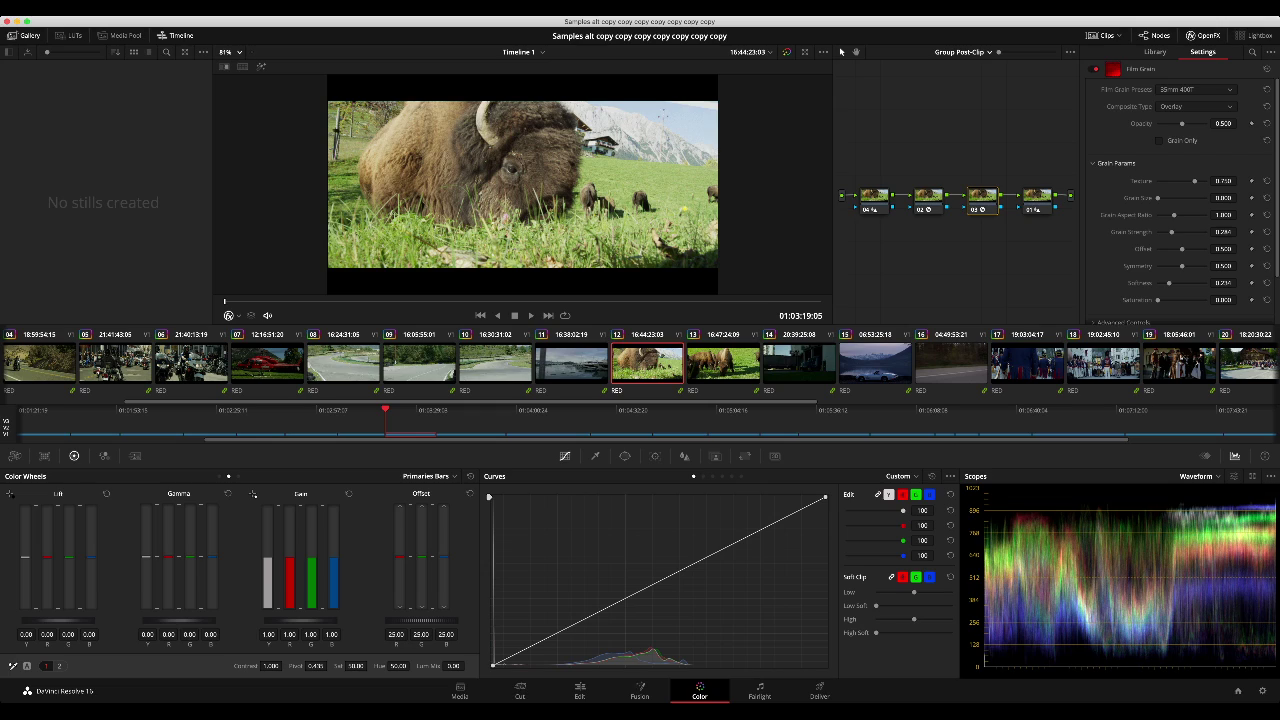
# Step: In the timeline graph, delete the two nodes before the ACES Transform and enable the Chromatic Adaptation node
pyautogui.click(963, 52)
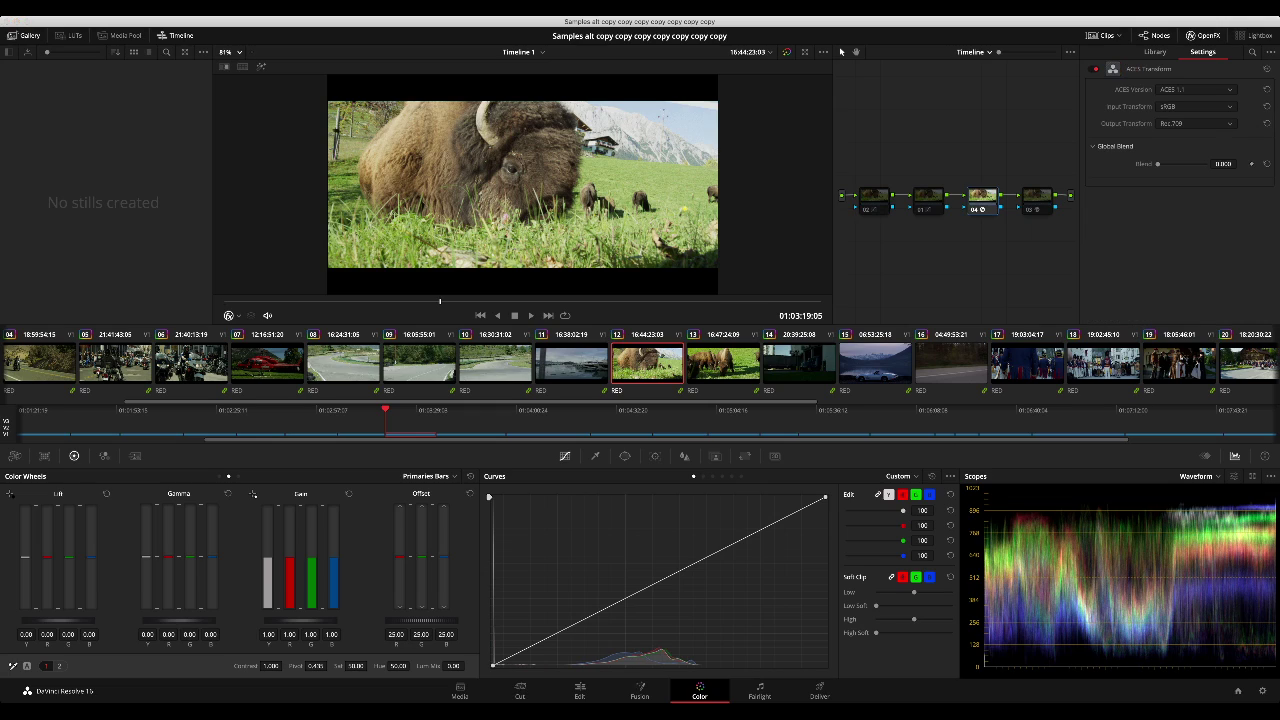
pyautogui.click(928, 197)
pyautogui.click(874, 197)
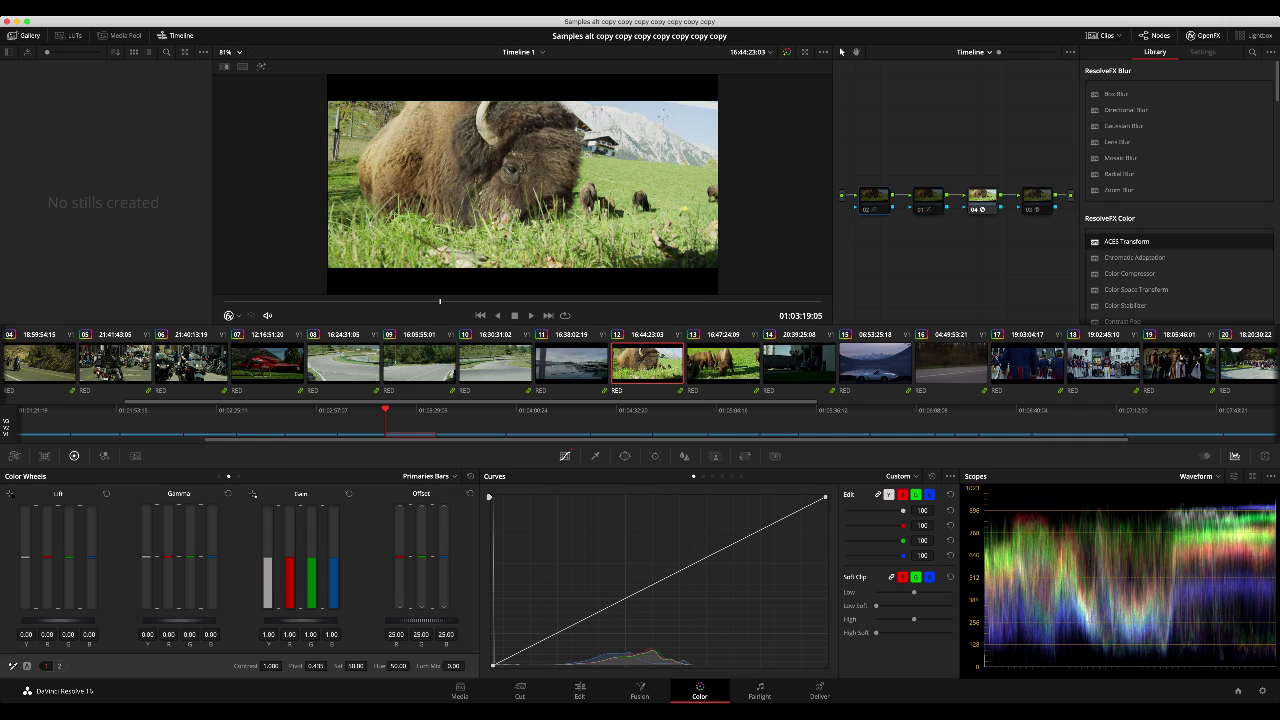
pyautogui.click(928, 197)
pyautogui.moveTo(836, 133); pyautogui.dragTo(931, 249)
pyautogui.press('Delete')
pyautogui.click(955, 268)
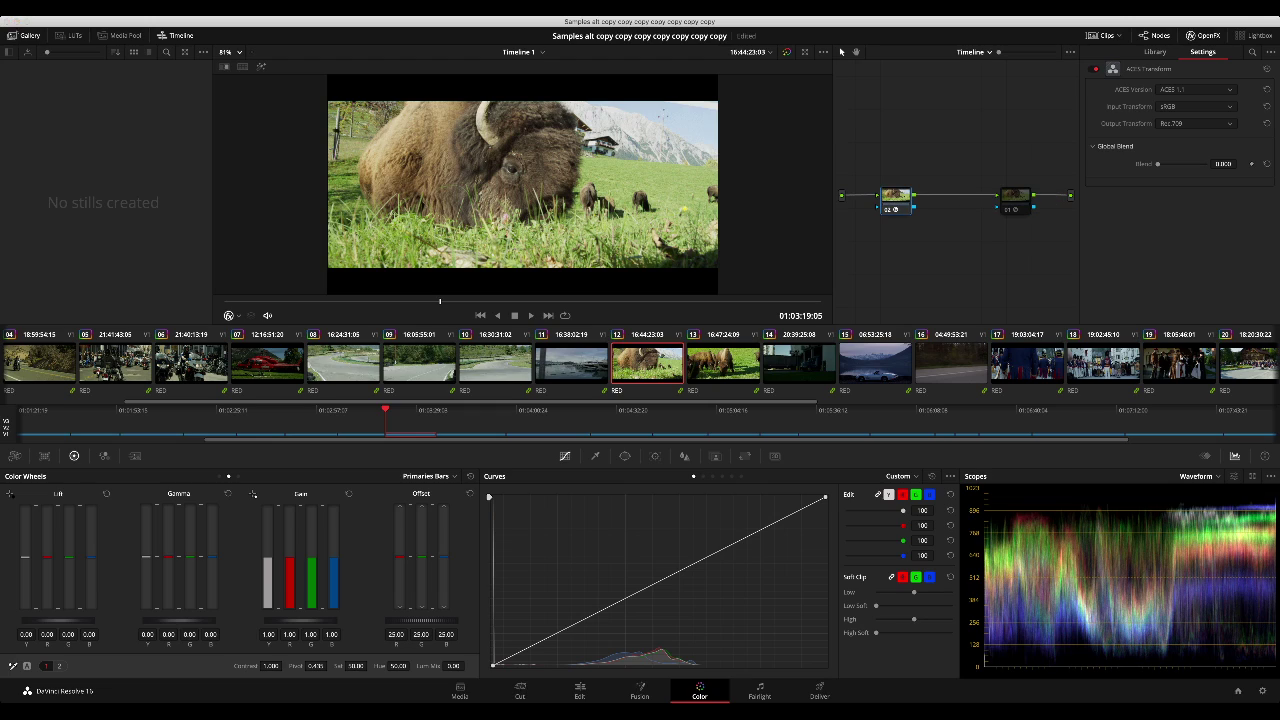
pyautogui.click(1015, 197)
pyautogui.press('super+d')
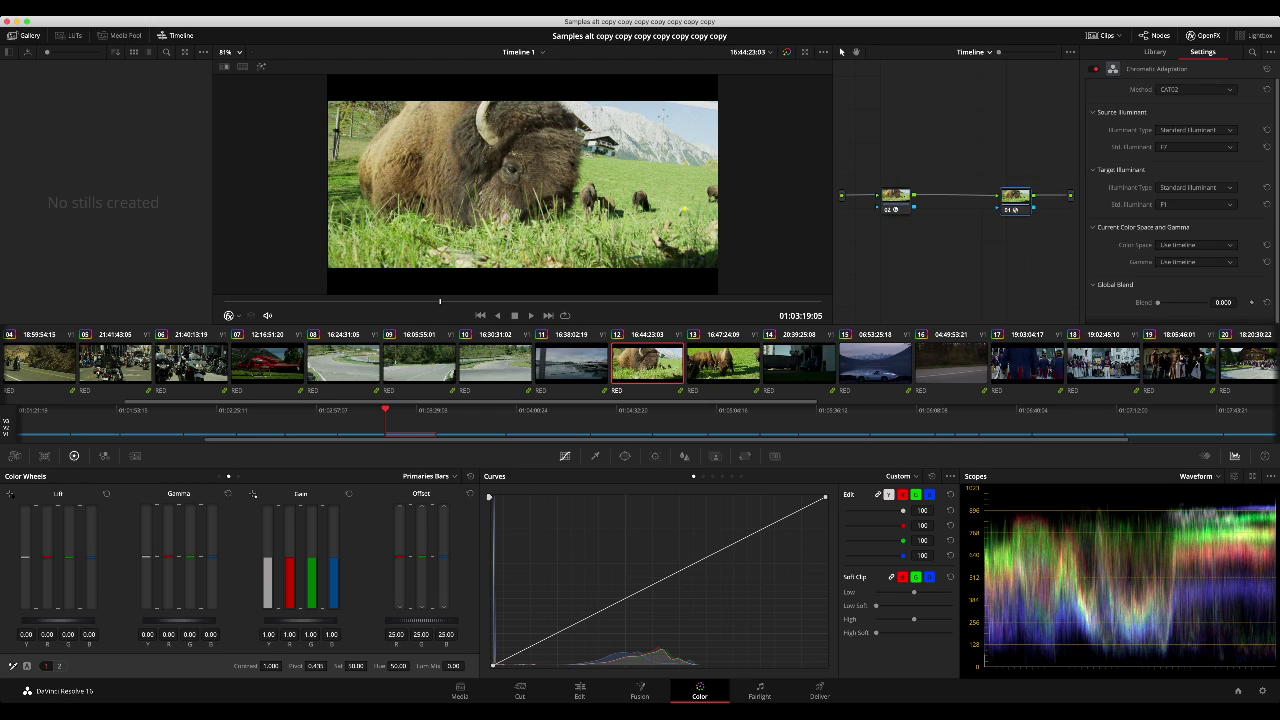
# Step: Return to the state trooper clip, raise its clip-level offset to 32.00, and check it in the enlarged viewer
pyautogui.click(267, 363)
pyautogui.click(191, 363)
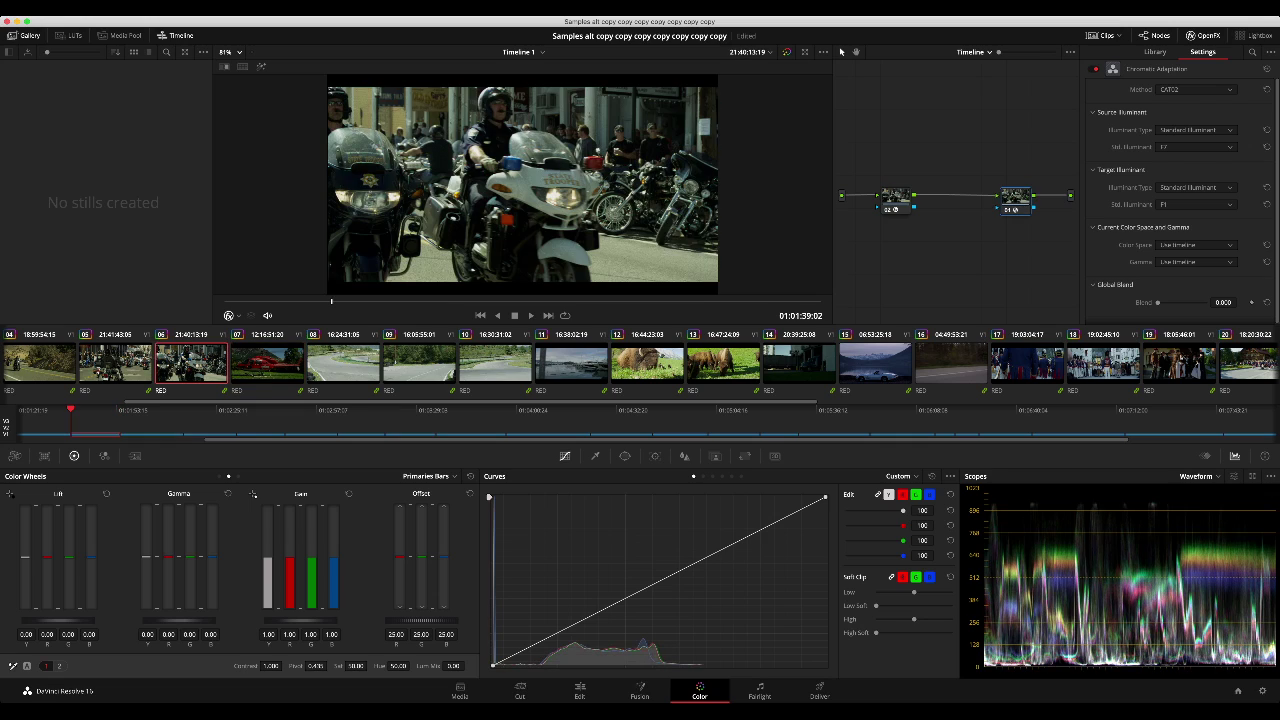
pyautogui.hotkey('alt', 'f')
pyautogui.hotkey('alt', 'f')
pyautogui.hotkey('alt', 'f')
pyautogui.hotkey('alt', 'f')
pyautogui.hotkey('alt', 'f')
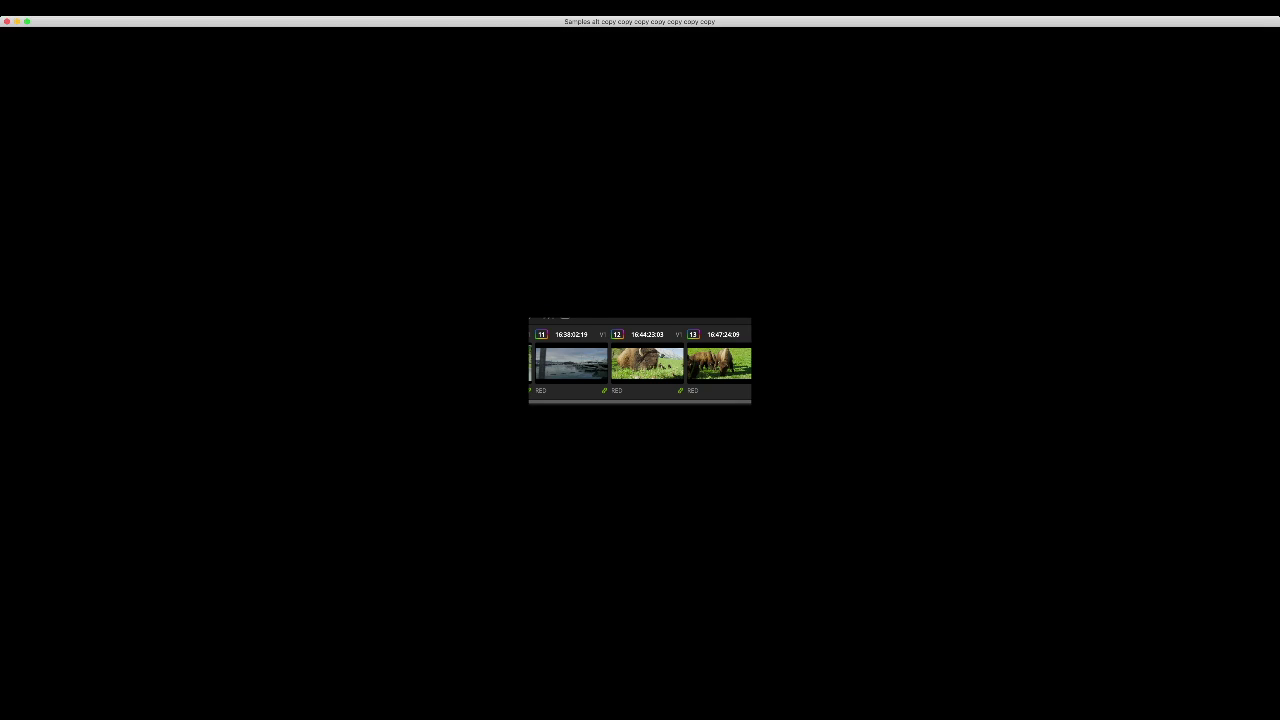
pyautogui.hotkey('alt', 'f')
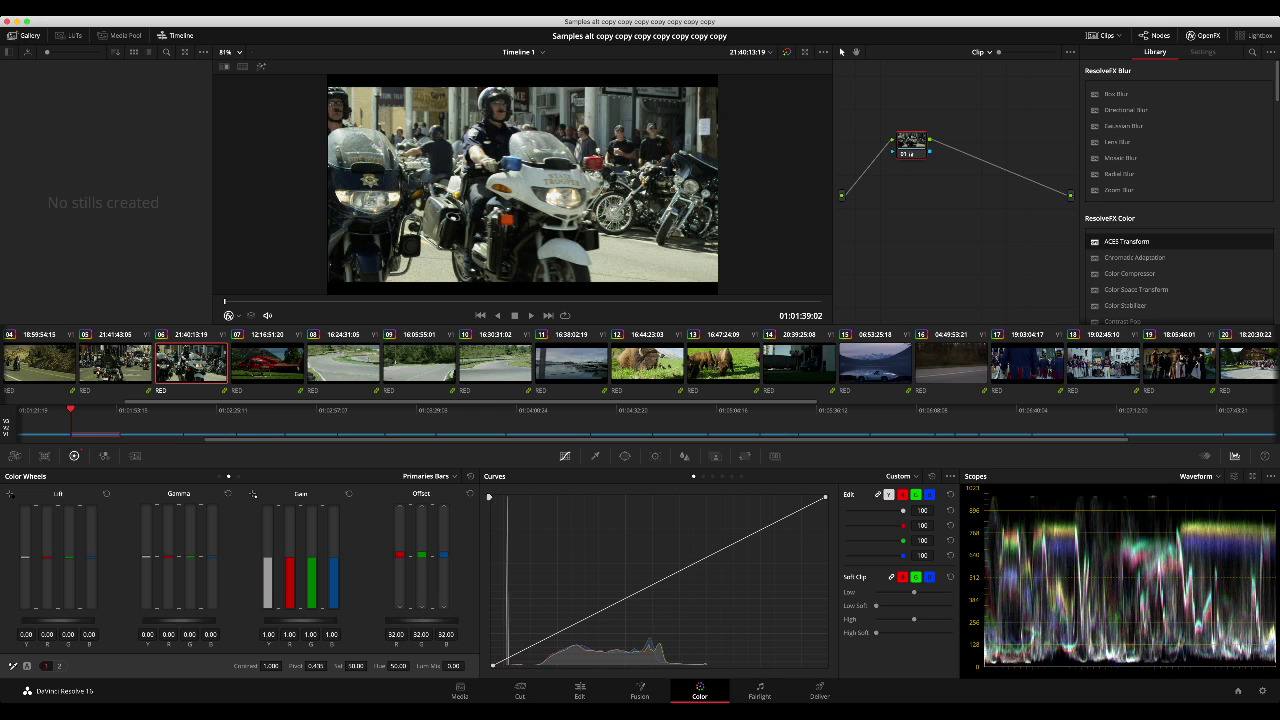
# Step: Play the state trooper clip briefly in the enlarged viewer to check its adjusted look
pyautogui.hotkey('alt', 'f')
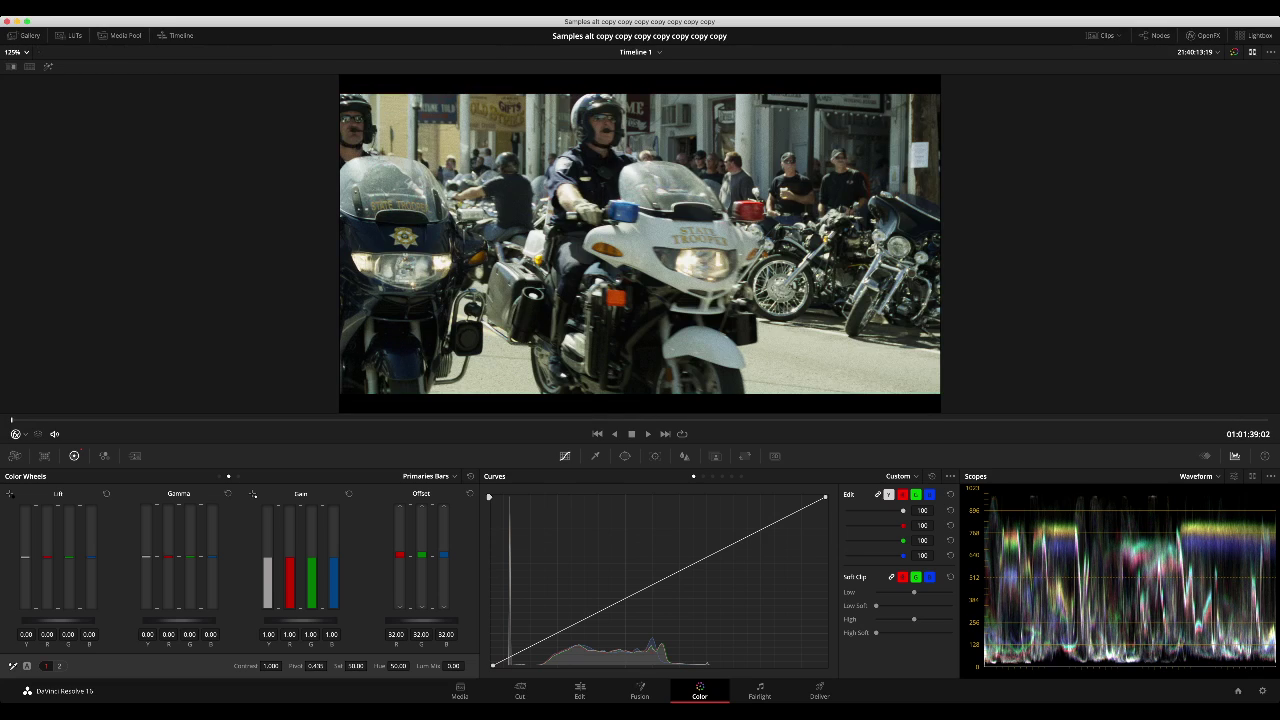
pyautogui.press('space')
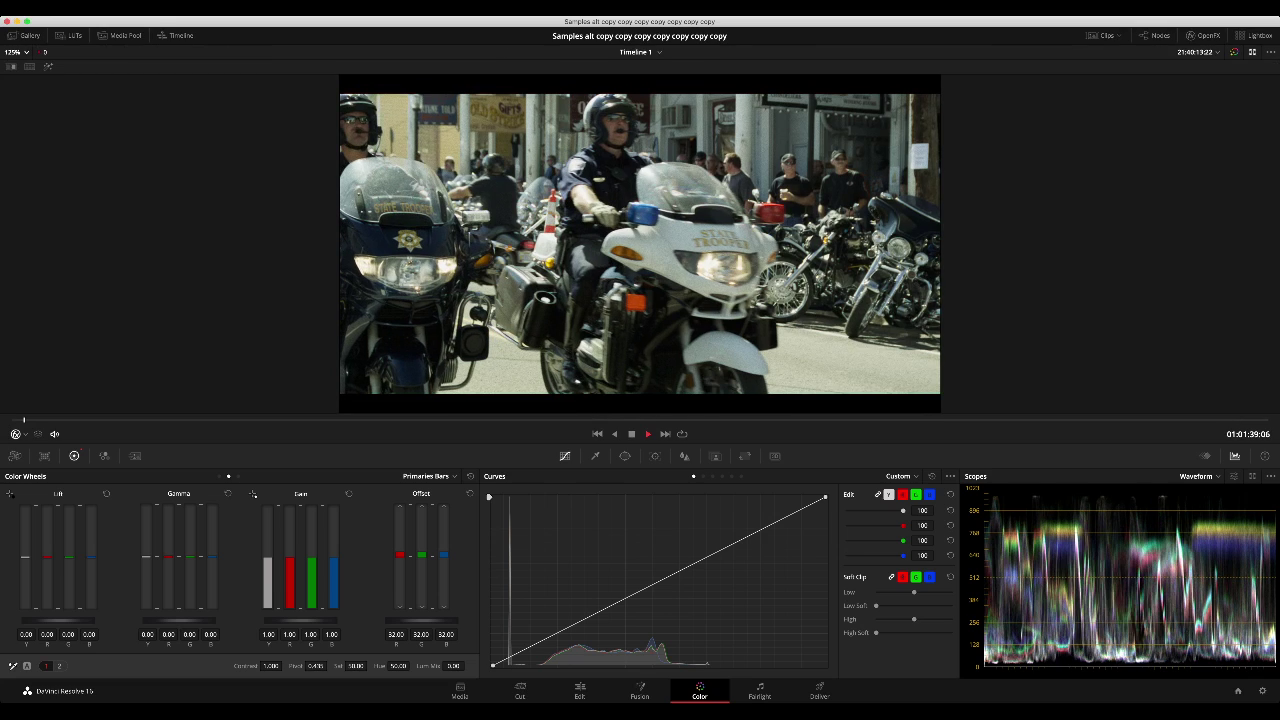
pyautogui.press('space')
pyautogui.hotkey('alt', 'f')
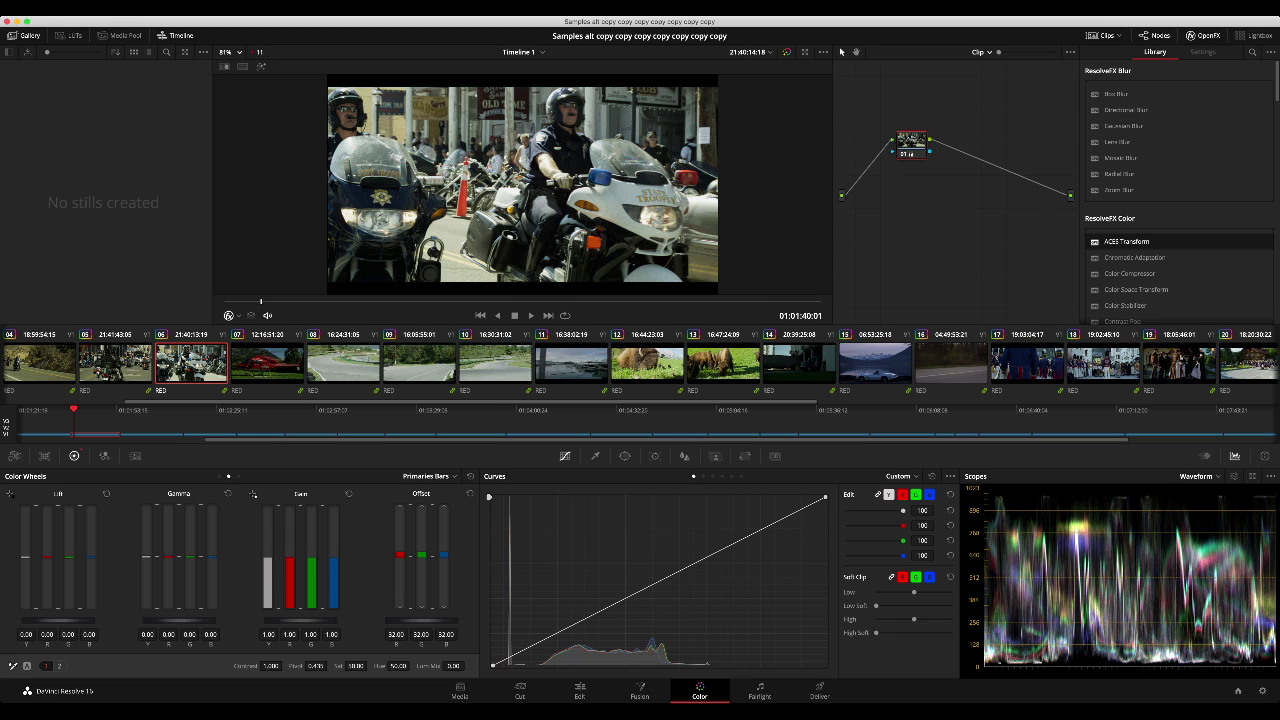
# Step: On the red helicopter clip, set the clip-level offset to 38.40 red, 37.80 green and 39.00 blue
pyautogui.press('Down')
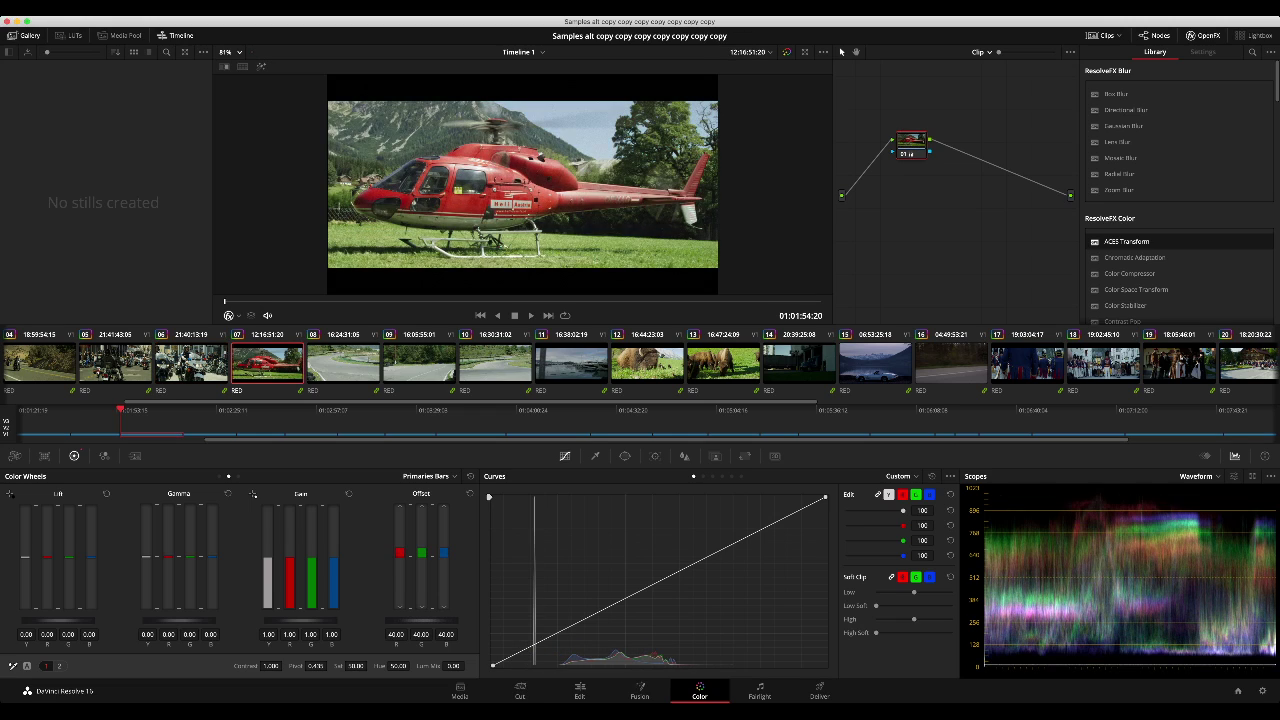
pyautogui.press('-')
pyautogui.press('-')
pyautogui.press('-')
pyautogui.press('5')
pyautogui.press('5')
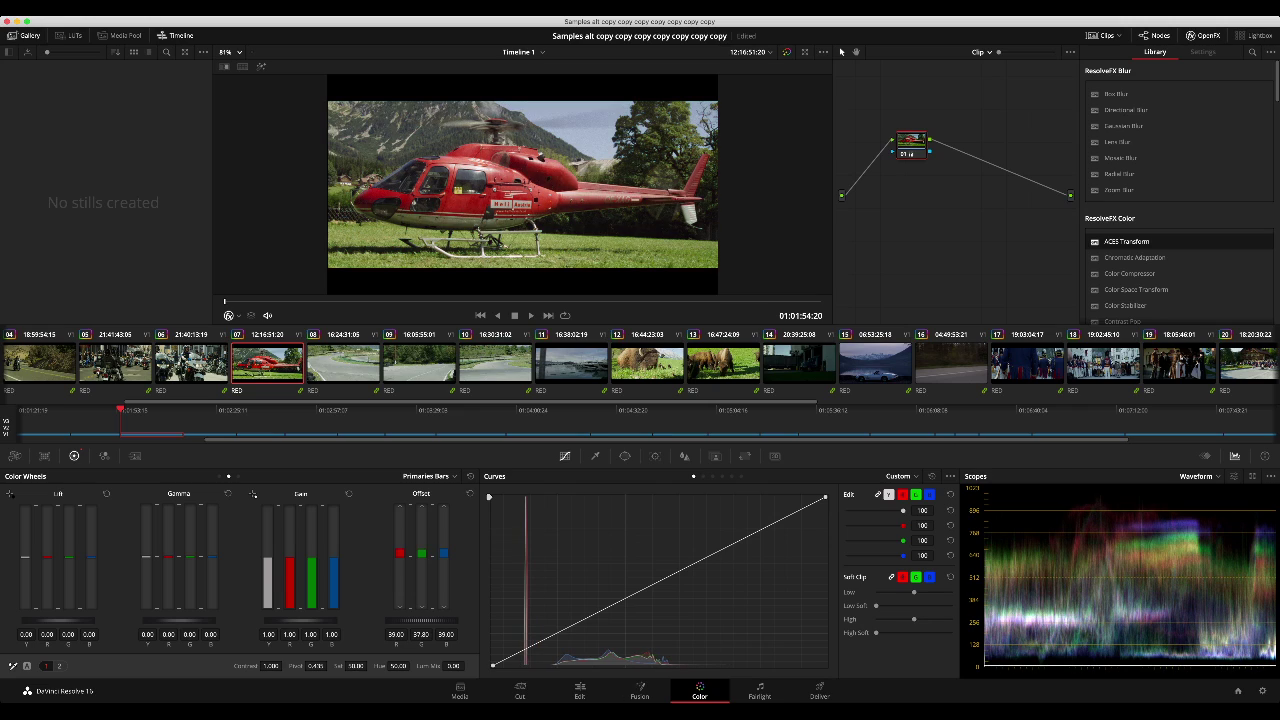
pyautogui.press('8')
pyautogui.press('4')
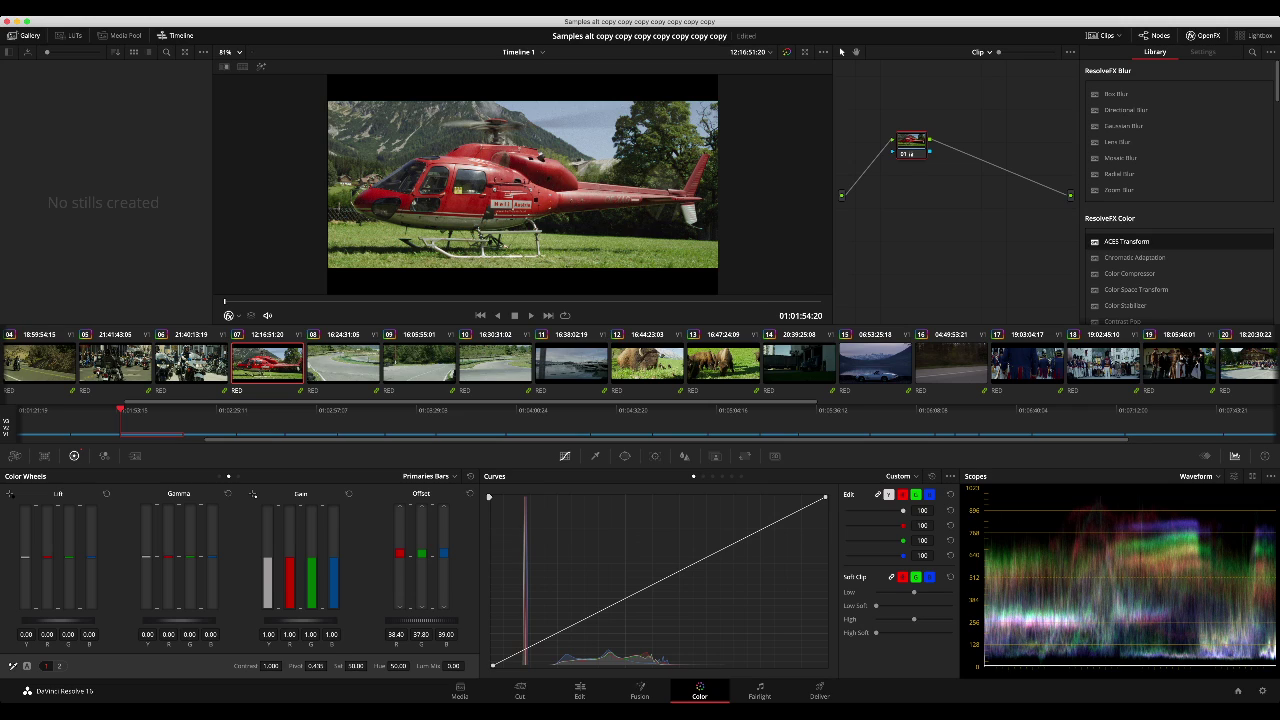
# Step: Rebalance the helicopter clip's offset to 38.15 red, 38.80 green and 40.00 blue
pyautogui.moveTo(421, 621); pyautogui.dragTo(431, 621)
pyautogui.moveTo(400, 552); pyautogui.dragTo(400, 557)
pyautogui.press('KP_7')
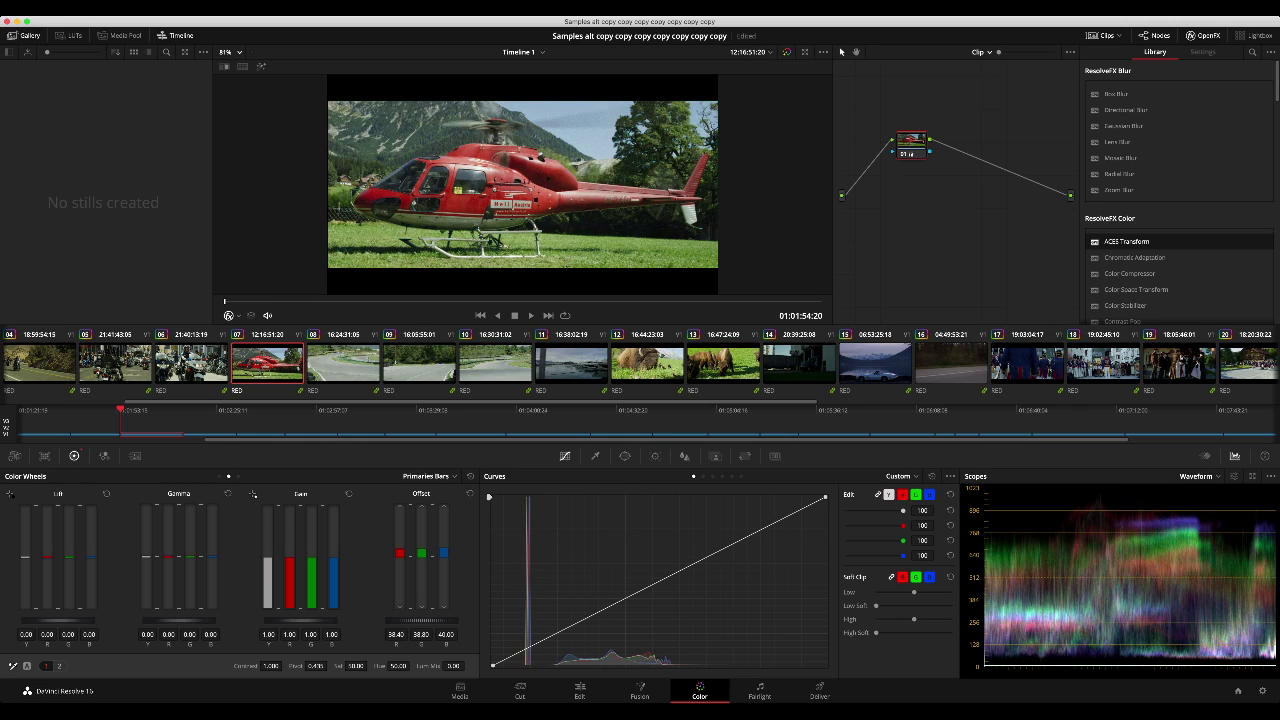
pyautogui.press('KP_7')
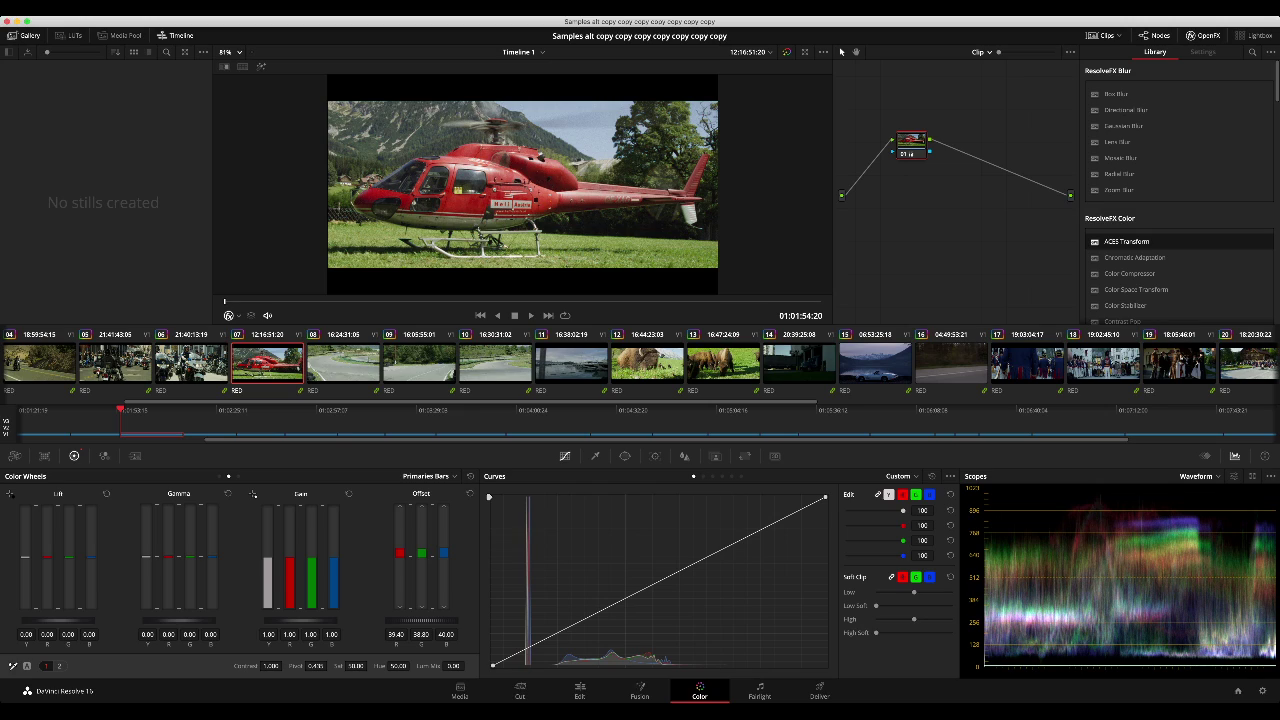
pyautogui.press('alt+KP_4')
pyautogui.press('alt+KP_4')
pyautogui.press('alt+KP_4')
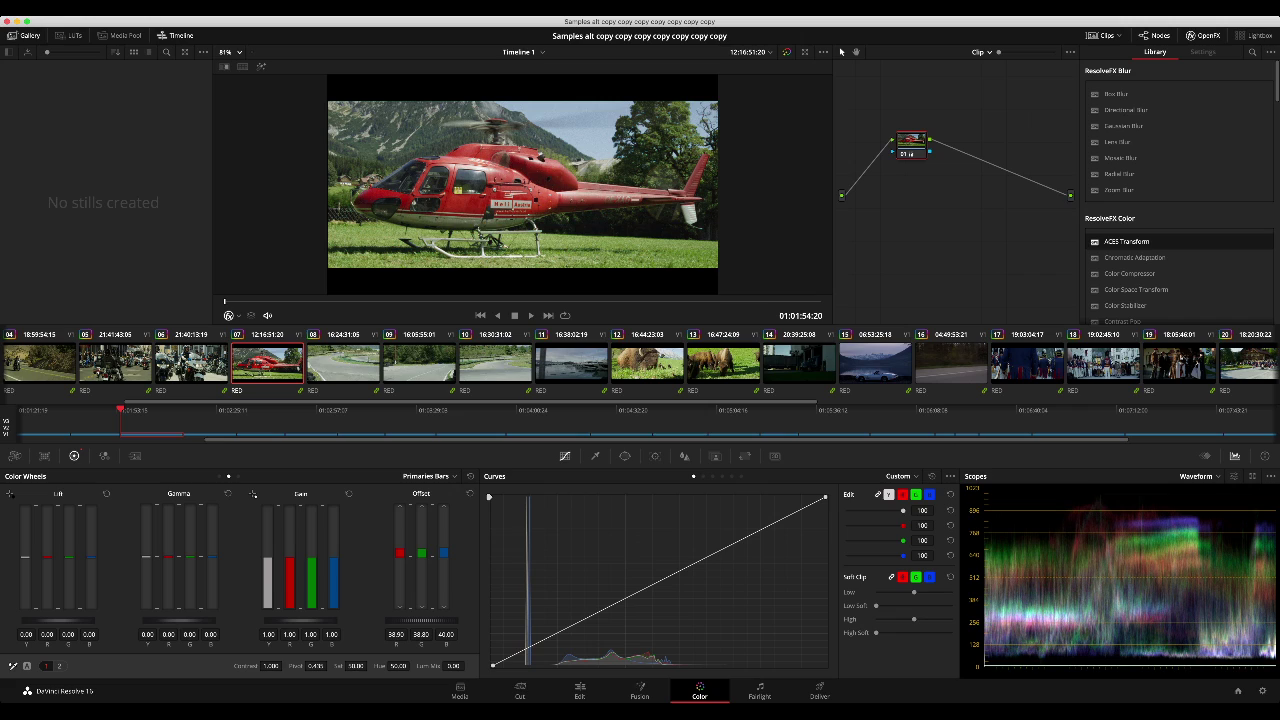
pyautogui.press('alt+KP_4')
pyautogui.press('alt+KP_4')
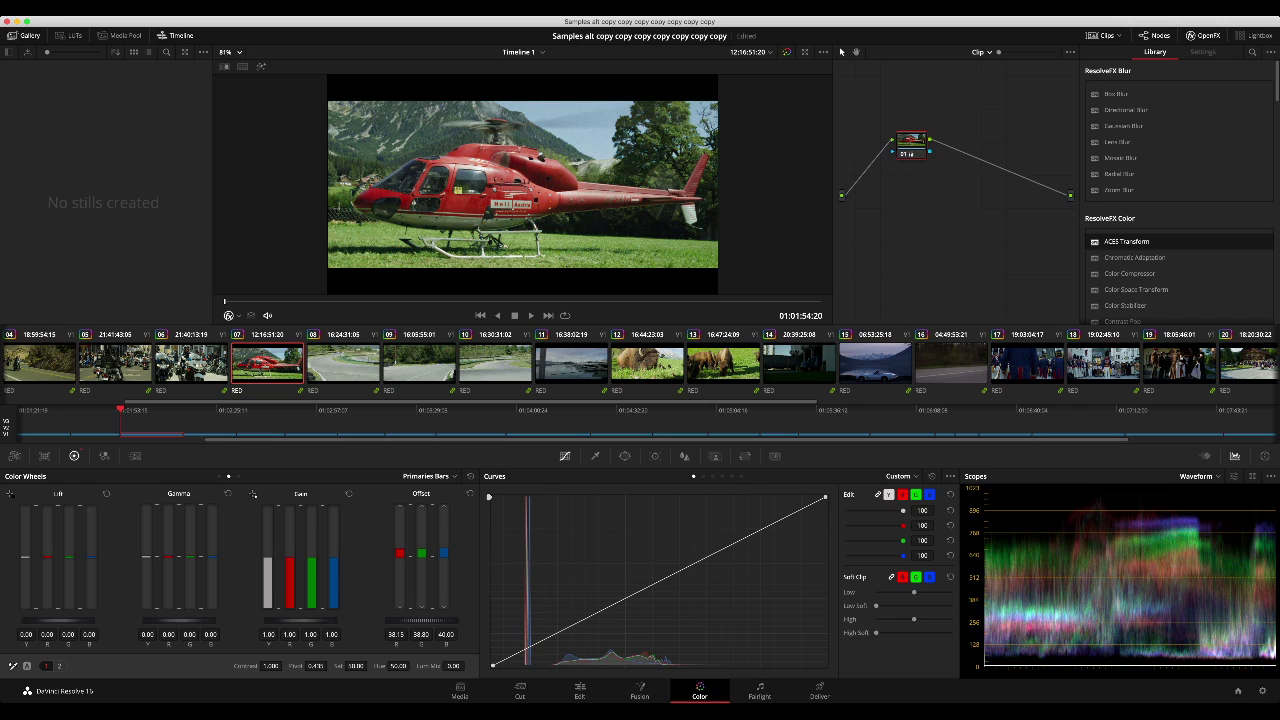
# Step: Fine-tune the helicopter clip's offset in small increments to 38.40 red, 38.05 green and 40.00 blue
pyautogui.press('alt+KP_7')
pyautogui.press('alt+KP_7')
pyautogui.press('alt+KP_7')
pyautogui.press('alt+KP_5')
pyautogui.press('alt+KP_9')
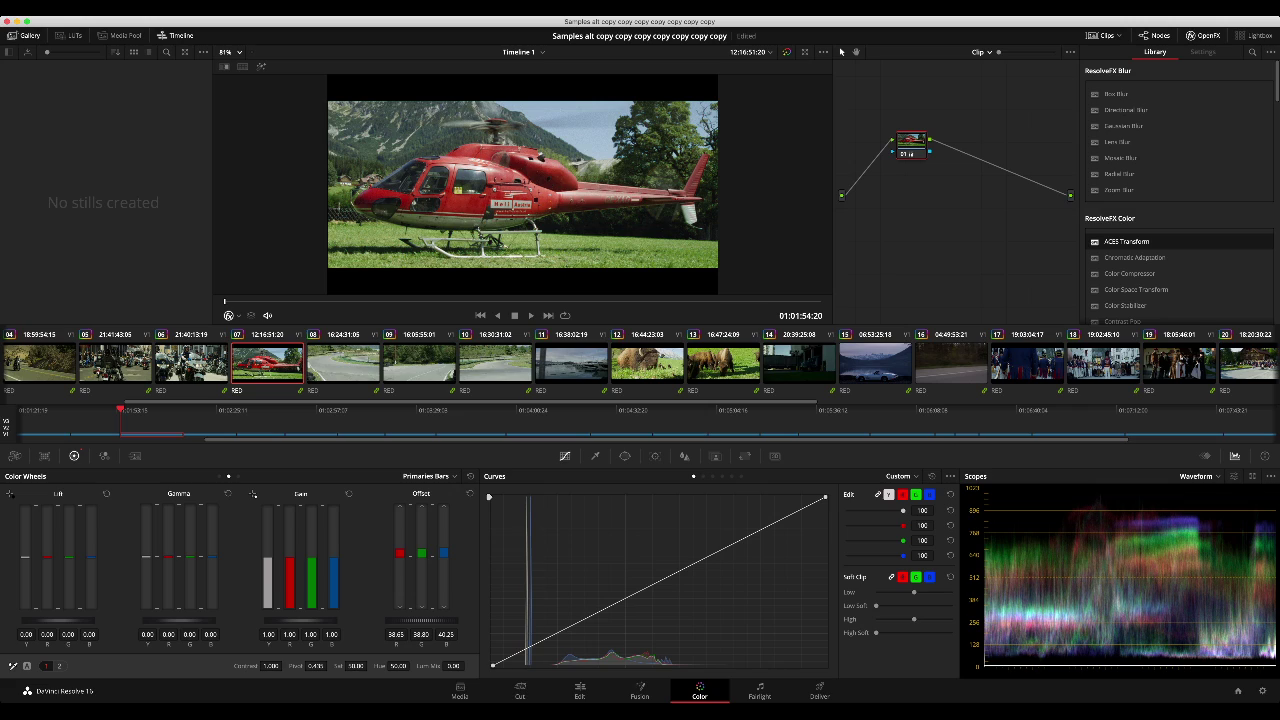
pyautogui.press('alt+KP_8')
pyautogui.press('alt+KP_5')
pyautogui.press('alt+KP_5')
pyautogui.press('alt+KP_5')
pyautogui.press('alt+KP_9')
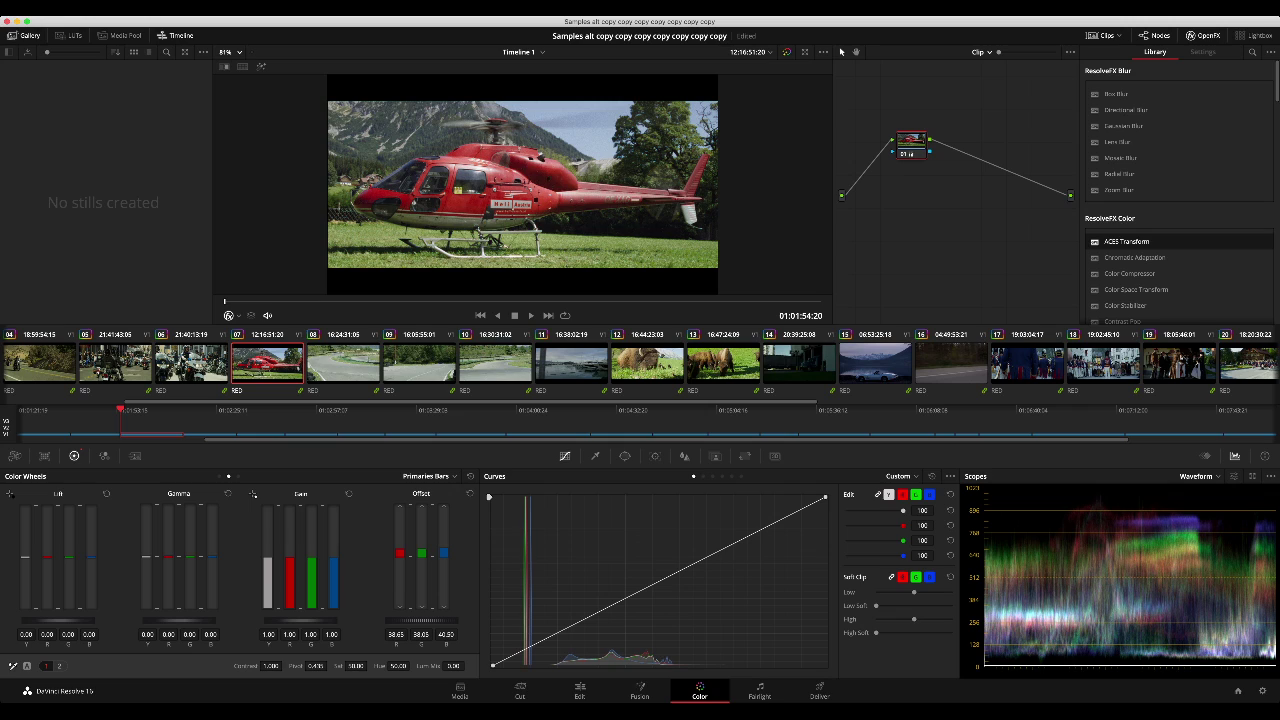
pyautogui.press('alt+KP_6')
# Step: Play the helicopter clip in the enlarged viewers to check the balance and grain, and return to the full workspace
pyautogui.hotkey('alt', 'f')
pyautogui.press('space')
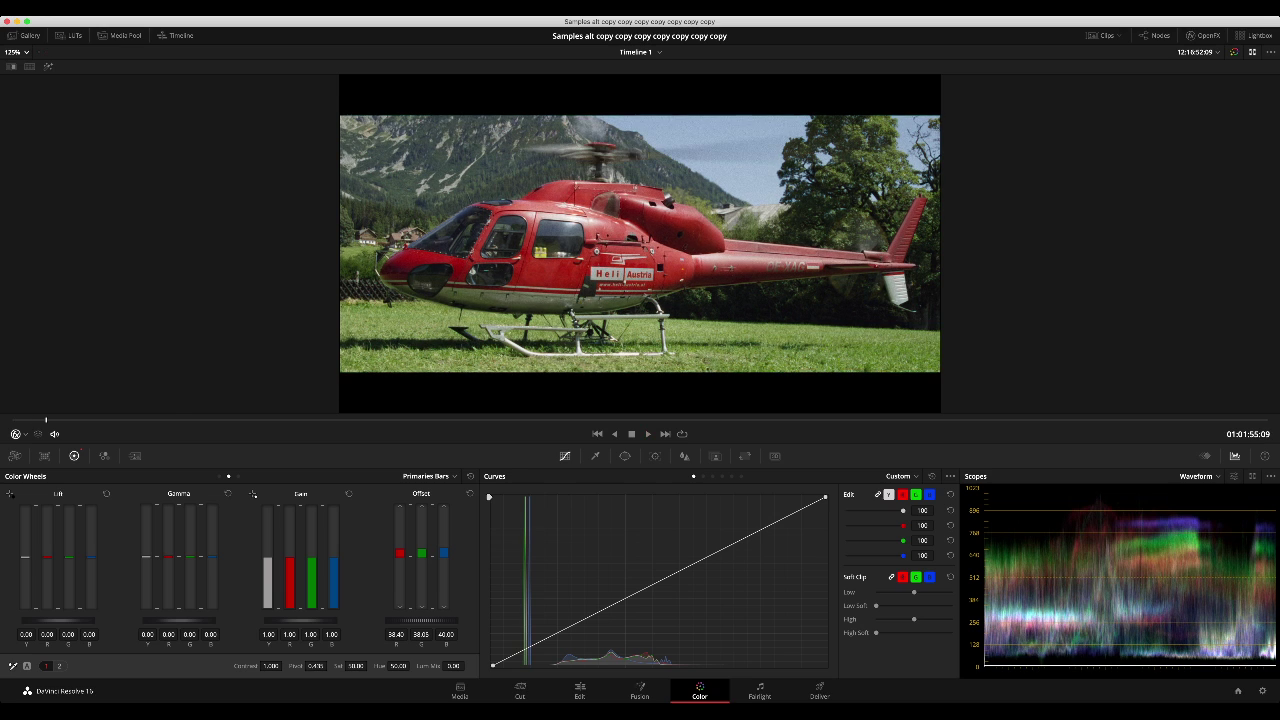
pyautogui.hotkey('alt', 'f')
pyautogui.hotkey('shift', 'f')
pyautogui.press('space')
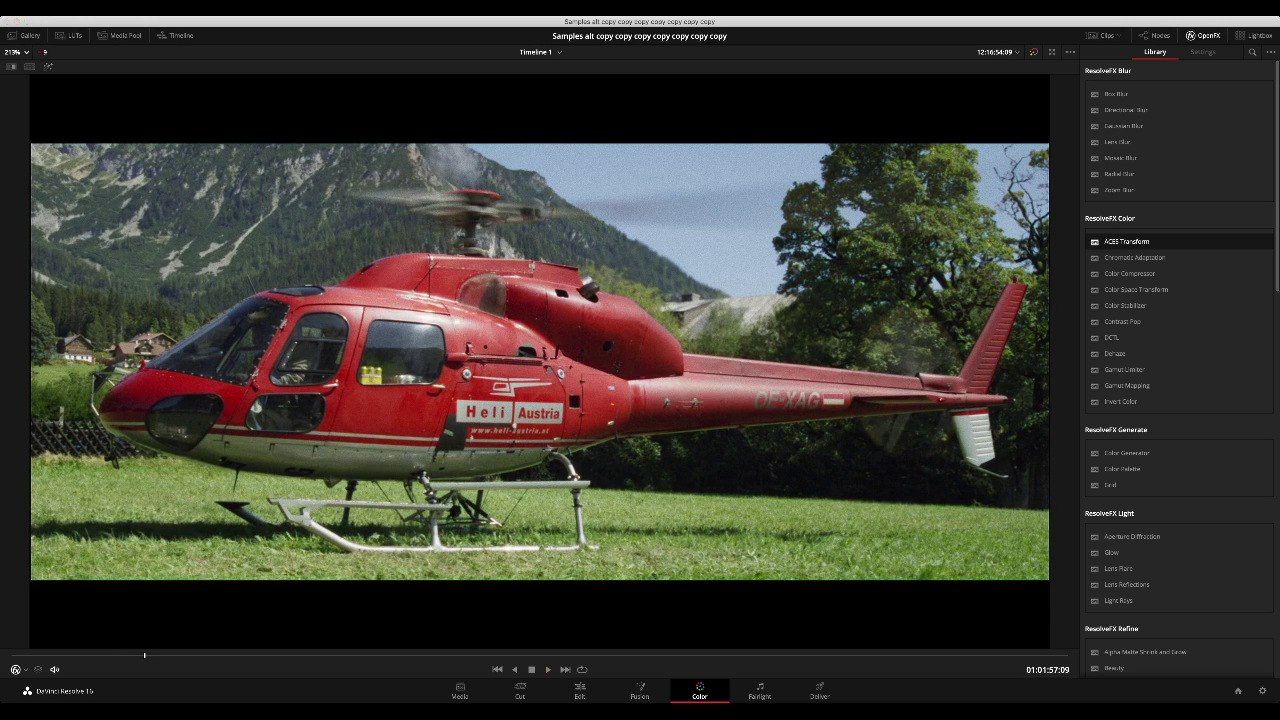
pyautogui.hotkey('shift', 'f')
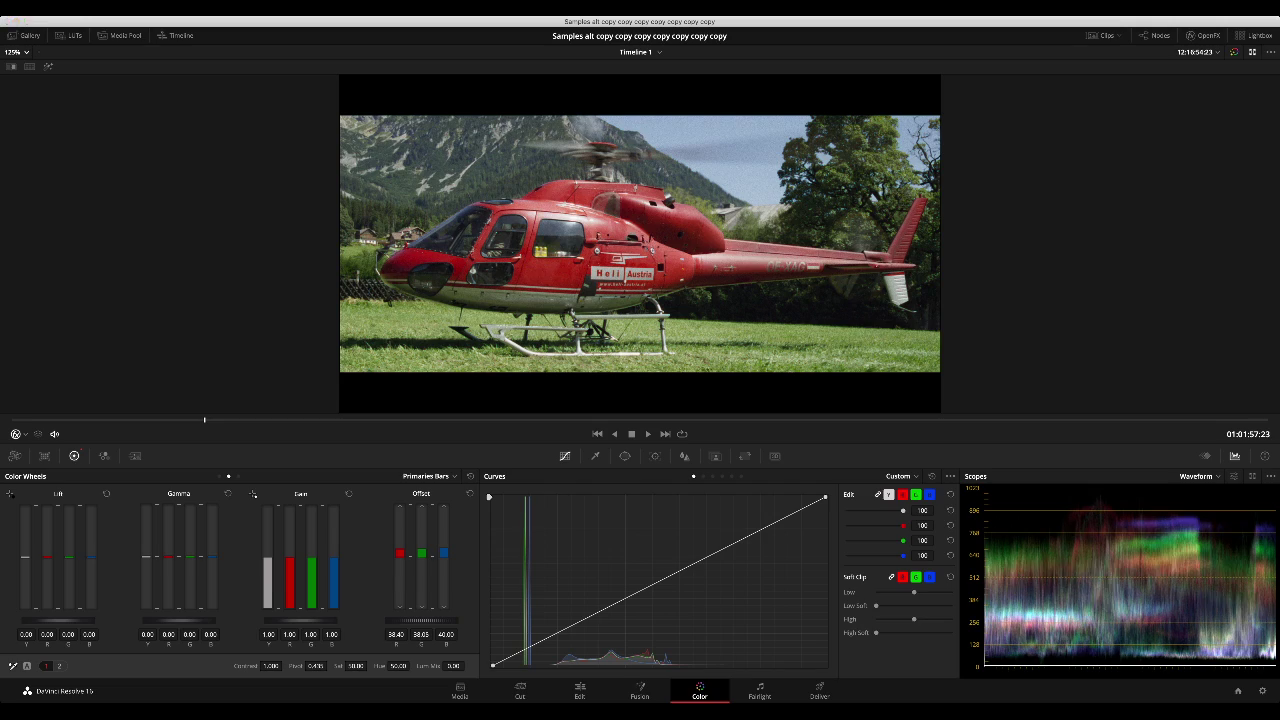
pyautogui.hotkey('alt', 'f')
# Step: Try coarser red and blue offset shifts on the helicopter clip, including 41.00 blue, ending at 38.40 red and 40.00 blue
pyautogui.press('6')
pyautogui.press('6')
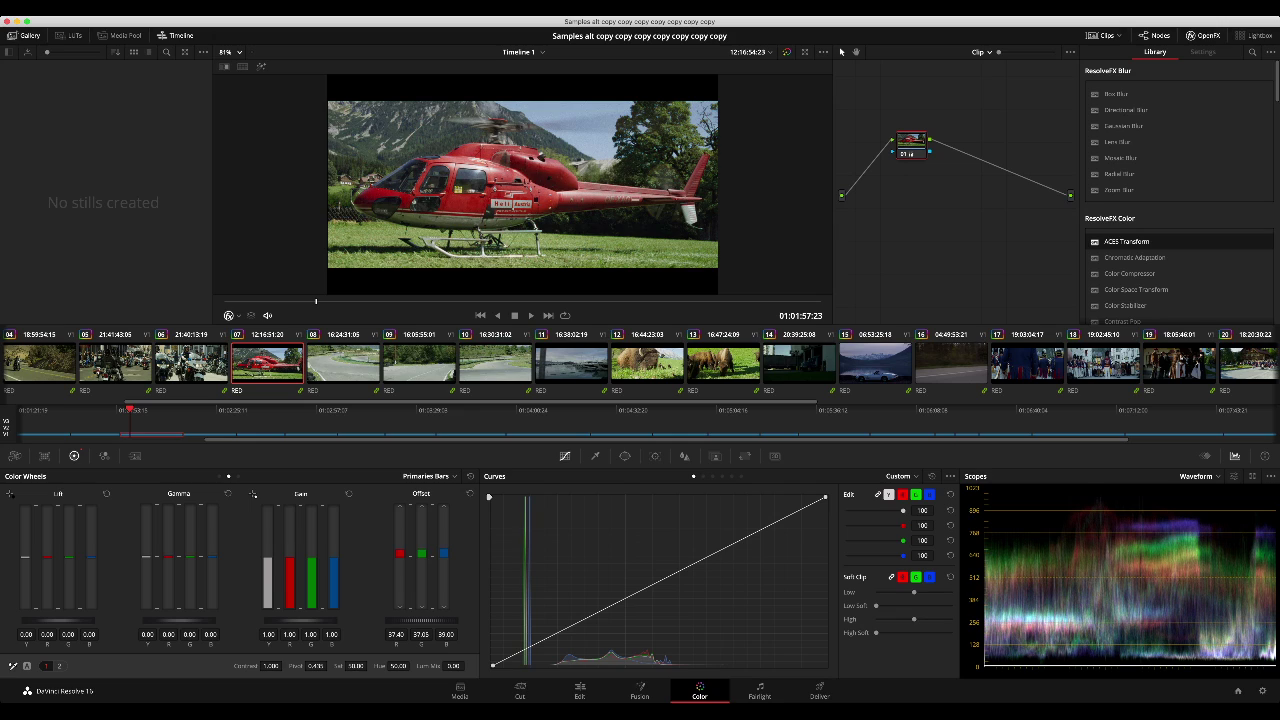
pyautogui.press('9')
pyautogui.press('9')
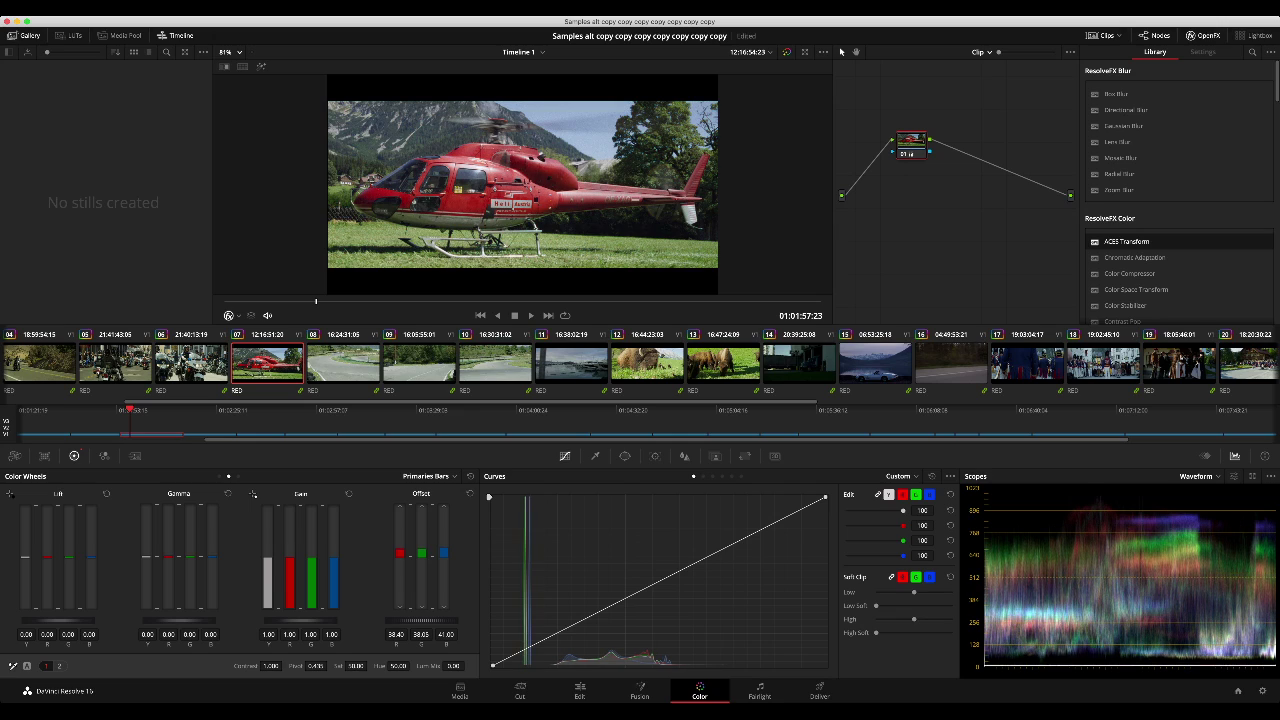
pyautogui.press('4')
pyautogui.press('4')
pyautogui.press('7')
pyautogui.press('7')
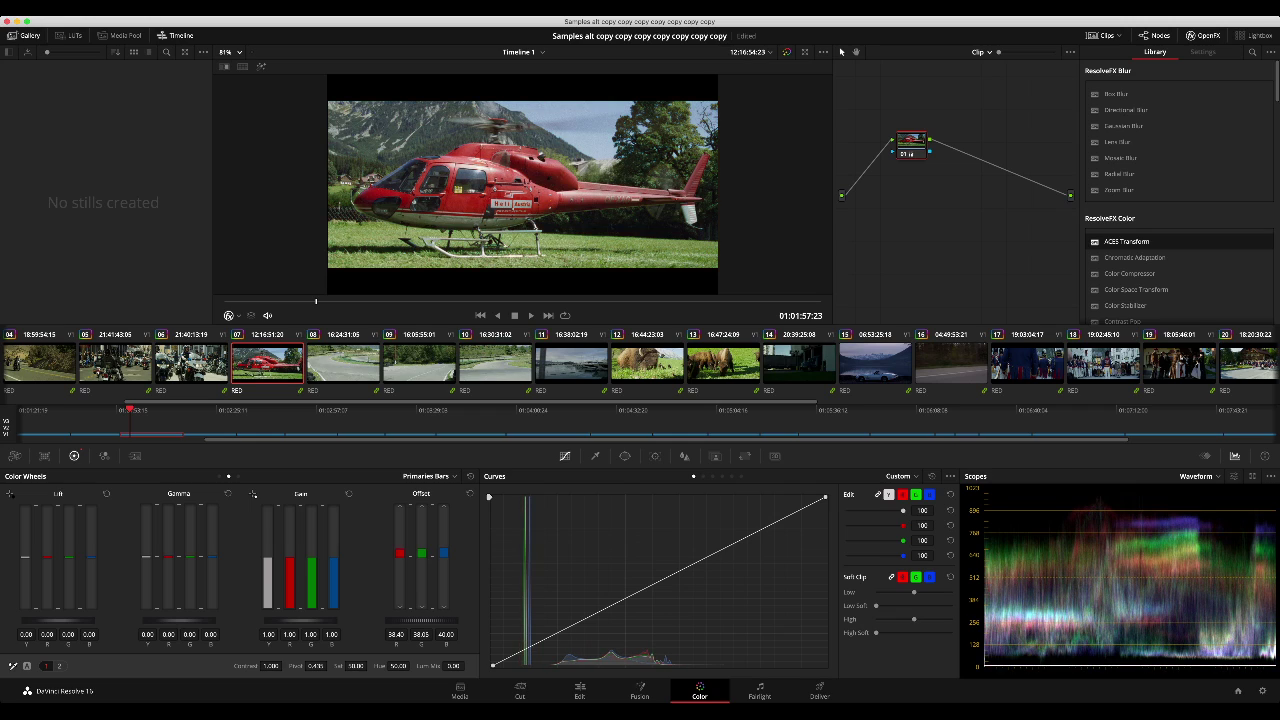
# Step: Reset the helicopter clip's grade and go to the white cat clip at the start of the timeline
pyautogui.hotkey('shift', 'Home')
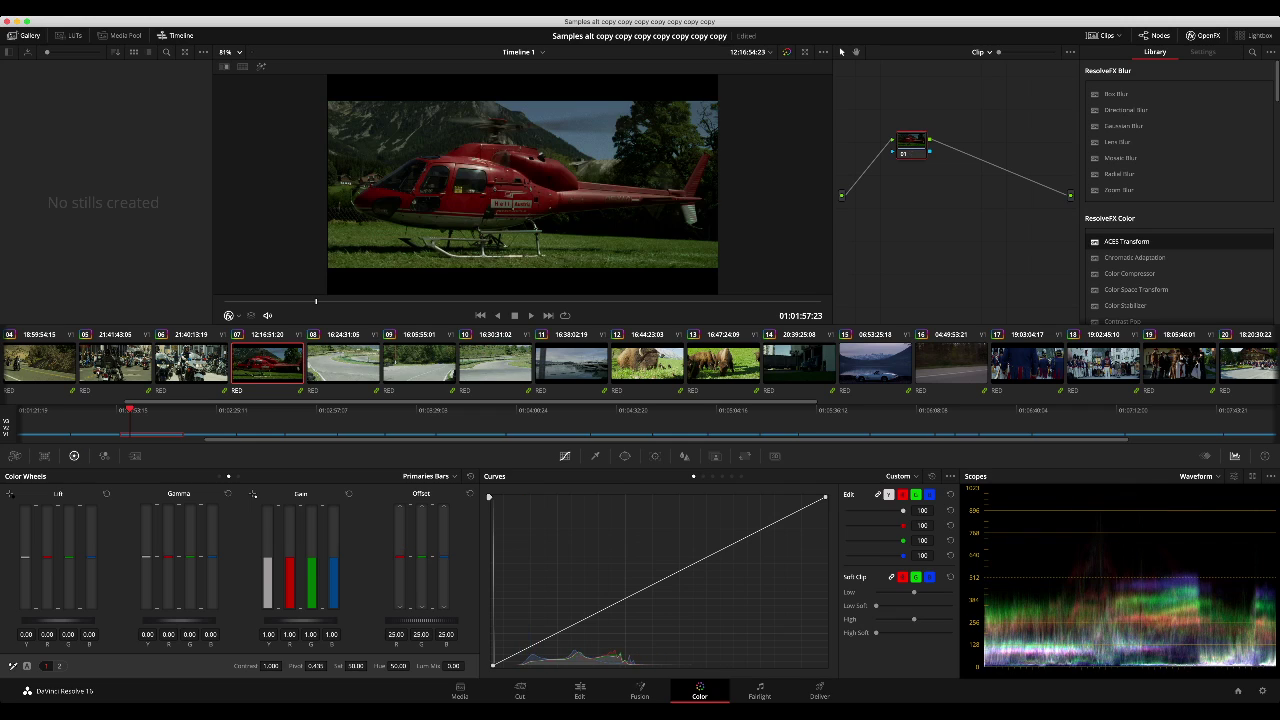
pyautogui.click(647, 363)
pyautogui.click(495, 363)
pyautogui.hscroll(-3, 495, 363)
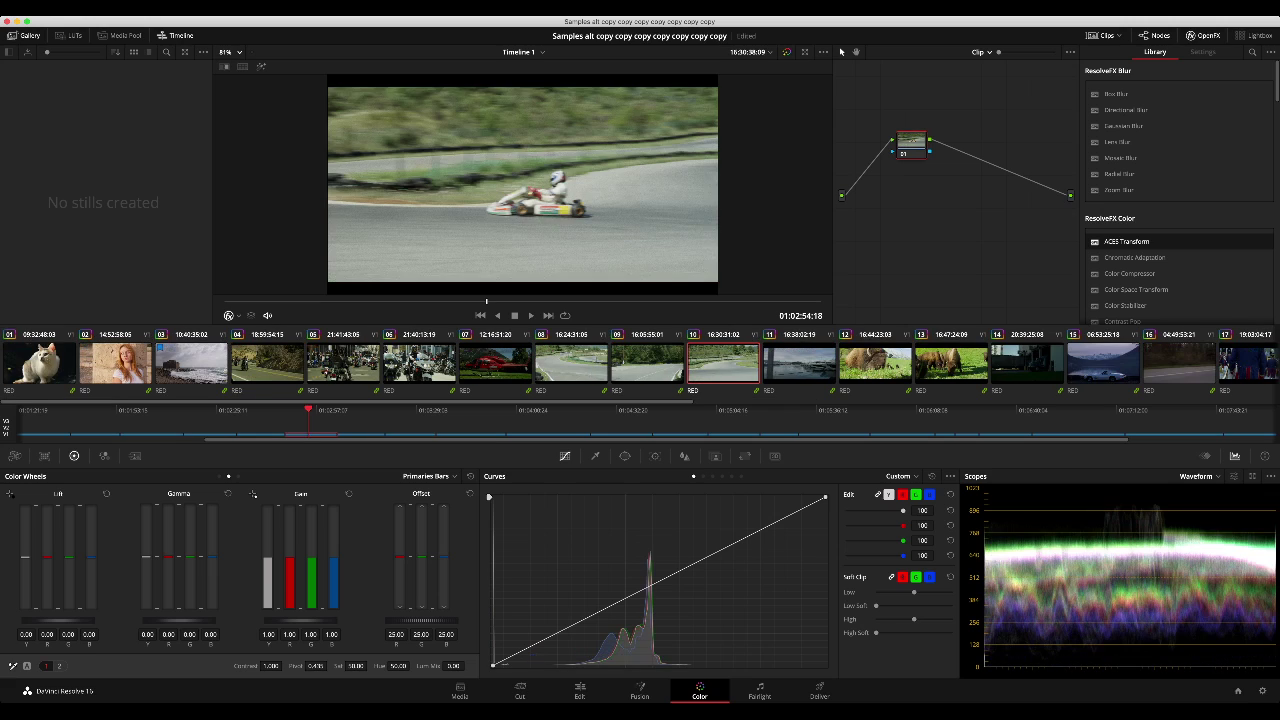
pyautogui.press('Home')
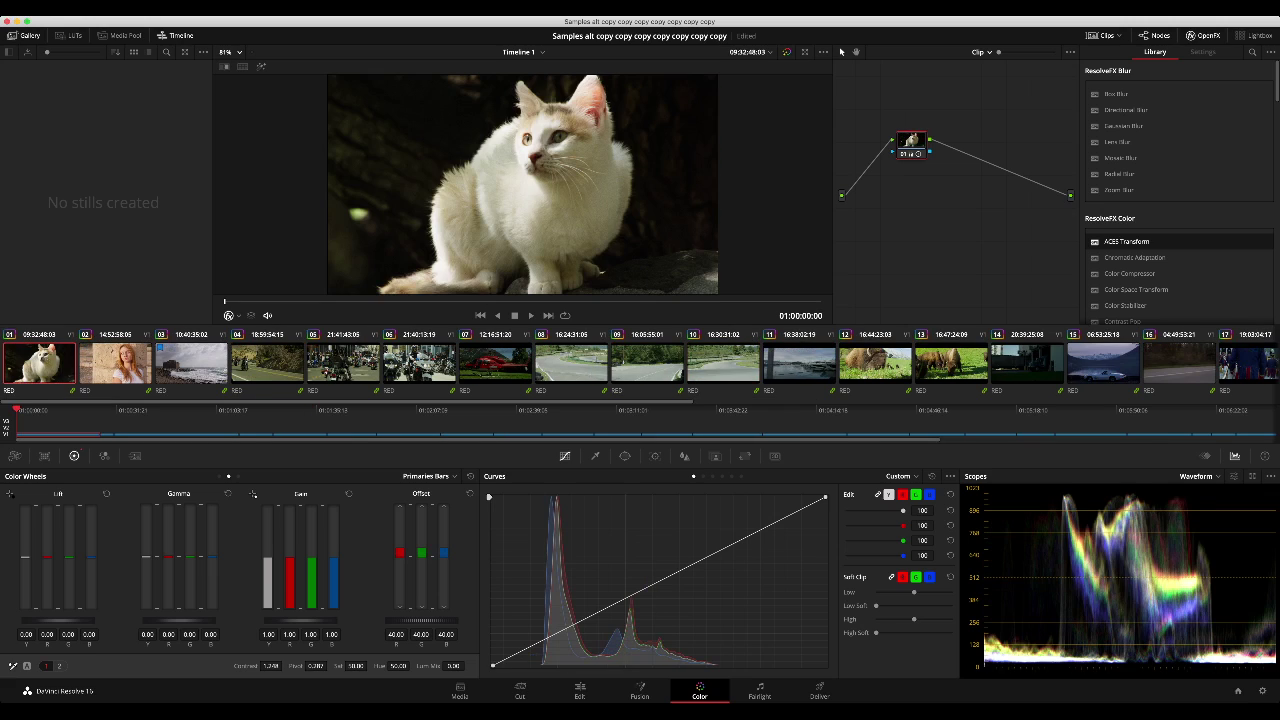
# Step: Reset the white cat clip's grade and set its offset to 39.00 red, 39.00 green and 40.00 blue
pyautogui.hotkey('shift', 'Home')
pyautogui.moveTo(422, 621); pyautogui.dragTo(452, 621)
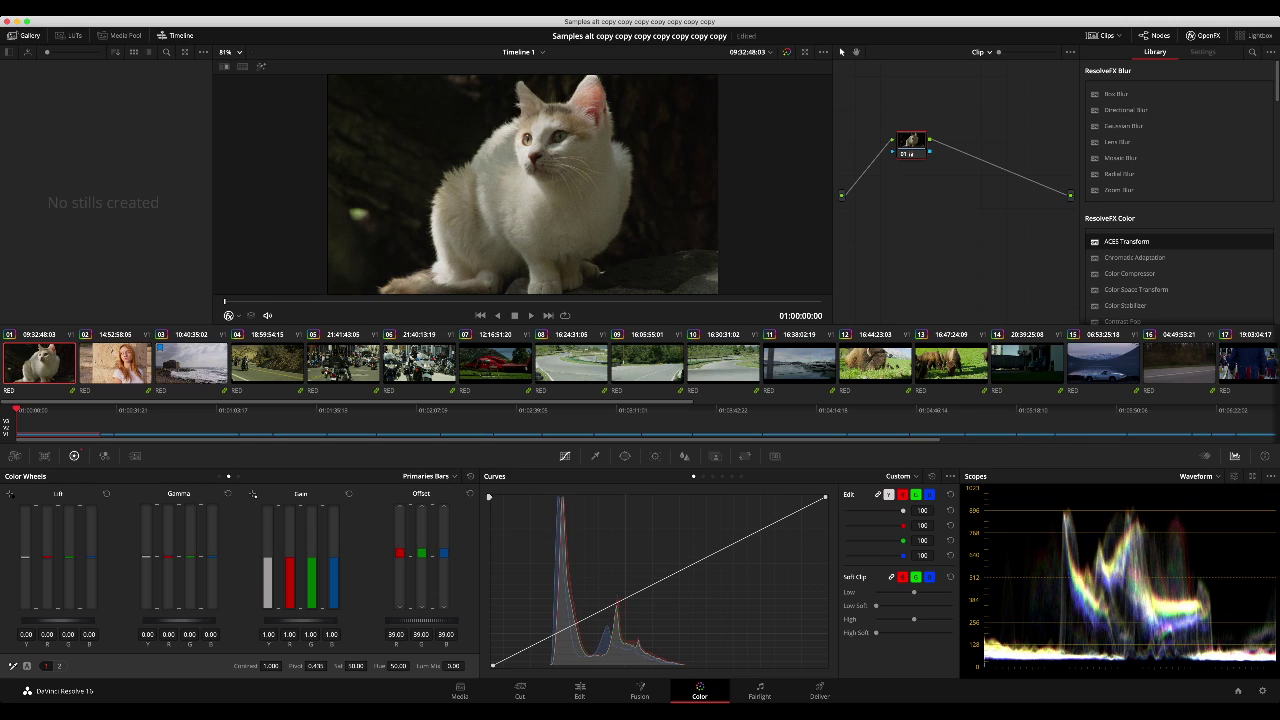
pyautogui.press('9')
pyautogui.press('9')
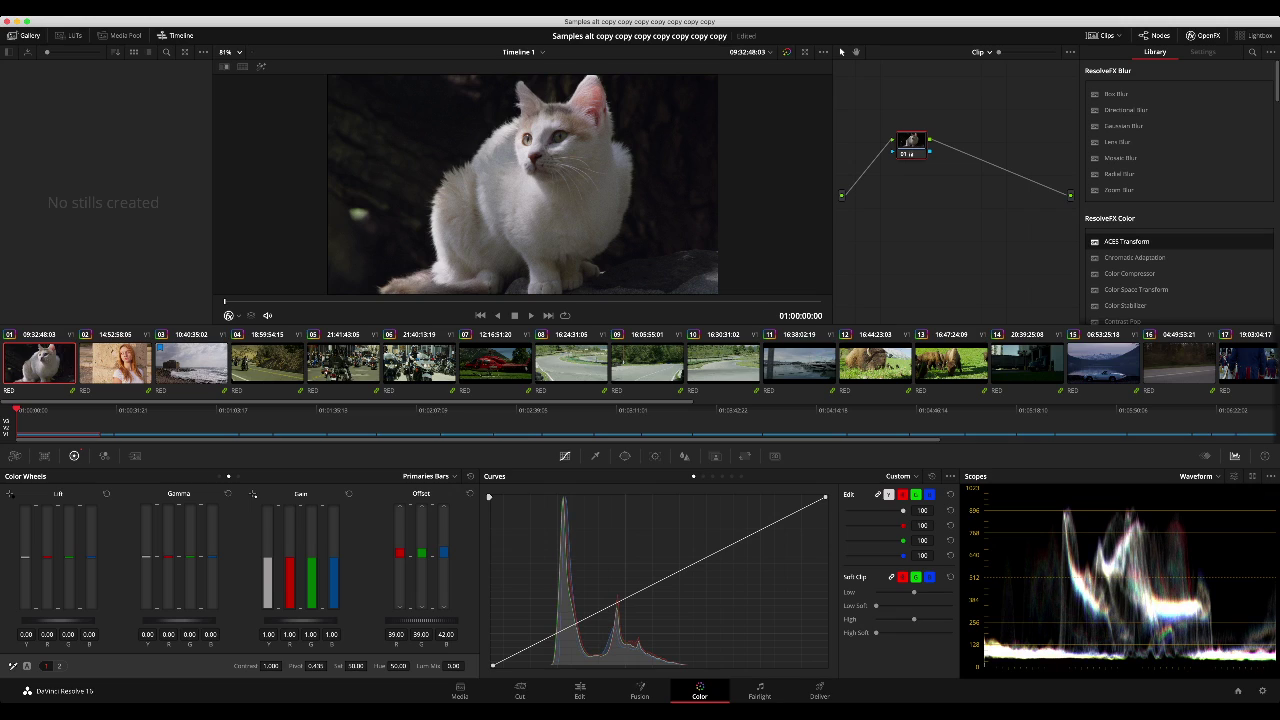
pyautogui.press('4')
pyautogui.press('6')
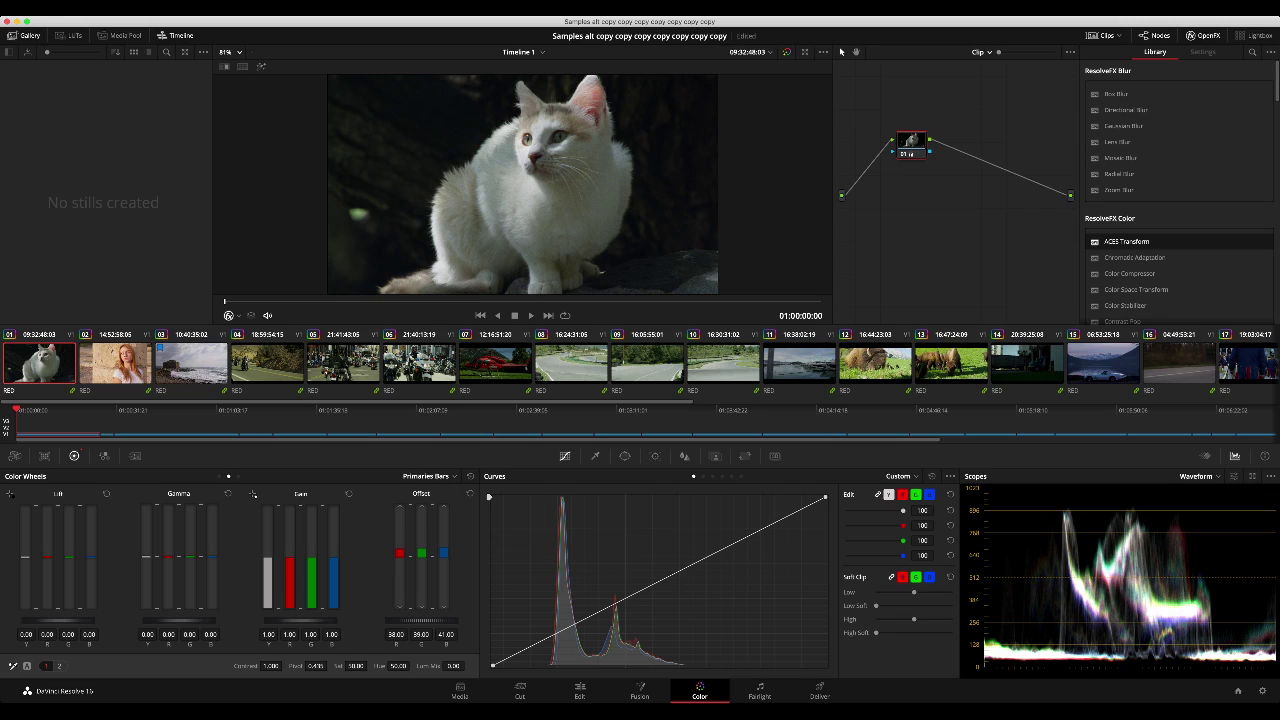
pyautogui.press('7')
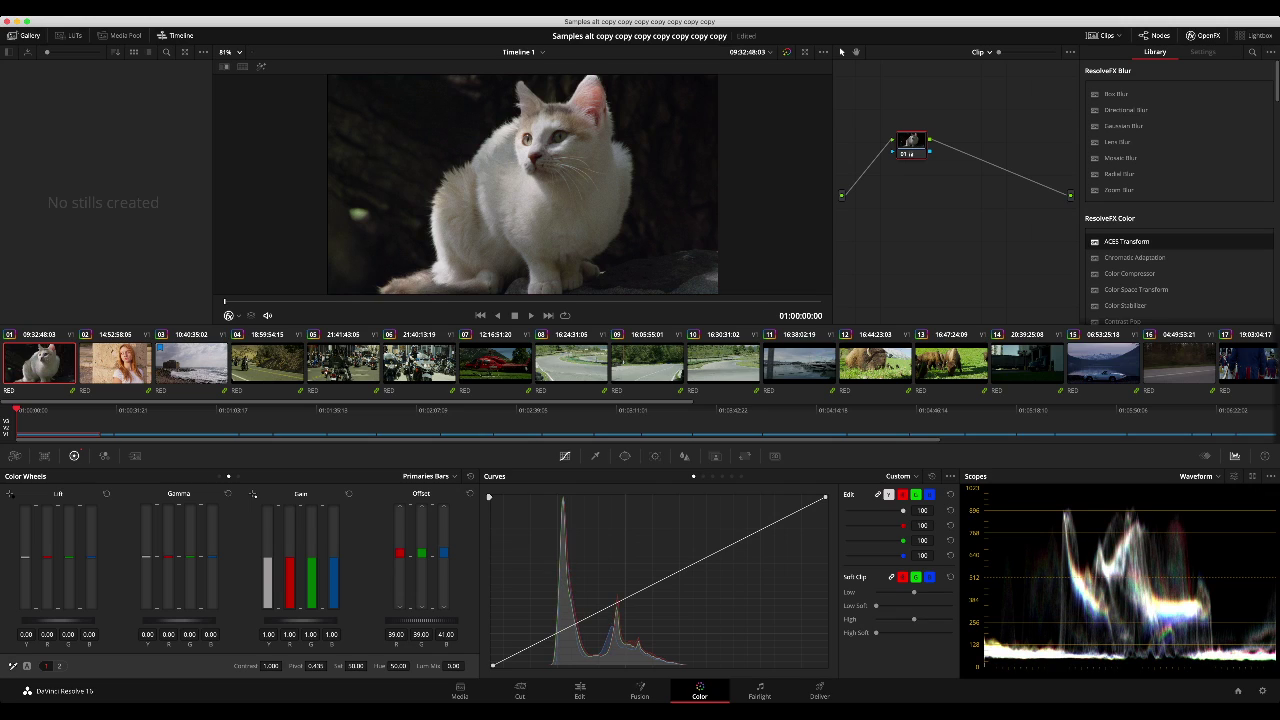
pyautogui.press('6')
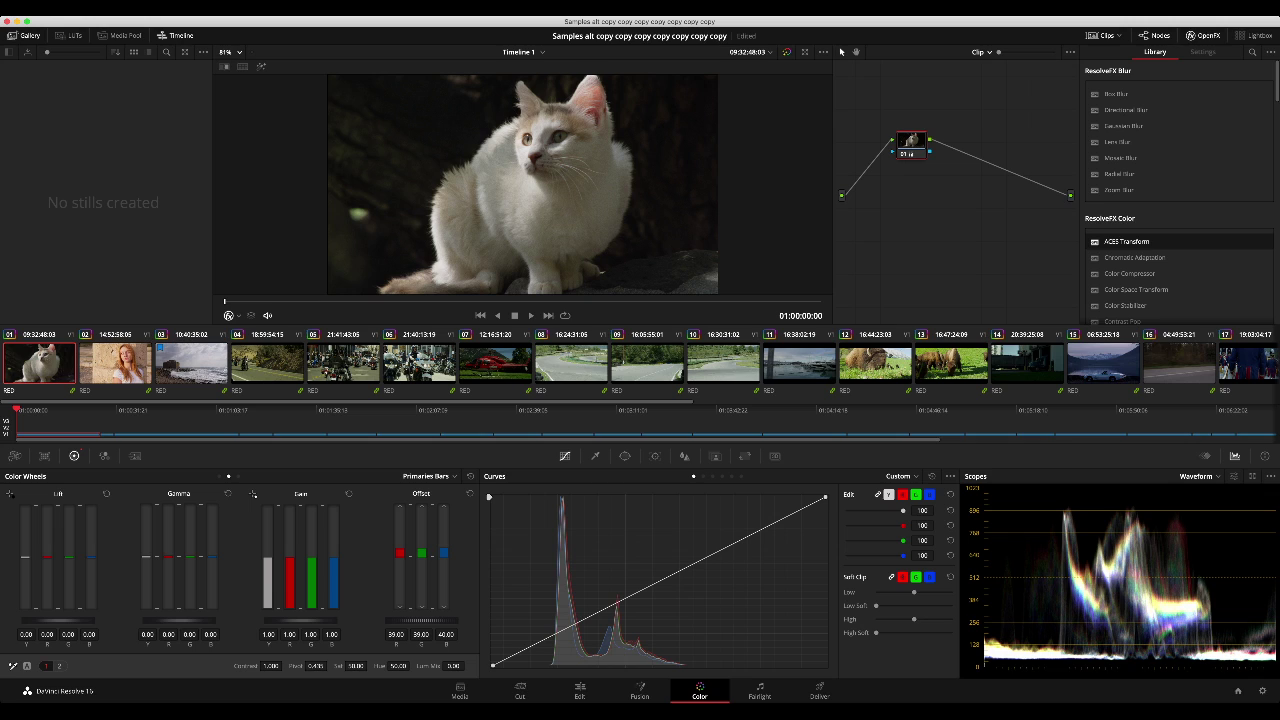
# Step: Compare the cat clip with its grades bypassed and enabled, and play it in the enlarged viewers
pyautogui.hotkey('alt', 'f')
pyautogui.hotkey('shift', 'd')
pyautogui.hotkey('shift', 'd')
pyautogui.press('space')
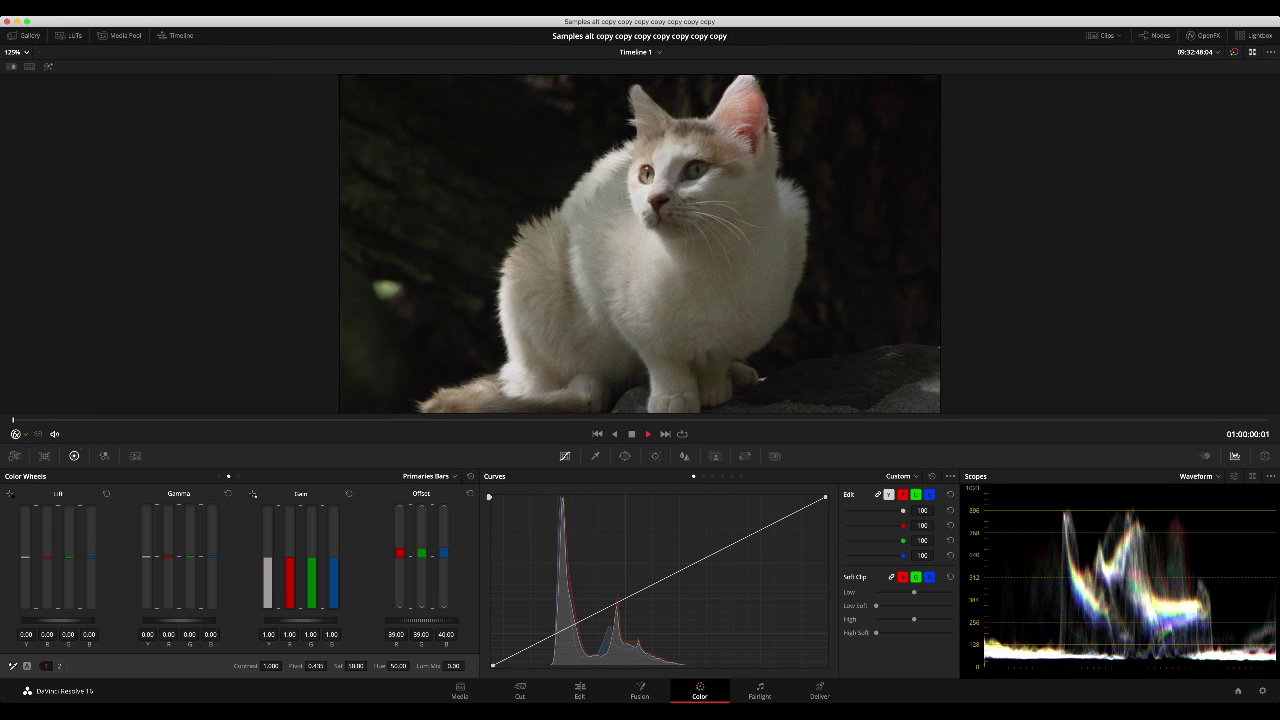
pyautogui.press('space')
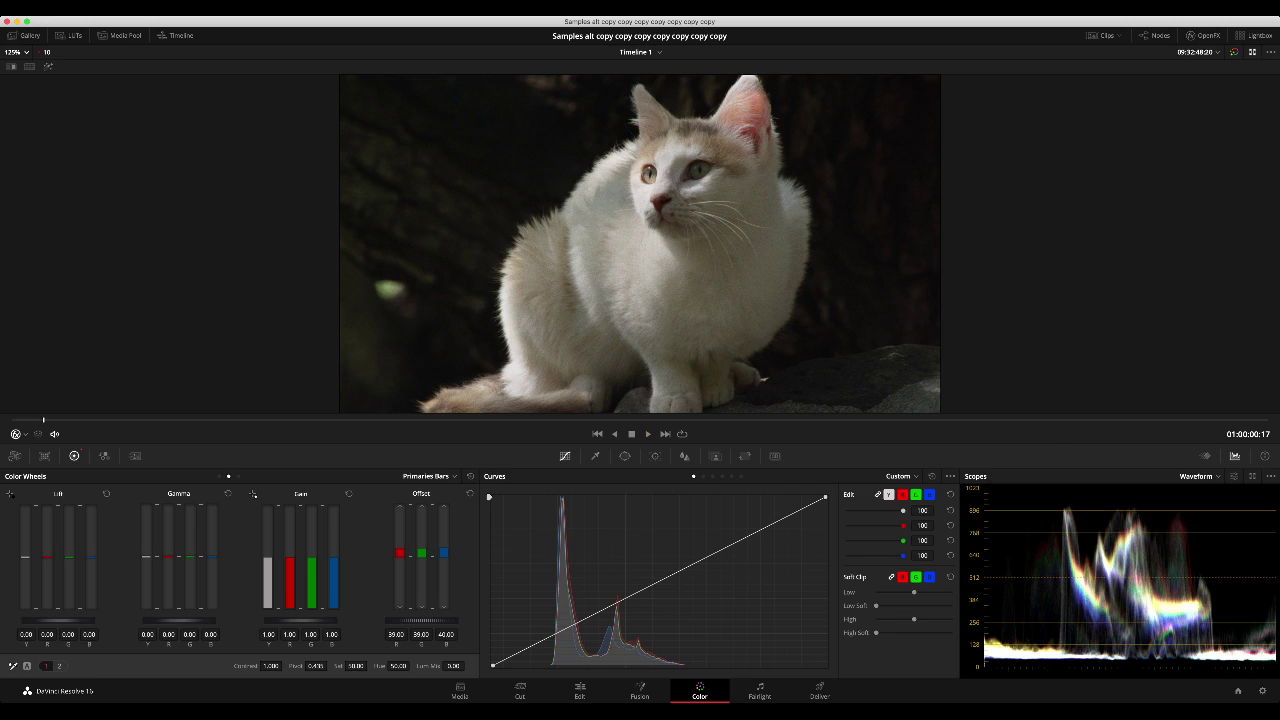
pyautogui.hotkey('shift', 'f')
pyautogui.press('space')
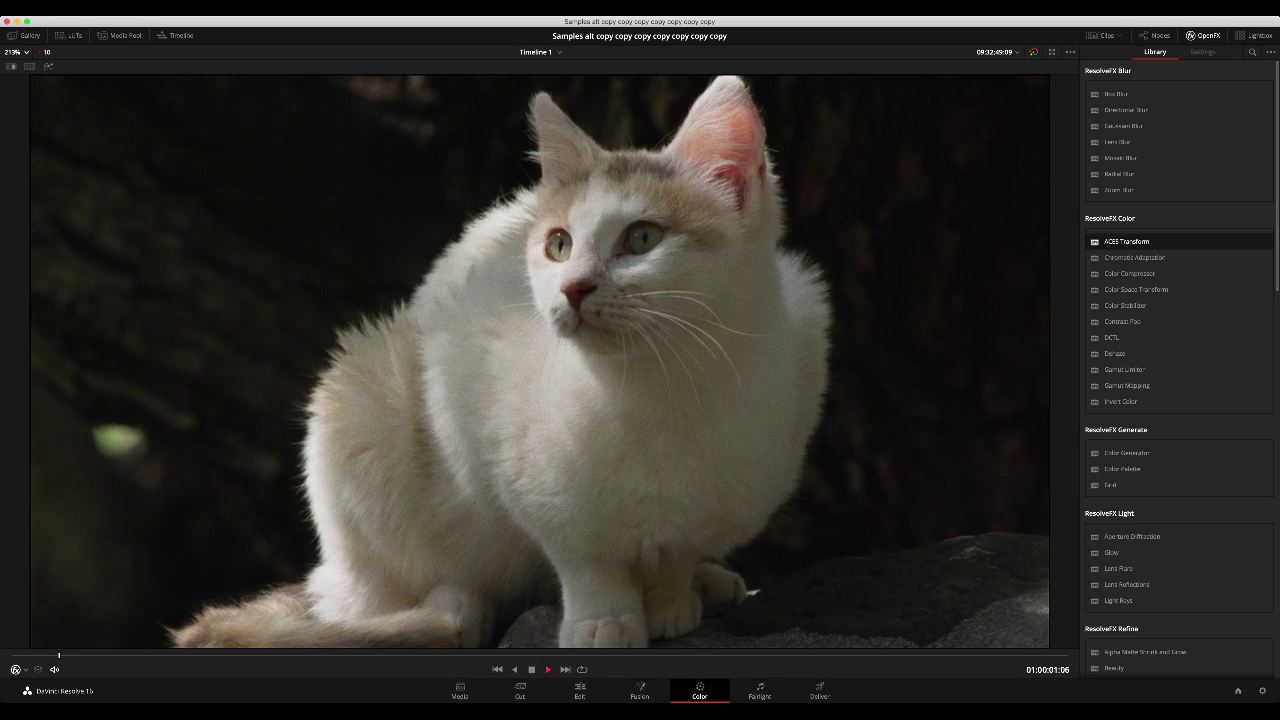
pyautogui.press('space')
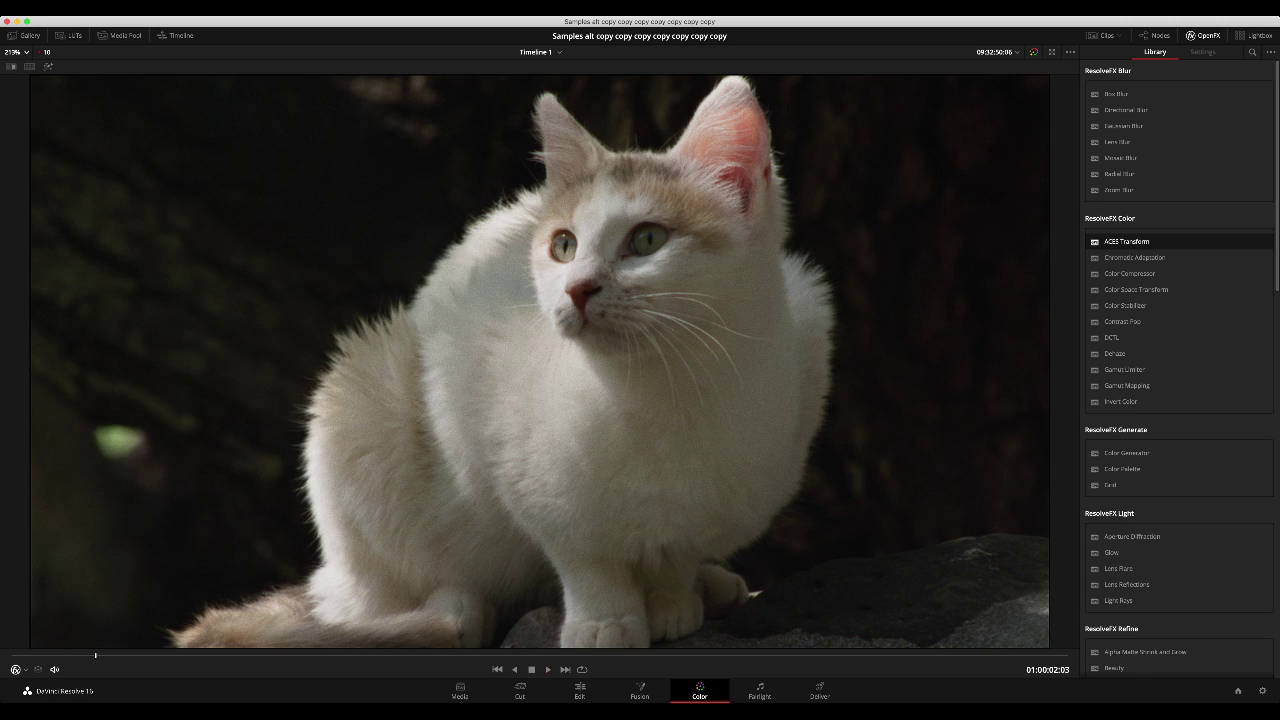
# Step: Return to the full grading workspace and reset the white cat clip's grade
pyautogui.hotkey('alt', 'f')
pyautogui.hotkey('alt', 'f')
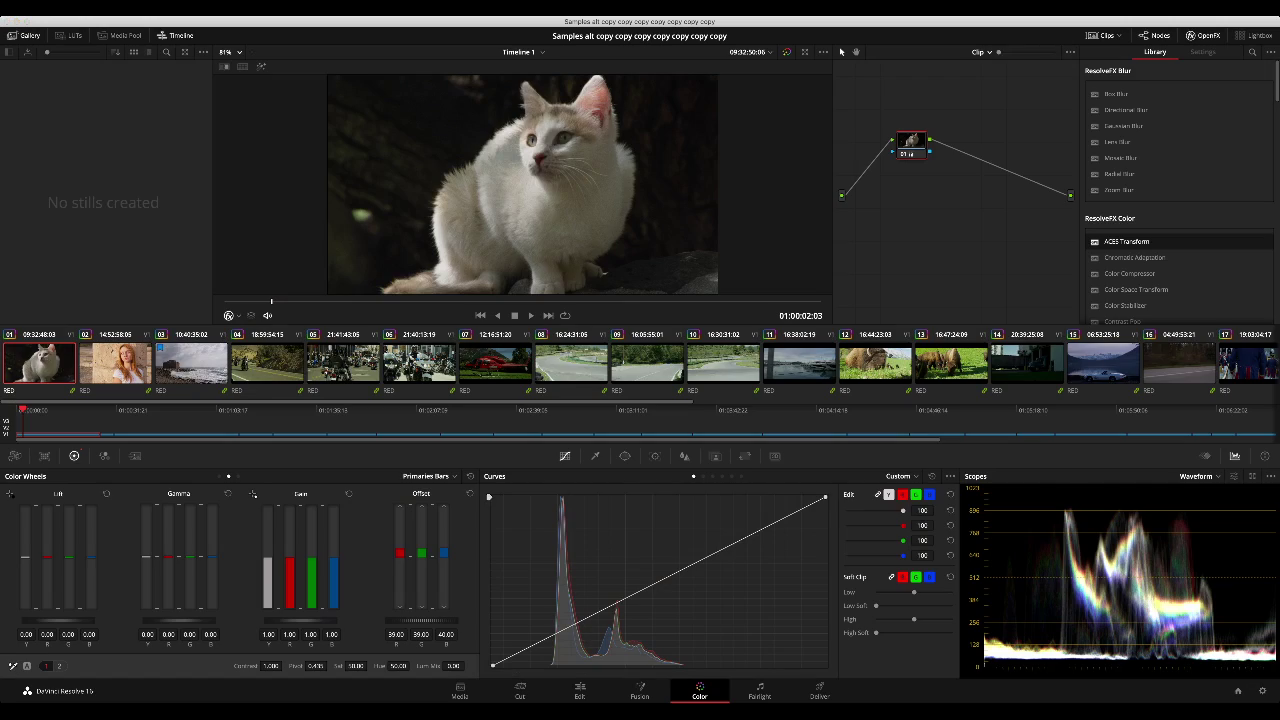
pyautogui.hotkey('shift', 'Home')
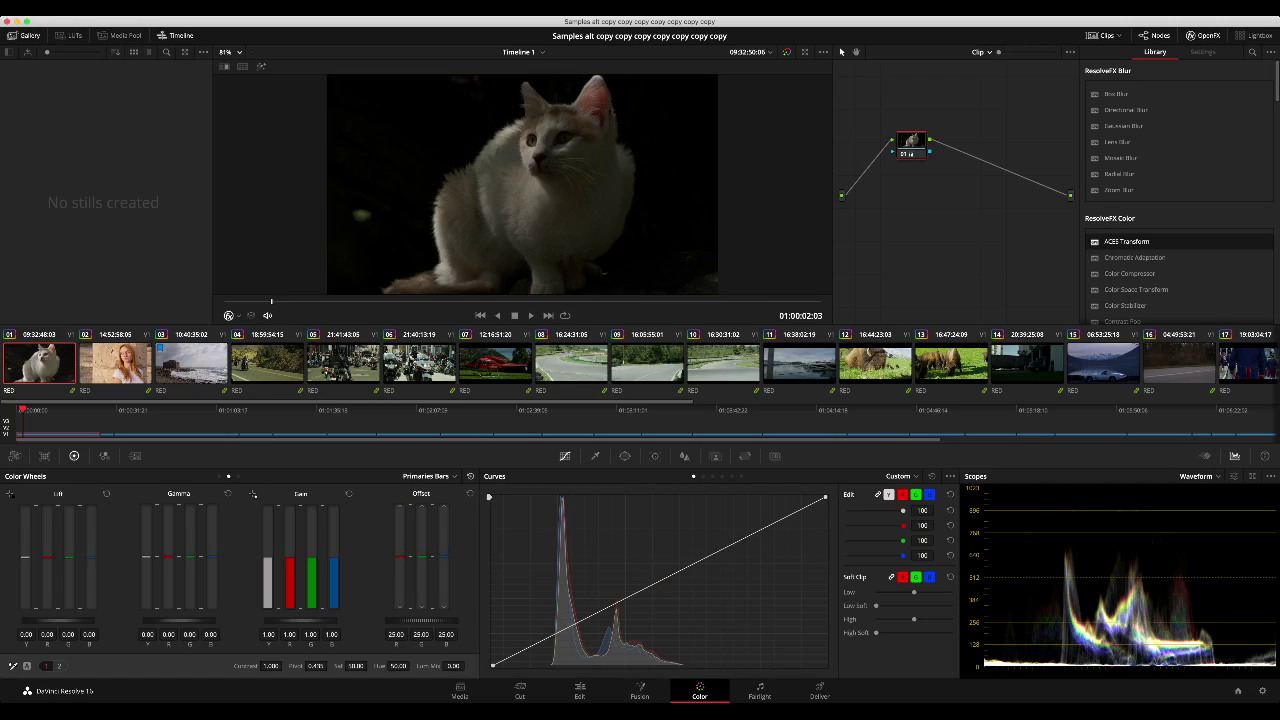